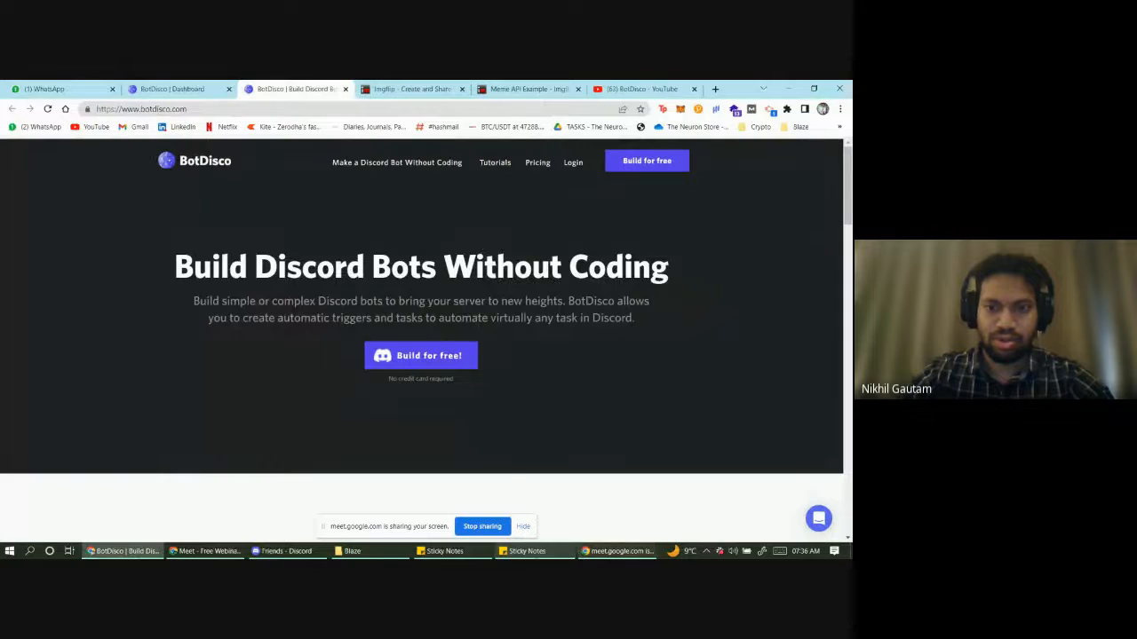
# - Review the webinar talking-points note while checking Discord, the Imgflip site and the BotDisco homepage
pyautogui.click(528, 551)
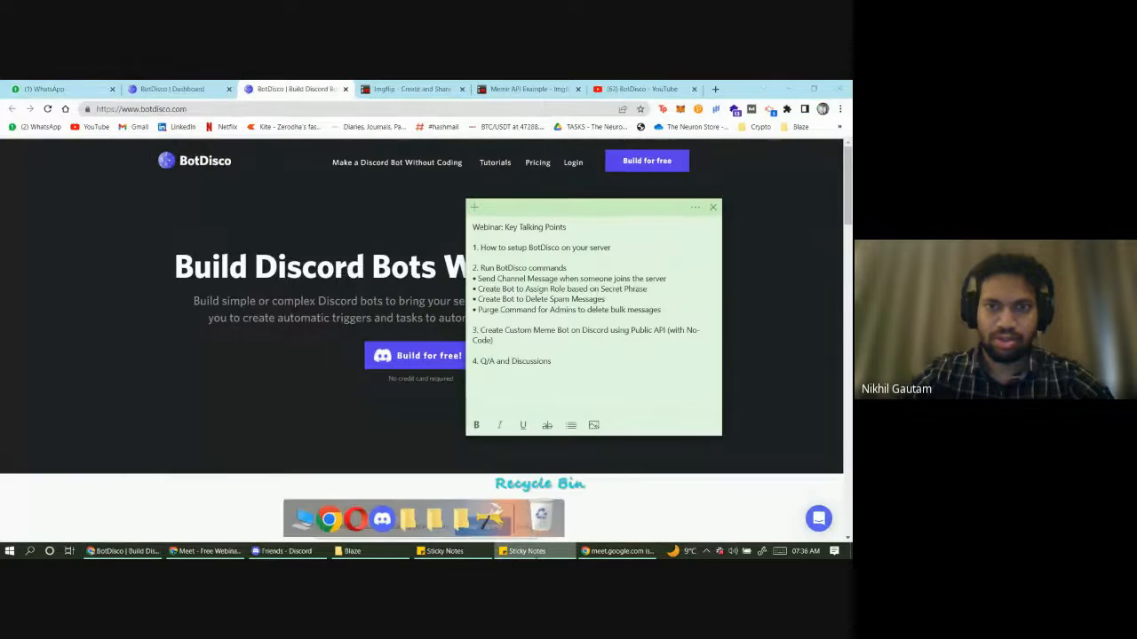
pyautogui.click(313, 551)
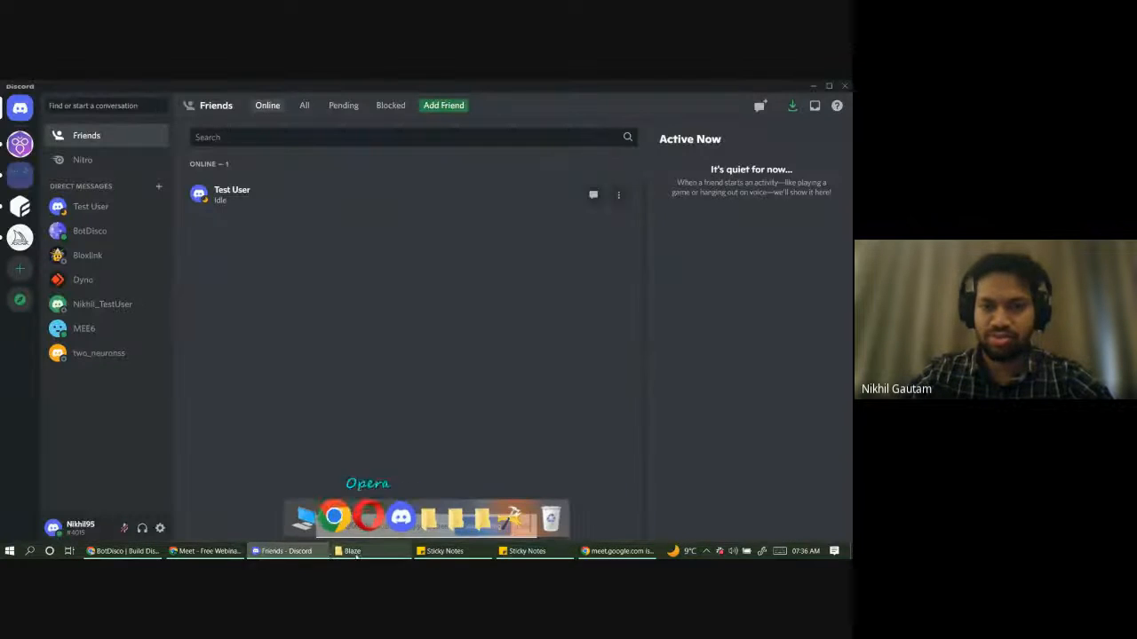
pyautogui.click(307, 551)
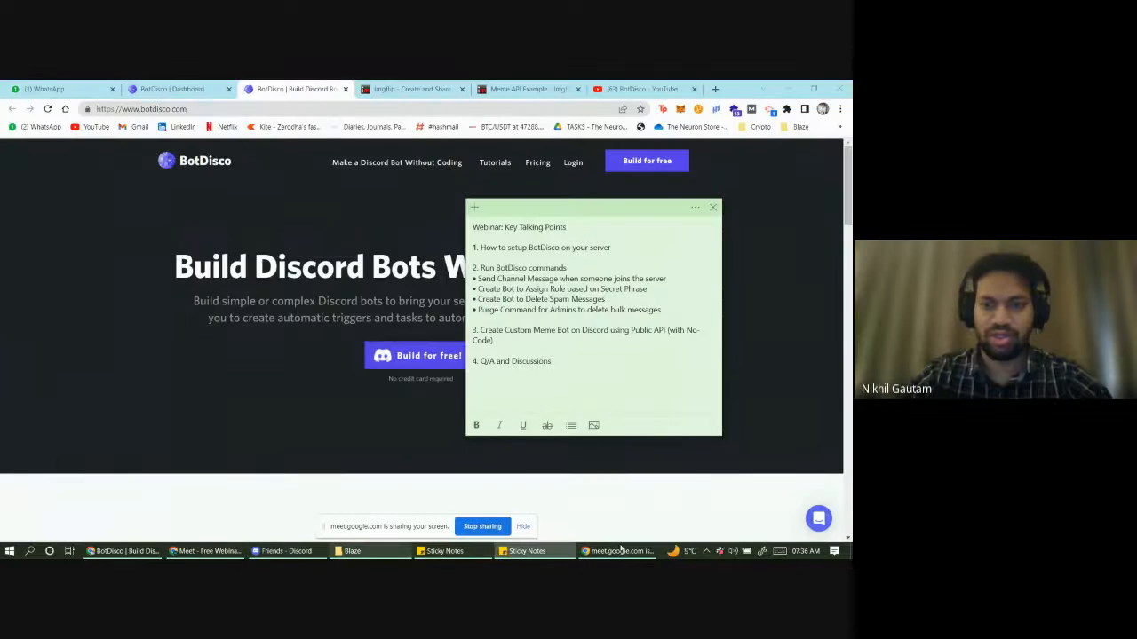
pyautogui.doubleClick(564, 211)
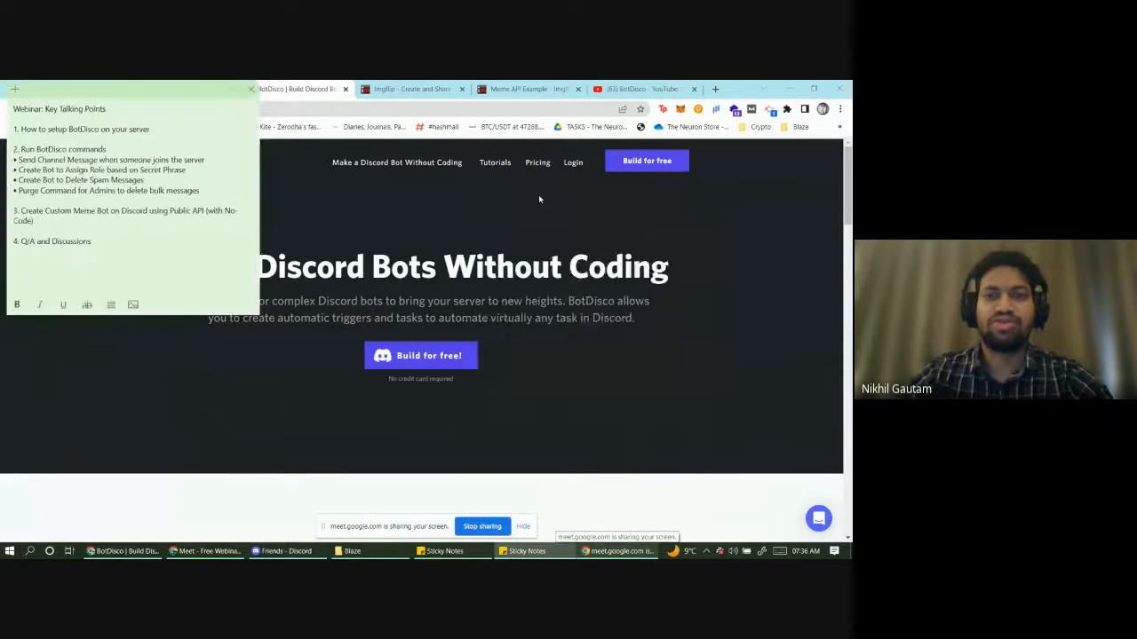
pyautogui.doubleClick(445, 85)
pyautogui.click(446, 87)
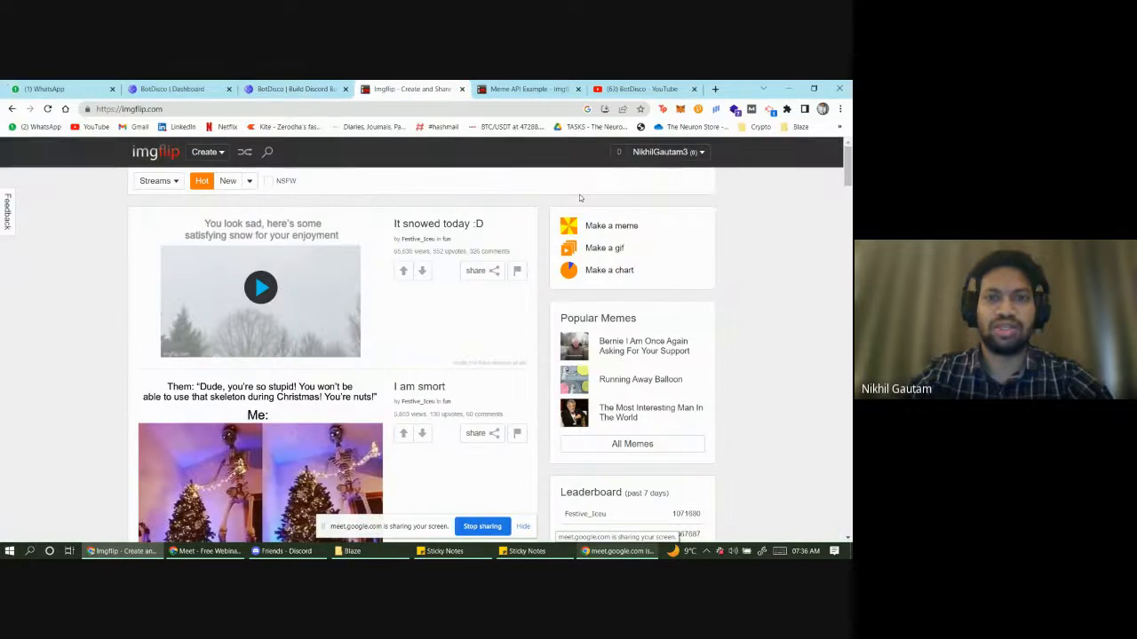
pyautogui.click(288, 88)
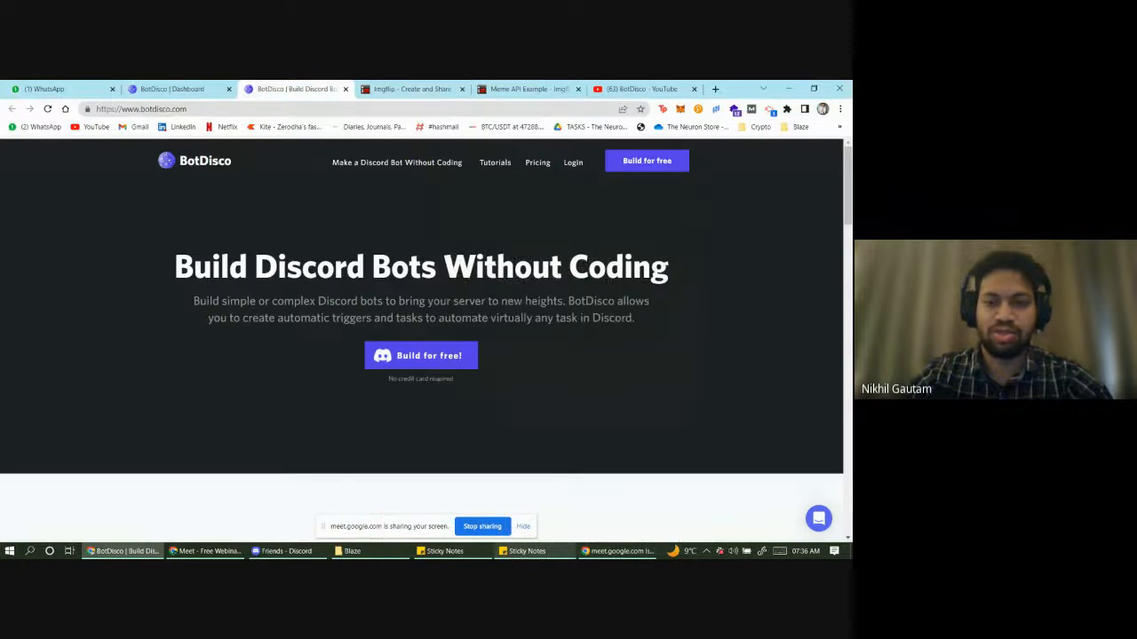
pyautogui.click(527, 551)
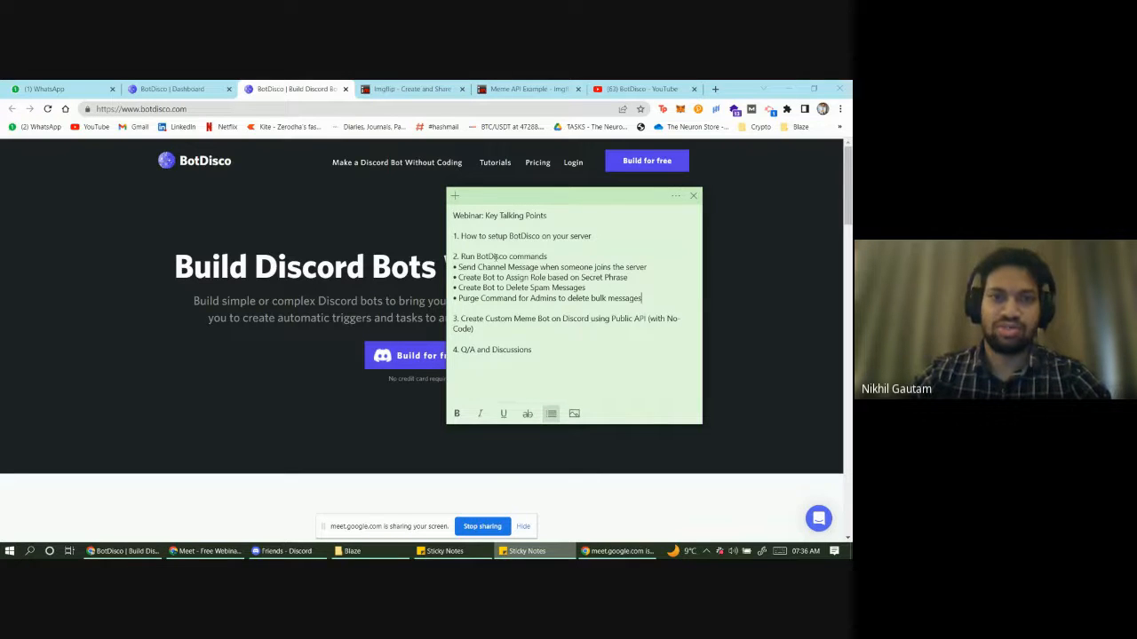
# - Put the note away, look over the BotDisco homepage, then bring up Discord's Friends window
pyautogui.click(314, 318)
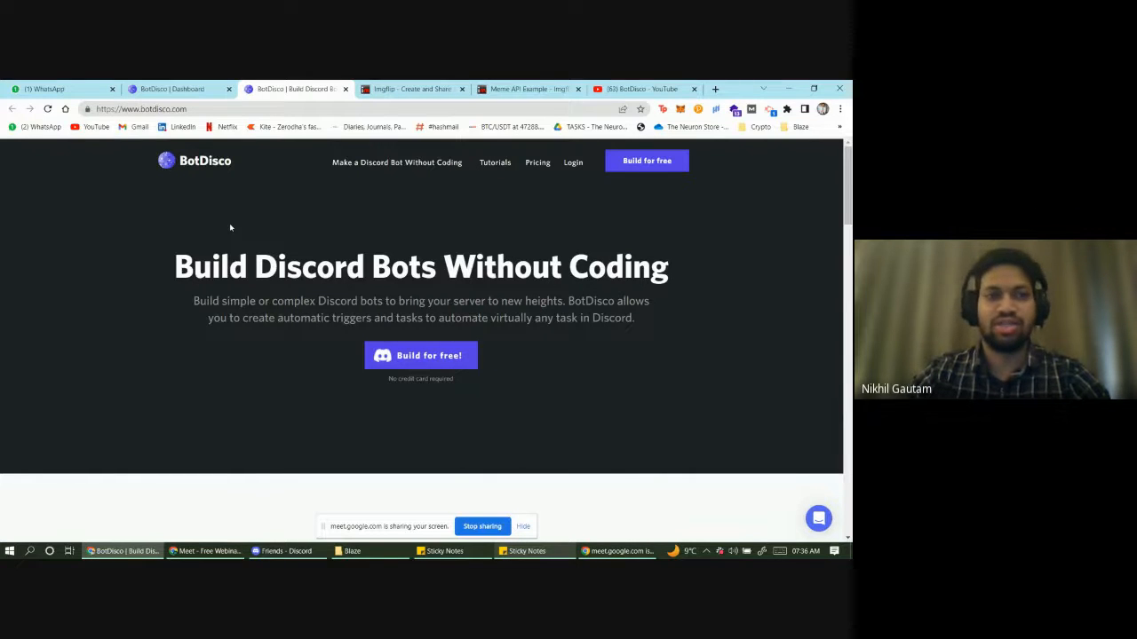
pyautogui.scroll(-2, 230, 227)
pyautogui.scroll(2, 229, 227)
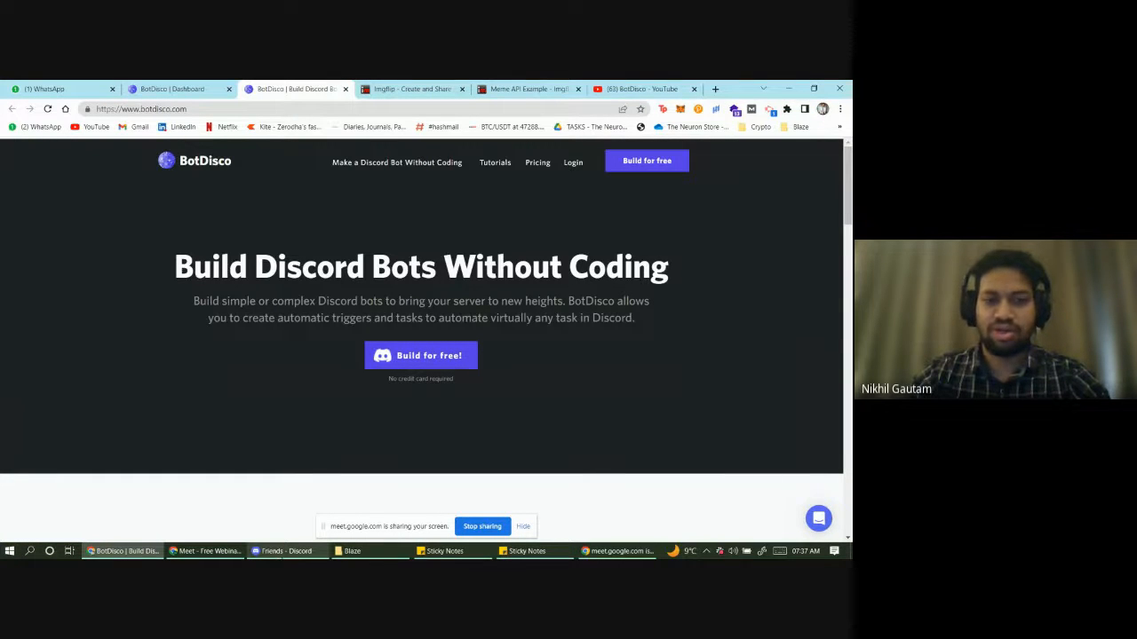
pyautogui.click(280, 550)
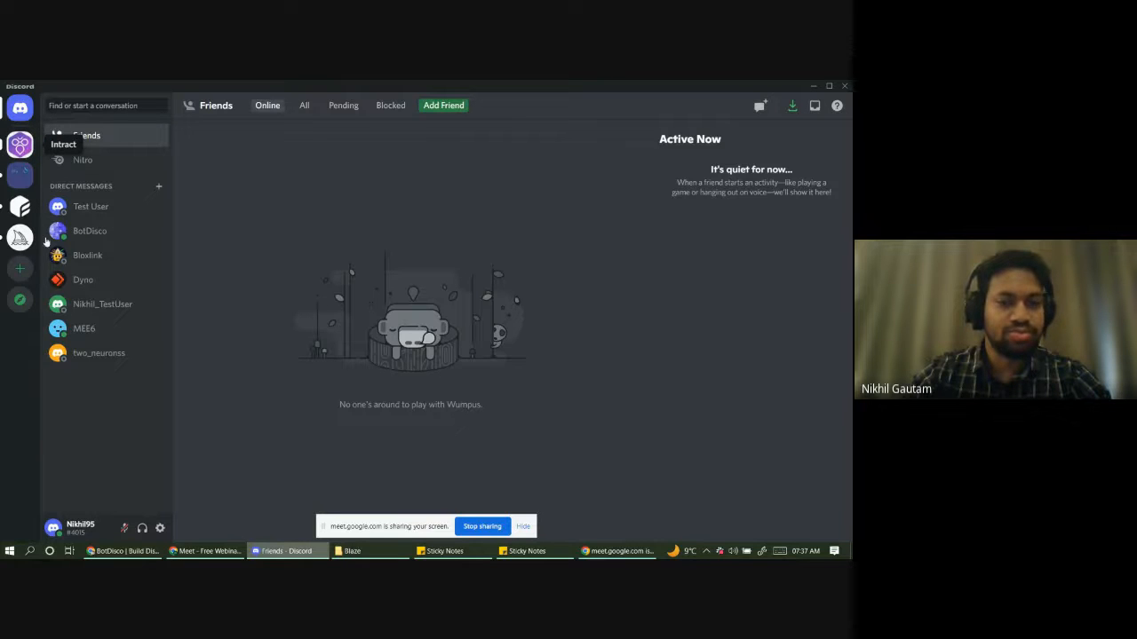
# - Create a Discord server from scratch named 'Test Server', skipping the audience question
pyautogui.click(22, 266)
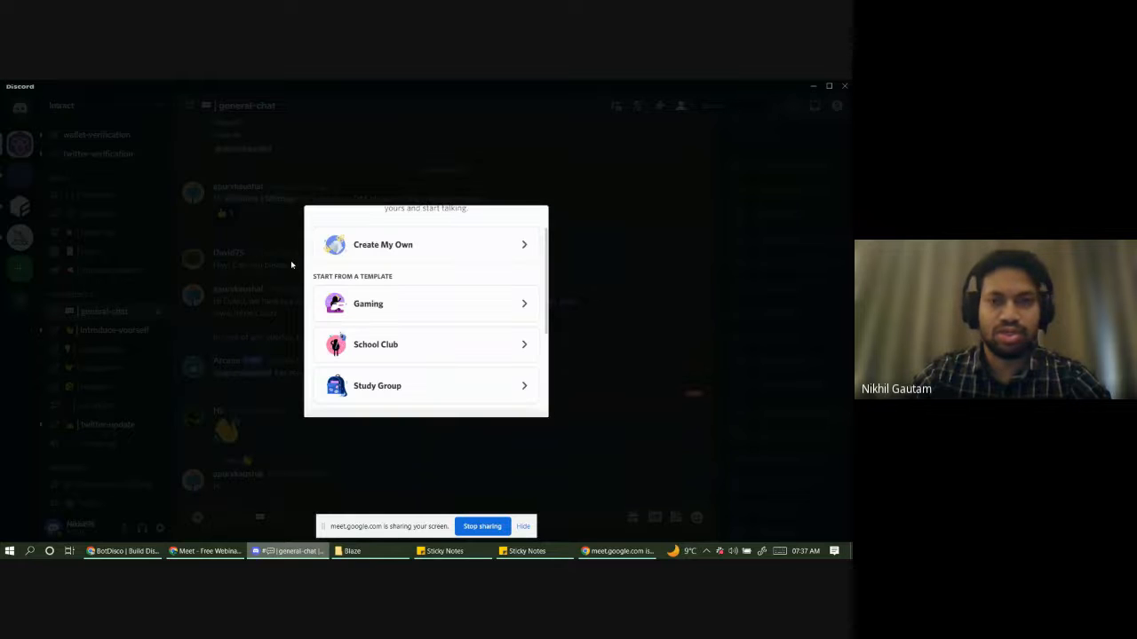
pyautogui.click(391, 253)
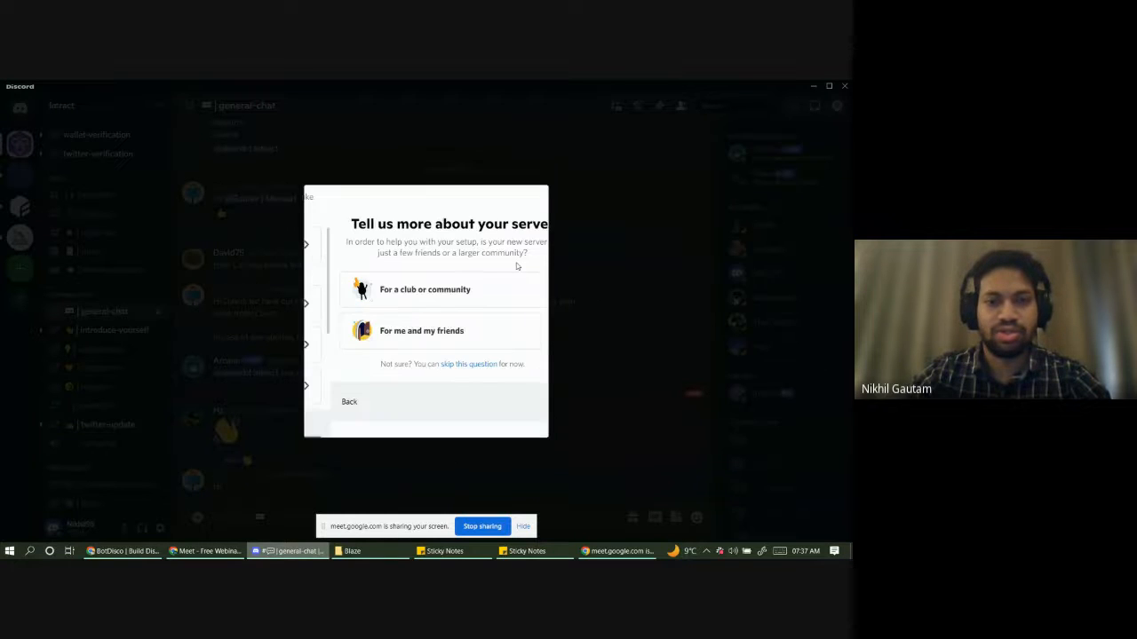
pyautogui.click(438, 365)
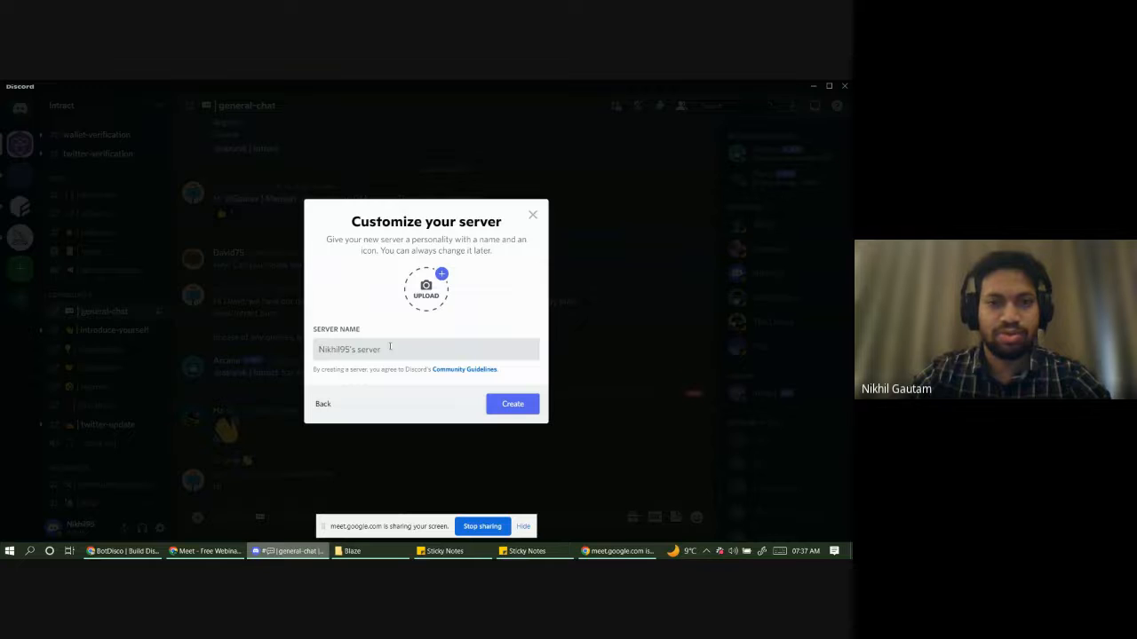
pyautogui.moveTo(385, 349); pyautogui.dragTo(309, 346)
pyautogui.write('Test')
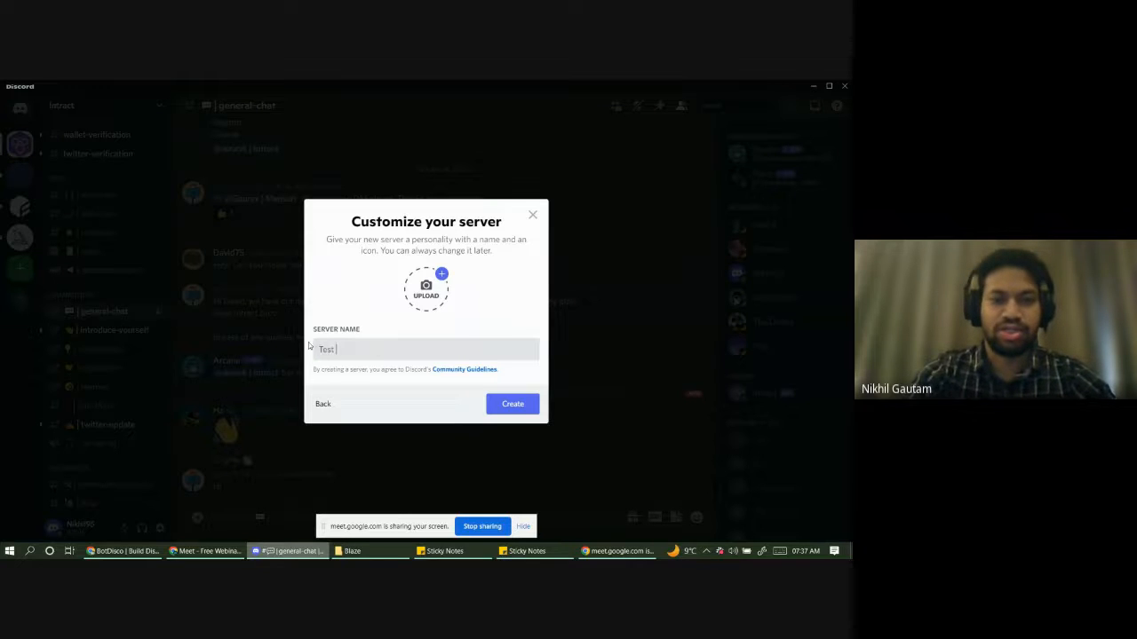
pyautogui.write(' Server')
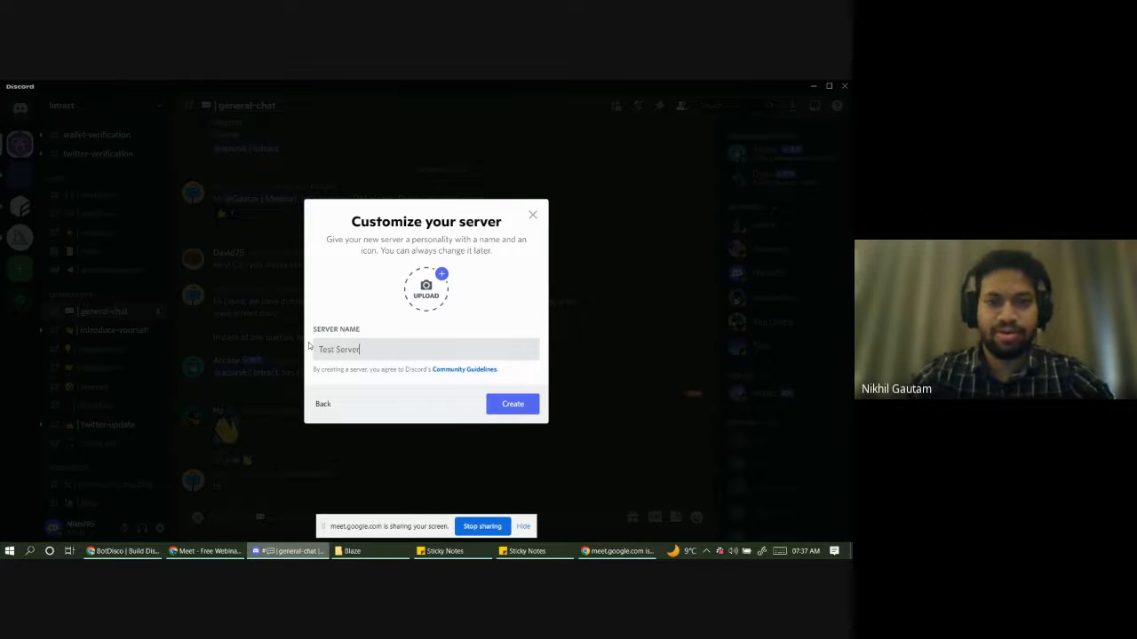
pyautogui.click(511, 404)
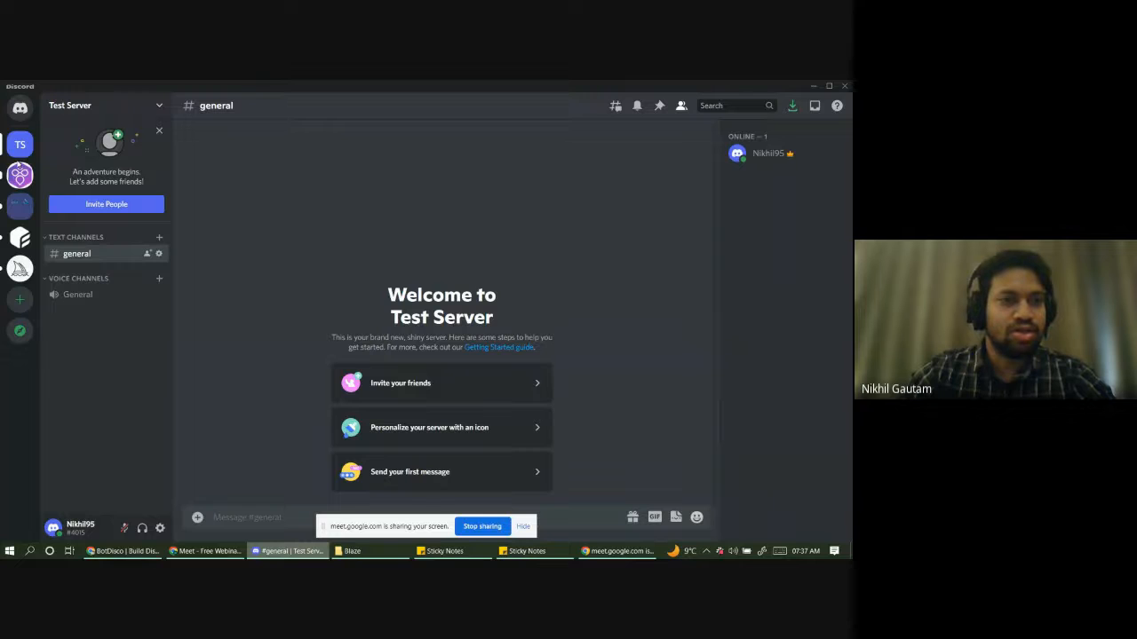
pyautogui.rightClick(20, 149)
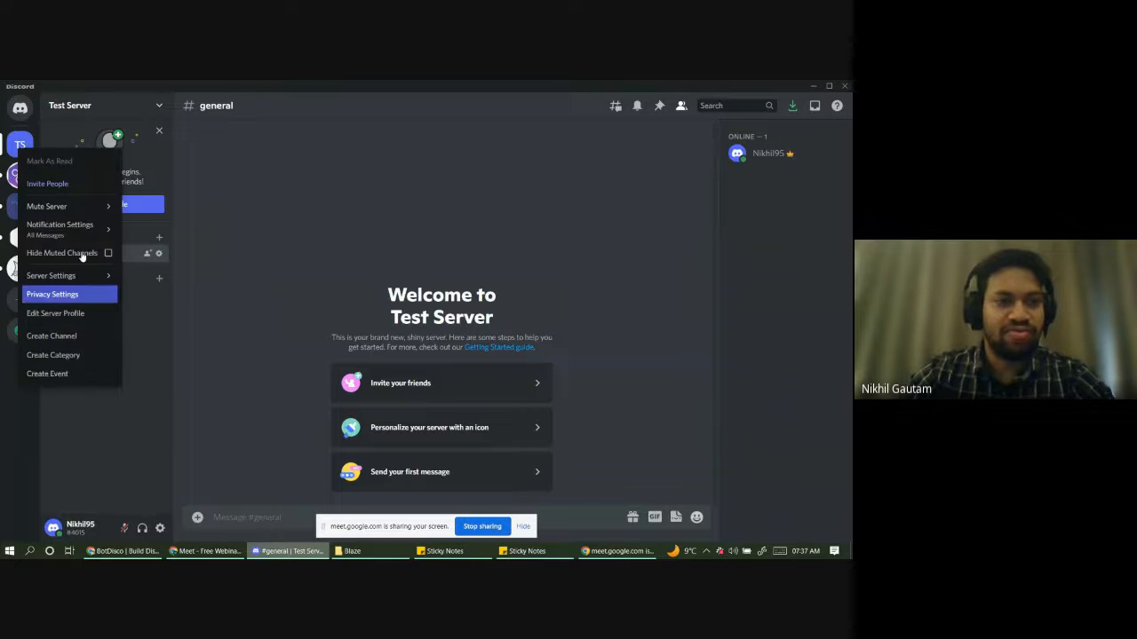
pyautogui.moveTo(87, 205)
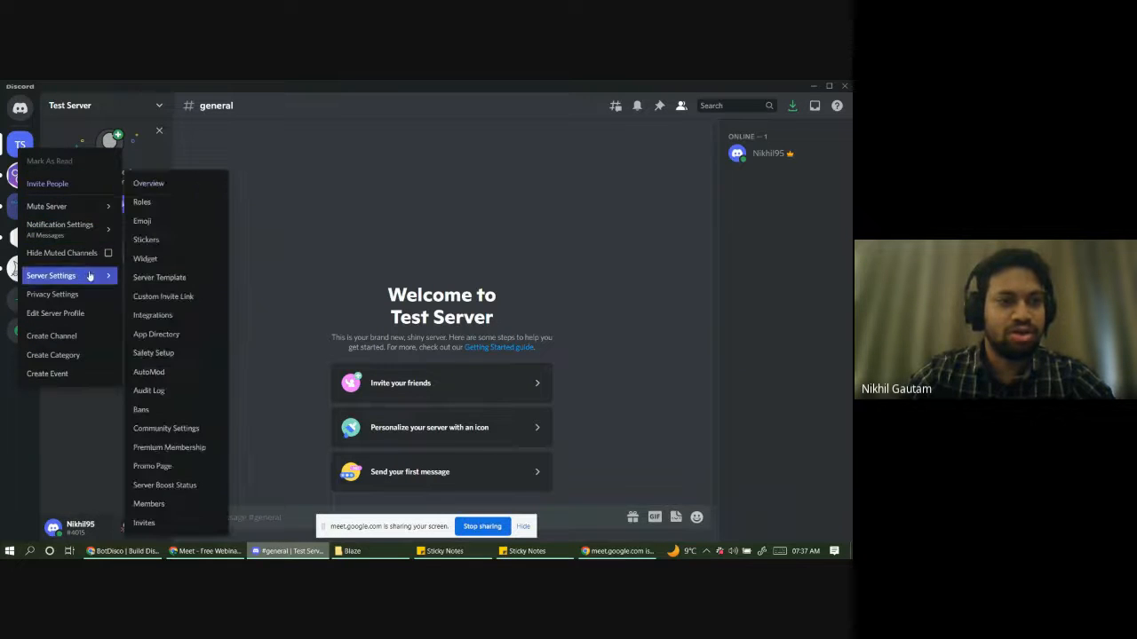
pyautogui.moveTo(107, 276)
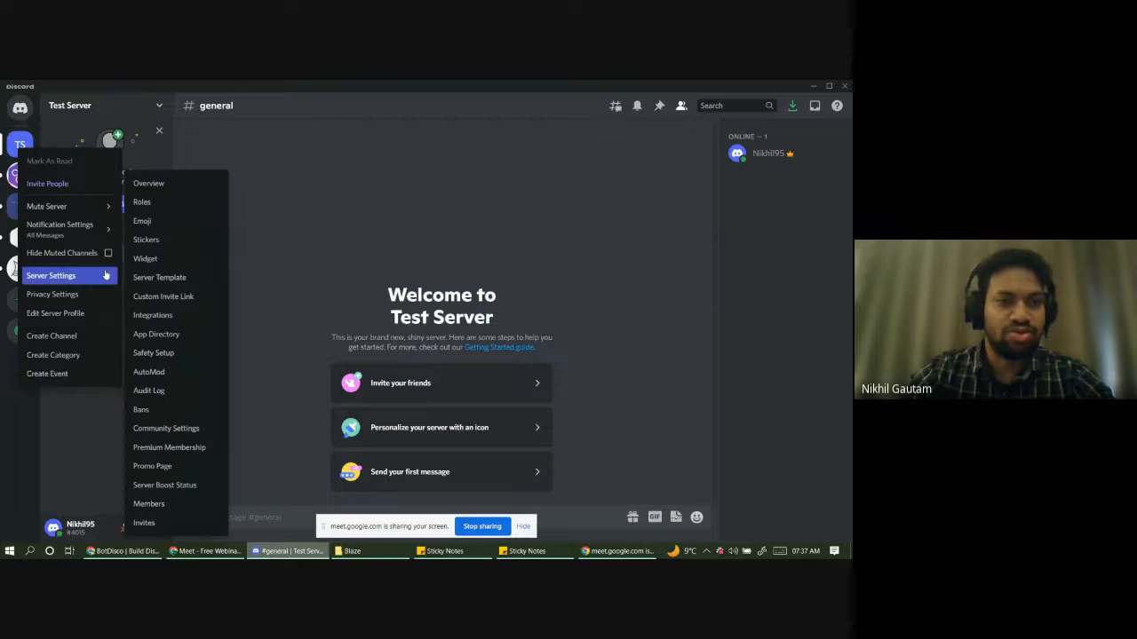
pyautogui.click(158, 185)
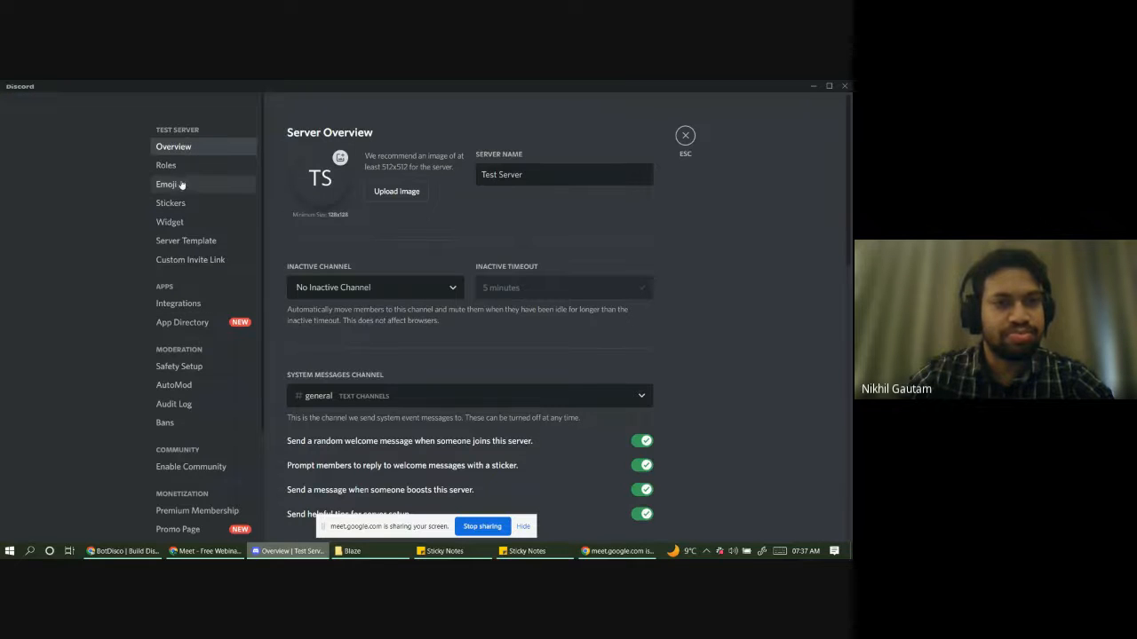
pyautogui.scroll(-2, 185, 231)
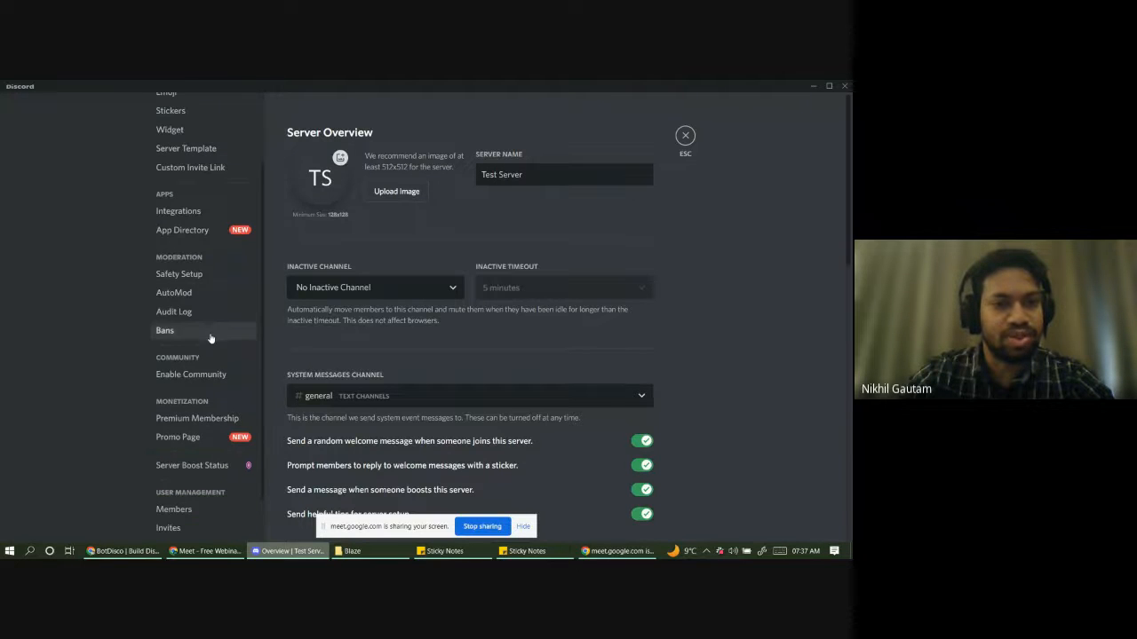
pyautogui.scroll(2, 211, 335)
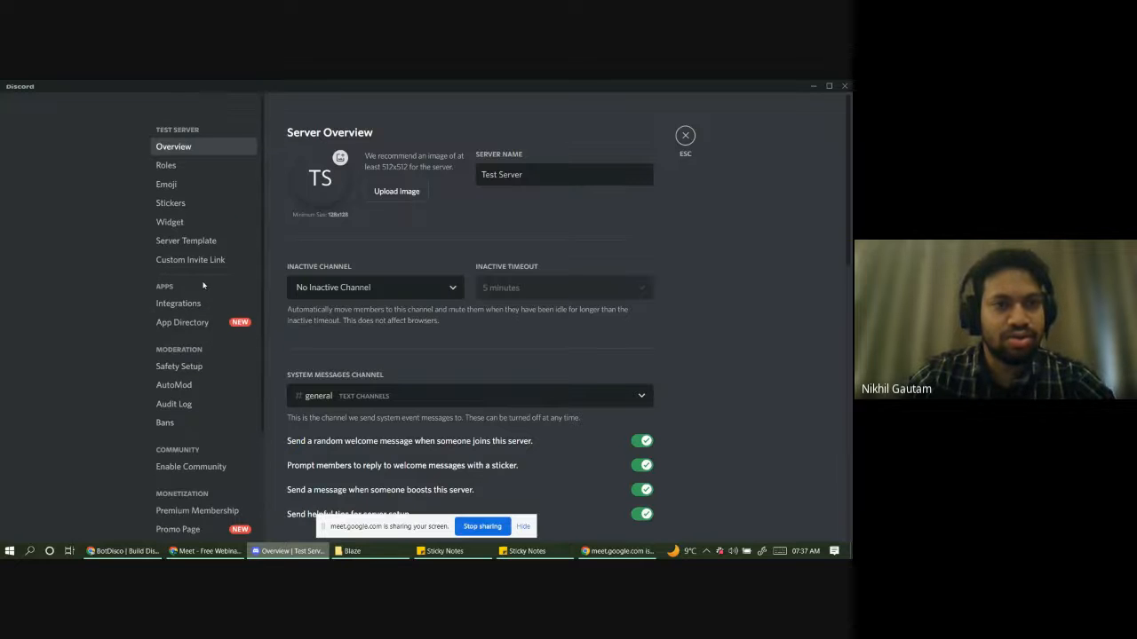
pyautogui.click(173, 165)
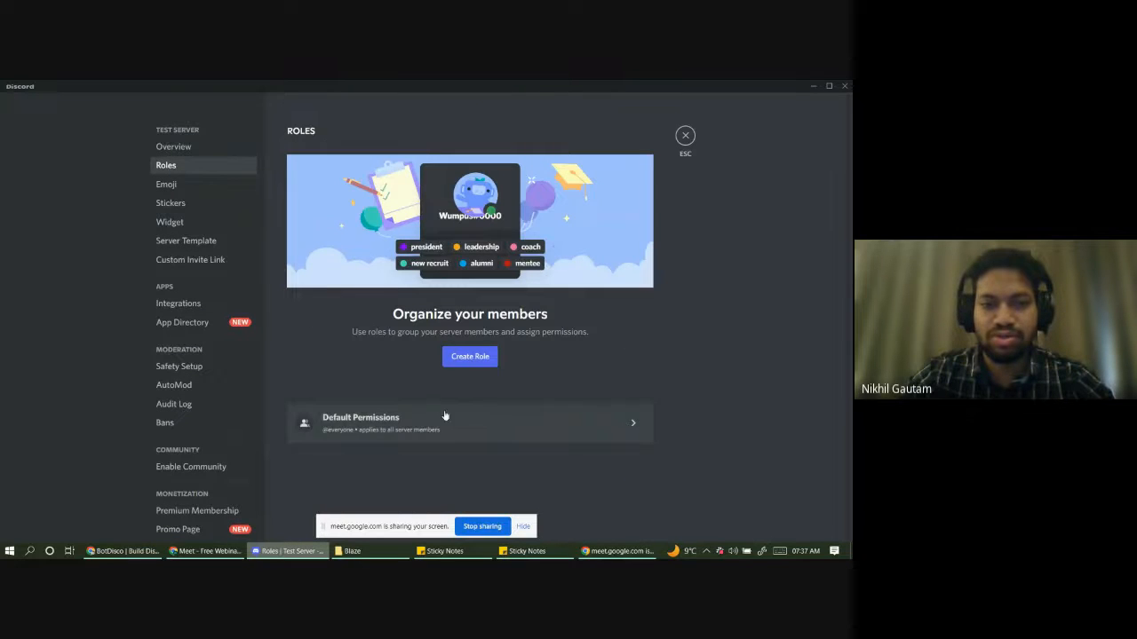
pyautogui.click(471, 425)
pyautogui.scroll(-2, 622, 302)
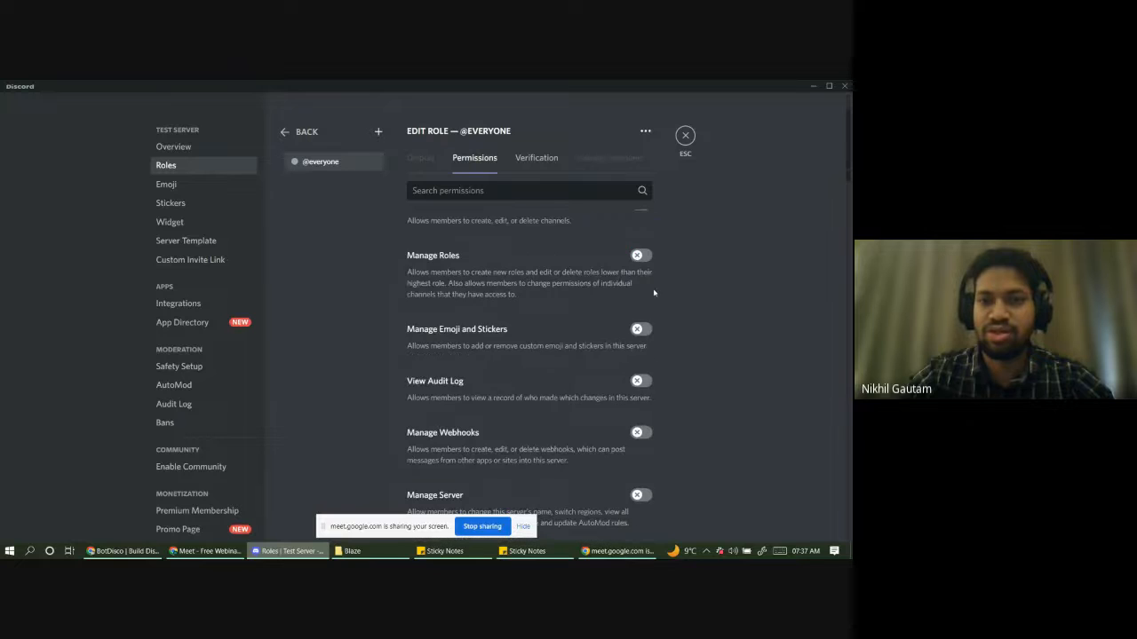
pyautogui.scroll(2, 637, 298)
pyautogui.click(637, 297)
pyautogui.scroll(-2, 637, 299)
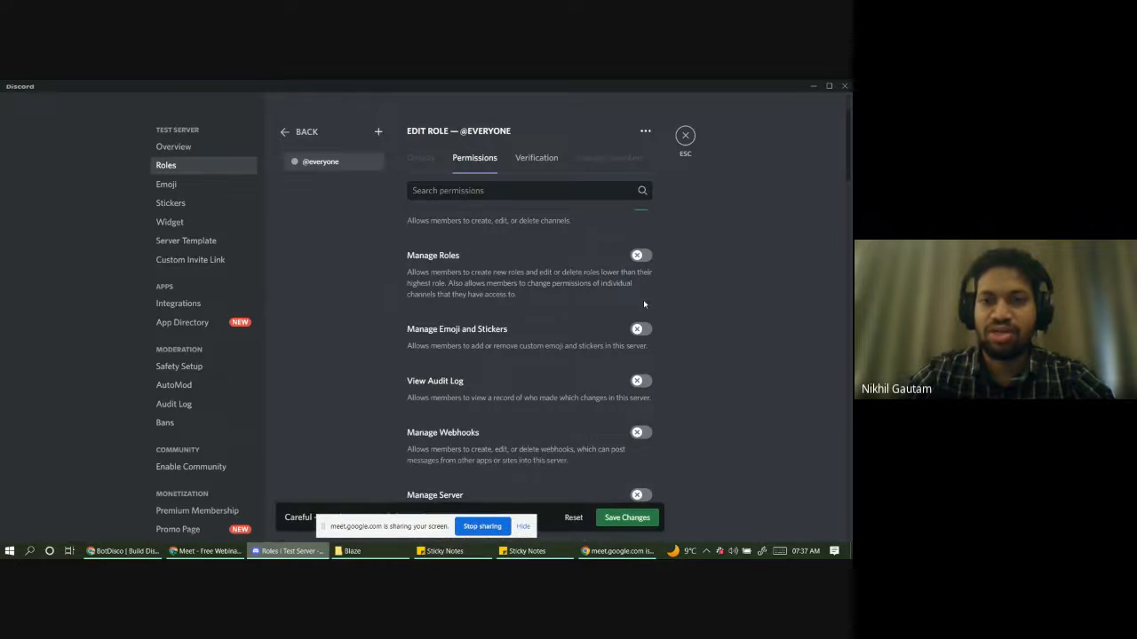
pyautogui.click(639, 256)
pyautogui.click(641, 329)
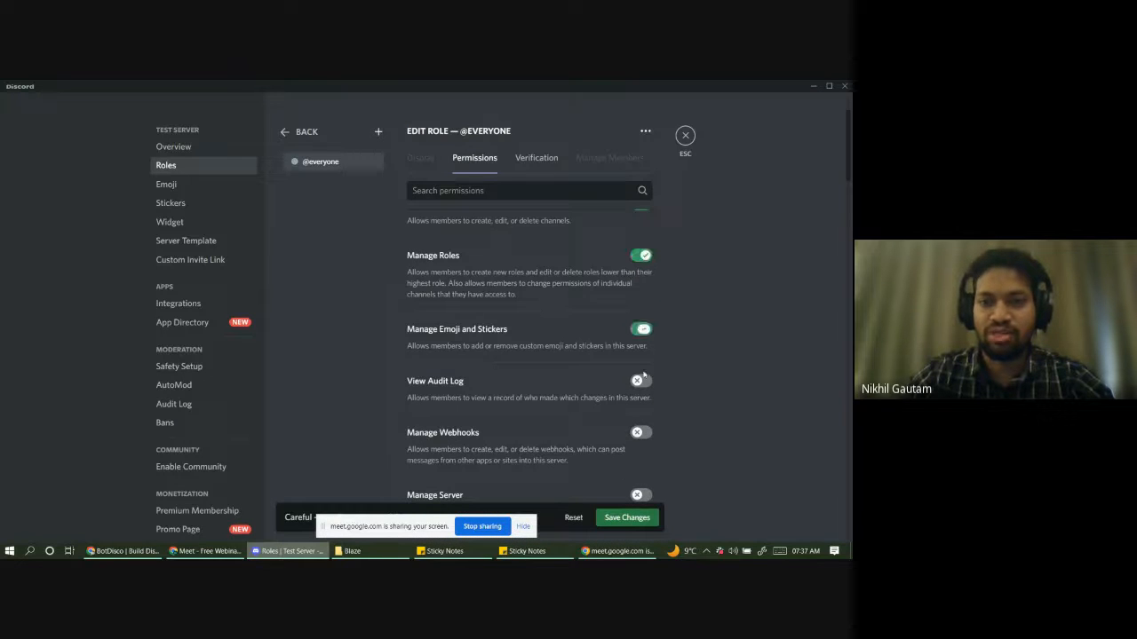
pyautogui.click(641, 382)
pyautogui.scroll(-2, 643, 355)
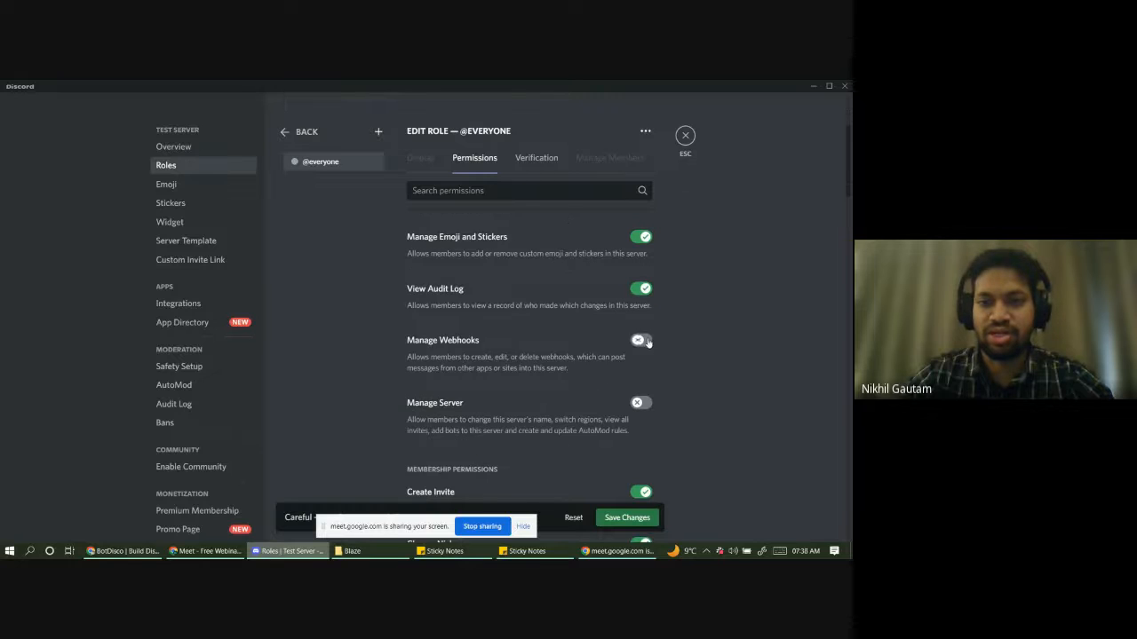
pyautogui.click(645, 341)
pyautogui.click(642, 402)
pyautogui.scroll(-4, 621, 395)
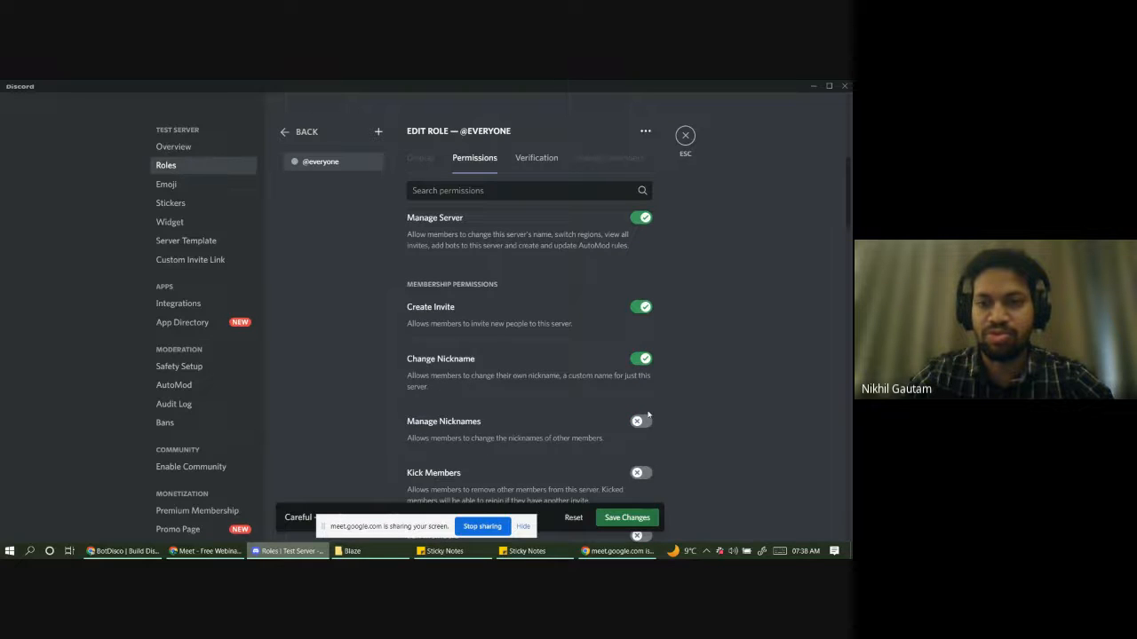
pyautogui.click(641, 421)
pyautogui.scroll(-2, 641, 418)
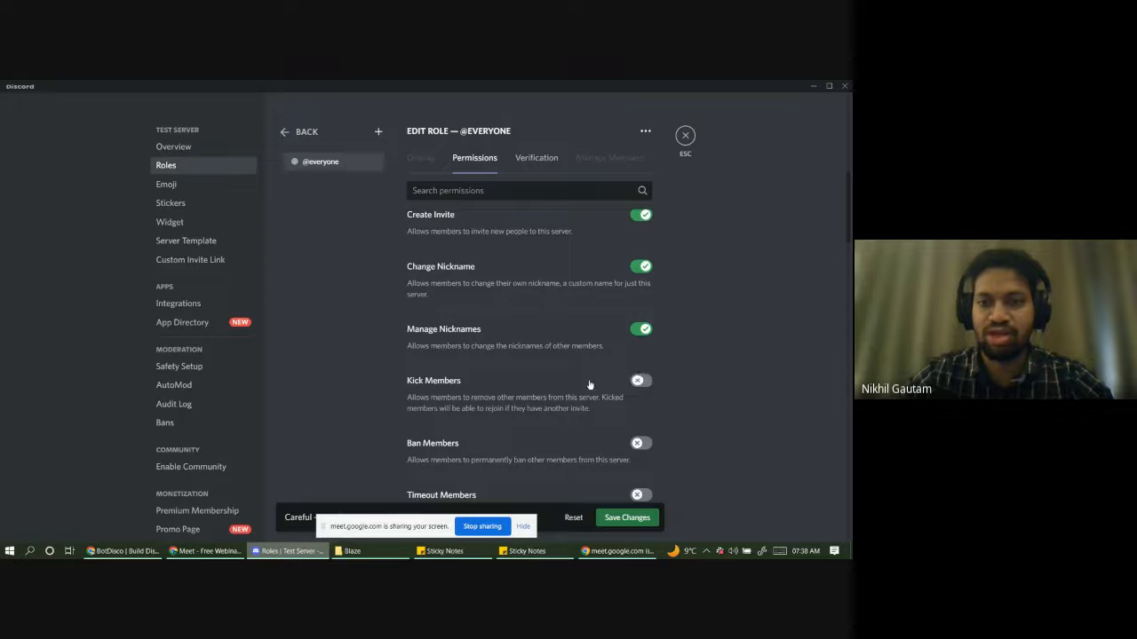
pyautogui.click(641, 381)
pyautogui.scroll(-2, 619, 387)
pyautogui.click(642, 351)
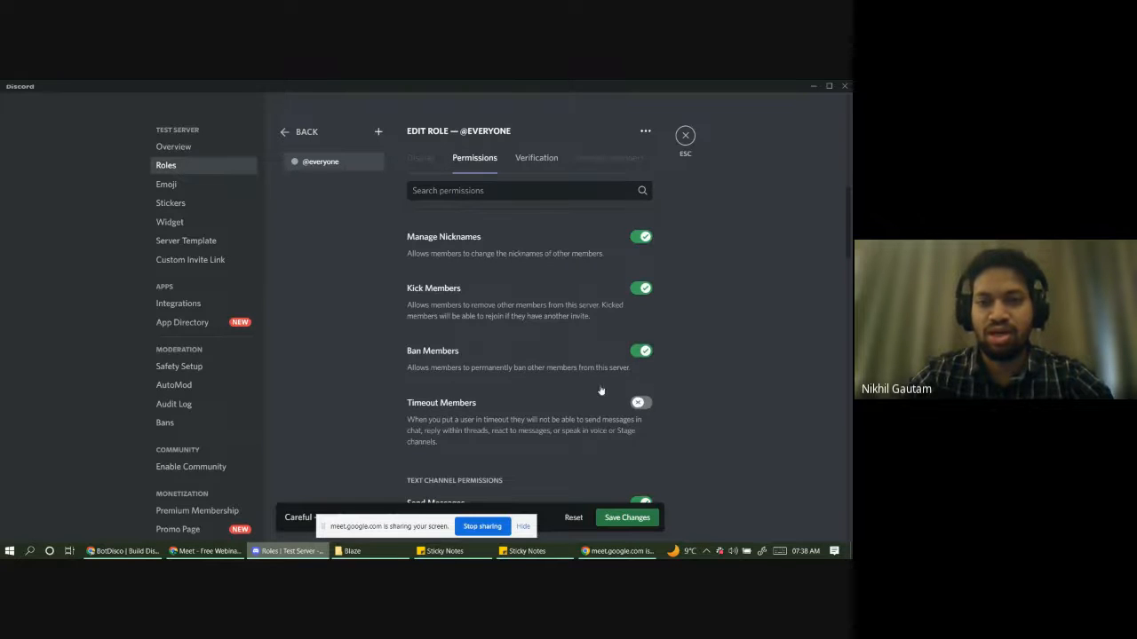
pyautogui.click(641, 402)
pyautogui.scroll(-10, 601, 391)
pyautogui.scroll(-20, 600, 391)
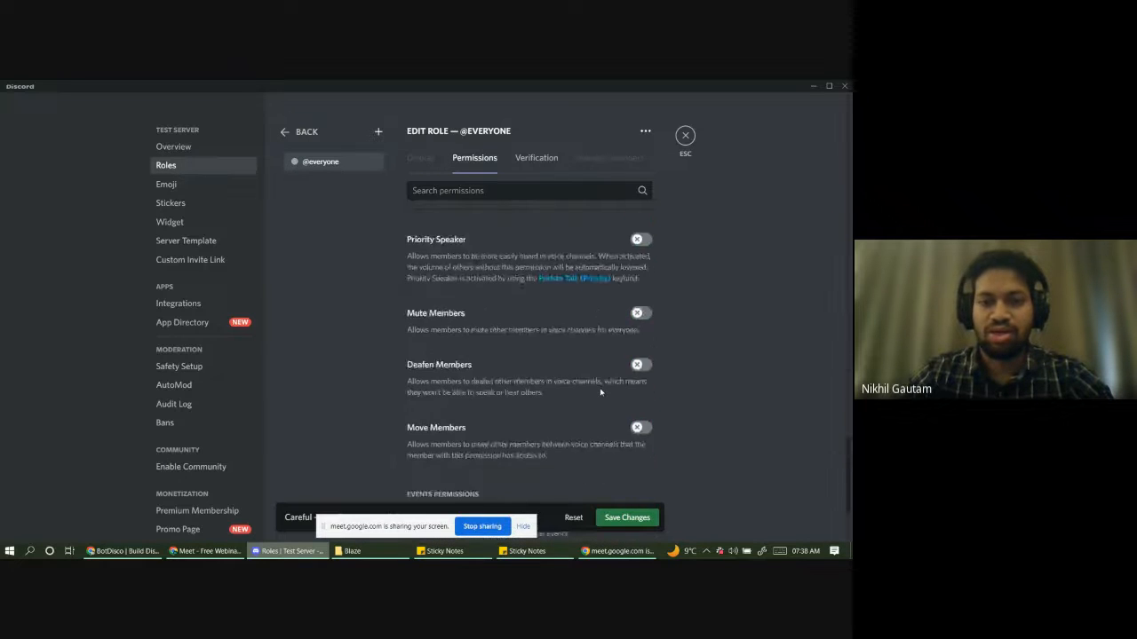
pyautogui.click(632, 515)
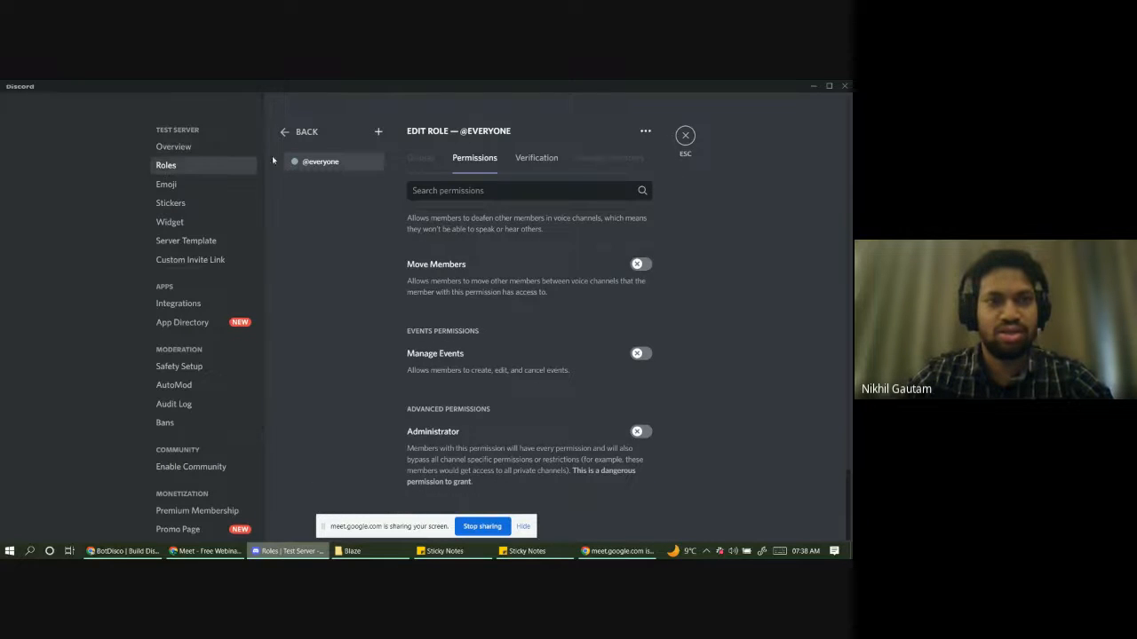
pyautogui.click(307, 132)
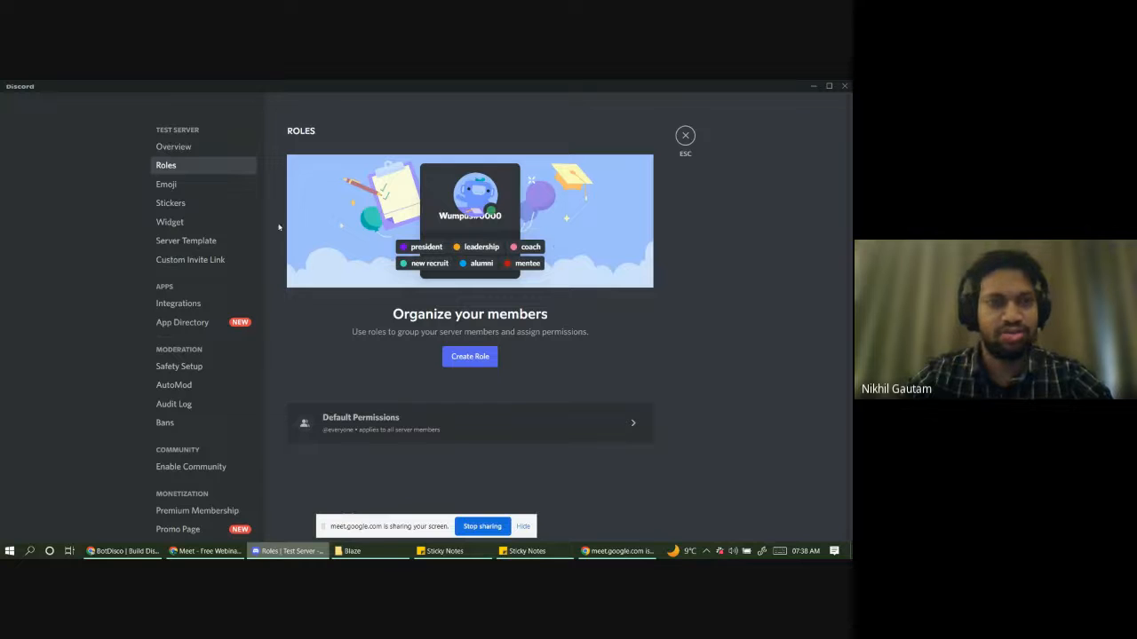
pyautogui.click(692, 136)
# - Use Build for free on botdisco.com to reach the Your servers dashboard listing Test Server
pyautogui.hotkey('alt', 'Tab')
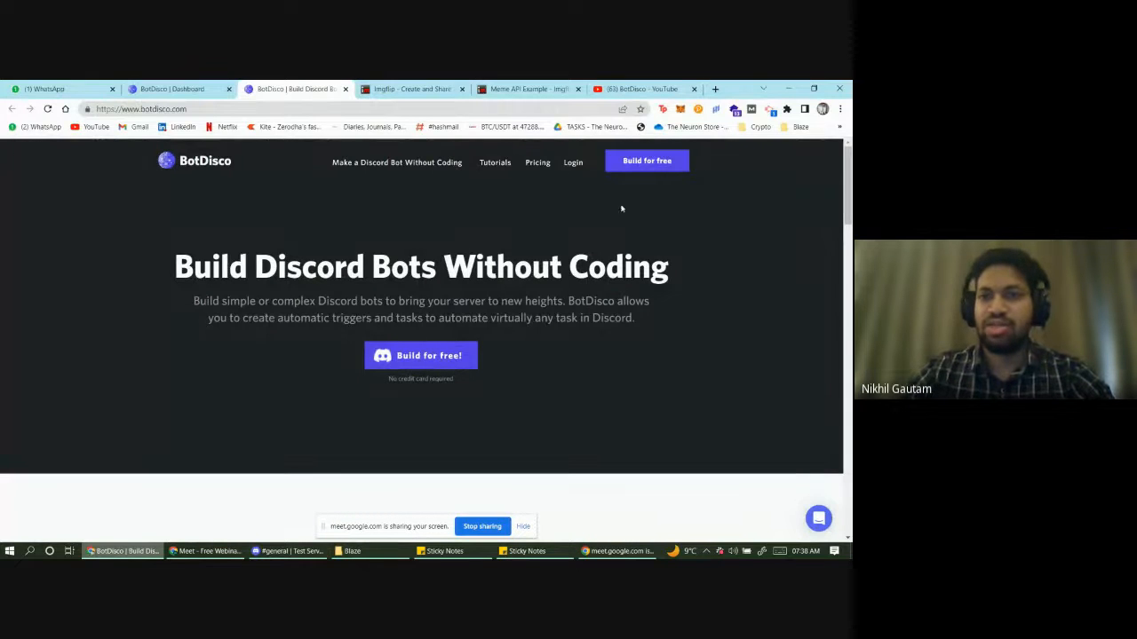
pyautogui.click(643, 158)
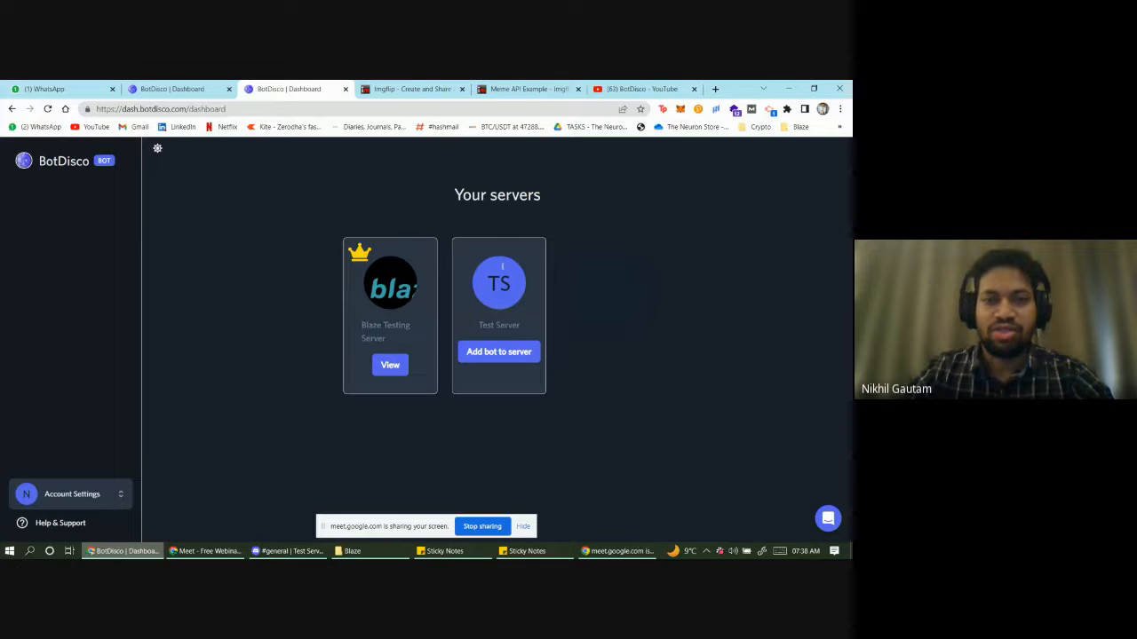
pyautogui.doubleClick(487, 325)
pyautogui.click(290, 551)
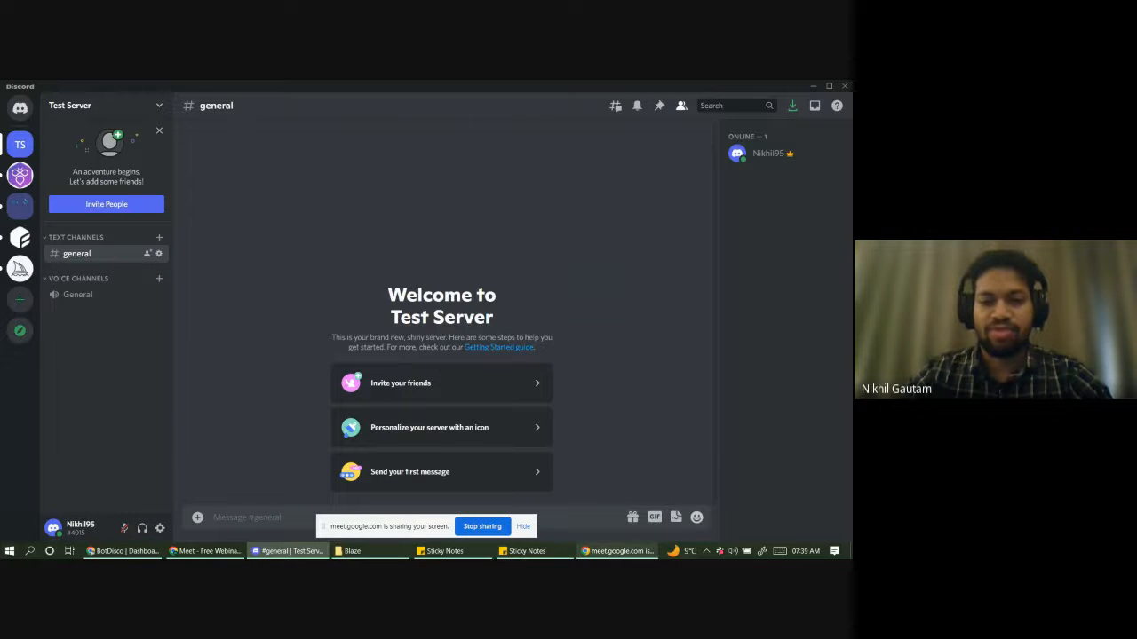
pyautogui.click(618, 551)
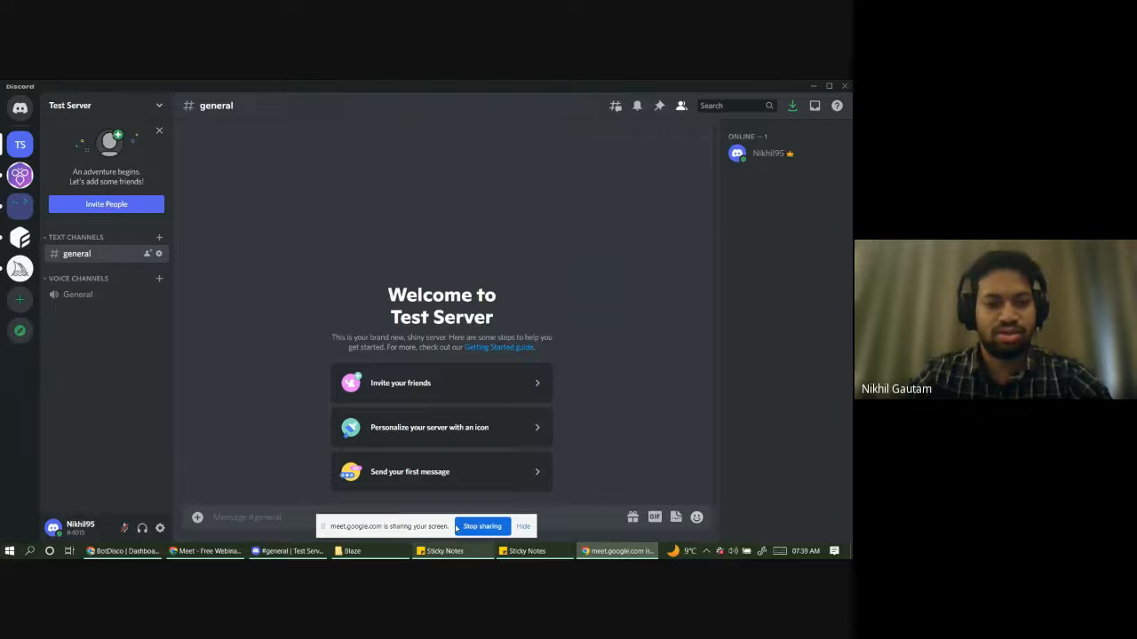
pyautogui.click(123, 551)
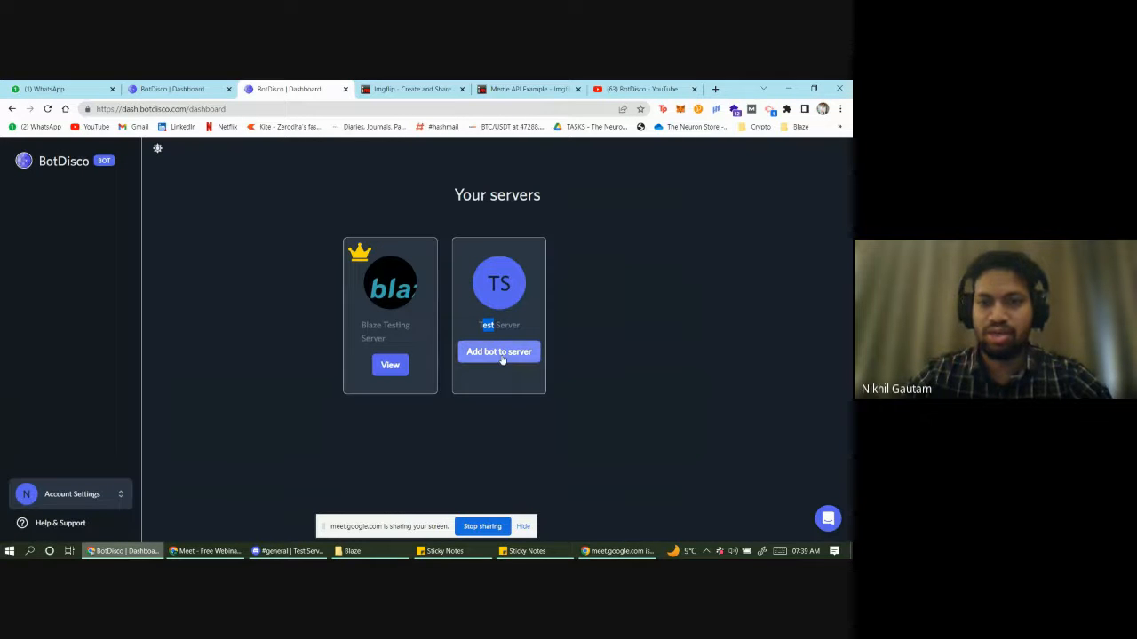
# - Add the BotDisco bot to Test Server with administrator permissions and pass the hCaptcha check
pyautogui.click(502, 360)
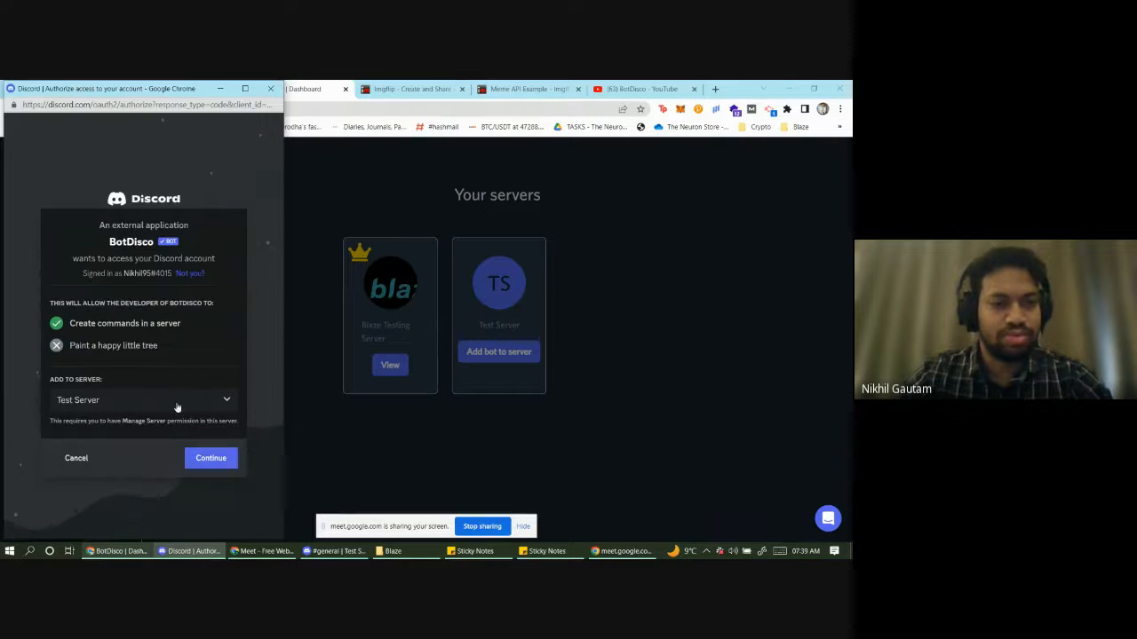
pyautogui.click(218, 458)
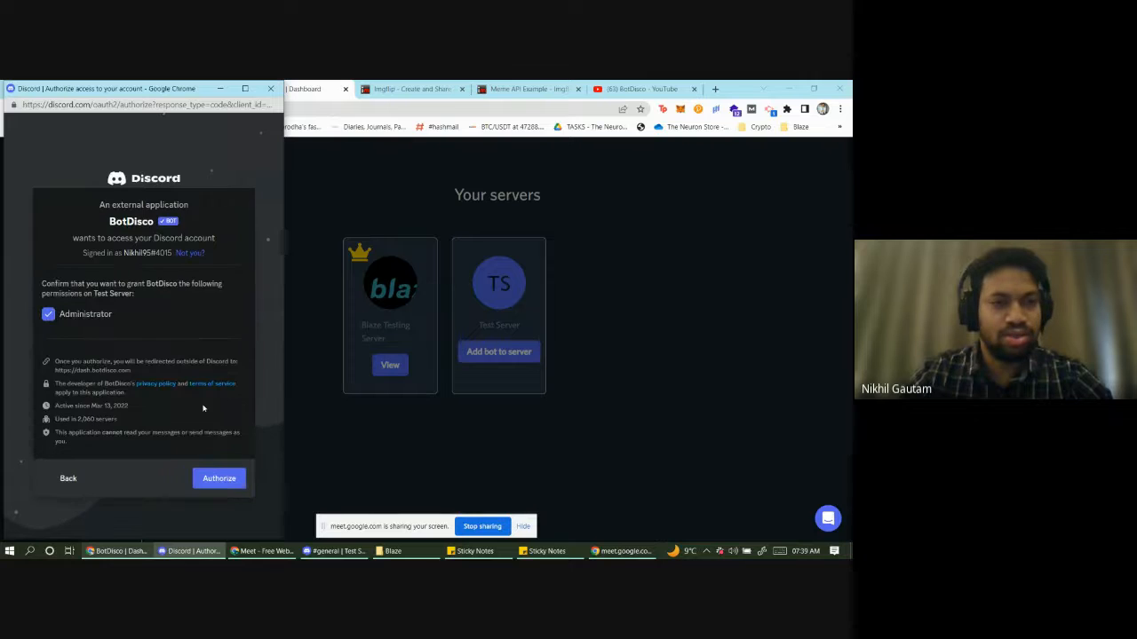
pyautogui.click(217, 479)
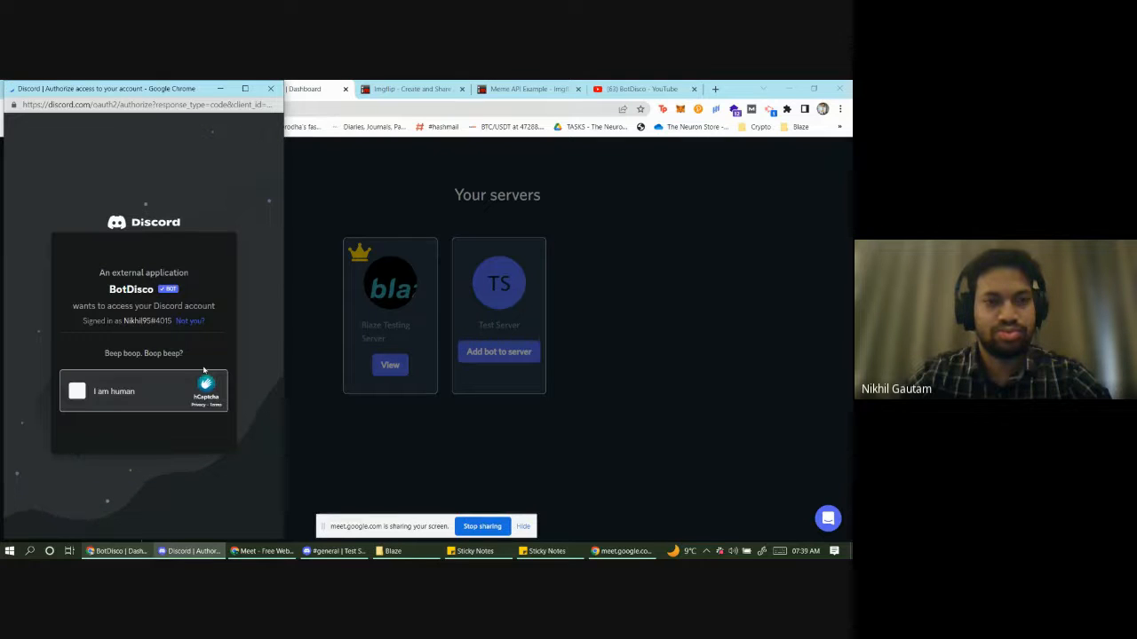
pyautogui.click(76, 397)
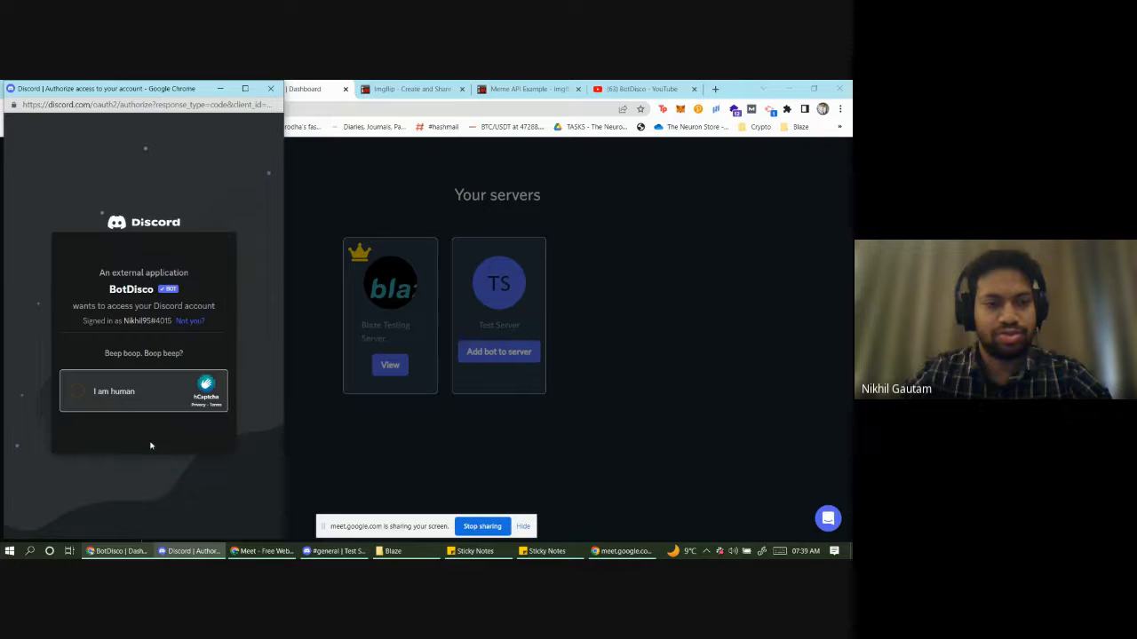
pyautogui.click(135, 382)
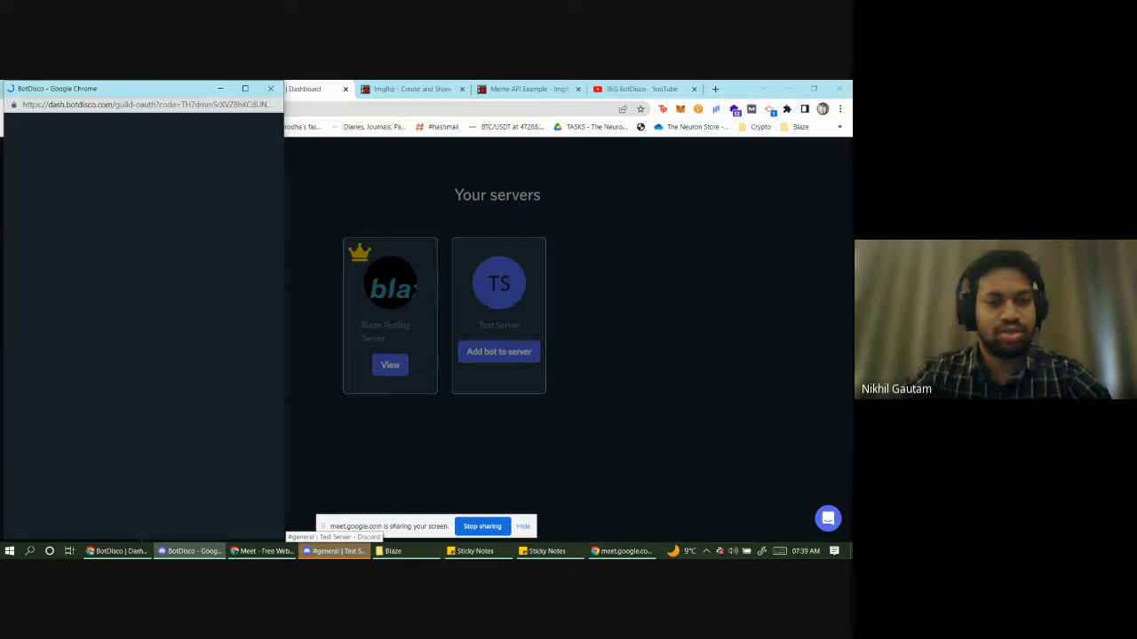
# - Confirm the bot joined in Discord, close the leftover popup, and open Test Server's builder
pyautogui.click(333, 551)
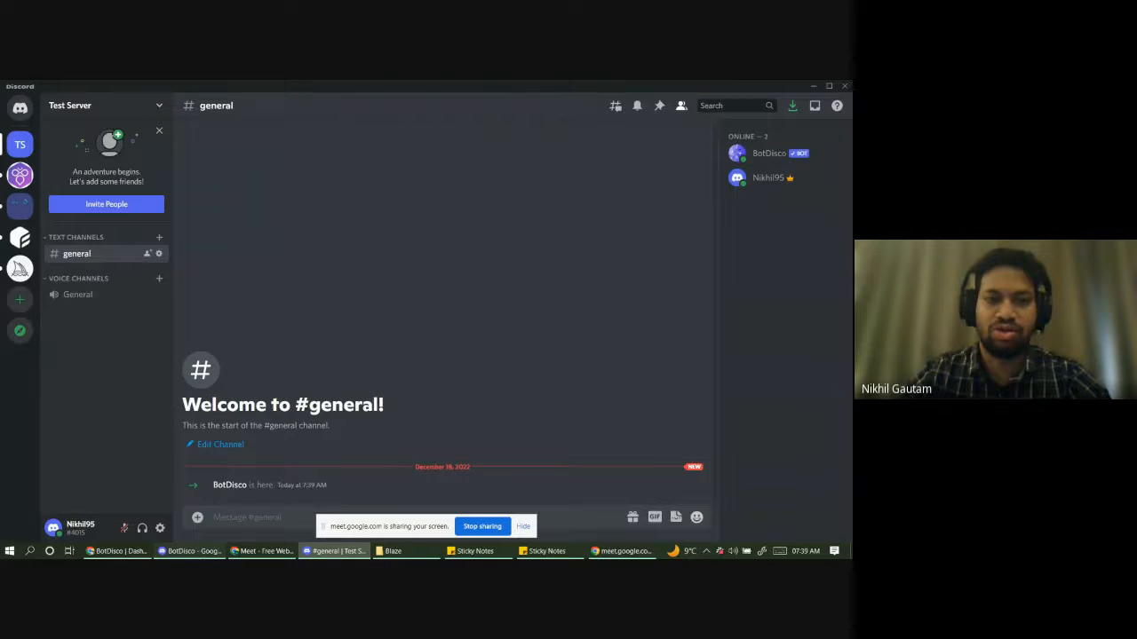
pyautogui.click(205, 554)
pyautogui.click(273, 88)
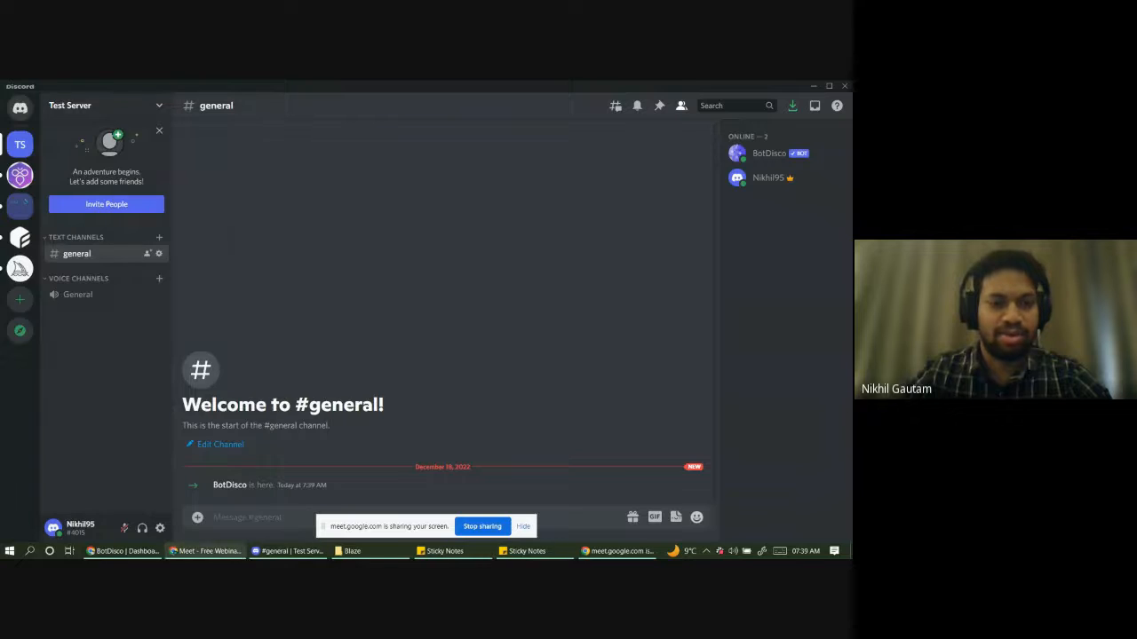
pyautogui.click(123, 550)
pyautogui.click(520, 367)
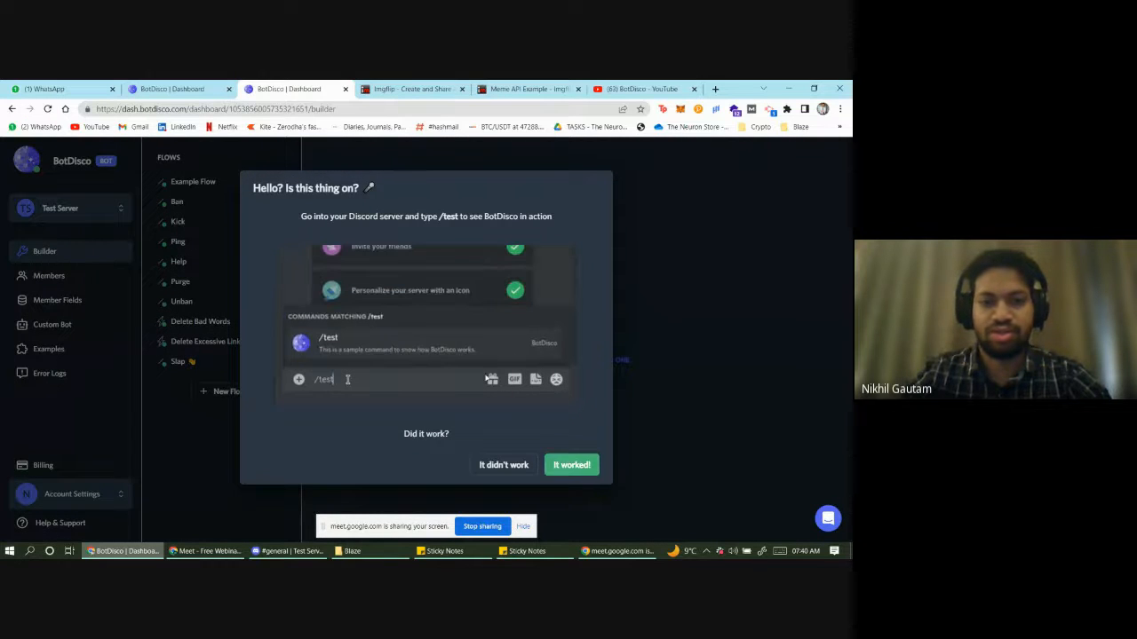
# - Confirm the /test command and bot role steps, then dismiss the welcome and search popups
pyautogui.click(582, 470)
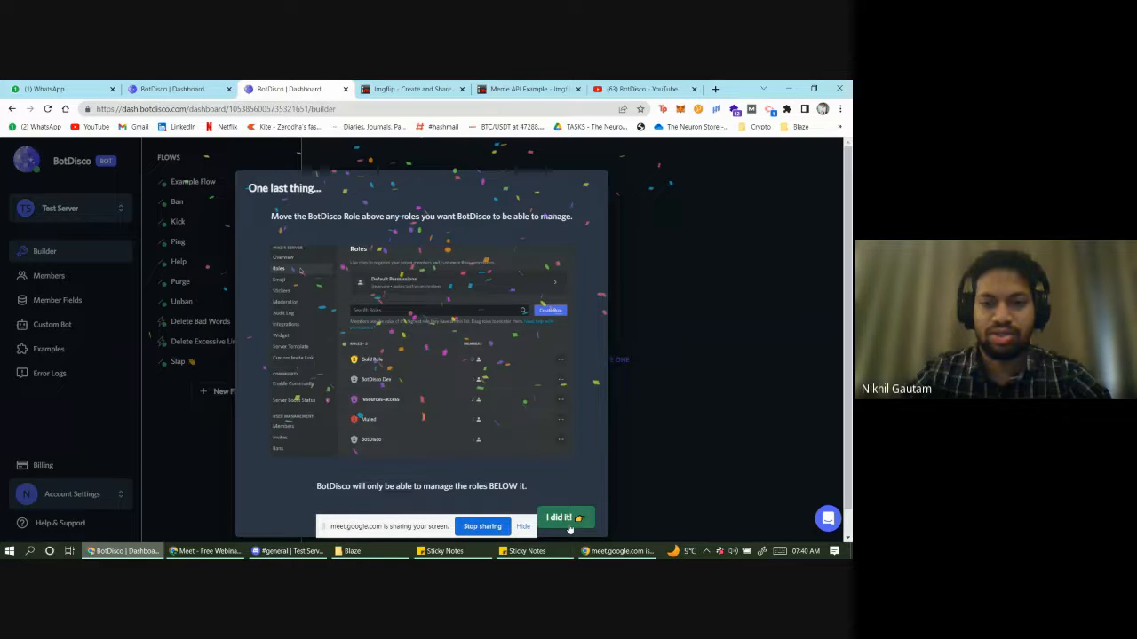
pyautogui.click(568, 524)
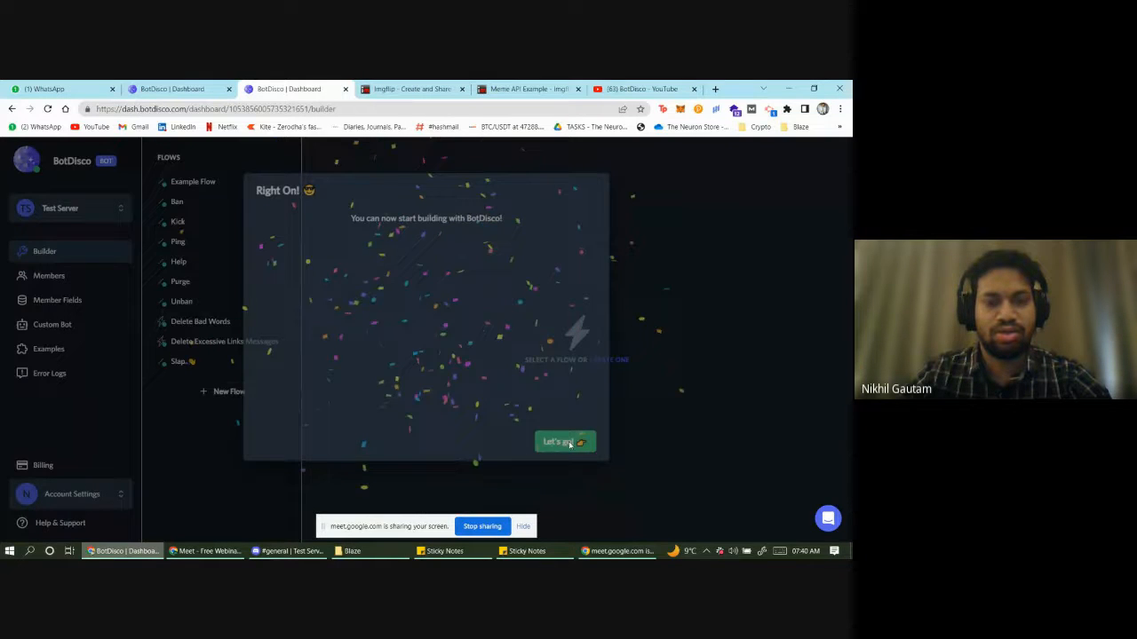
pyautogui.click(570, 443)
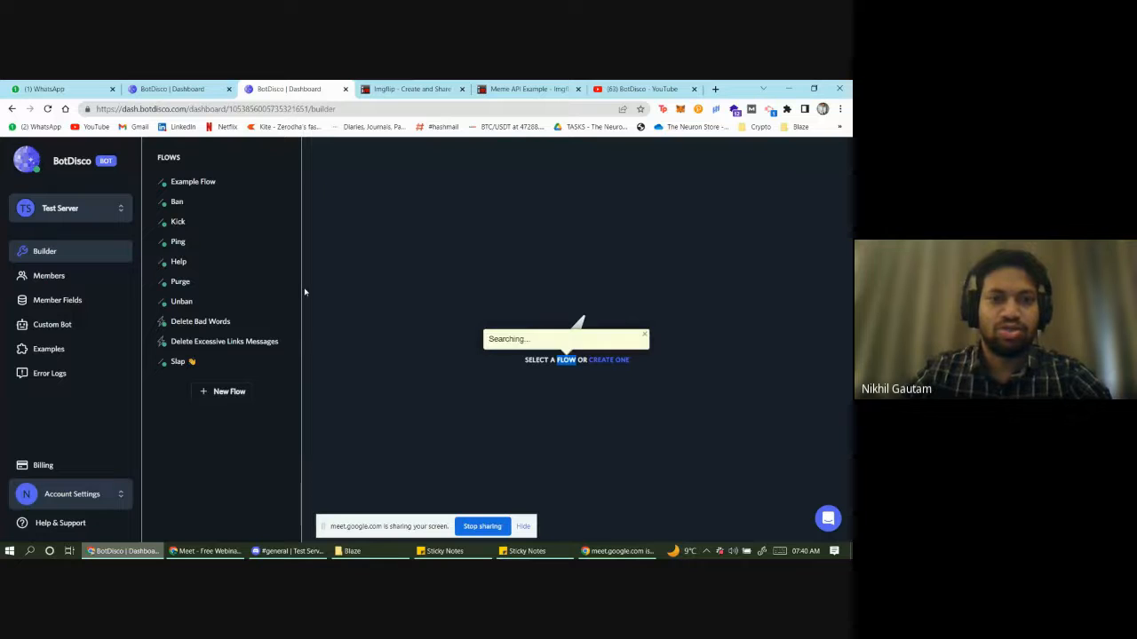
pyautogui.click(444, 423)
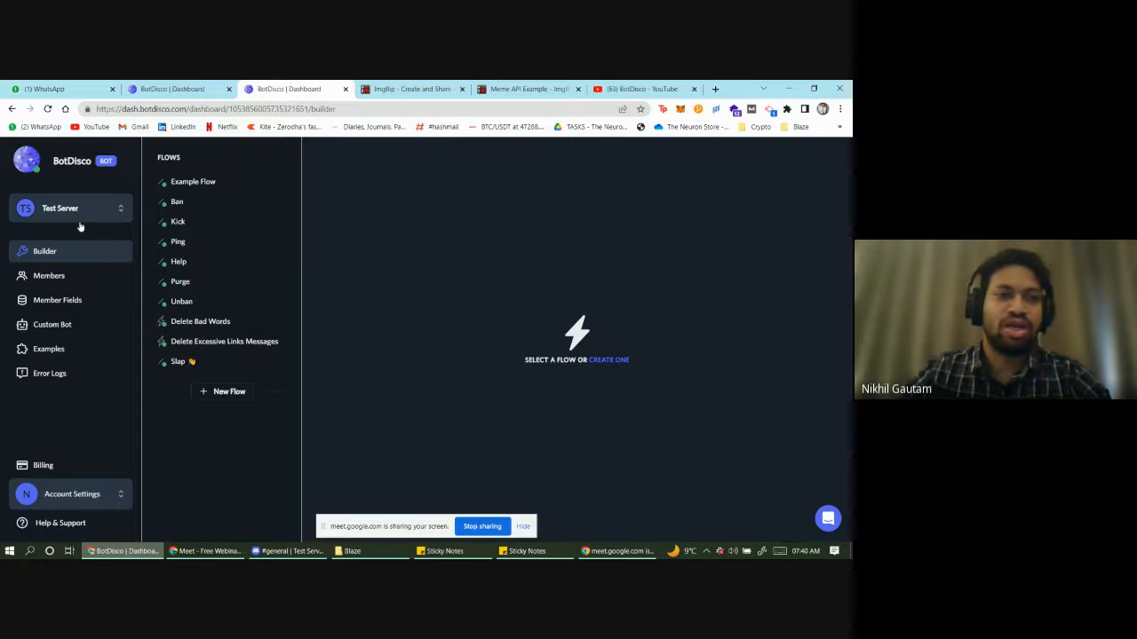
pyautogui.click(64, 282)
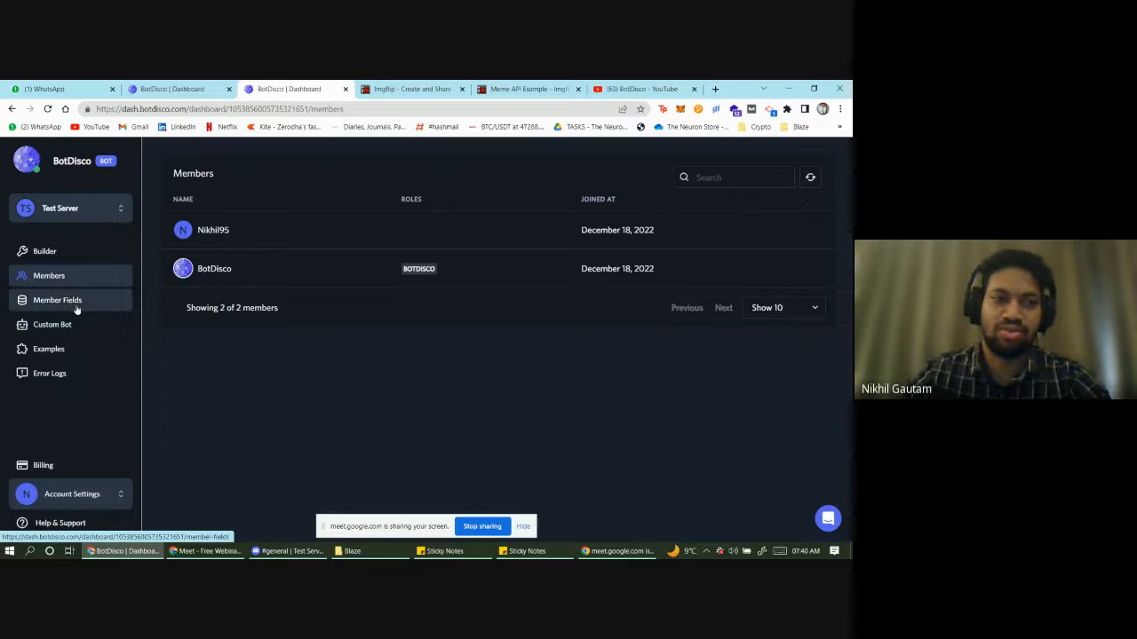
pyautogui.click(48, 349)
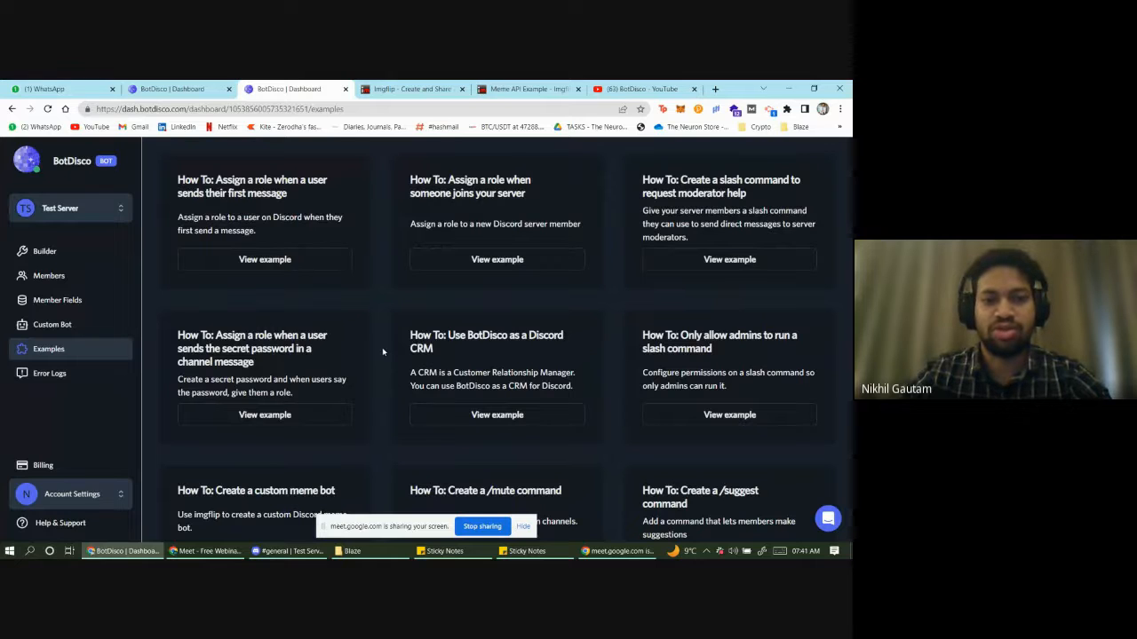
pyautogui.scroll(-1, 385, 344)
pyautogui.scroll(1, 387, 340)
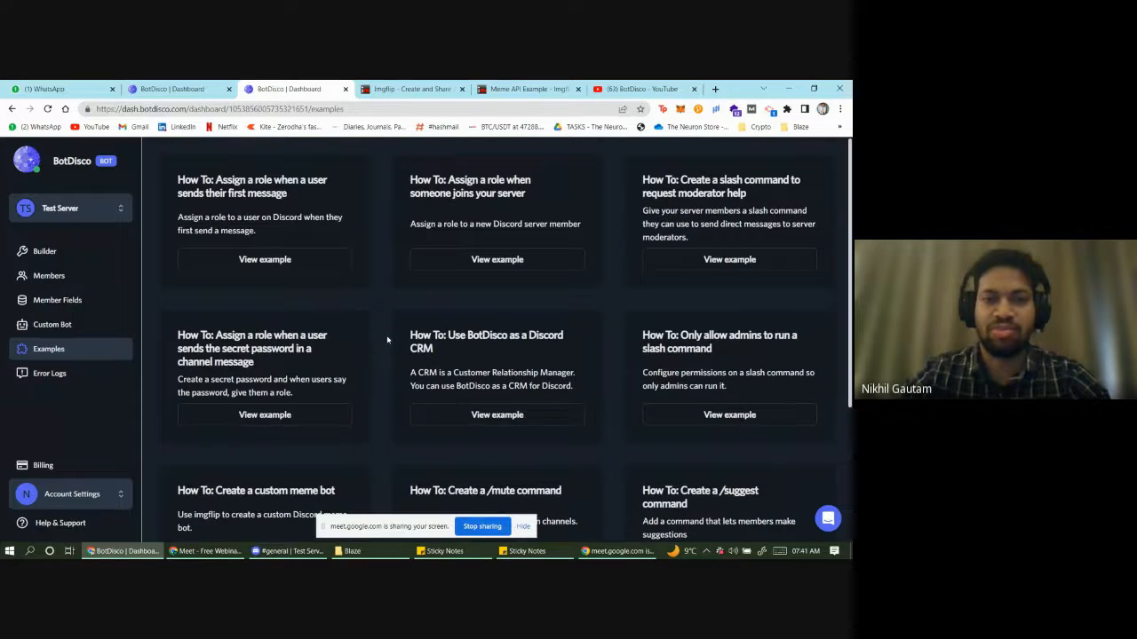
pyautogui.scroll(-6, 287, 406)
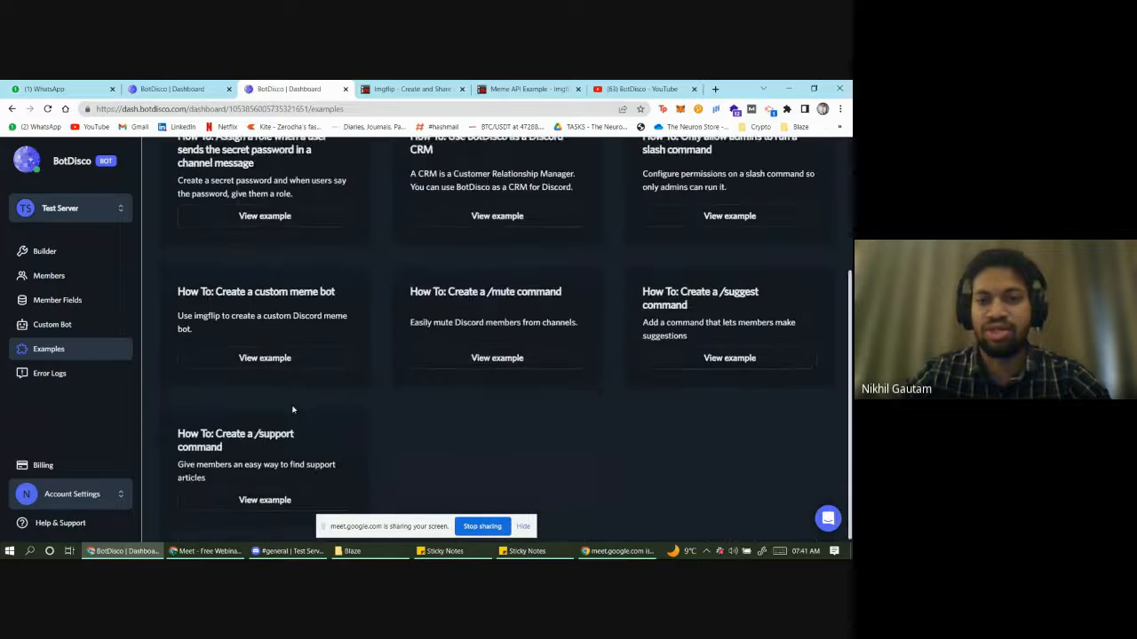
pyautogui.scroll(4, 292, 408)
pyautogui.scroll(2, 292, 409)
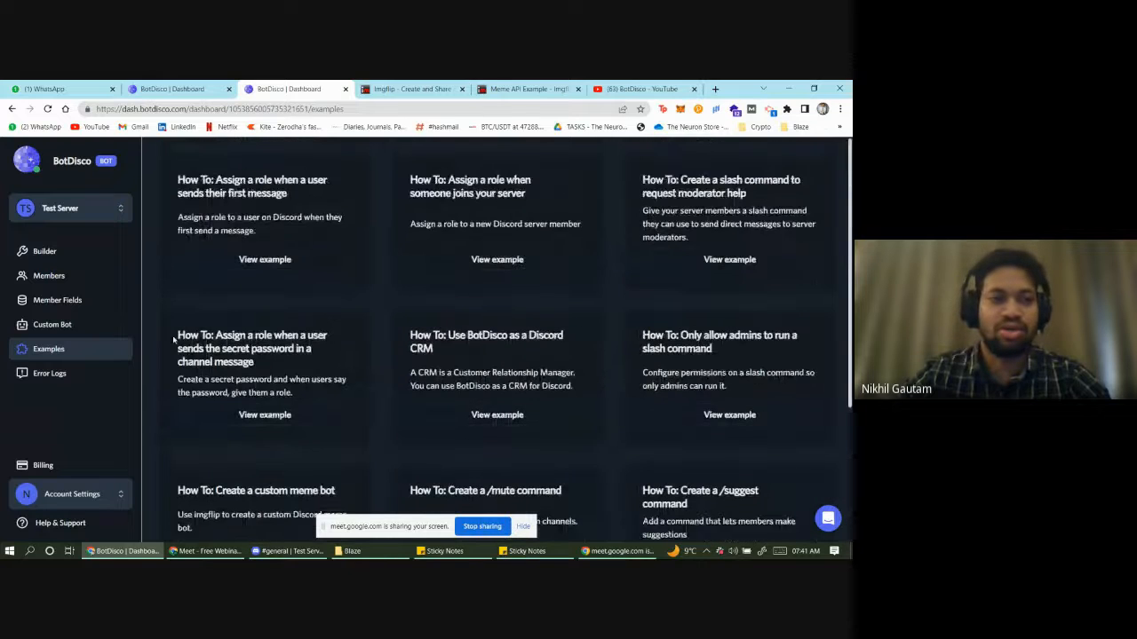
pyautogui.click(66, 253)
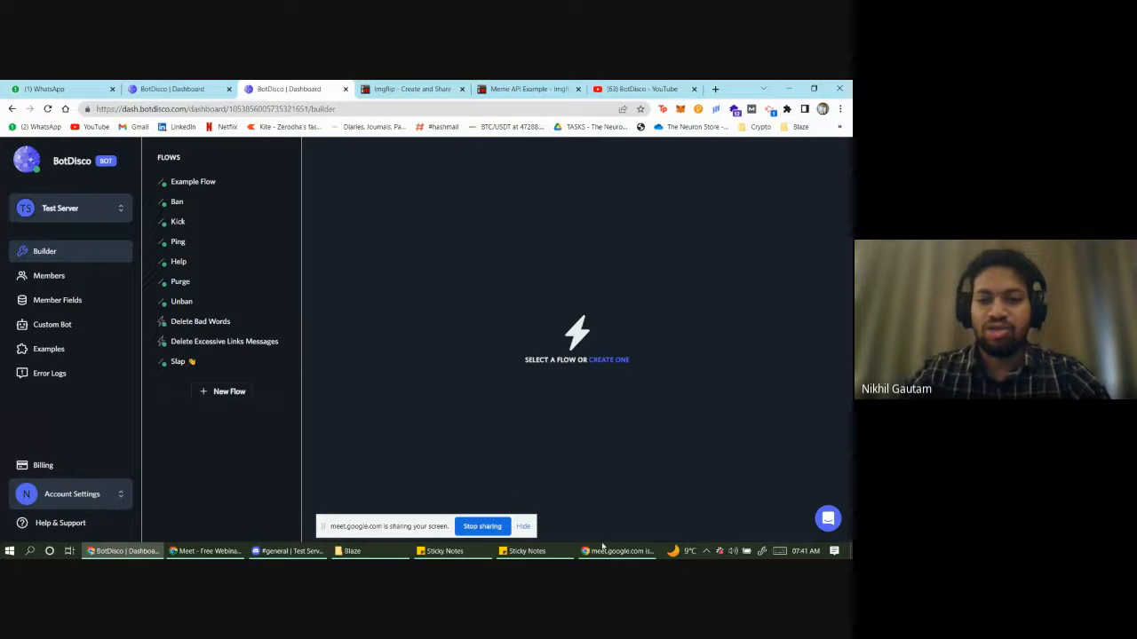
# - Highlight the 'Send Channel Message when someone joins the server' talking point, then return to the browser
pyautogui.click(526, 551)
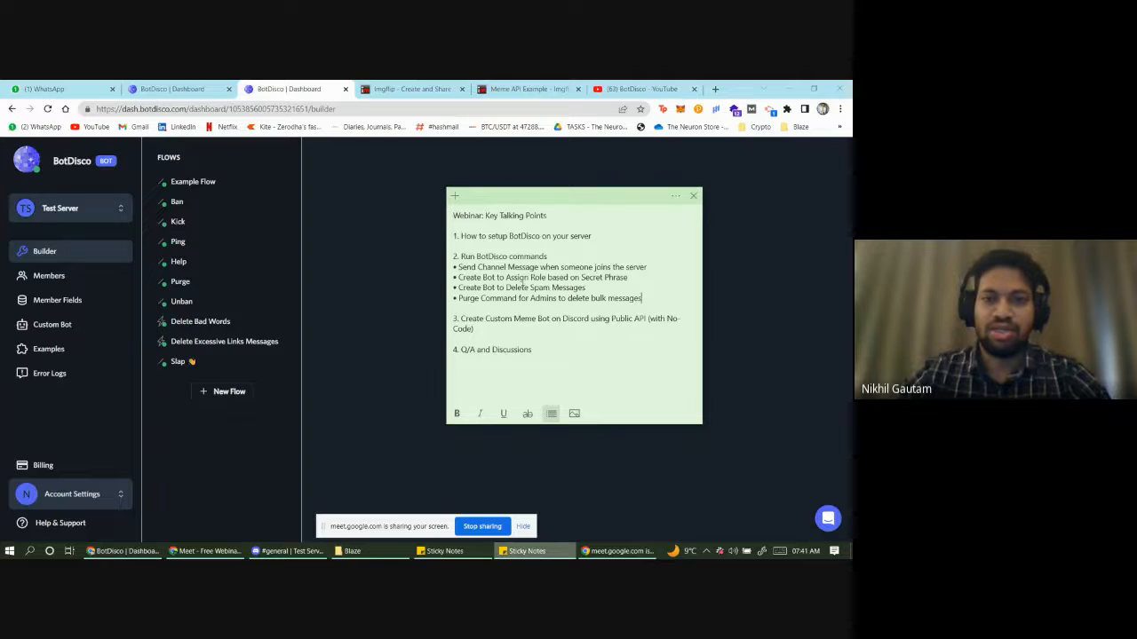
pyautogui.moveTo(454, 236); pyautogui.dragTo(502, 234)
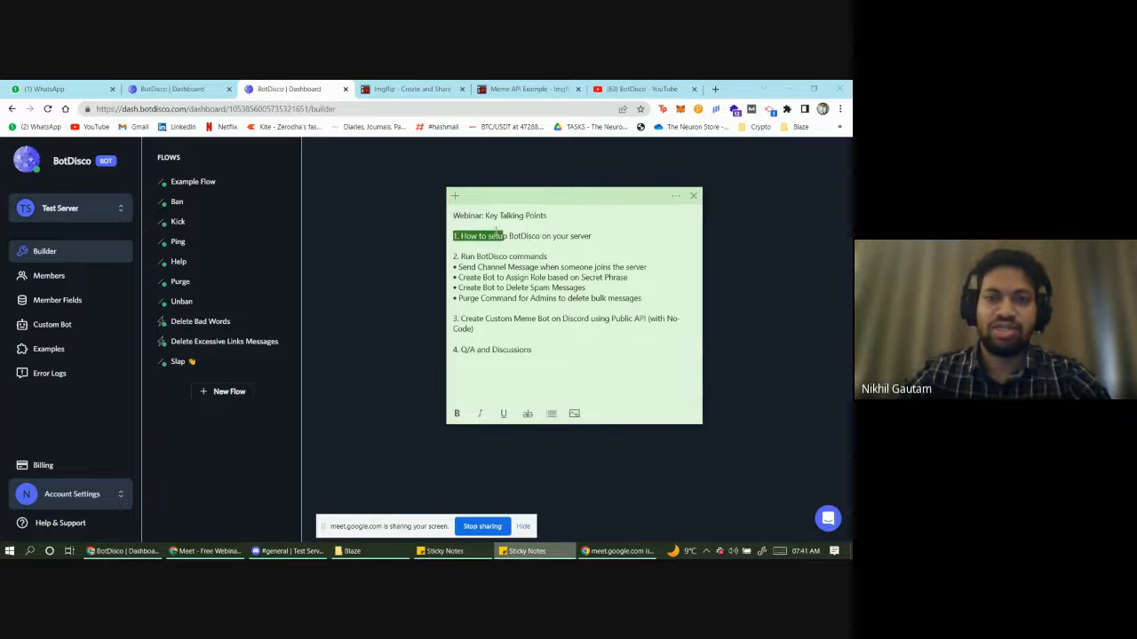
pyautogui.click(549, 256)
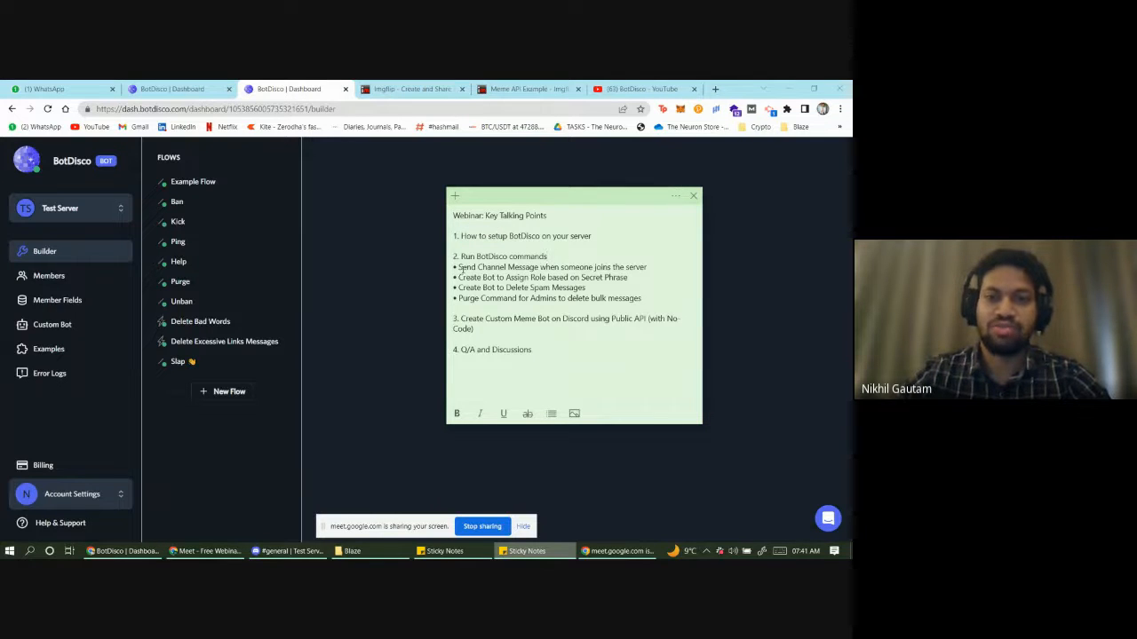
pyautogui.moveTo(460, 267); pyautogui.dragTo(484, 278)
pyautogui.click(495, 278)
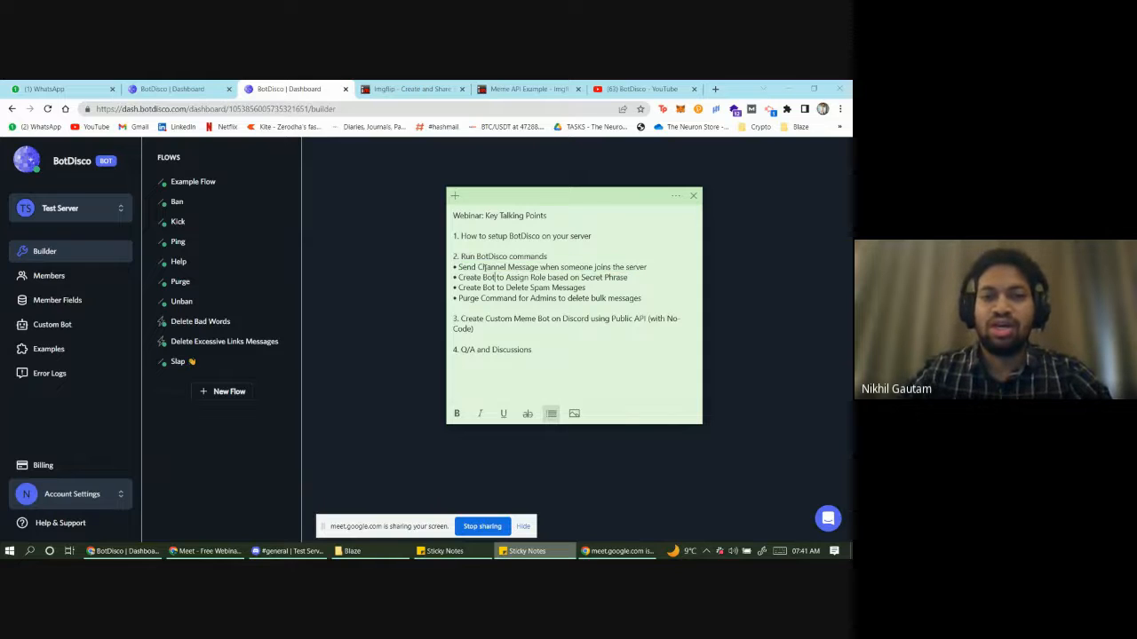
pyautogui.tripleClick(459, 267)
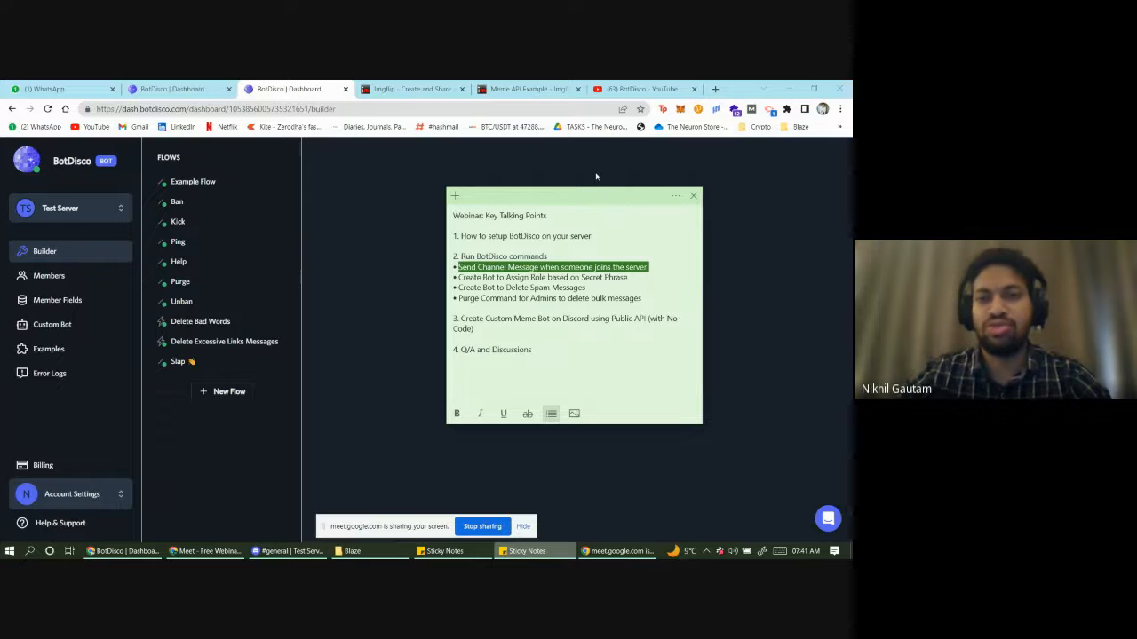
pyautogui.hotkey('alt', 'Tab')
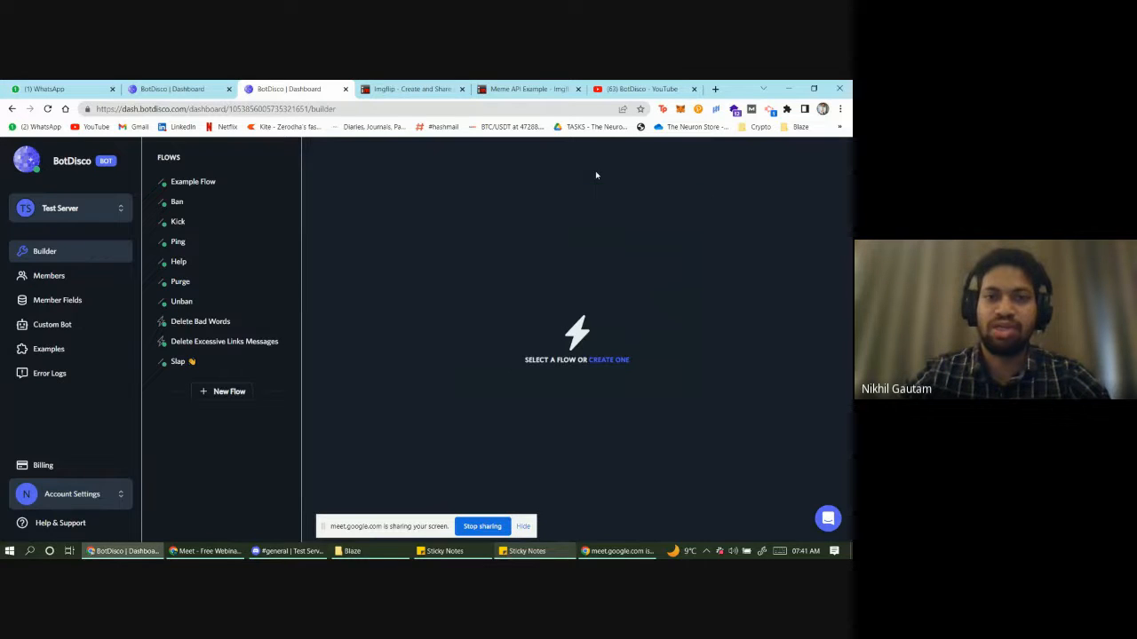
# - Create a flow triggered by User joins server with a Send Channel Message action posting to #general
pyautogui.click(229, 394)
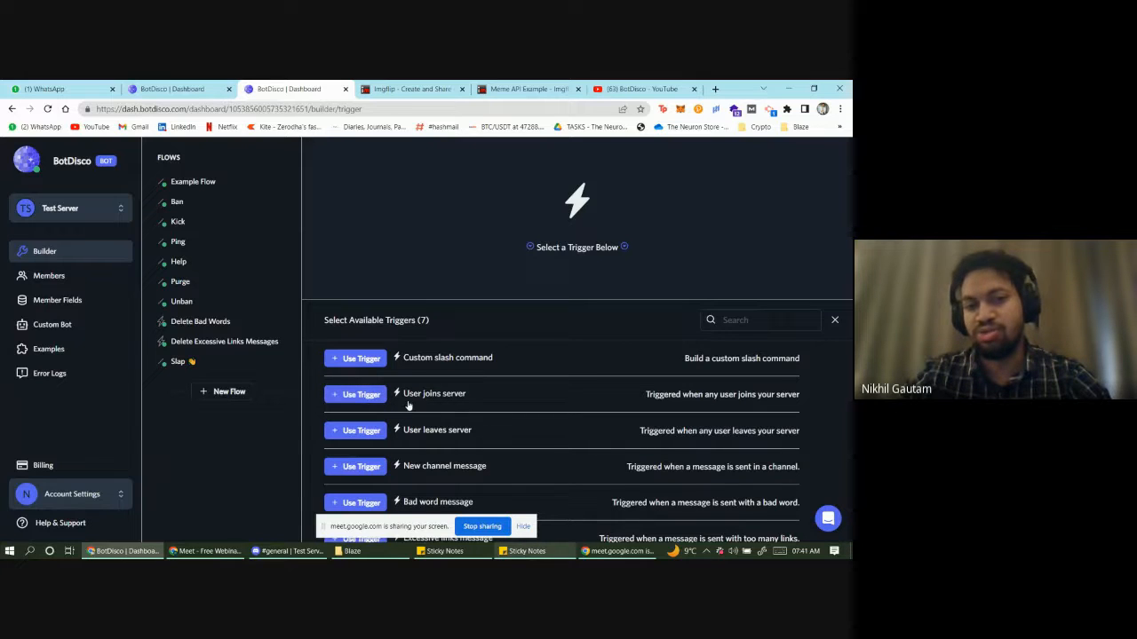
pyautogui.click(372, 397)
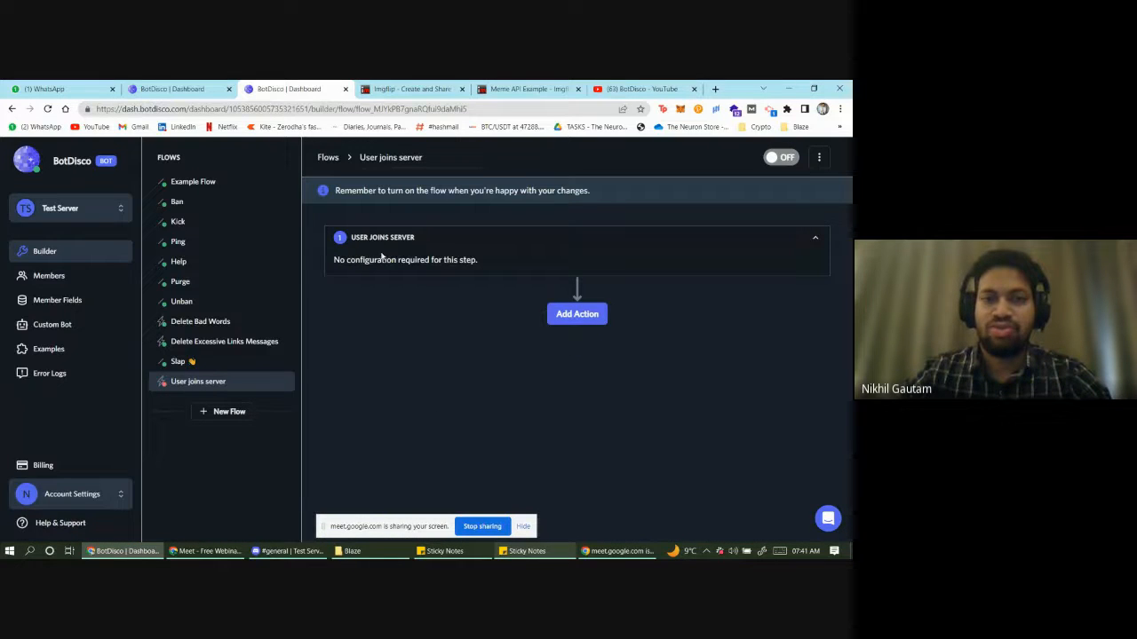
pyautogui.click(561, 321)
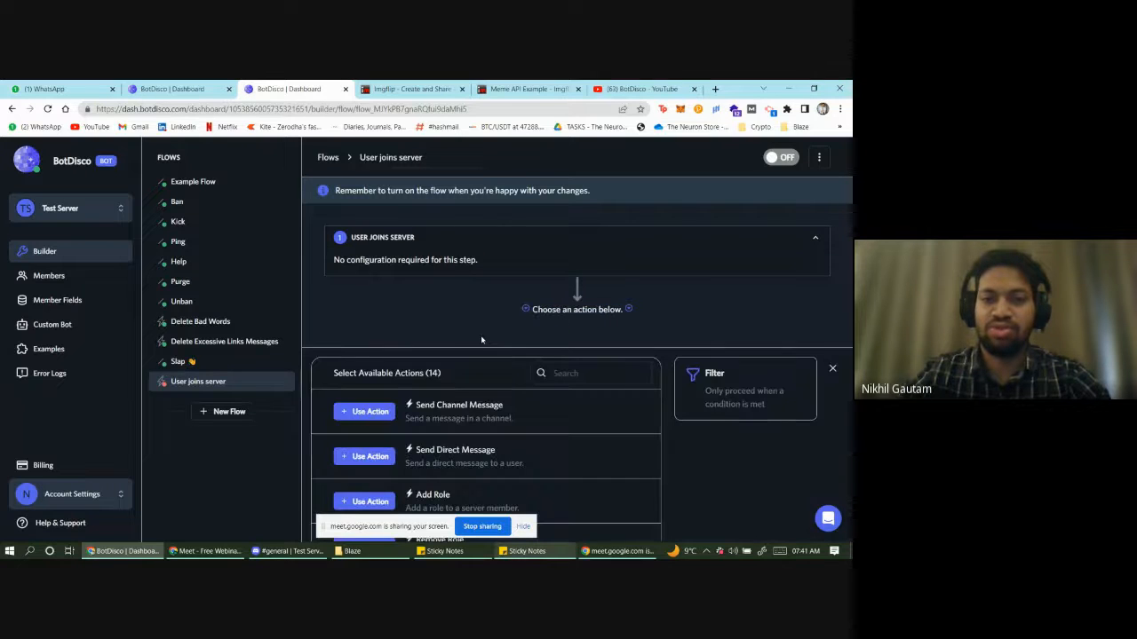
pyautogui.click(373, 413)
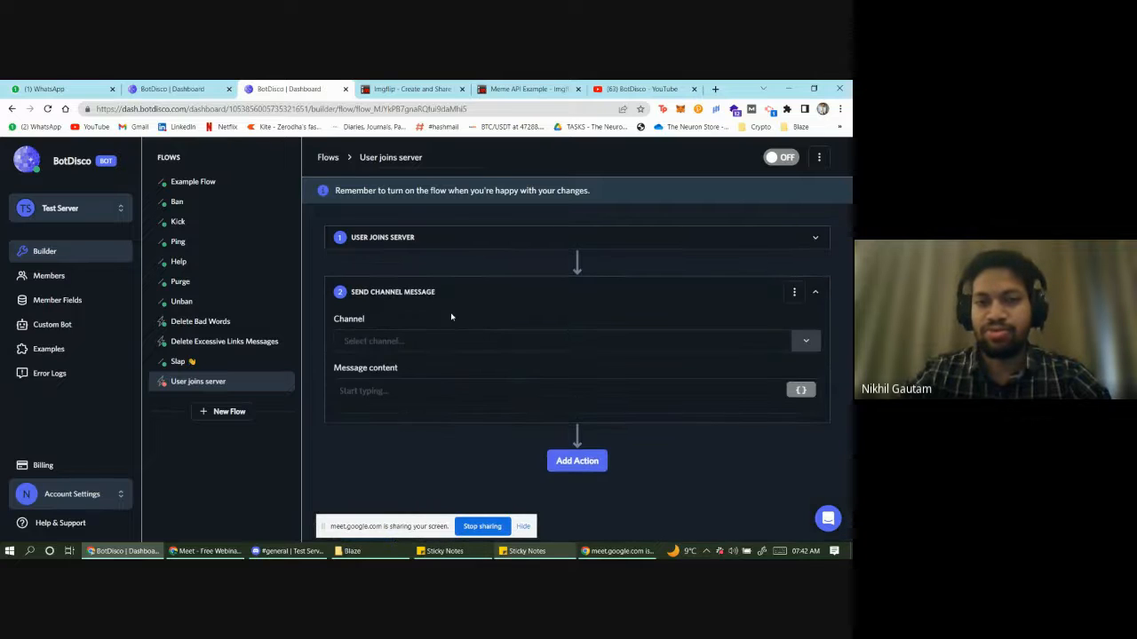
pyautogui.click(405, 347)
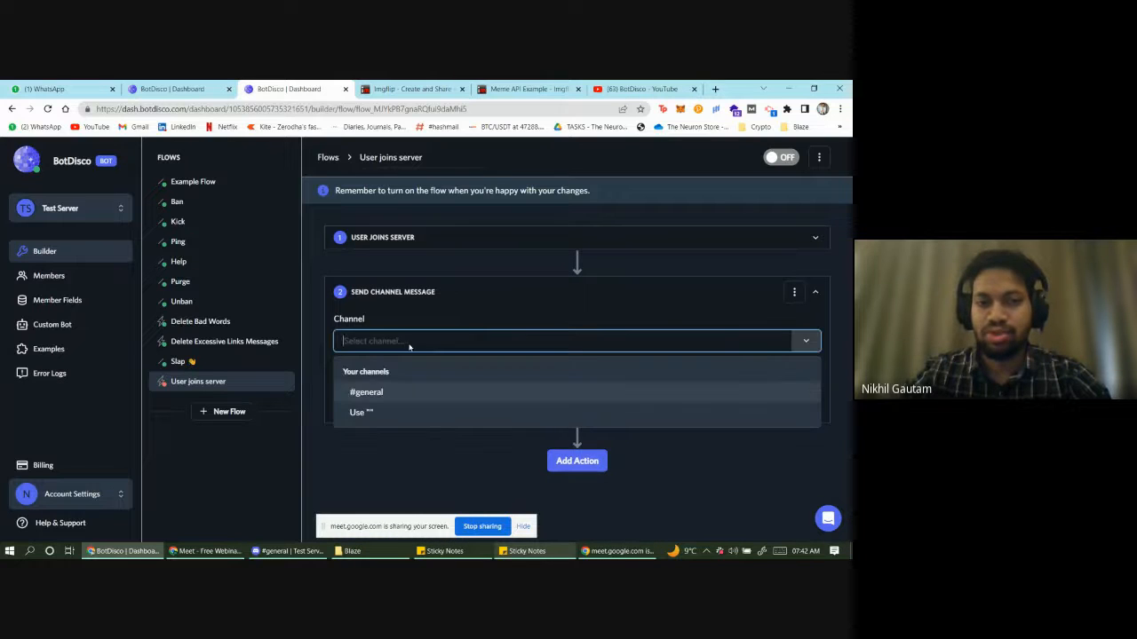
pyautogui.click(395, 395)
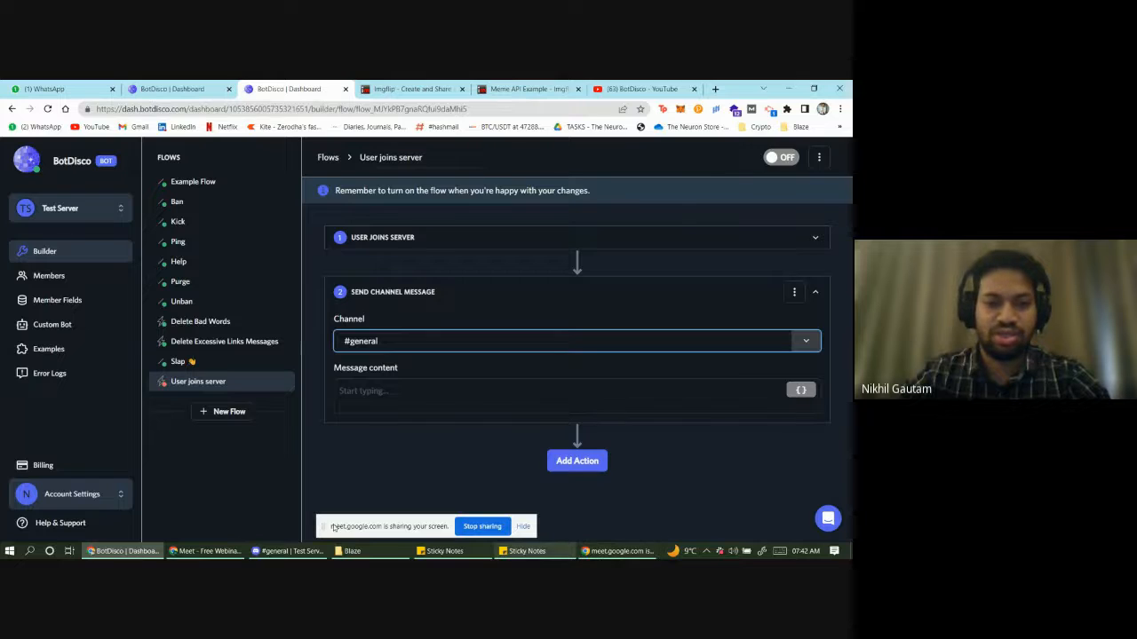
pyautogui.click(288, 551)
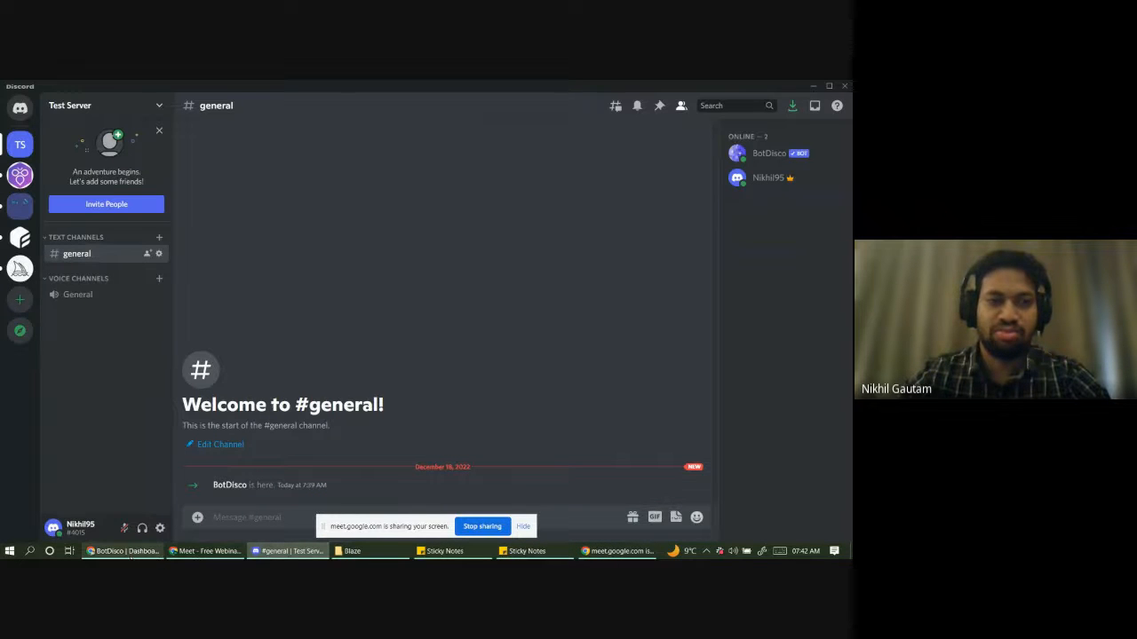
pyautogui.click(124, 550)
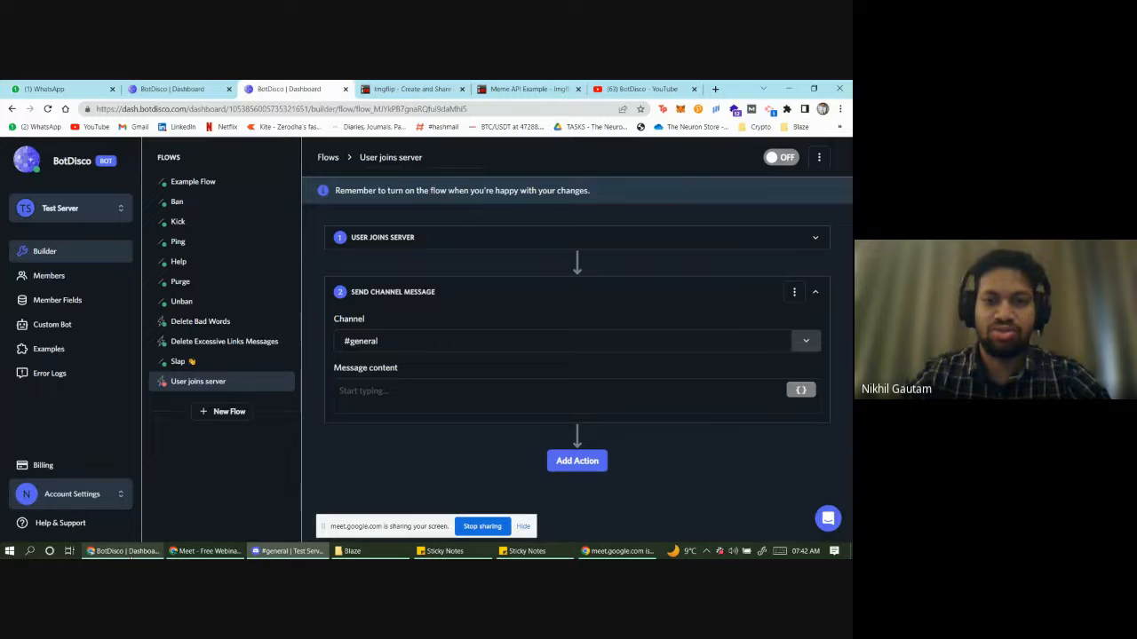
pyautogui.click(421, 411)
# - Write the message 'Welcome [joined user] to the Test Server' and switch the flow ON
pyautogui.write('Welcome')
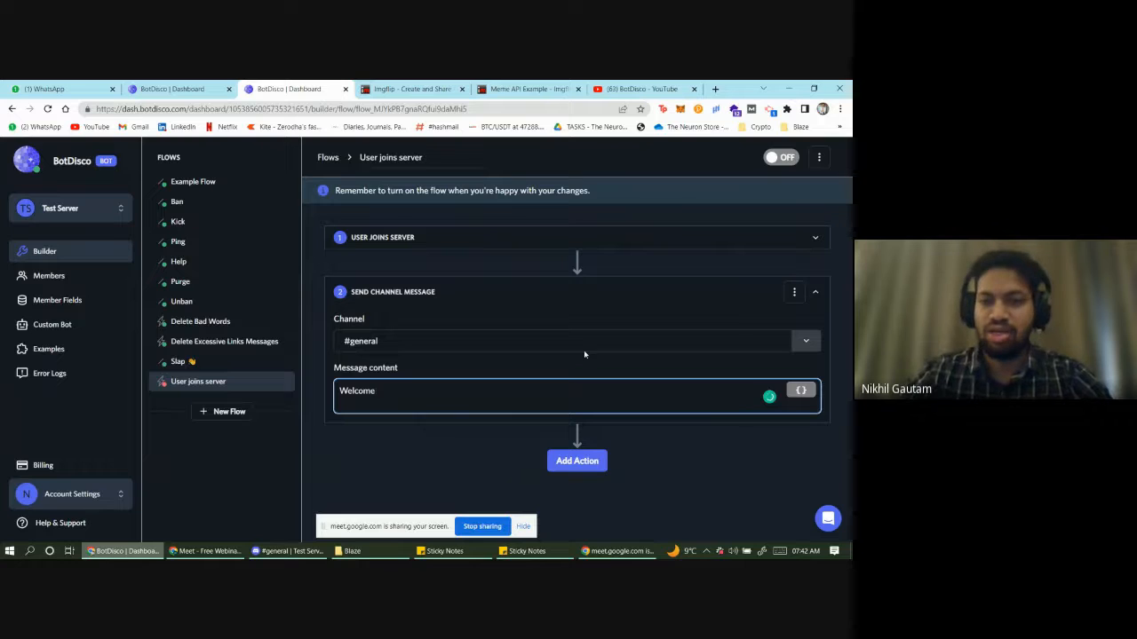
pyautogui.click(804, 393)
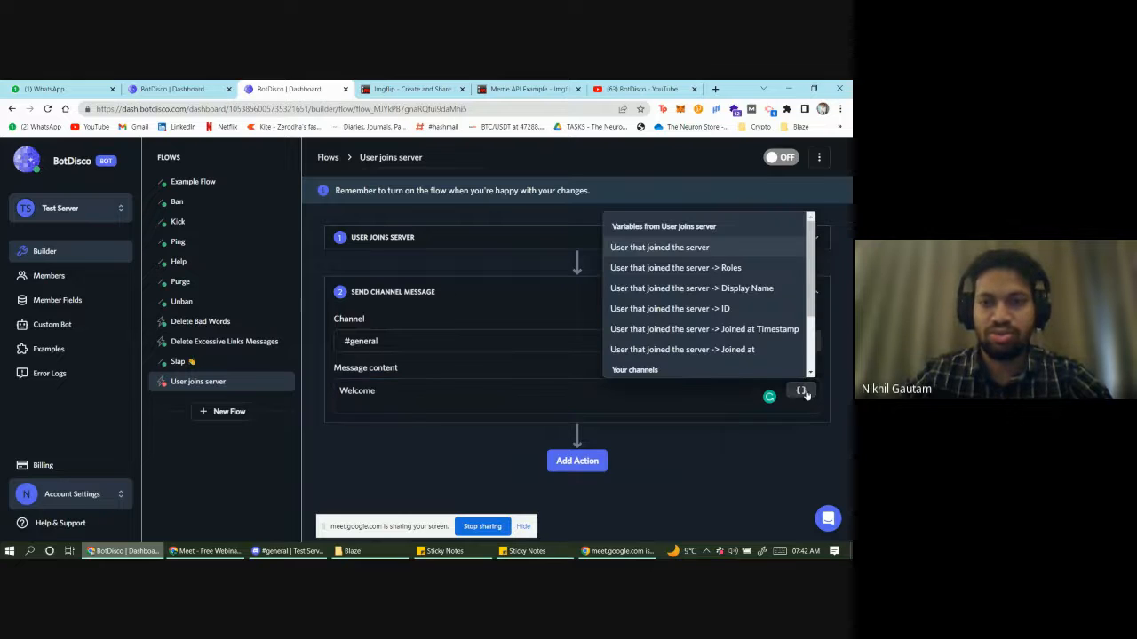
pyautogui.click(628, 249)
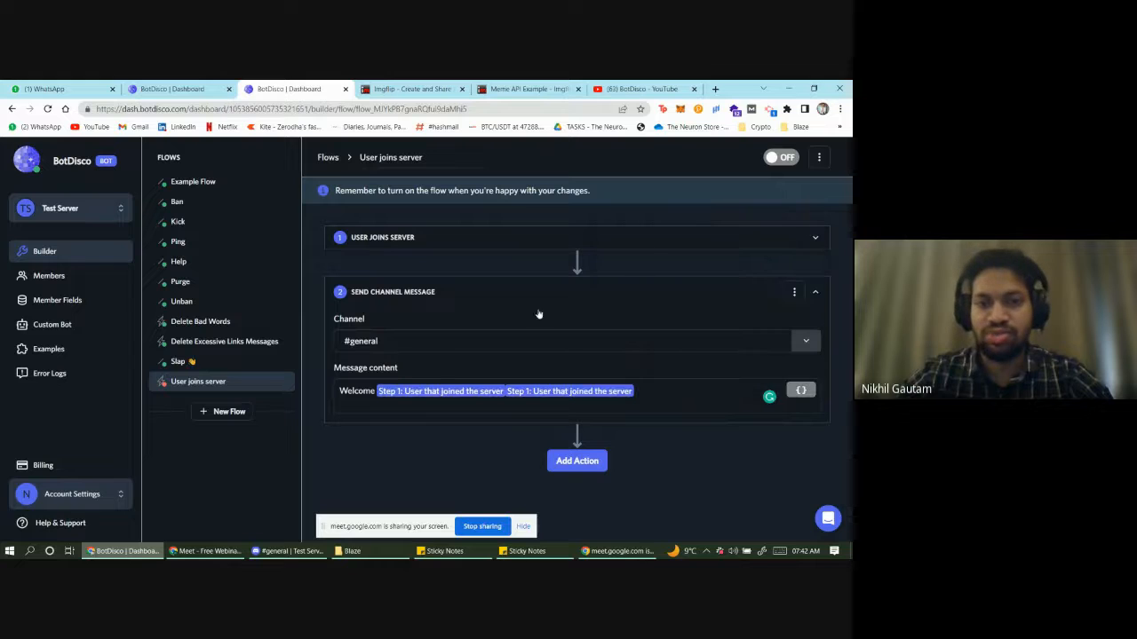
pyautogui.click(653, 389)
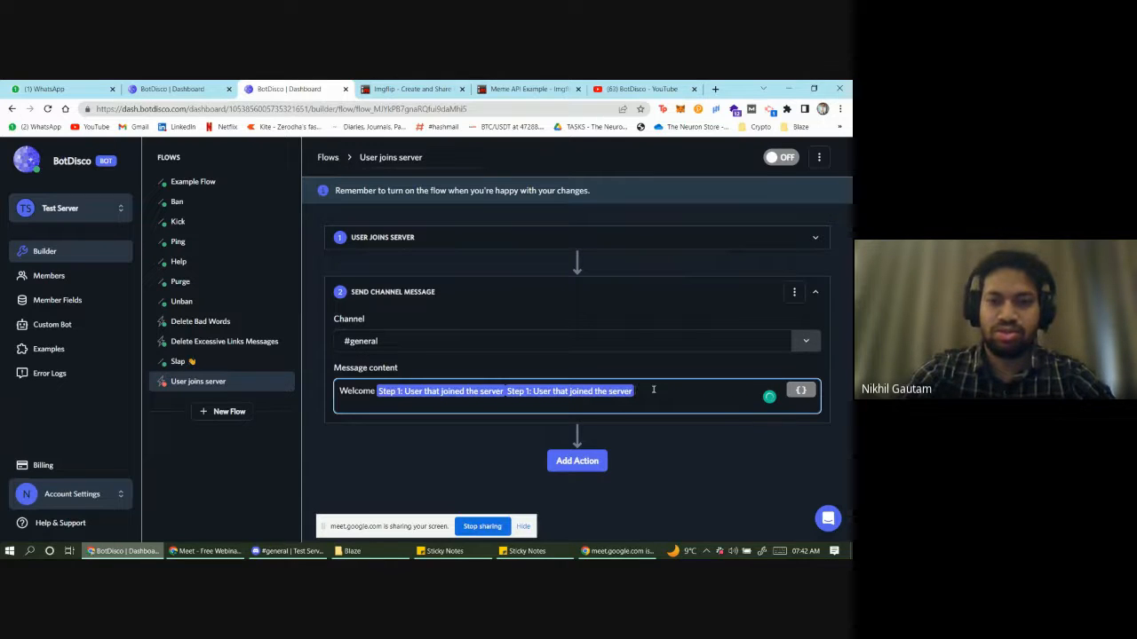
pyautogui.write('to the T')
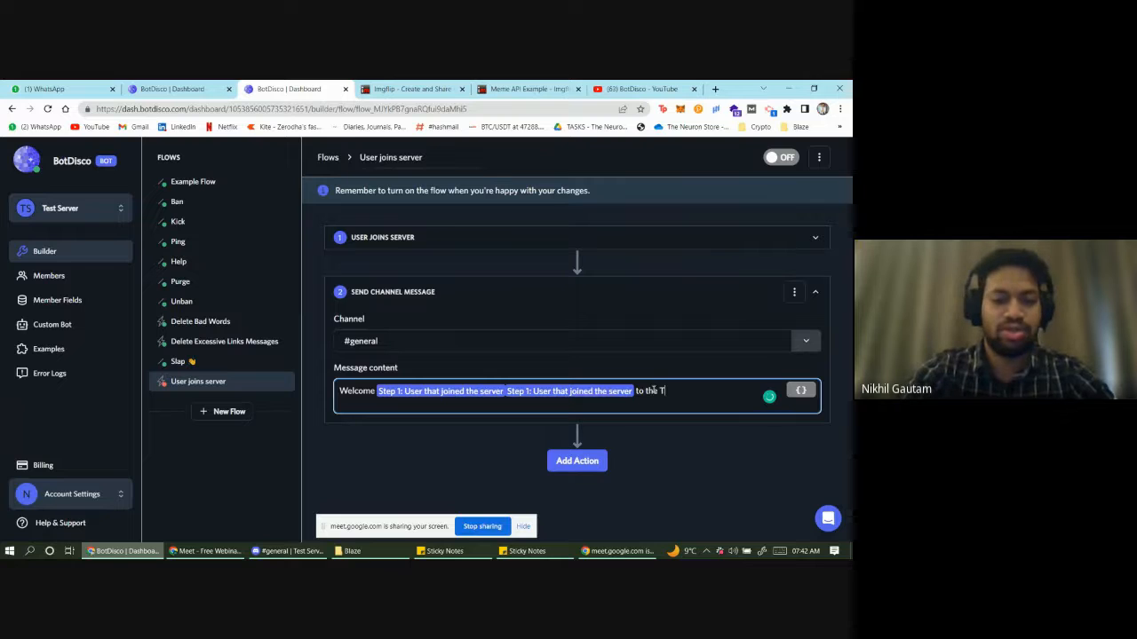
pyautogui.write('est Server.')
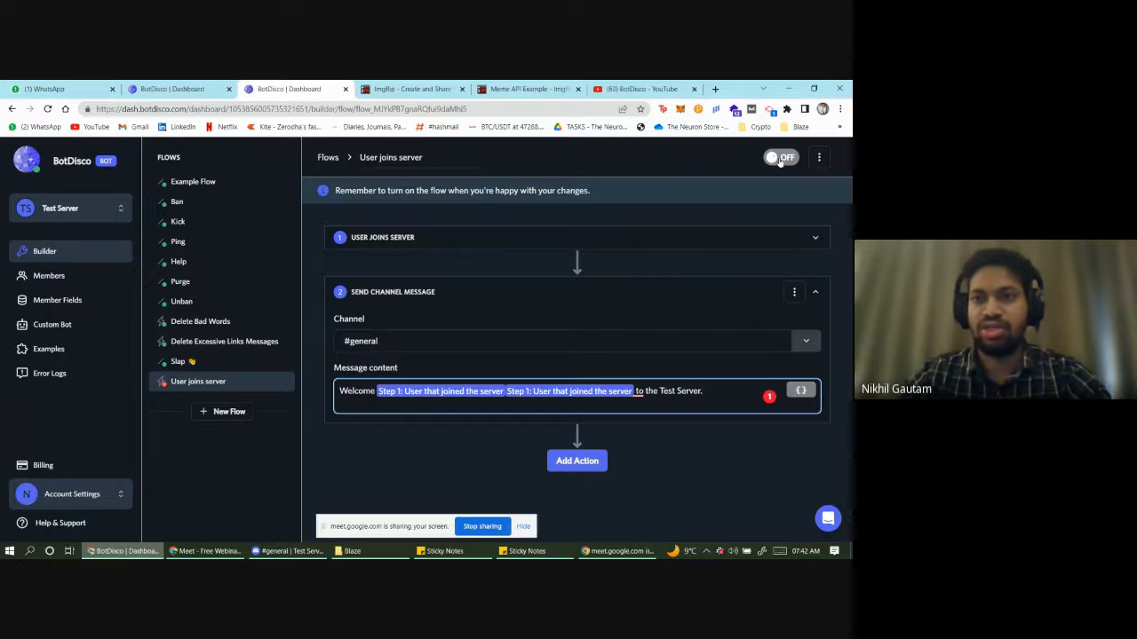
pyautogui.click(782, 158)
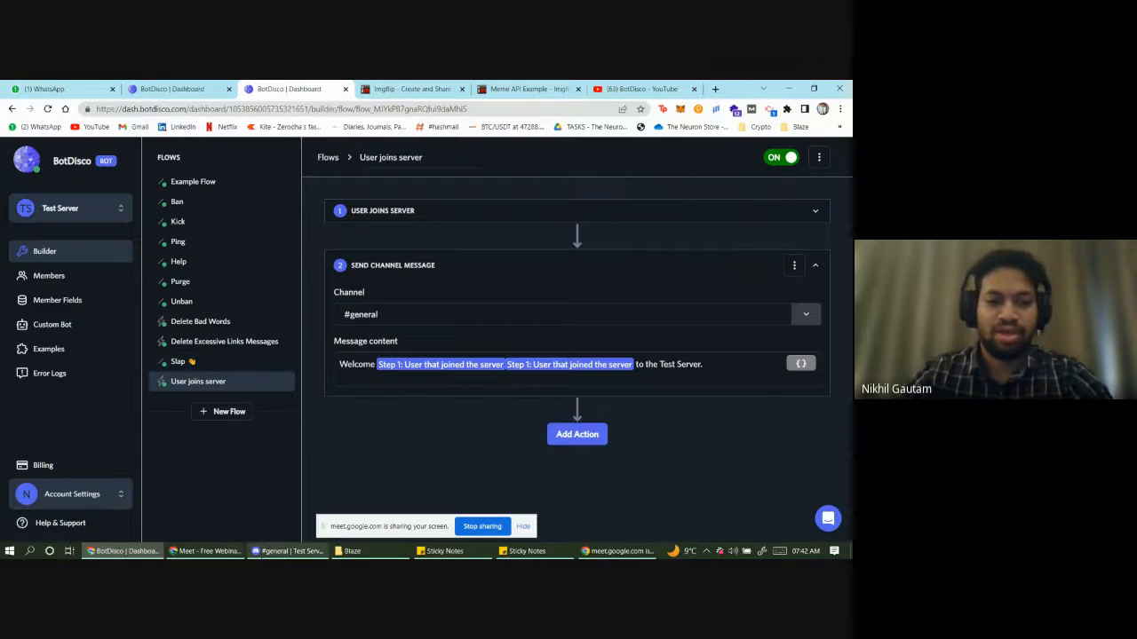
pyautogui.click(288, 551)
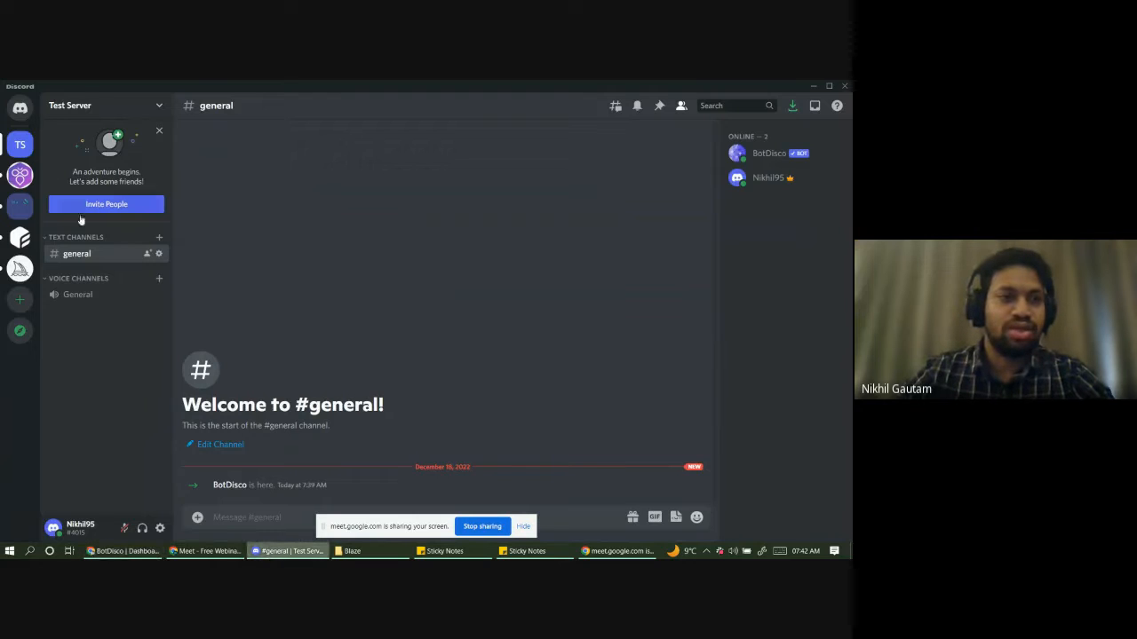
# - Invite the test account to Test Server and close the invite dialog to await the welcome
pyautogui.click(106, 206)
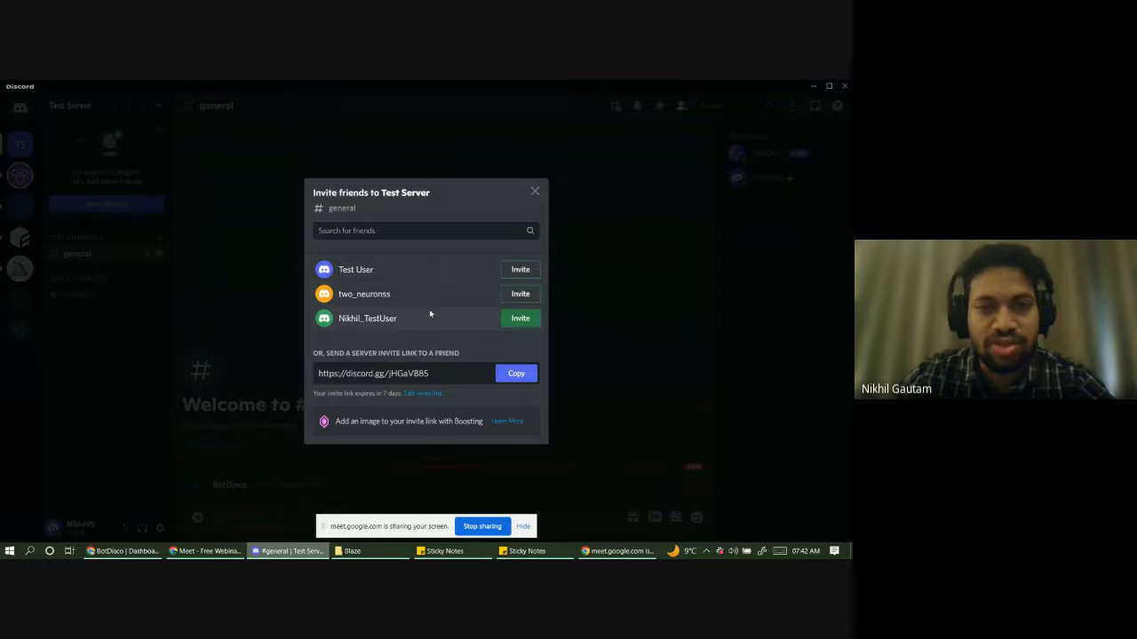
pyautogui.click(521, 274)
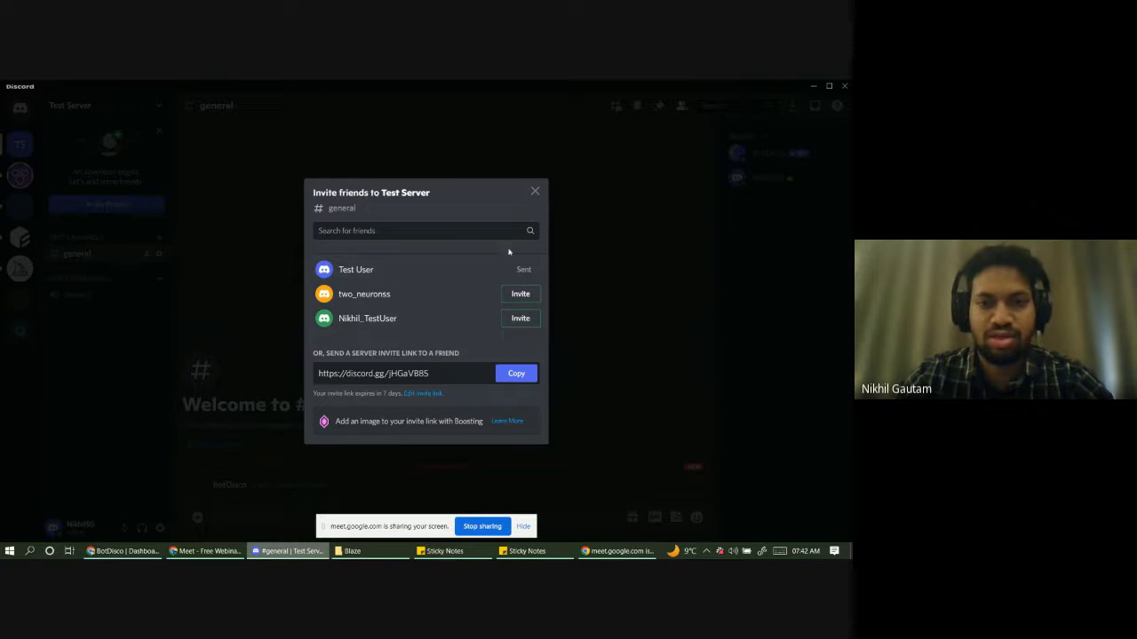
pyautogui.click(535, 193)
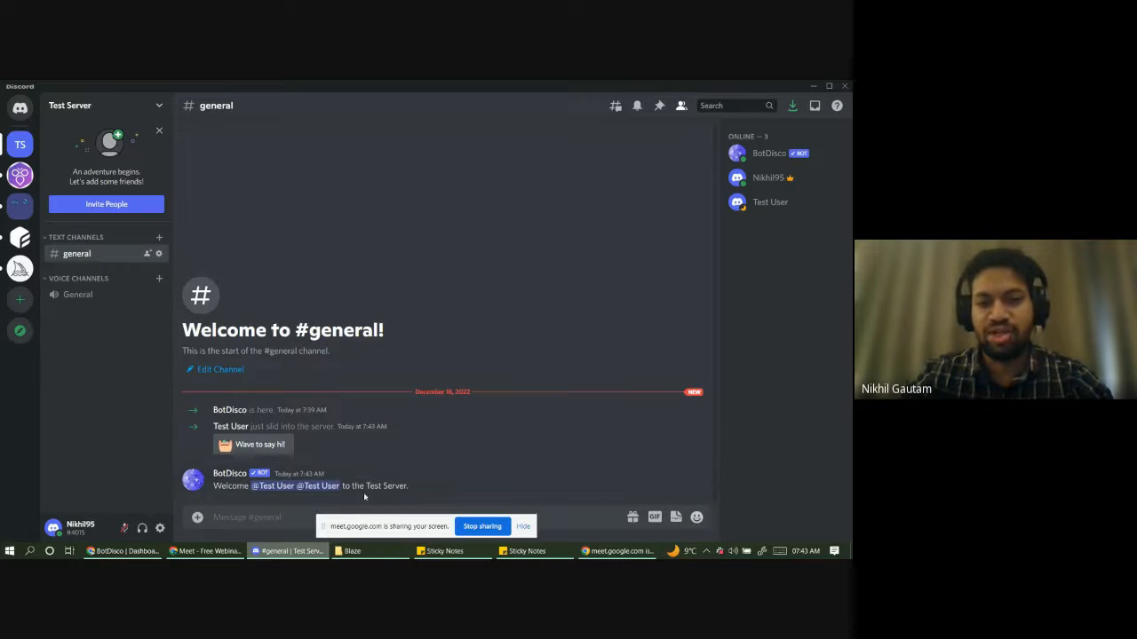
# - Remove the duplicate user variable from the BotDisco welcome message text
pyautogui.click(122, 550)
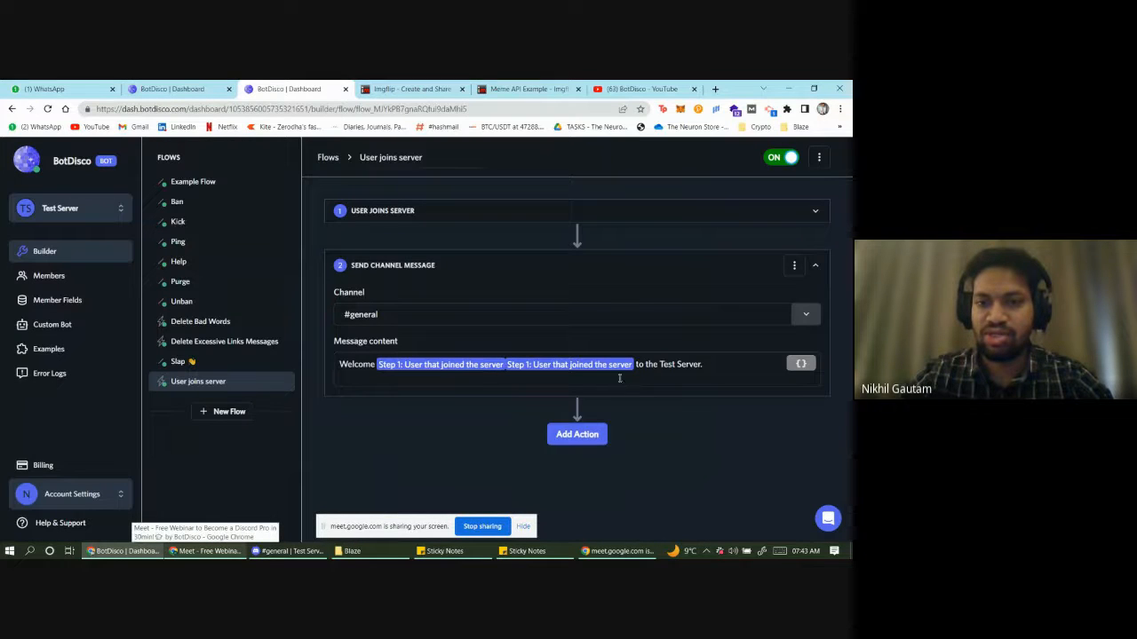
pyautogui.click(637, 367)
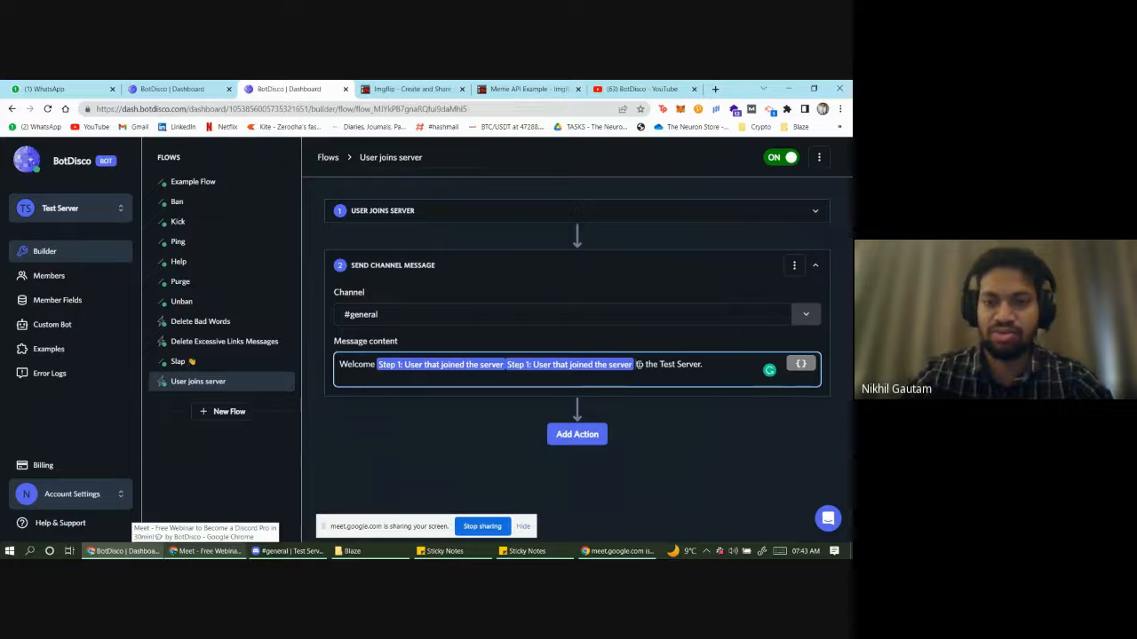
pyautogui.press('BackSpace')
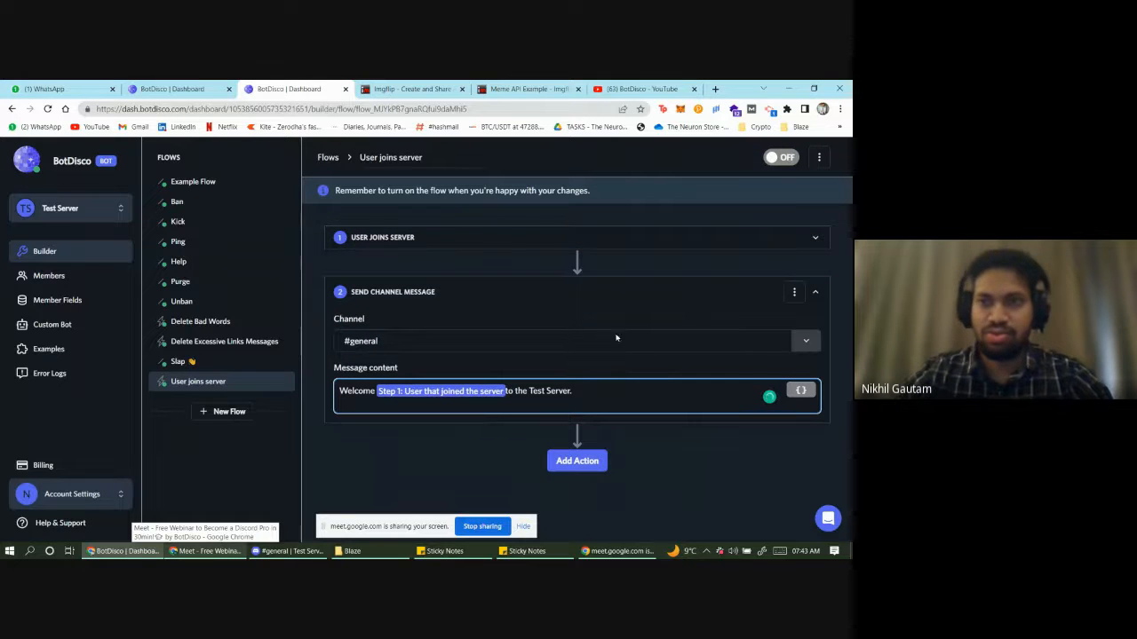
pyautogui.click(783, 161)
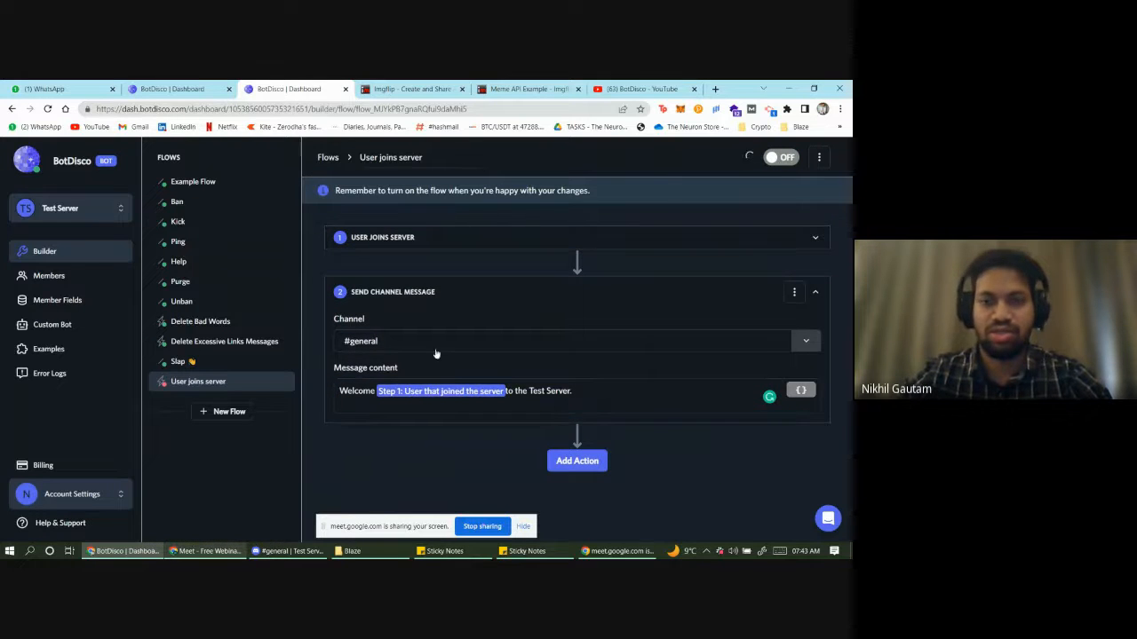
# - Glance at Discord and the webinar talking points, then show the flow's welcome message again
pyautogui.click(259, 551)
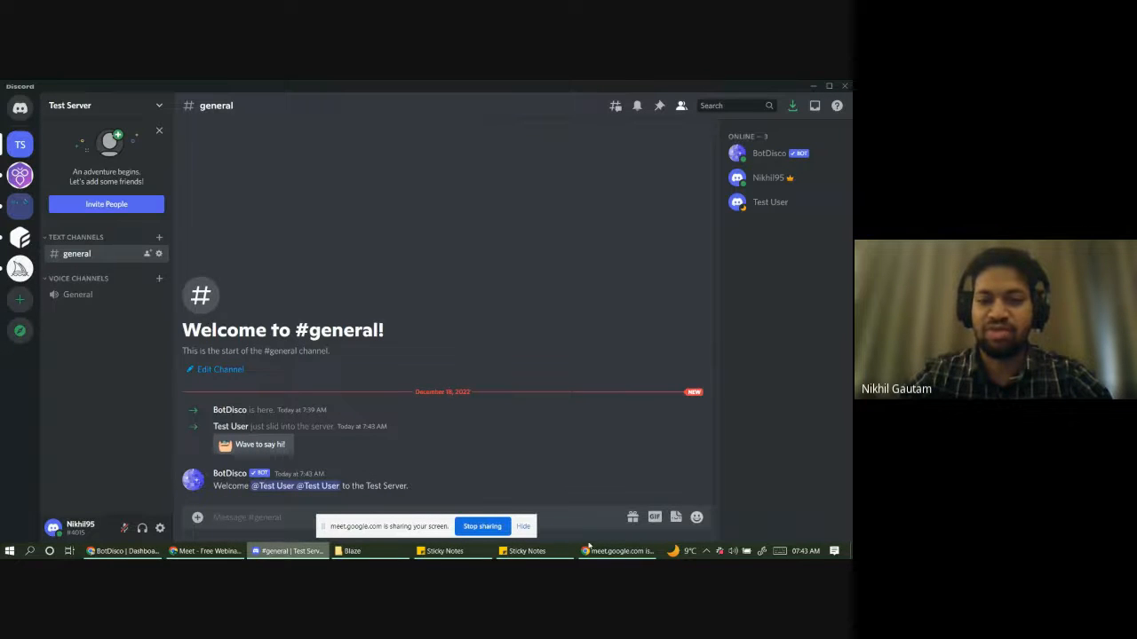
pyautogui.click(533, 551)
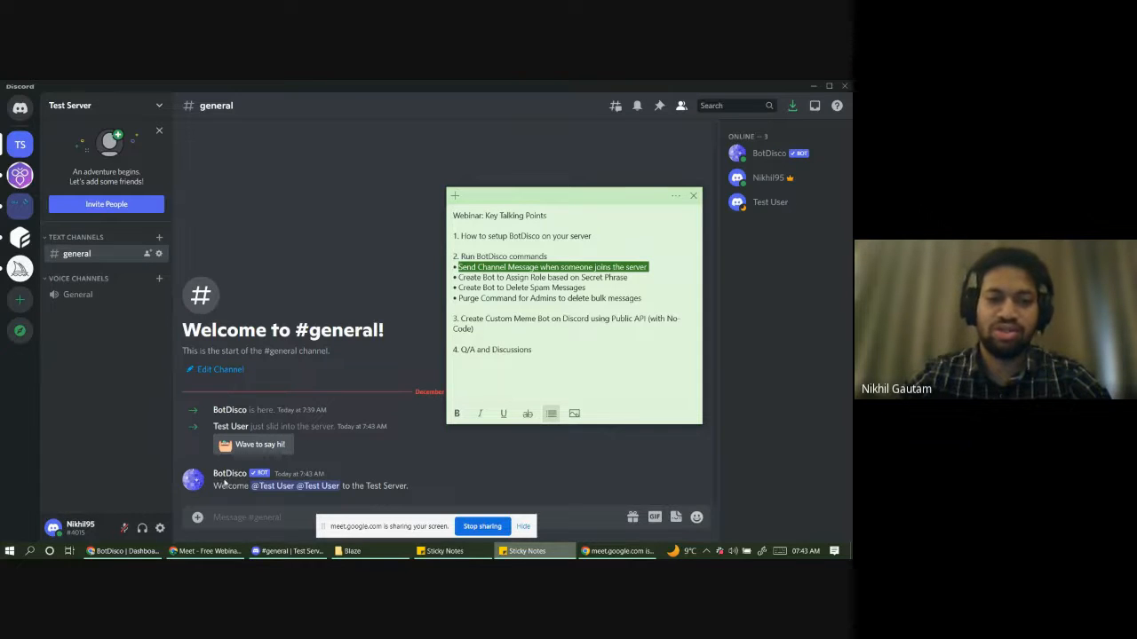
pyautogui.click(125, 551)
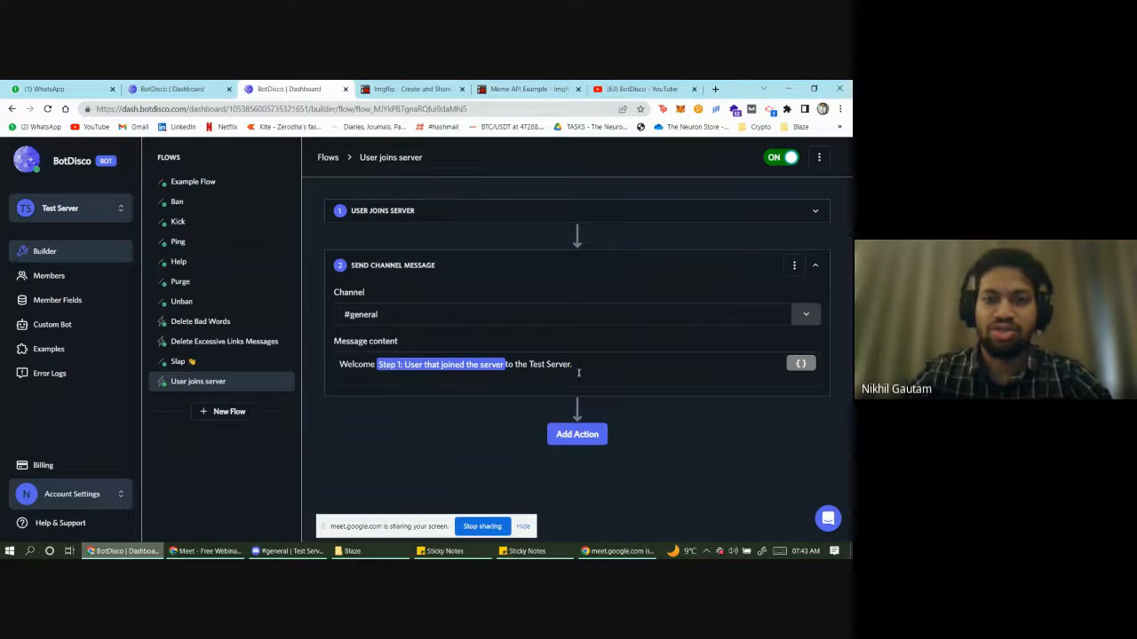
pyautogui.click(597, 364)
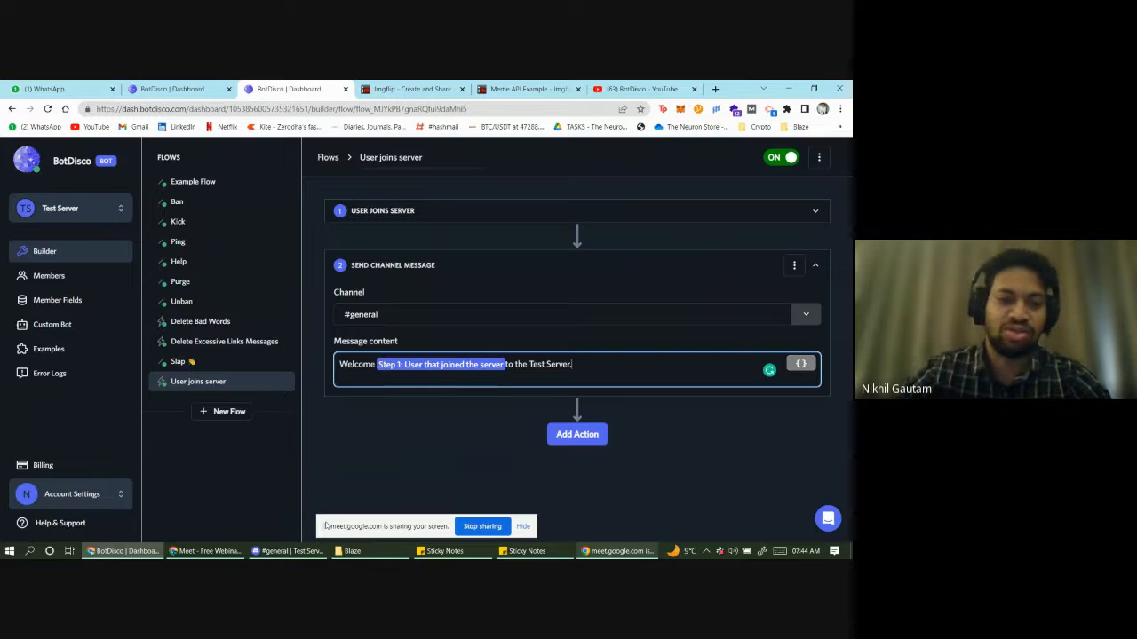
# - In the talking points note, highlight words in the Secret Phrase bullet
pyautogui.click(526, 552)
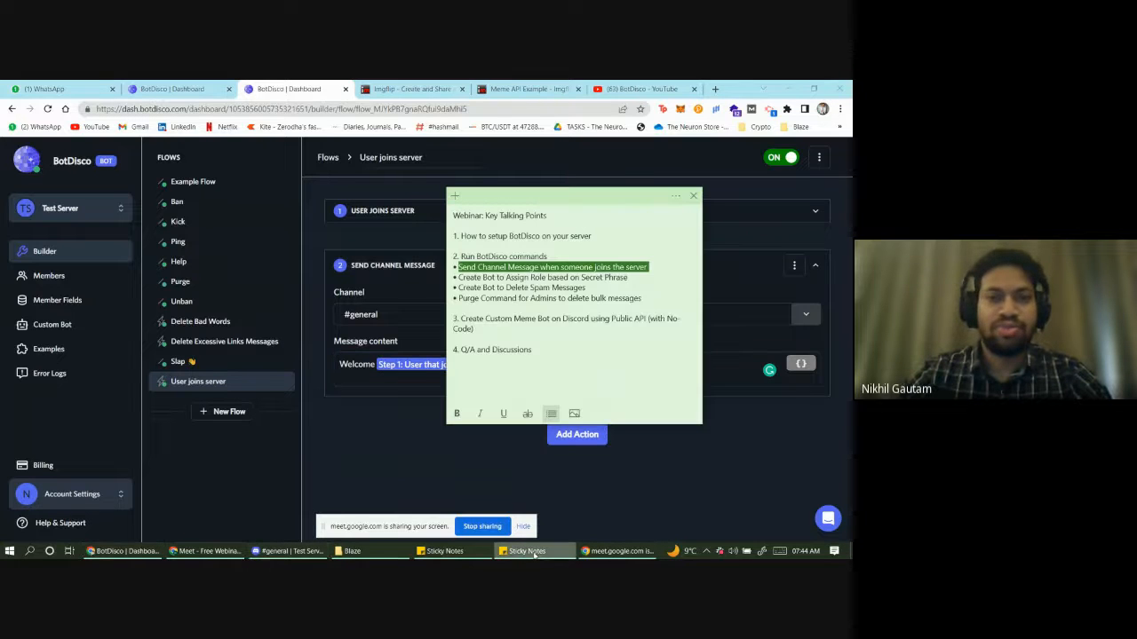
pyautogui.click(566, 278)
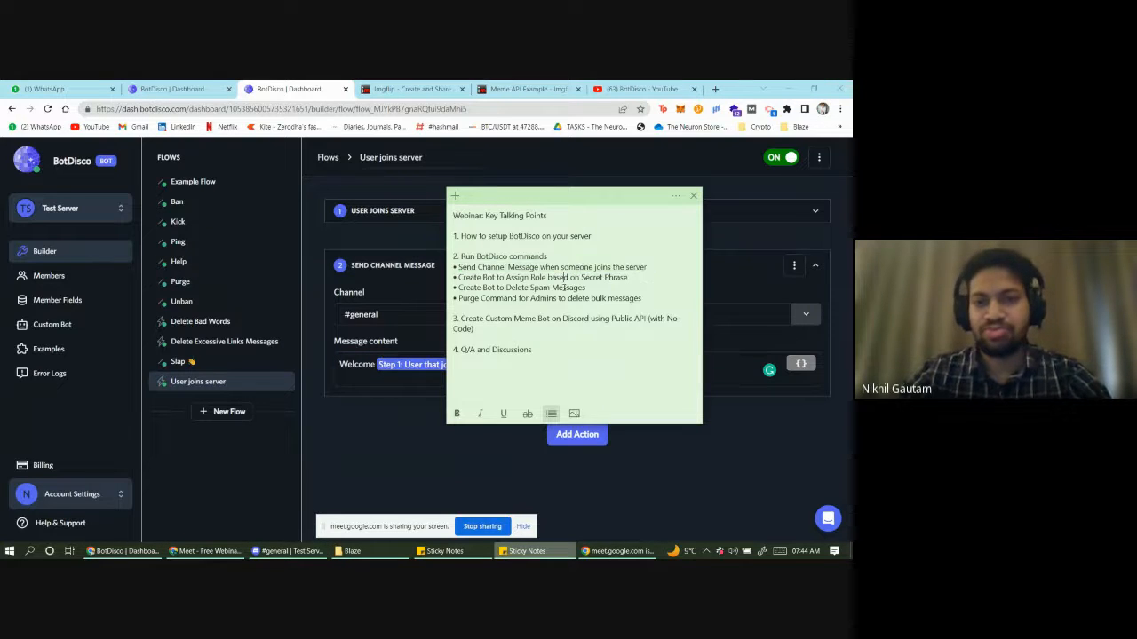
pyautogui.tripleClick(458, 277)
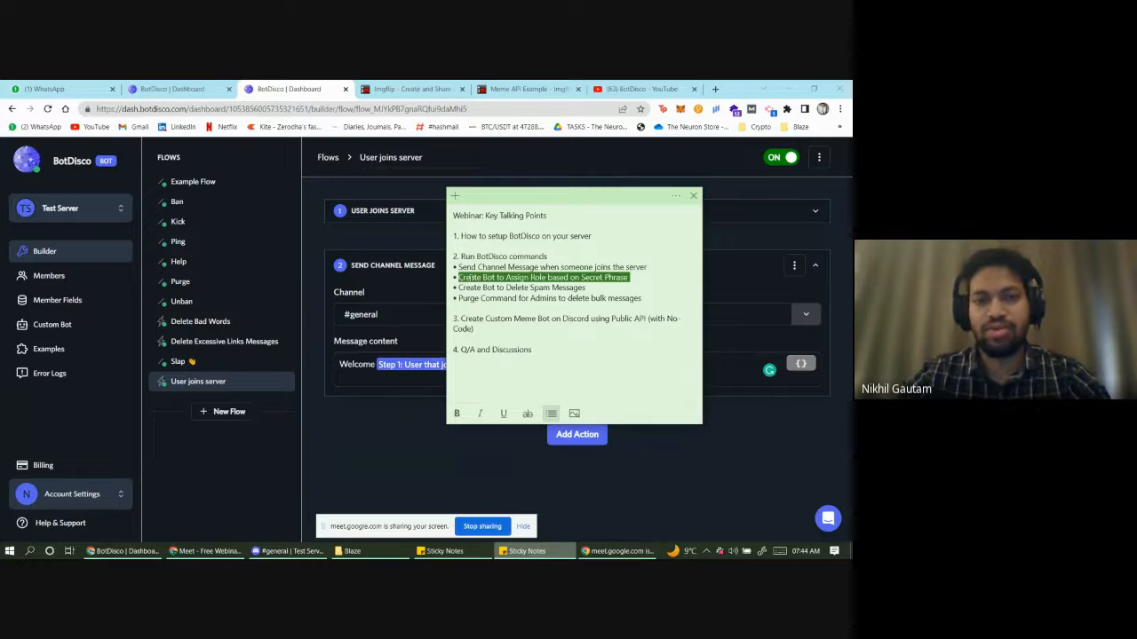
pyautogui.click(485, 277)
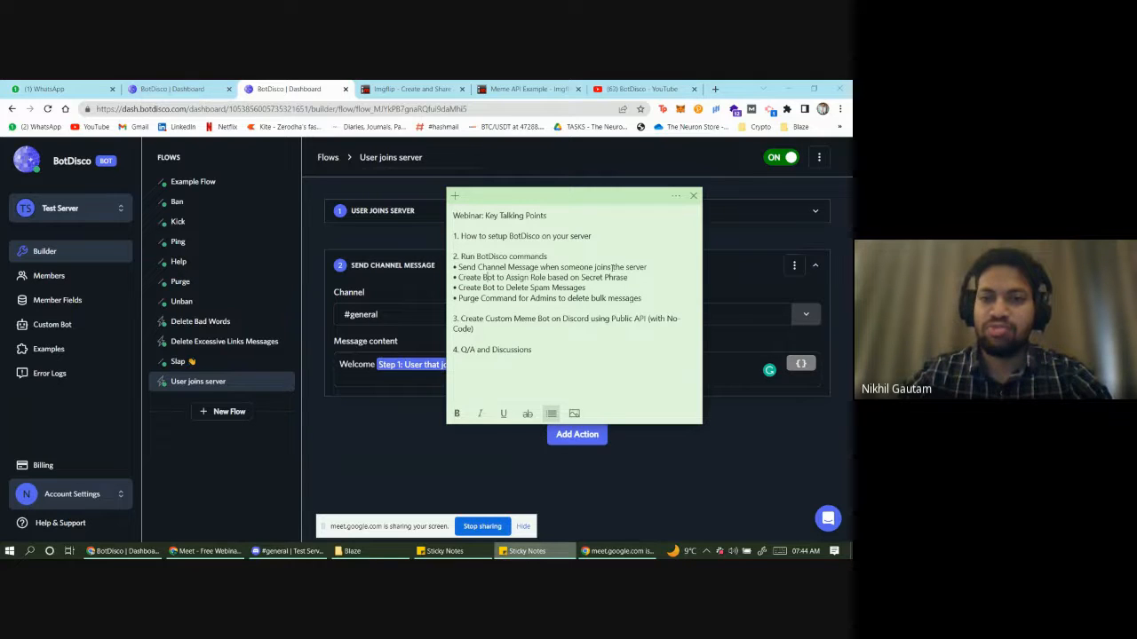
pyautogui.moveTo(629, 278); pyautogui.dragTo(605, 277)
pyautogui.moveTo(572, 277); pyautogui.dragTo(552, 278)
pyautogui.click(512, 278)
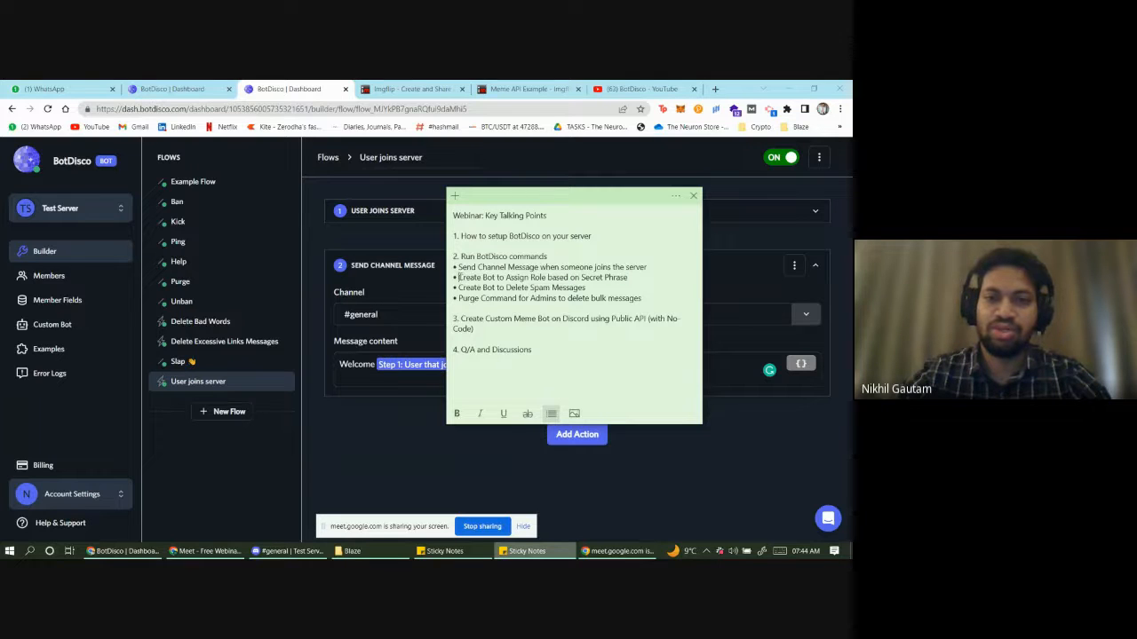
# - Highlight the whole 'Create Bot to Assign Role based on Secret Phrase' bullet, then return to Discord
pyautogui.moveTo(459, 277); pyautogui.dragTo(485, 277)
pyautogui.click(483, 277)
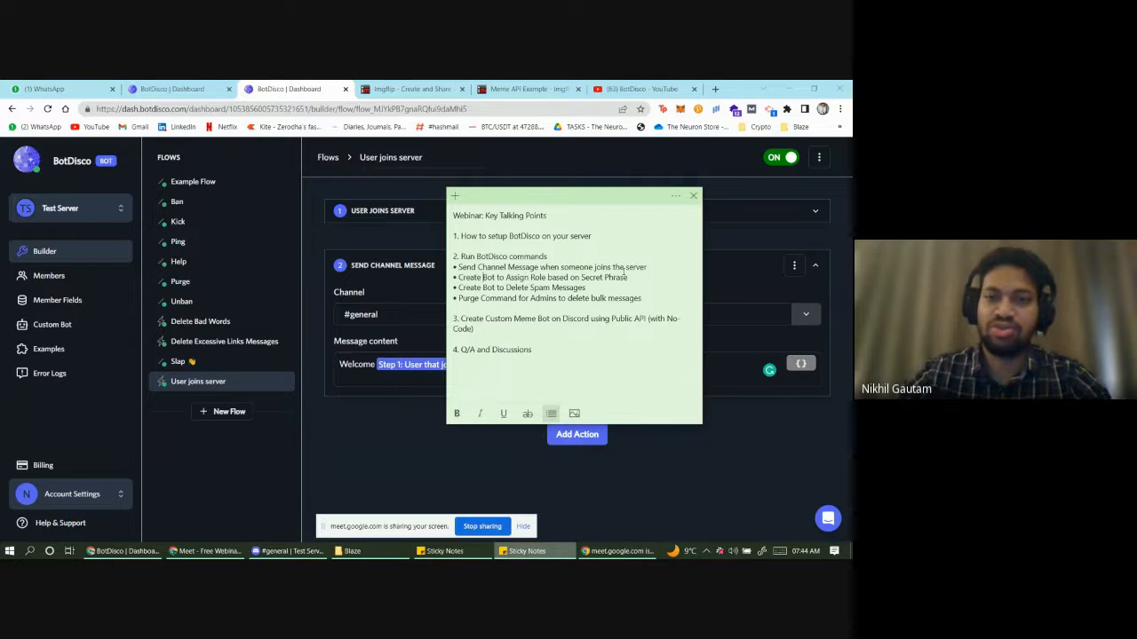
pyautogui.moveTo(630, 277); pyautogui.dragTo(507, 267)
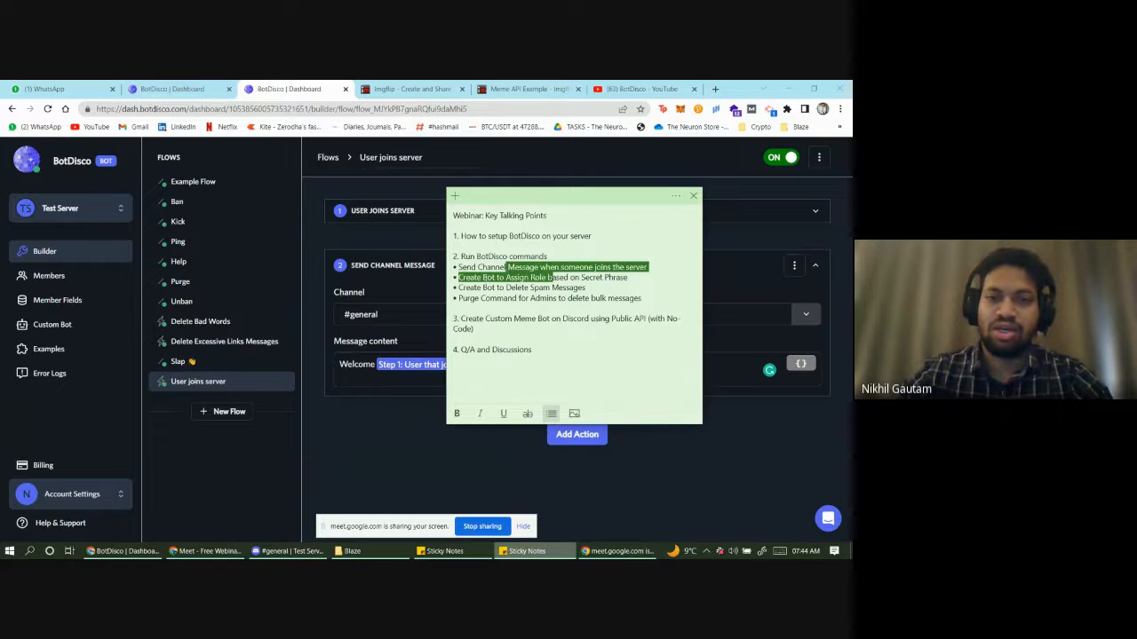
pyautogui.click(487, 277)
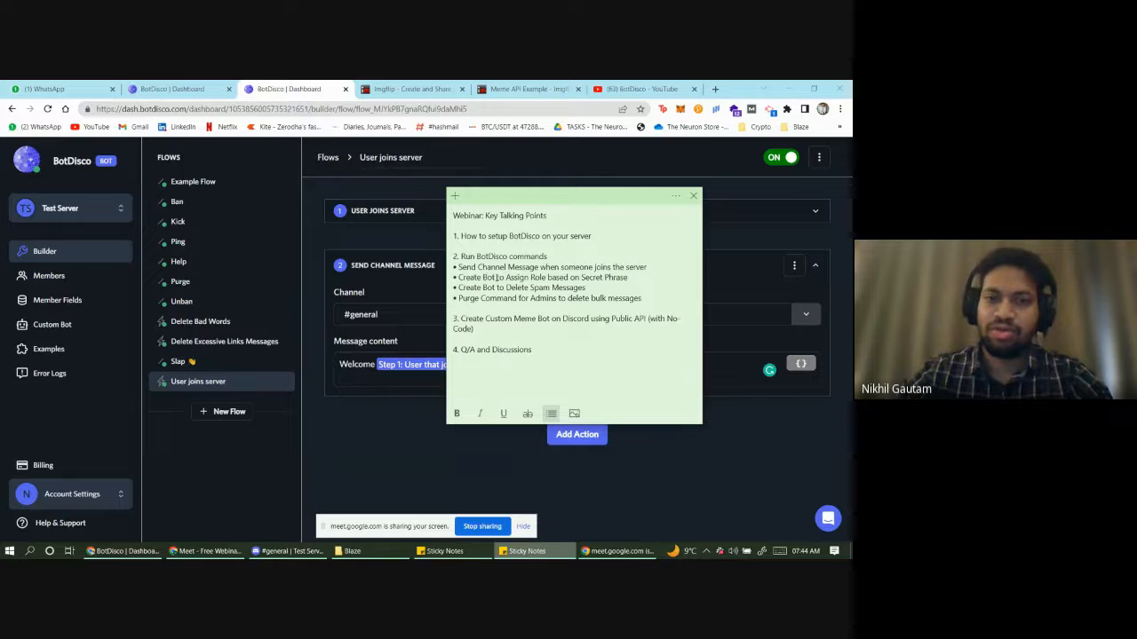
pyautogui.tripleClick(459, 277)
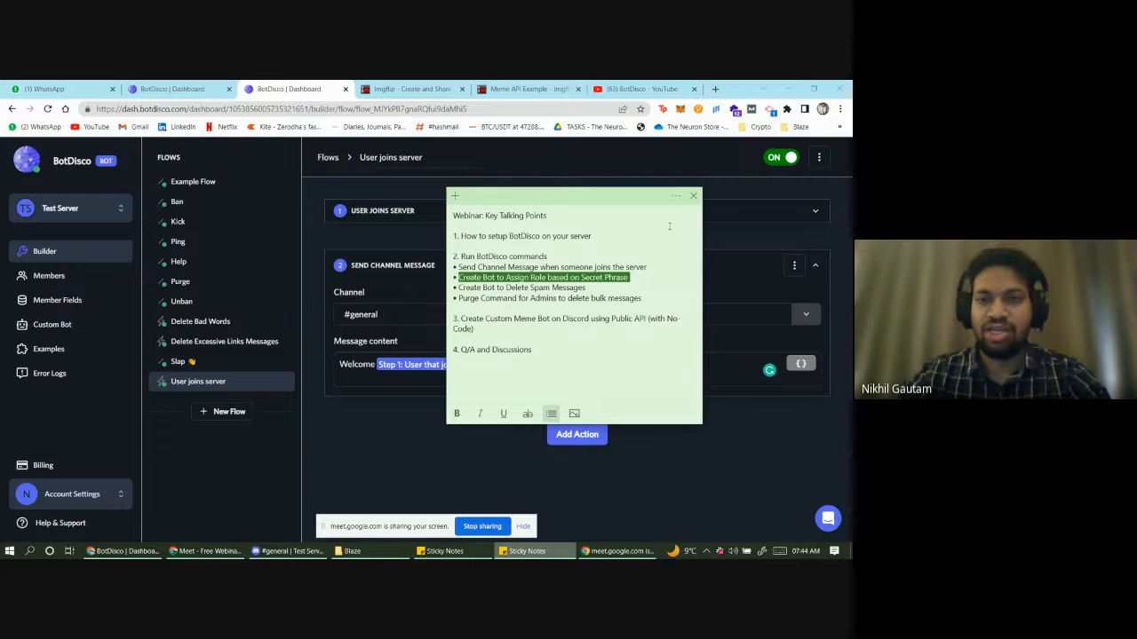
pyautogui.click(676, 196)
pyautogui.click(286, 551)
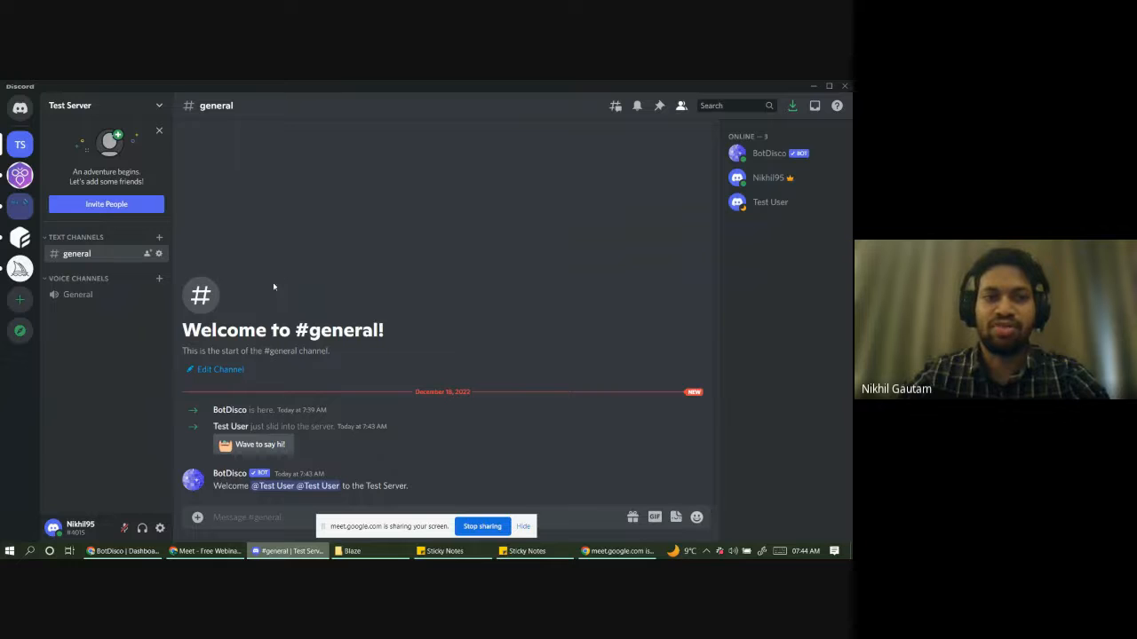
# - Open the Test Server's settings on the Roles page, which lists only the BotDisco role
pyautogui.rightClick(23, 151)
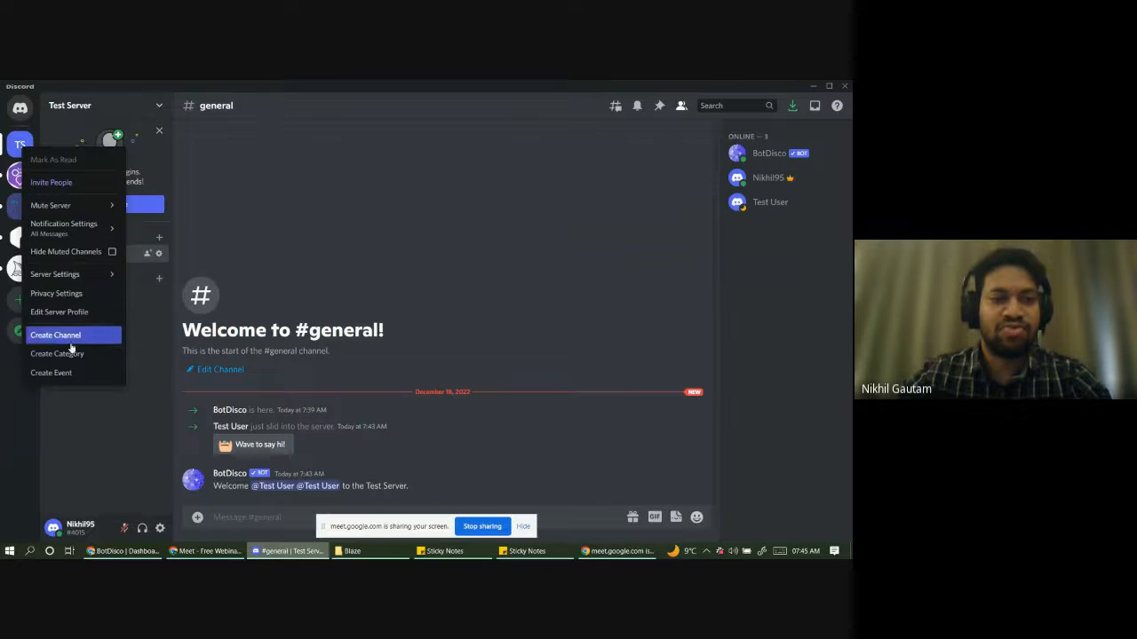
pyautogui.moveTo(89, 275)
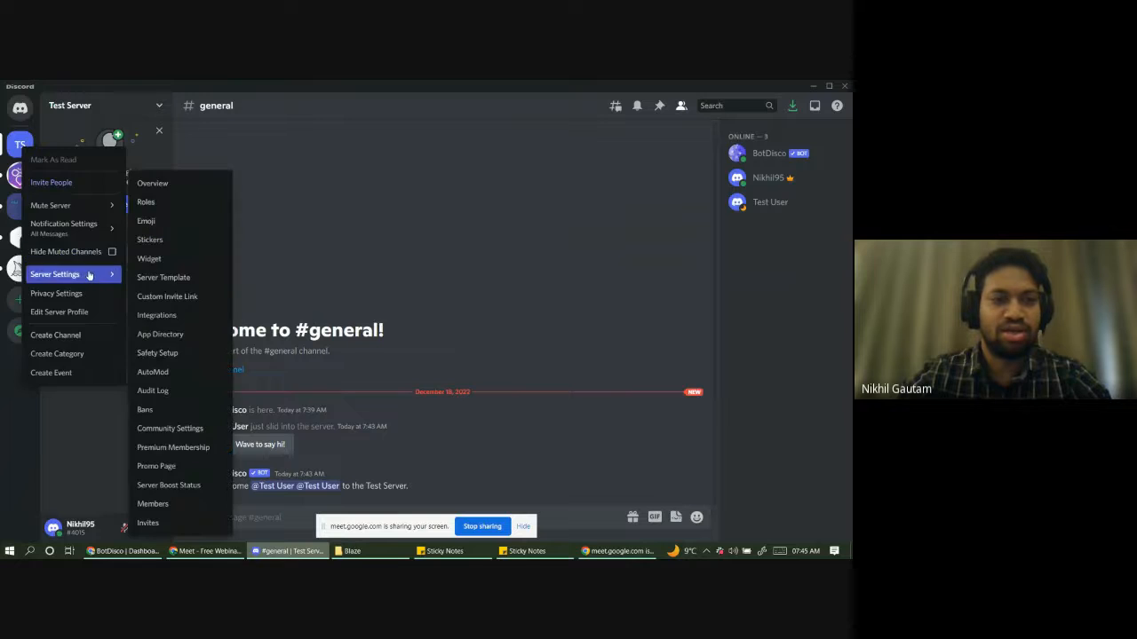
pyautogui.click(151, 183)
pyautogui.click(195, 166)
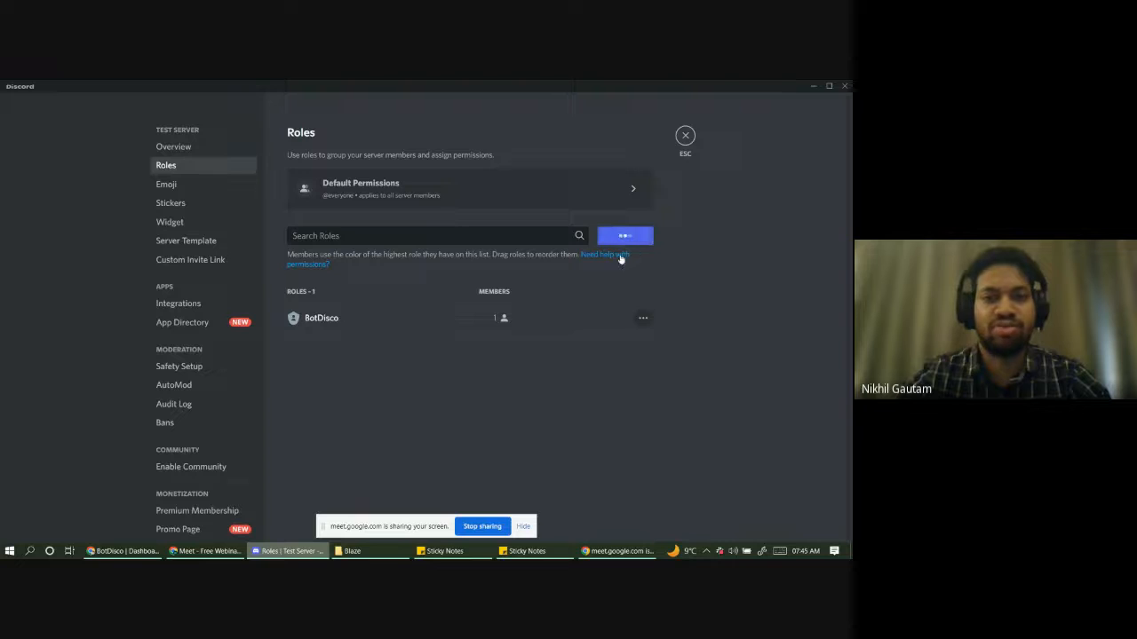
# - Create a new role named Secret with the description 'Secret Role'
pyautogui.click(646, 237)
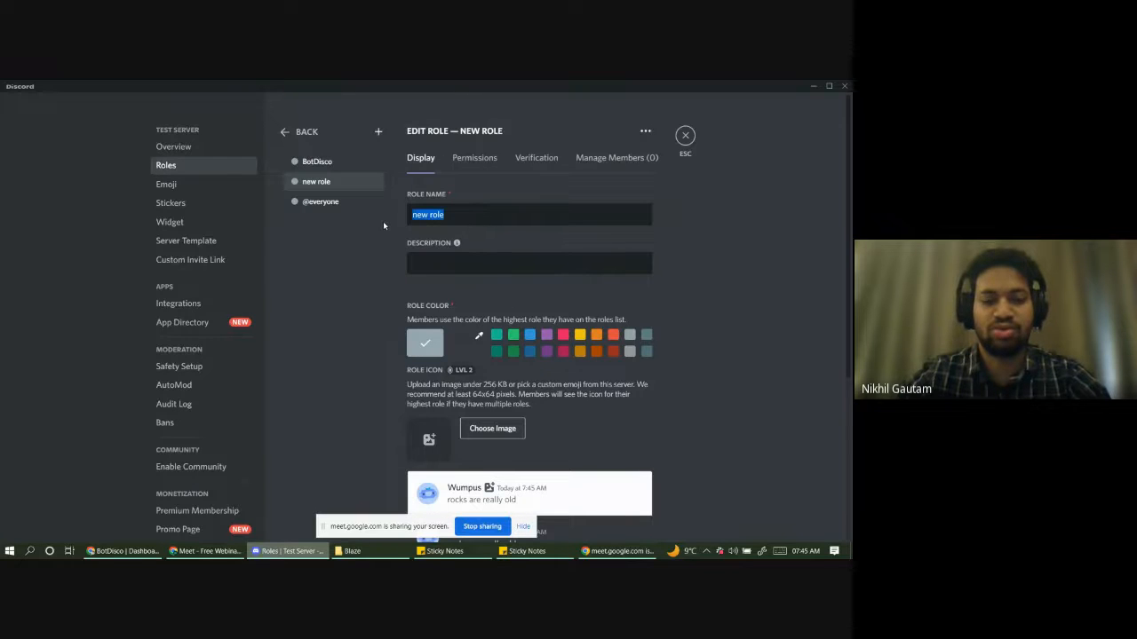
pyautogui.write('Secre')
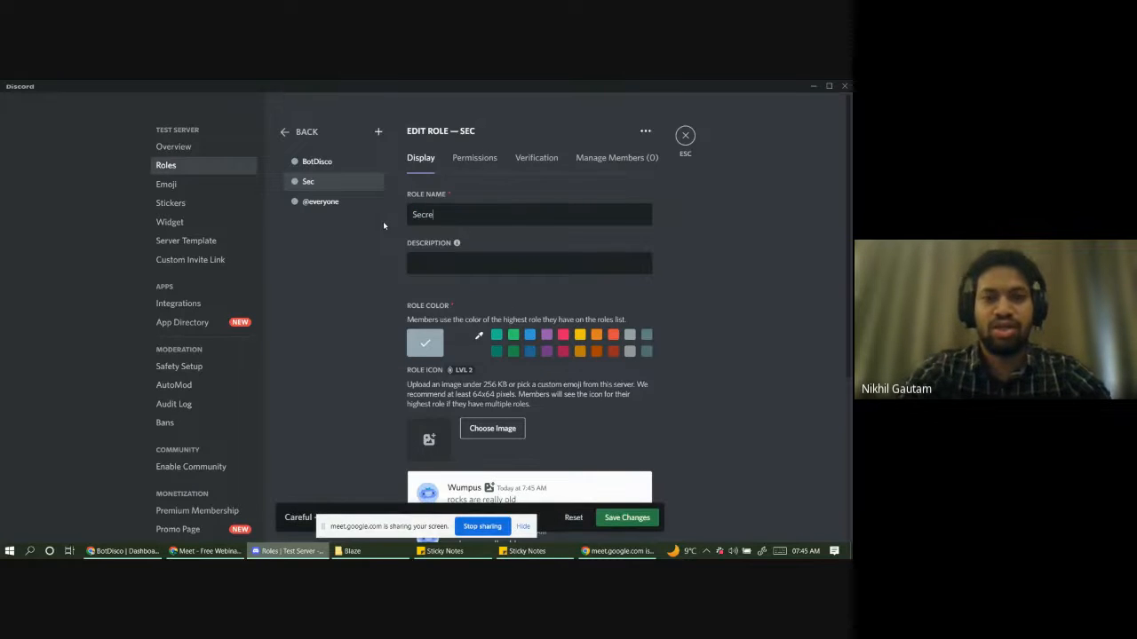
pyautogui.write('t')
pyautogui.scroll(-1, 473, 278)
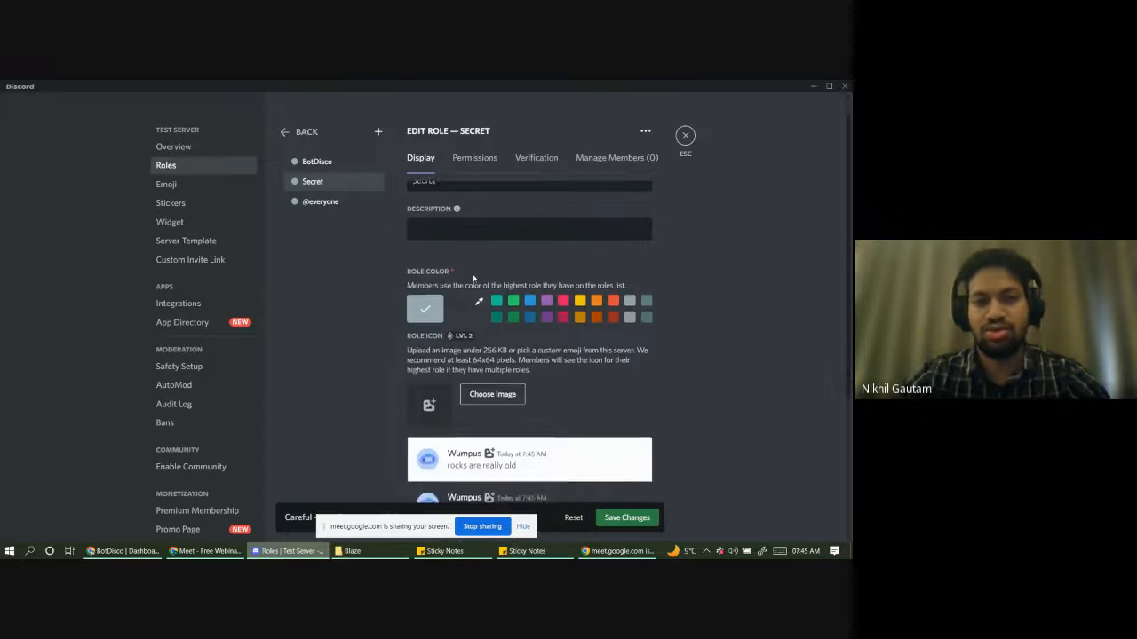
pyautogui.scroll(1, 473, 278)
pyautogui.click(468, 258)
pyautogui.write('Se')
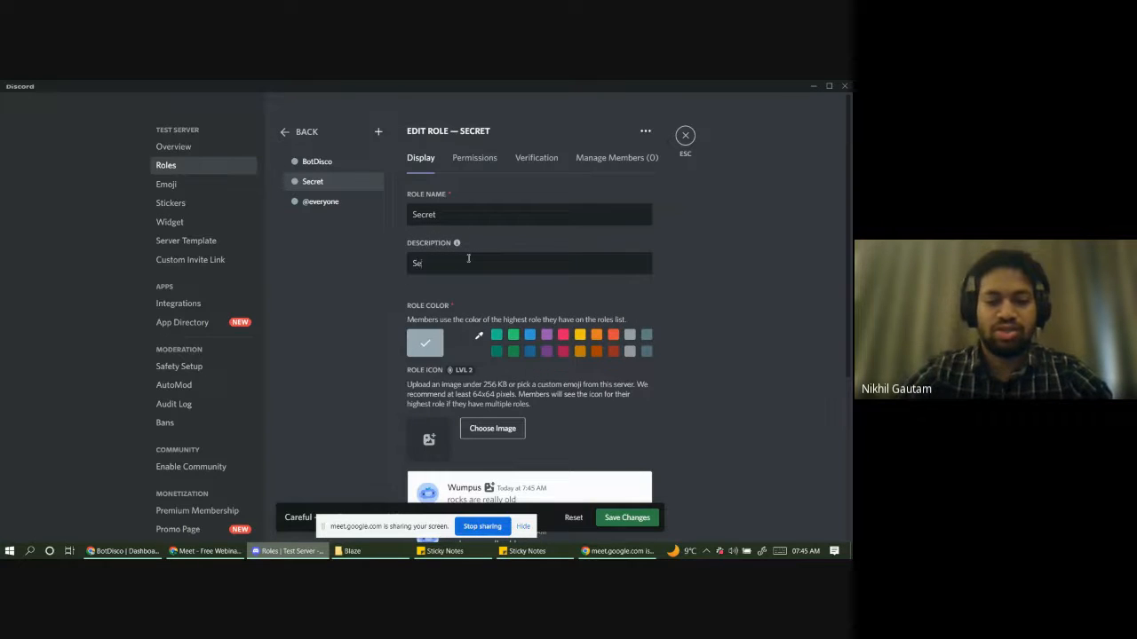
pyautogui.write('cret ROle')
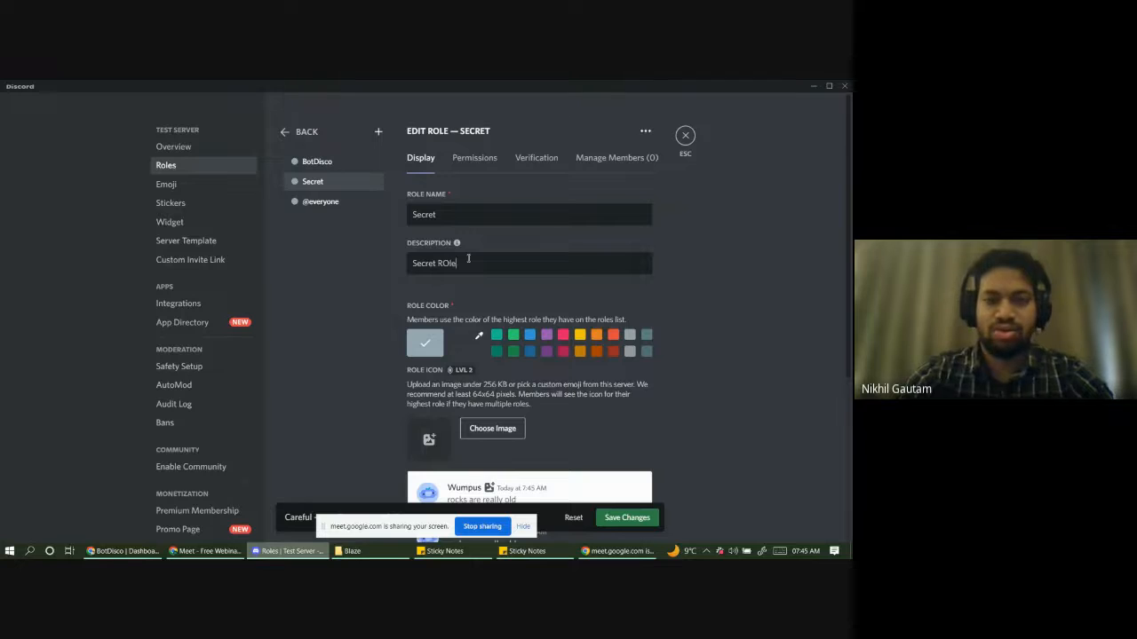
pyautogui.press('BackSpace')
pyautogui.press('BackSpace')
pyautogui.press('BackSpace')
pyautogui.write('ol')
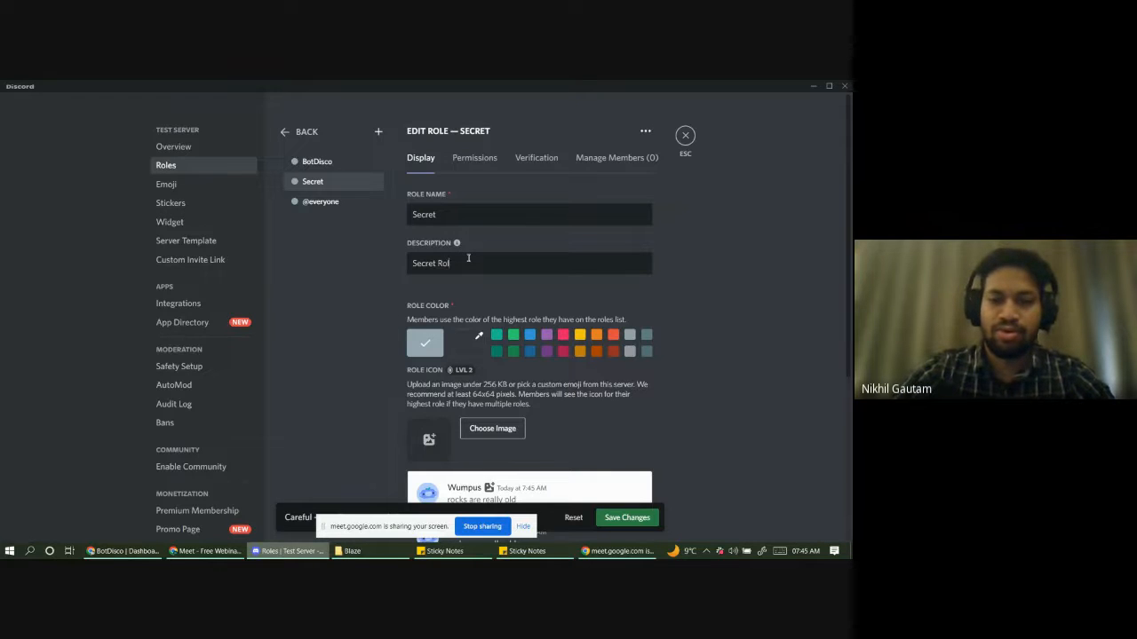
pyautogui.write('e')
# - Display Secret members separately, let anyone mention the role, save it, and return to #general
pyautogui.scroll(-5, 596, 367)
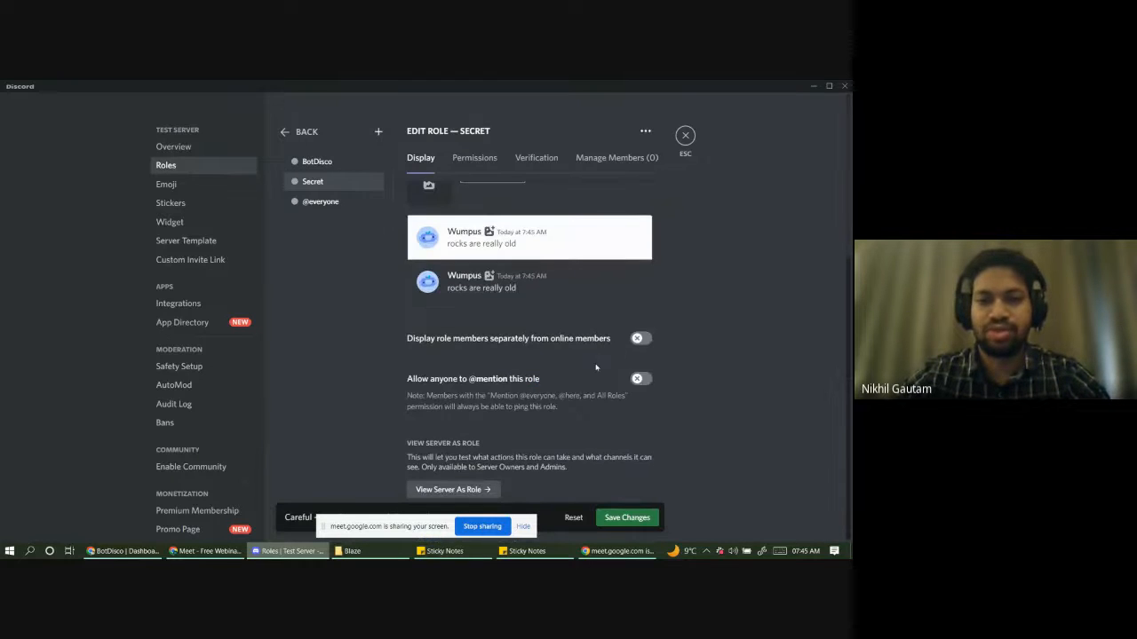
pyautogui.click(639, 339)
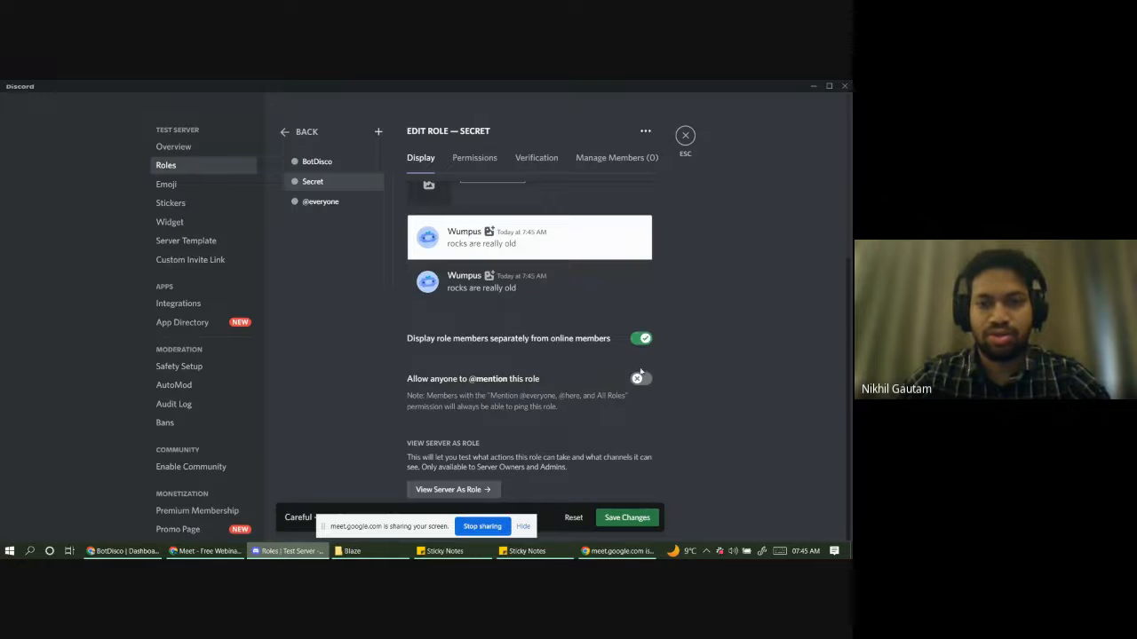
pyautogui.click(641, 379)
pyautogui.scroll(5, 587, 391)
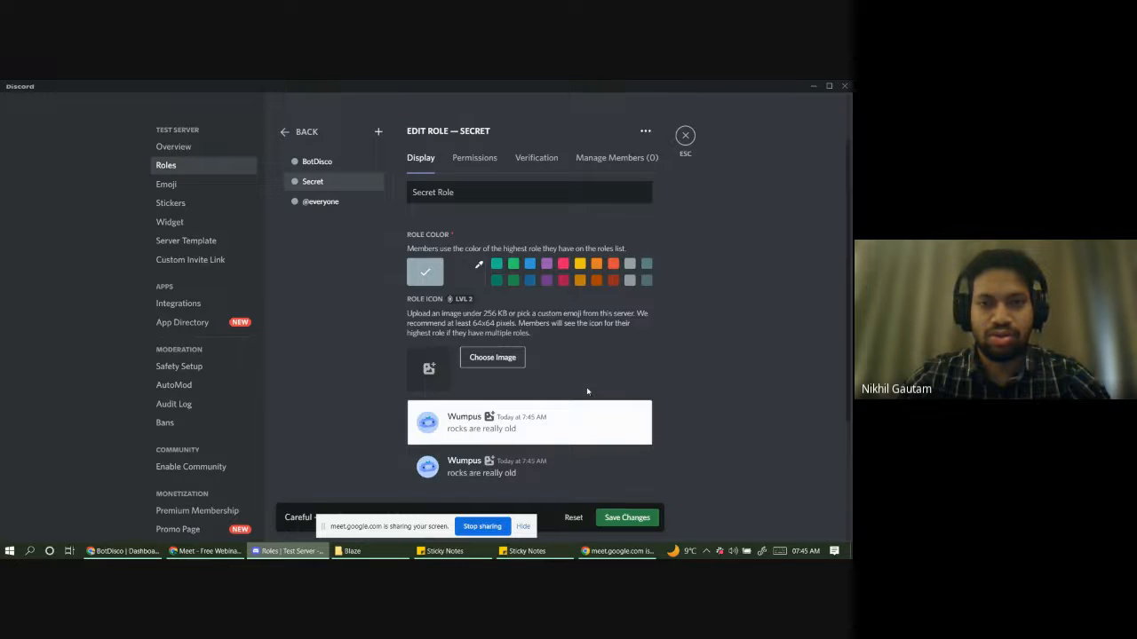
pyautogui.scroll(-2, 587, 392)
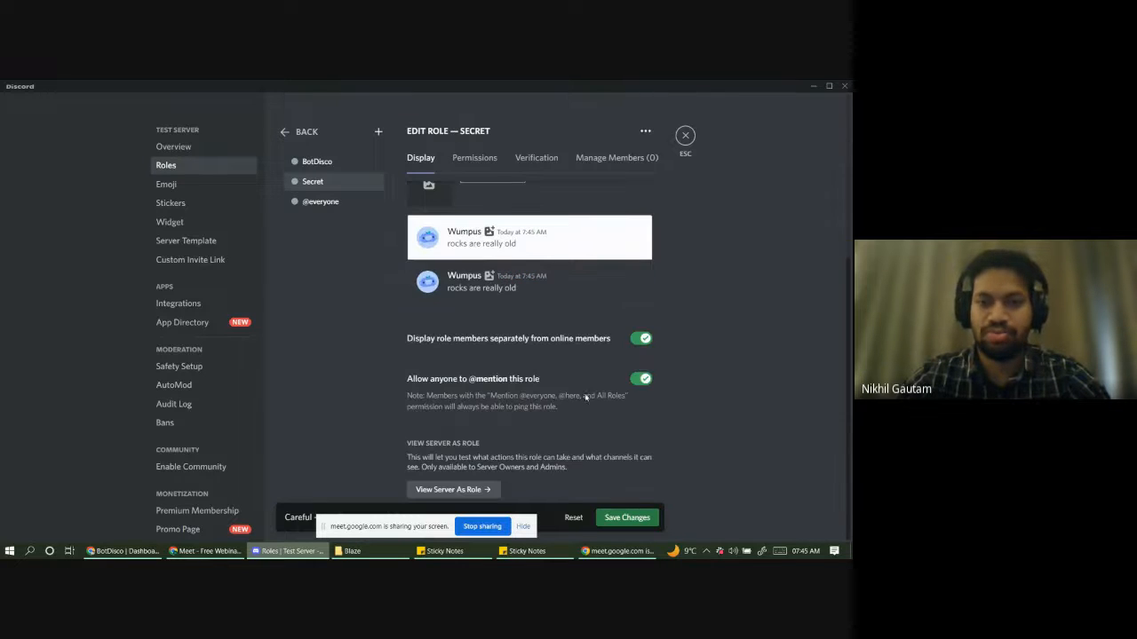
pyautogui.click(629, 515)
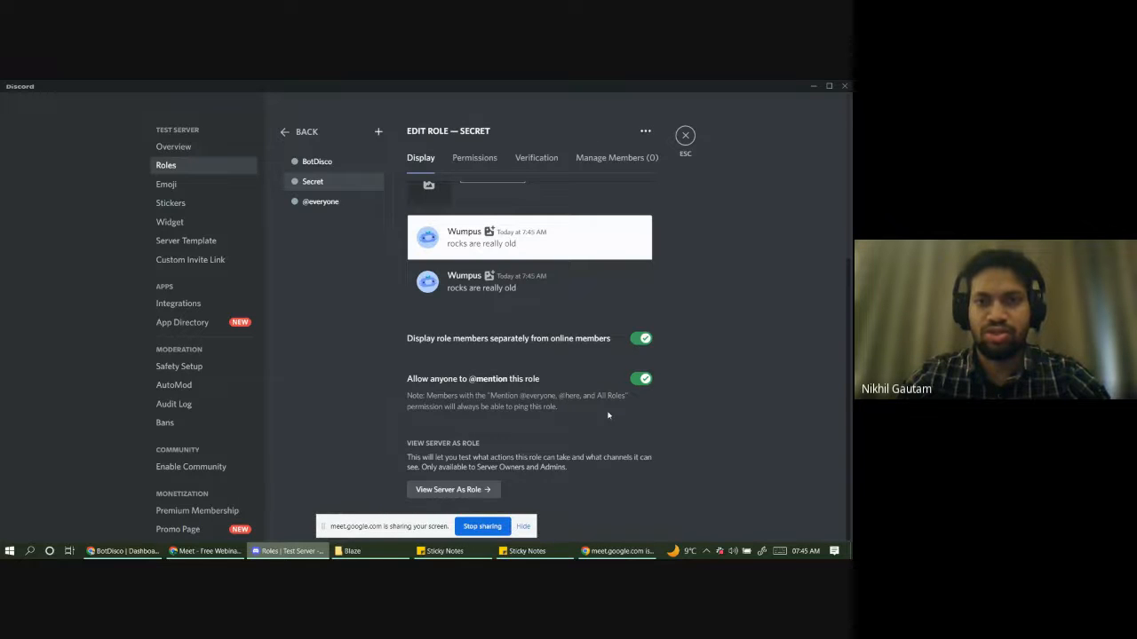
pyautogui.scroll(3, 663, 400)
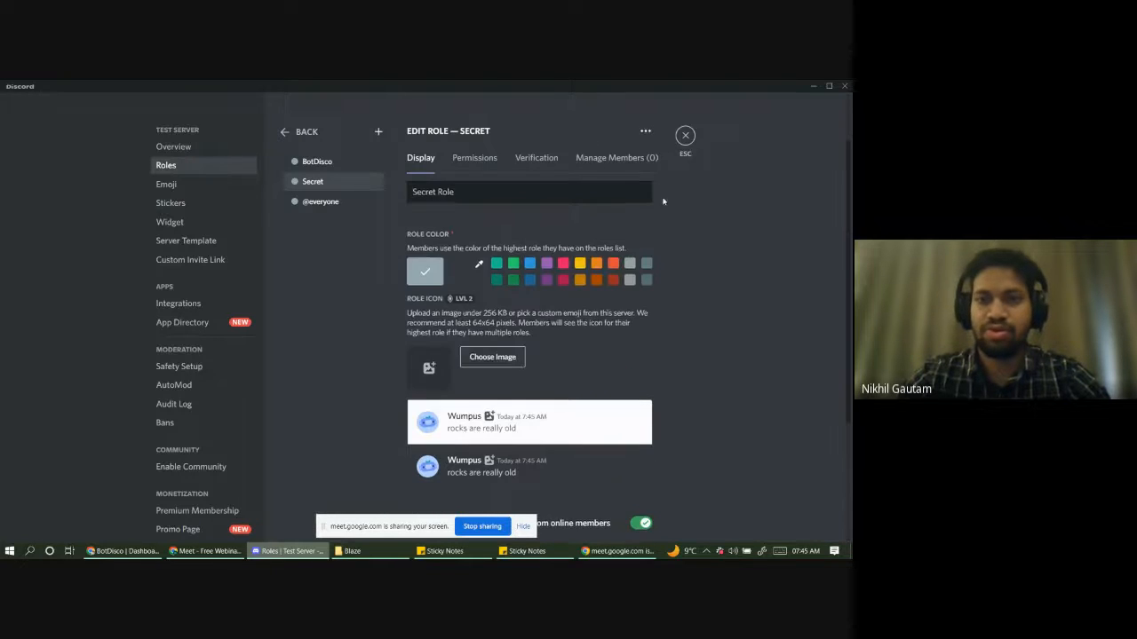
pyautogui.click(685, 135)
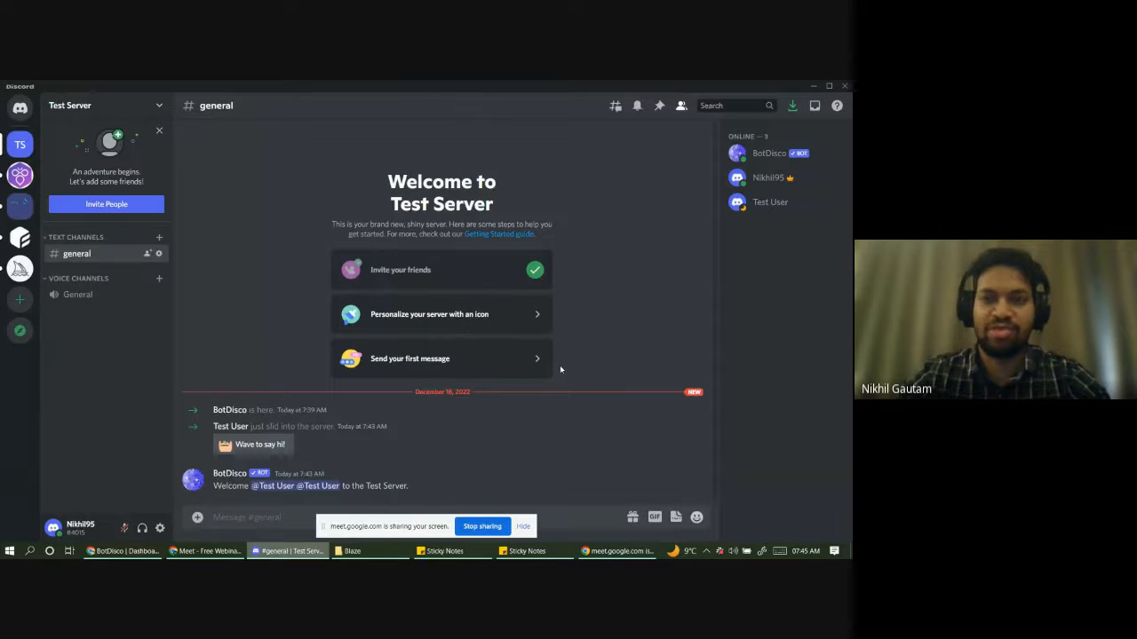
pyautogui.click(756, 205)
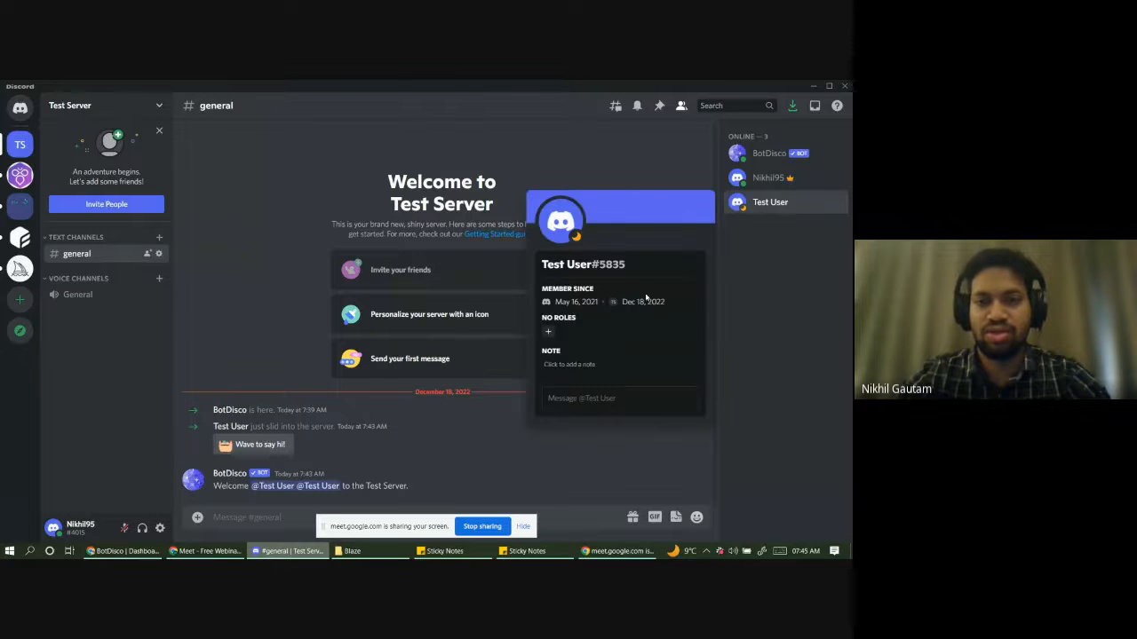
pyautogui.click(307, 201)
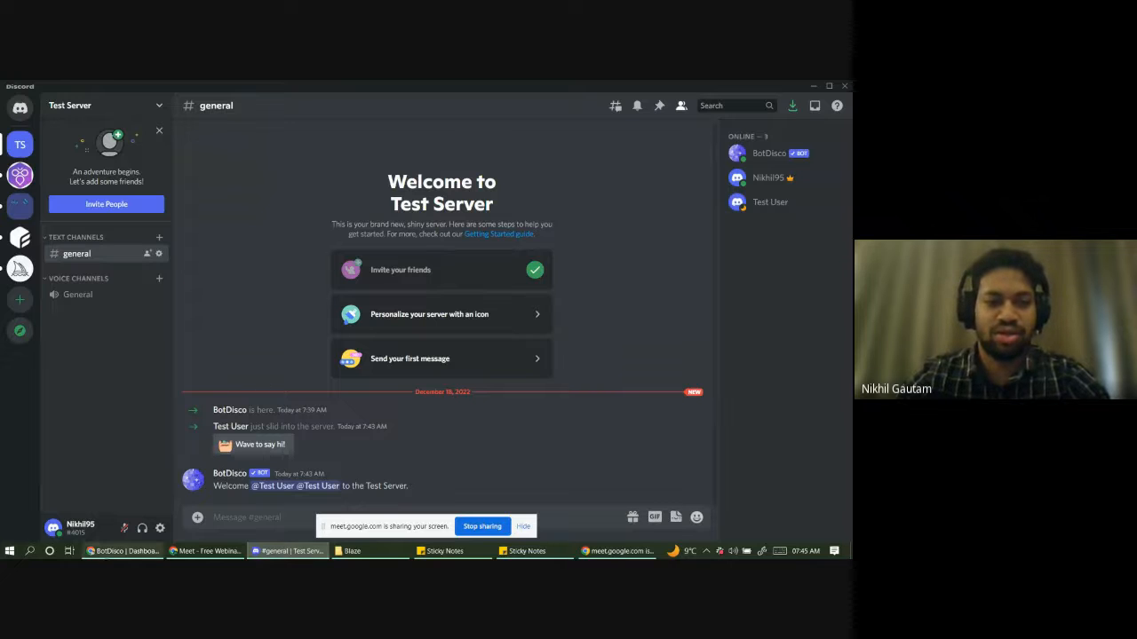
pyautogui.click(124, 551)
pyautogui.click(270, 403)
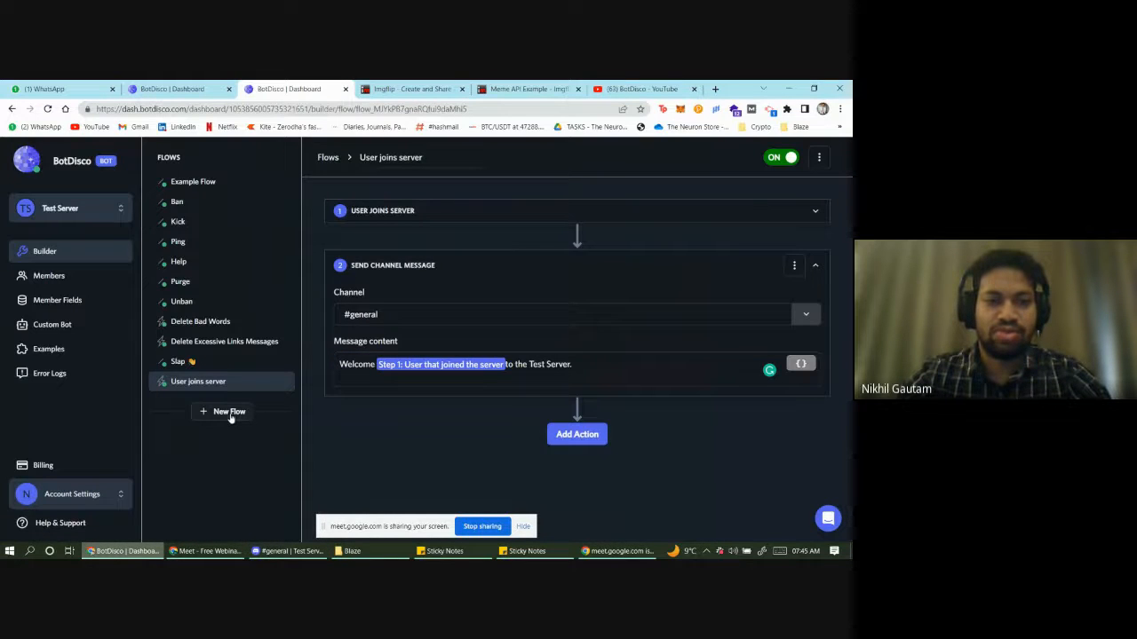
# - Start a new flow based on the Custom slash command trigger
pyautogui.click(229, 417)
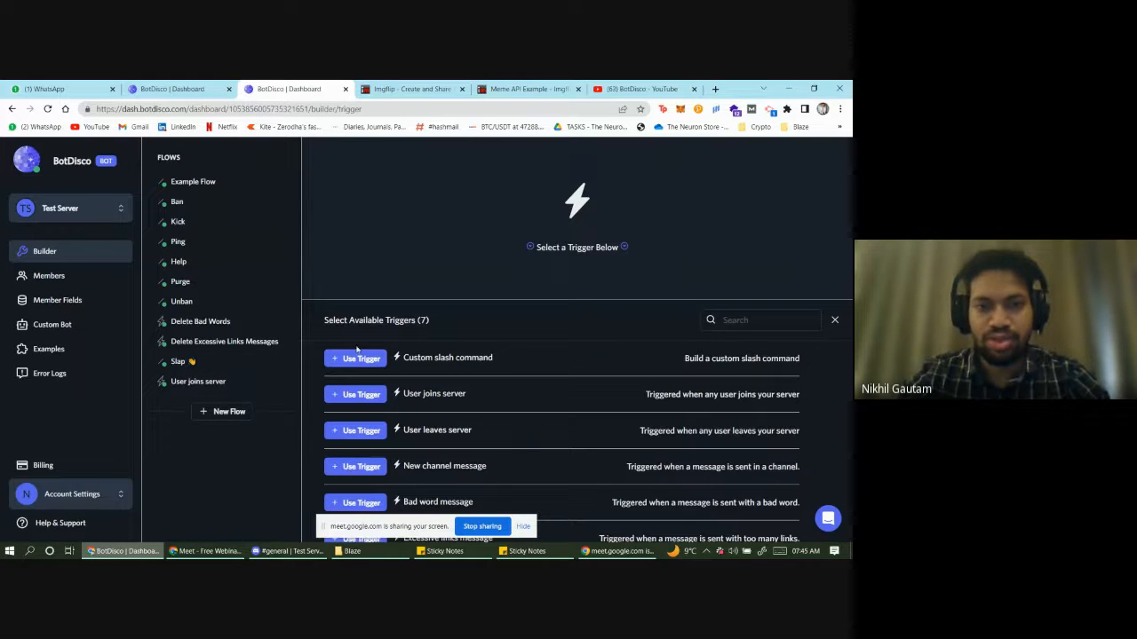
pyautogui.scroll(-1, 477, 414)
pyautogui.scroll(1, 471, 417)
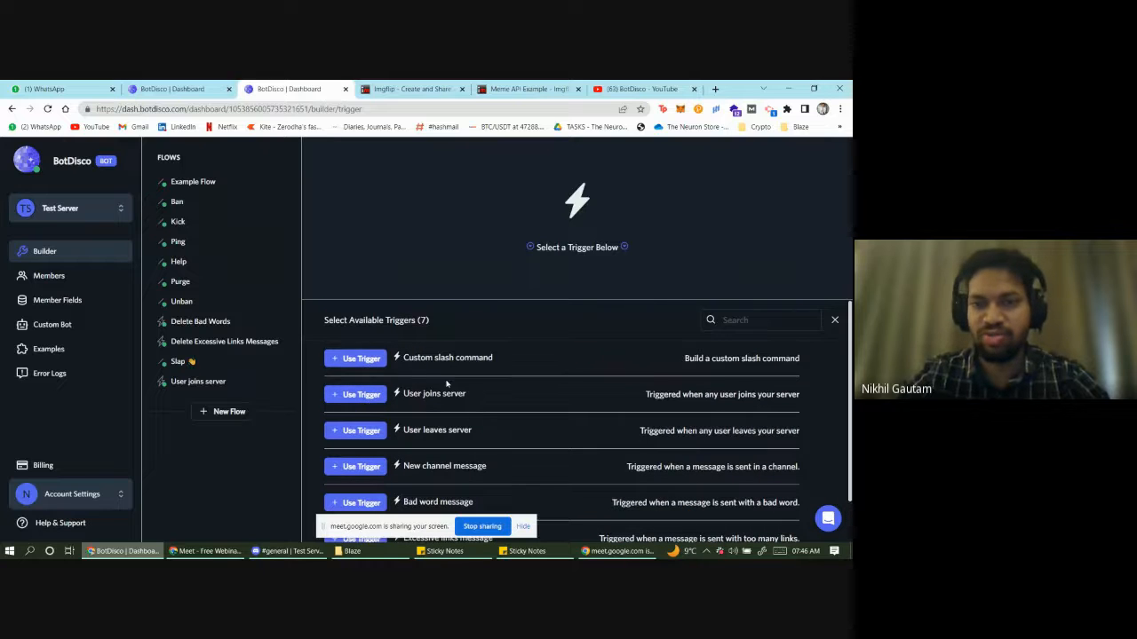
pyautogui.scroll(-1, 430, 415)
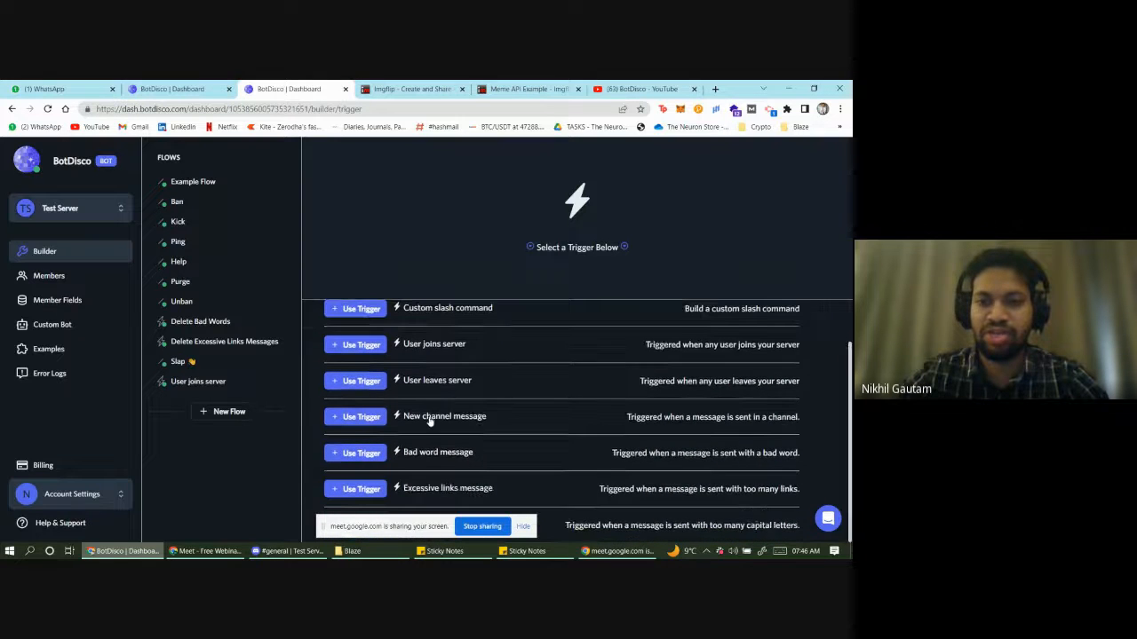
pyautogui.scroll(1, 418, 418)
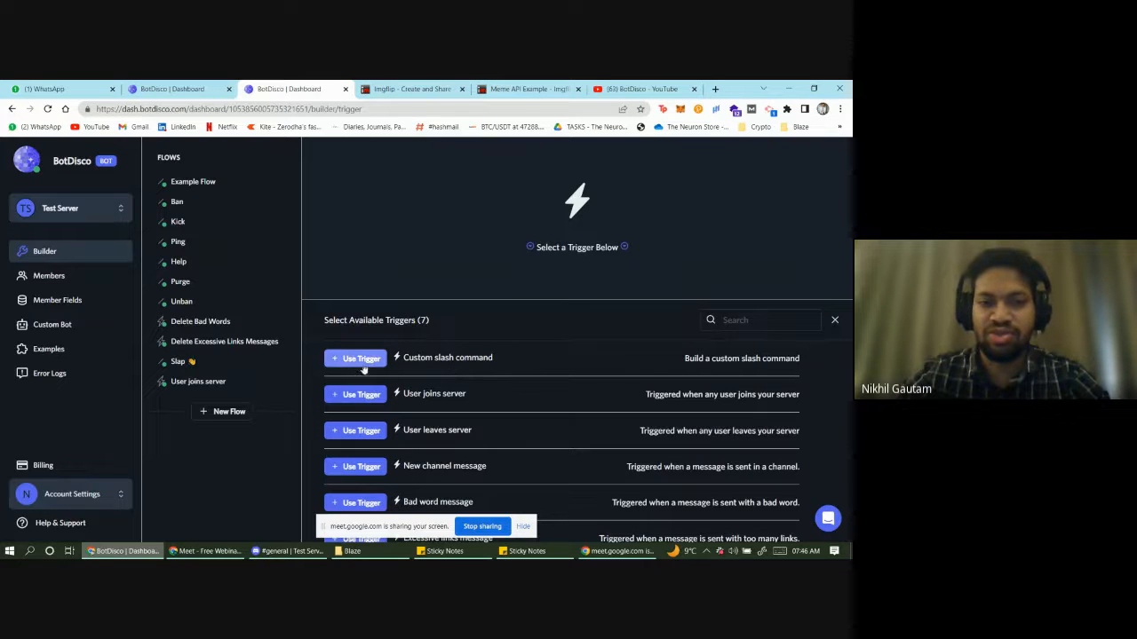
pyautogui.click(360, 360)
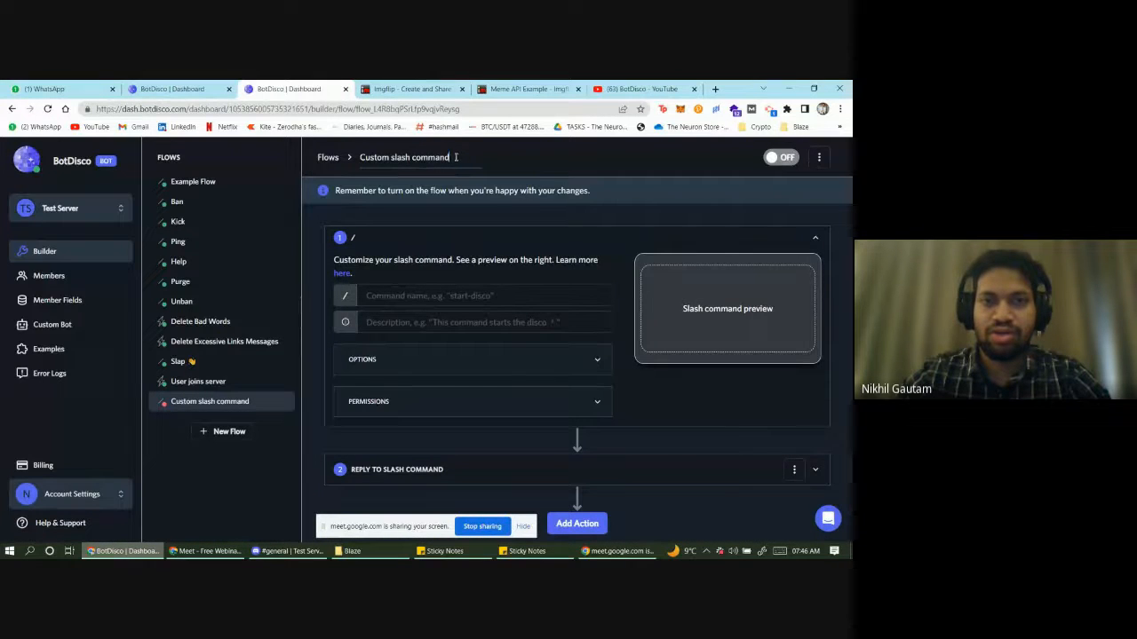
# - Rename the draft flow 'Secret Password Role', then delete it from its options menu
pyautogui.moveTo(455, 158)
pyautogui.mouseDown()
pyautogui.moveTo(365, 156)
pyautogui.moveTo(461, 159)
pyautogui.mouseUp()
pyautogui.click(365, 158)
pyautogui.click(460, 159)
pyautogui.press('BackSpace')
pyautogui.press('BackSpace')
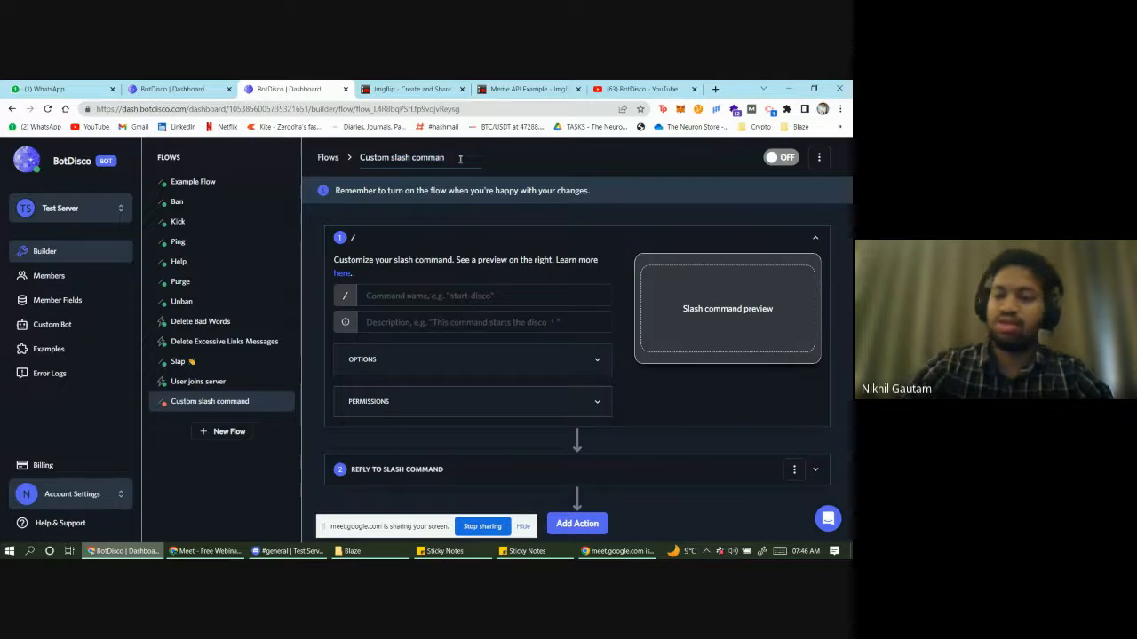
pyautogui.press('BackSpace')
pyautogui.press('BackSpace')
pyautogui.press('BackSpace')
pyautogui.press('BackSpace')
pyautogui.press('BackSpace')
pyautogui.press('BackSpace')
pyautogui.press('BackSpace')
pyautogui.press('BackSpace')
pyautogui.press('BackSpace')
pyautogui.press('BackSpace')
pyautogui.press('BackSpace')
pyautogui.press('BackSpace')
pyautogui.press('BackSpace')
pyautogui.press('BackSpace')
pyautogui.press('BackSpace')
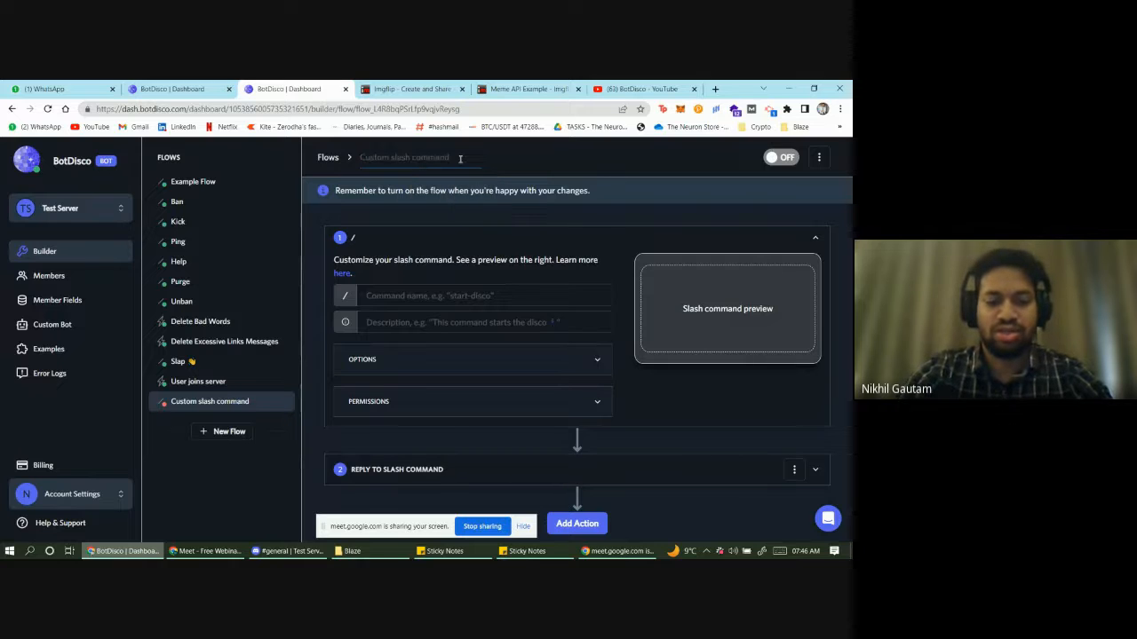
pyautogui.write('Secret')
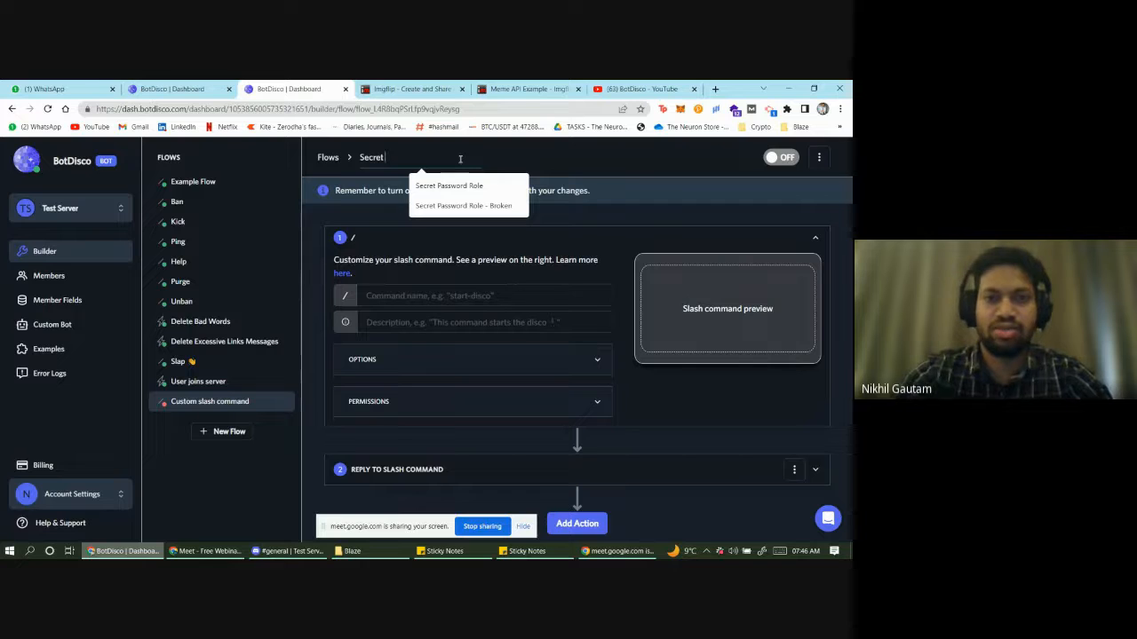
pyautogui.press('Down')
pyautogui.press('Return')
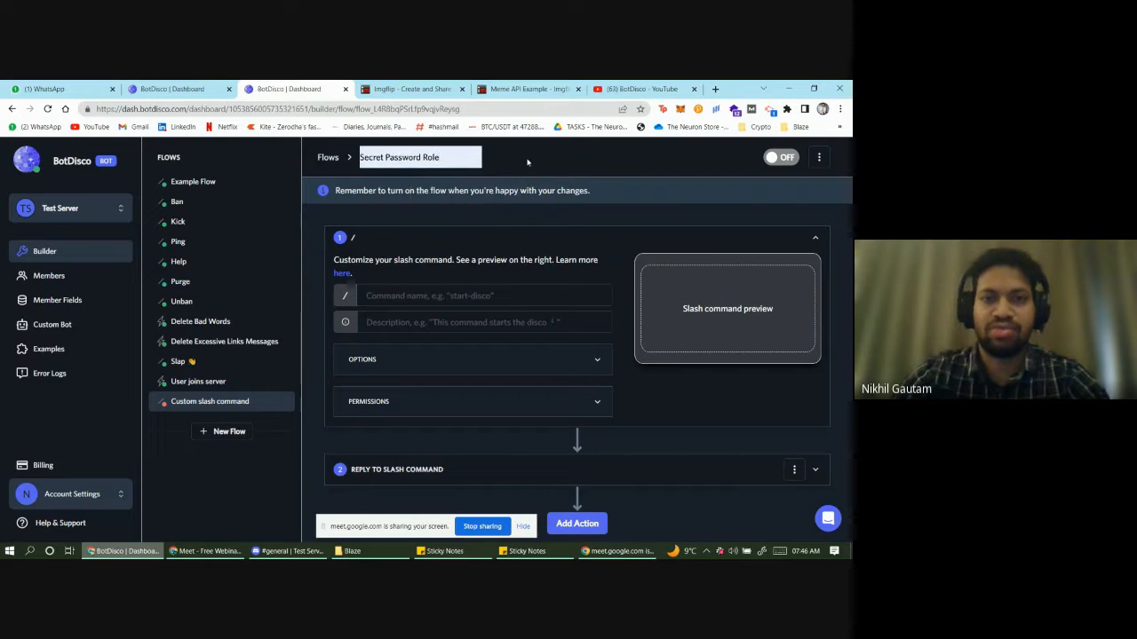
pyautogui.click(433, 296)
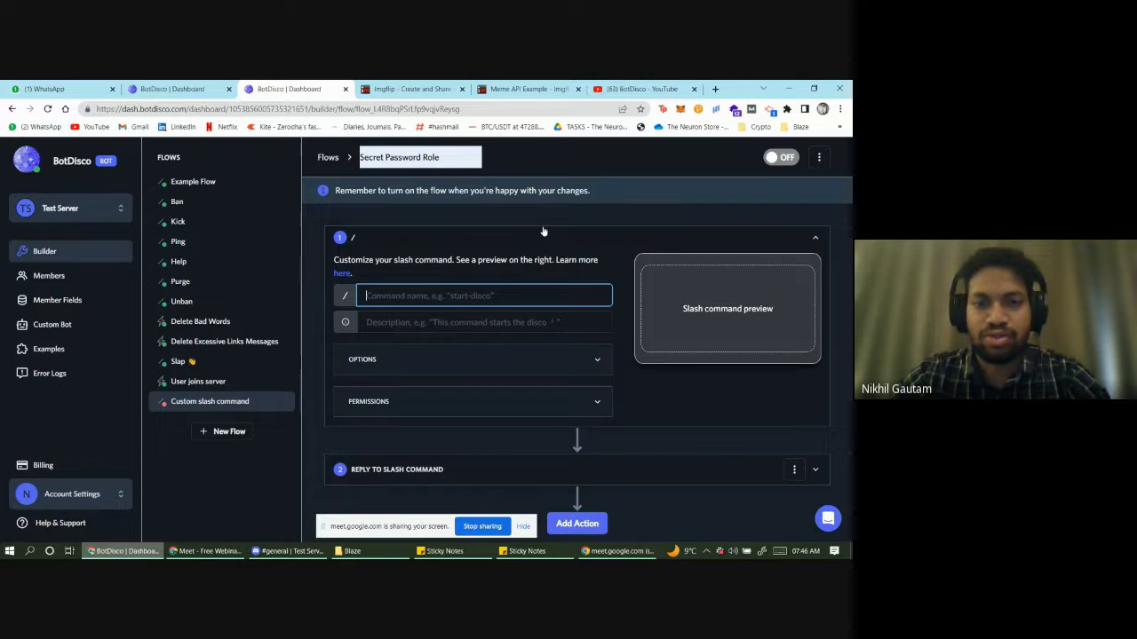
pyautogui.scroll(-1, 543, 233)
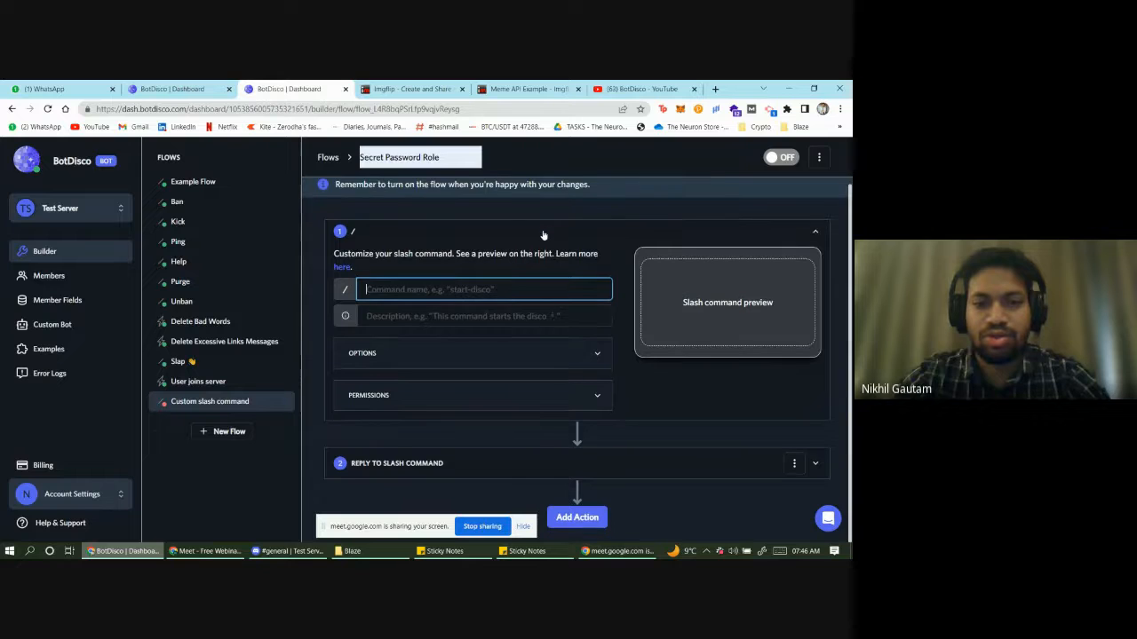
pyautogui.click(822, 161)
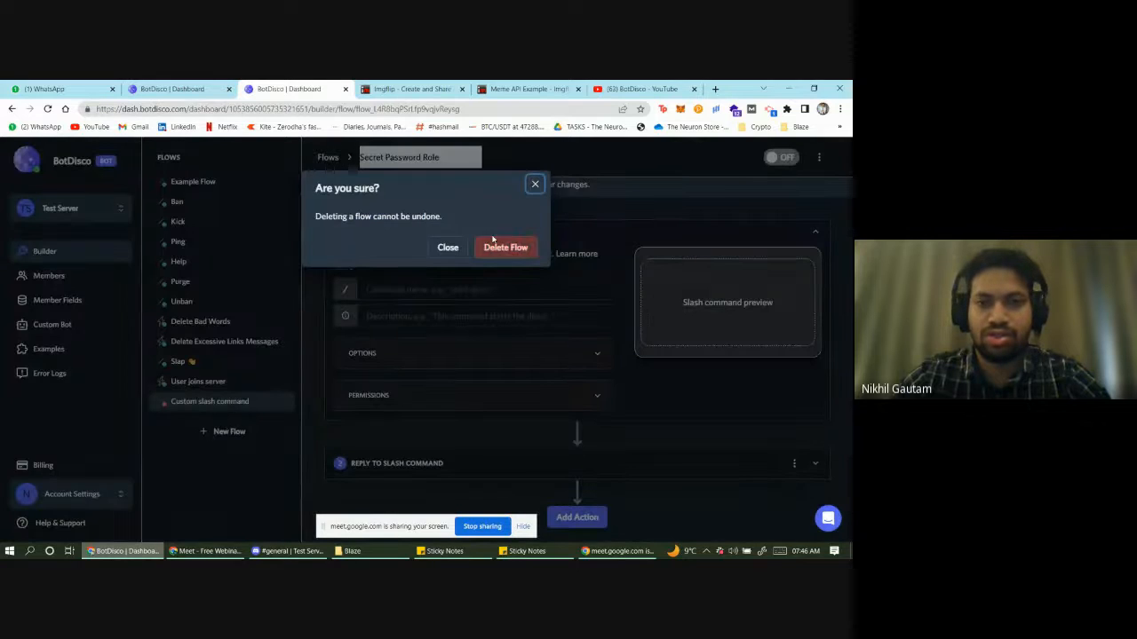
pyautogui.click(502, 247)
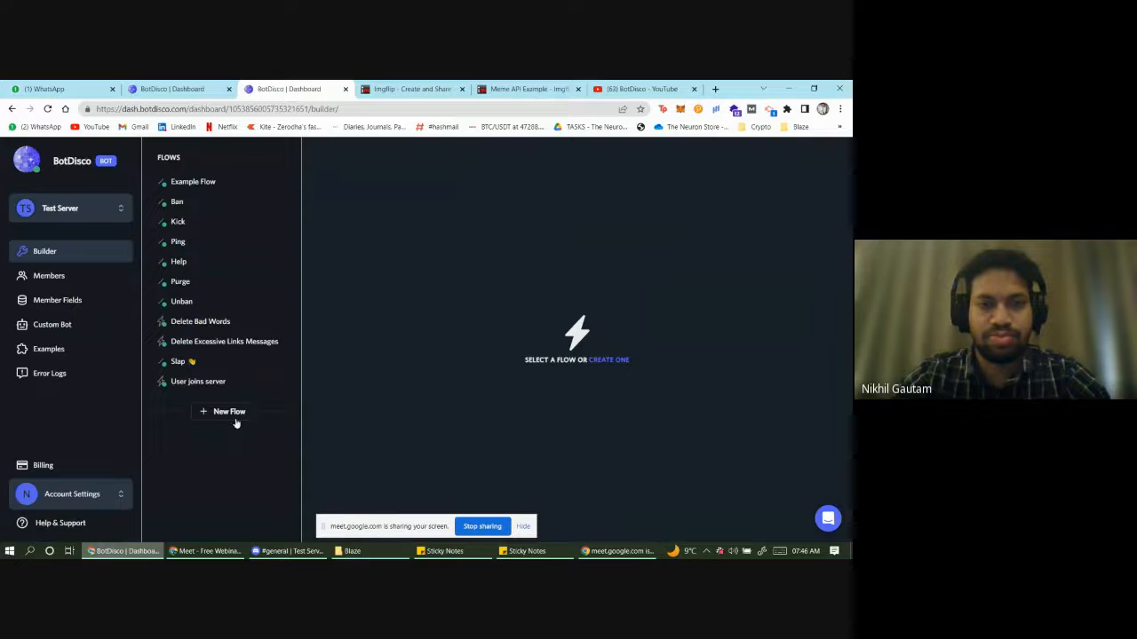
# - Create a New channel message flow whose trigger watches #general, and open the action list
pyautogui.click(238, 421)
pyautogui.scroll(-1, 404, 398)
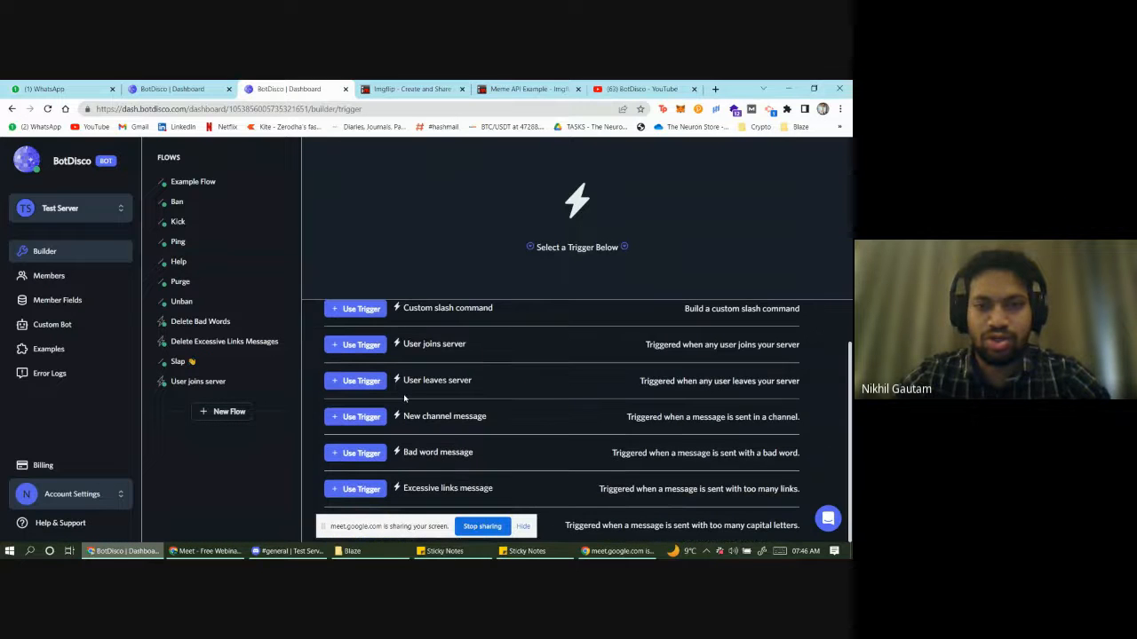
pyautogui.click(357, 419)
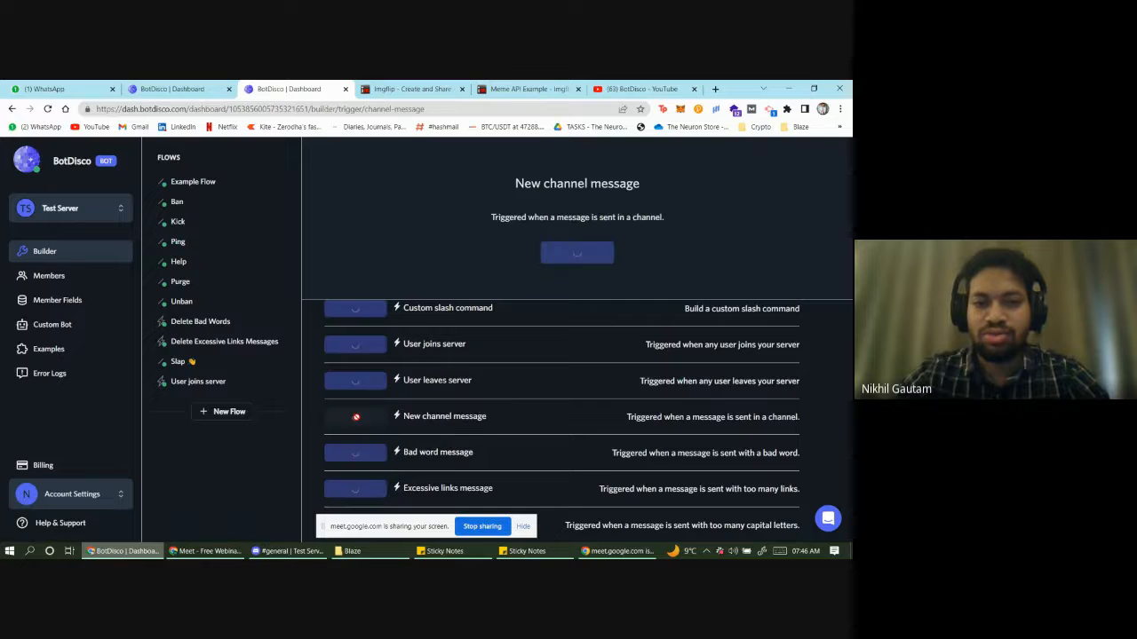
pyautogui.click(419, 290)
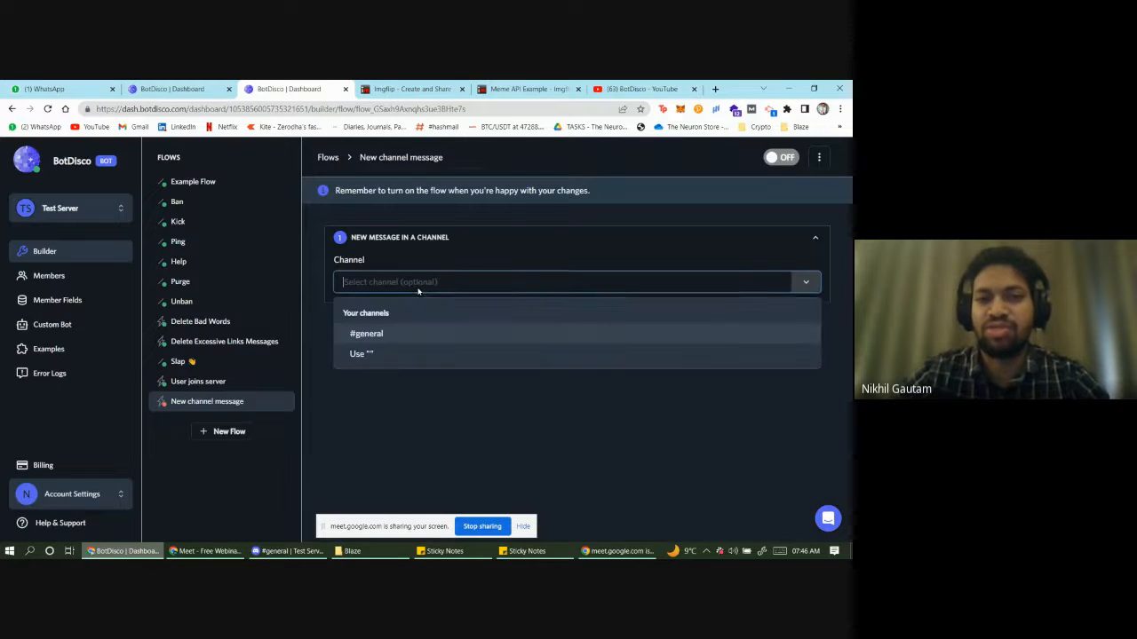
pyautogui.click(395, 393)
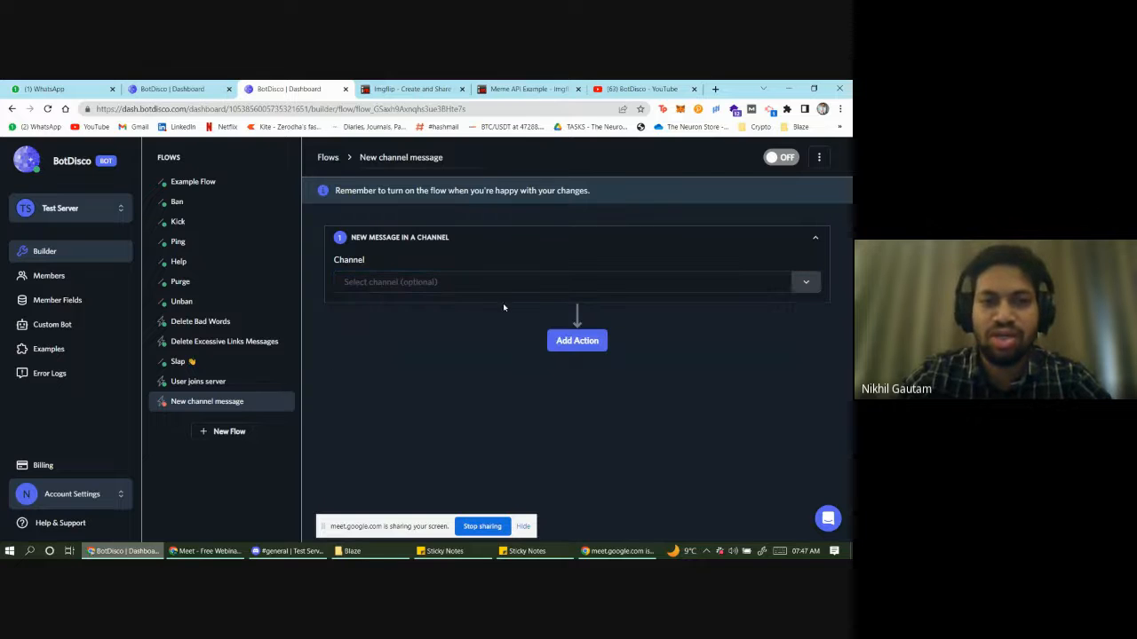
pyautogui.click(440, 285)
pyautogui.click(401, 335)
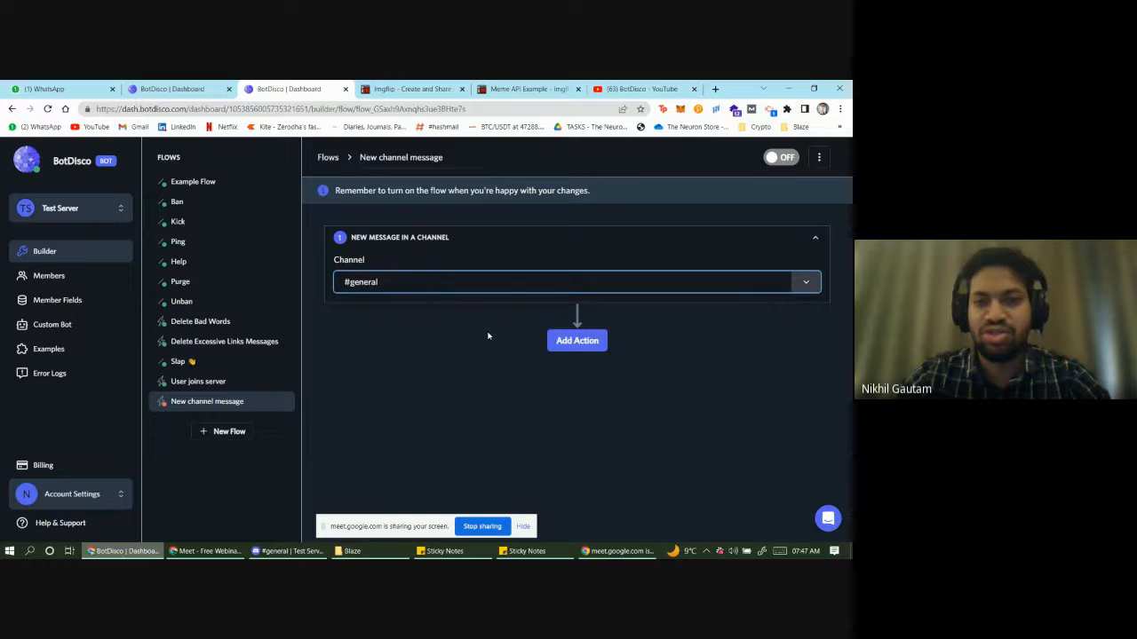
pyautogui.click(573, 346)
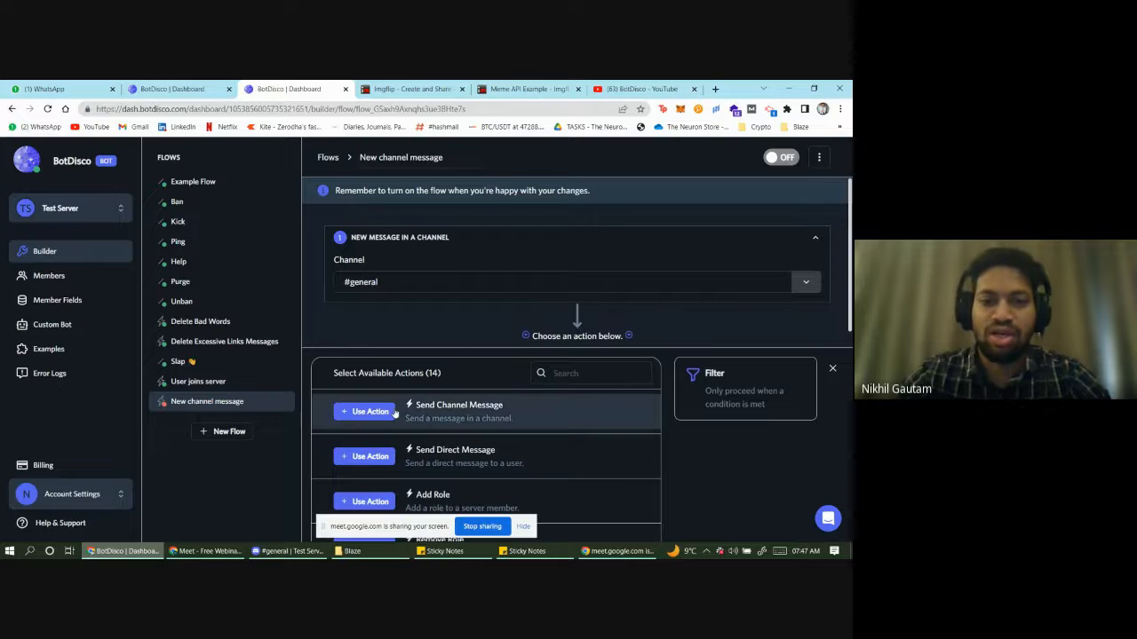
pyautogui.scroll(-2, 396, 414)
pyautogui.scroll(2, 387, 417)
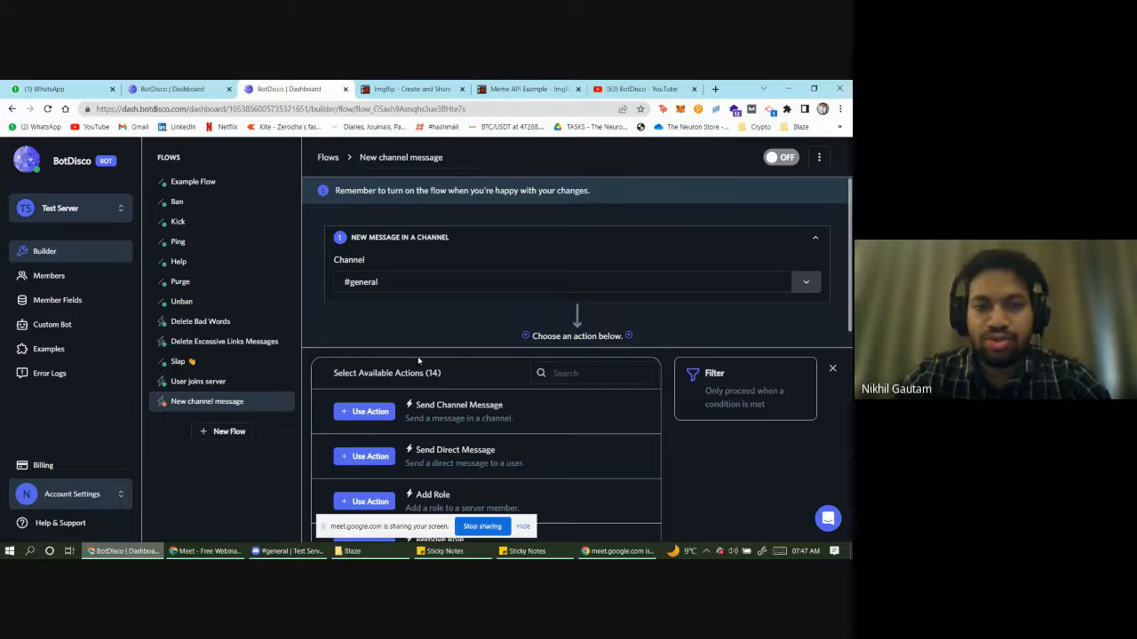
# - Add a filter condition checking whether the sent message (Text) Contains a value
pyautogui.click(701, 388)
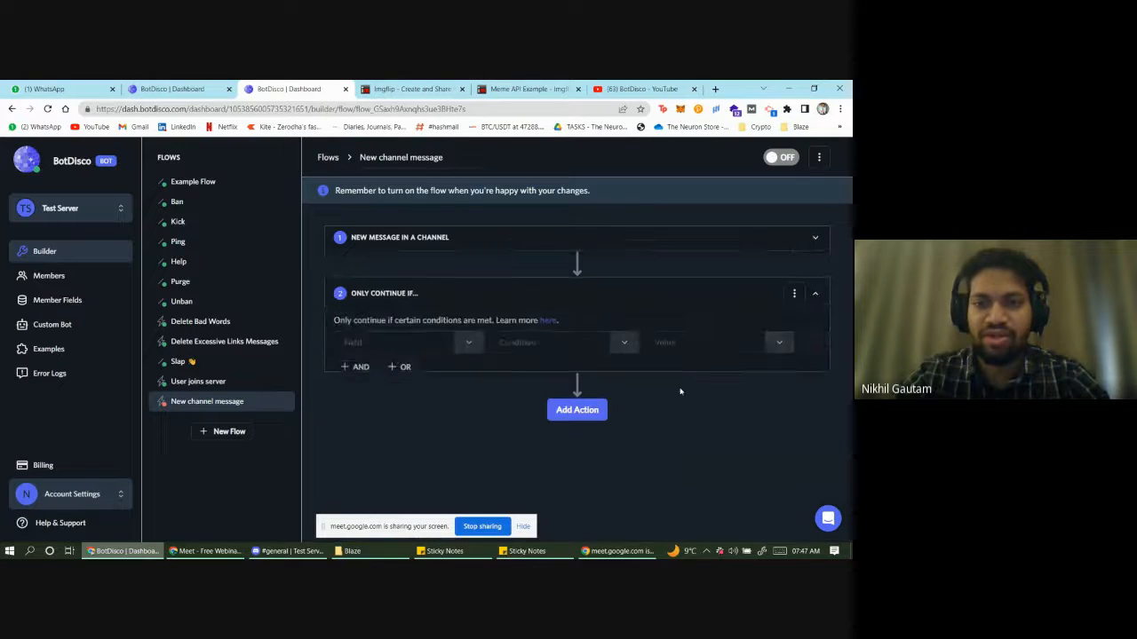
pyautogui.click(465, 344)
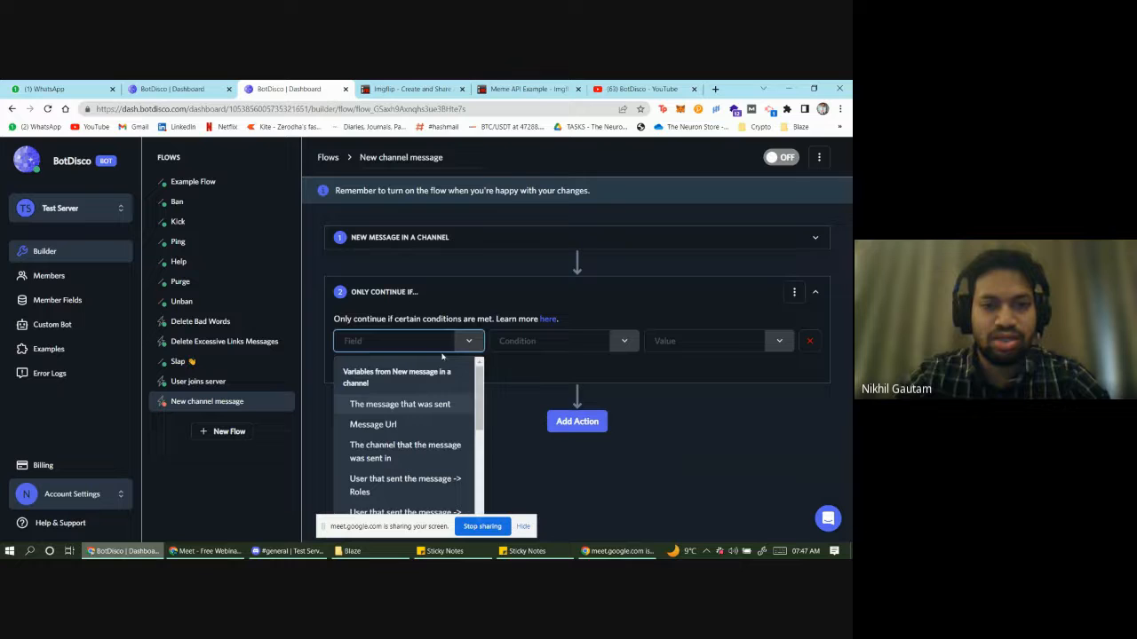
pyautogui.click(423, 407)
pyautogui.click(612, 350)
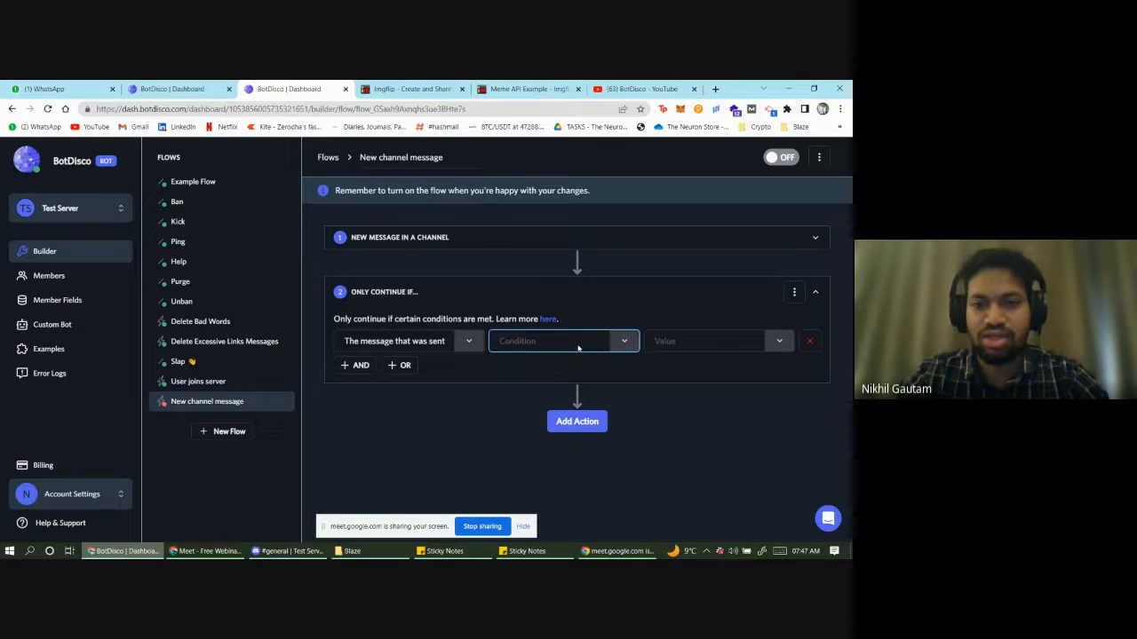
pyautogui.click(616, 339)
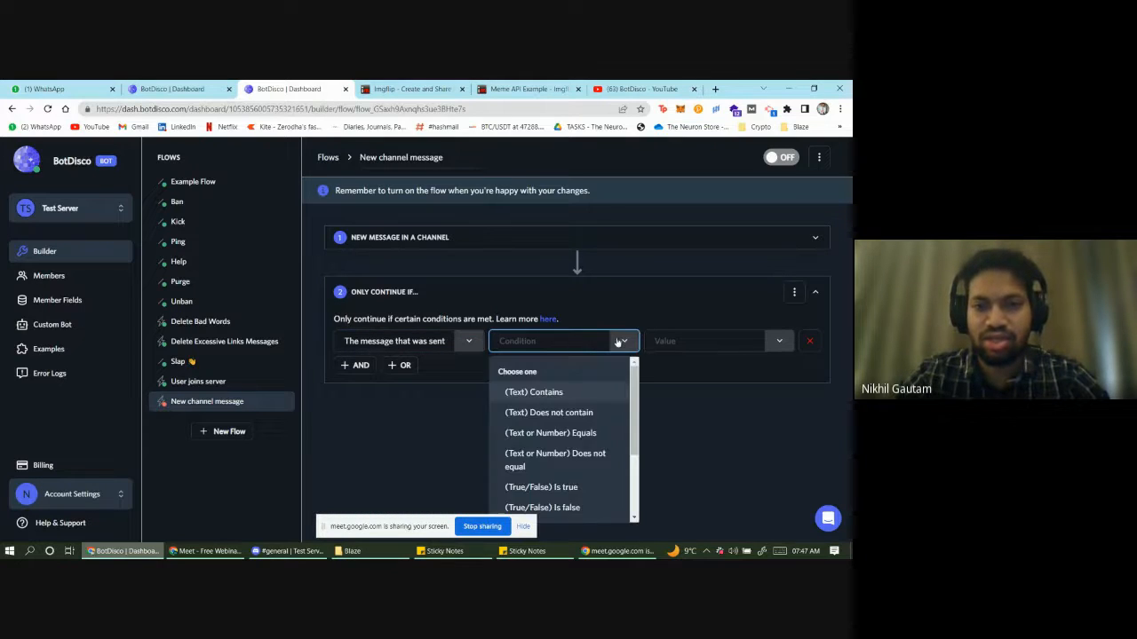
pyautogui.click(576, 393)
pyautogui.click(697, 346)
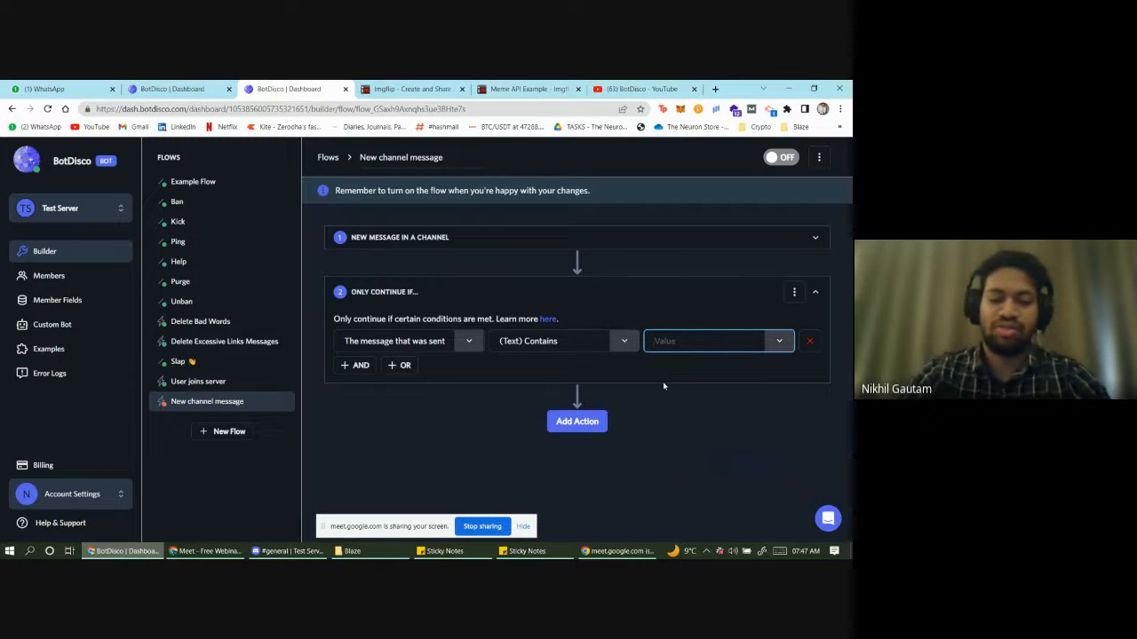
pyautogui.write('Secret')
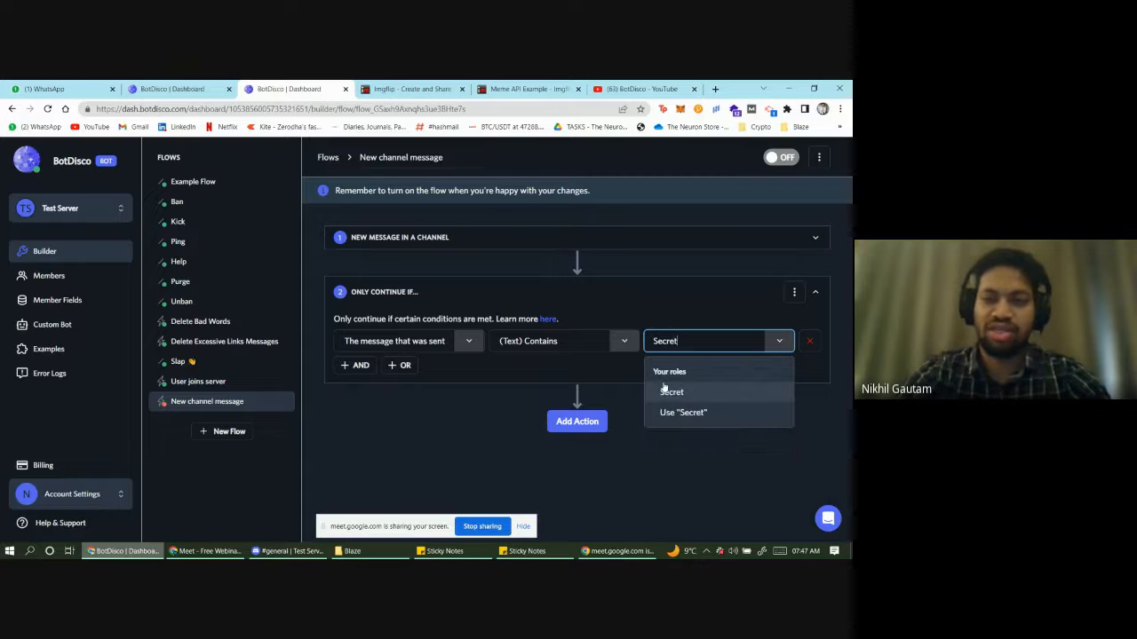
pyautogui.write('Password')
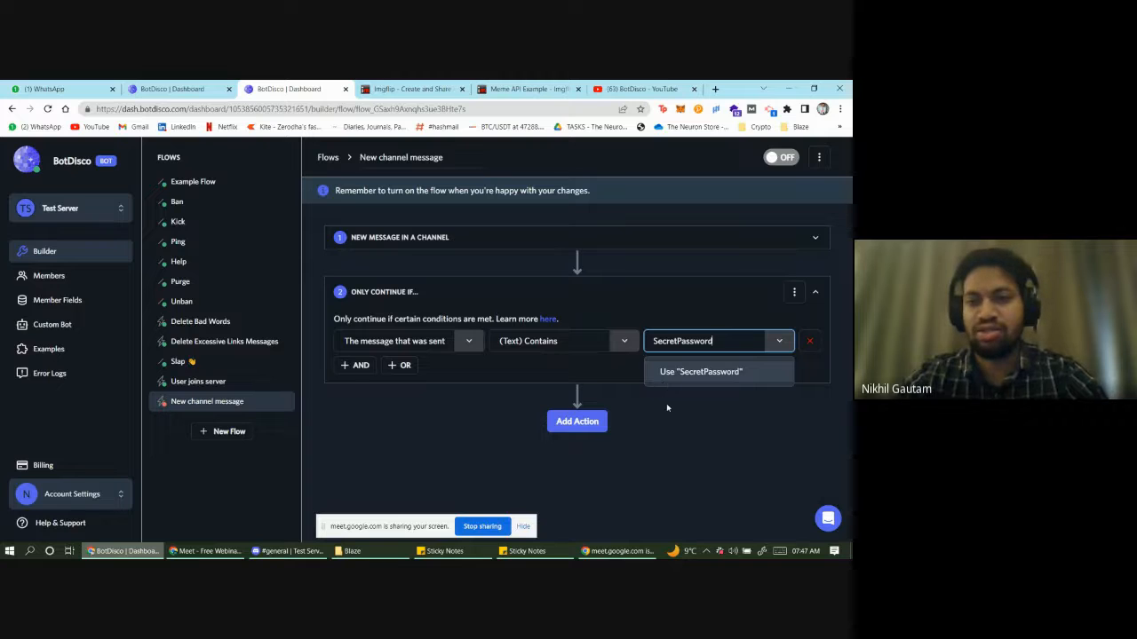
pyautogui.click(666, 403)
pyautogui.click(725, 344)
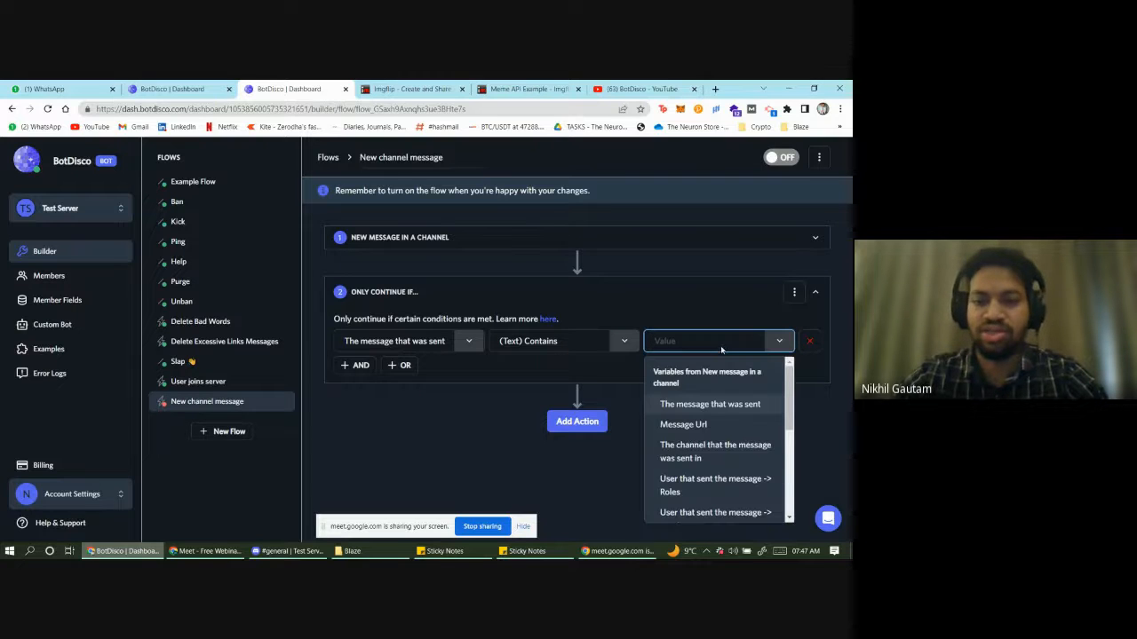
pyautogui.write('Secret')
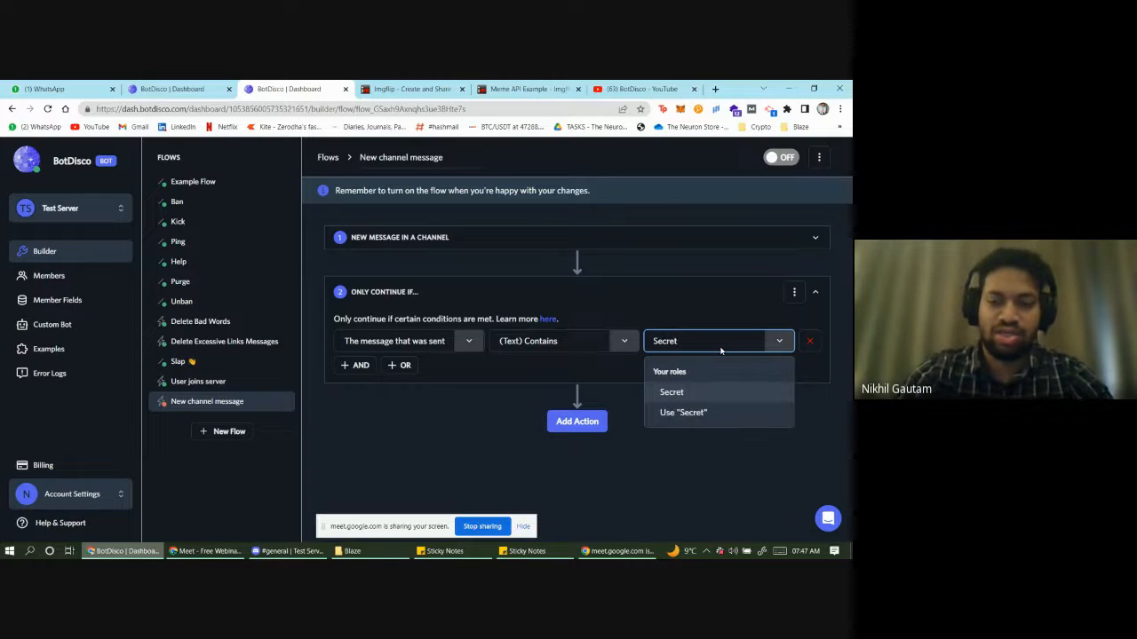
pyautogui.write('Password')
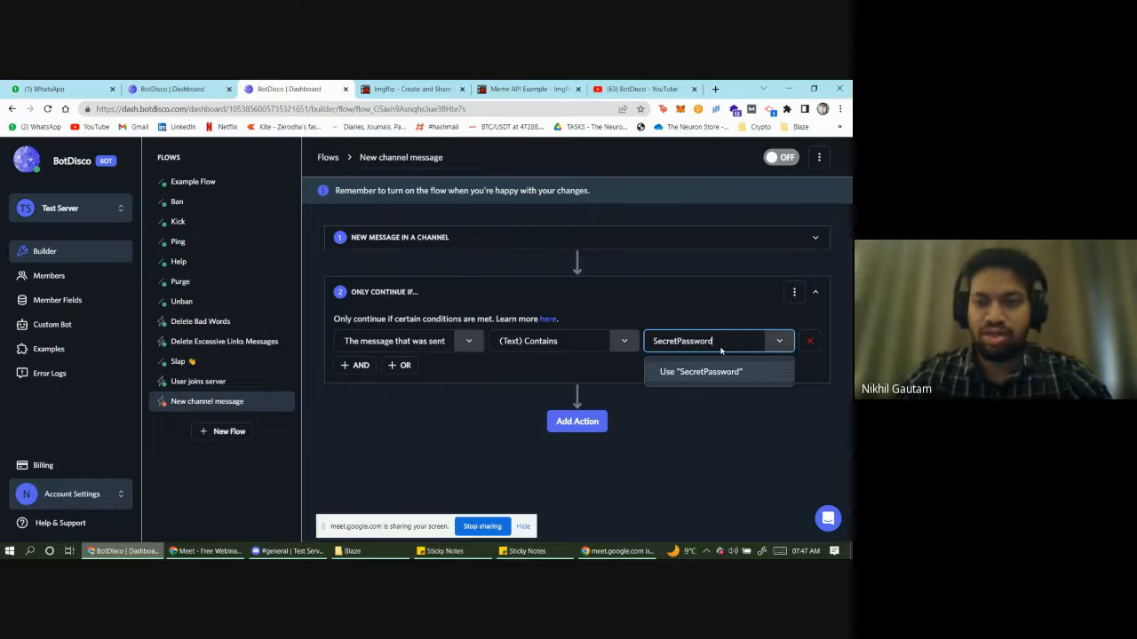
pyautogui.click(708, 375)
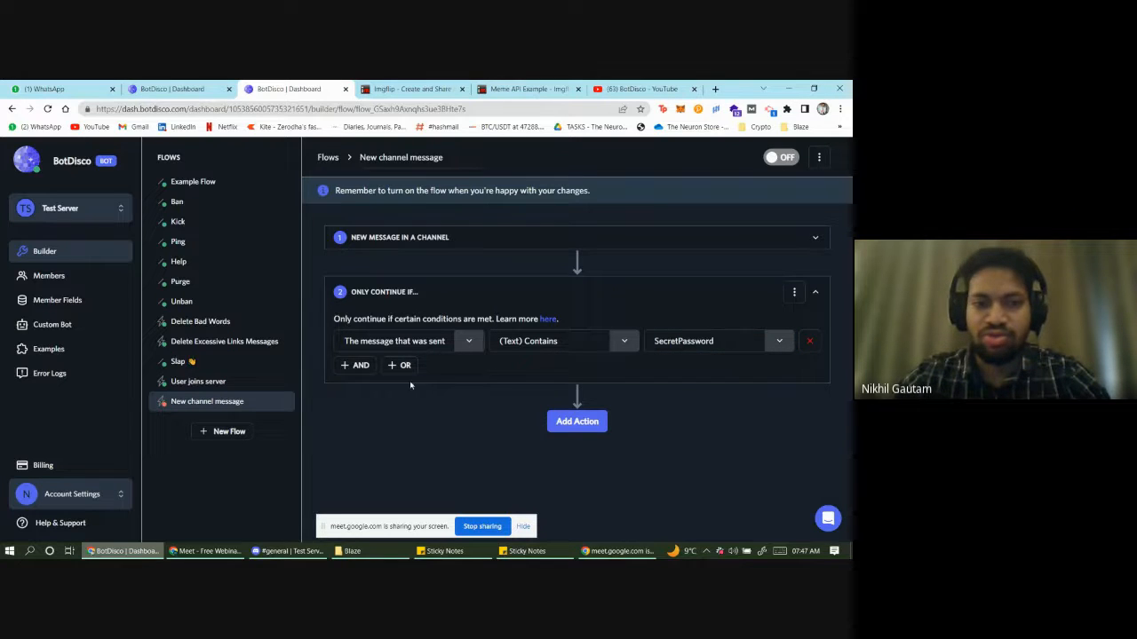
# - Add an AND condition on the roles of the user who sent the message
pyautogui.click(359, 365)
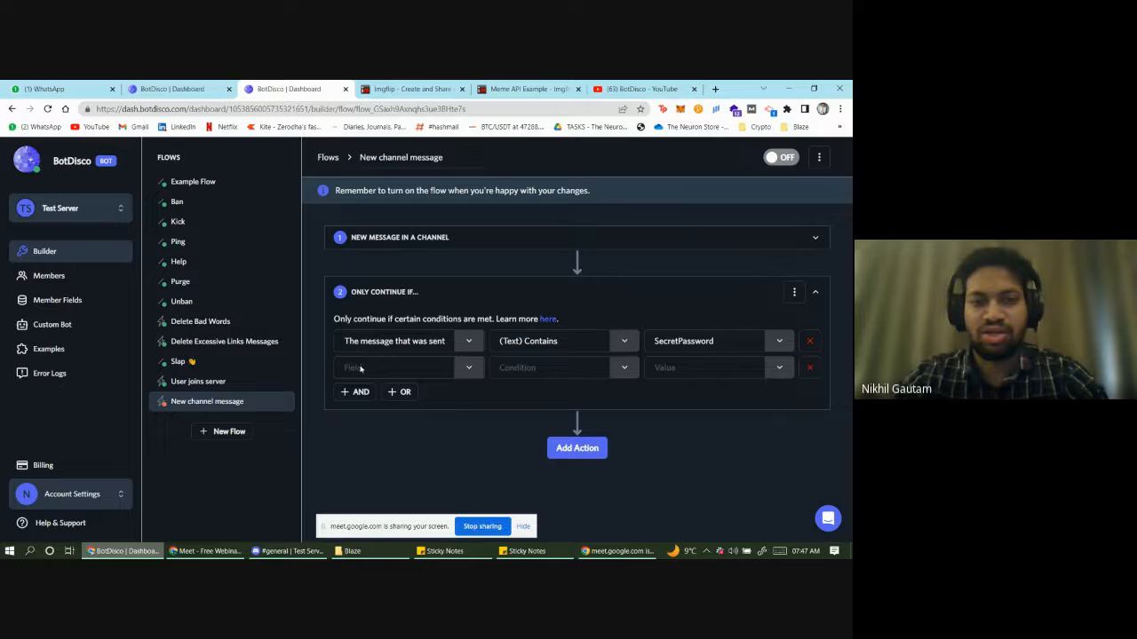
pyautogui.click(466, 372)
pyautogui.scroll(-3, 396, 466)
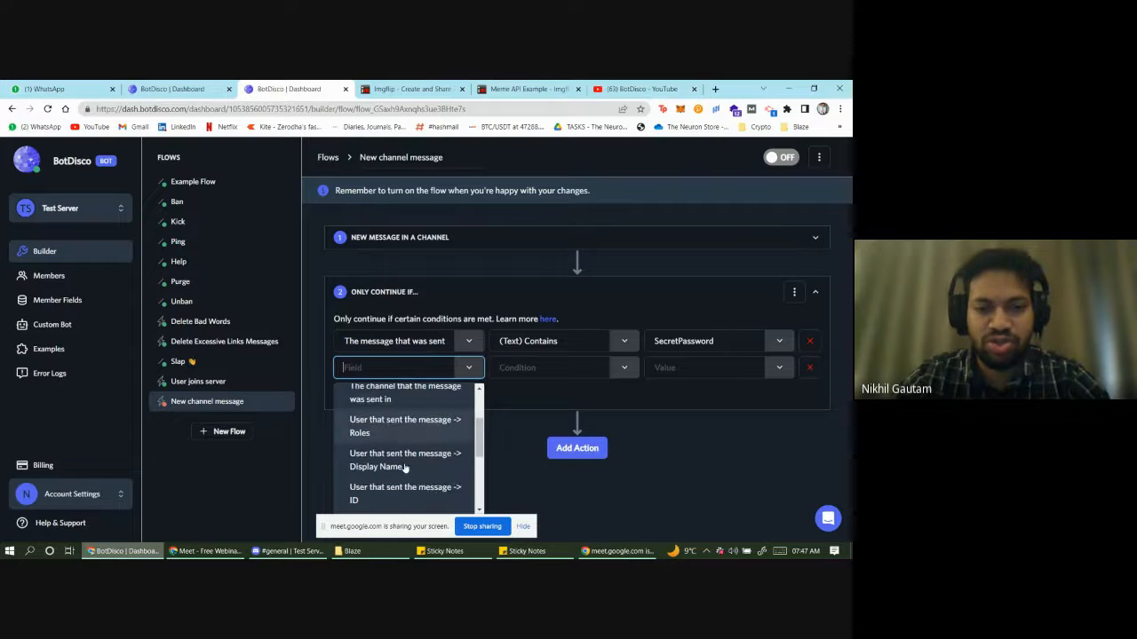
pyautogui.scroll(-2, 399, 475)
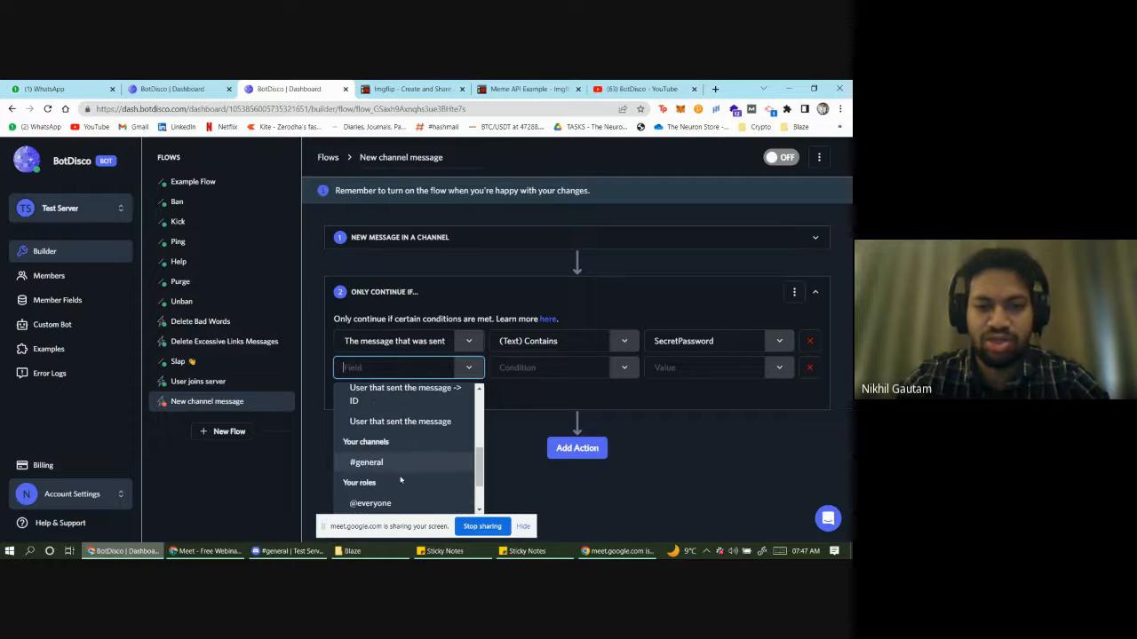
pyautogui.scroll(2, 399, 475)
pyautogui.scroll(-2, 392, 473)
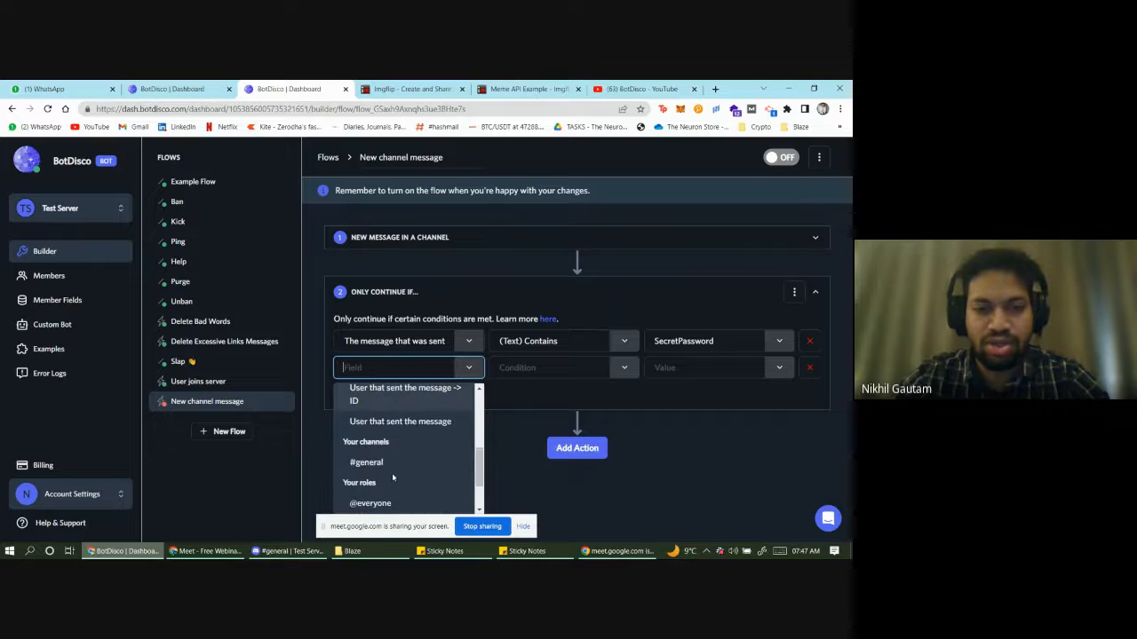
pyautogui.scroll(2, 392, 473)
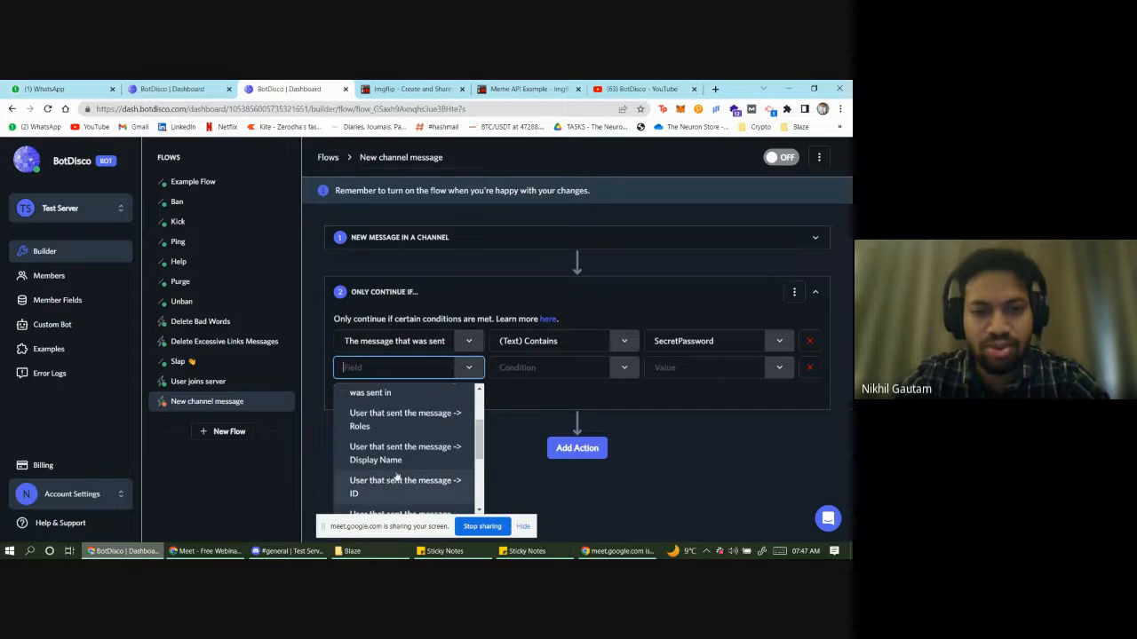
pyautogui.click(427, 421)
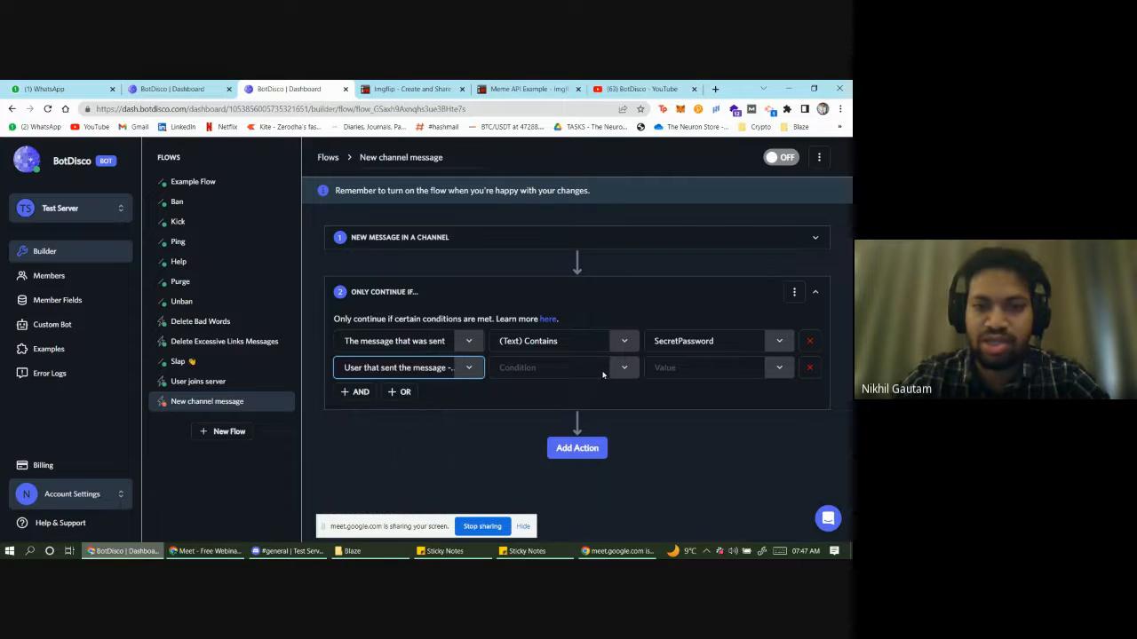
pyautogui.click(472, 375)
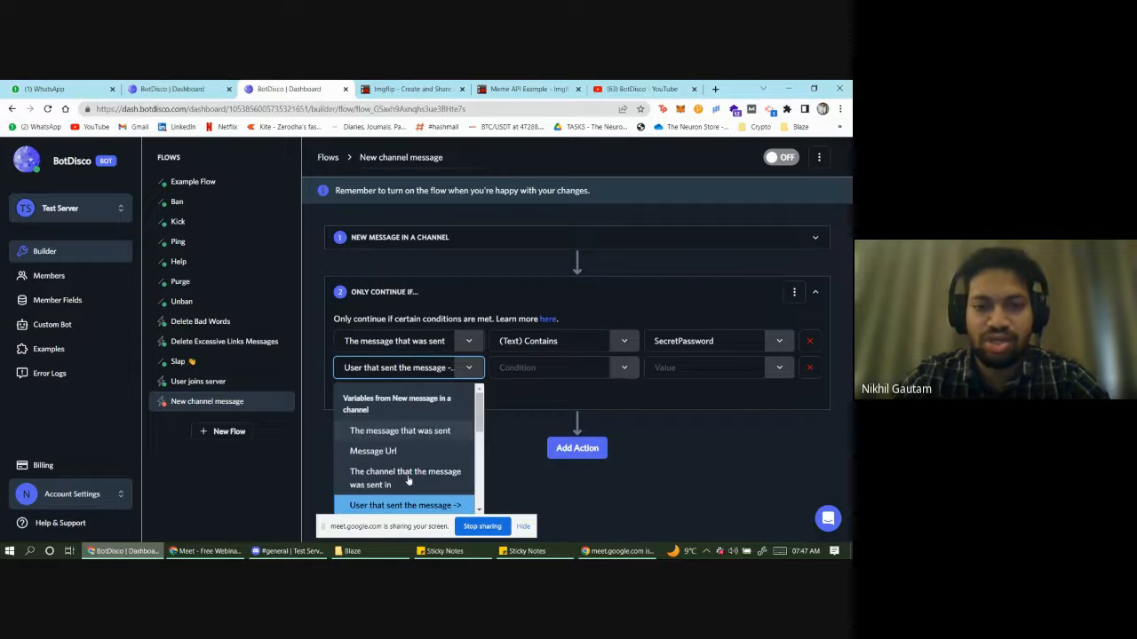
pyautogui.scroll(-2, 410, 471)
pyautogui.click(427, 419)
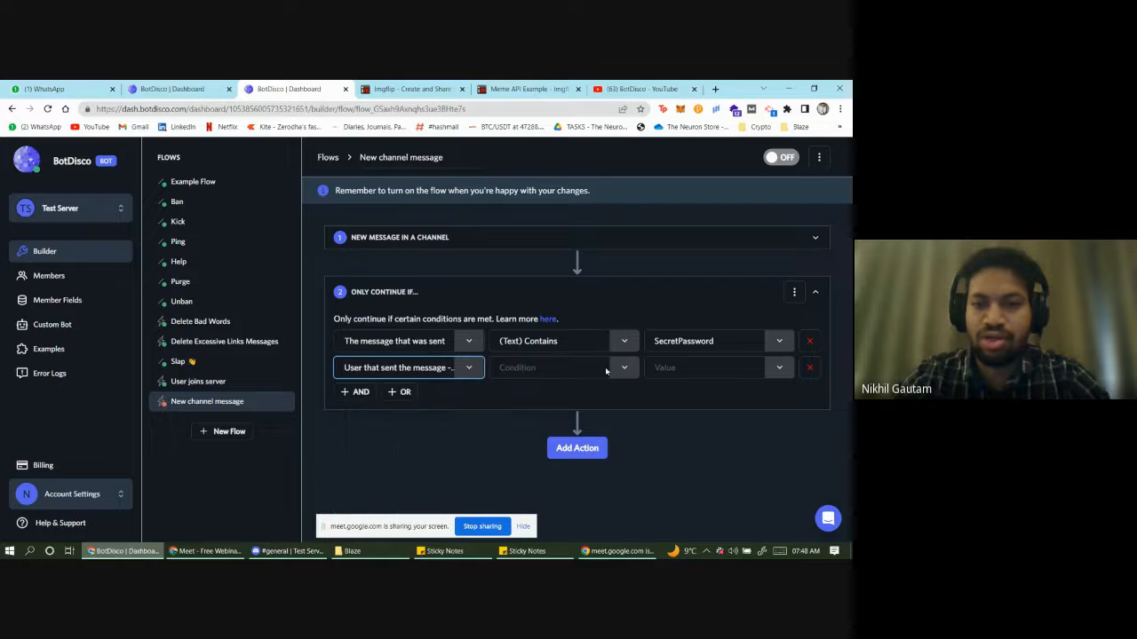
# - Require those roles to not contain the Secret role
pyautogui.click(605, 367)
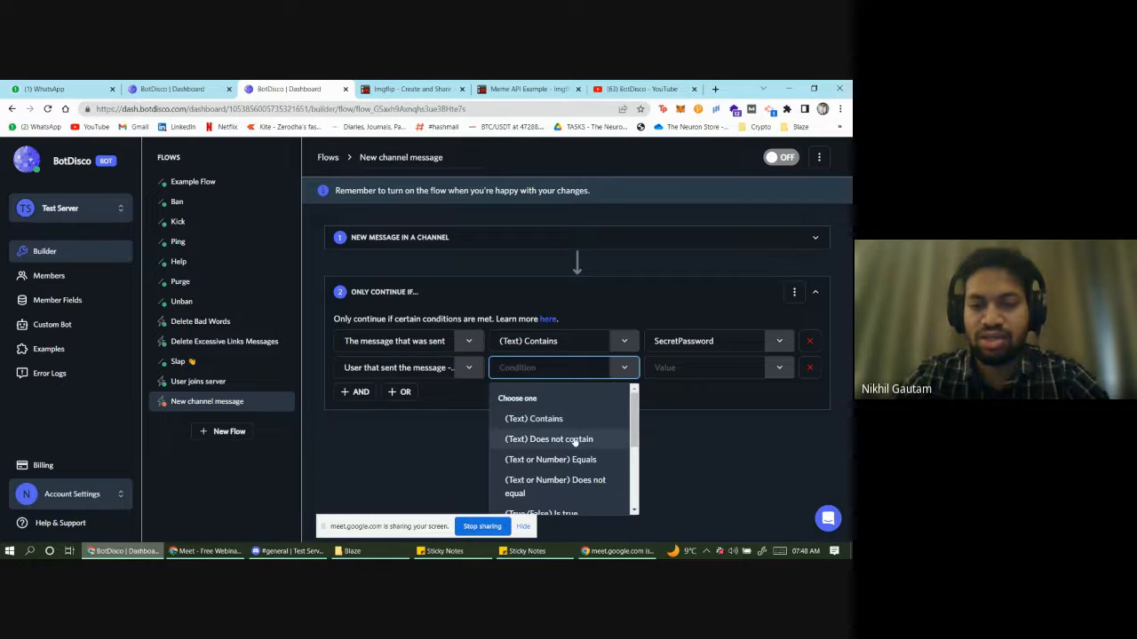
pyautogui.click(575, 441)
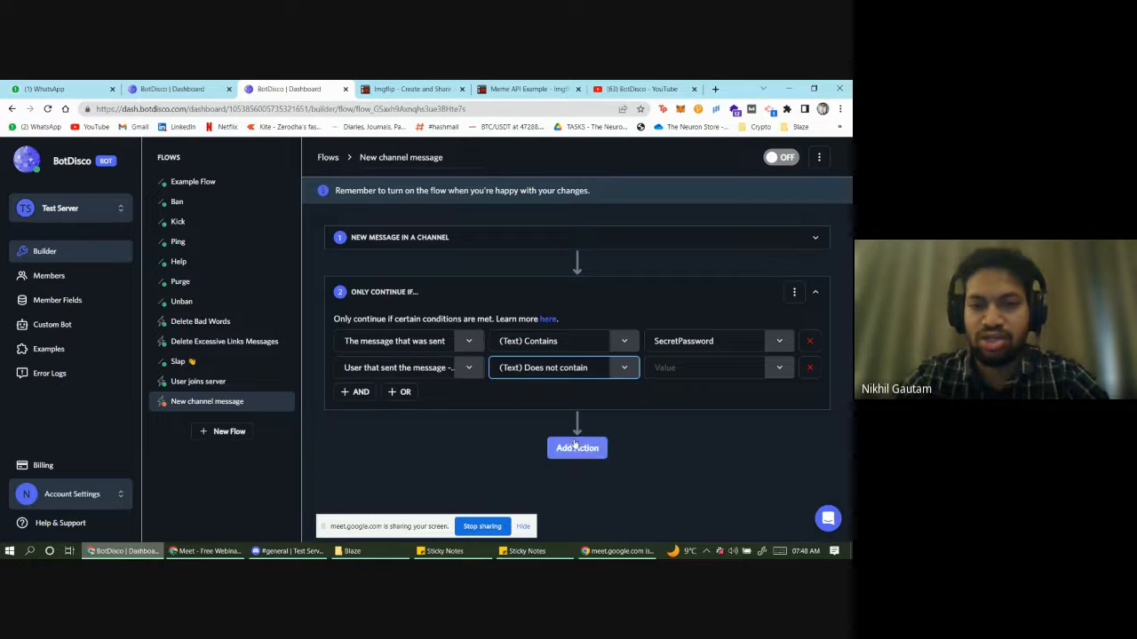
pyautogui.click(760, 373)
pyautogui.scroll(-5, 733, 446)
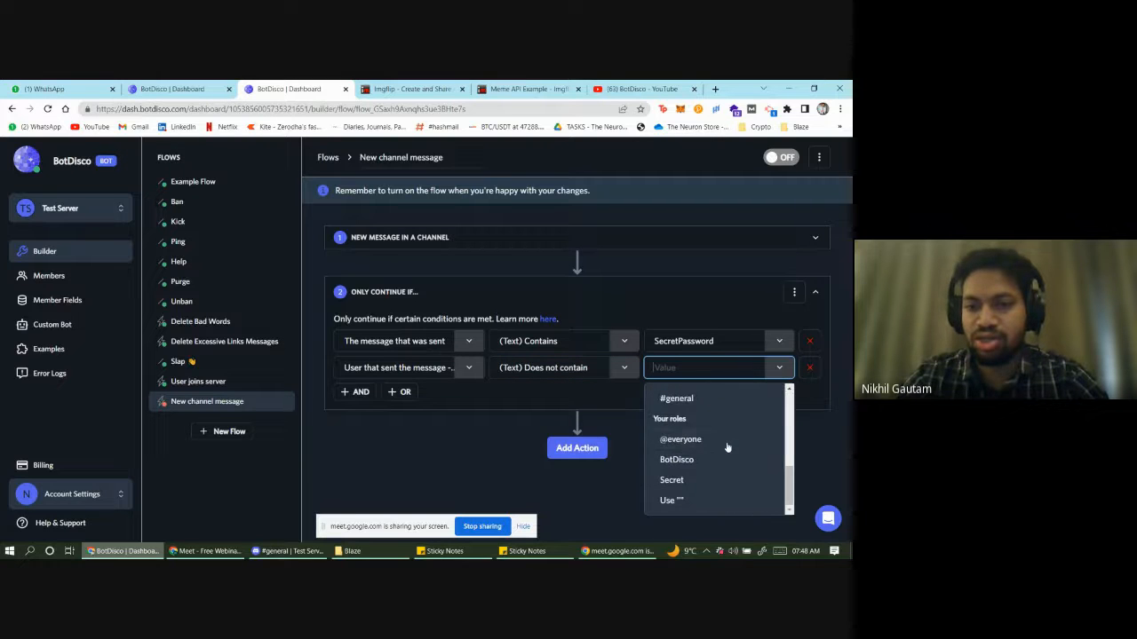
pyautogui.click(681, 484)
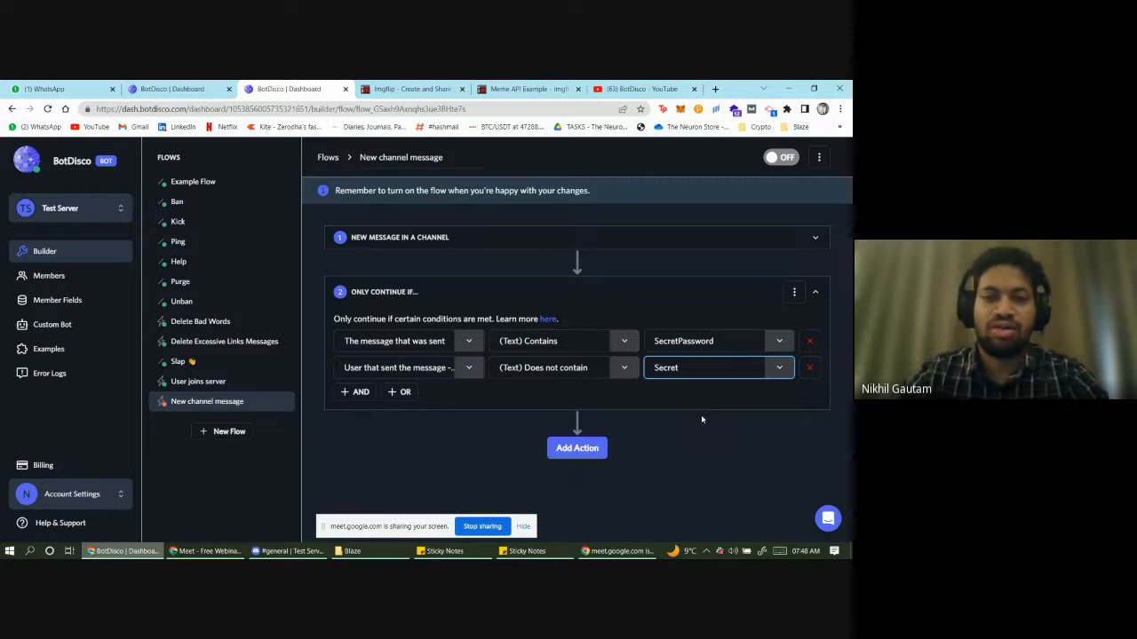
# - Add an Add Role action after the filter conditions
pyautogui.click(575, 450)
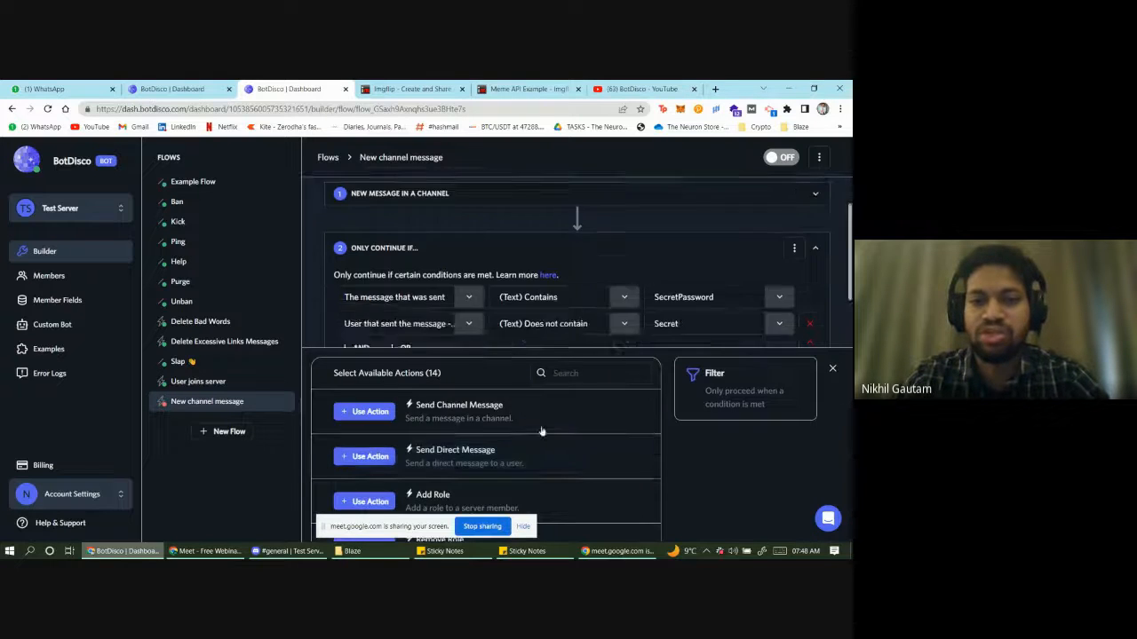
pyautogui.scroll(2, 444, 418)
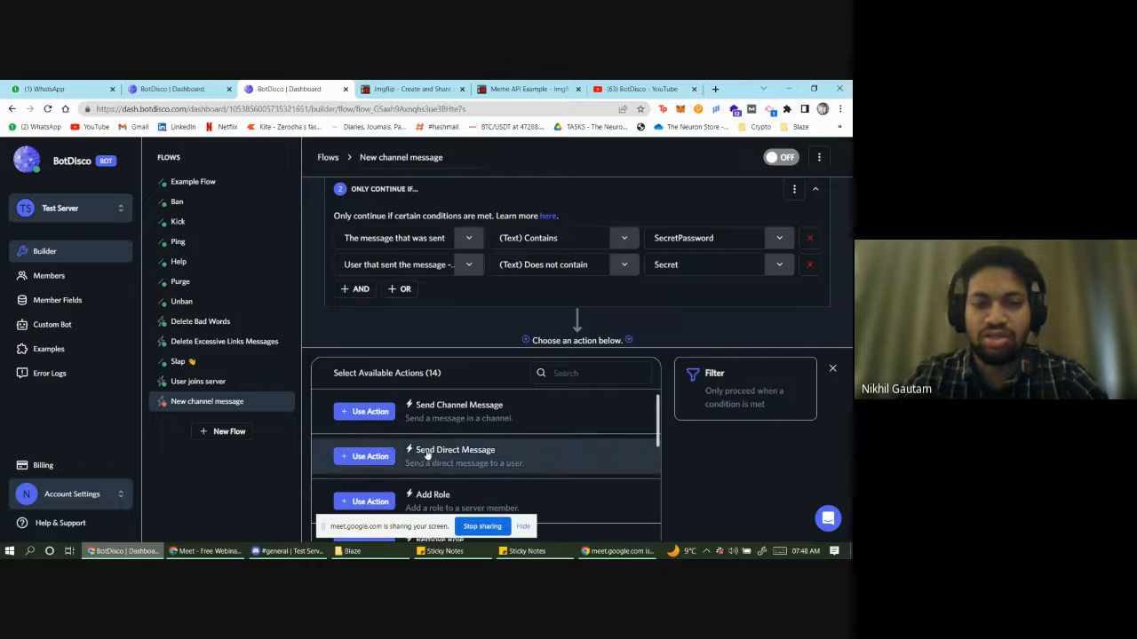
pyautogui.scroll(1, 488, 318)
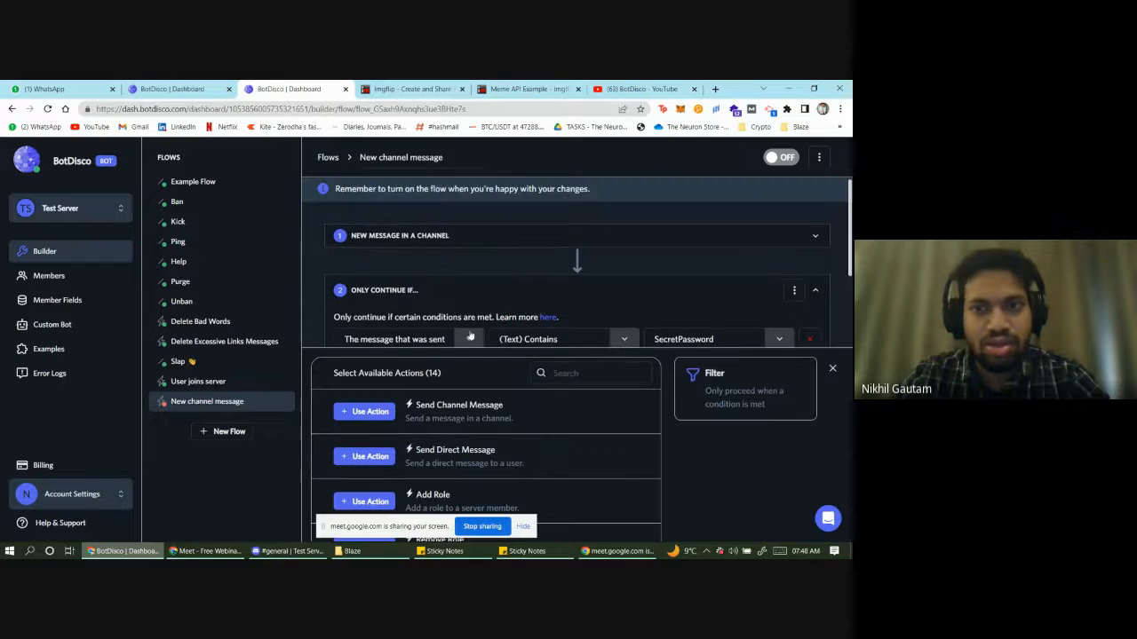
pyautogui.scroll(-1, 489, 318)
pyautogui.scroll(-2, 435, 425)
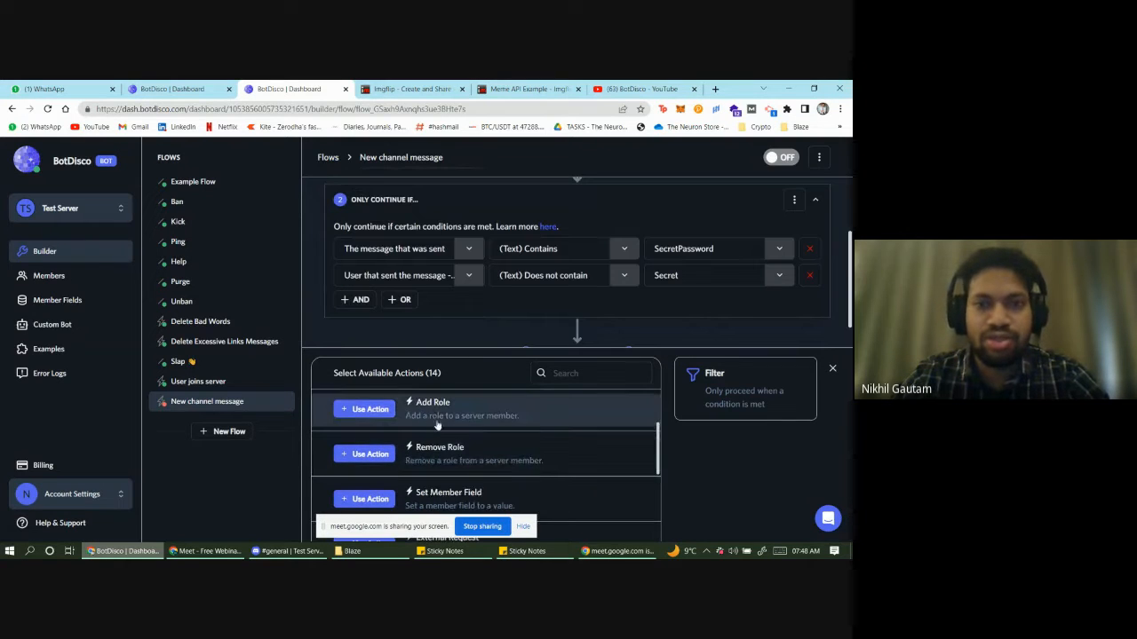
pyautogui.scroll(-2, 432, 448)
pyautogui.scroll(-5, 402, 467)
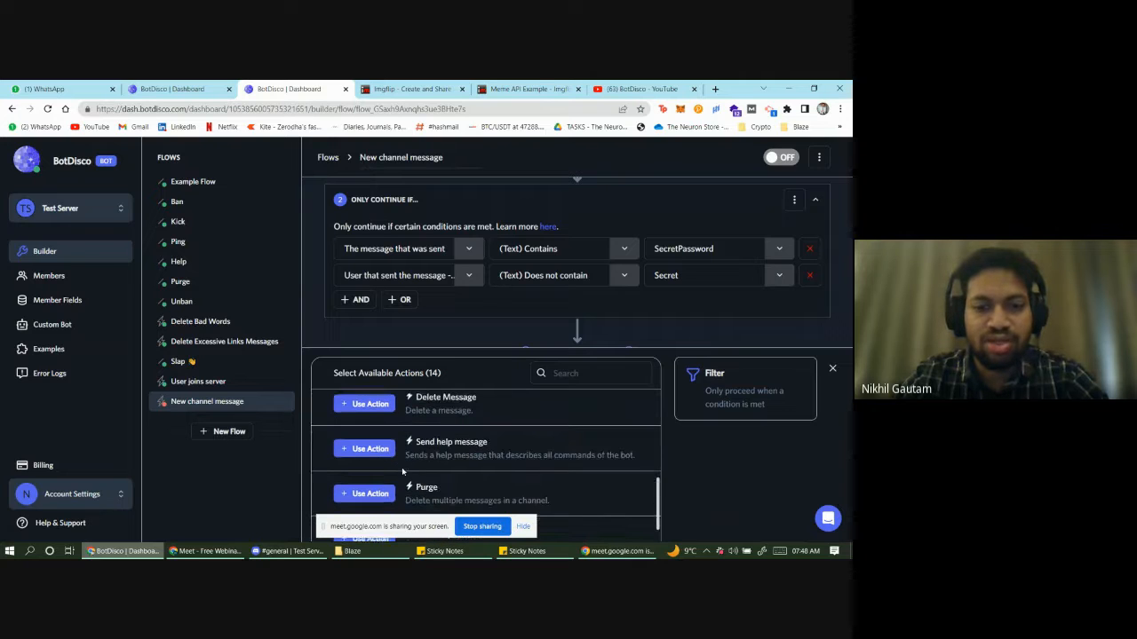
pyautogui.scroll(-1, 404, 490)
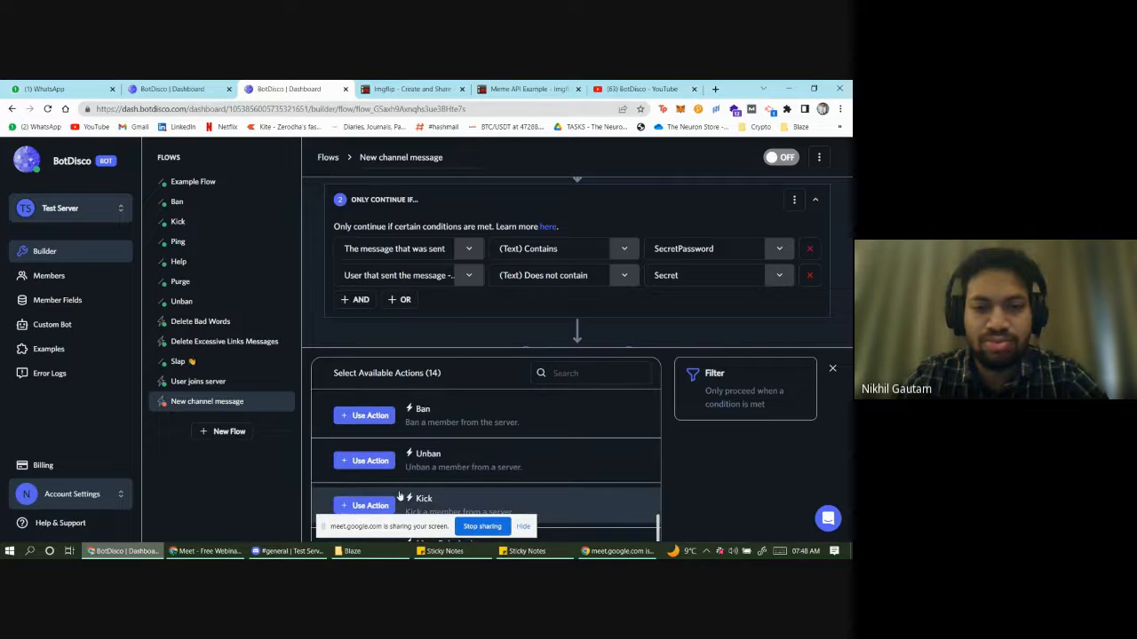
pyautogui.scroll(6, 399, 489)
pyautogui.scroll(2, 400, 487)
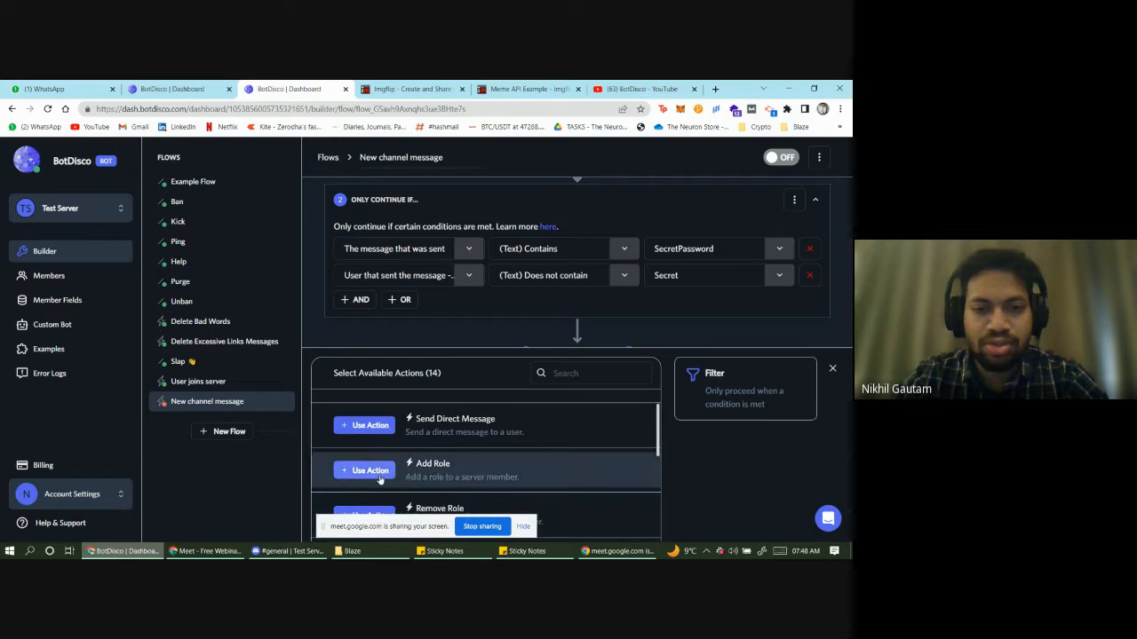
pyautogui.click(359, 468)
# - Set the Add Role step to give the Secret role to the message sender
pyautogui.click(420, 459)
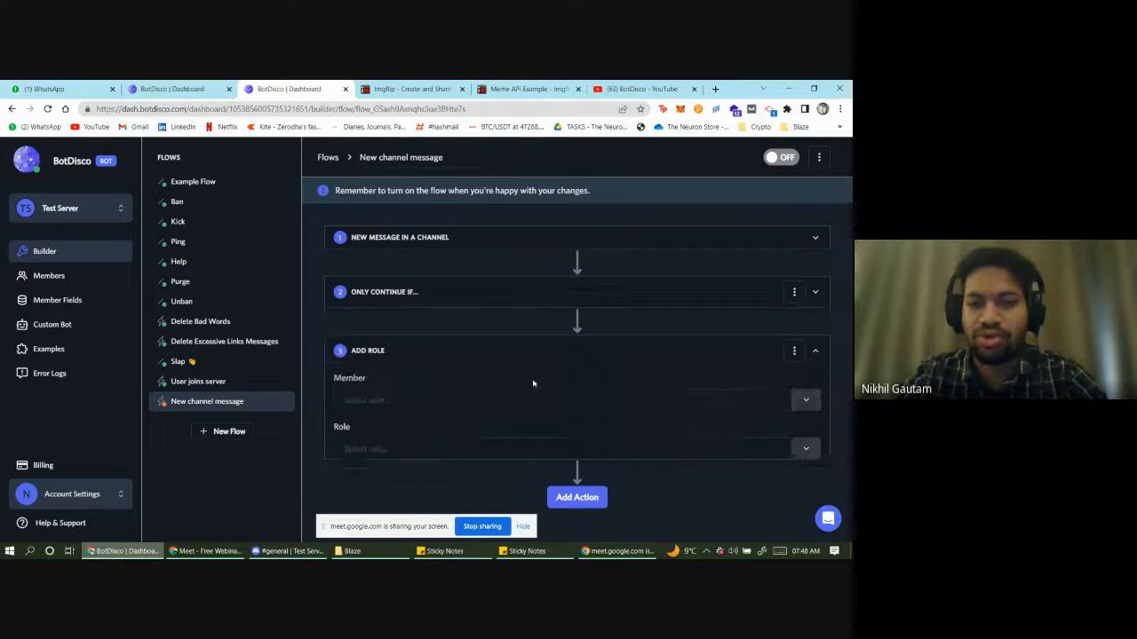
pyautogui.click(451, 402)
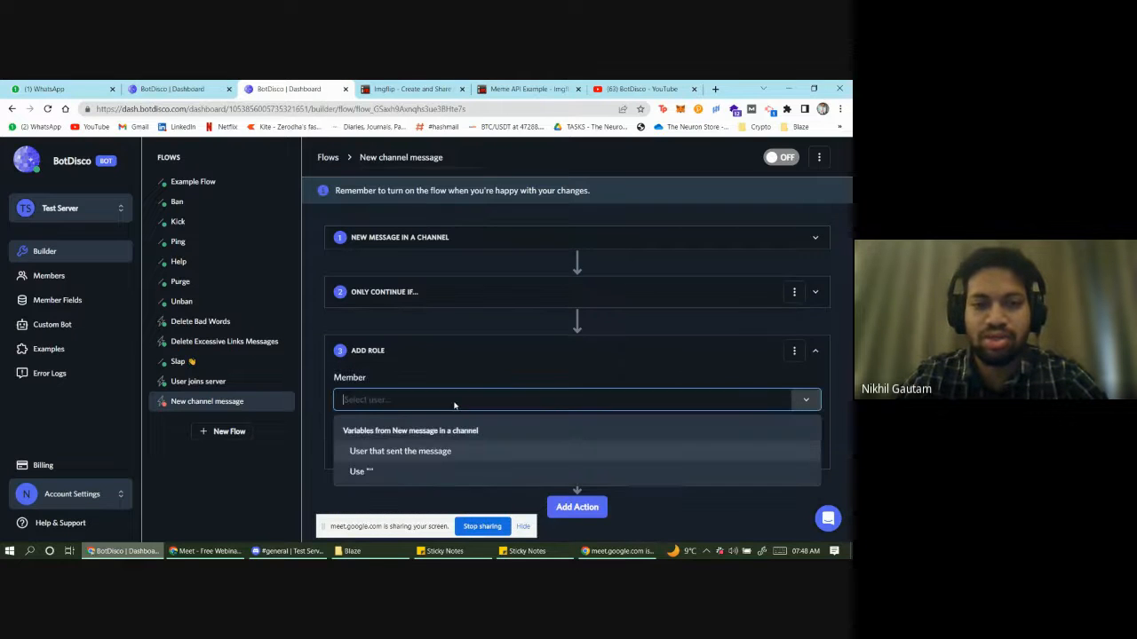
pyautogui.click(457, 455)
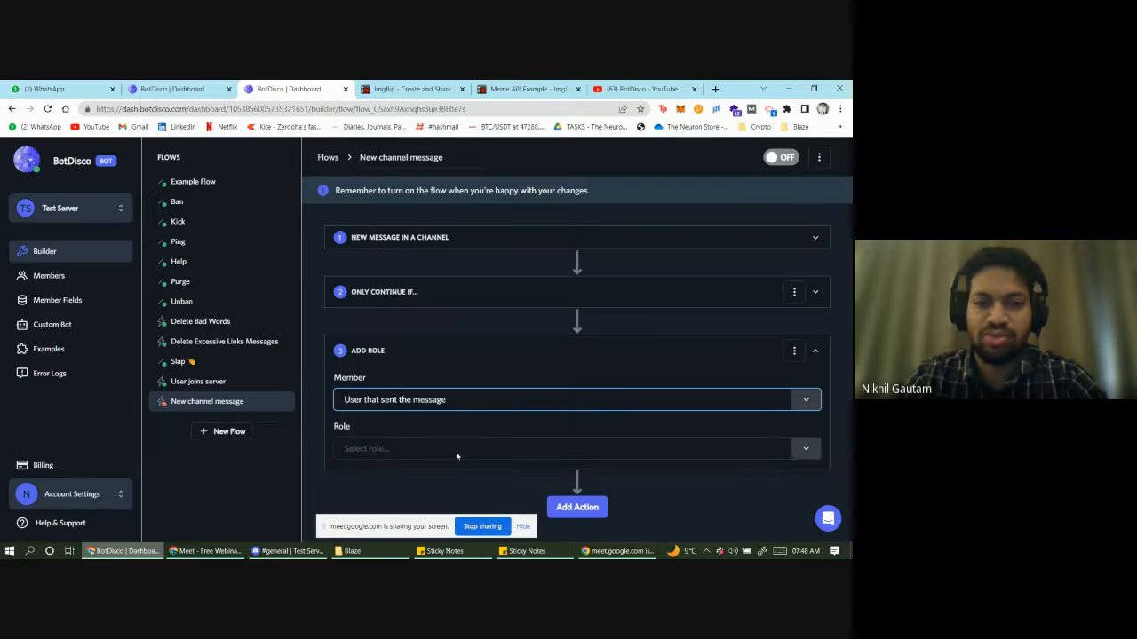
pyautogui.click(397, 455)
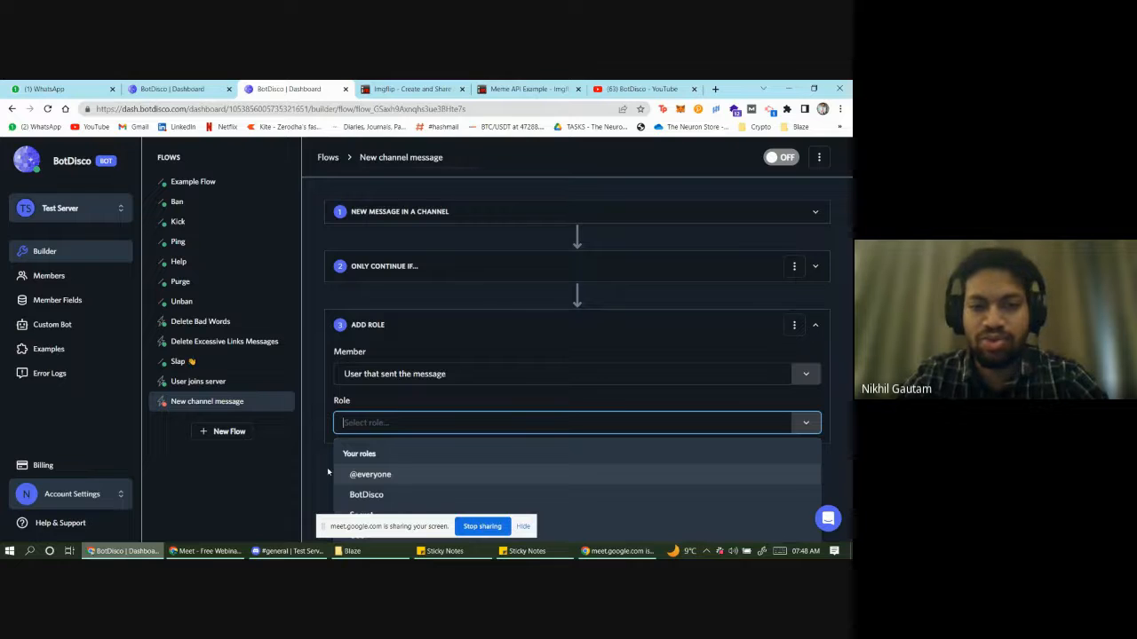
pyautogui.click(369, 515)
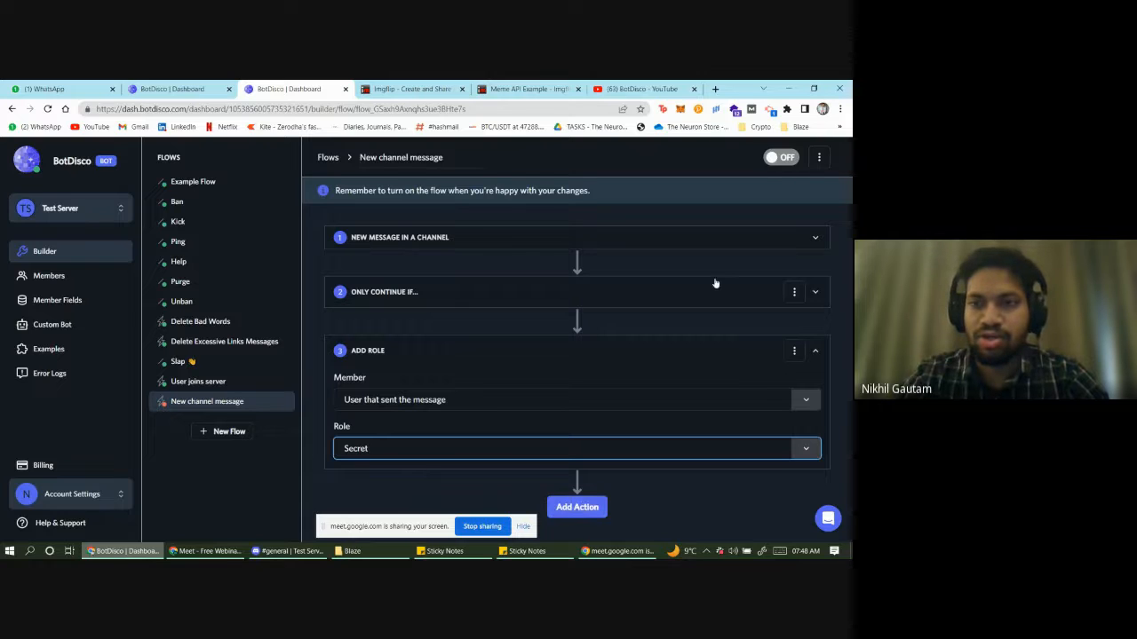
# - Add a Send Channel Message step that posts to the #general channel
pyautogui.click(579, 507)
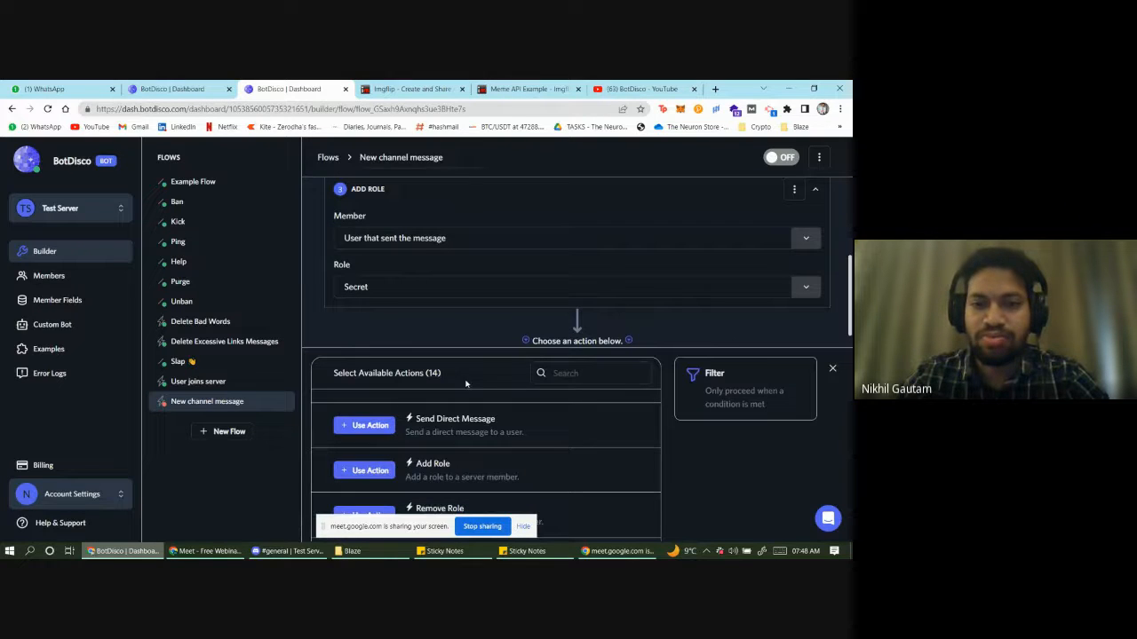
pyautogui.scroll(-1, 375, 444)
pyautogui.scroll(2, 373, 453)
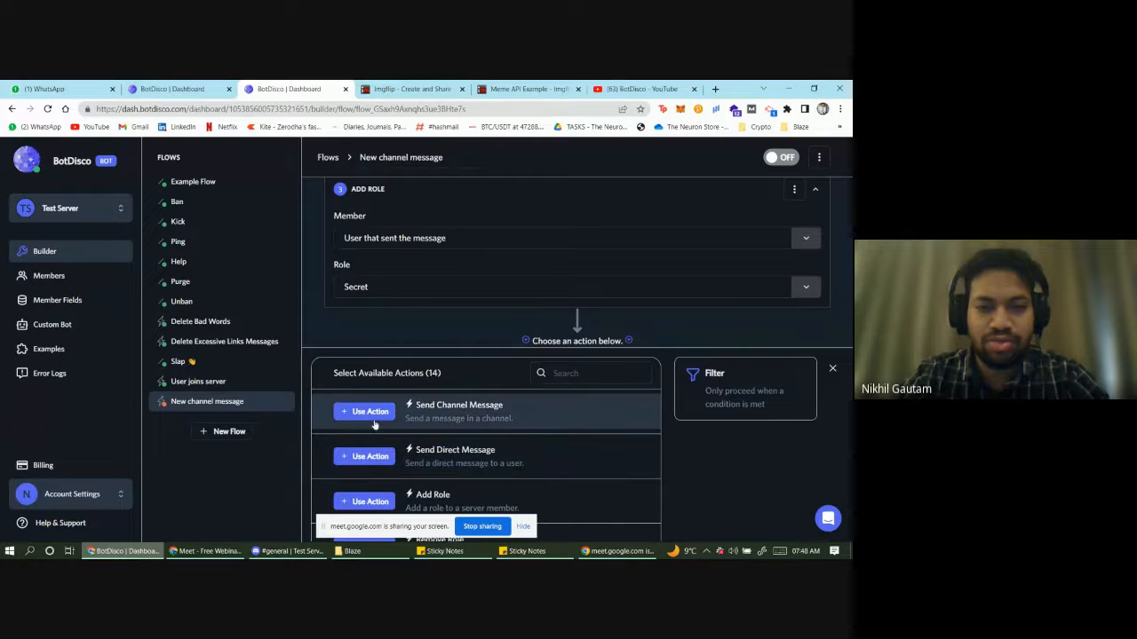
pyautogui.click(370, 412)
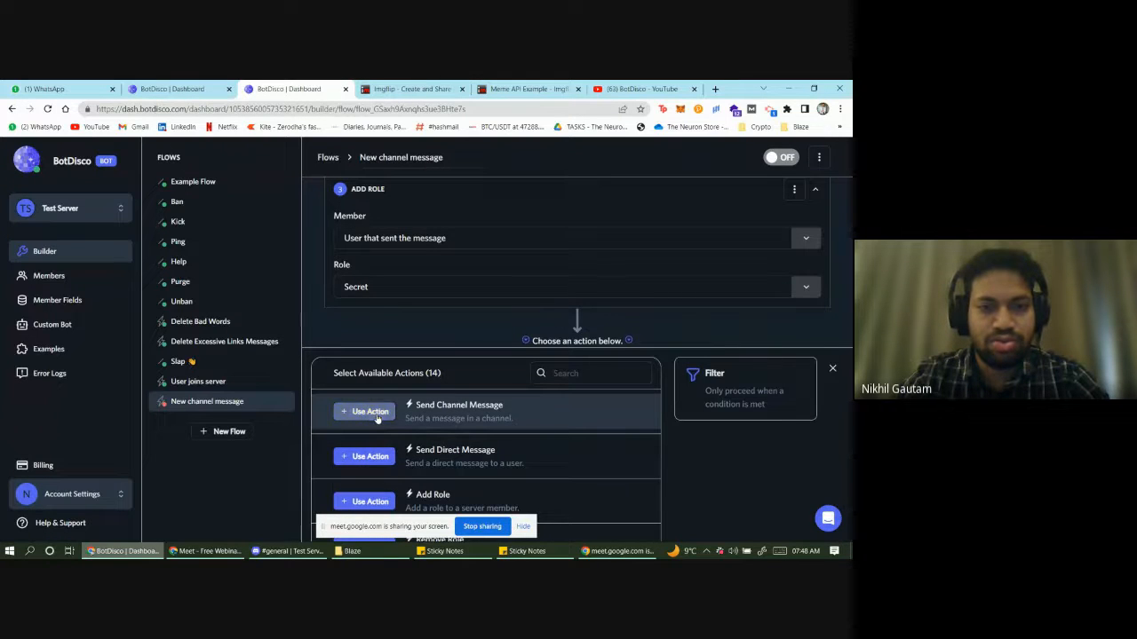
pyautogui.scroll(-3, 437, 373)
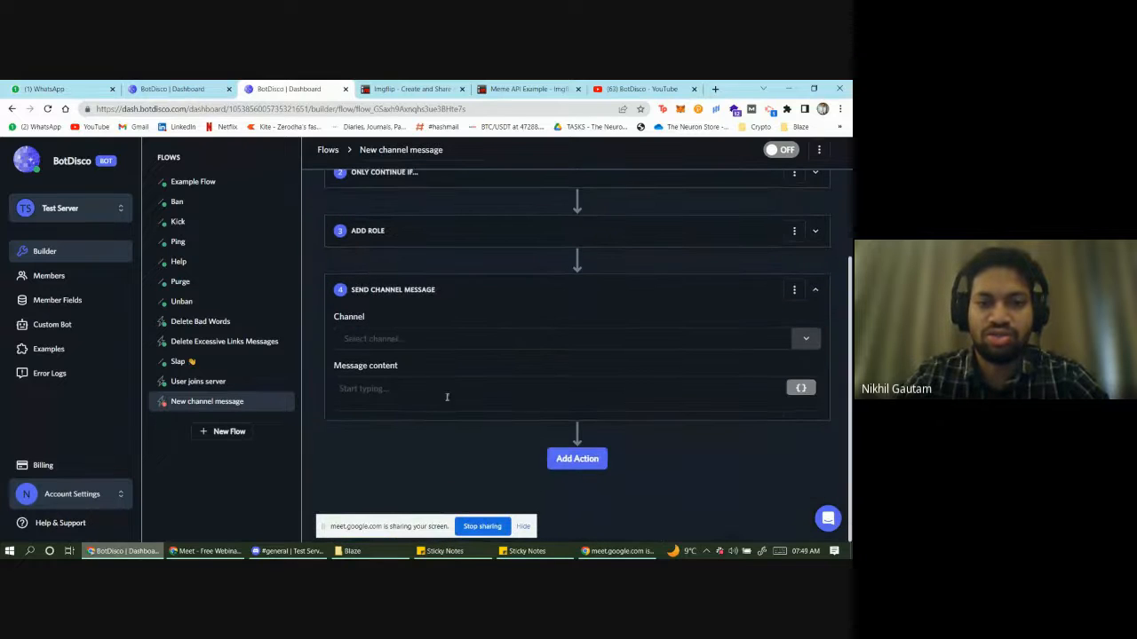
pyautogui.tripleClick(449, 358)
pyautogui.click(451, 350)
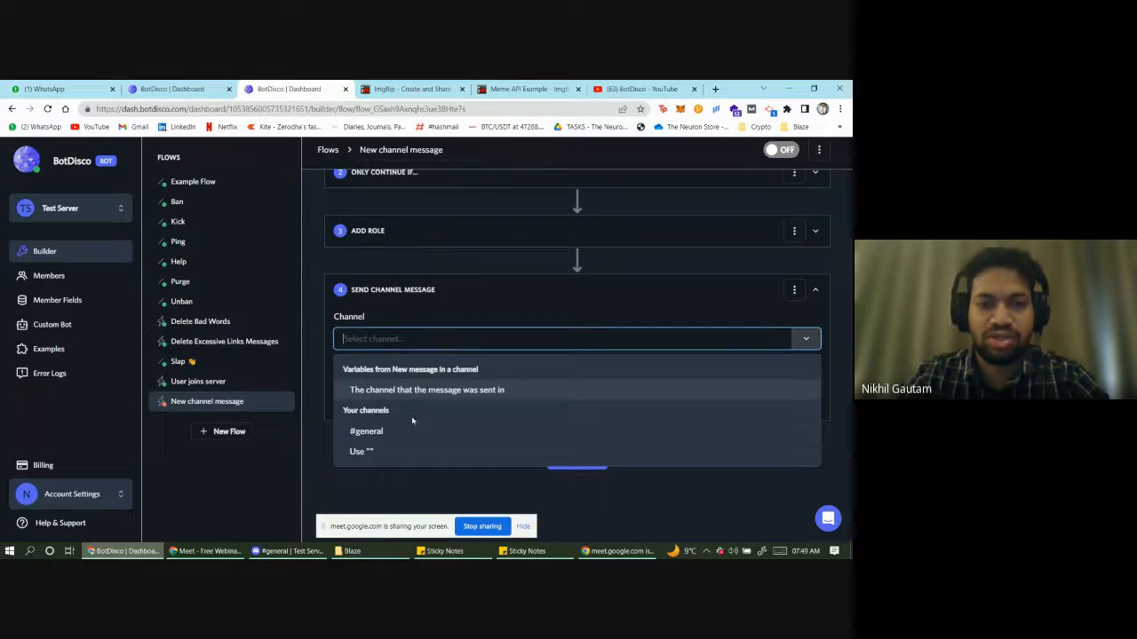
pyautogui.click(392, 439)
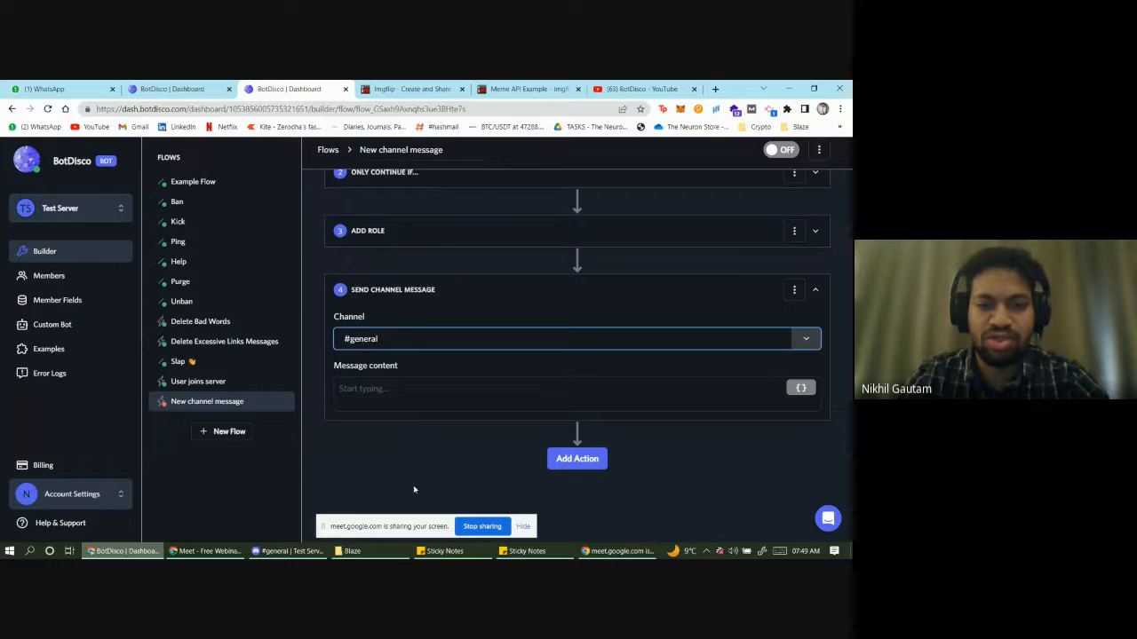
pyautogui.click(286, 551)
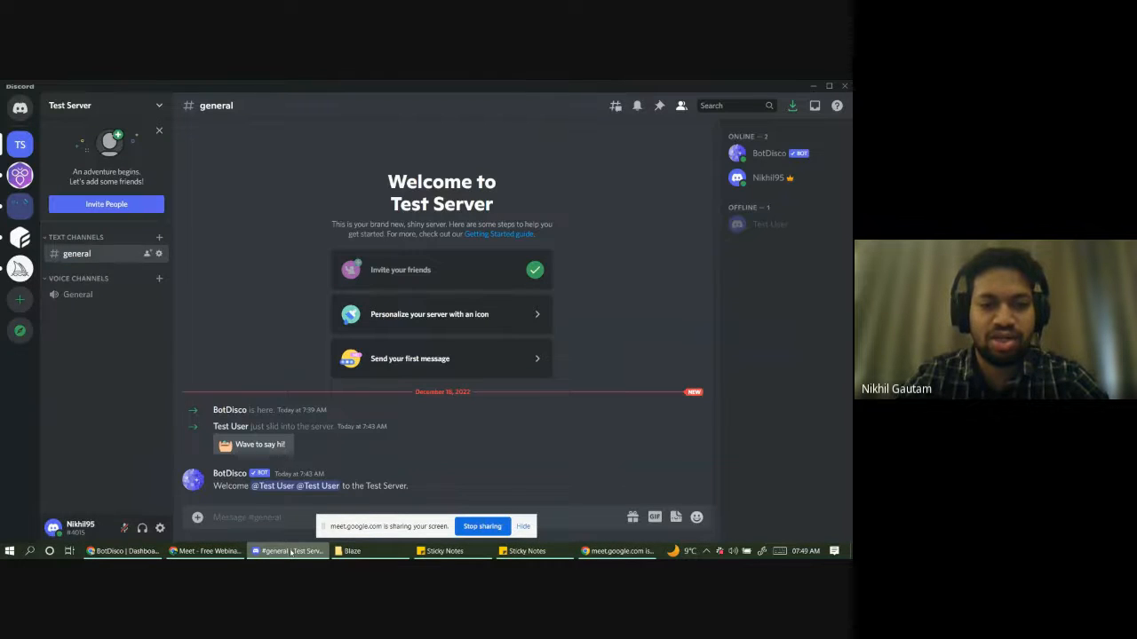
pyautogui.hotkey('alt', 'Tab')
# - Write the message as the sender's Display Name variable followed by 'is assigned a Secret Role.'
pyautogui.click(732, 407)
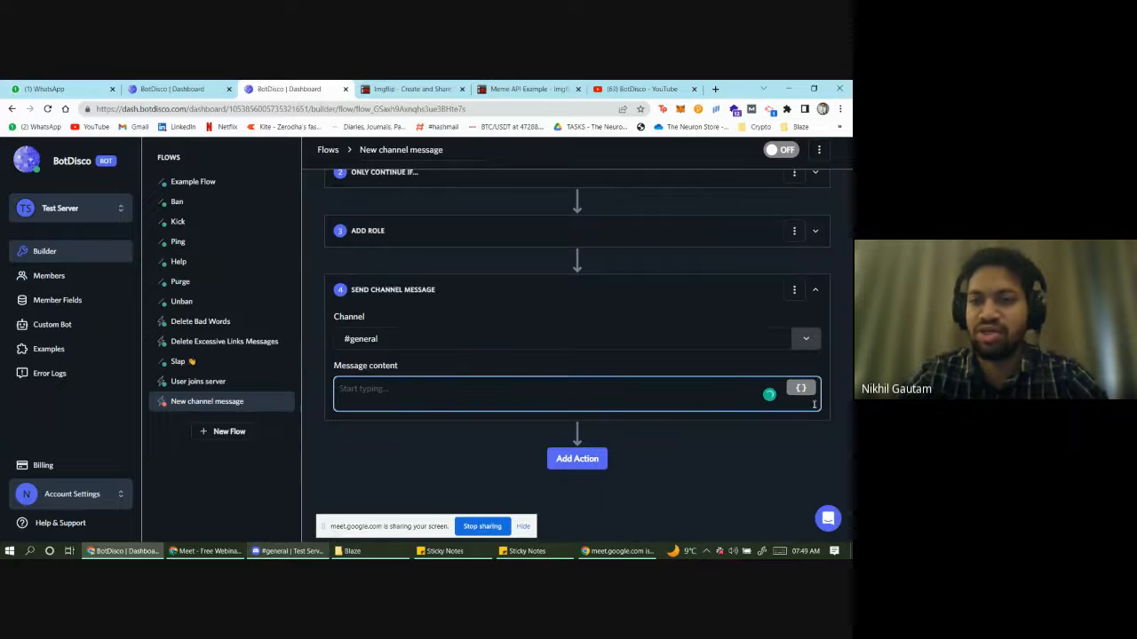
pyautogui.click(800, 388)
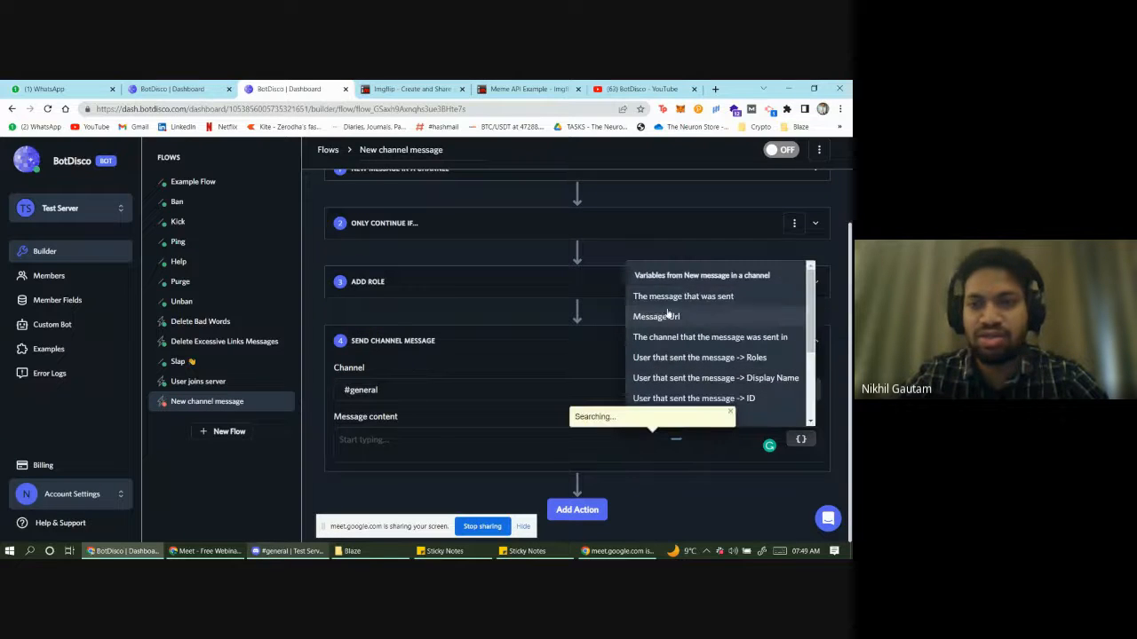
pyautogui.click(780, 382)
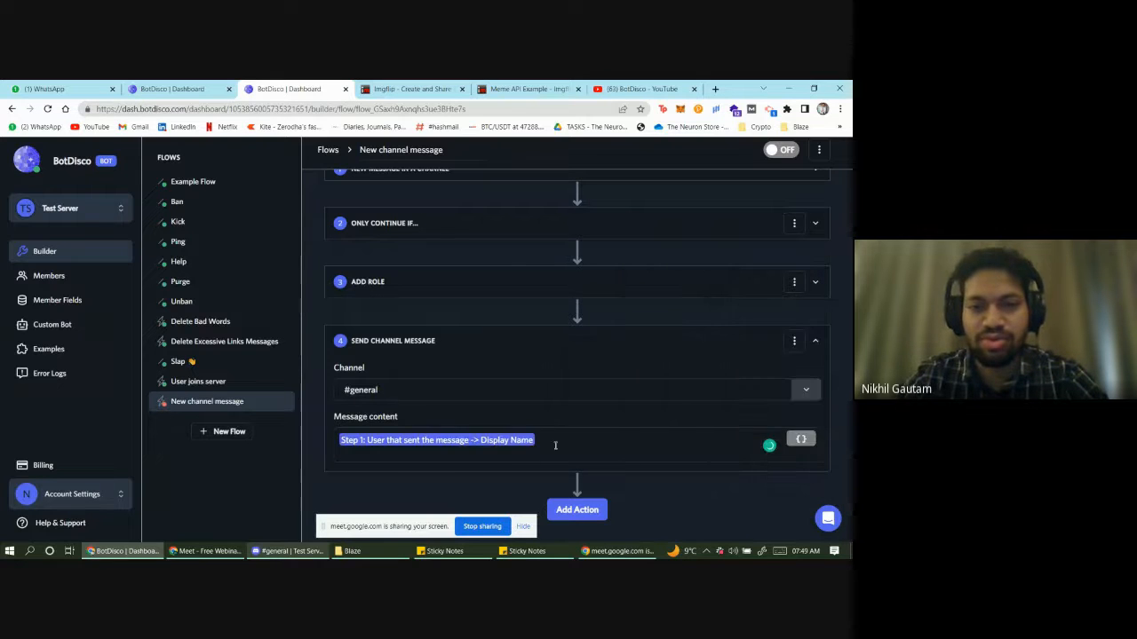
pyautogui.click(555, 446)
pyautogui.write('is ass')
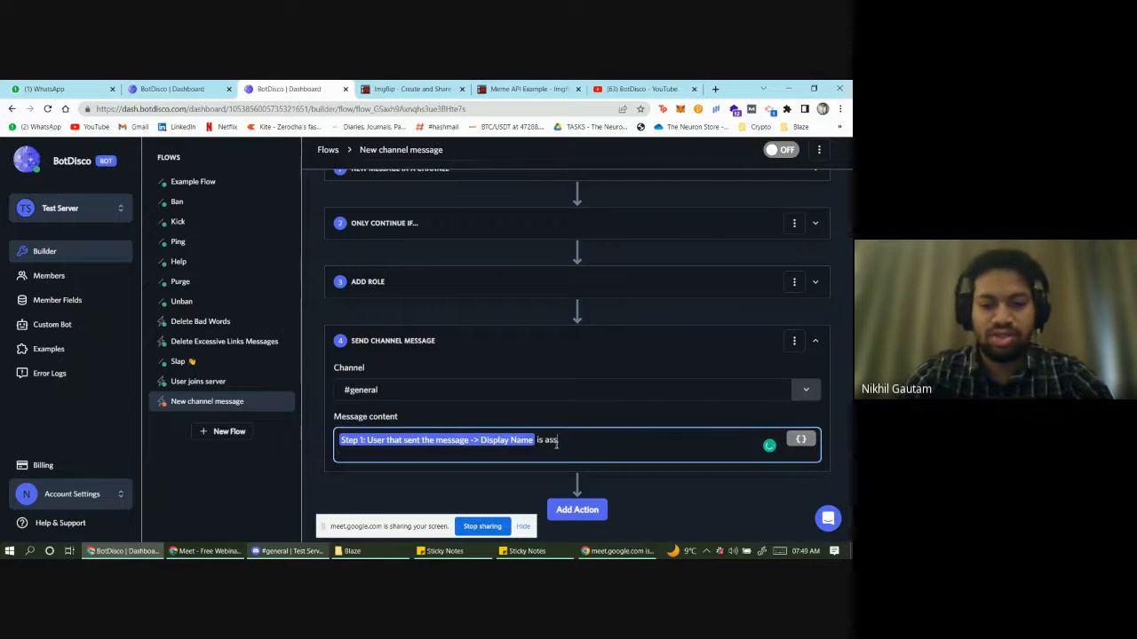
pyautogui.write('igned a')
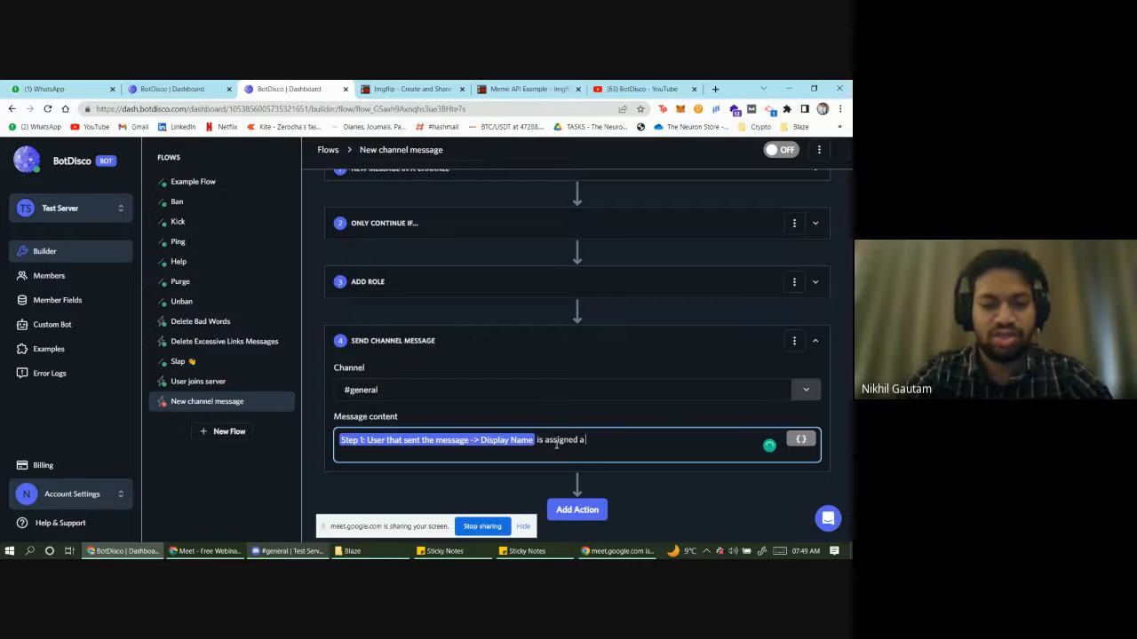
pyautogui.write(' Secret')
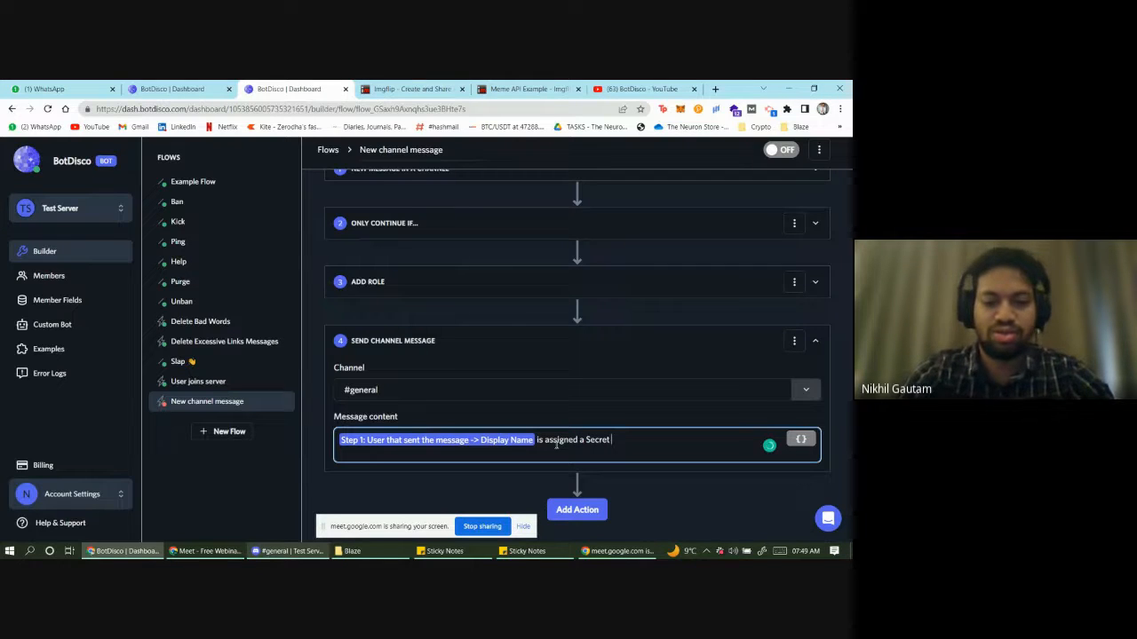
pyautogui.press('BackSpace')
pyautogui.press('BackSpace')
pyautogui.press('BackSpace')
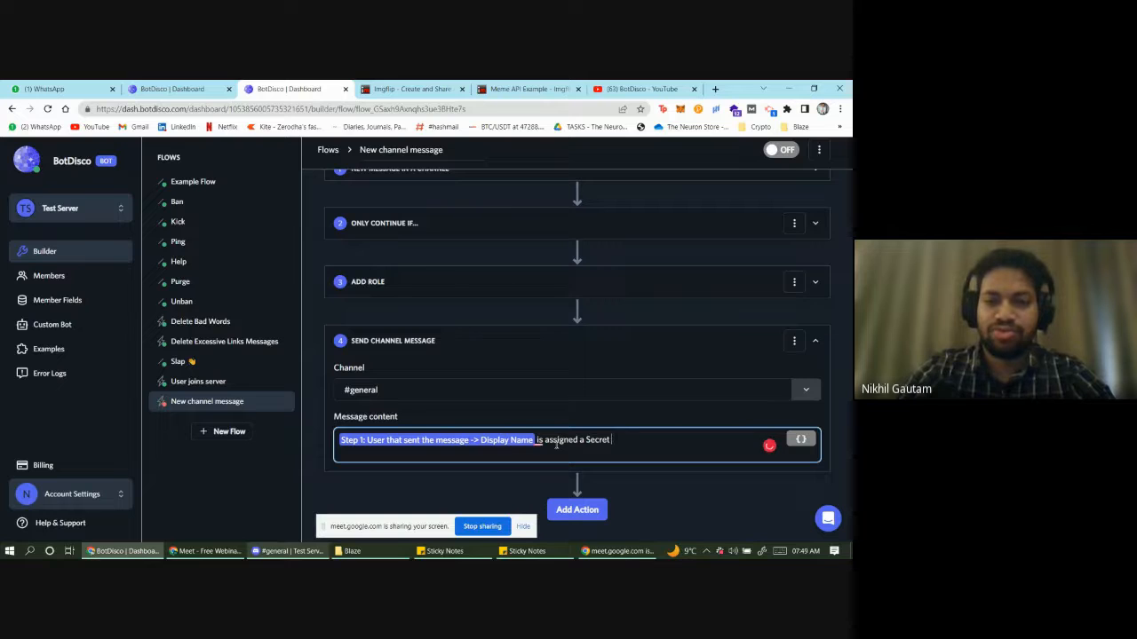
pyautogui.write('R')
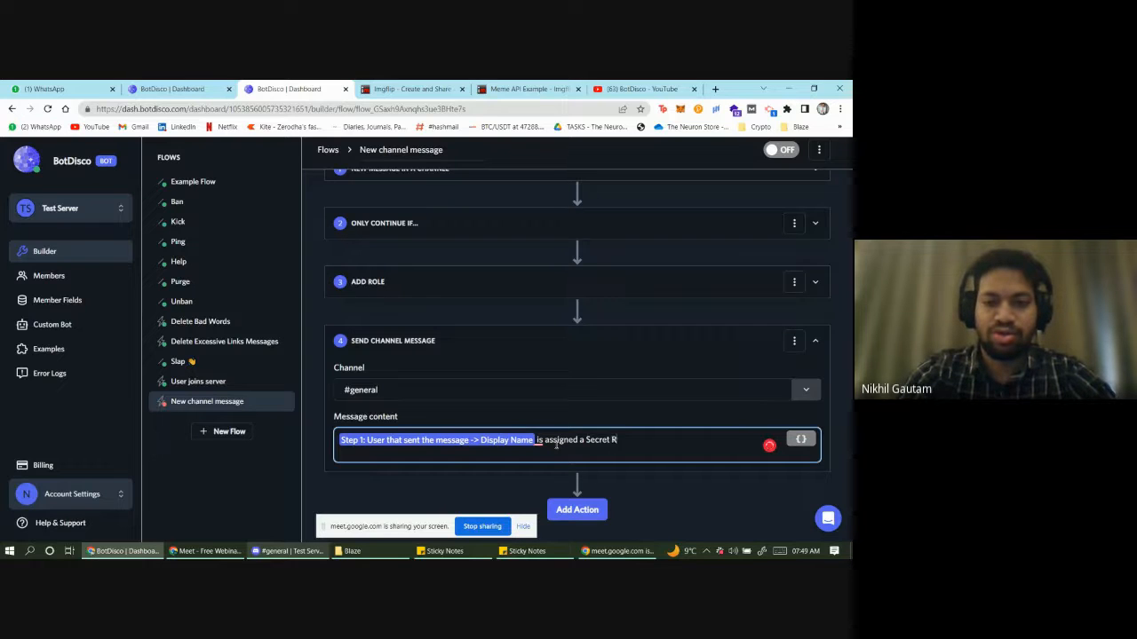
pyautogui.write('Ole')
pyautogui.write('ole.')
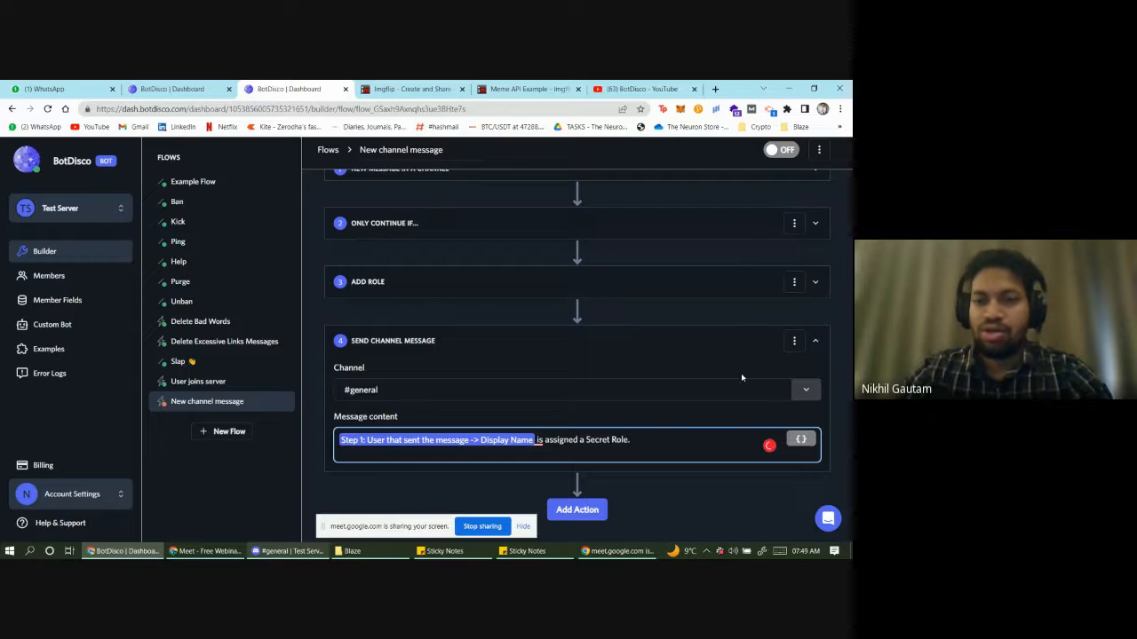
# - Turn the flow ON and review its trigger, two conditions, role-adding and channel message steps
pyautogui.click(778, 157)
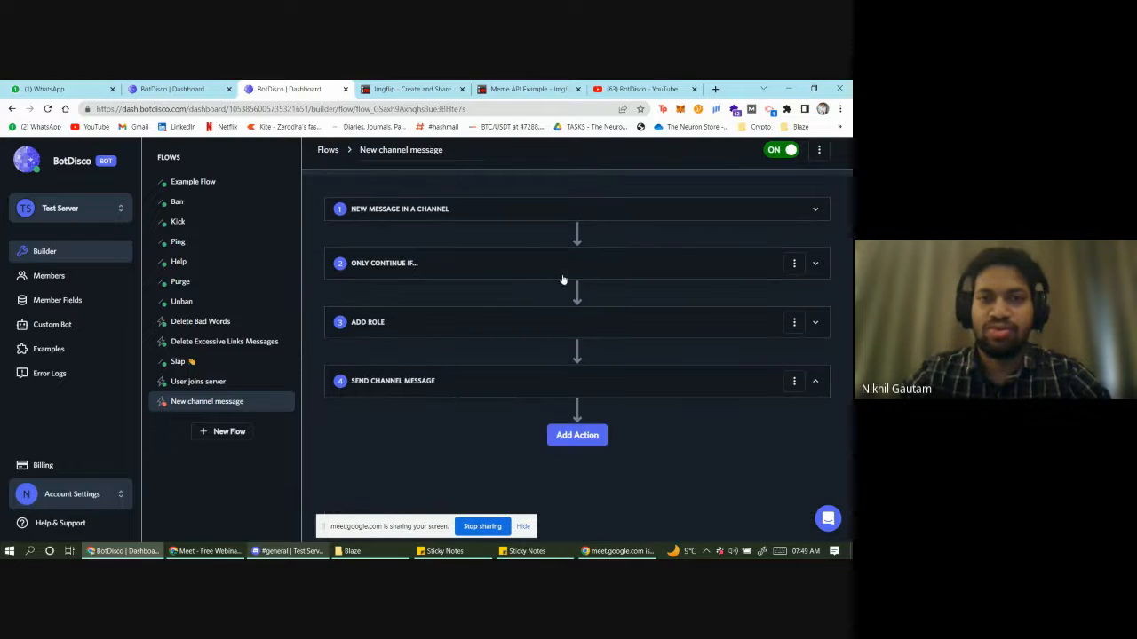
pyautogui.click(454, 212)
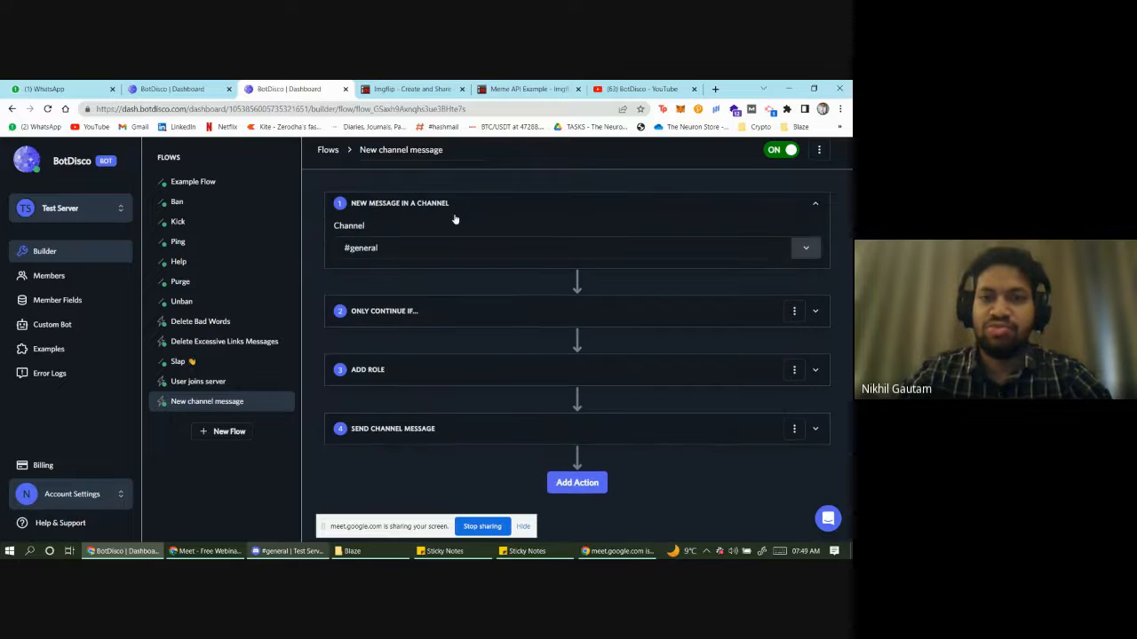
pyautogui.click(422, 317)
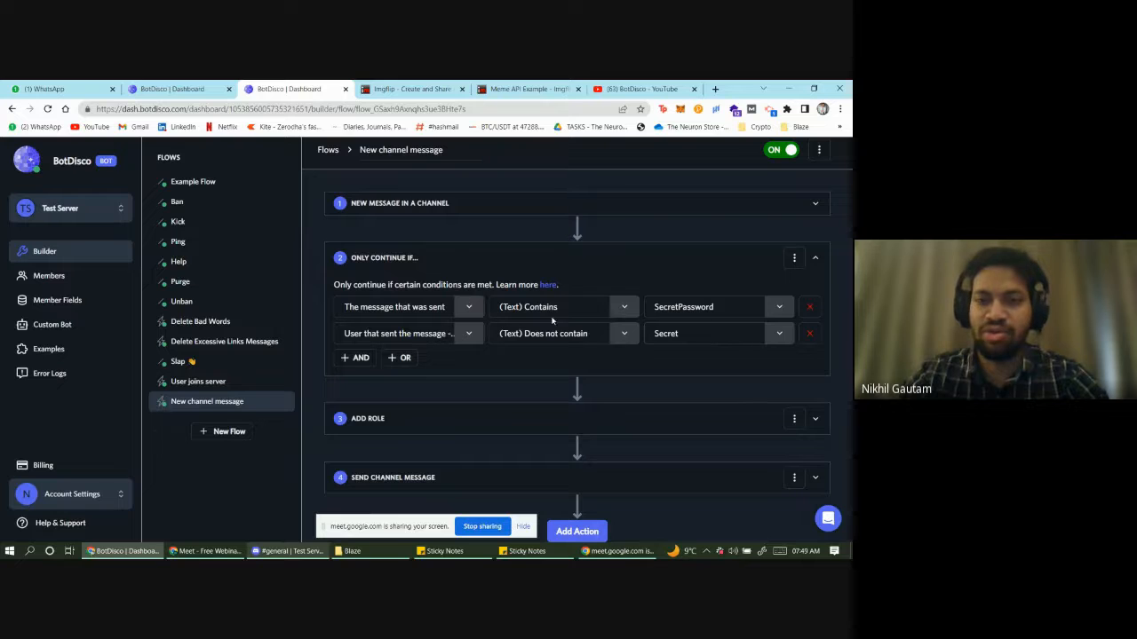
pyautogui.click(461, 423)
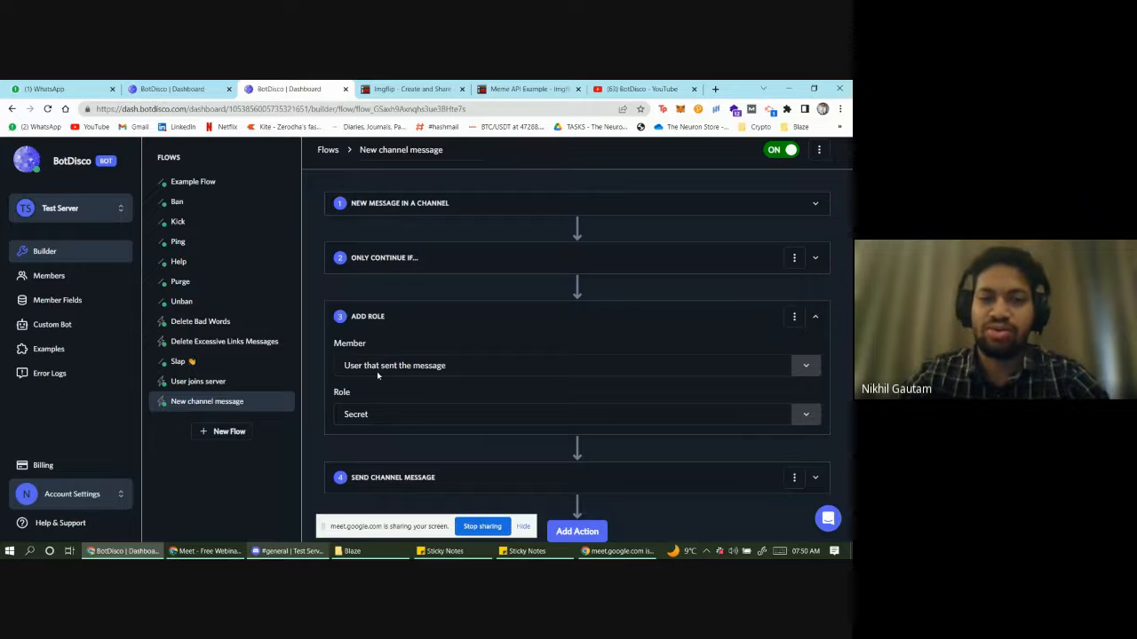
pyautogui.scroll(-1, 453, 449)
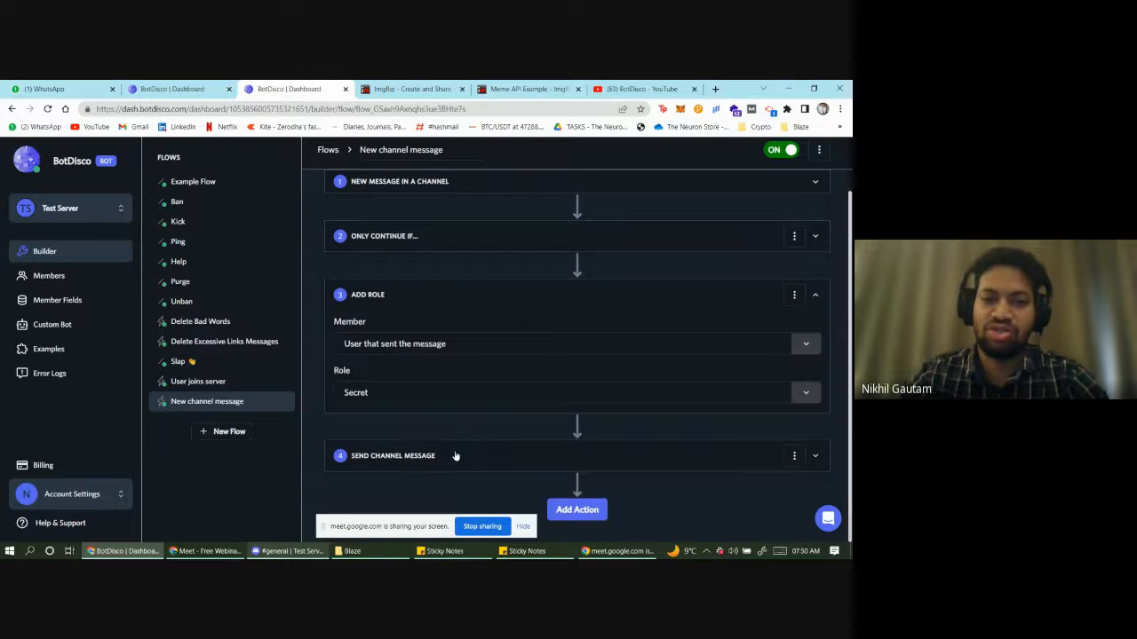
pyautogui.click(456, 455)
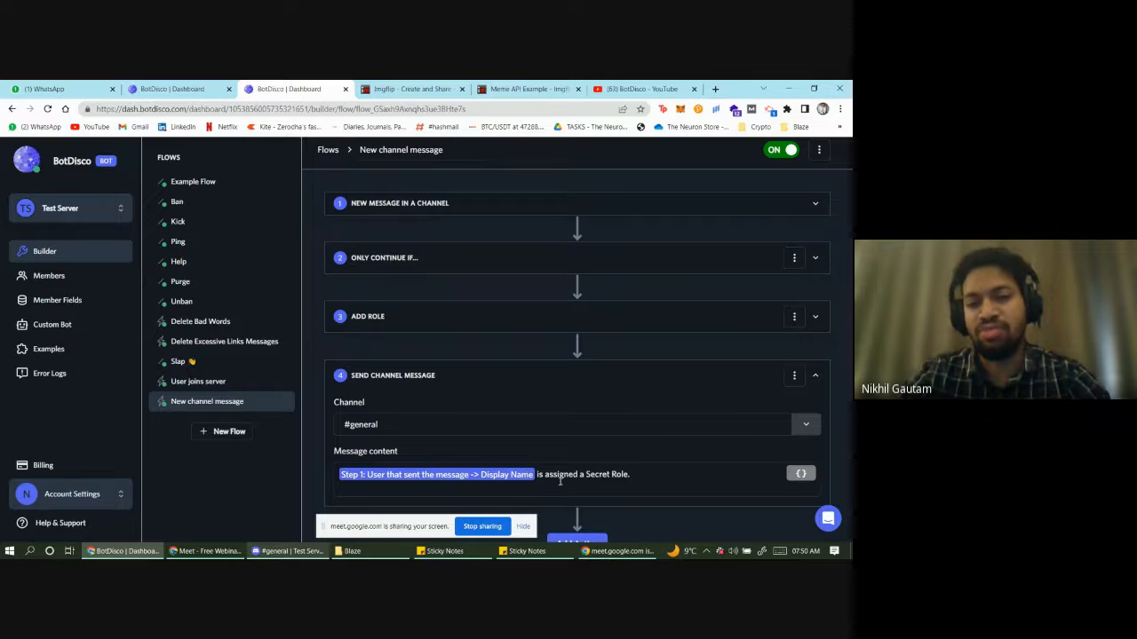
pyautogui.scroll(-2, 667, 501)
pyautogui.scroll(2, 634, 483)
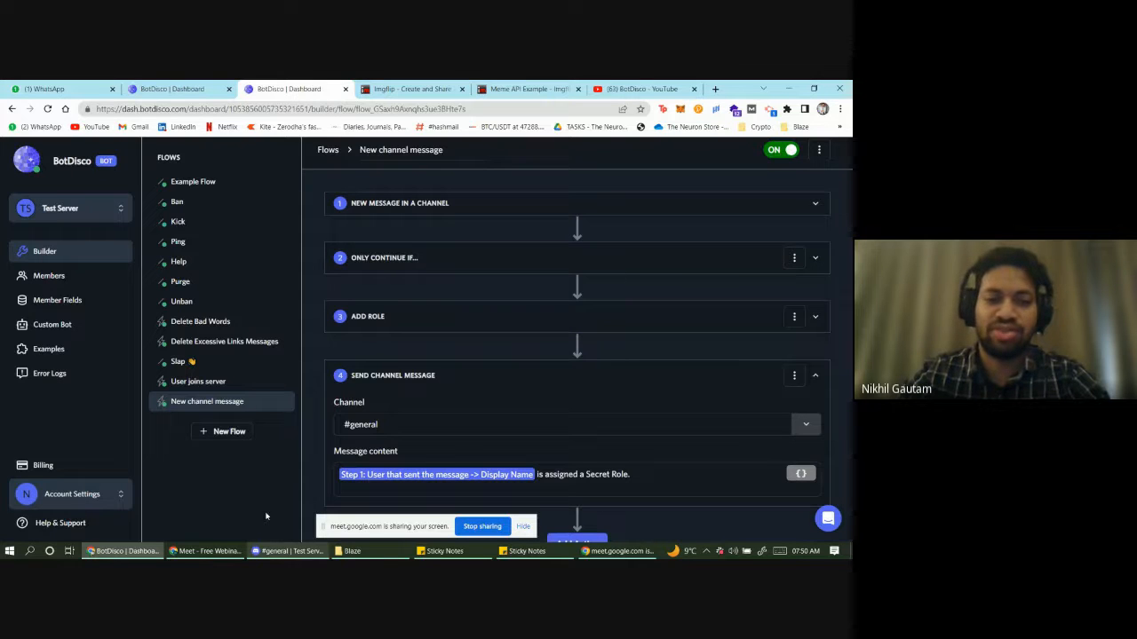
pyautogui.click(305, 553)
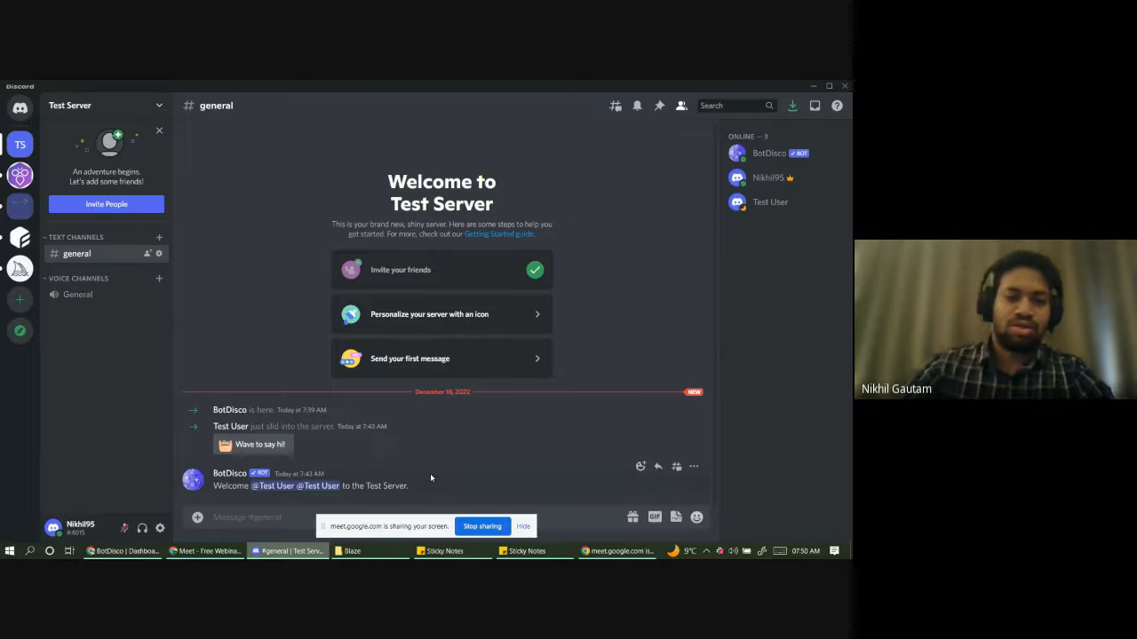
pyautogui.press('shift')
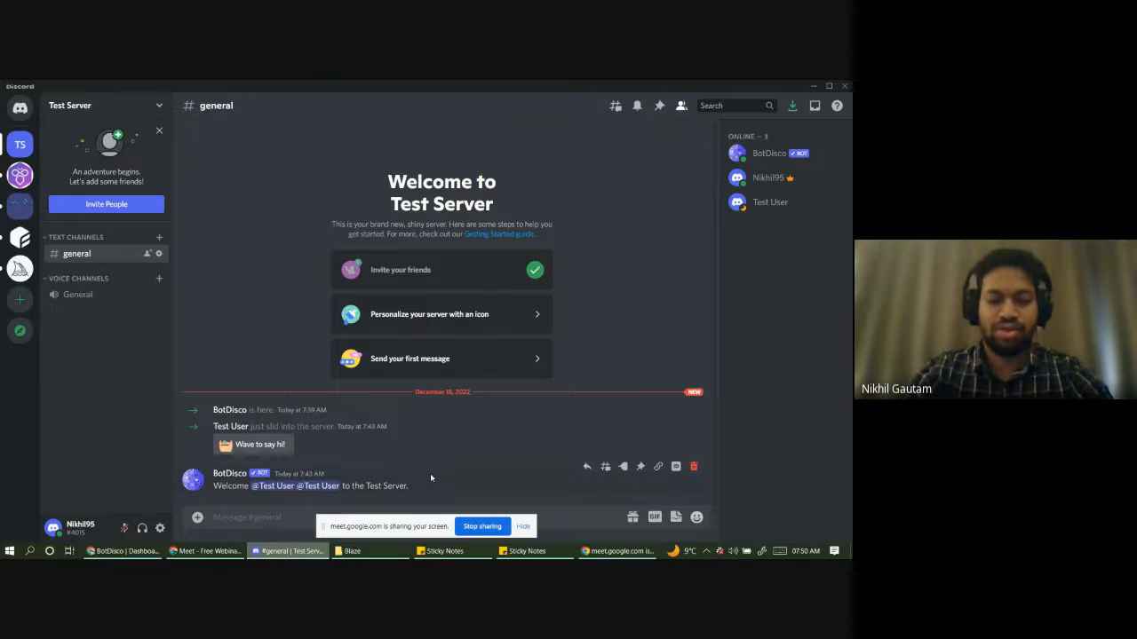
pyautogui.write('Secre')
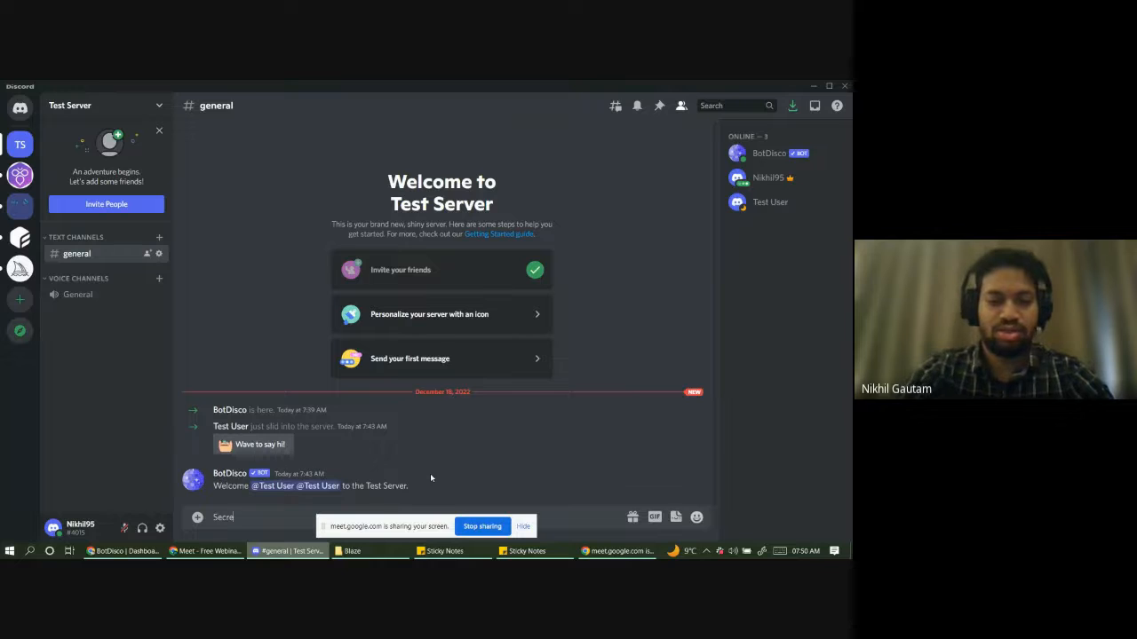
pyautogui.write('tPass')
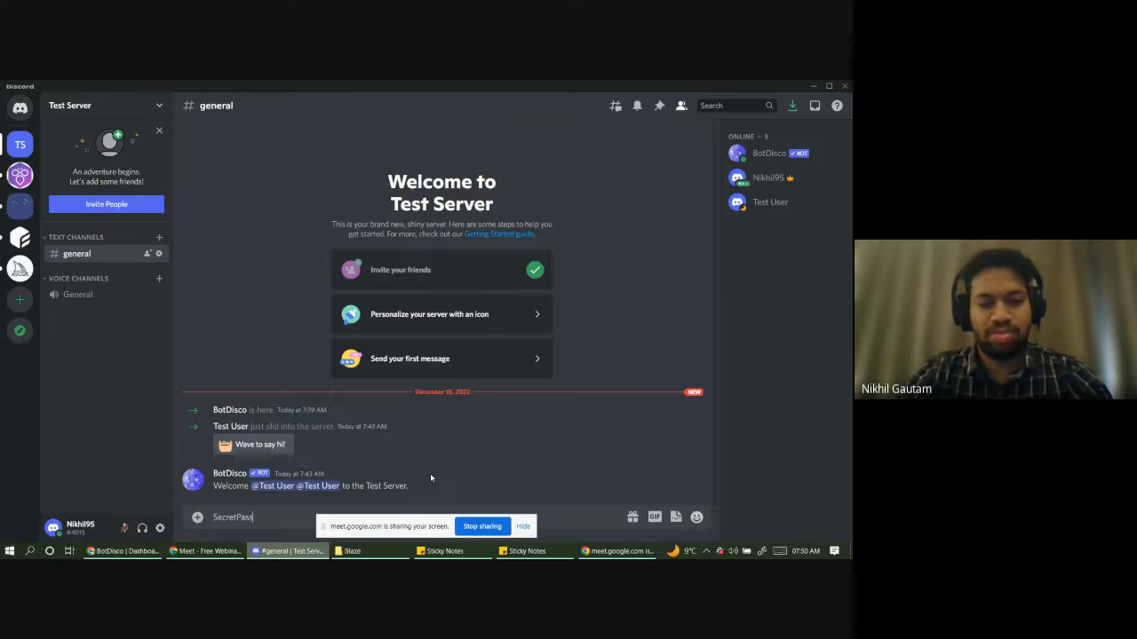
pyautogui.write('word')
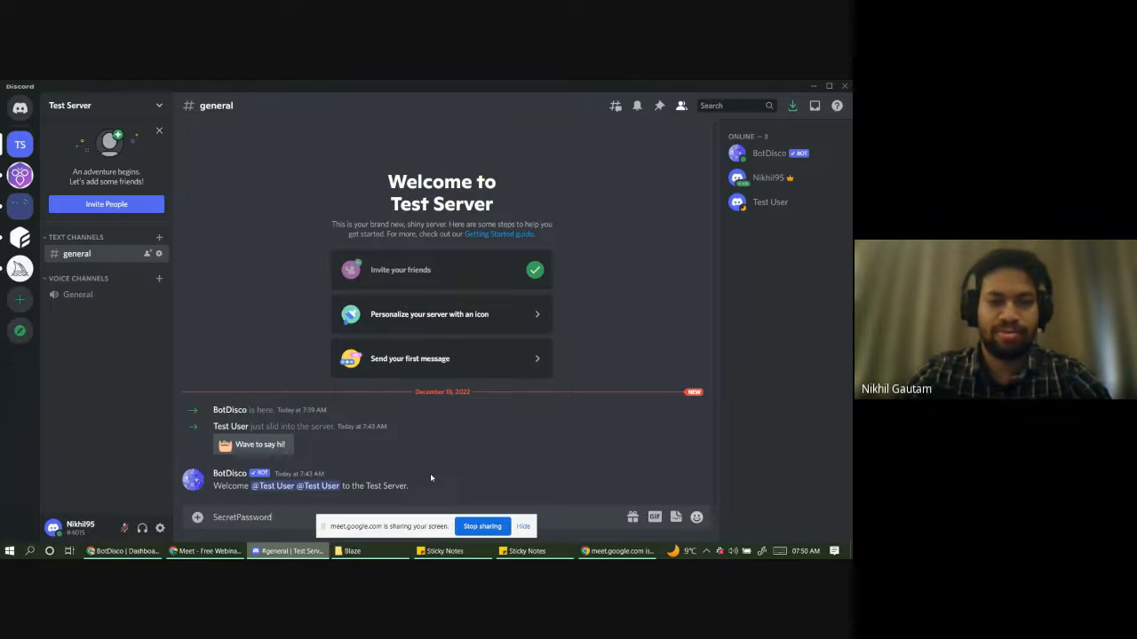
pyautogui.press('Return')
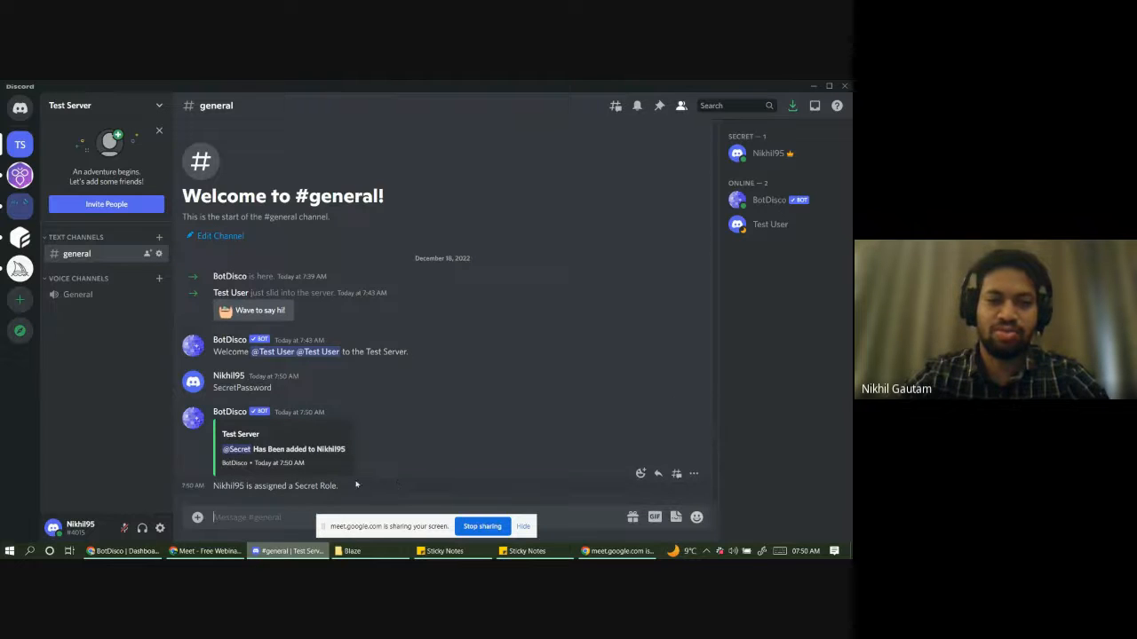
pyautogui.click(759, 162)
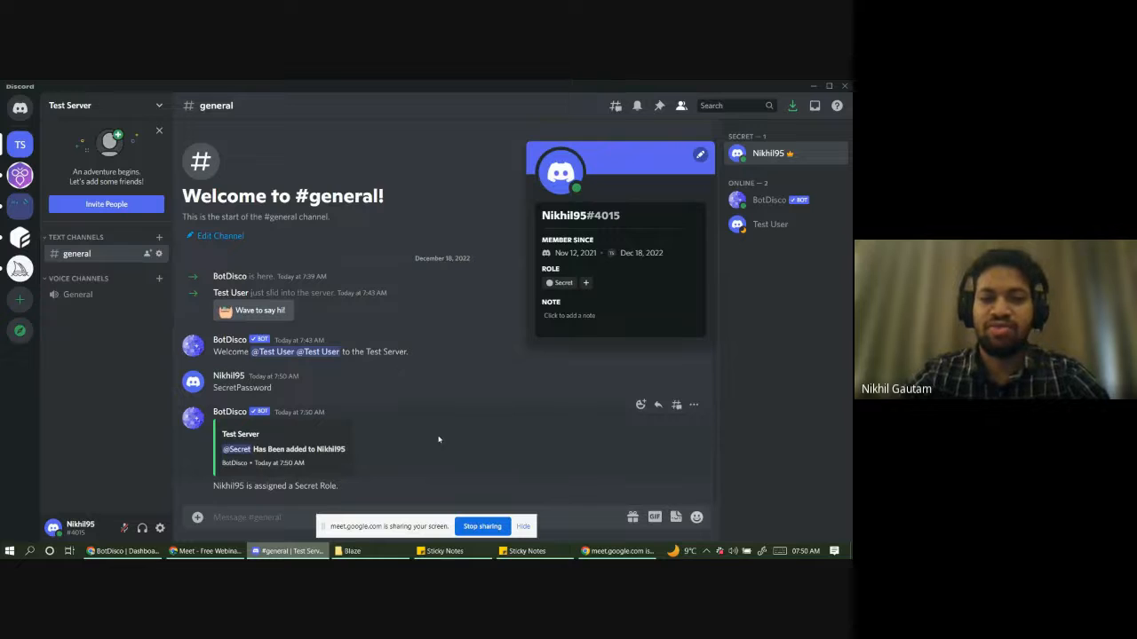
pyautogui.click(728, 268)
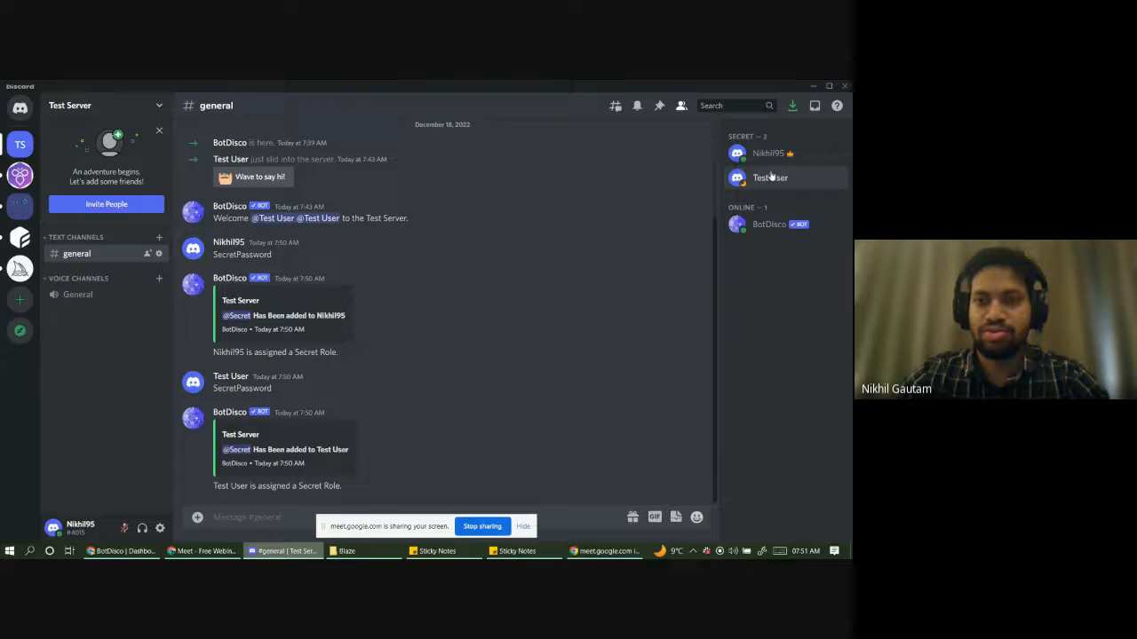
pyautogui.click(771, 176)
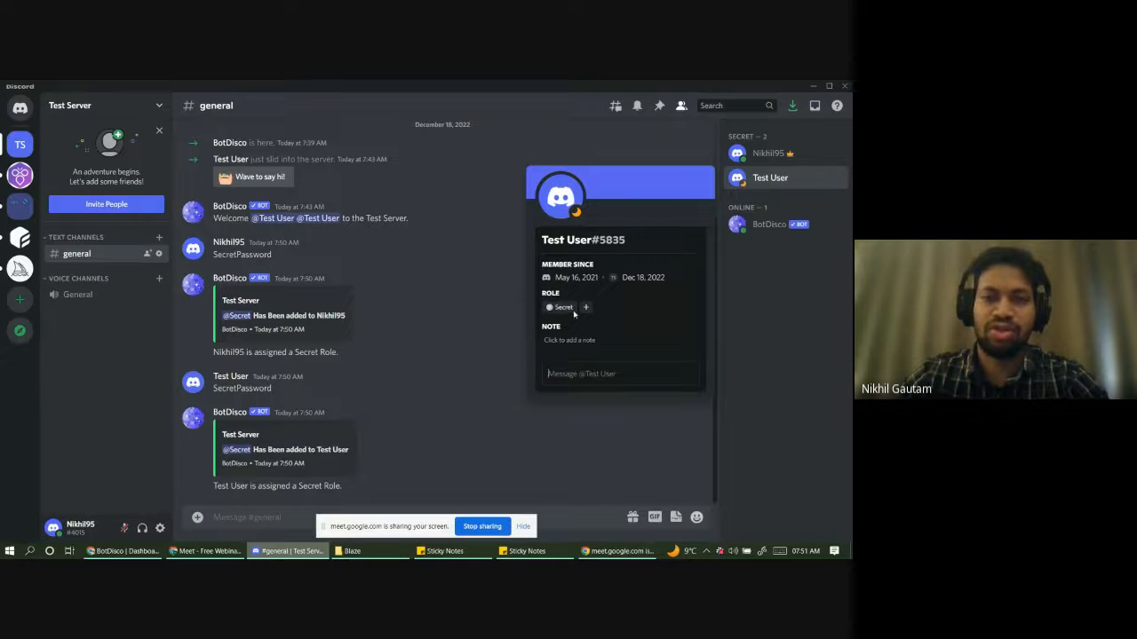
pyautogui.click(457, 386)
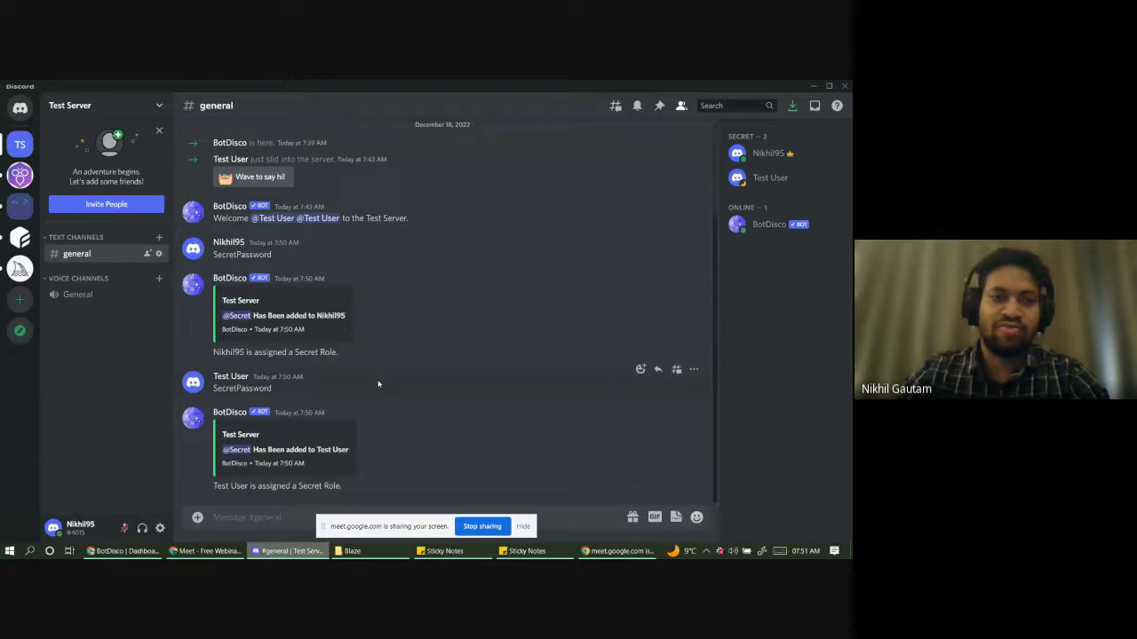
pyautogui.scroll(2, 377, 380)
pyautogui.scroll(-2, 374, 378)
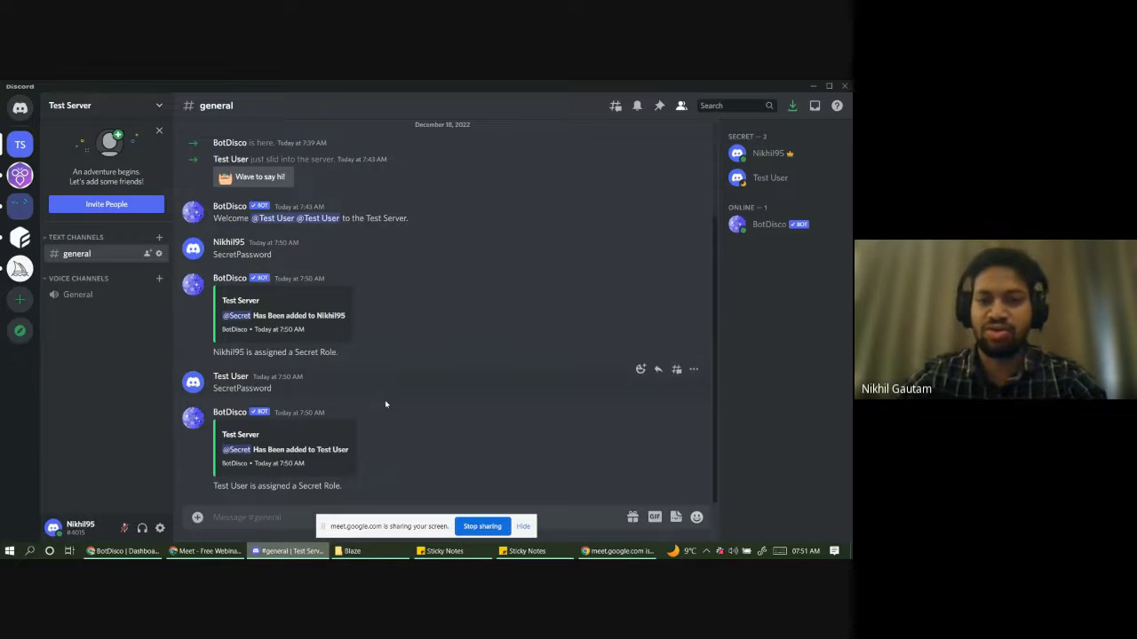
pyautogui.scroll(2, 384, 416)
pyautogui.scroll(-2, 385, 421)
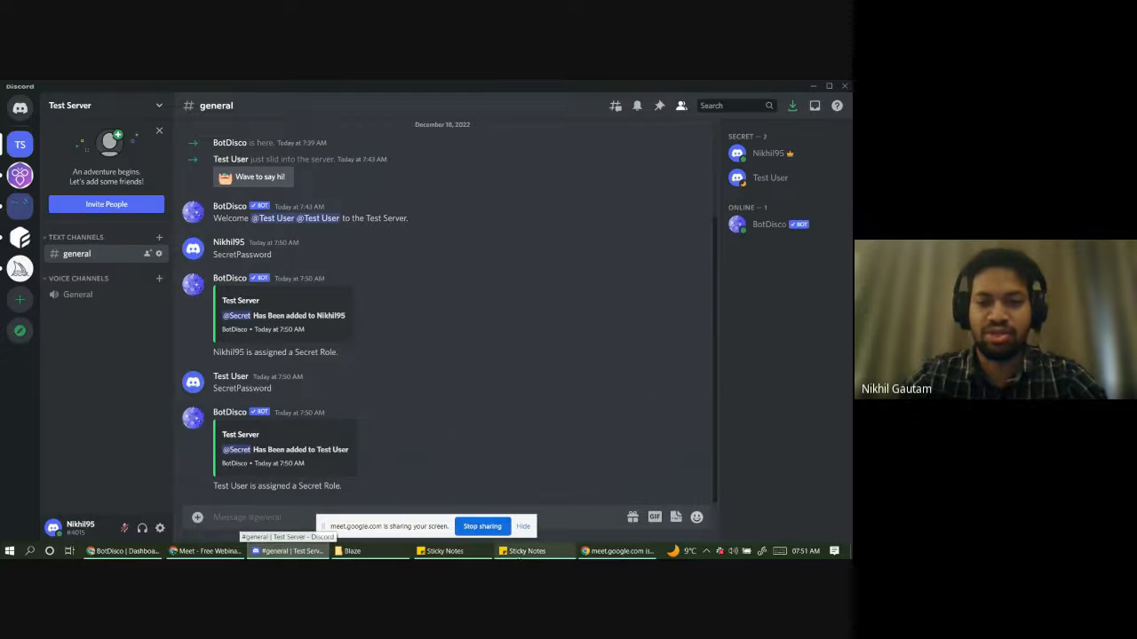
pyautogui.click(524, 550)
pyautogui.doubleClick(489, 289)
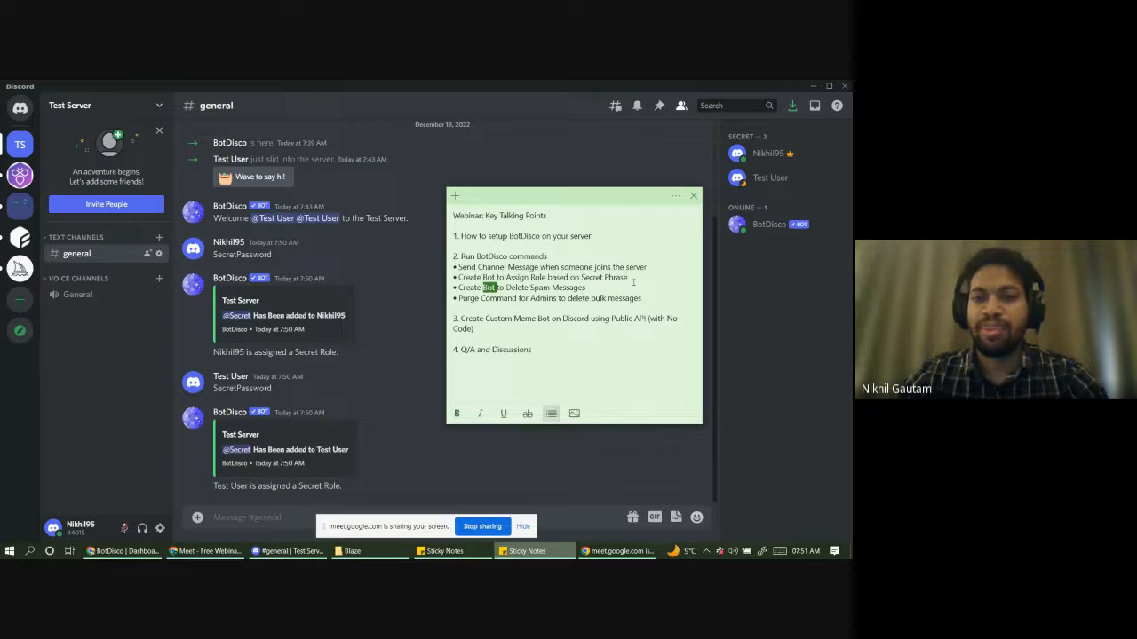
pyautogui.moveTo(628, 277); pyautogui.dragTo(582, 277)
pyautogui.moveTo(571, 278); pyautogui.dragTo(463, 274)
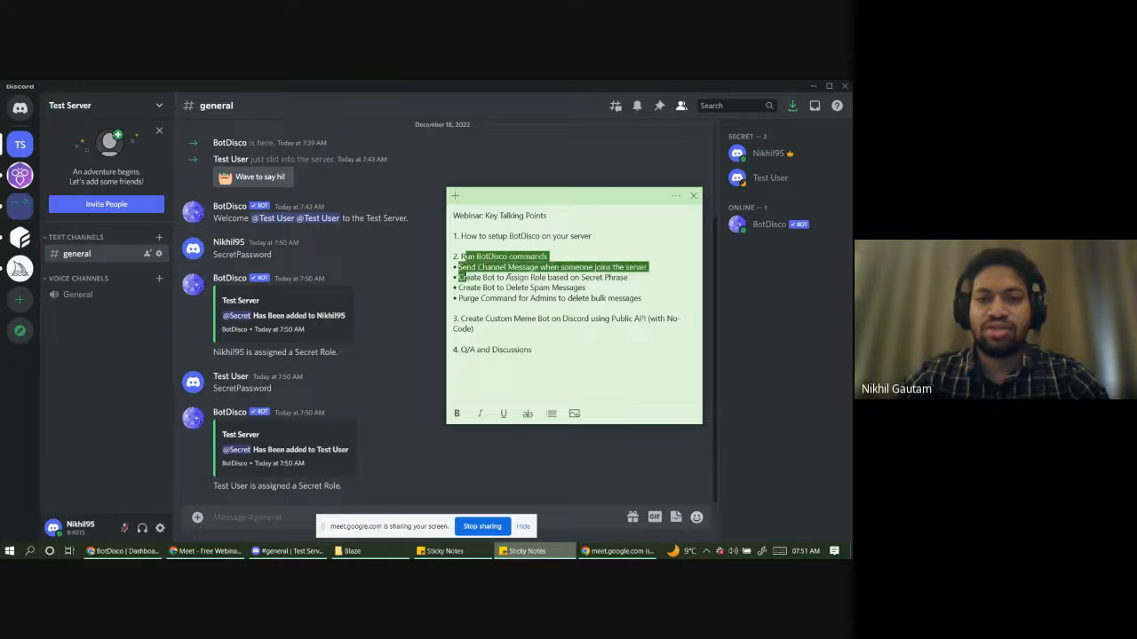
pyautogui.click(525, 277)
pyautogui.moveTo(629, 277); pyautogui.dragTo(473, 278)
pyautogui.click(463, 276)
pyautogui.tripleClick(461, 276)
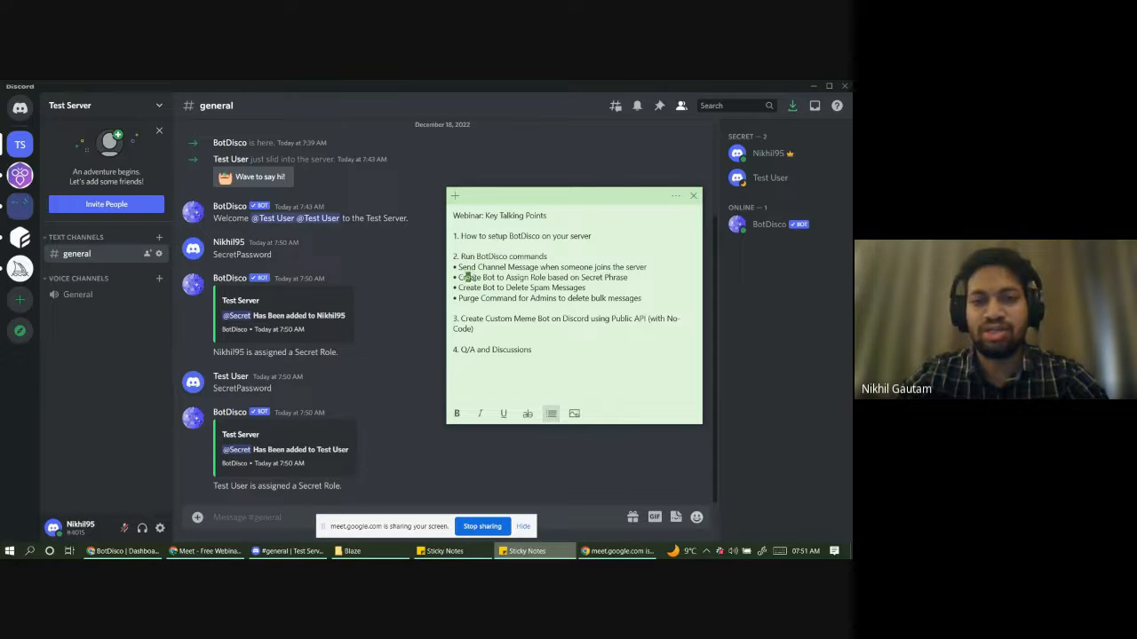
pyautogui.doubleClick(470, 288)
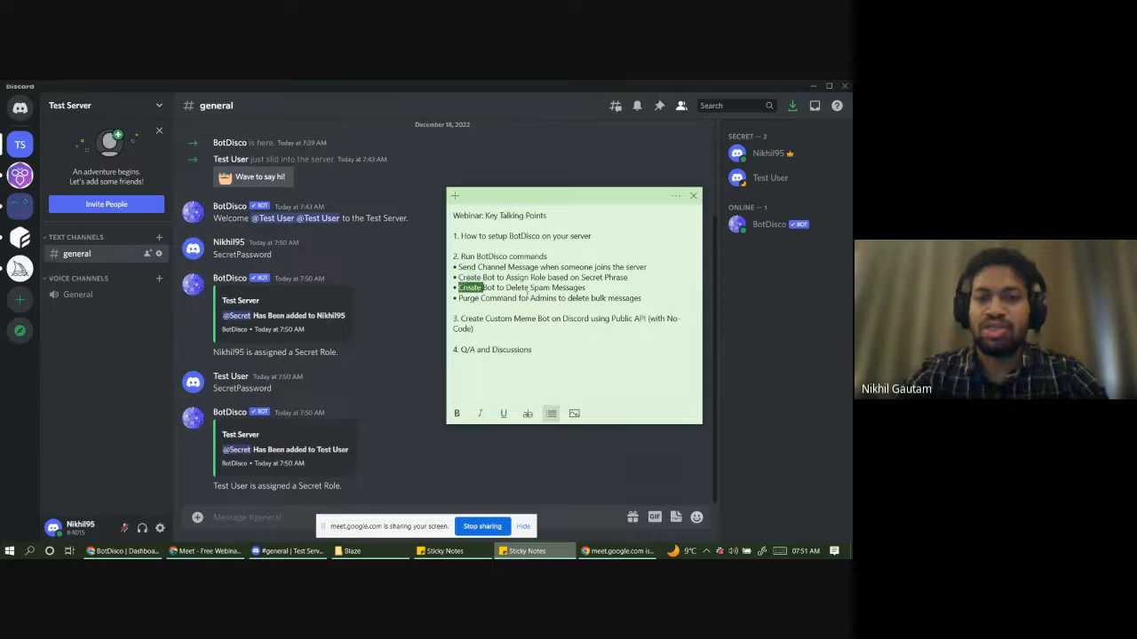
pyautogui.click(533, 288)
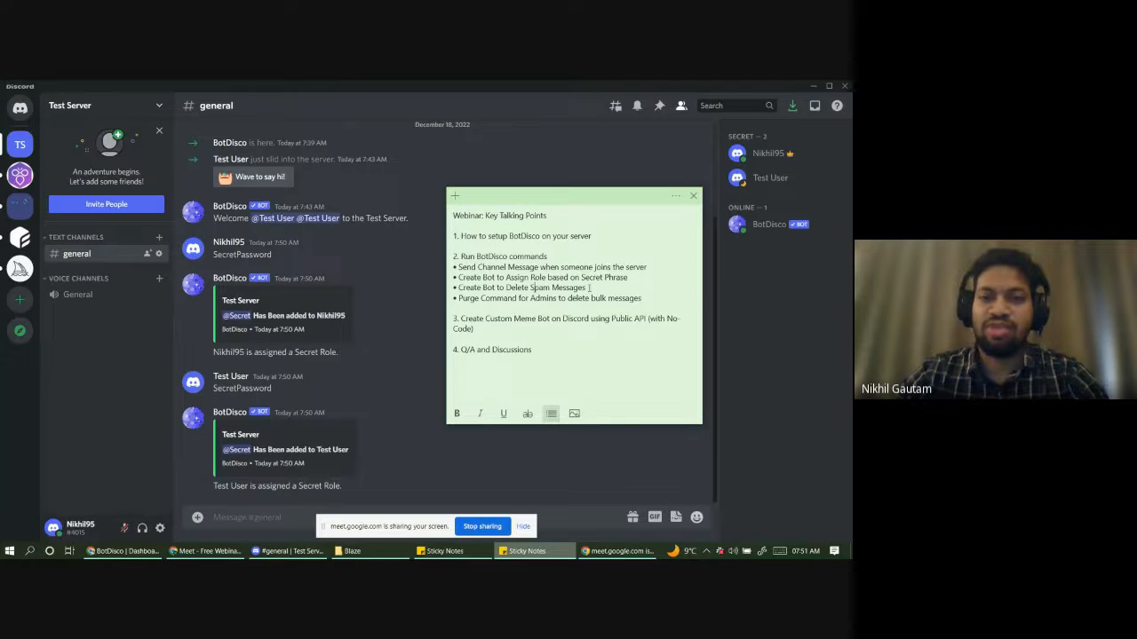
pyautogui.moveTo(590, 288); pyautogui.dragTo(565, 288)
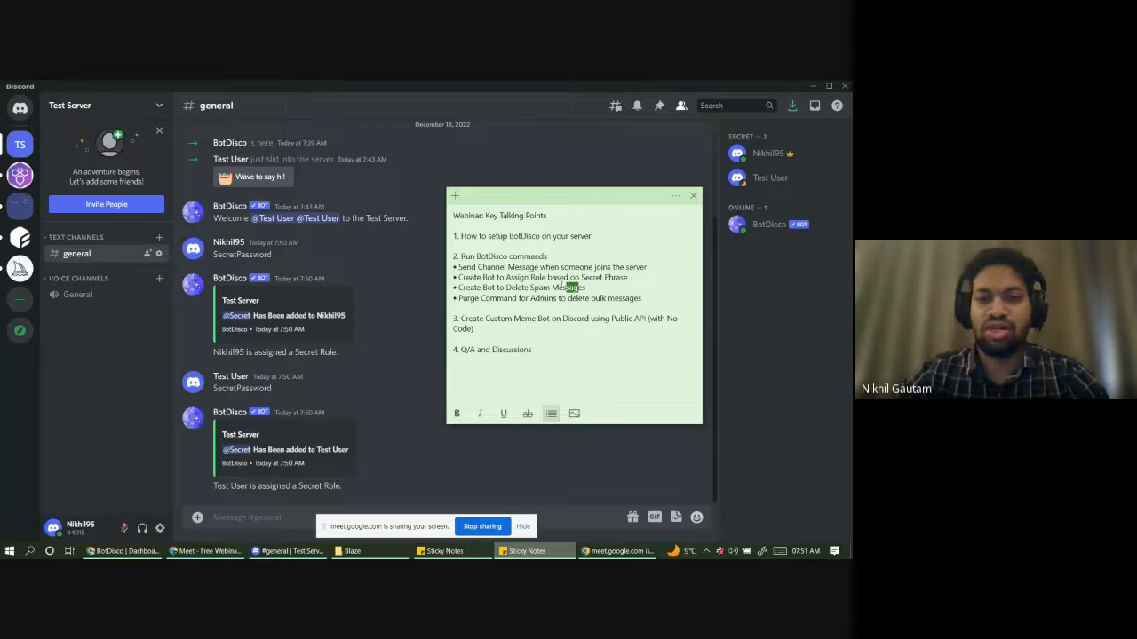
pyautogui.click(561, 288)
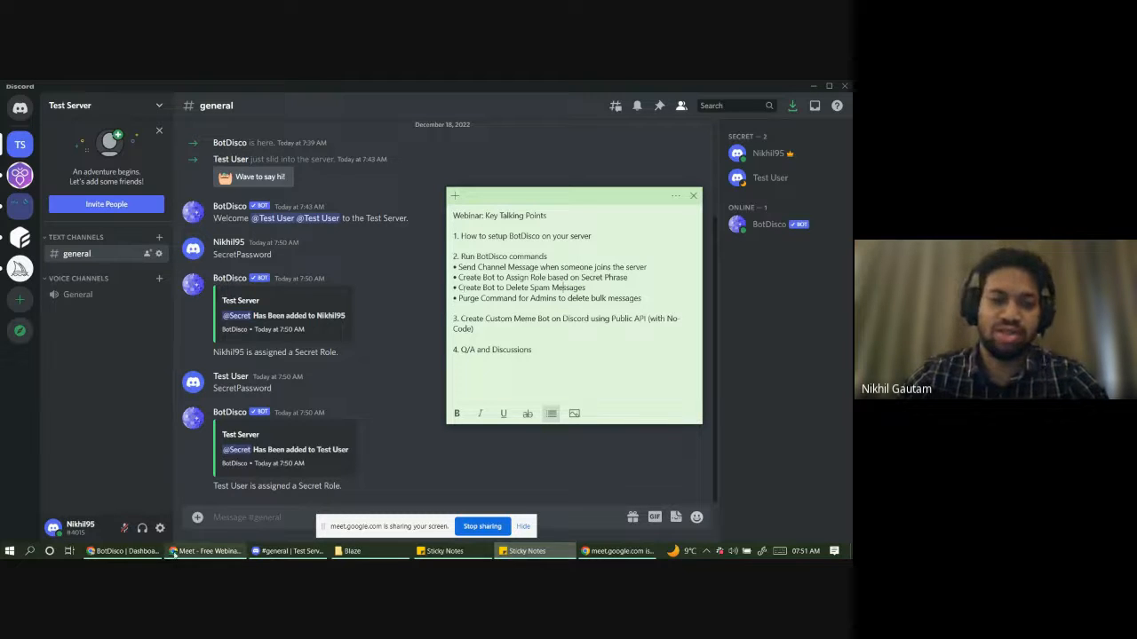
# - Back on the BotDisco dashboard, glance at New Flow's triggers, then open Delete Excessive Links Messages
pyautogui.click(125, 551)
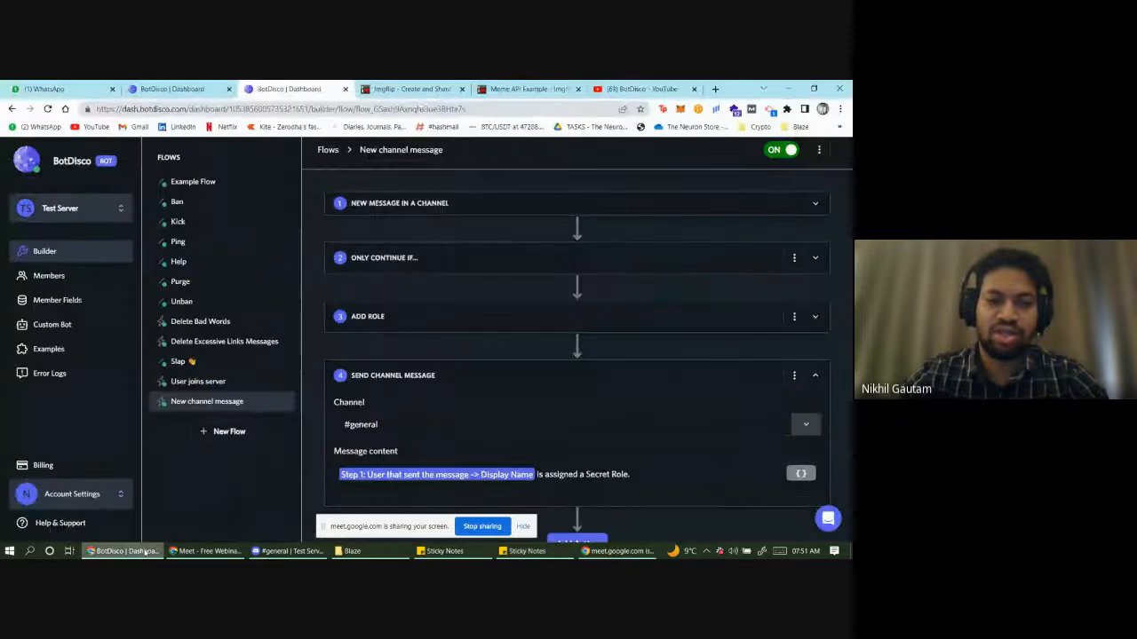
pyautogui.doubleClick(460, 354)
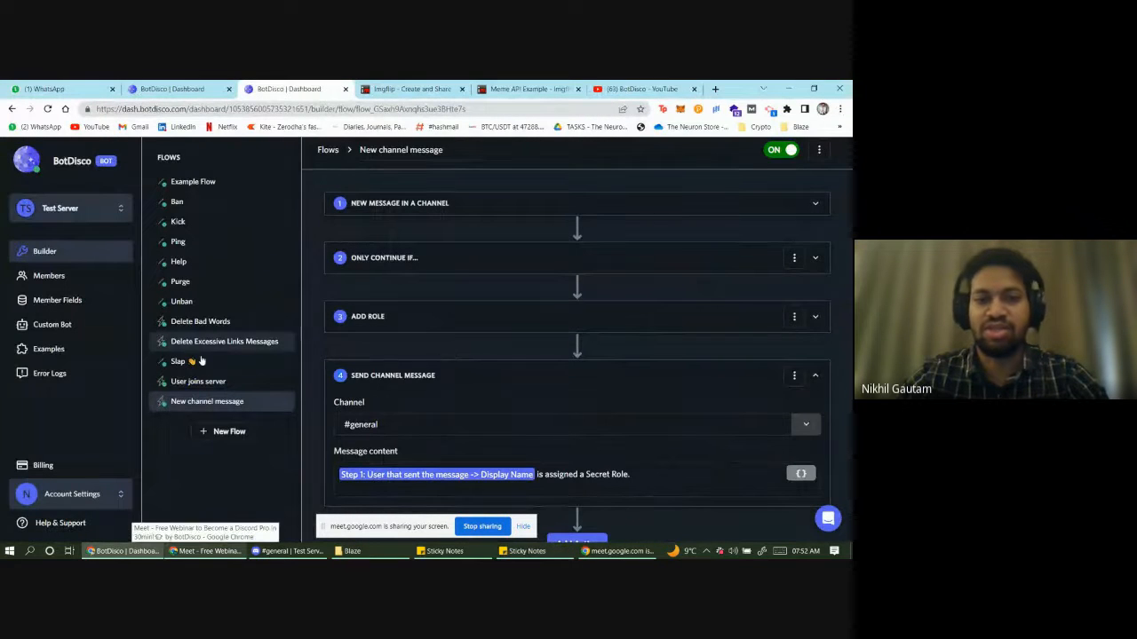
pyautogui.click(247, 456)
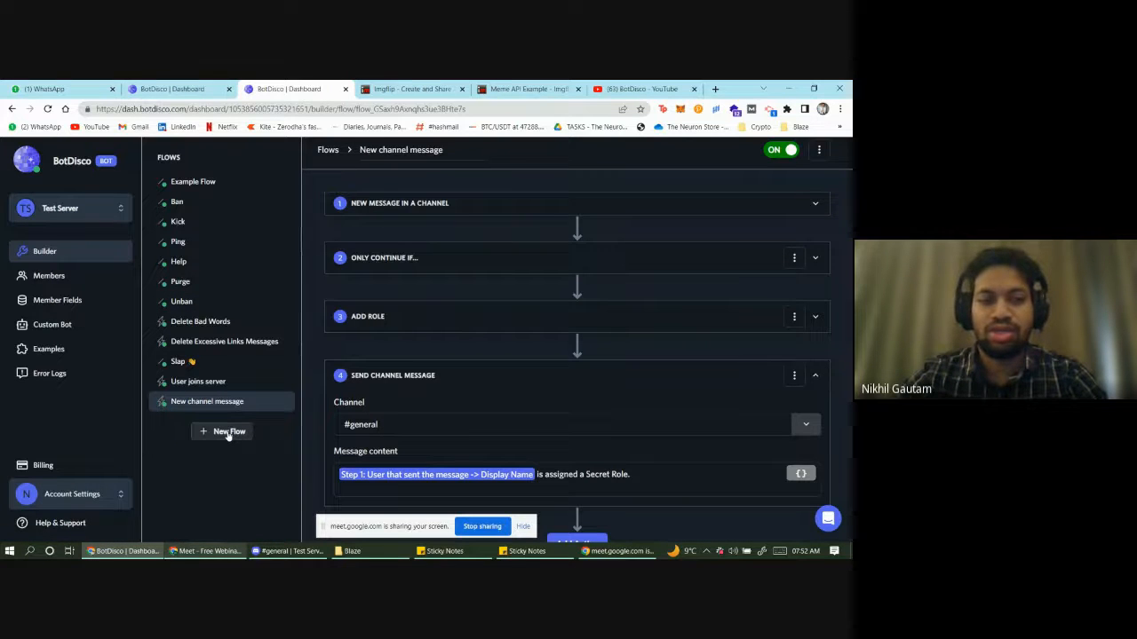
pyautogui.click(228, 433)
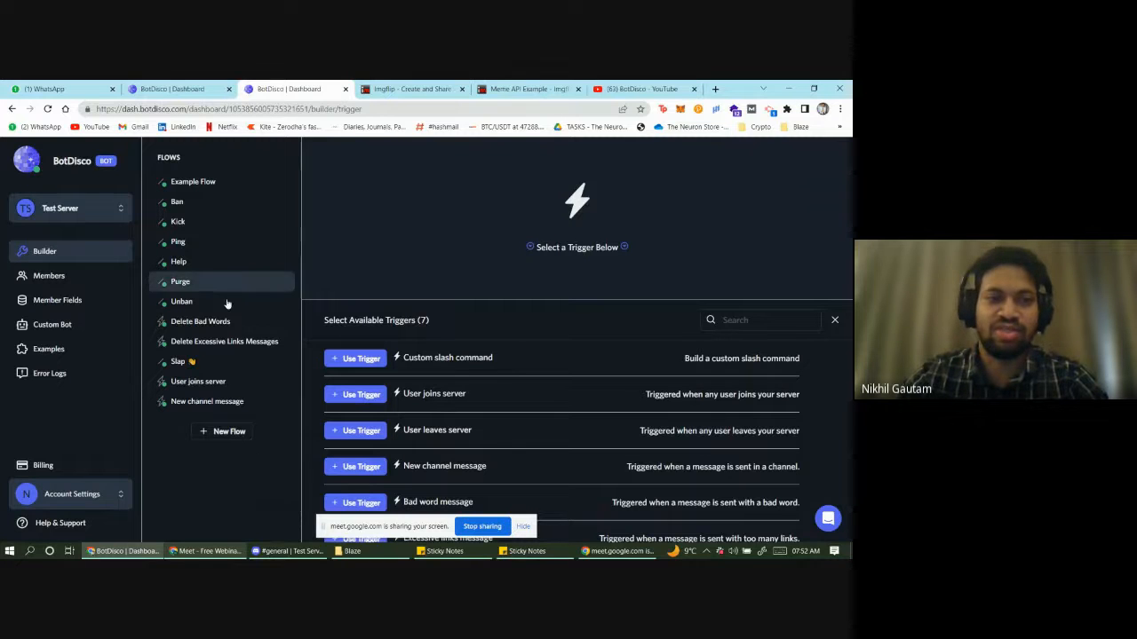
pyautogui.click(227, 353)
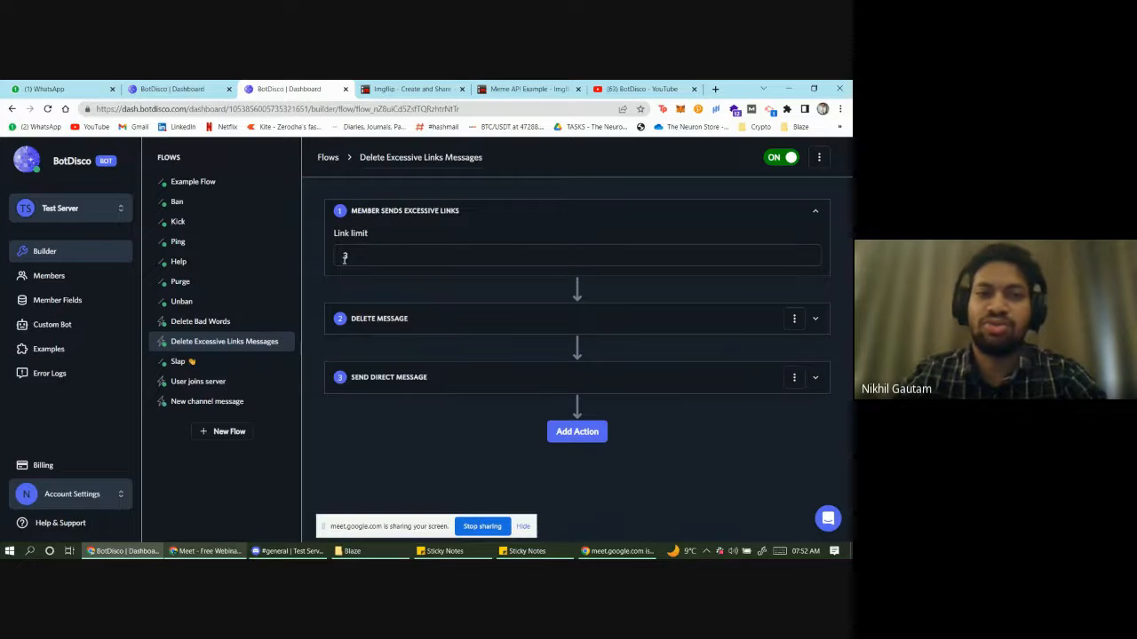
# - Inspect the Delete Message, Send Direct Message and 3-link-limit trigger cards, then copy the flow URL
pyautogui.click(388, 318)
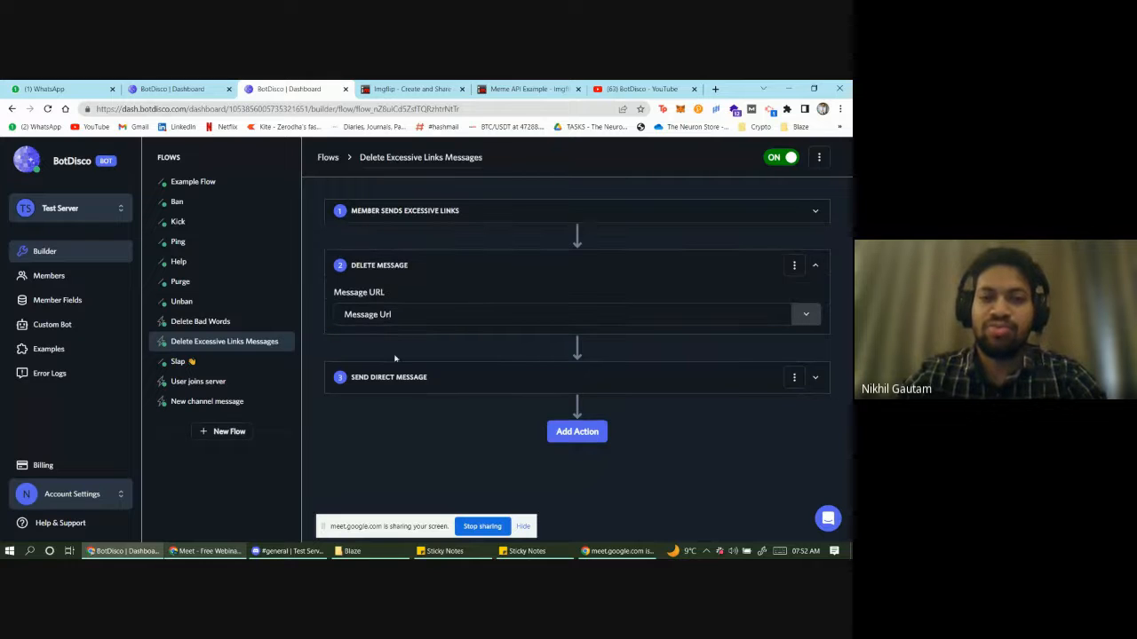
pyautogui.click(416, 385)
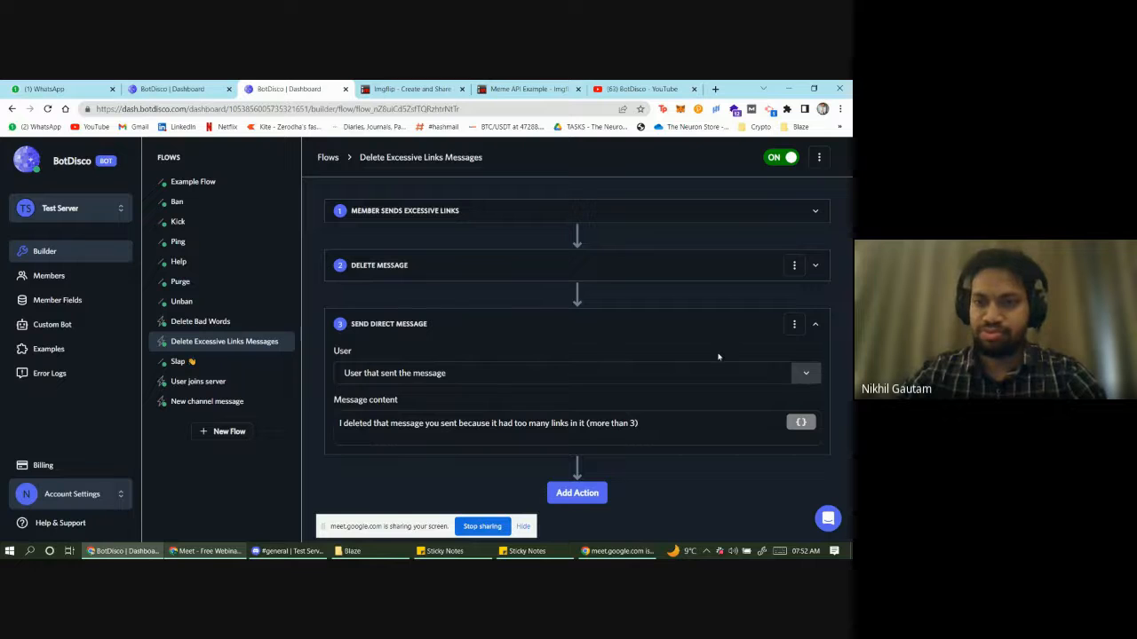
pyautogui.click(815, 325)
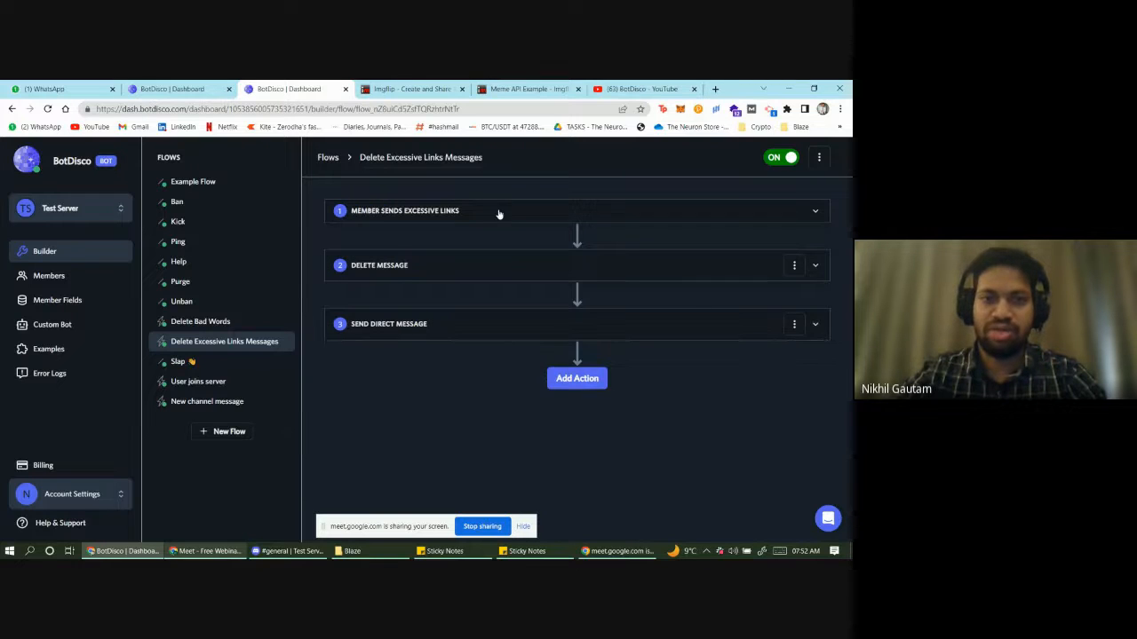
pyautogui.click(503, 214)
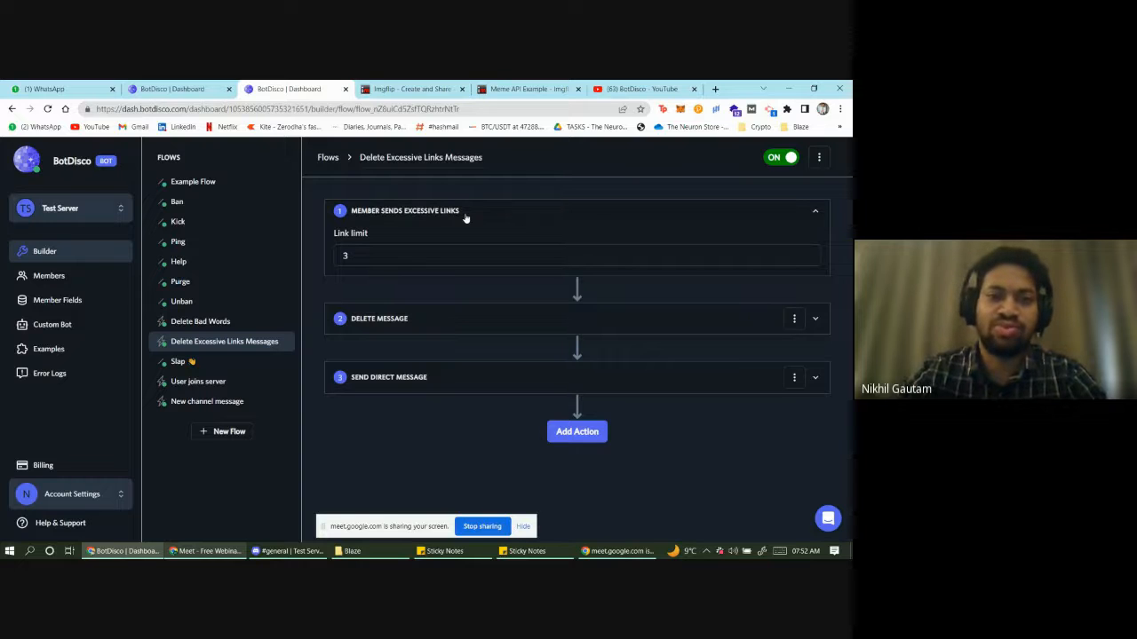
pyautogui.click(466, 217)
pyautogui.click(465, 218)
pyautogui.click(466, 219)
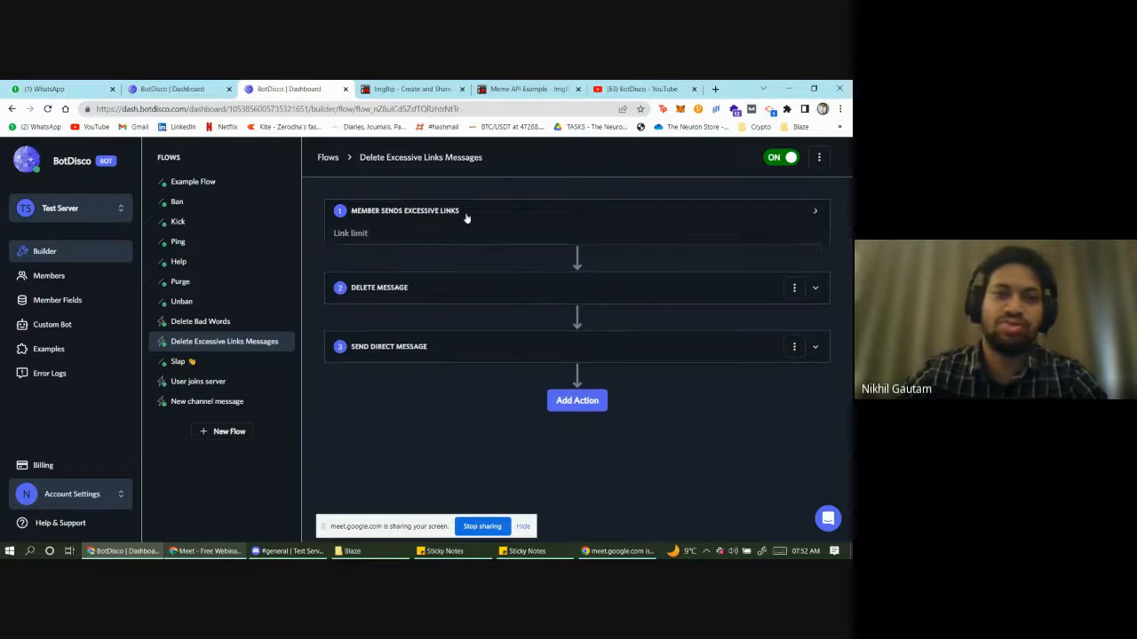
pyautogui.click(425, 109)
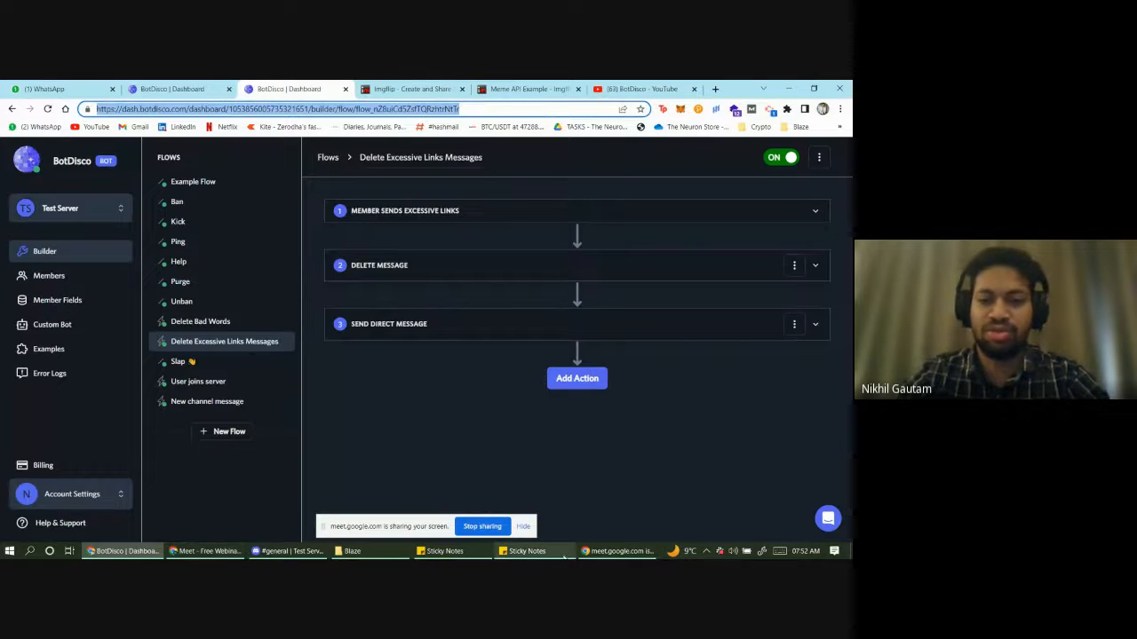
# - Paste the BotDisco flow link twice into an unsent #general message draft
pyautogui.click(289, 552)
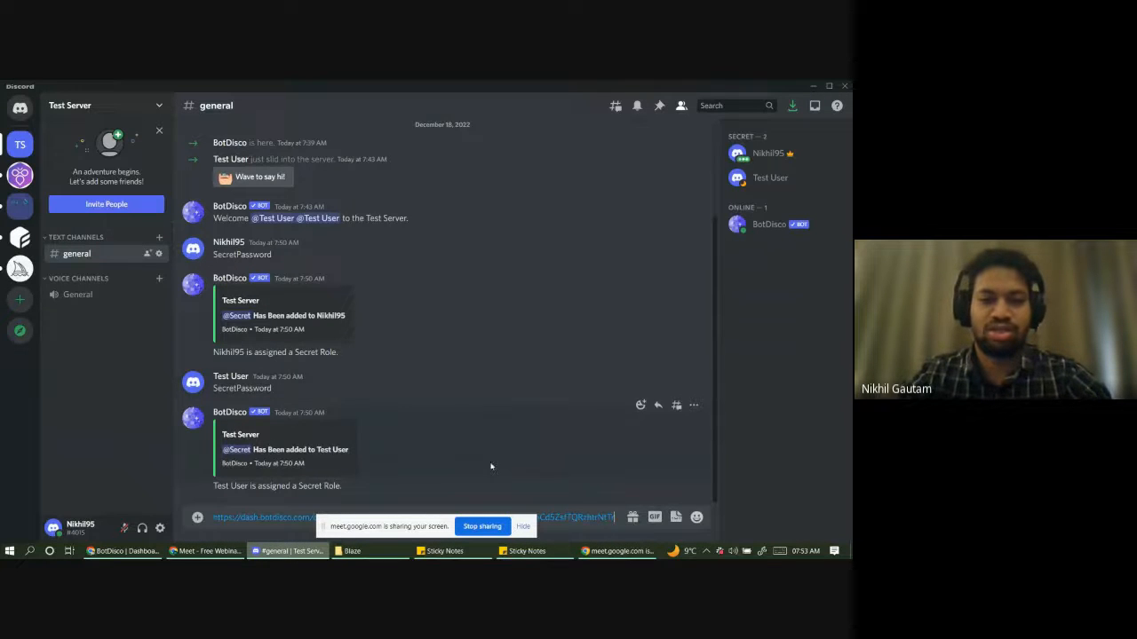
pyautogui.hotkey('ctrl', 'v')
pyautogui.hotkey('ctrl', 'v')
pyautogui.hotkey('ctrl', 'v')
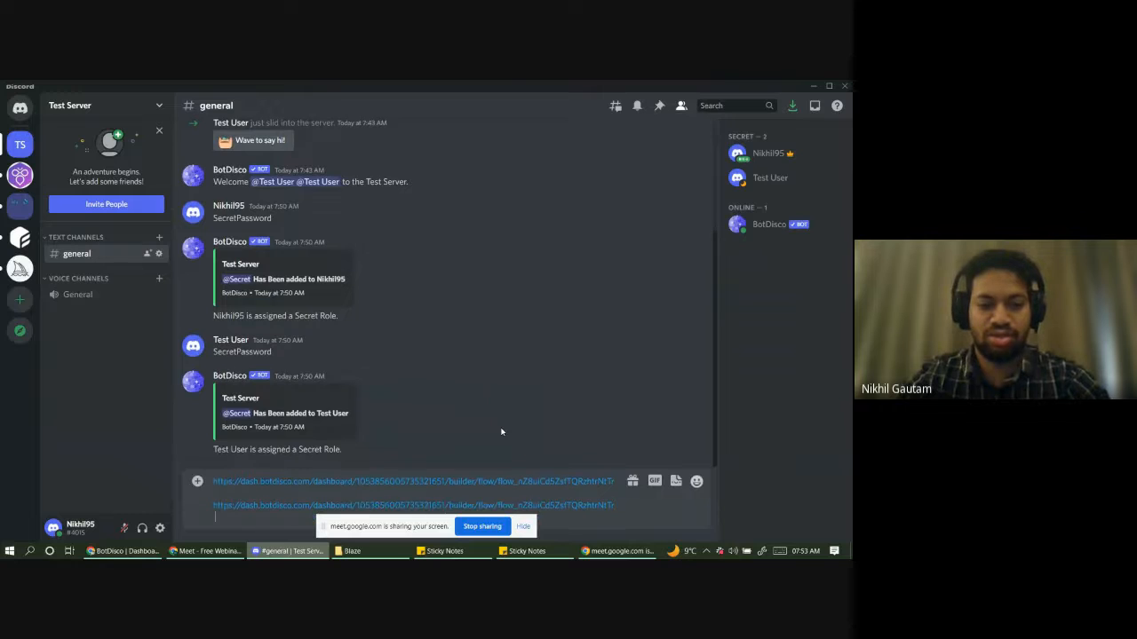
pyautogui.hotkey('ctrl', 'v')
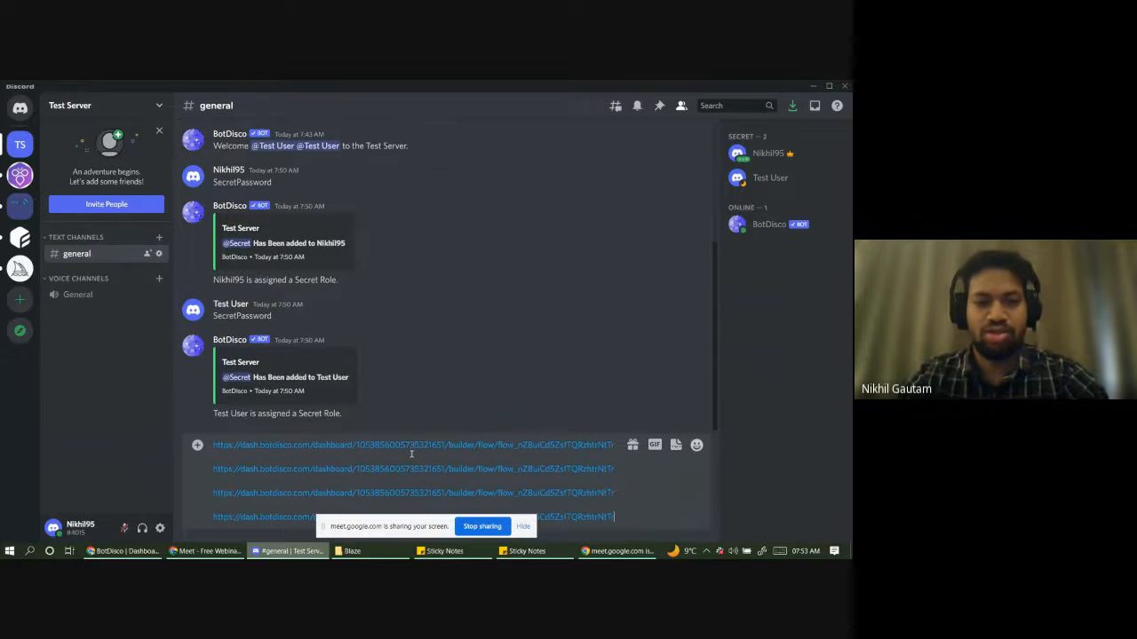
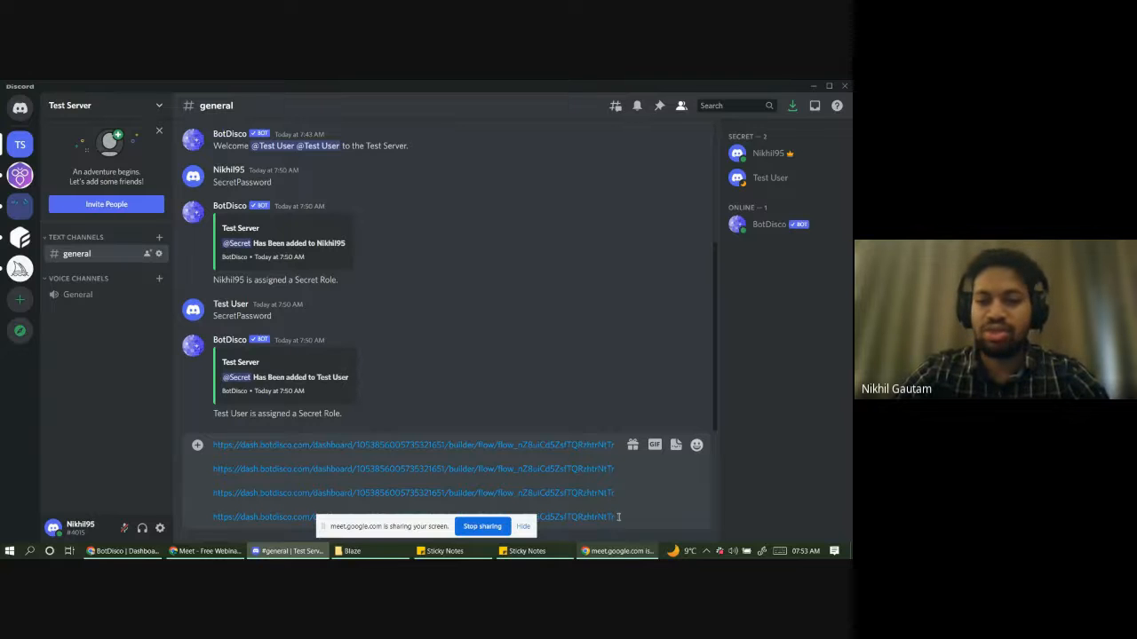
# - Send the four-link message, then read BotDisco's too-many-links deletion notice in its DM
pyautogui.press('Return')
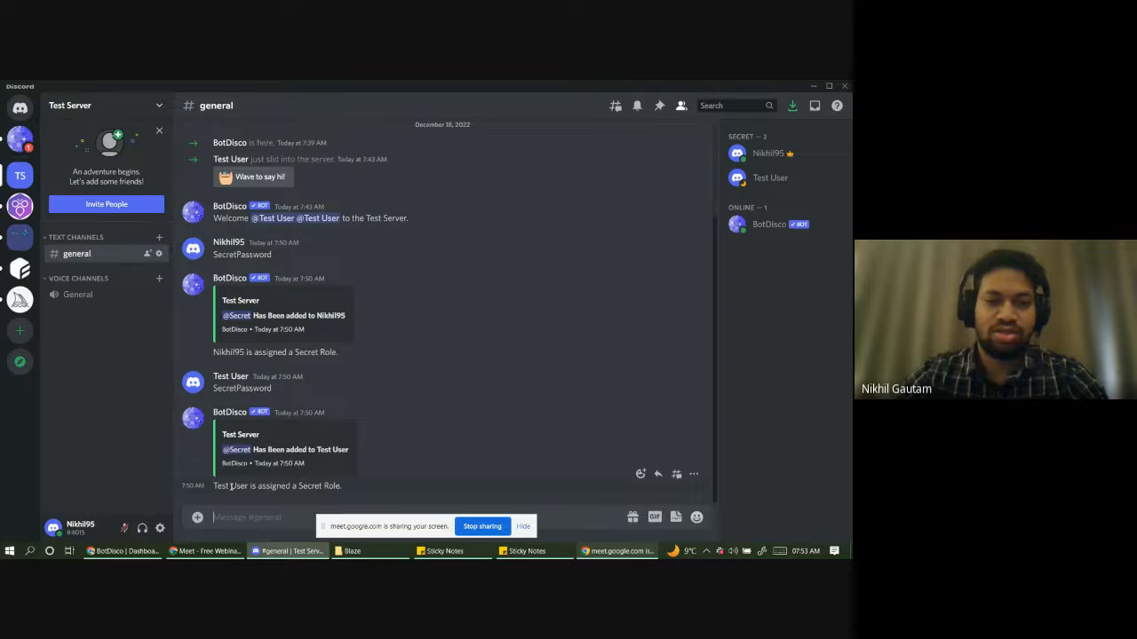
pyautogui.click(21, 141)
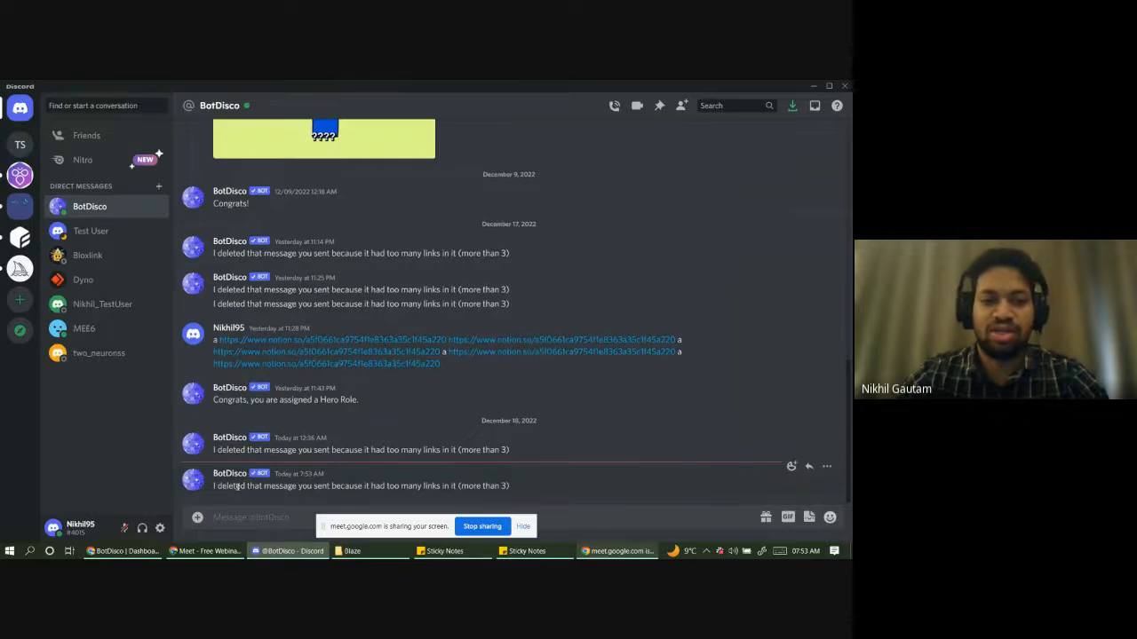
pyautogui.moveTo(529, 485); pyautogui.dragTo(218, 487)
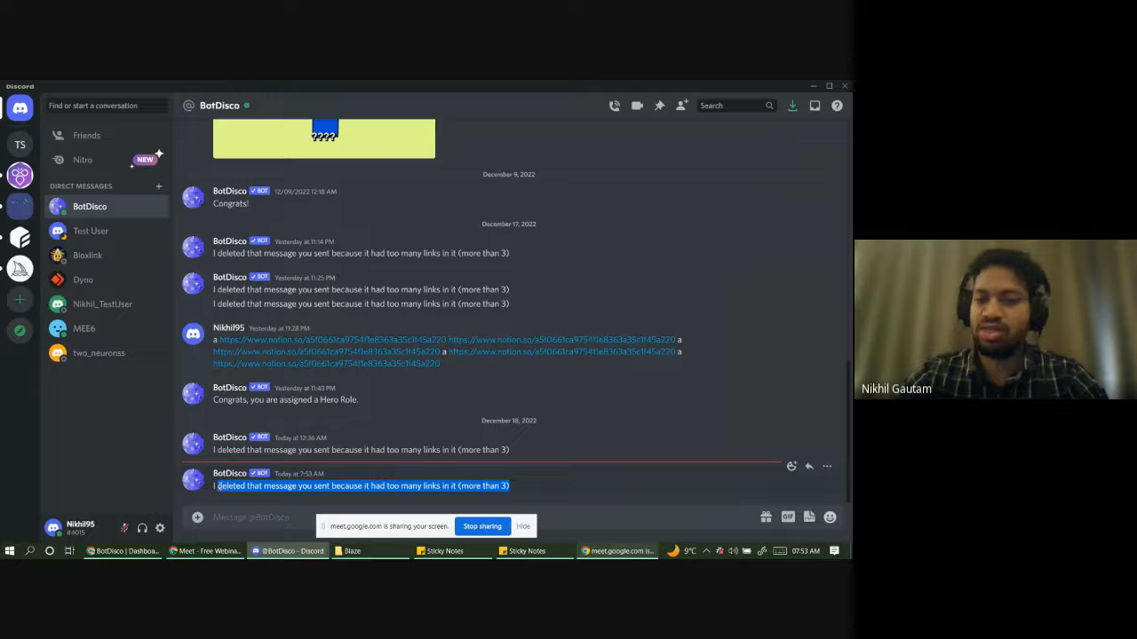
pyautogui.click(21, 151)
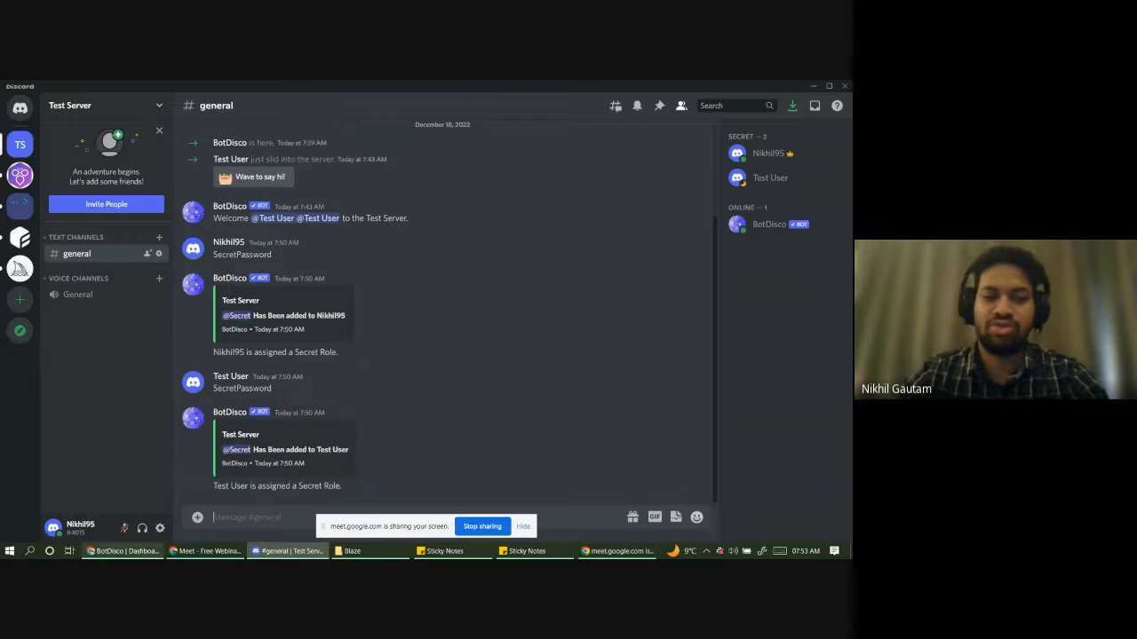
pyautogui.click(133, 551)
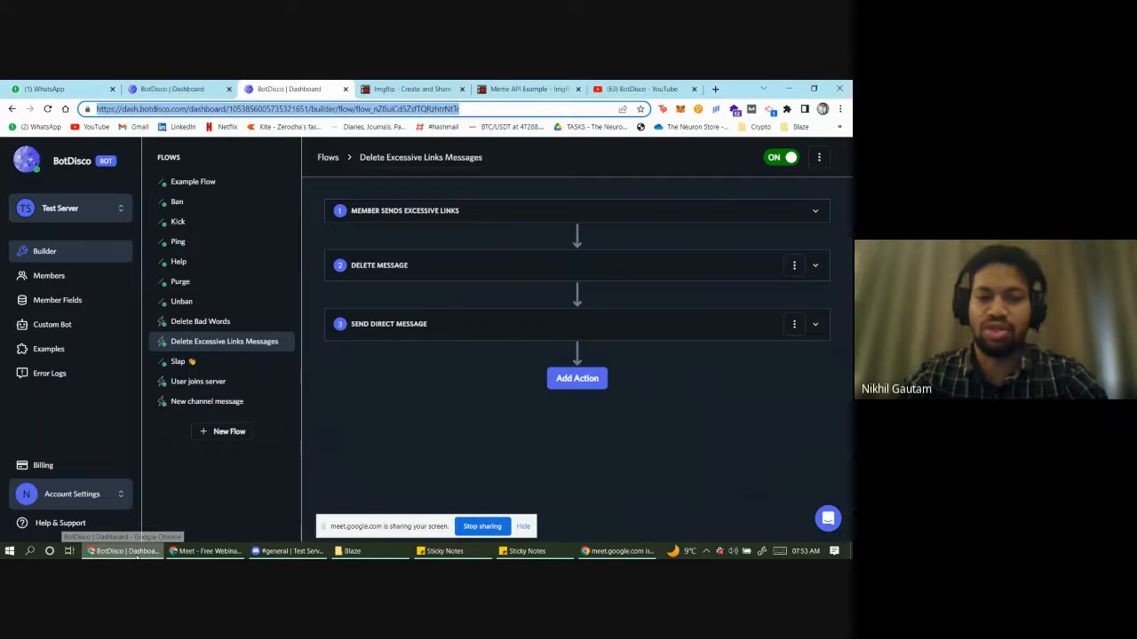
pyautogui.click(371, 375)
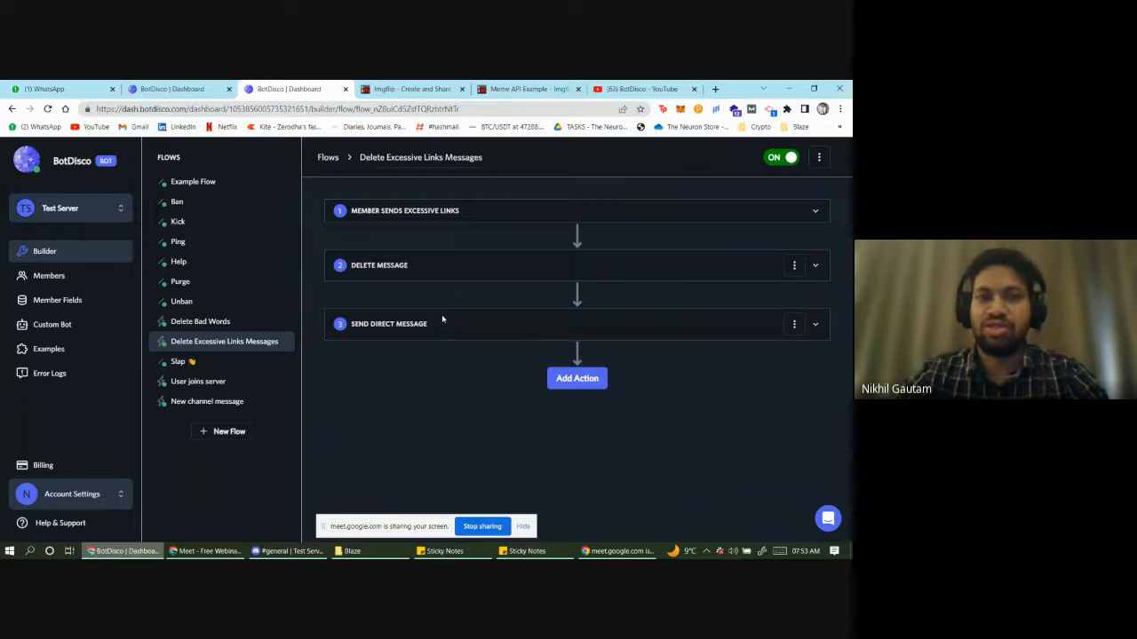
pyautogui.click(486, 107)
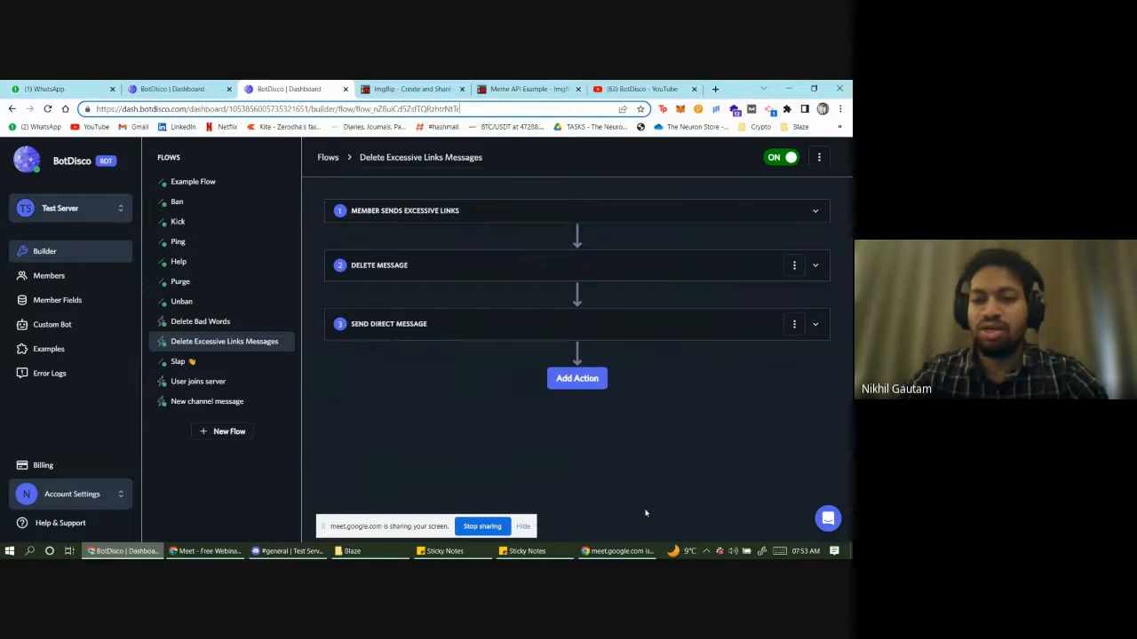
pyautogui.click(526, 551)
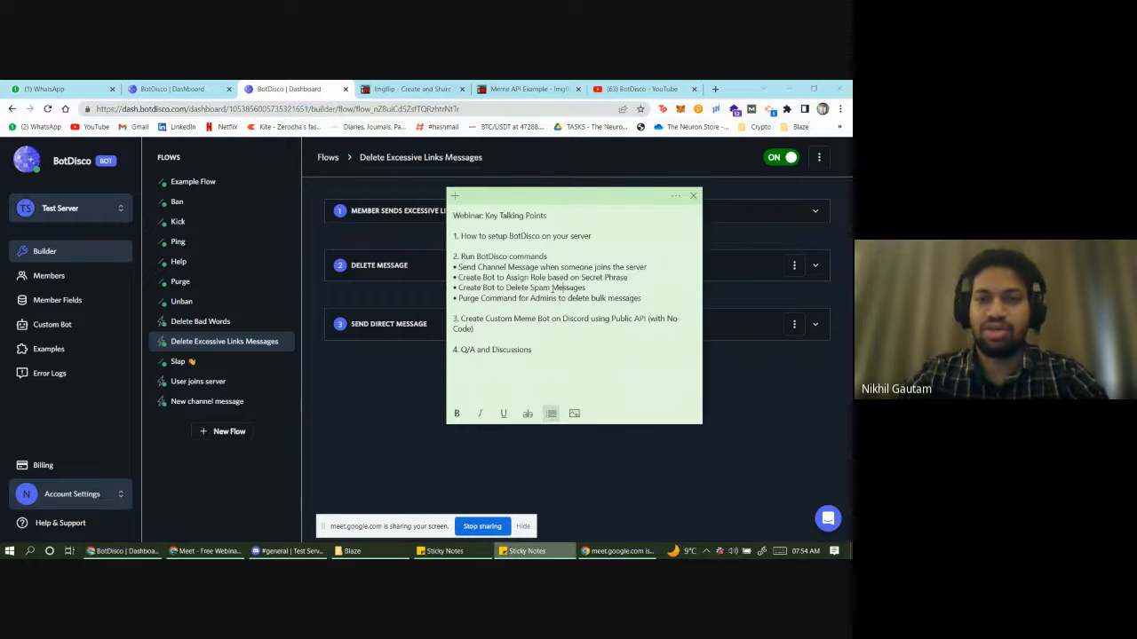
pyautogui.moveTo(459, 289); pyautogui.dragTo(530, 298)
pyautogui.click(529, 298)
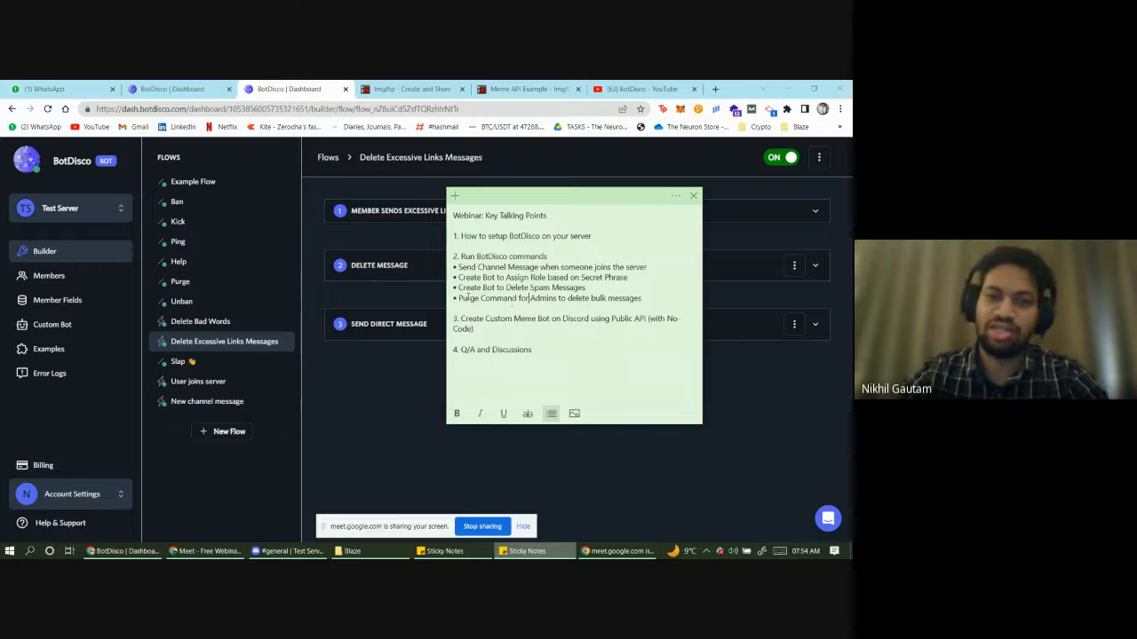
pyautogui.moveTo(458, 299); pyautogui.dragTo(531, 300)
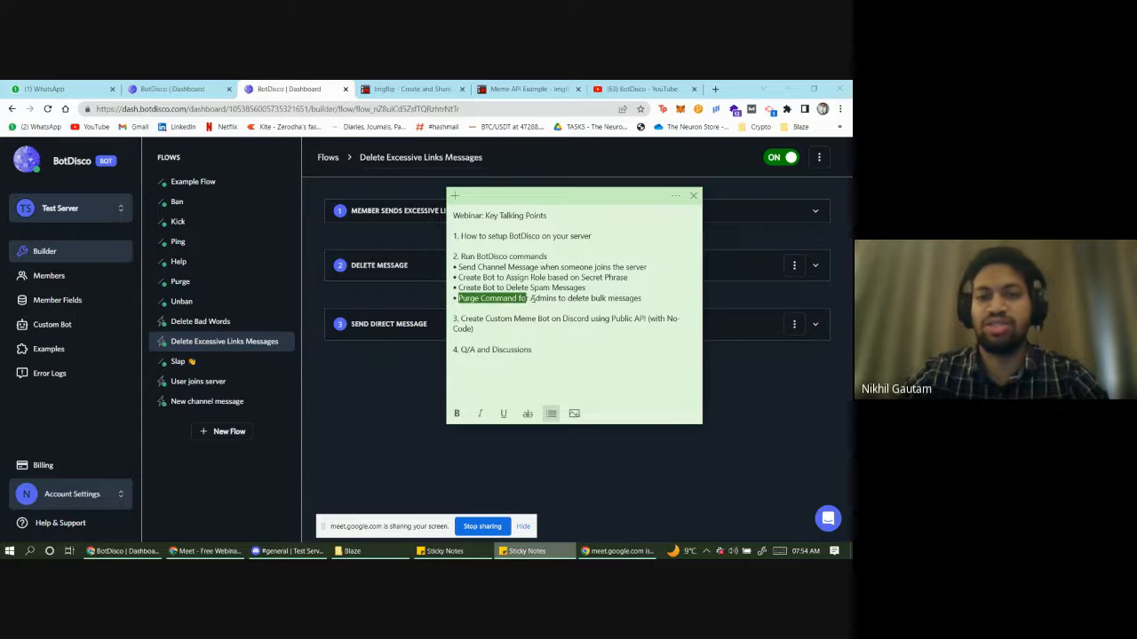
pyautogui.click(359, 376)
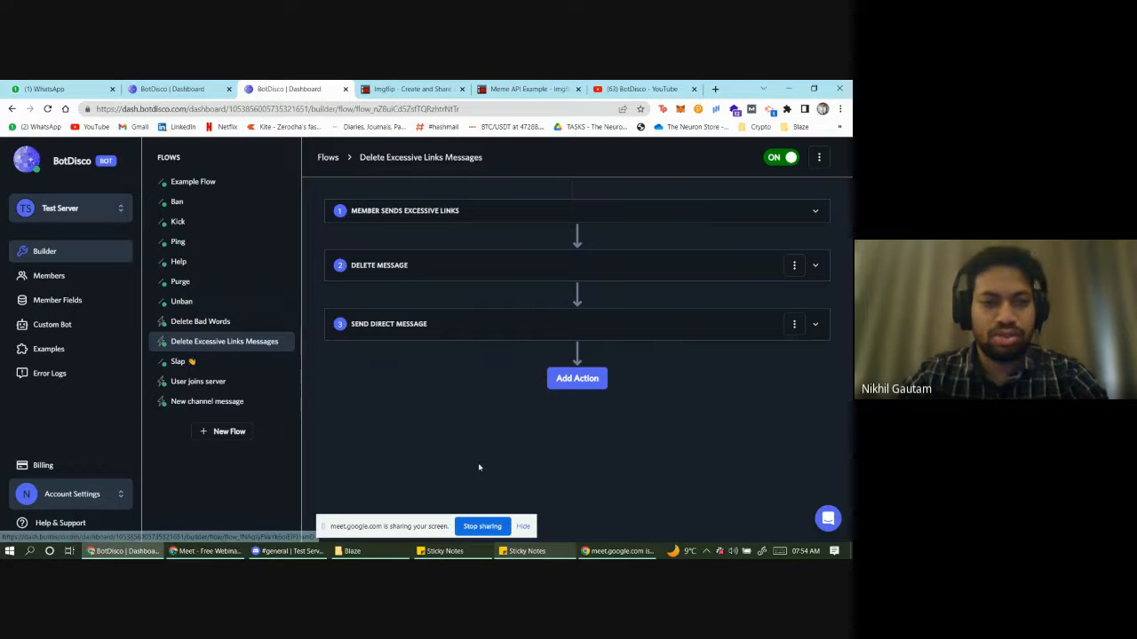
# - Open the Purge flow and review its /purge command and Purge Messages step
pyautogui.click(182, 286)
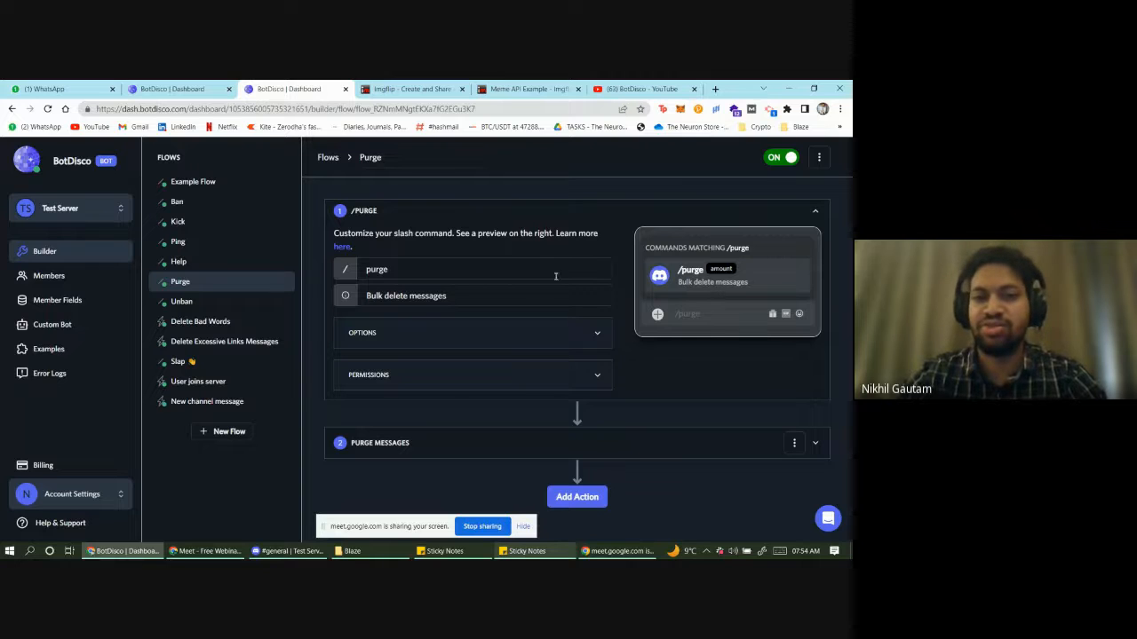
pyautogui.click(534, 551)
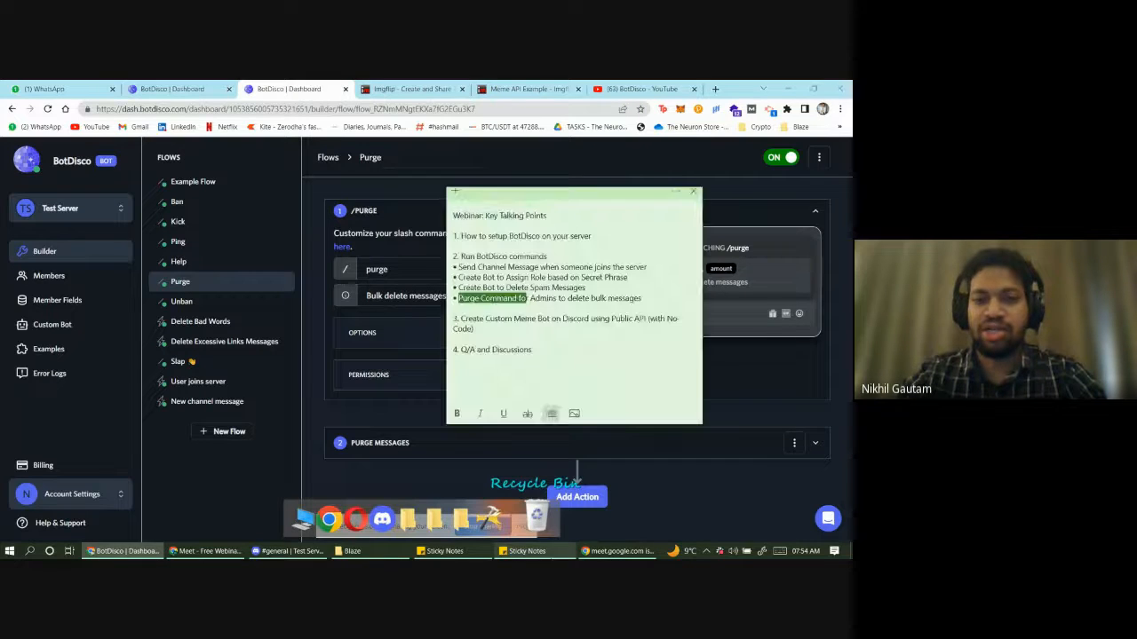
pyautogui.click(534, 551)
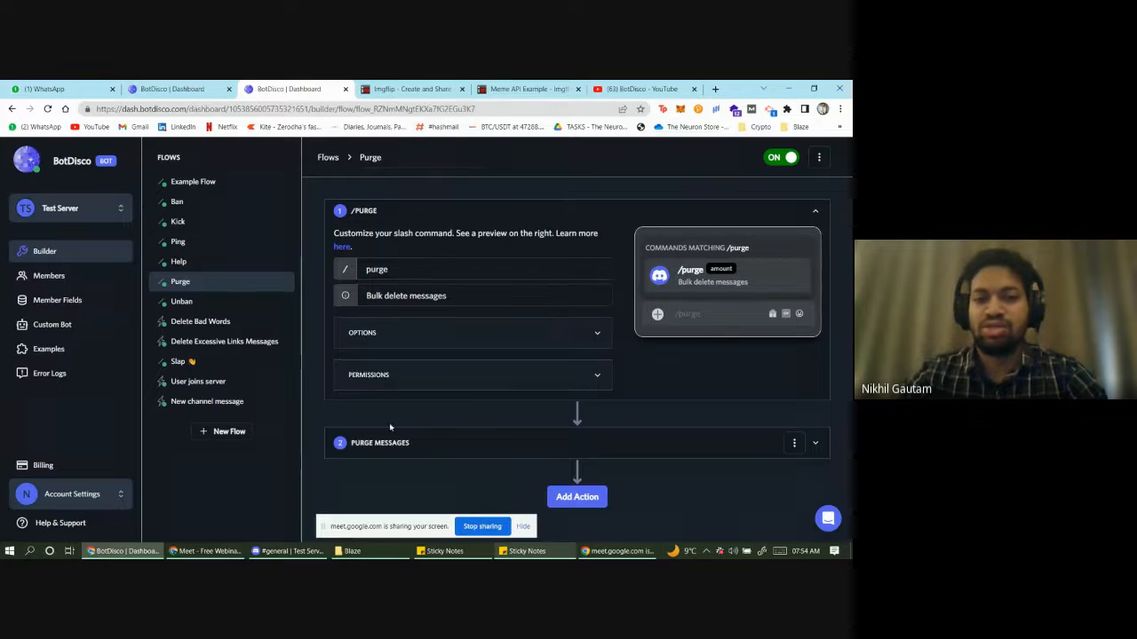
pyautogui.click(397, 444)
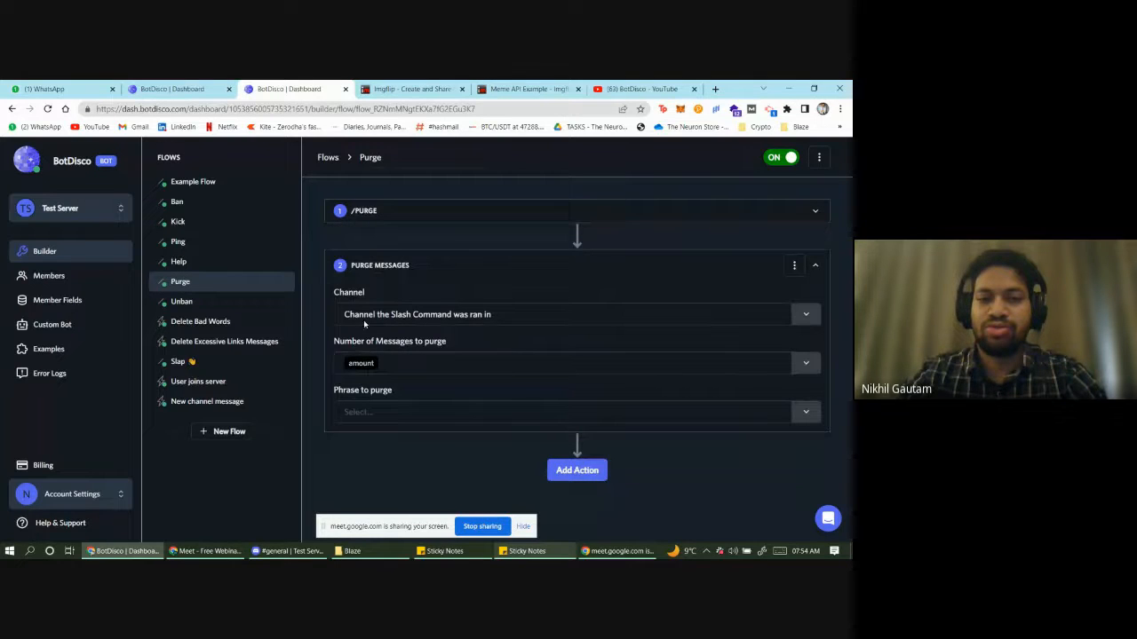
pyautogui.click(434, 221)
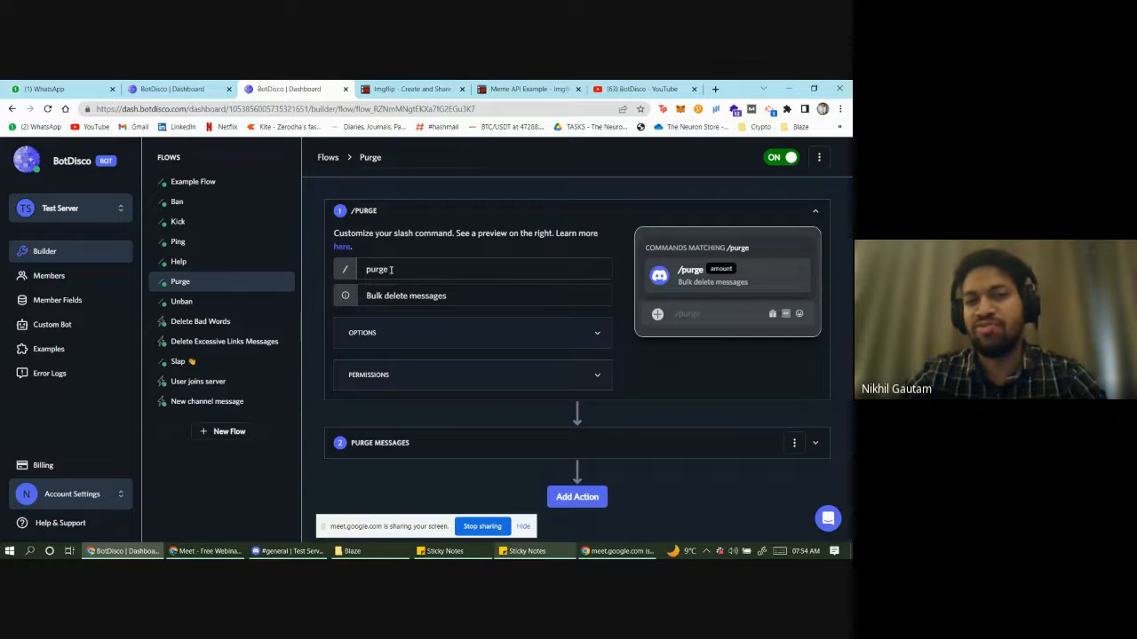
pyautogui.tripleClick(435, 301)
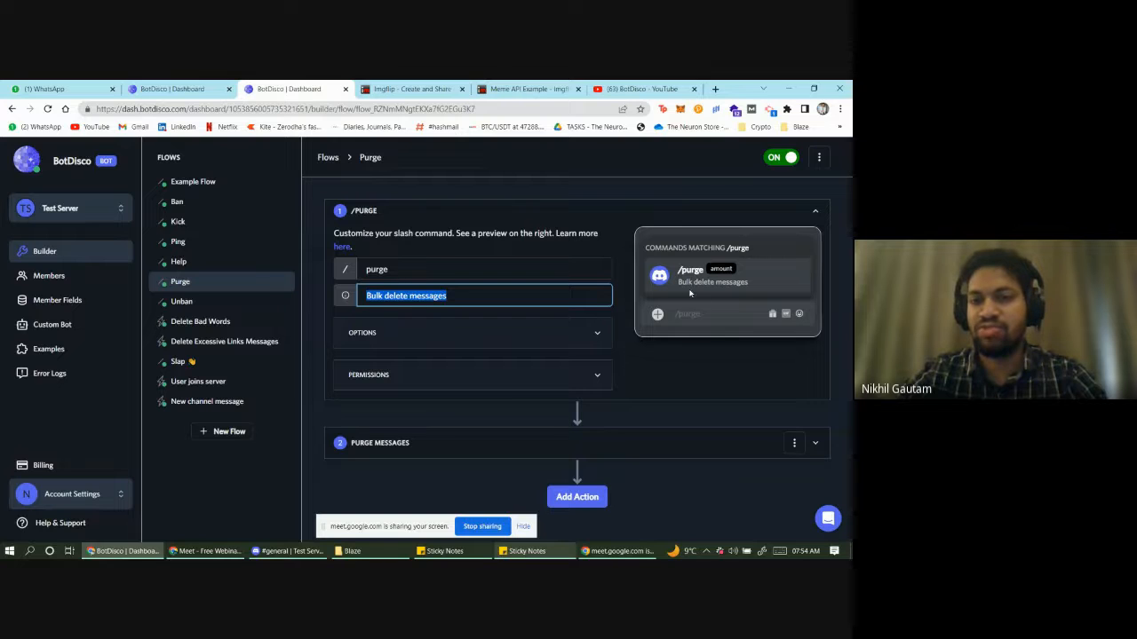
# - Toggle the Purge flow off and back on so it ends switched on
pyautogui.click(497, 218)
pyautogui.click(452, 293)
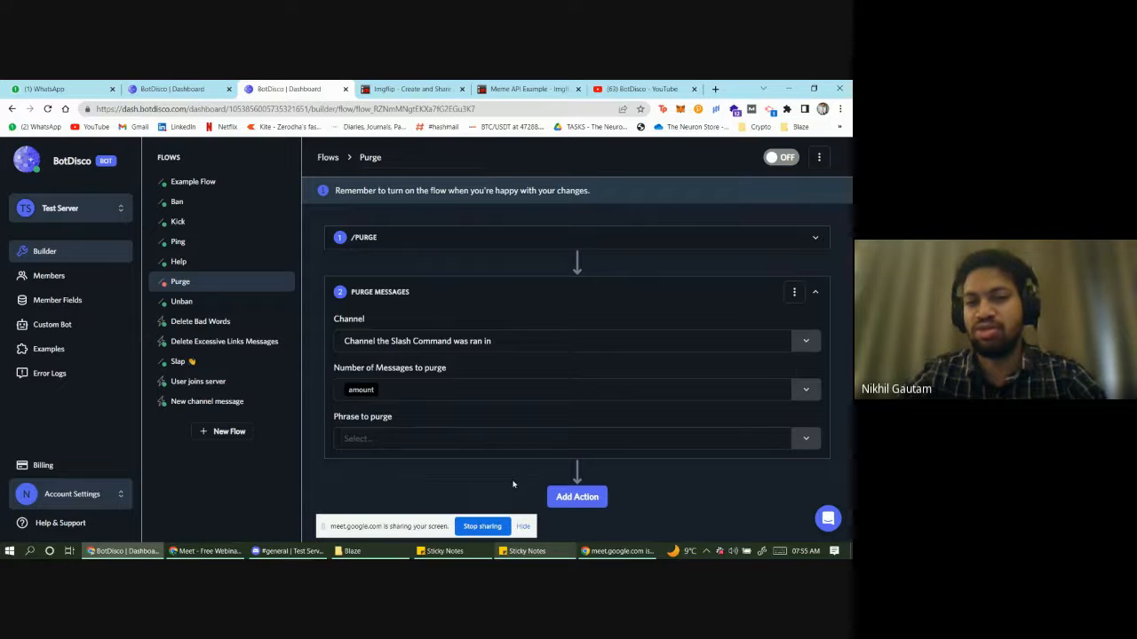
pyautogui.click(782, 157)
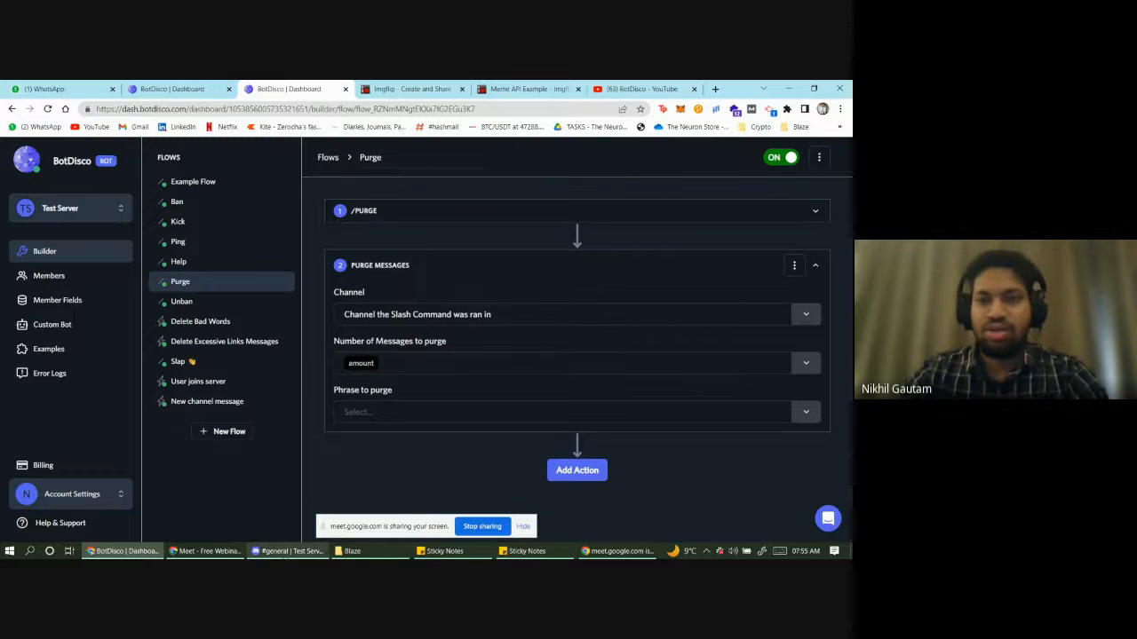
pyautogui.click(288, 551)
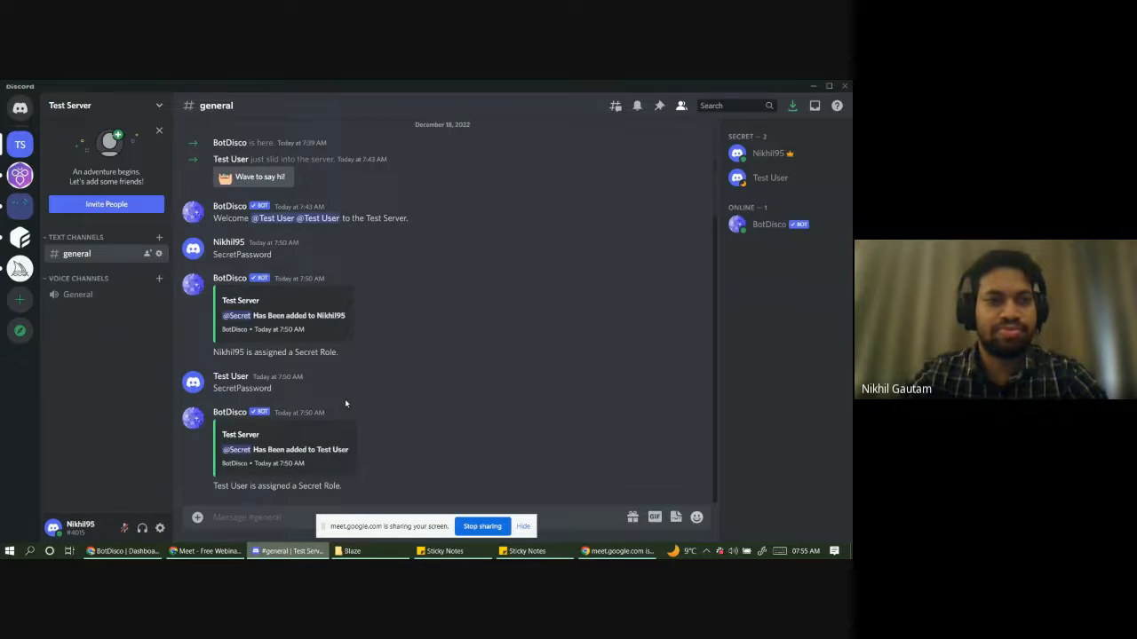
# - Run BotDisco's /purge command in #general with amount 10
pyautogui.scroll(2, 345, 408)
pyautogui.scroll(-2, 344, 409)
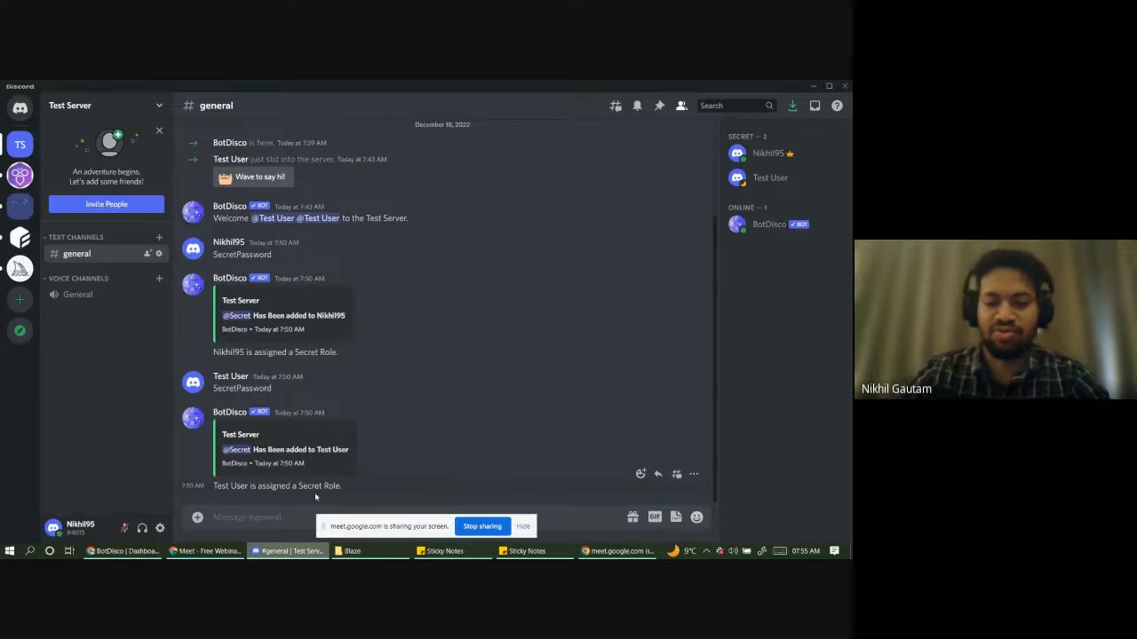
pyautogui.write('/purge')
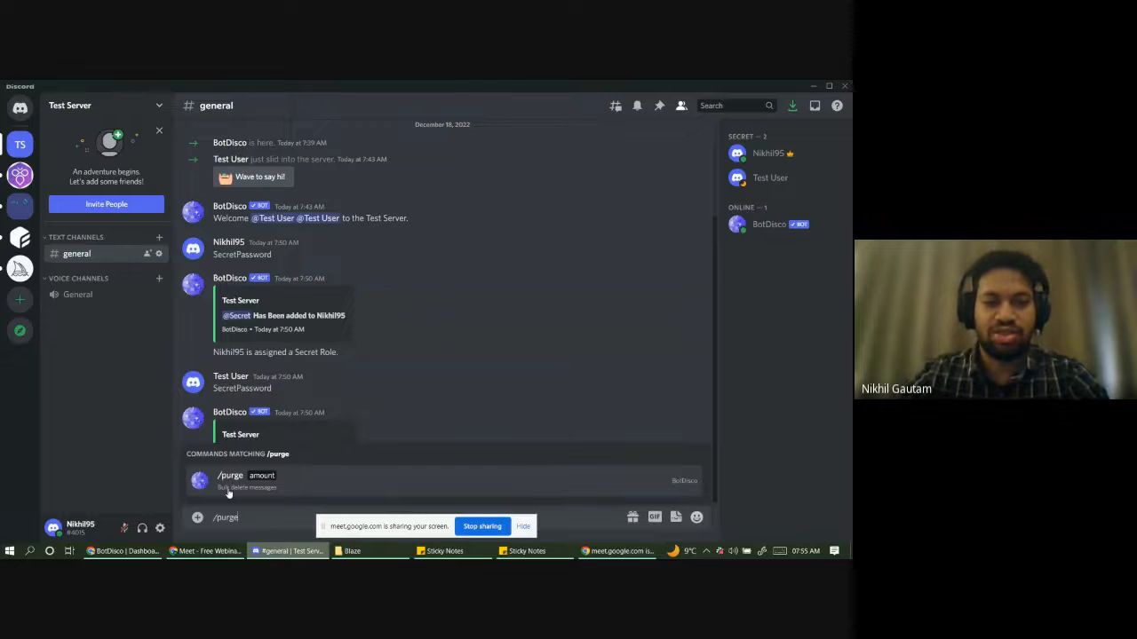
pyautogui.click(316, 486)
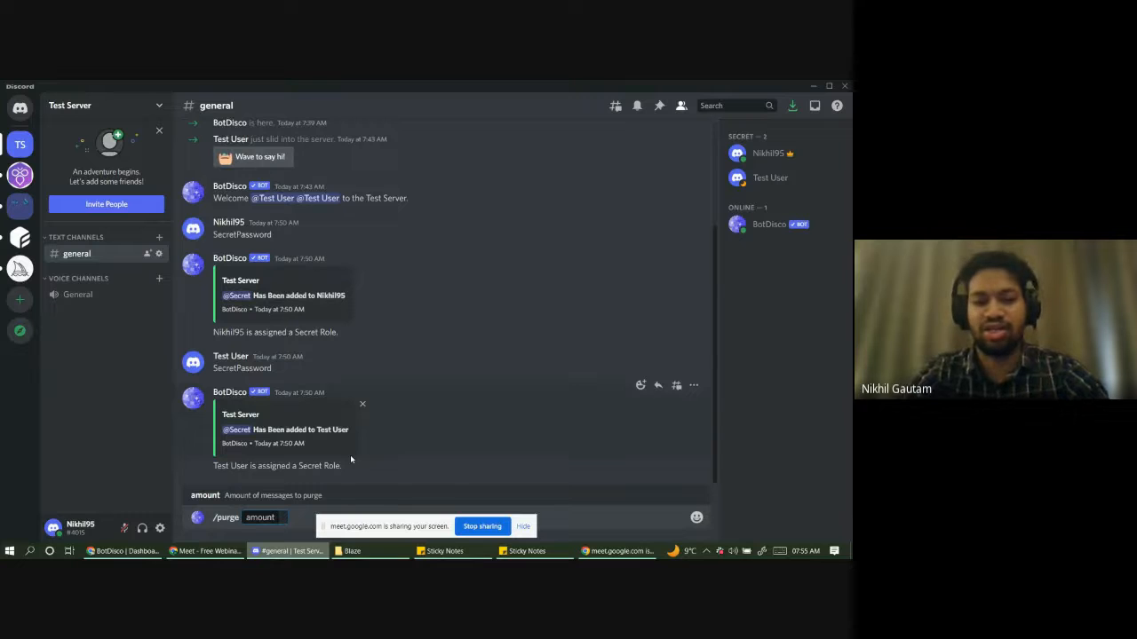
pyautogui.write('10')
pyautogui.press('Return')
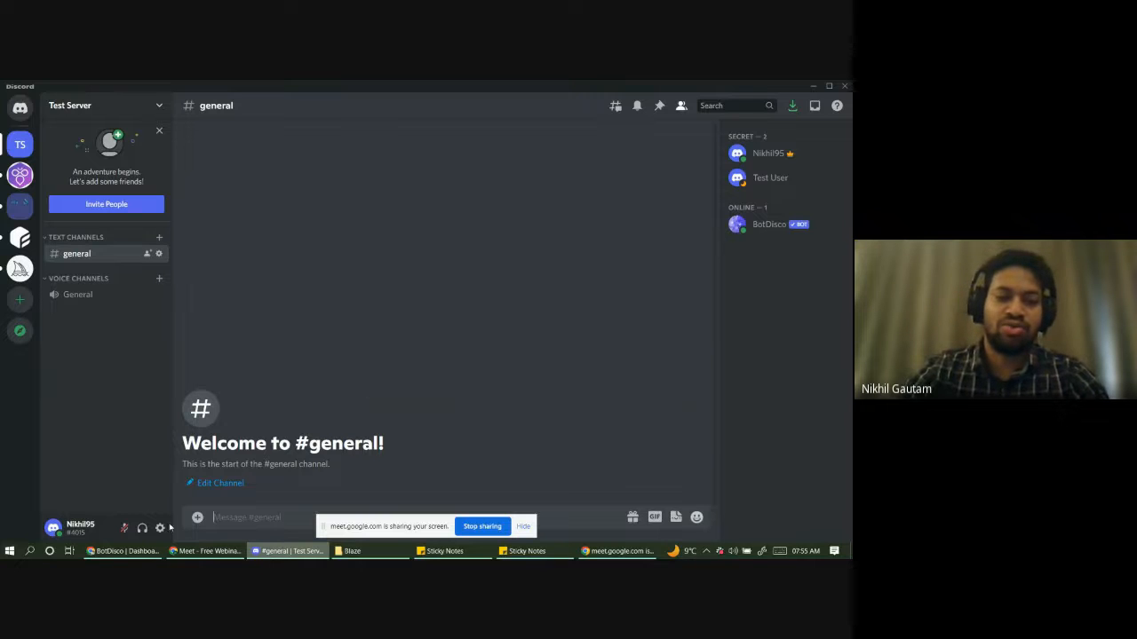
pyautogui.click(124, 551)
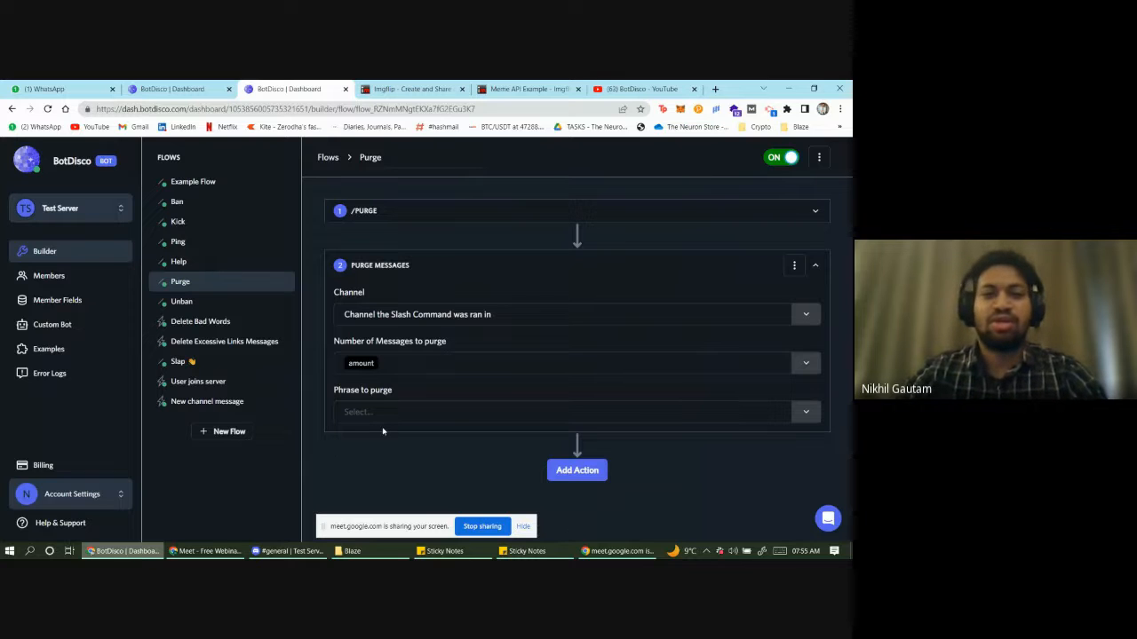
# - Review the Purge Command talking point in the webinar sticky note
pyautogui.click(526, 551)
pyautogui.click(560, 306)
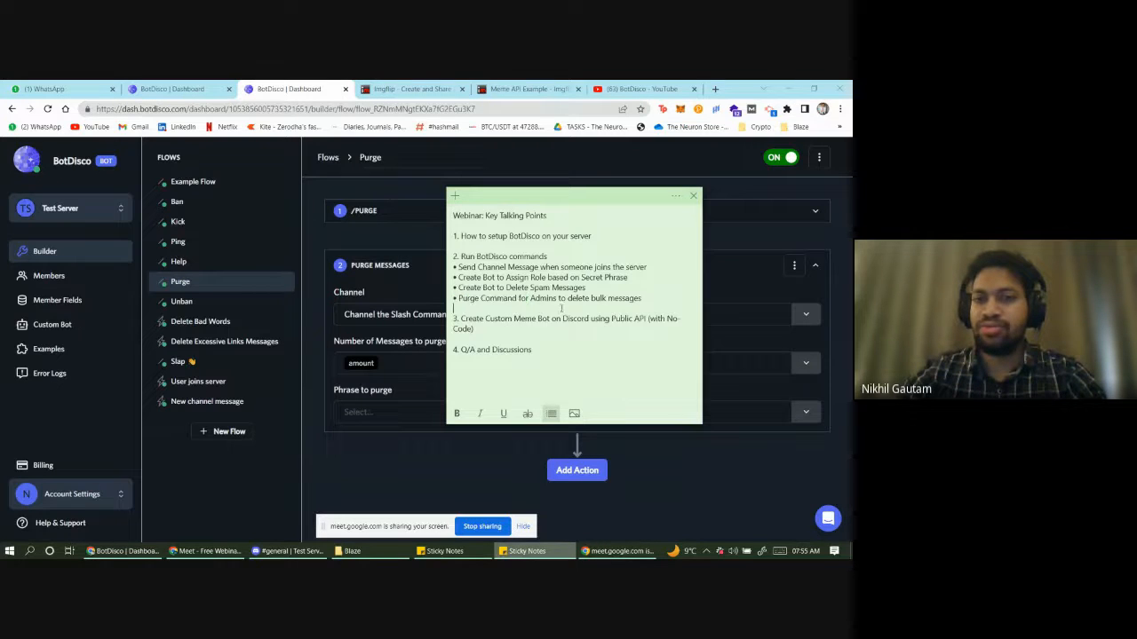
pyautogui.tripleClick(573, 299)
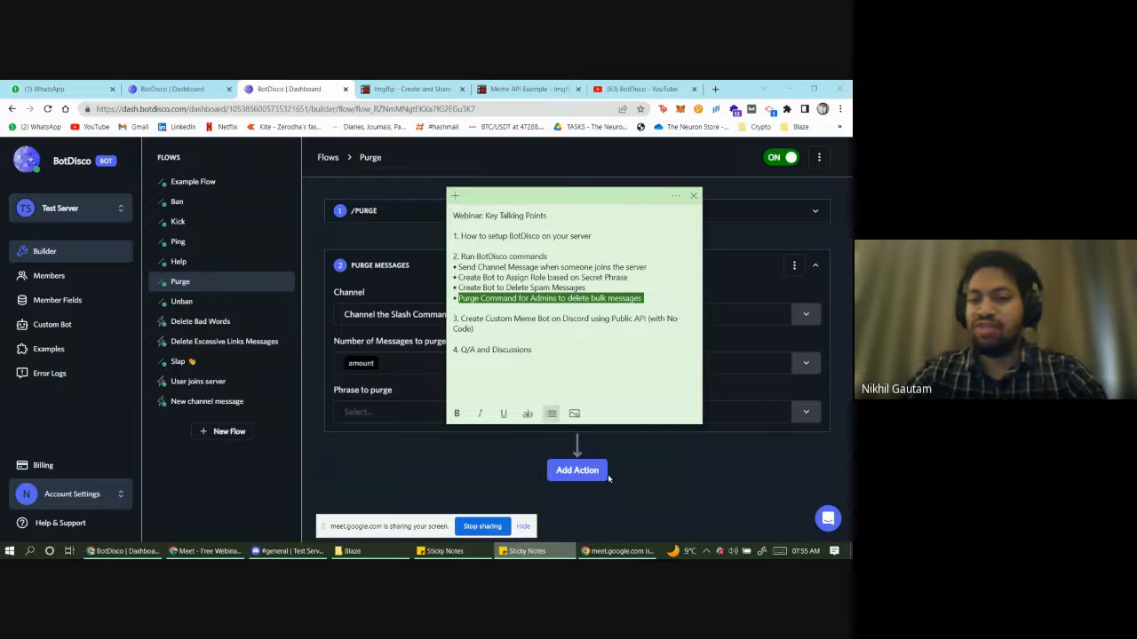
pyautogui.click(606, 553)
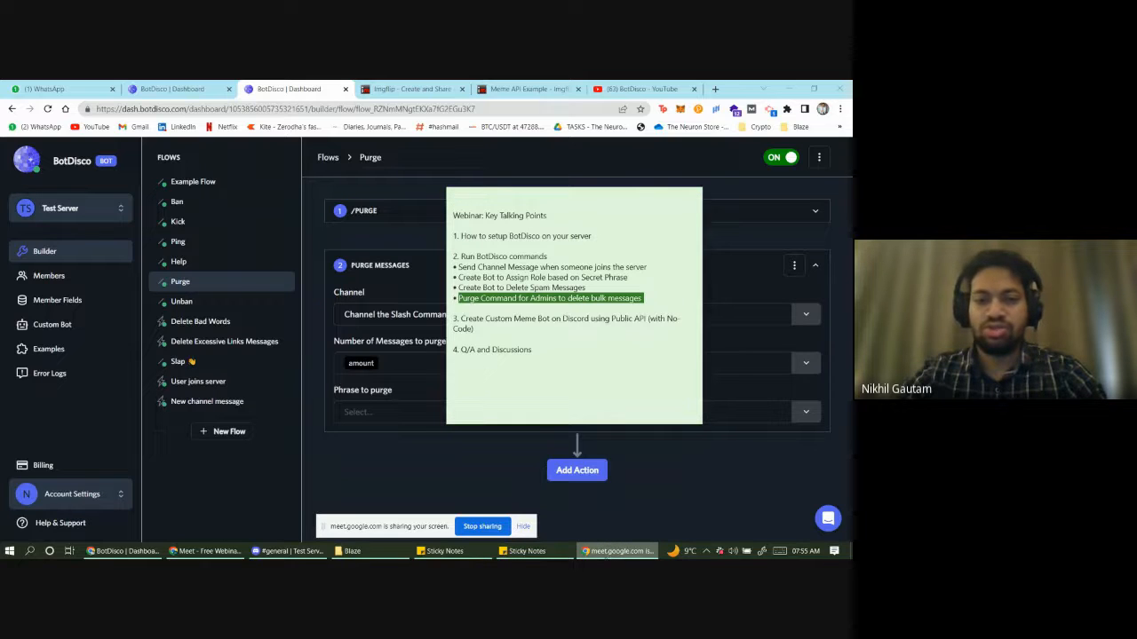
pyautogui.moveTo(544, 553)
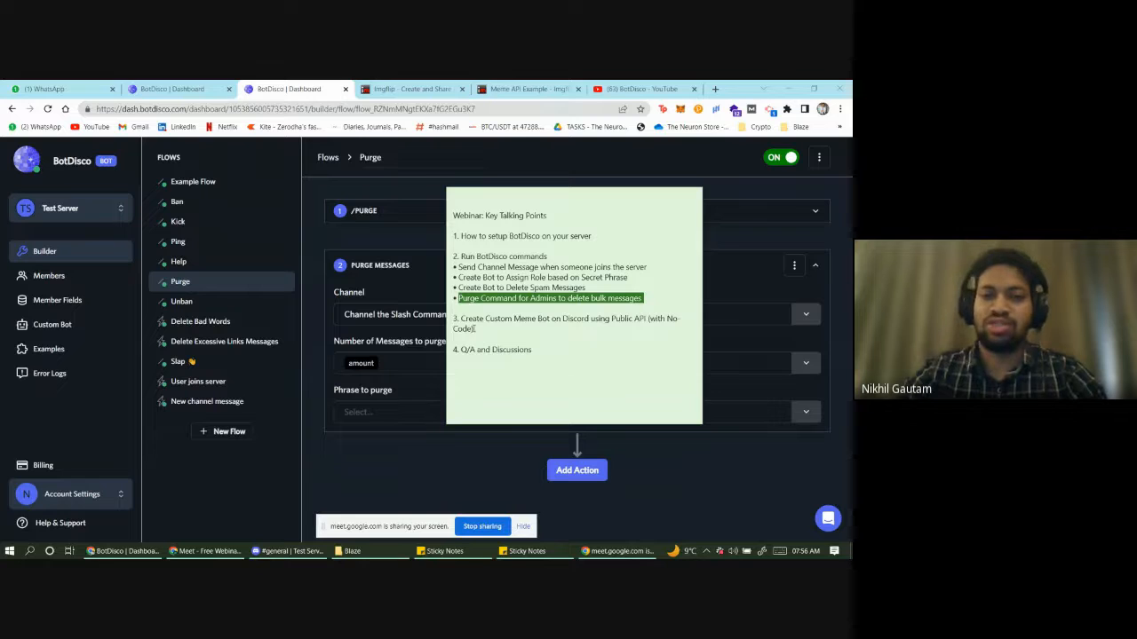
pyautogui.click(465, 309)
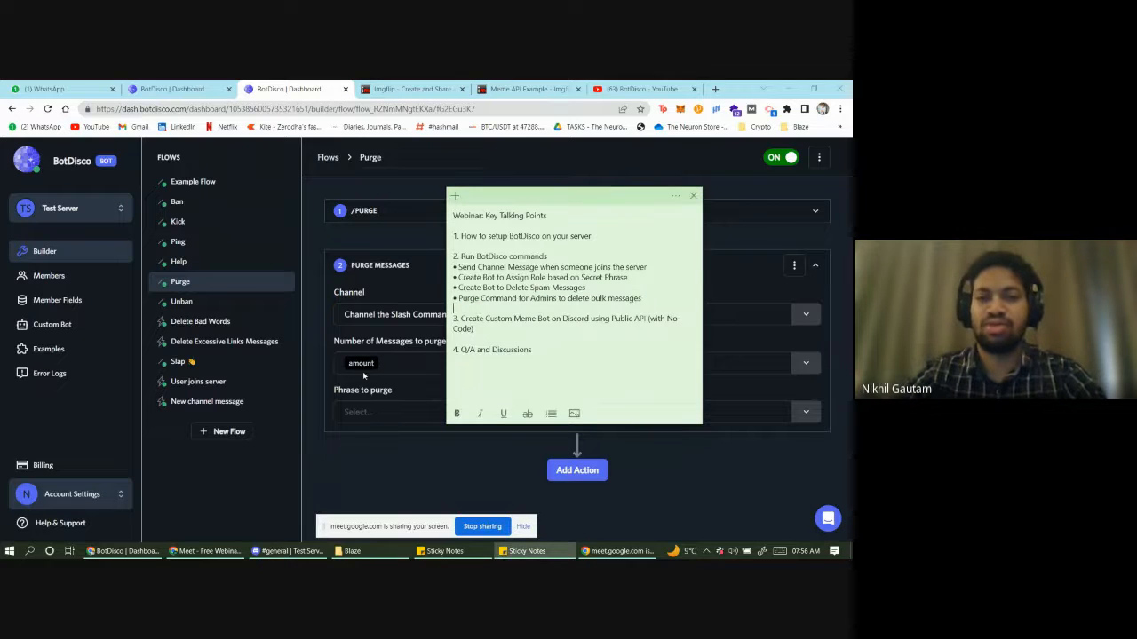
# - Highlight the 'Run BotDisco commands' points in the note and open a new blank tab
pyautogui.click(255, 466)
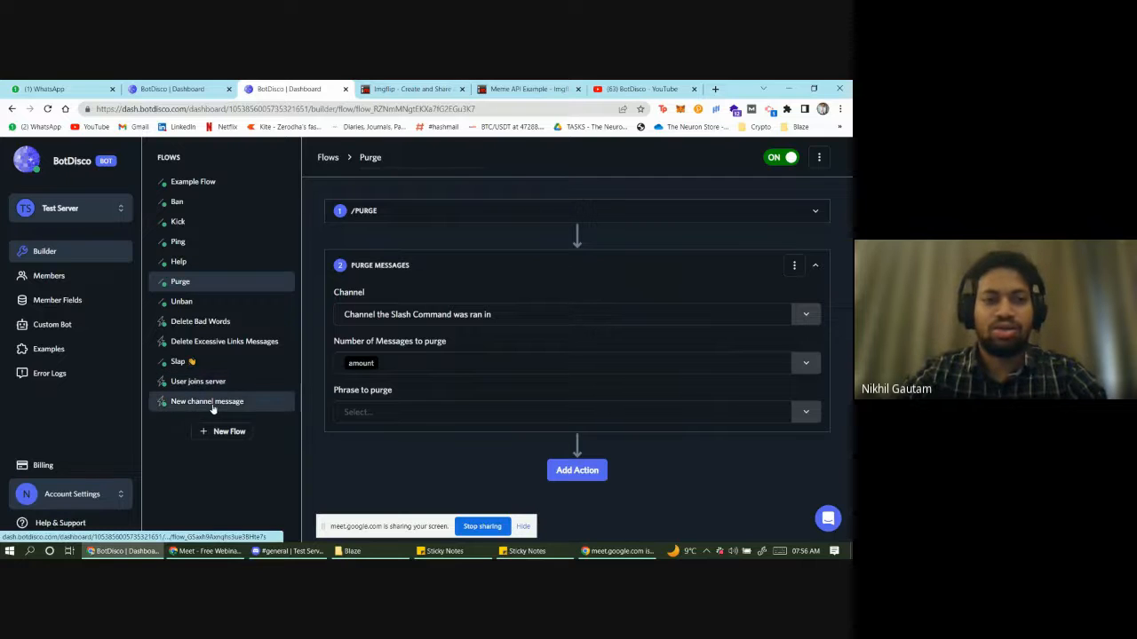
pyautogui.click(524, 550)
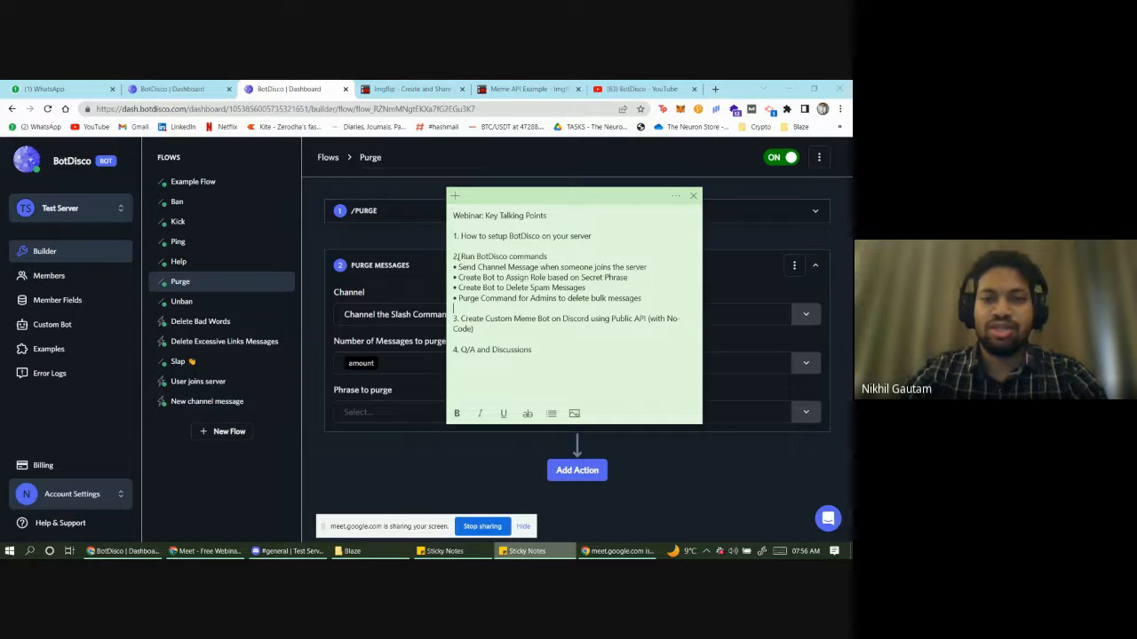
pyautogui.moveTo(454, 256); pyautogui.dragTo(588, 283)
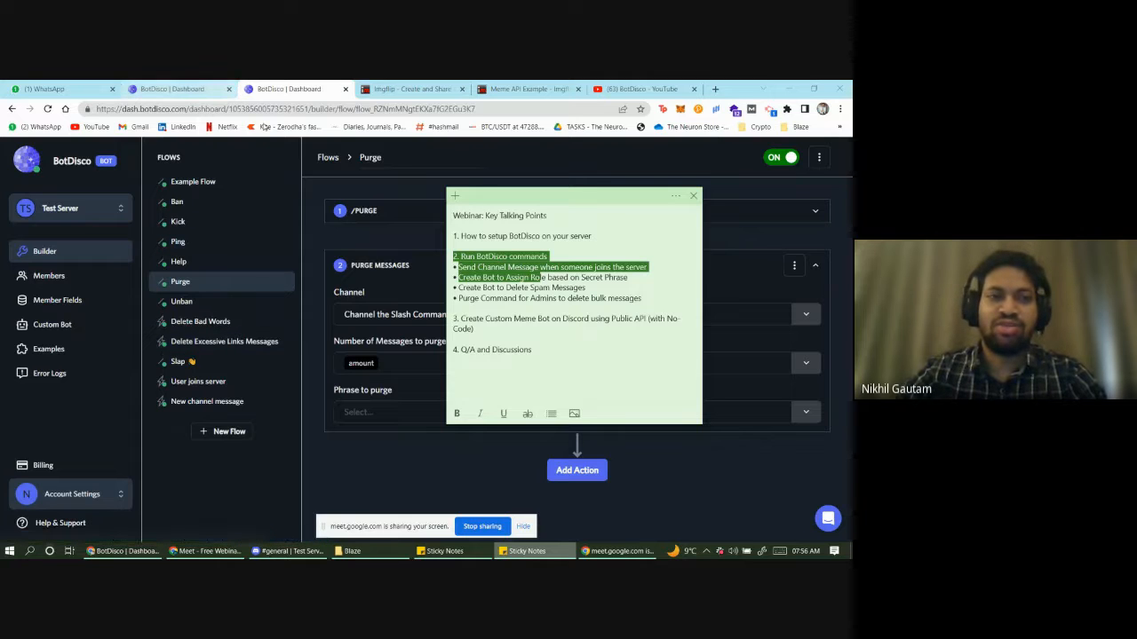
pyautogui.click(715, 88)
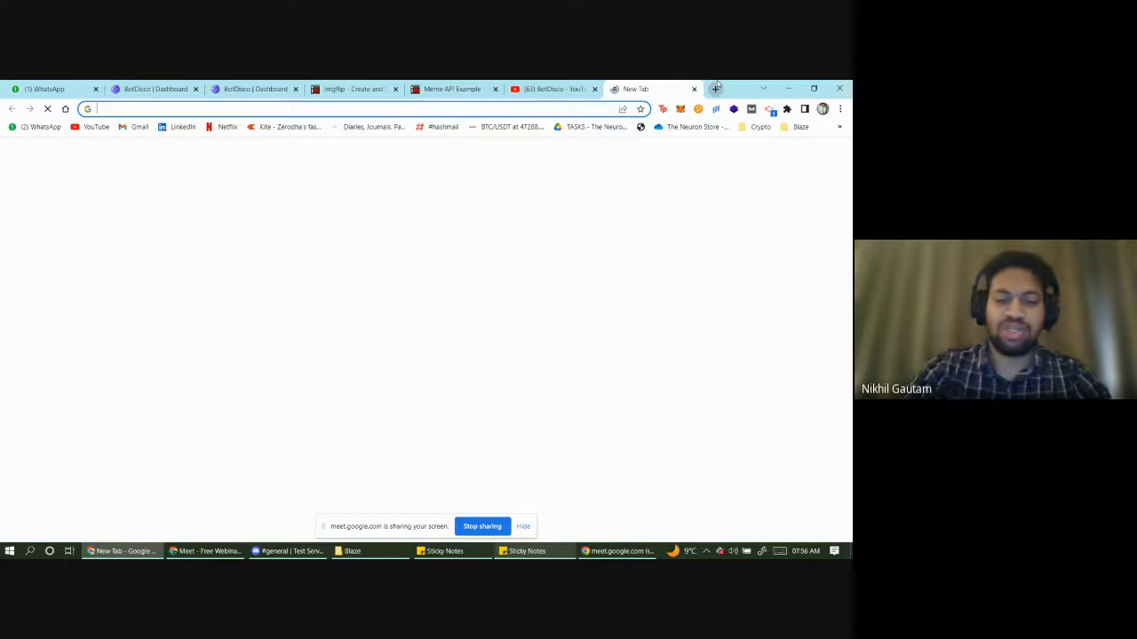
# - Go to the botdisco.com website and open its Tutorials page
pyautogui.write('botdisco')
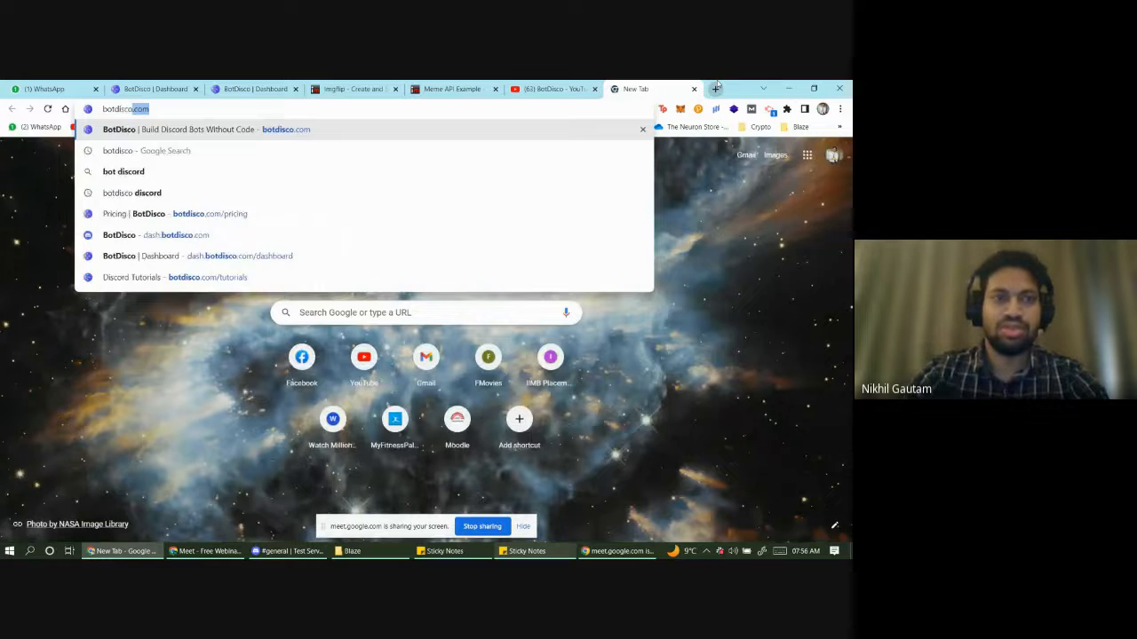
pyautogui.press('Return')
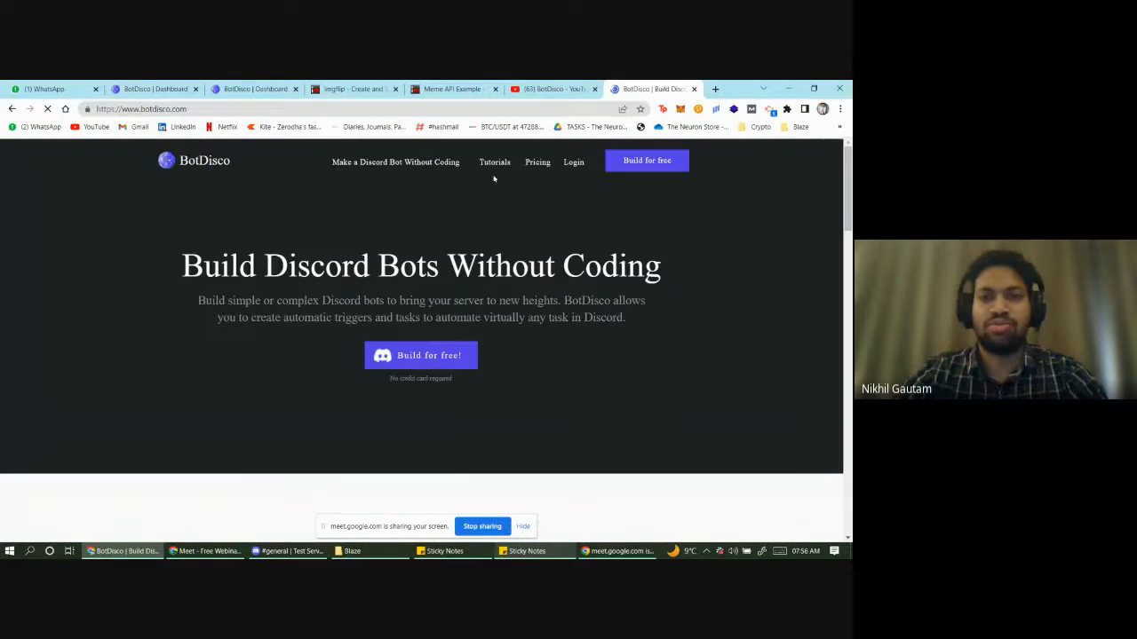
pyautogui.click(500, 164)
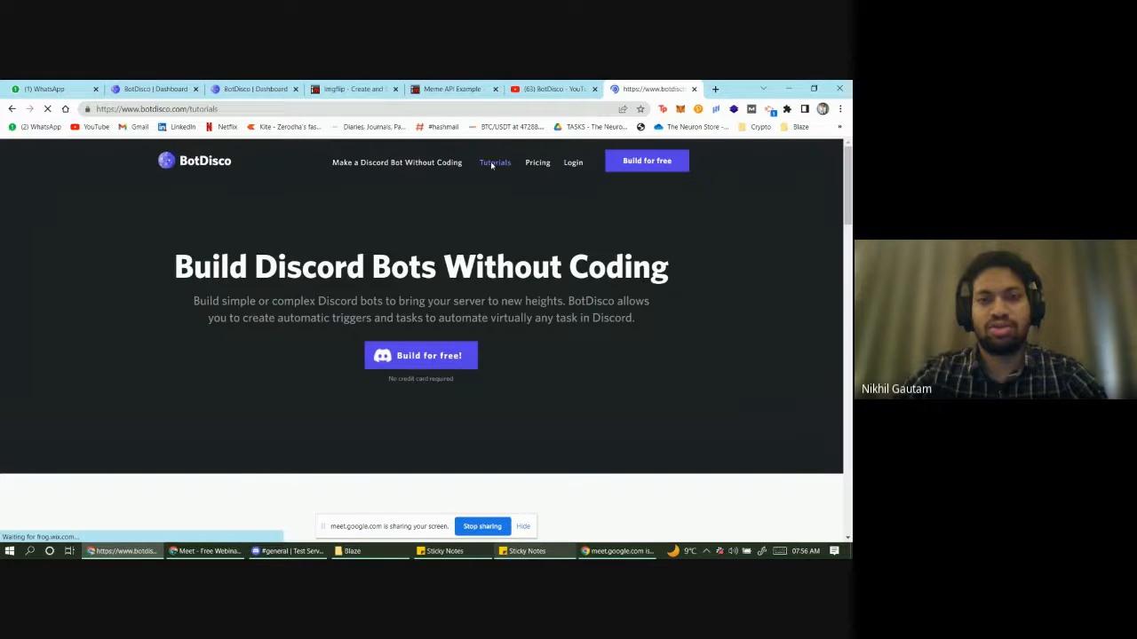
# - Scroll through the Discord Bot Tutorials list, then switch to the BotDisco YouTube videos
pyautogui.scroll(-2, 162, 281)
pyautogui.scroll(-3, 163, 280)
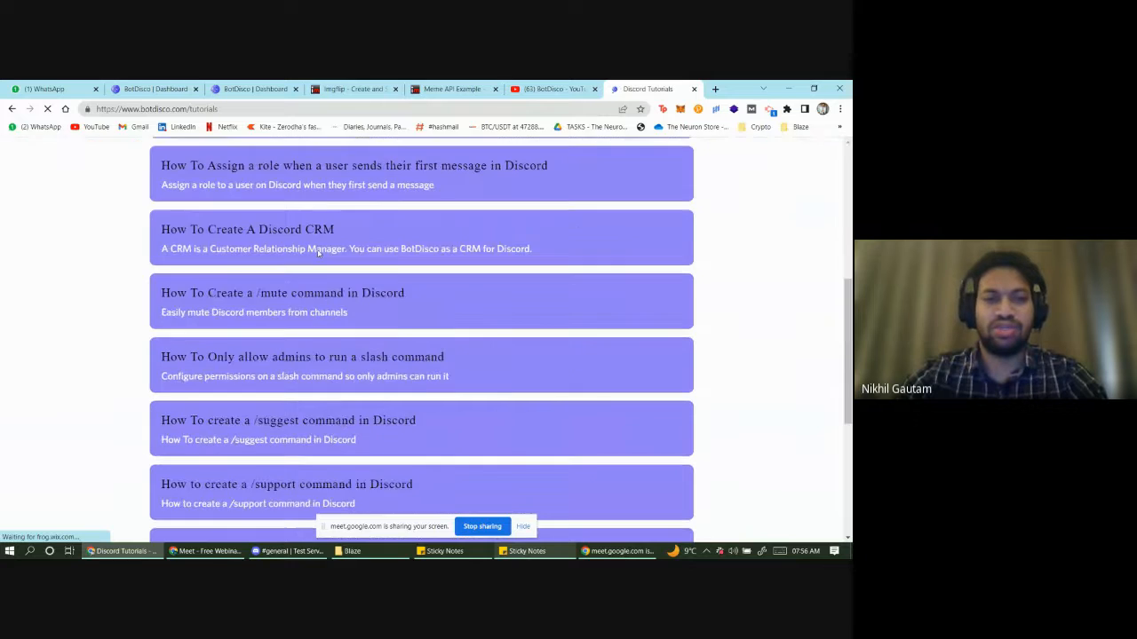
pyautogui.scroll(3, 195, 283)
pyautogui.scroll(-3, 214, 283)
pyautogui.scroll(-4, 214, 294)
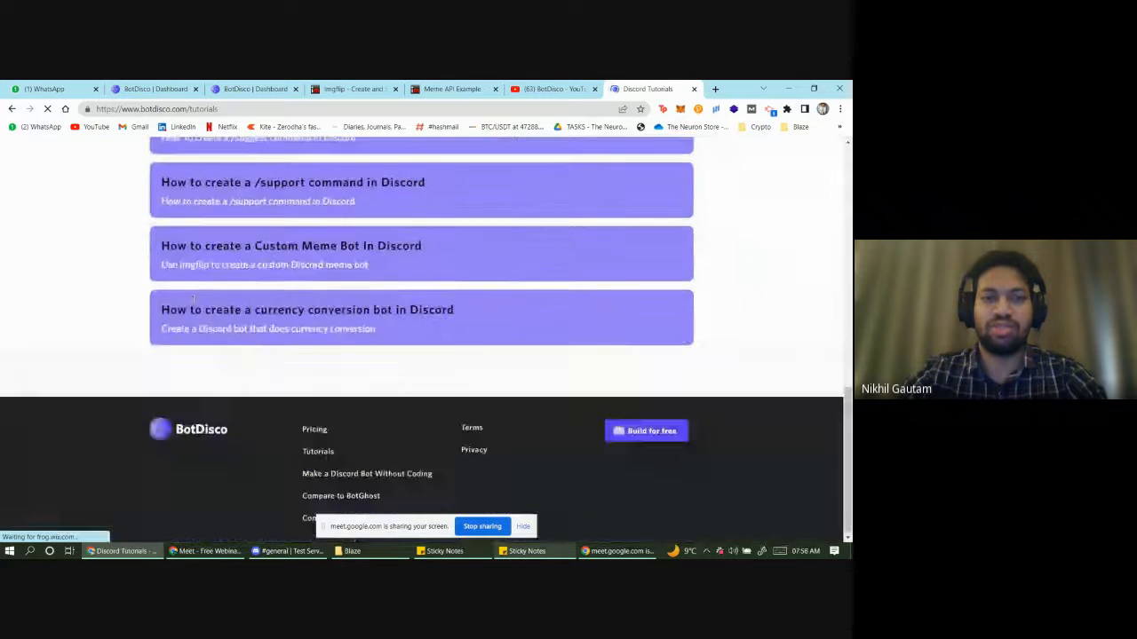
pyautogui.scroll(8, 190, 305)
pyautogui.scroll(1, 195, 304)
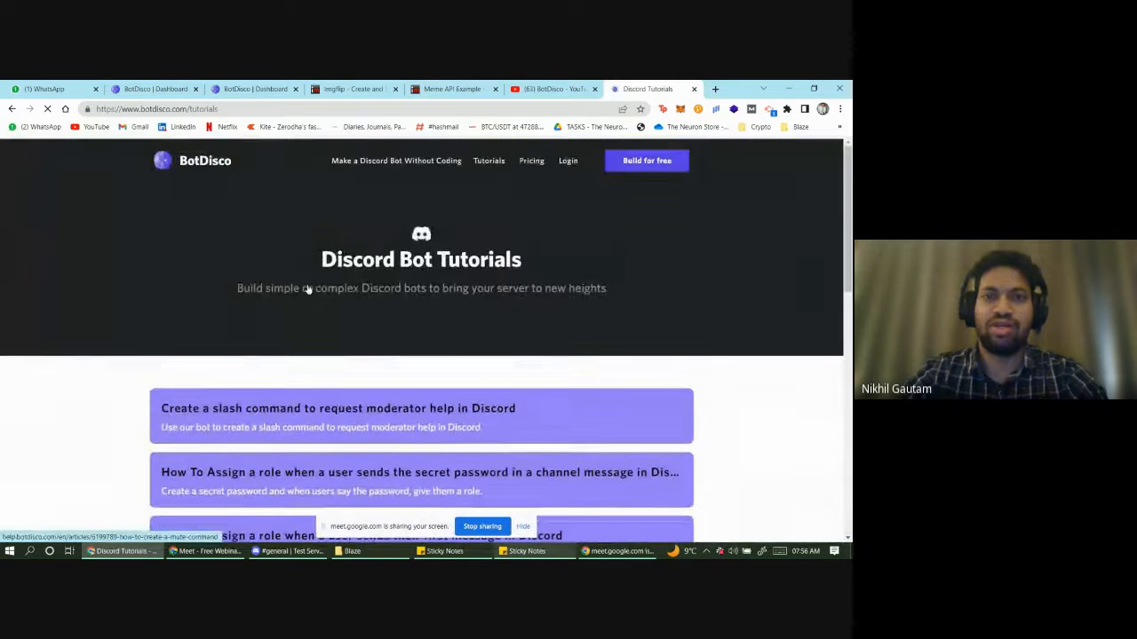
pyautogui.click(533, 88)
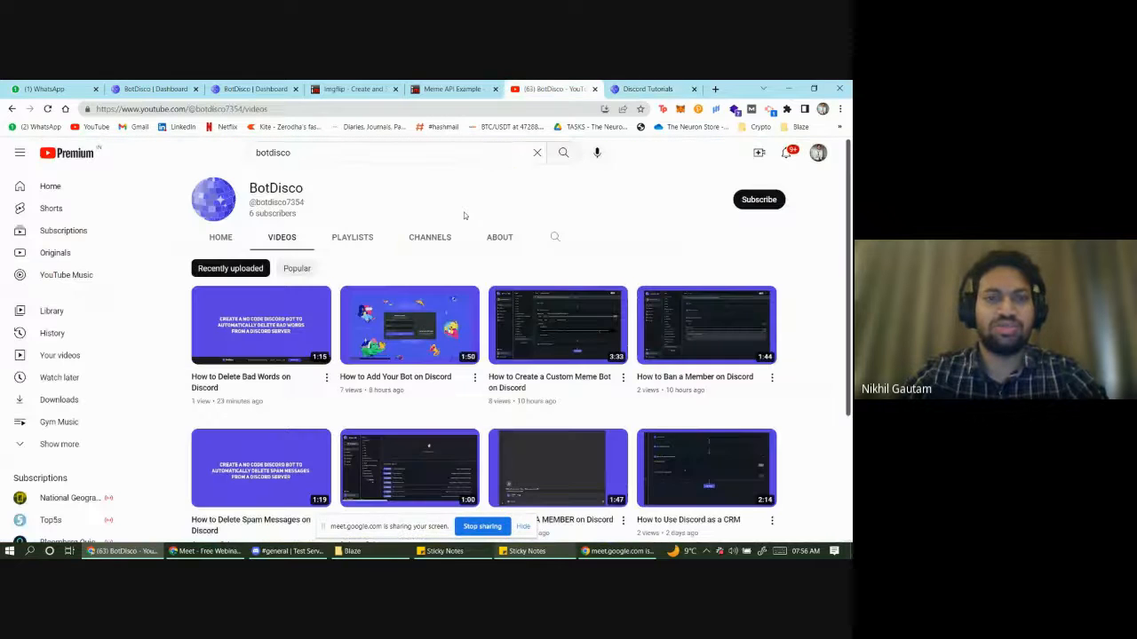
# - Scroll the BotDisco YouTube videos, then return to Discord Tutorials and scroll its list
pyautogui.scroll(-3, 236, 335)
pyautogui.scroll(3, 236, 335)
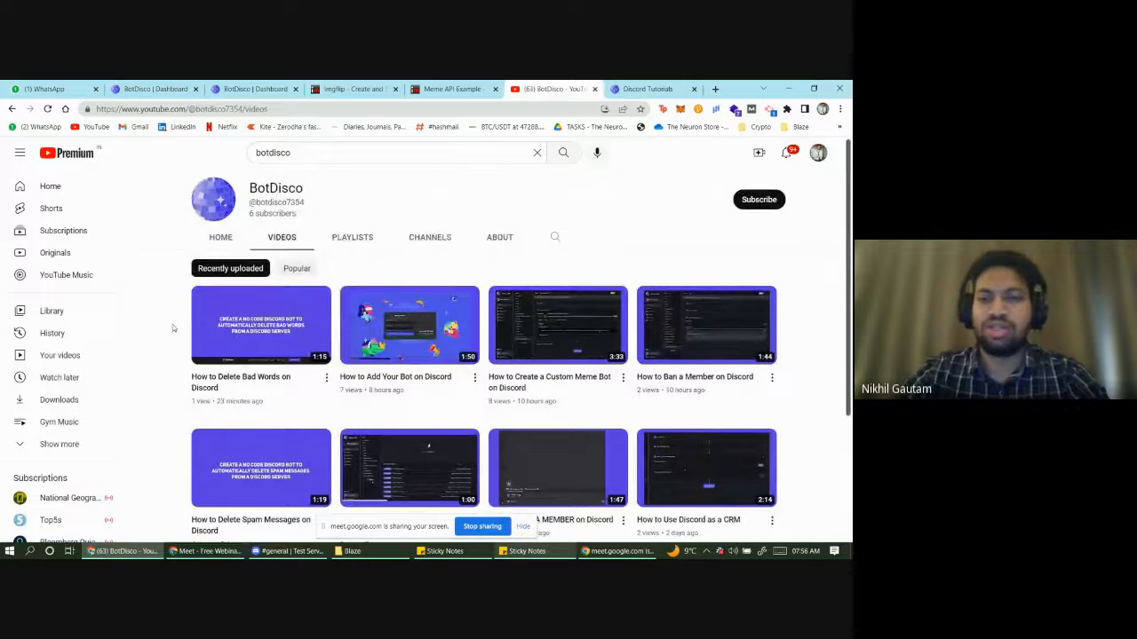
pyautogui.scroll(-1, 173, 325)
pyautogui.scroll(-1, 186, 328)
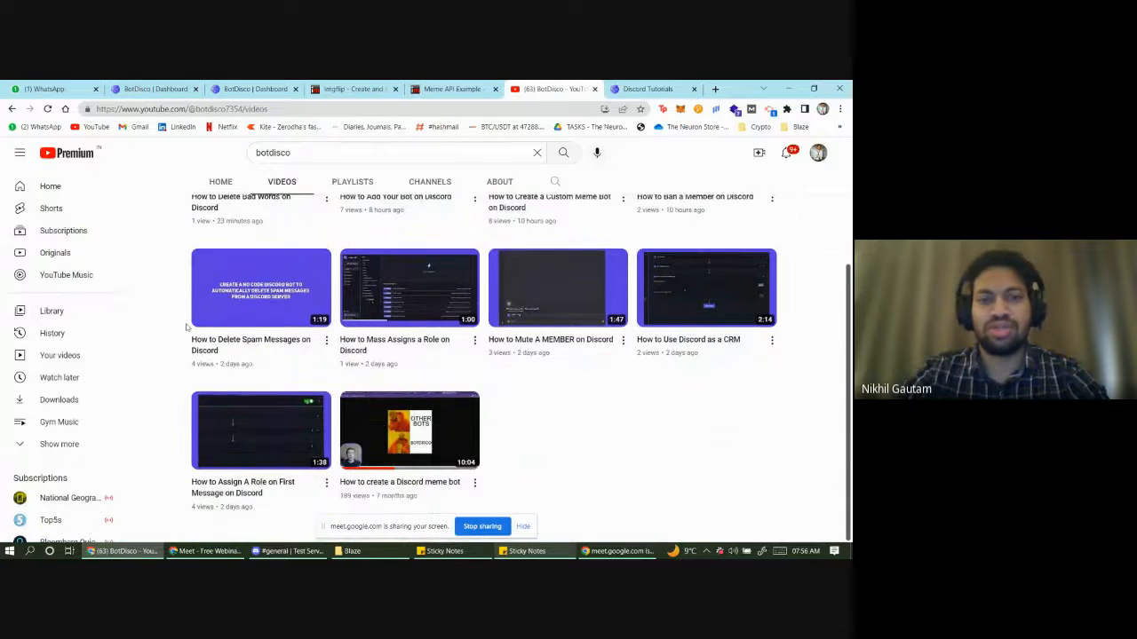
pyautogui.scroll(2, 186, 328)
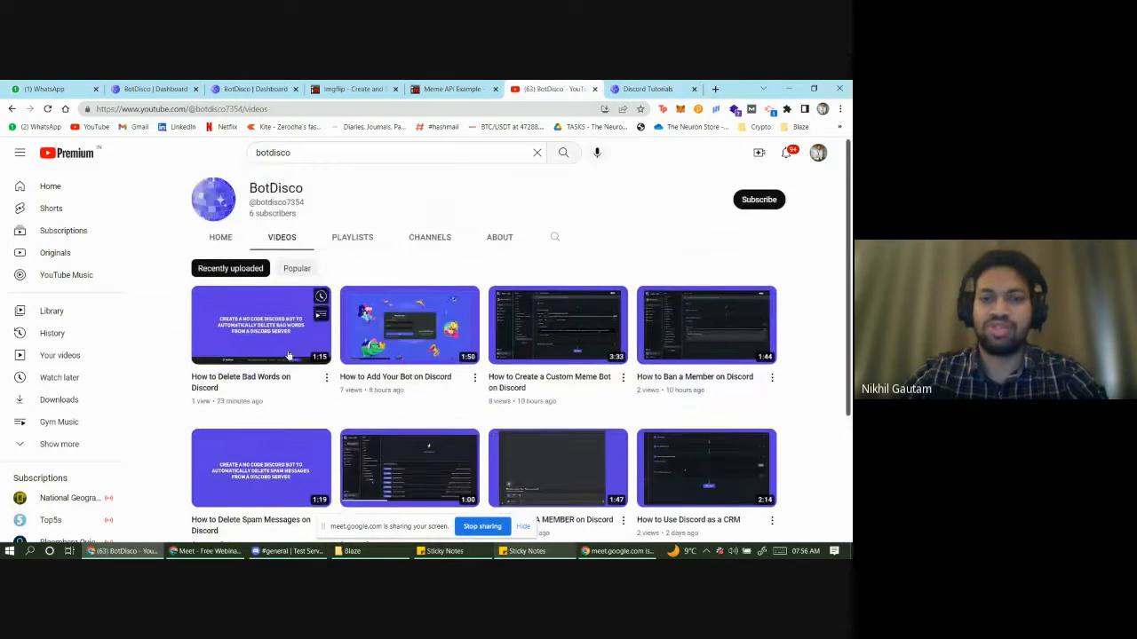
pyautogui.click(649, 87)
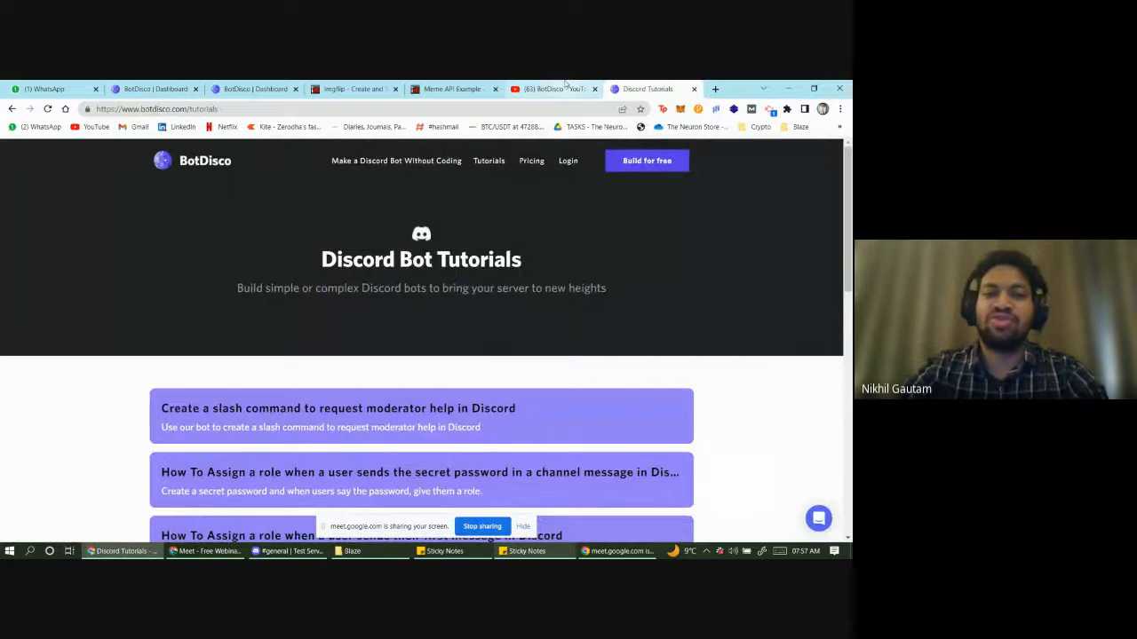
pyautogui.scroll(-1, 702, 325)
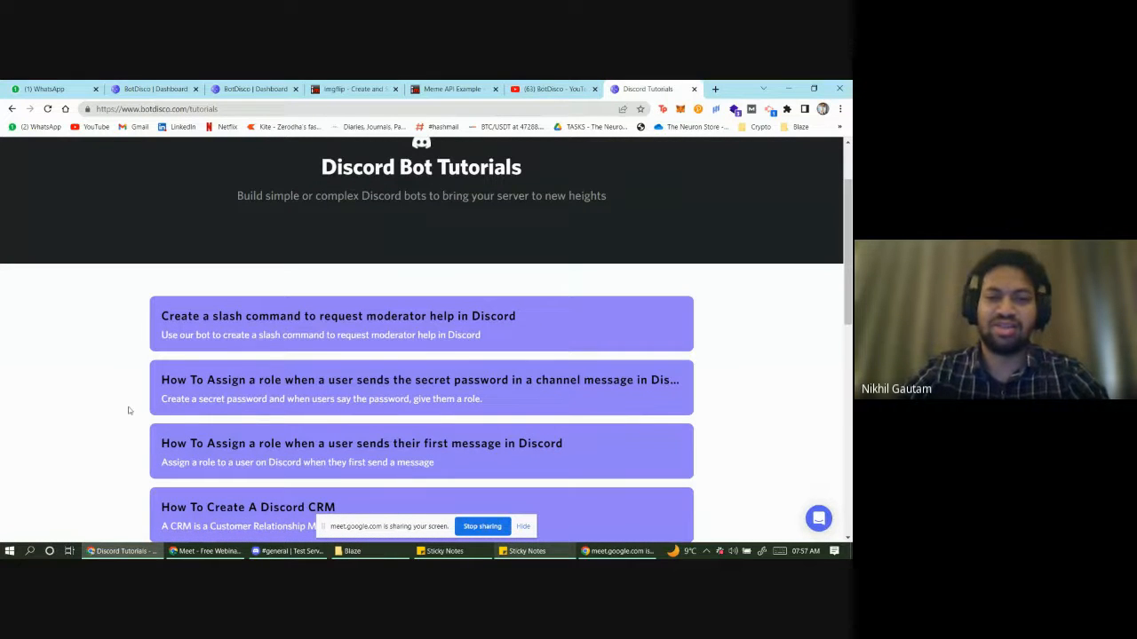
pyautogui.scroll(-1, 133, 412)
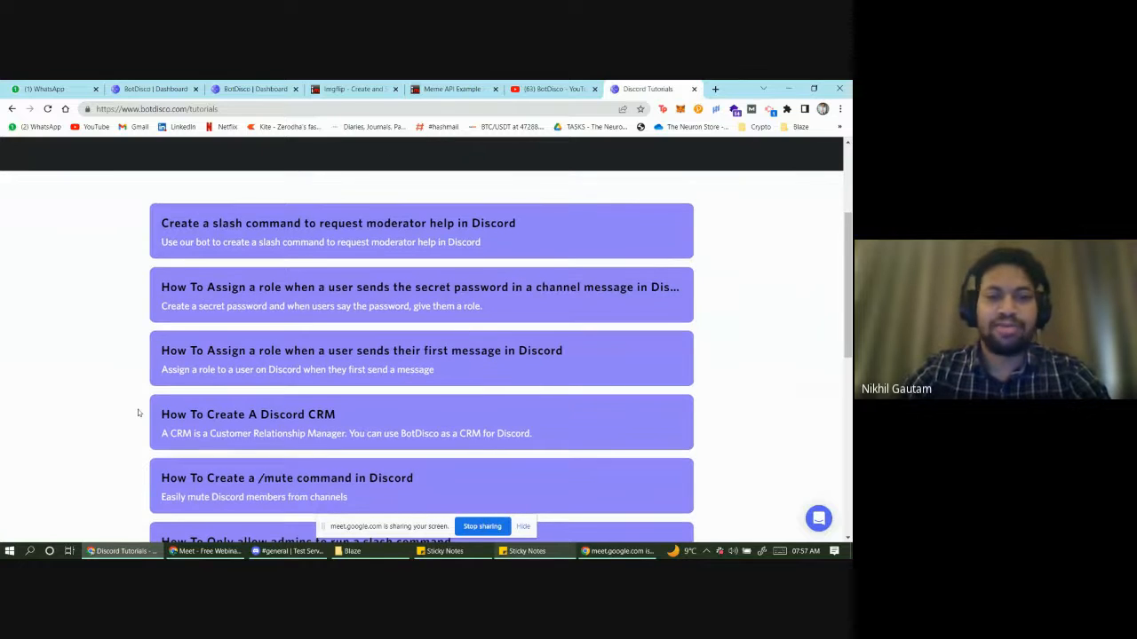
pyautogui.click(515, 552)
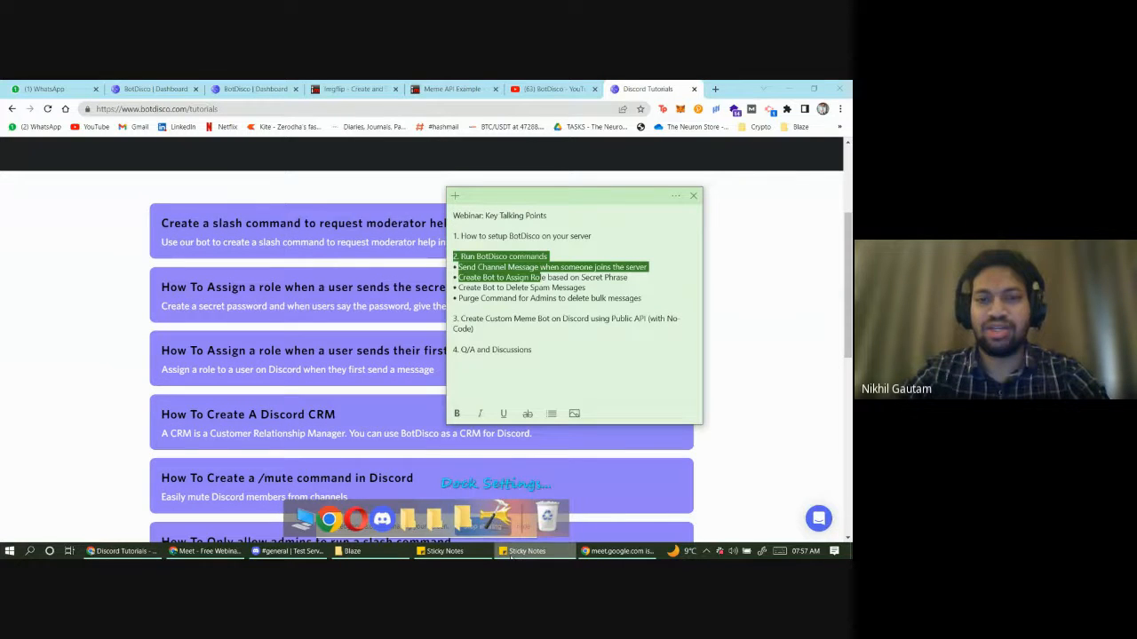
pyautogui.doubleClick(544, 299)
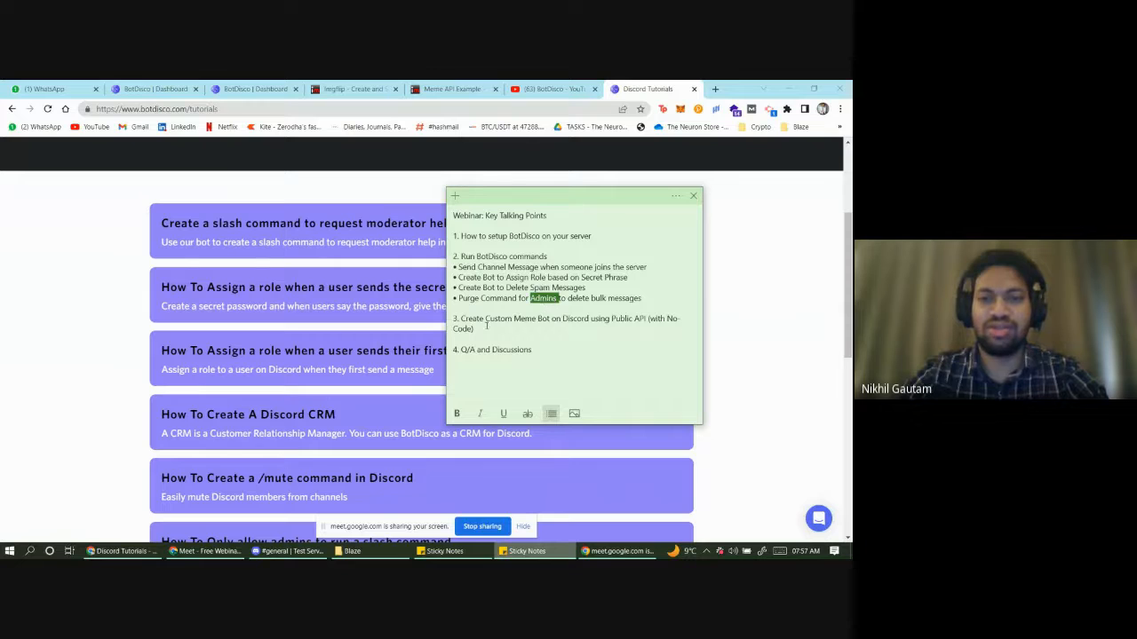
pyautogui.click(487, 326)
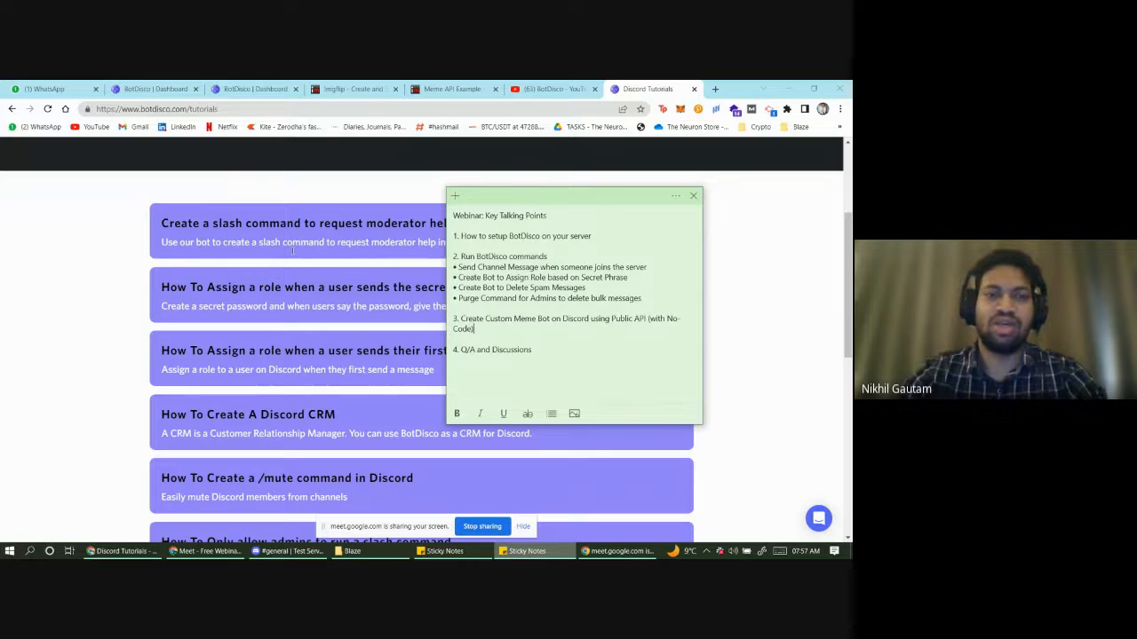
# - Find and open the 'How to create a Custom Meme Bot In Discord' tutorial
pyautogui.click(102, 391)
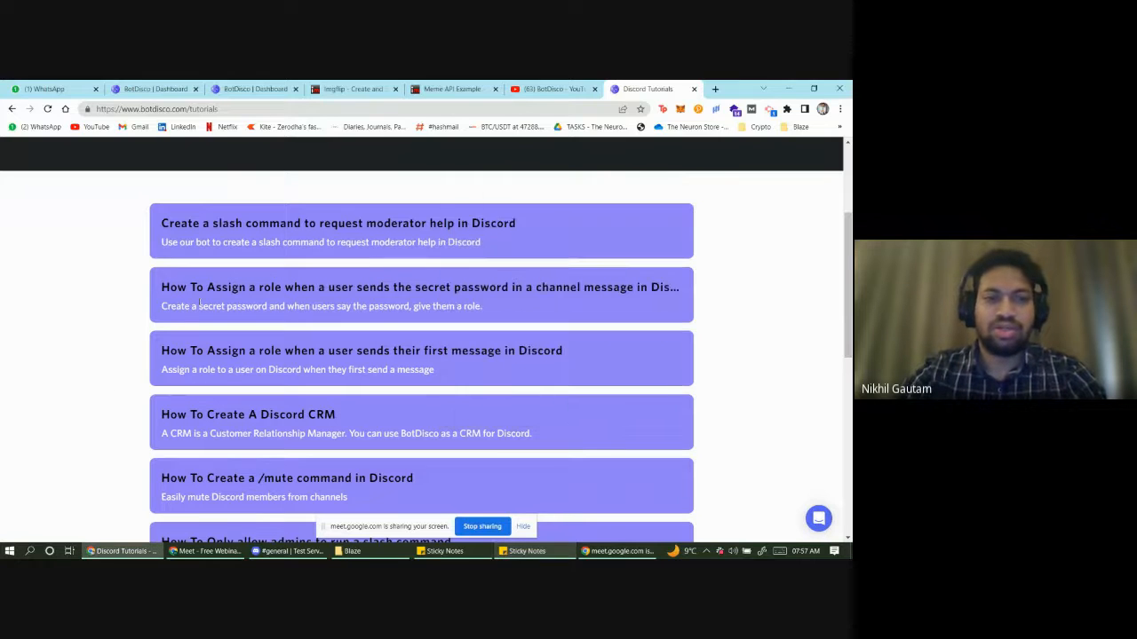
pyautogui.scroll(-4, 200, 305)
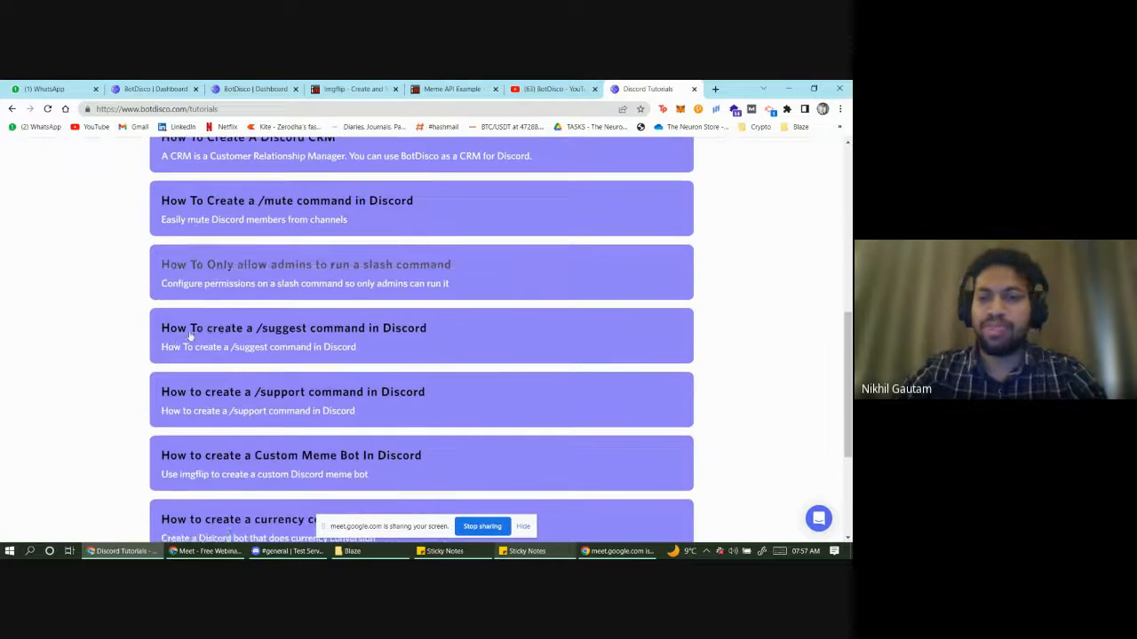
pyautogui.scroll(4, 172, 352)
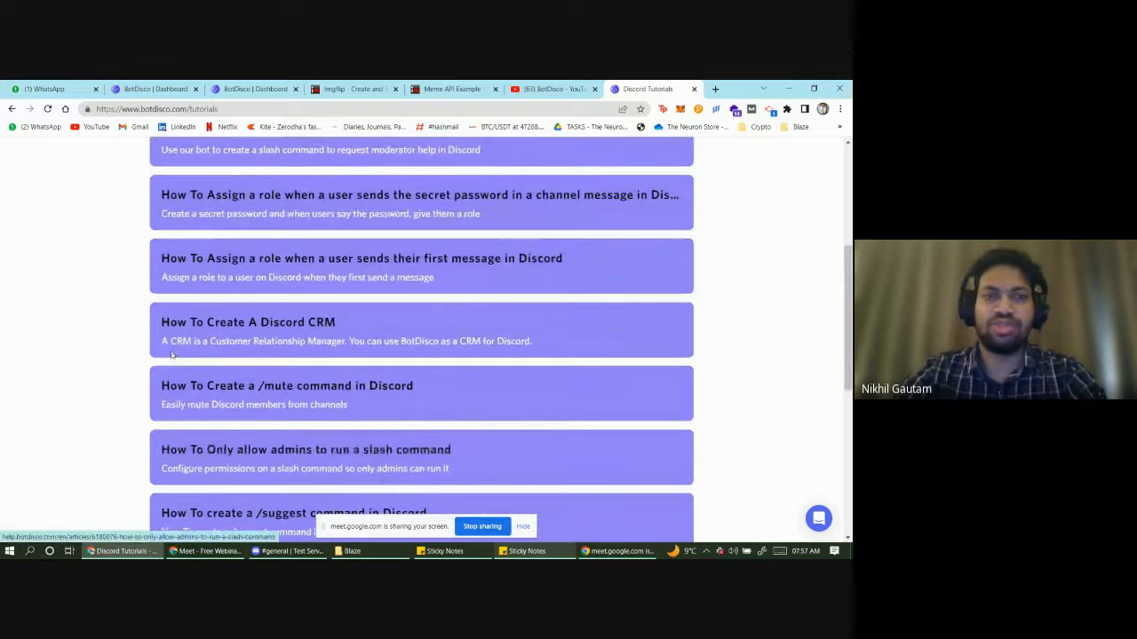
pyautogui.scroll(2, 172, 353)
pyautogui.scroll(-4, 173, 353)
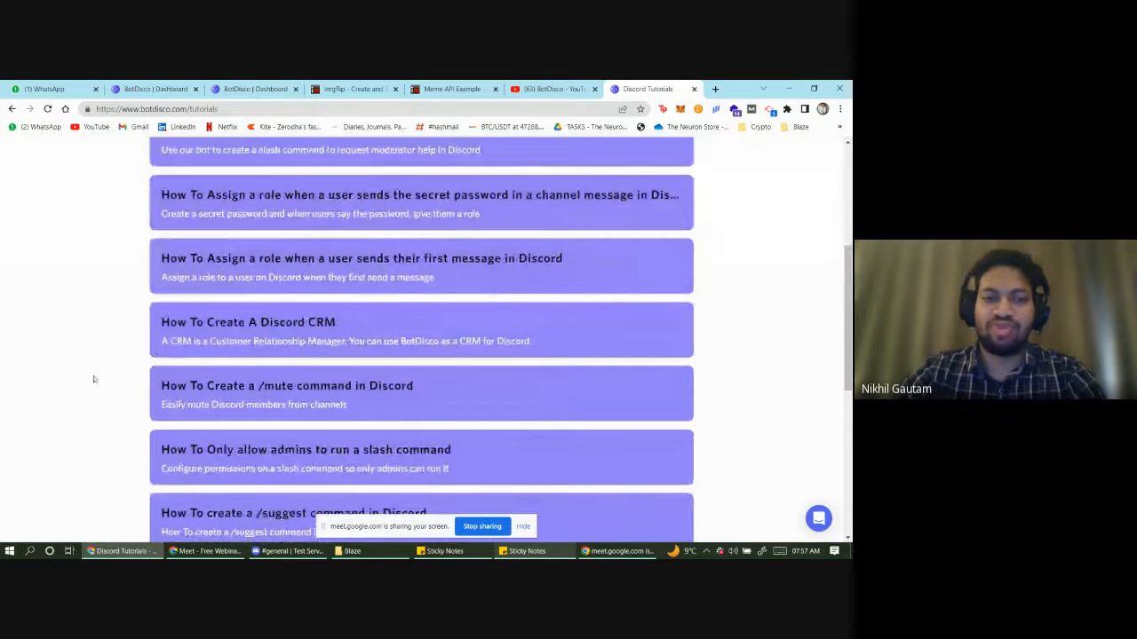
pyautogui.scroll(-2, 108, 409)
pyautogui.scroll(-2, 109, 408)
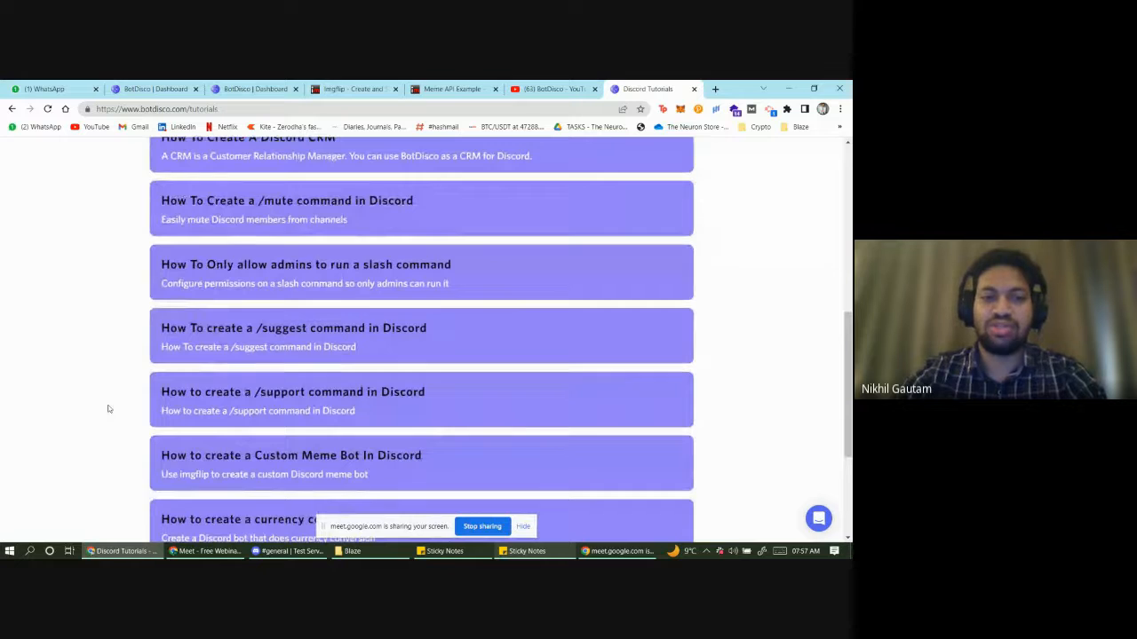
pyautogui.scroll(-2, 109, 409)
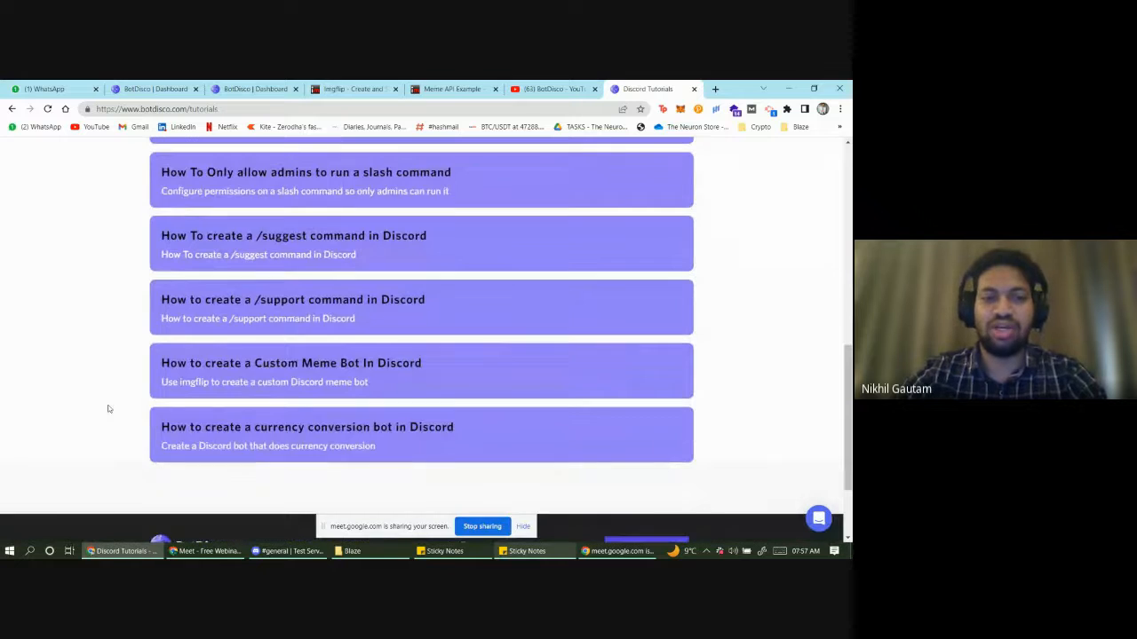
pyautogui.click(260, 367)
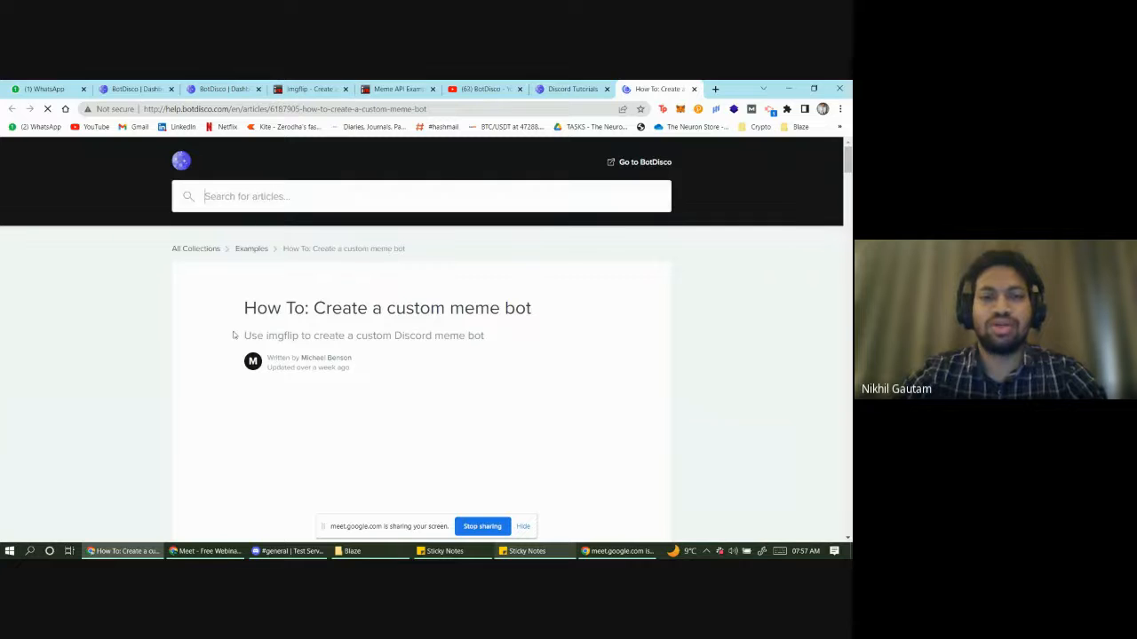
# - Read through the meme bot article's steps, then return to the BotDisco Dashboard tab
pyautogui.scroll(-1, 184, 341)
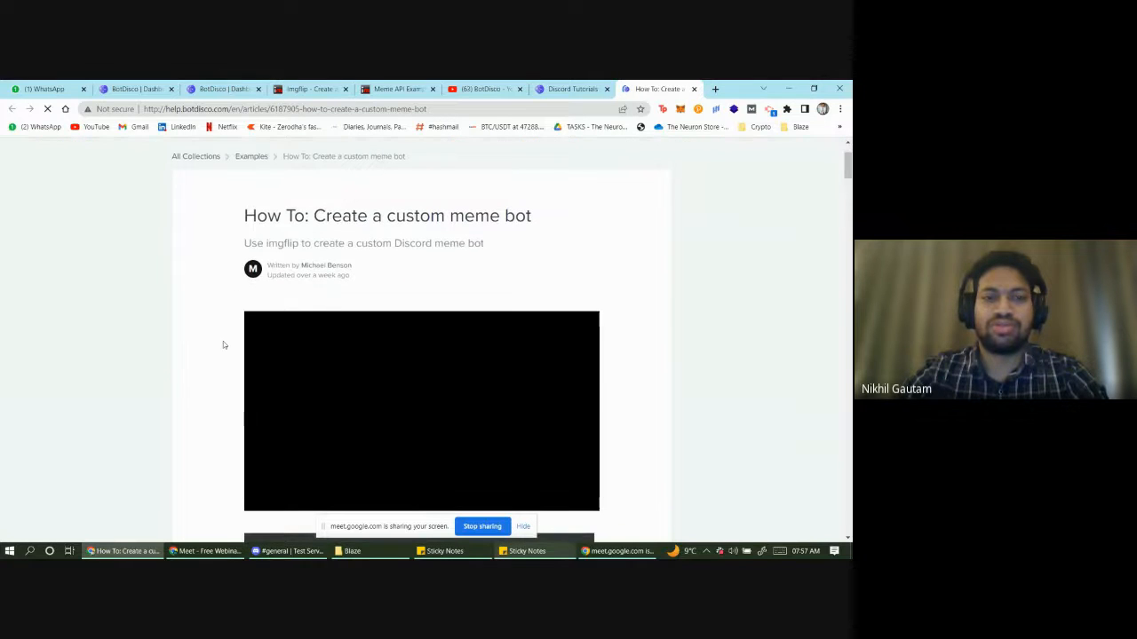
pyautogui.scroll(-1, 366, 367)
pyautogui.scroll(-5, 366, 367)
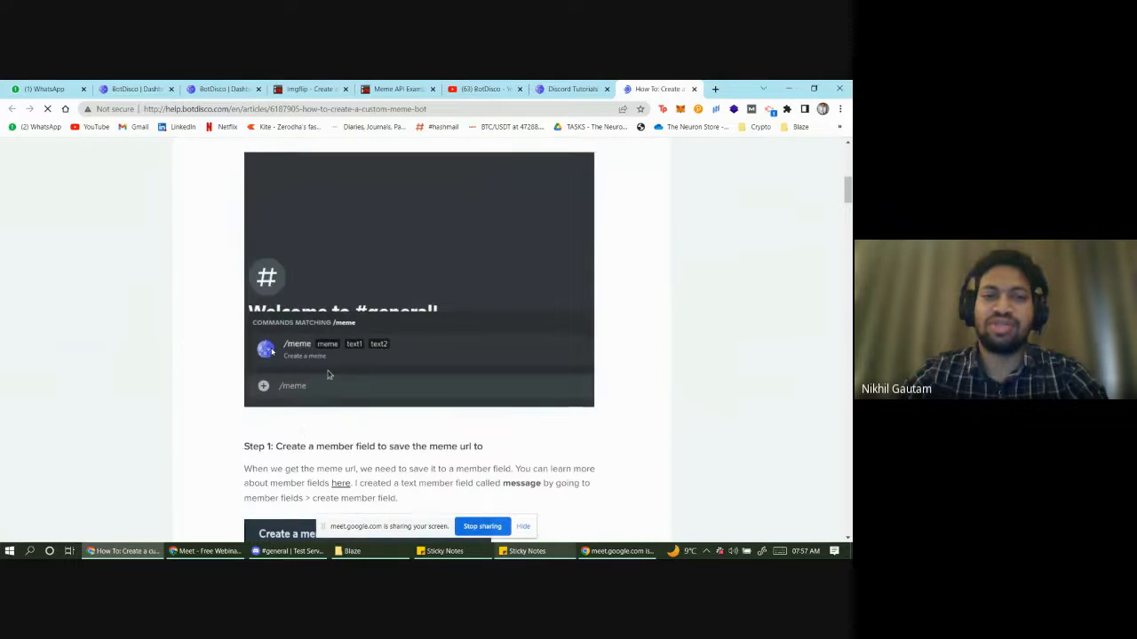
pyautogui.scroll(-4, 238, 343)
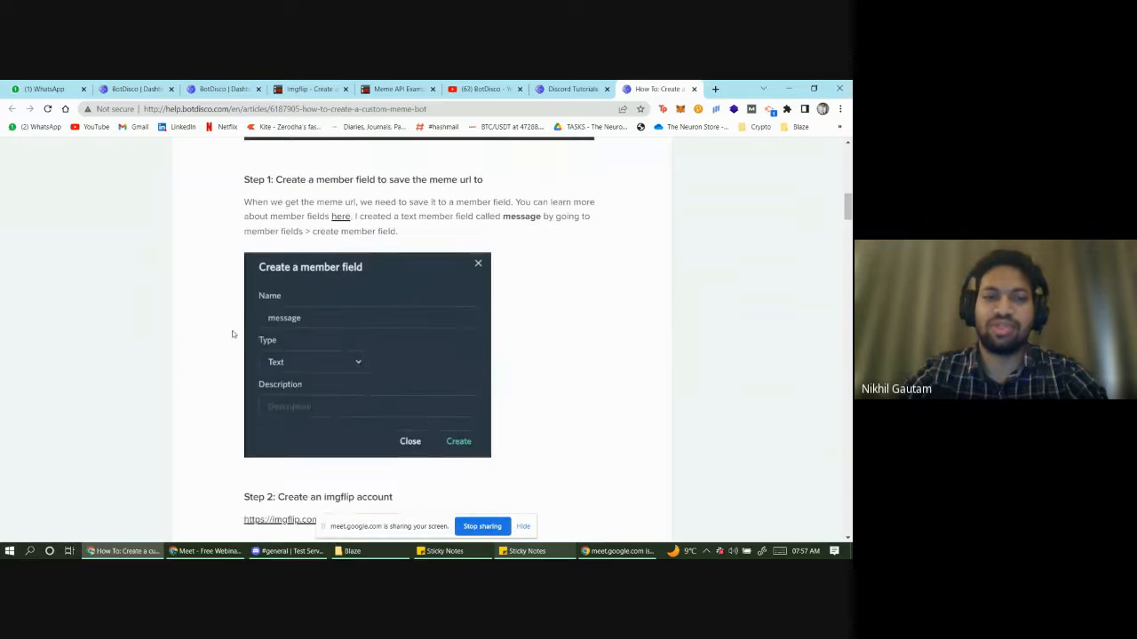
pyautogui.scroll(-2, 232, 336)
pyautogui.scroll(2, 232, 335)
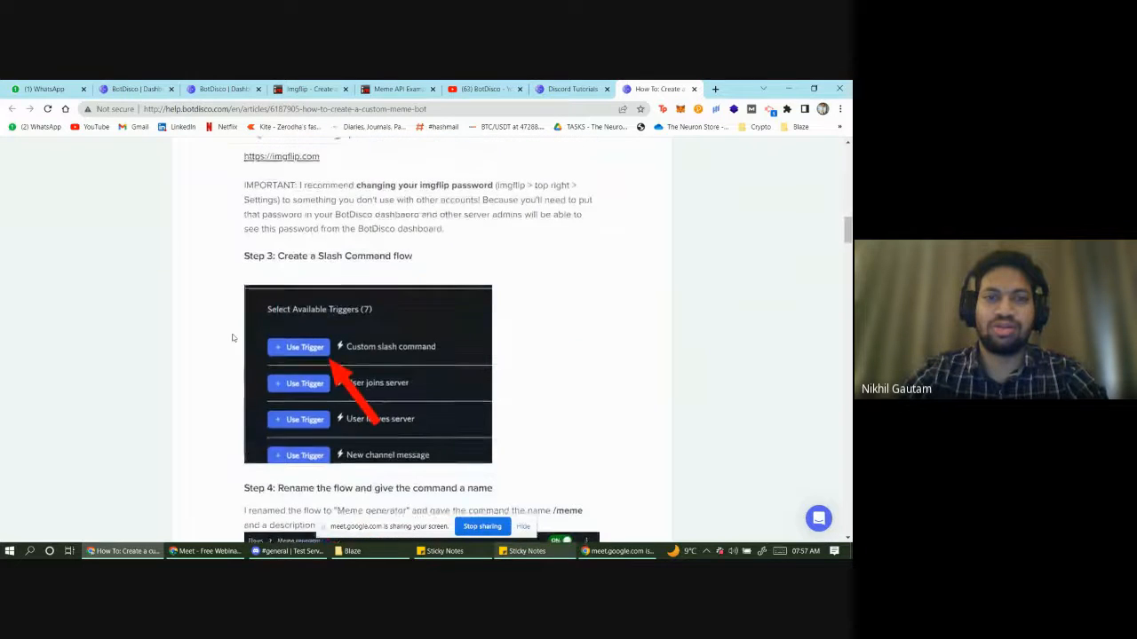
pyautogui.click(227, 89)
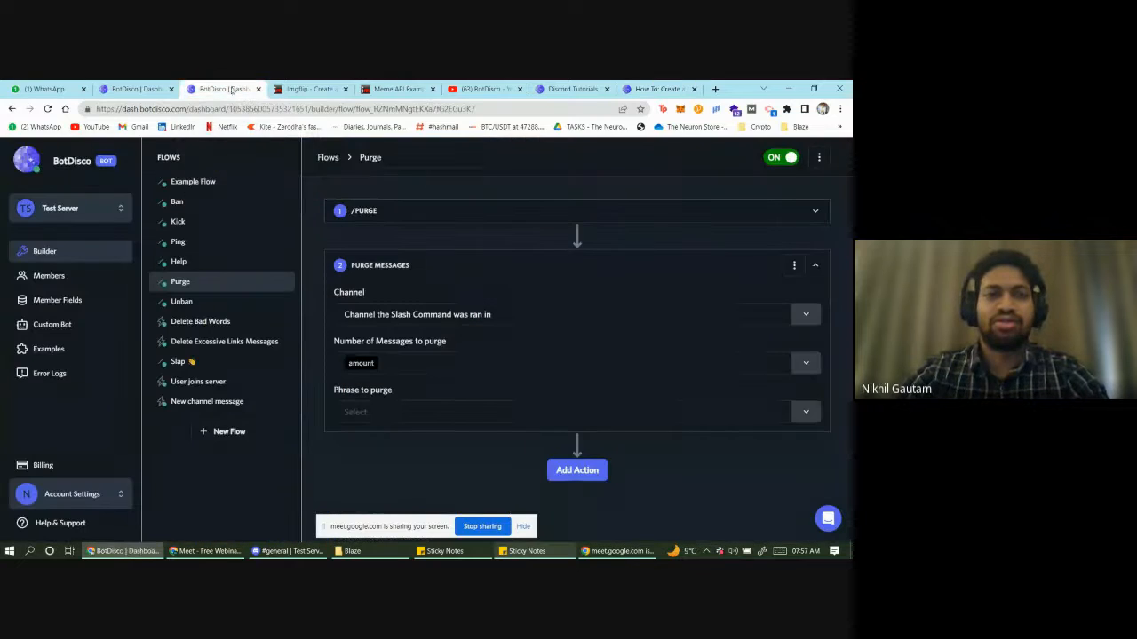
# - Create a new flow from the 'Custom slash command' trigger
pyautogui.click(223, 432)
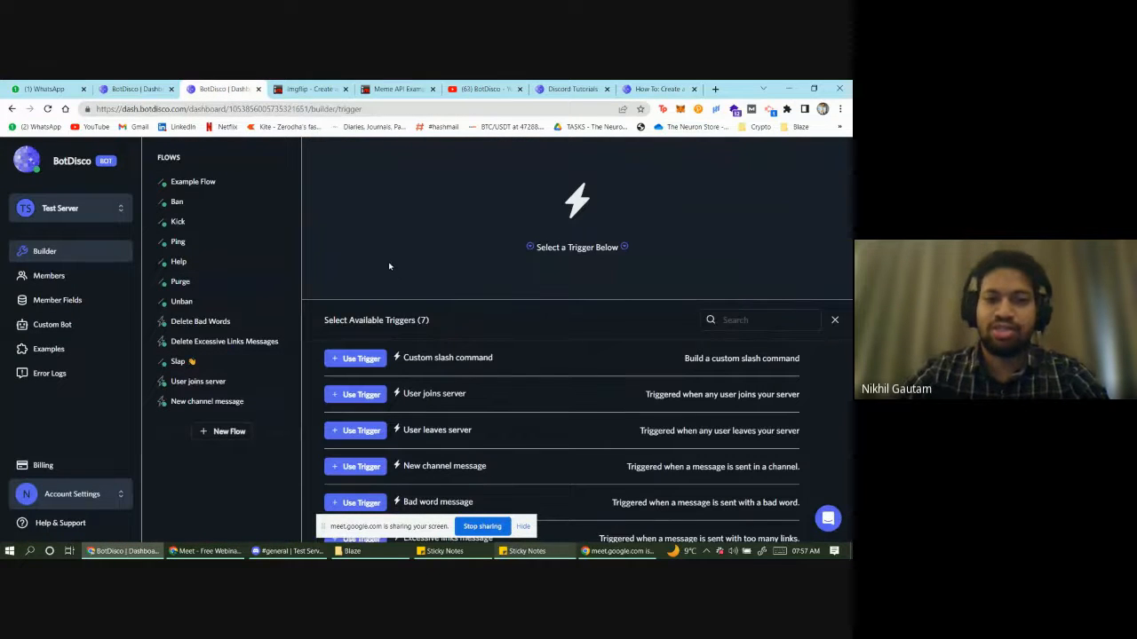
pyautogui.click(360, 359)
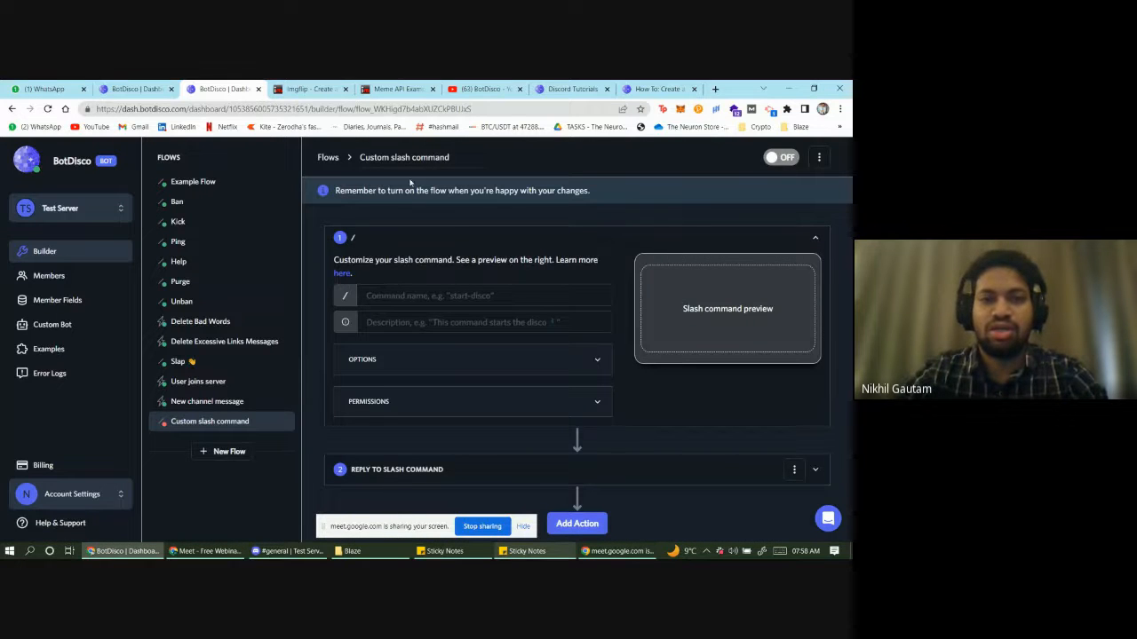
# - Rename the flow title to 'Meme Bot Command'
pyautogui.moveTo(454, 157); pyautogui.dragTo(359, 157)
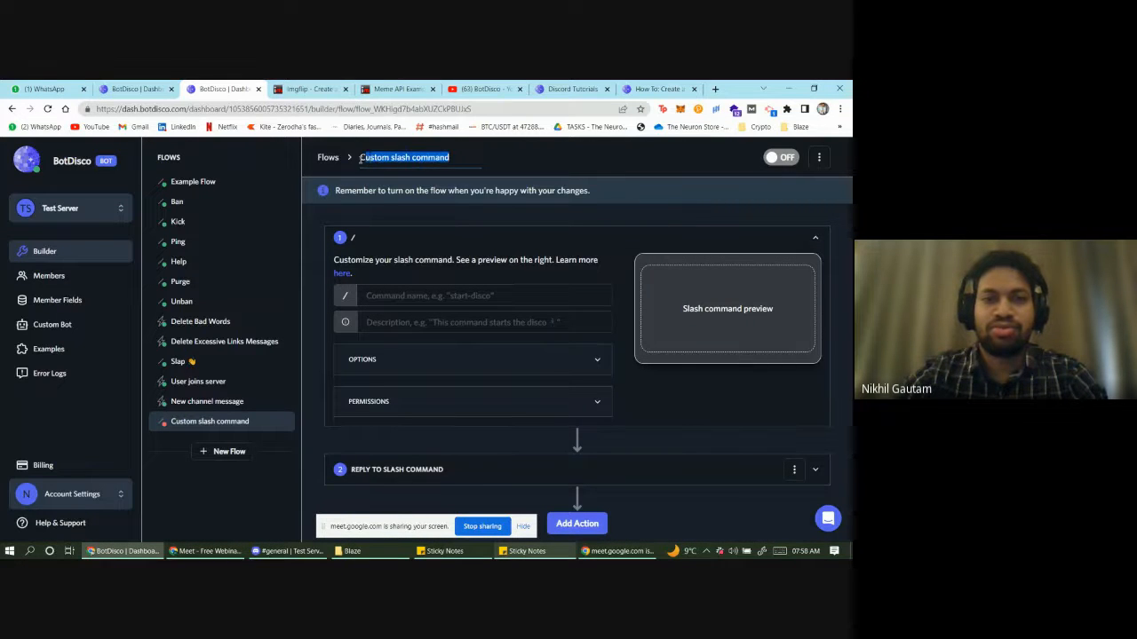
pyautogui.click(360, 157)
pyautogui.tripleClick(361, 157)
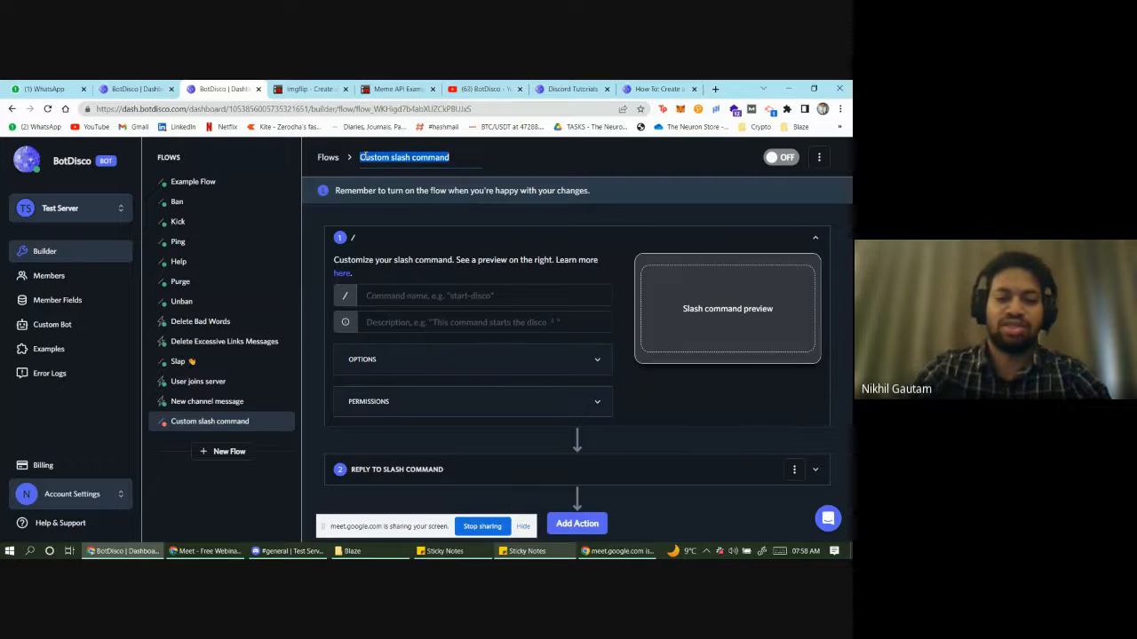
pyautogui.write('Meme')
pyautogui.press('Down')
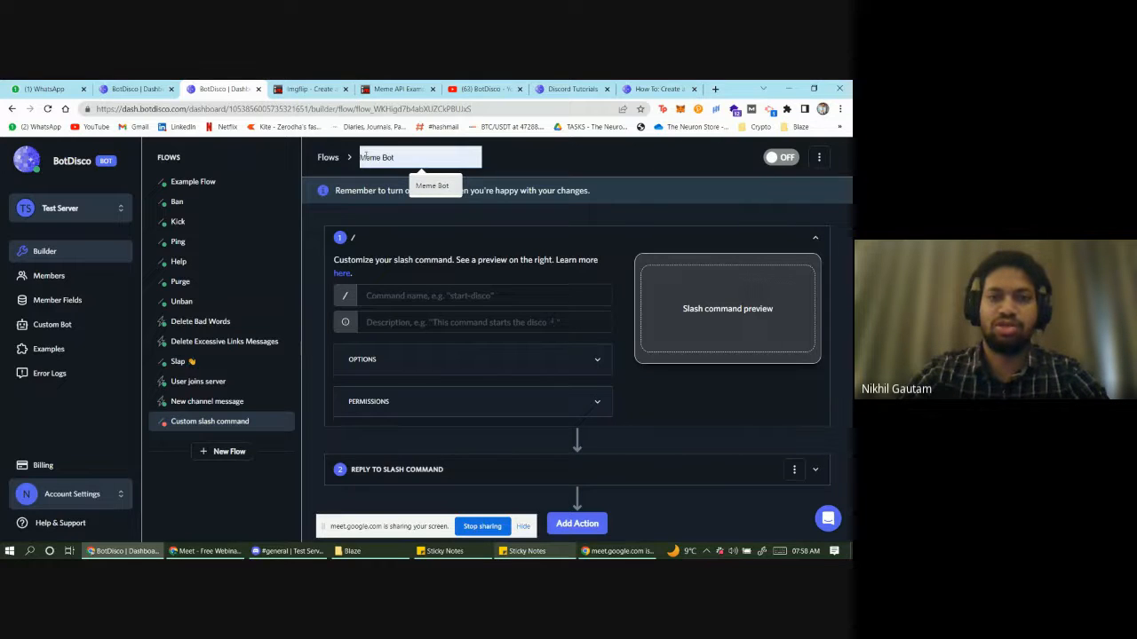
pyautogui.press('Return')
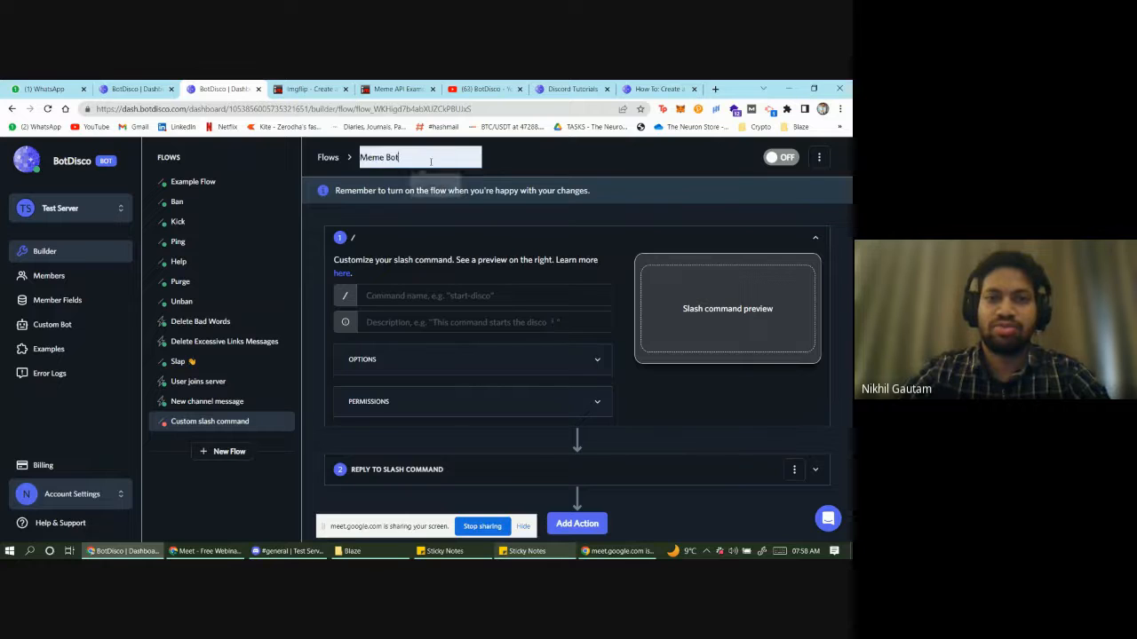
pyautogui.write('Command')
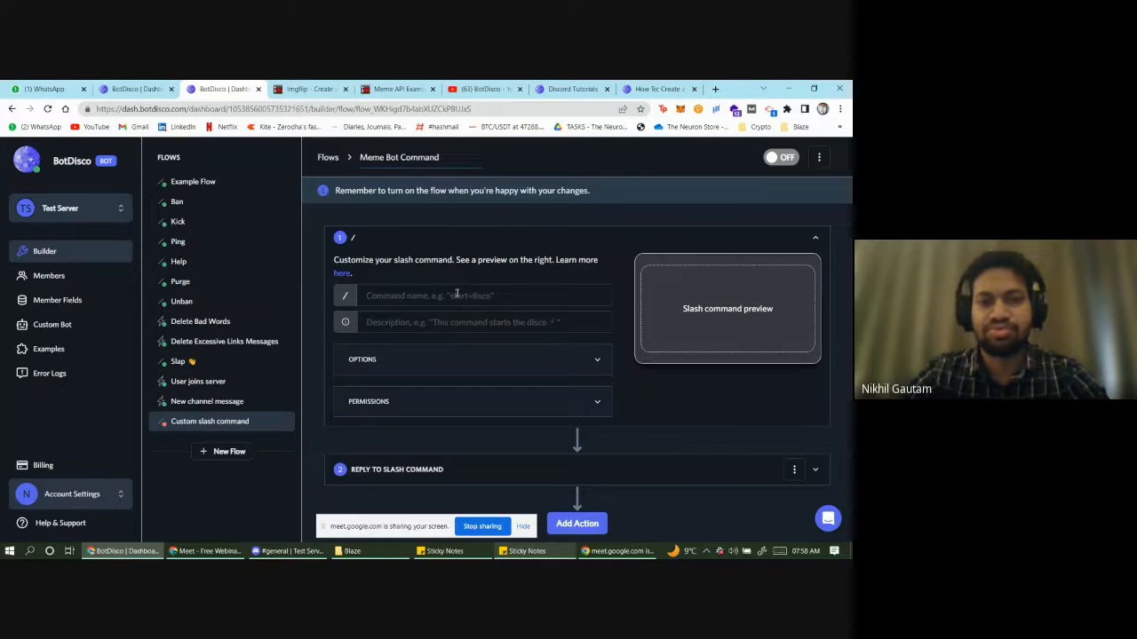
# - Set the slash command name to 'meme' with description 'To create a Meme Bot'
pyautogui.click(456, 294)
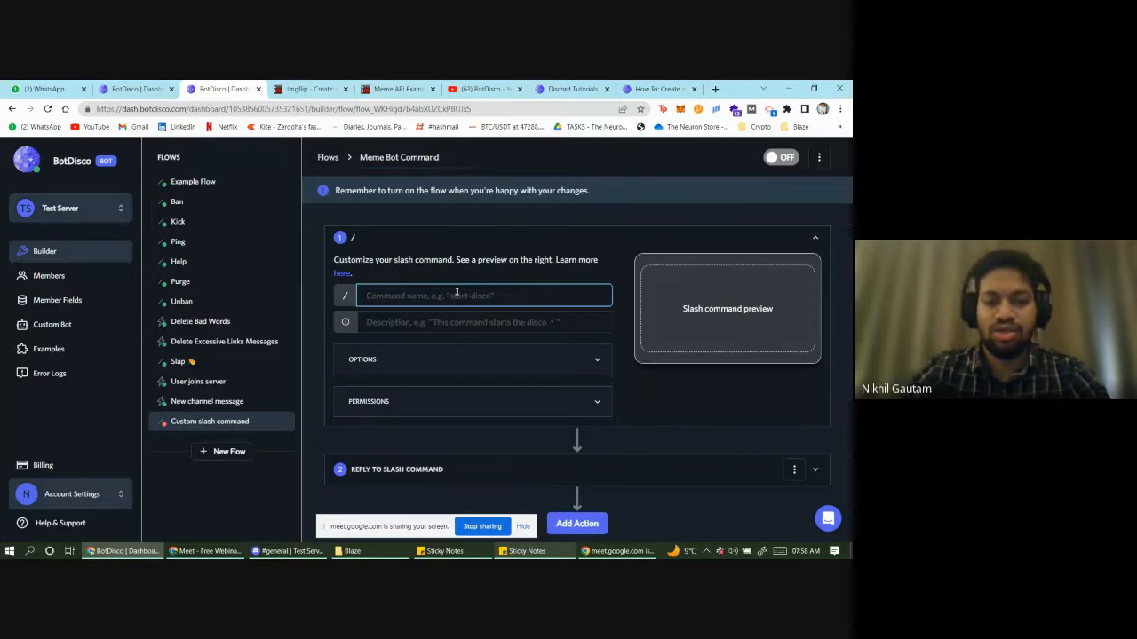
pyautogui.write('meme')
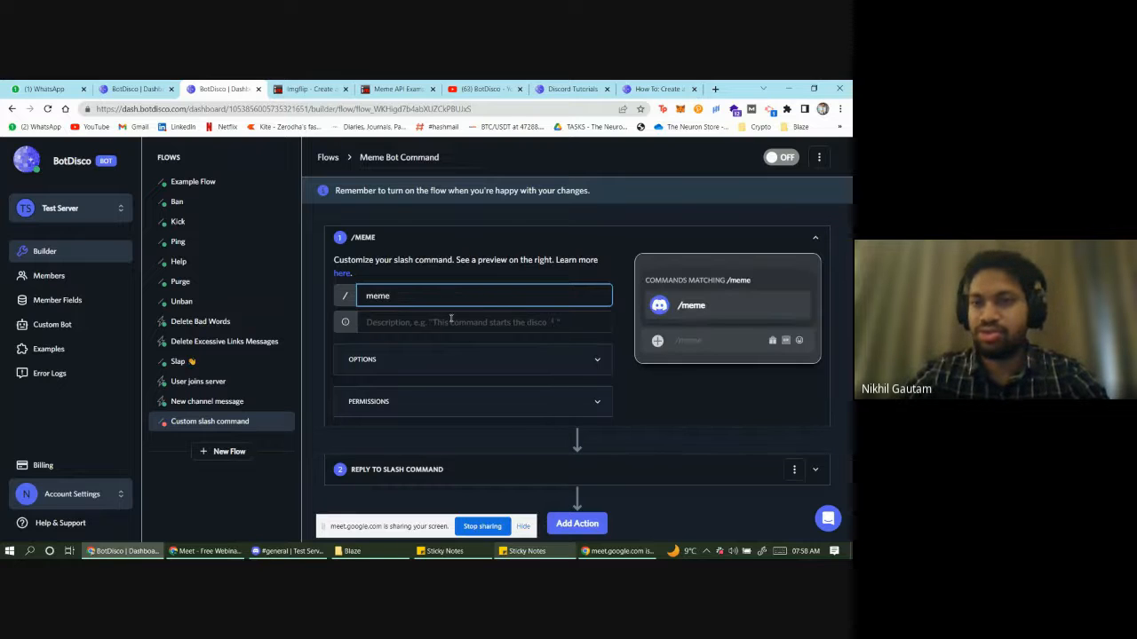
pyautogui.click(419, 325)
pyautogui.write('T')
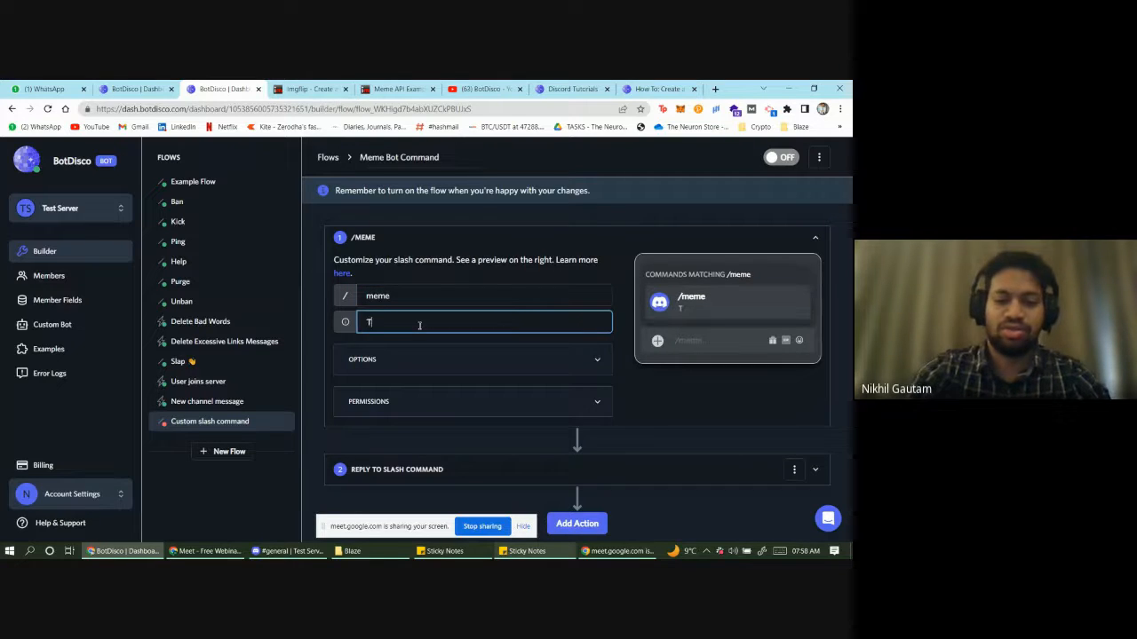
pyautogui.write('o create ')
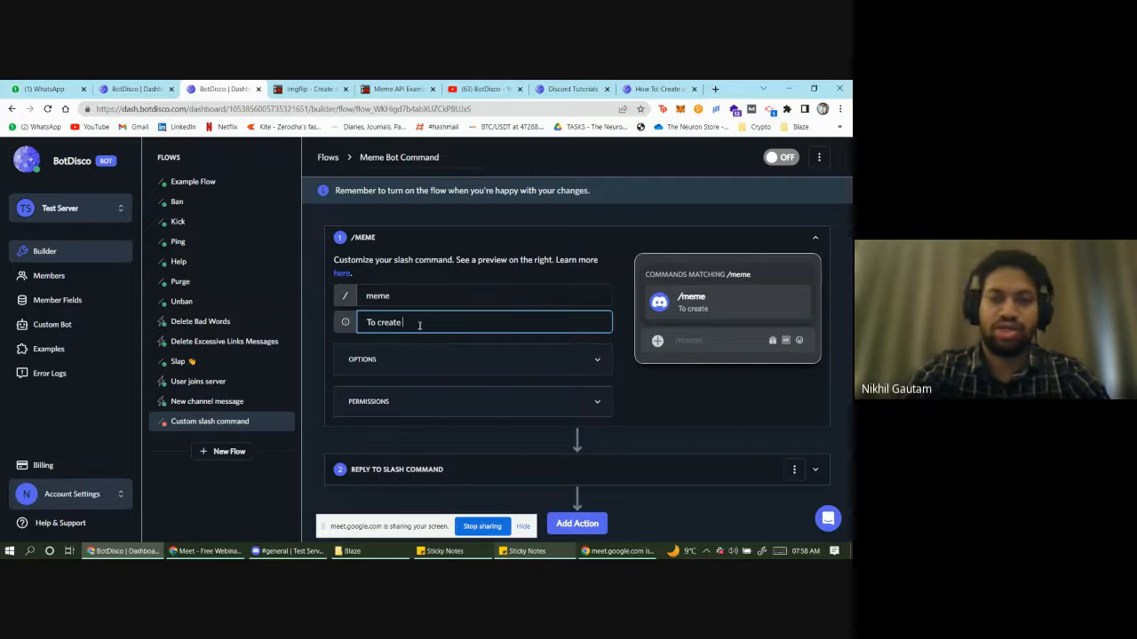
pyautogui.write('a Meme Bot')
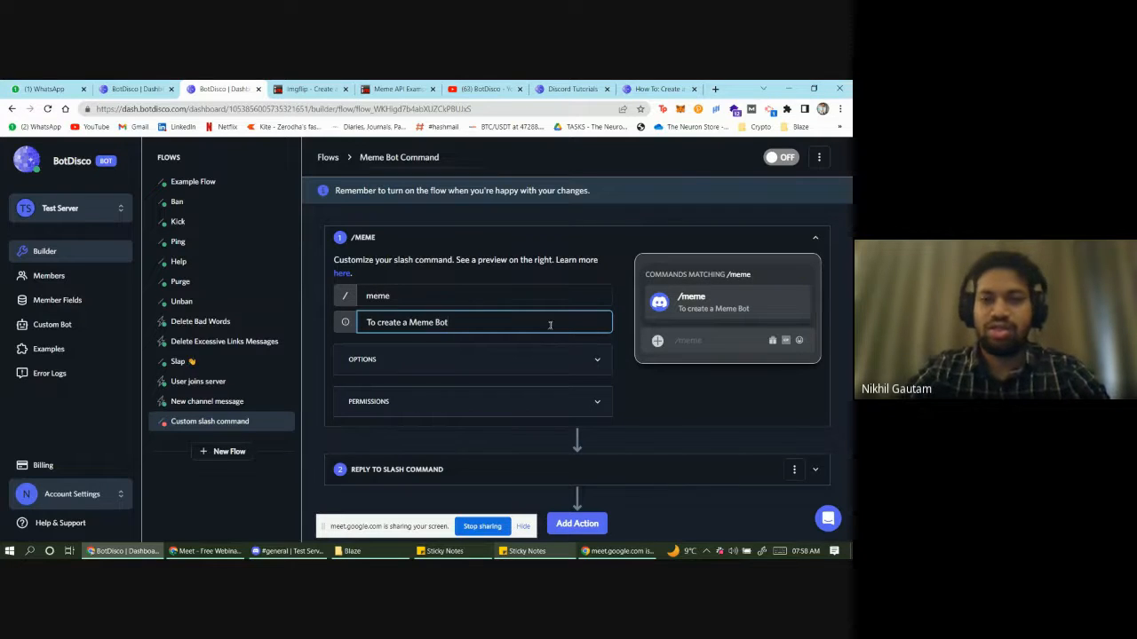
pyautogui.click(625, 386)
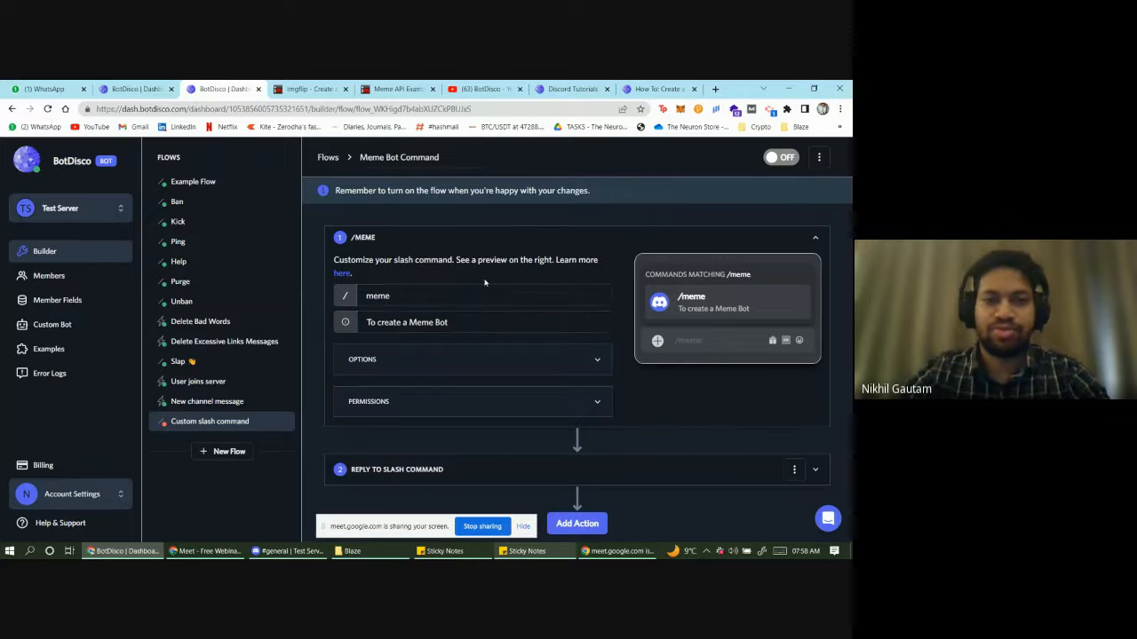
# - Glance at the reply step, then expand the /meme command's Options list
pyautogui.scroll(-1, 486, 293)
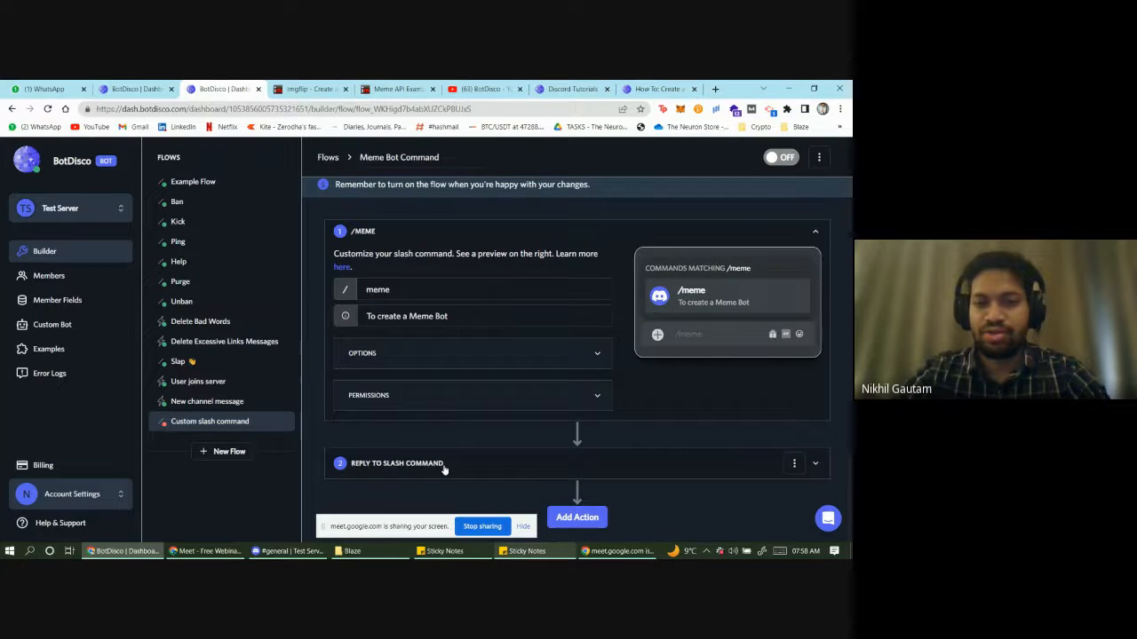
pyautogui.click(447, 463)
pyautogui.click(454, 292)
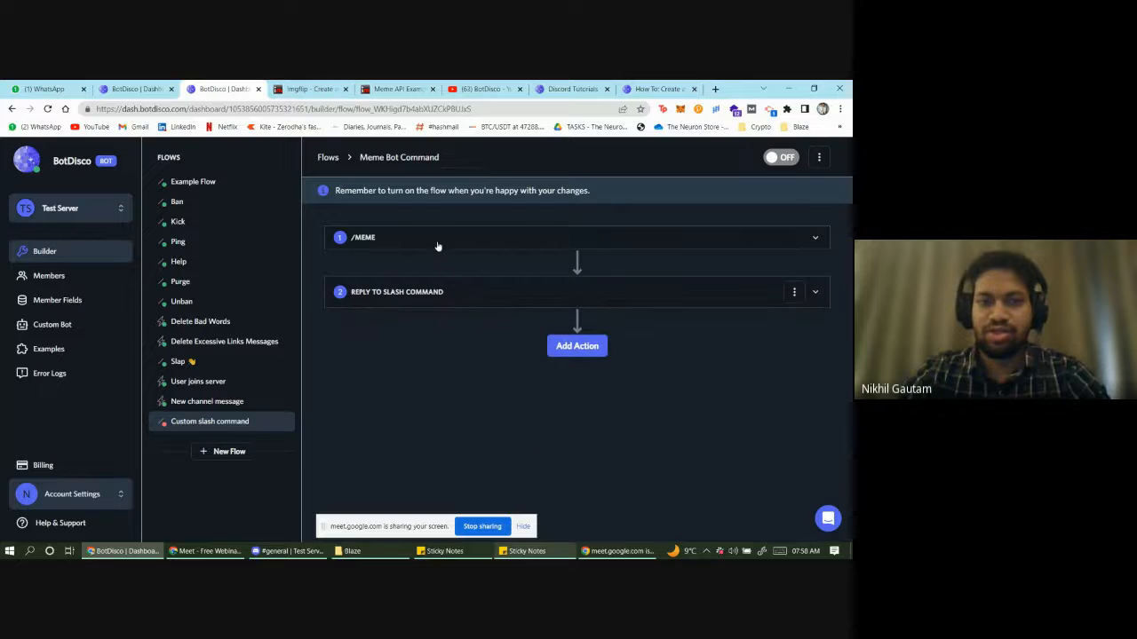
pyautogui.click(437, 243)
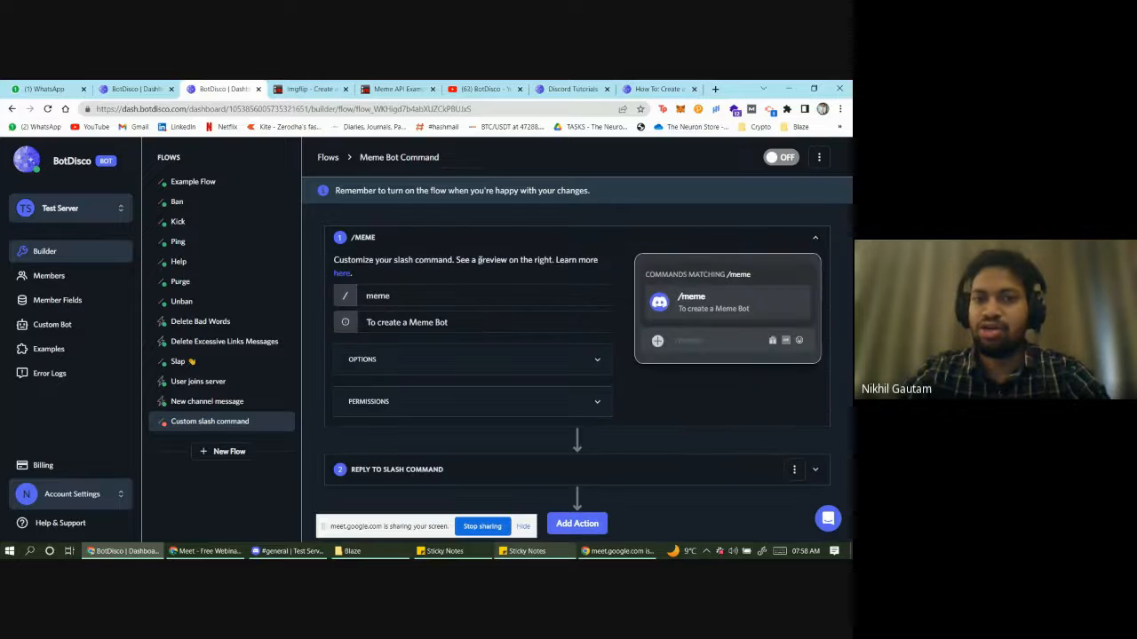
pyautogui.click(605, 362)
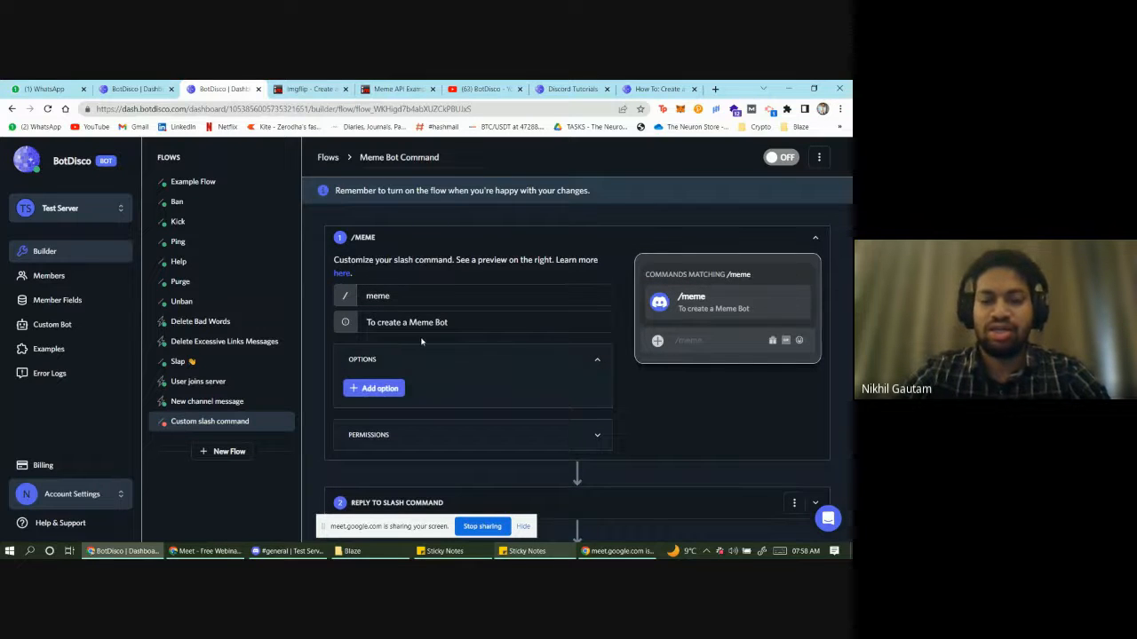
# - Add three required Text options to /meme, then return to the first option's name field
pyautogui.scroll(-1, 421, 341)
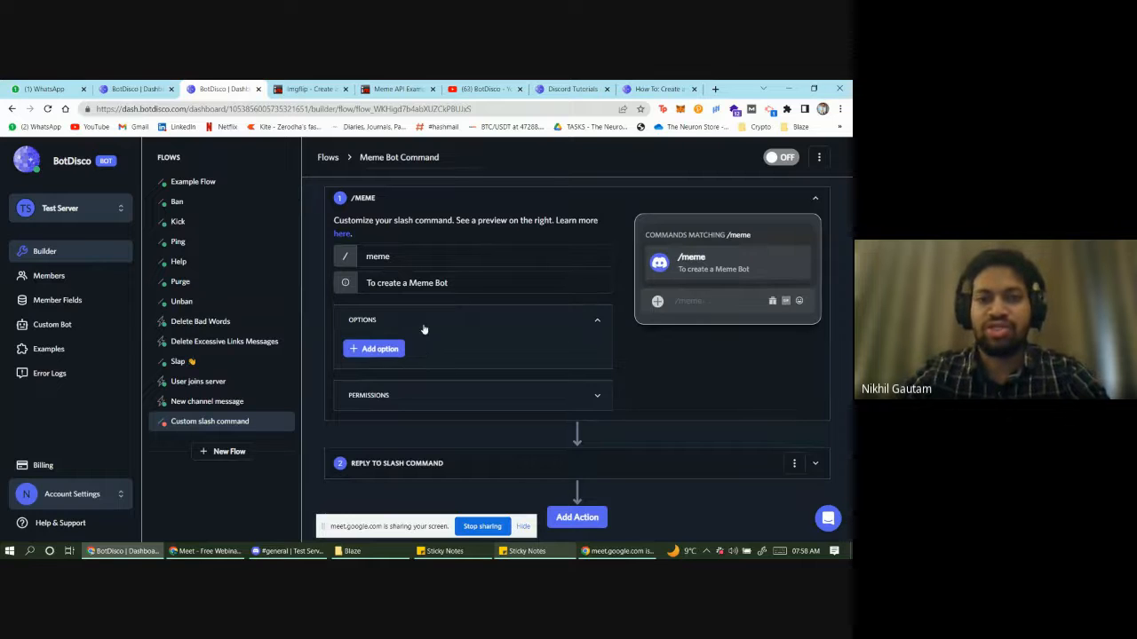
pyautogui.click(380, 349)
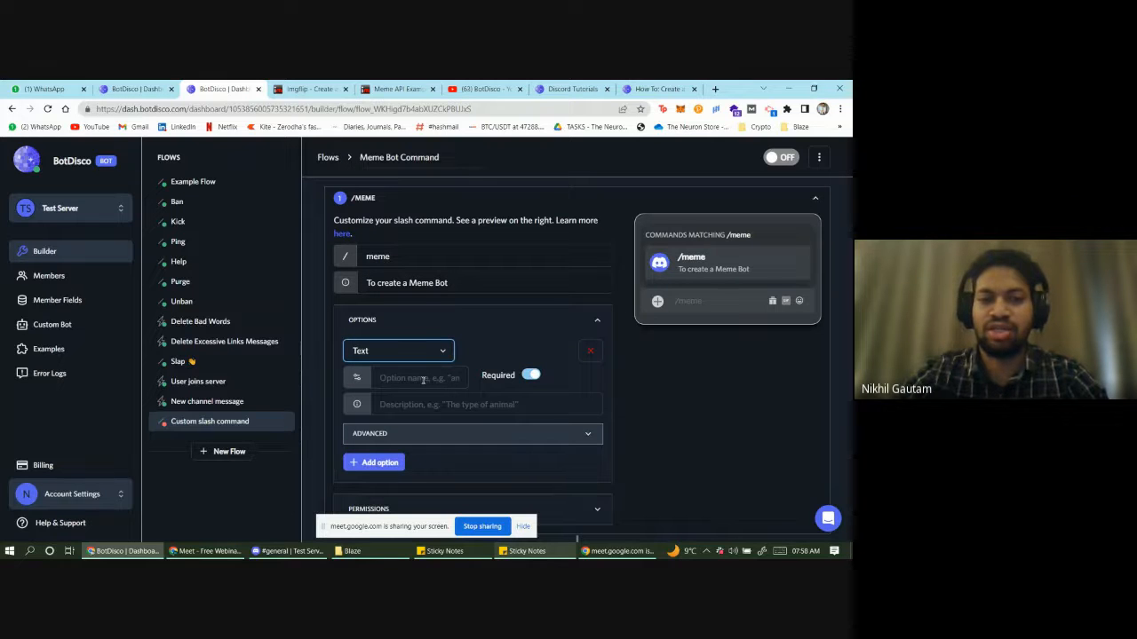
pyautogui.click(423, 379)
pyautogui.scroll(-2, 502, 346)
pyautogui.scroll(1, 470, 359)
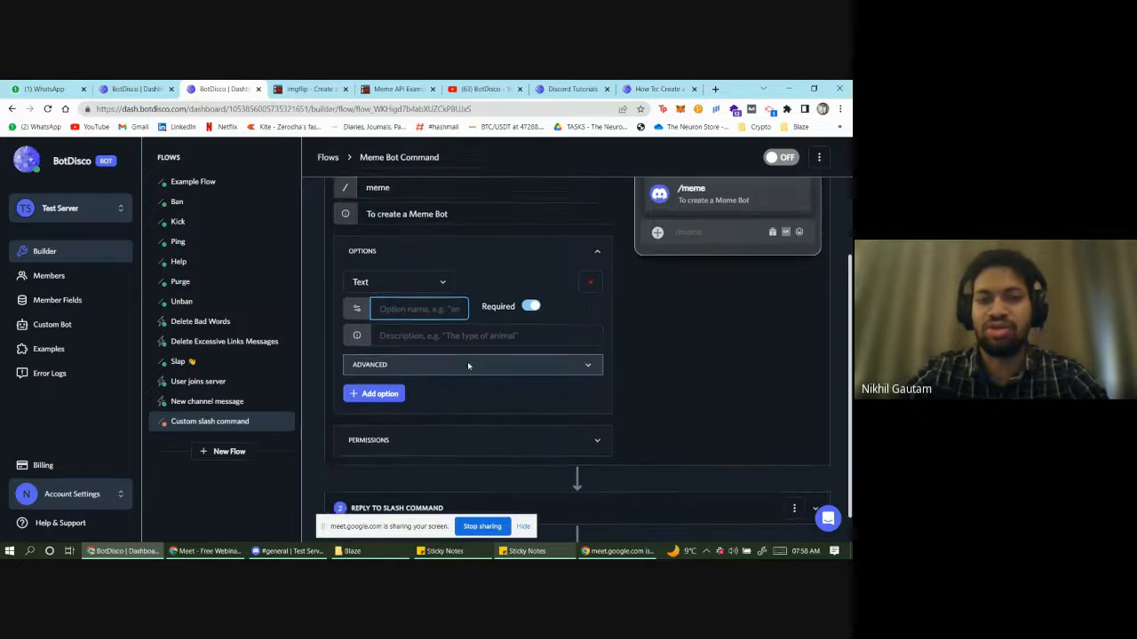
pyautogui.click(381, 441)
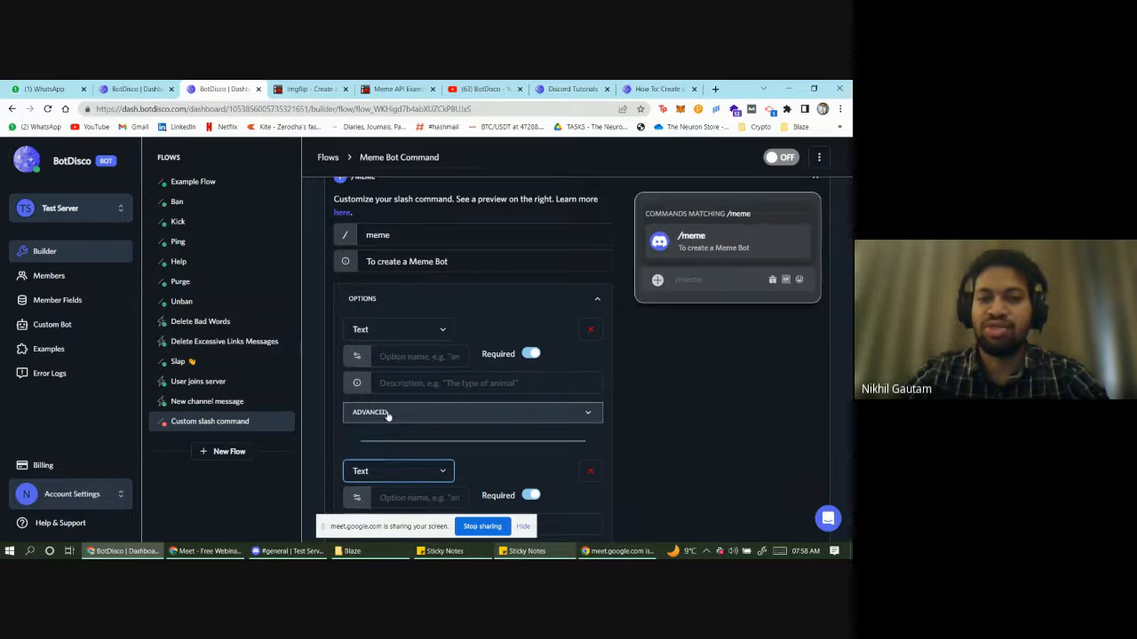
pyautogui.scroll(-2, 399, 448)
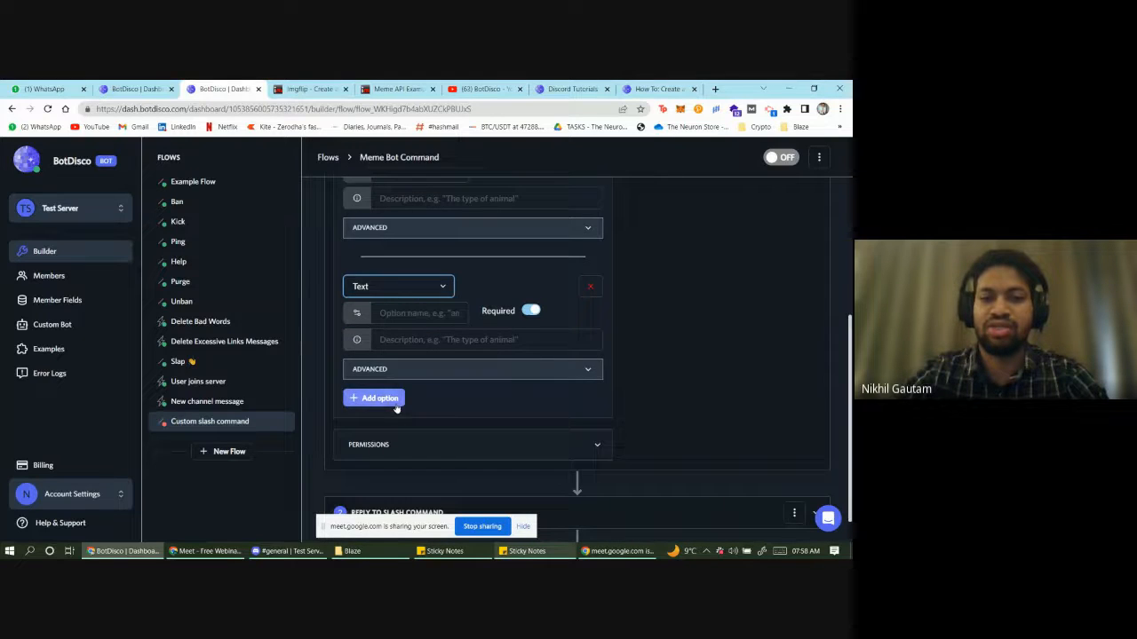
pyautogui.click(400, 404)
pyautogui.scroll(1, 421, 414)
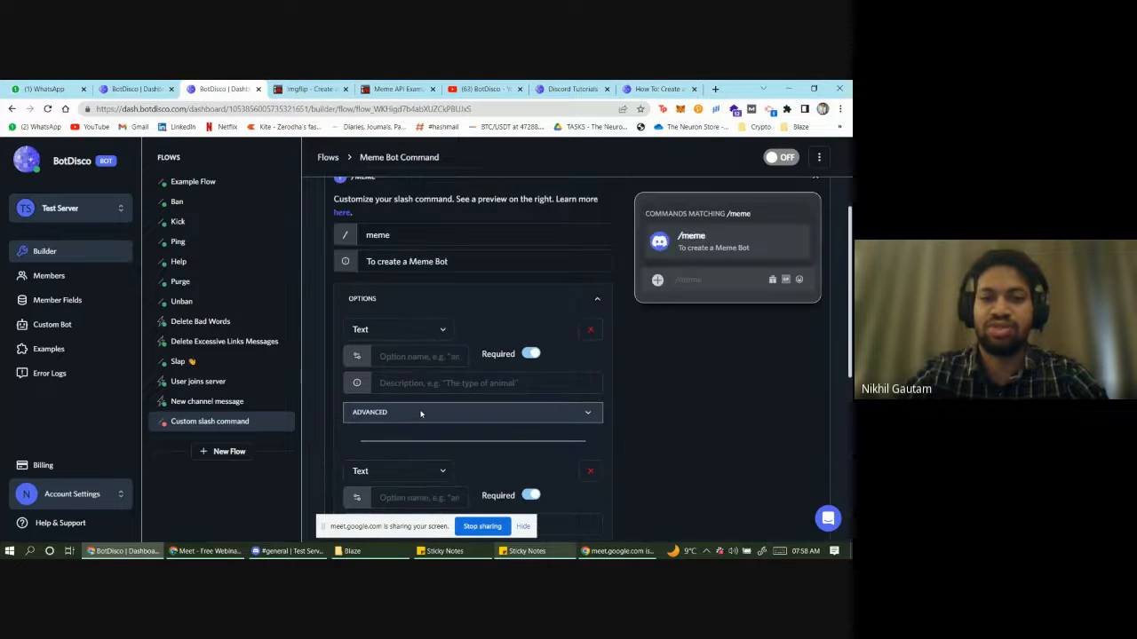
pyautogui.click(404, 358)
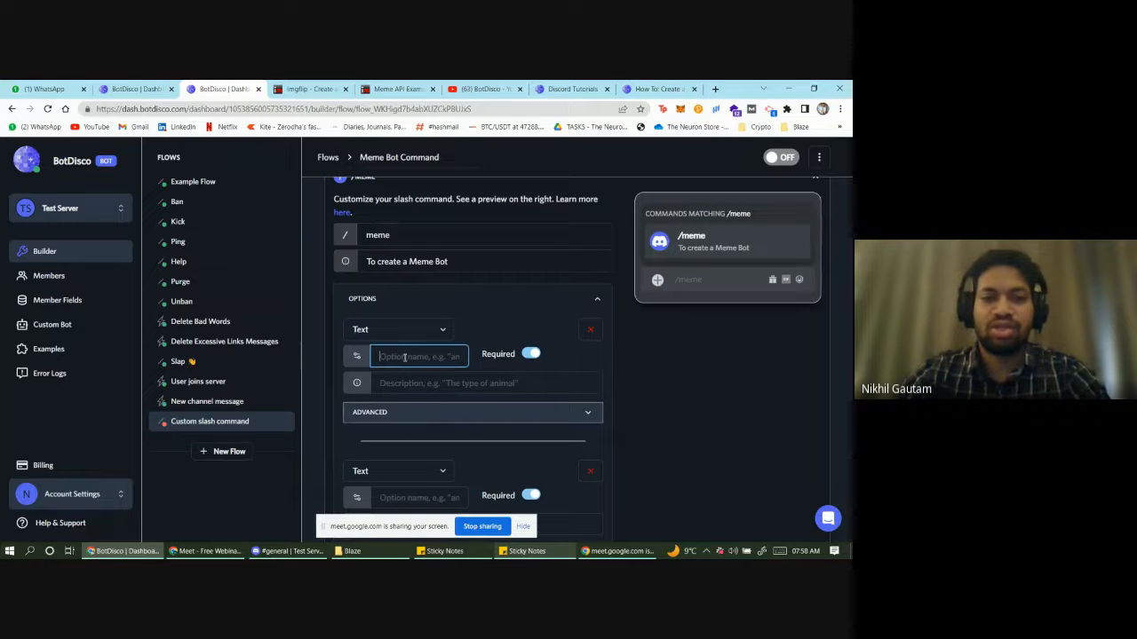
pyautogui.scroll(1, 498, 307)
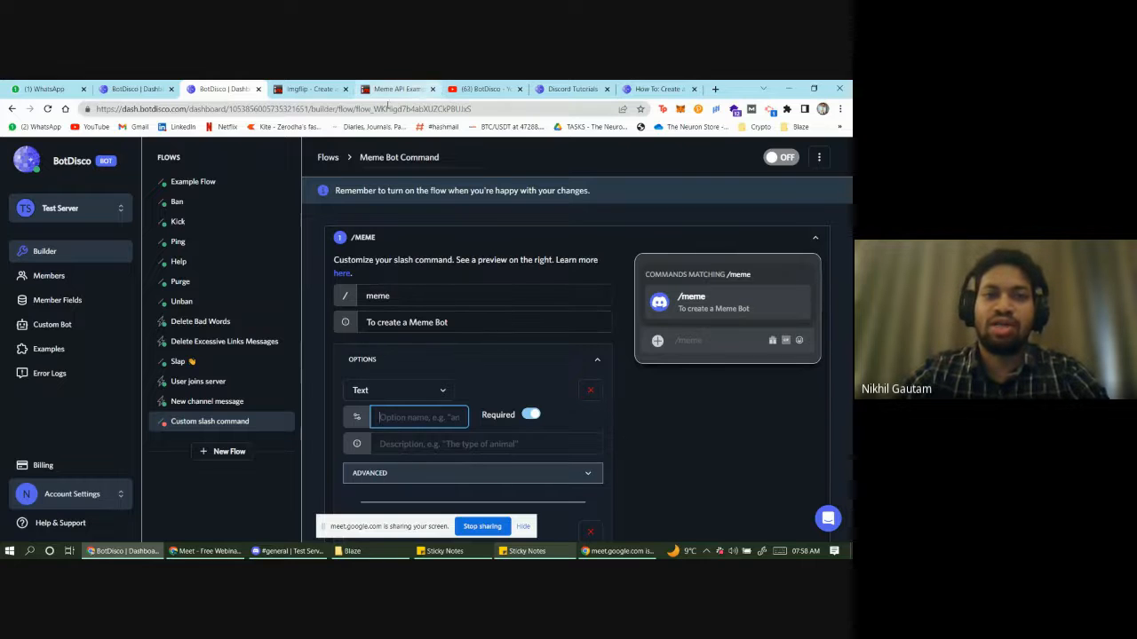
# - Look through the imgflip, help-article and tutorial tabs, then return to the Meme Bot Command builder
pyautogui.click(336, 86)
pyautogui.click(425, 88)
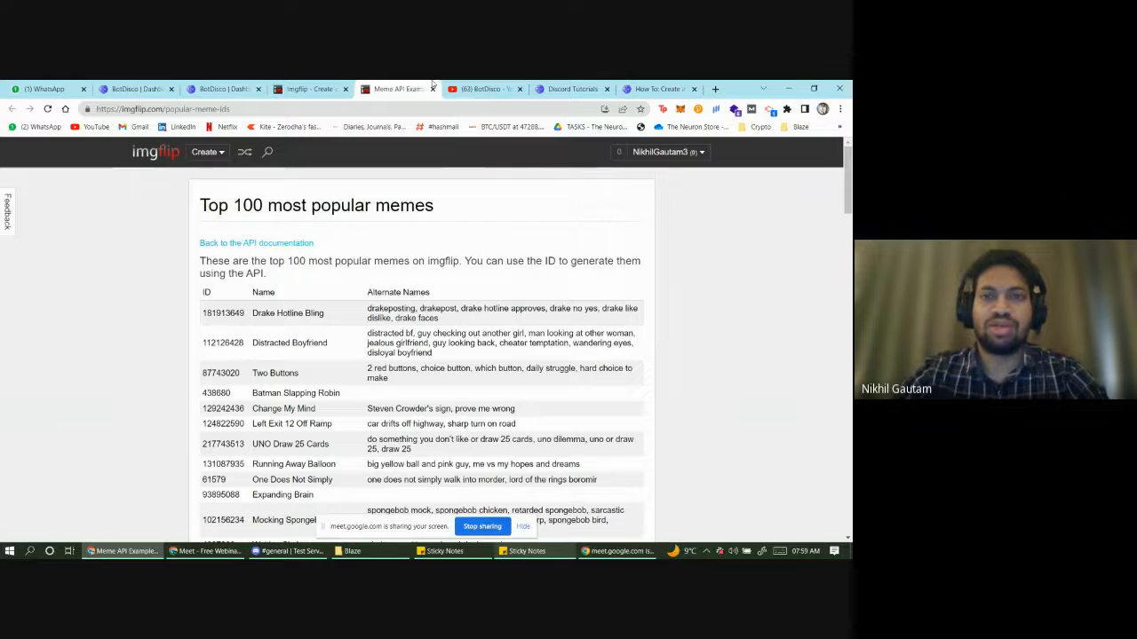
pyautogui.click(661, 89)
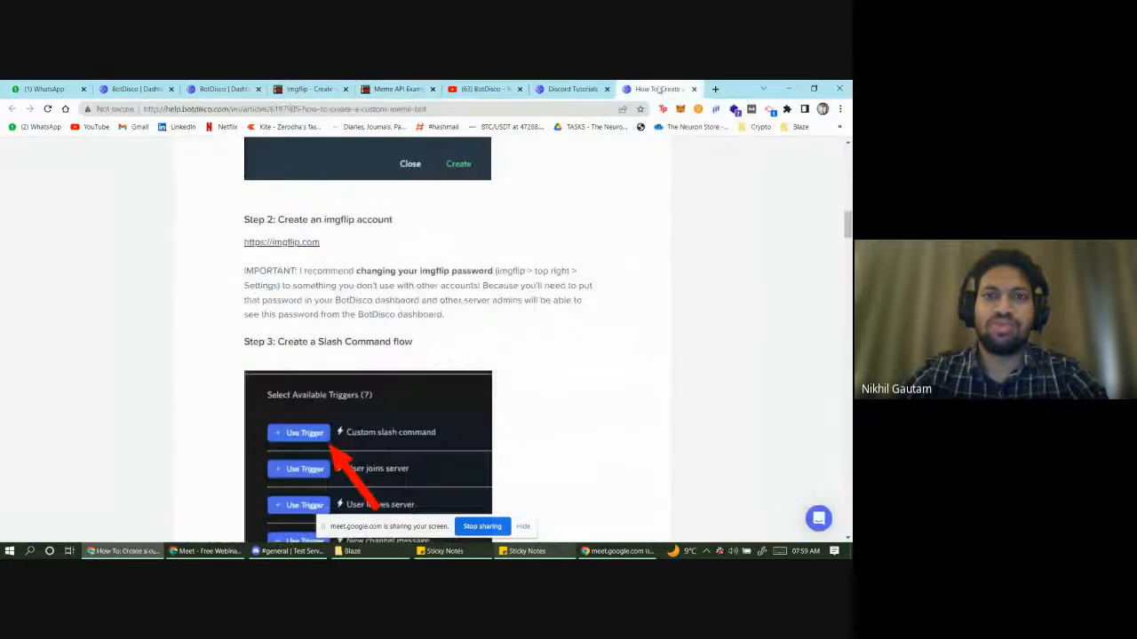
pyautogui.click(570, 89)
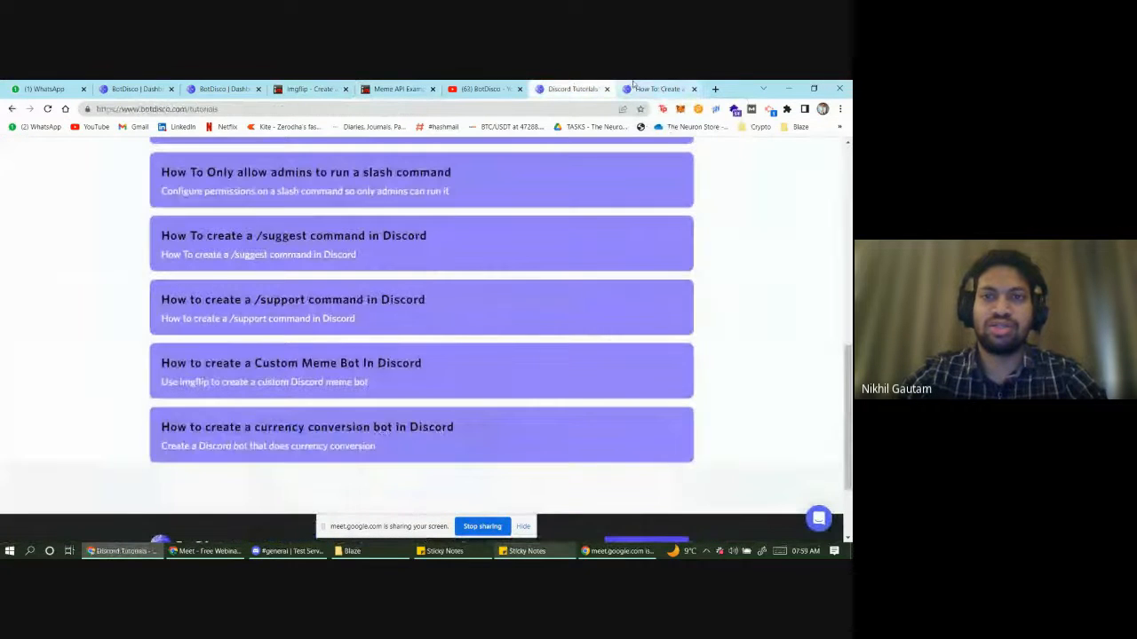
pyautogui.click(222, 88)
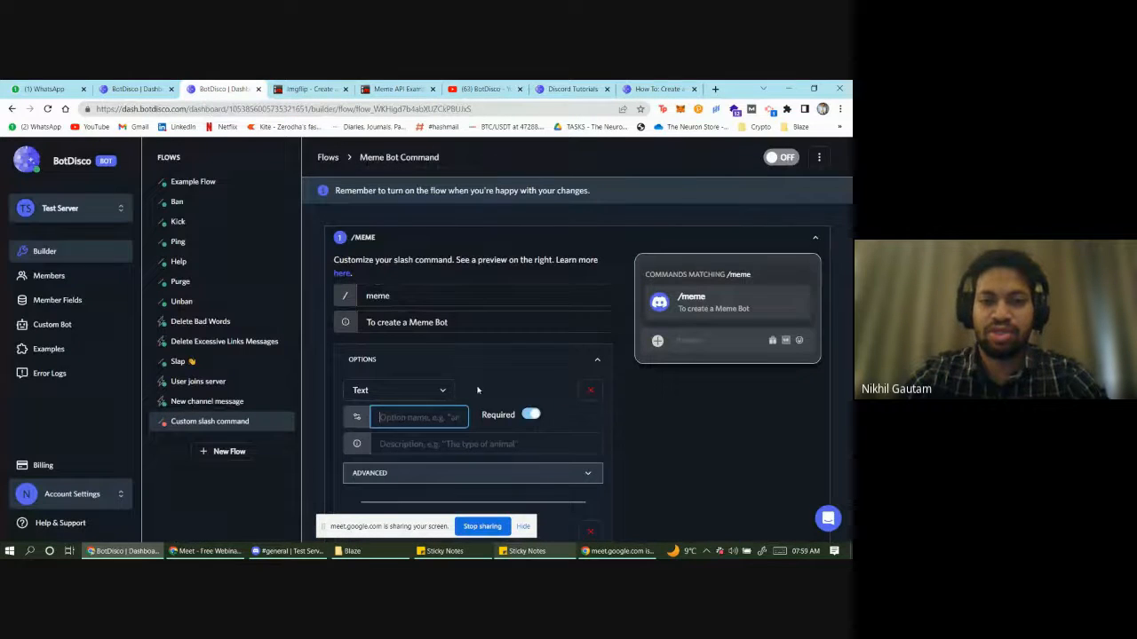
# - Name the first option 'meme' and describe it as 'To select meme template'
pyautogui.write('meme')
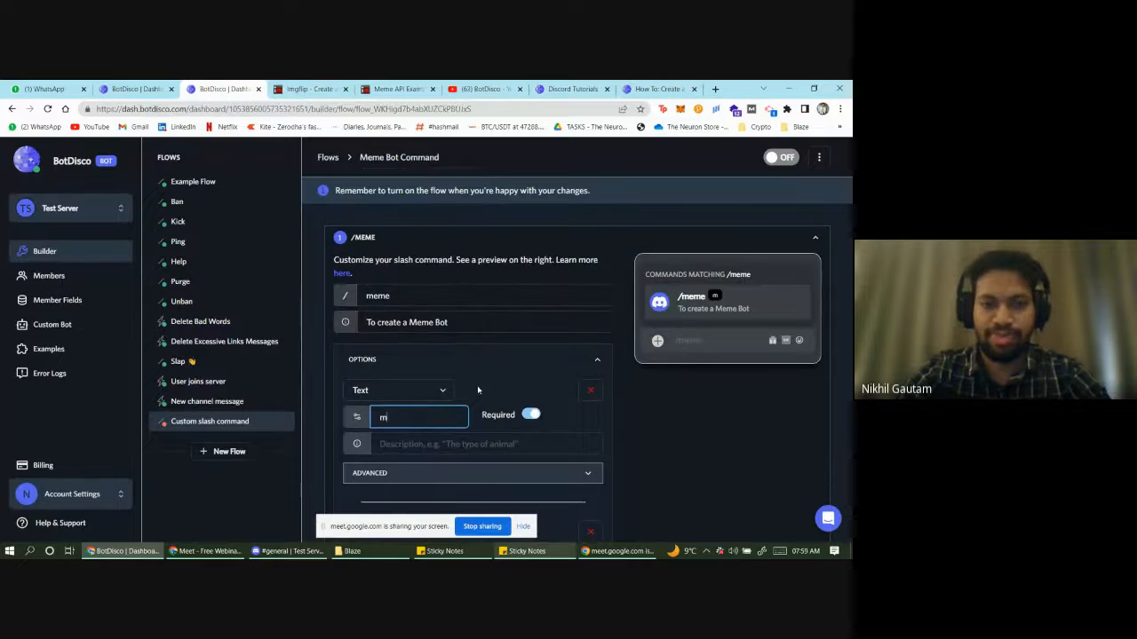
pyautogui.click(436, 446)
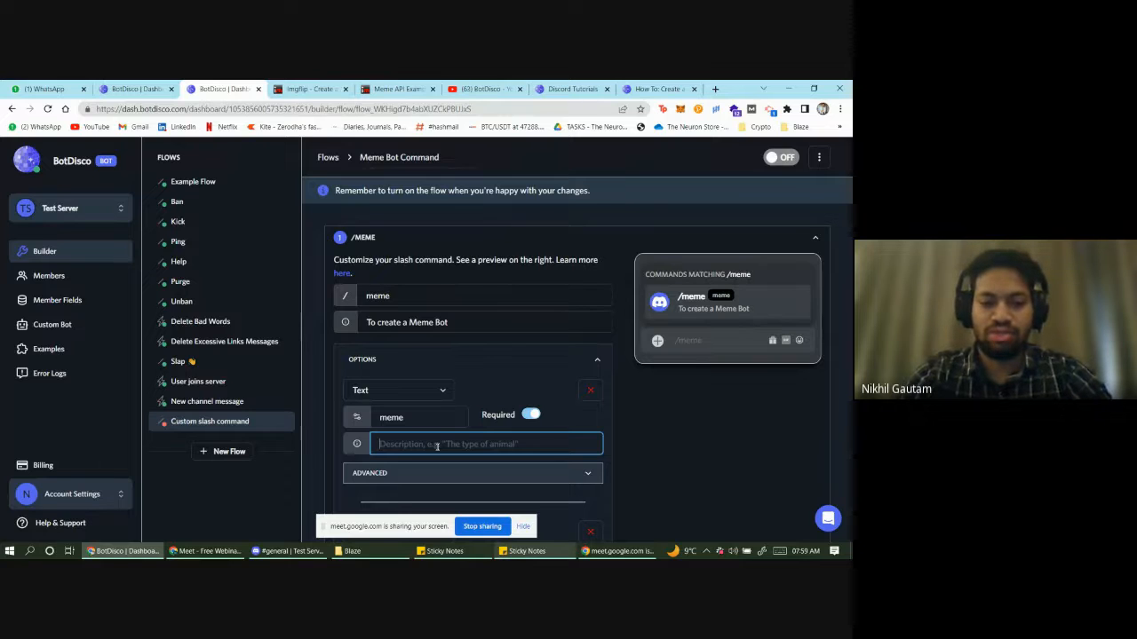
pyautogui.write('W')
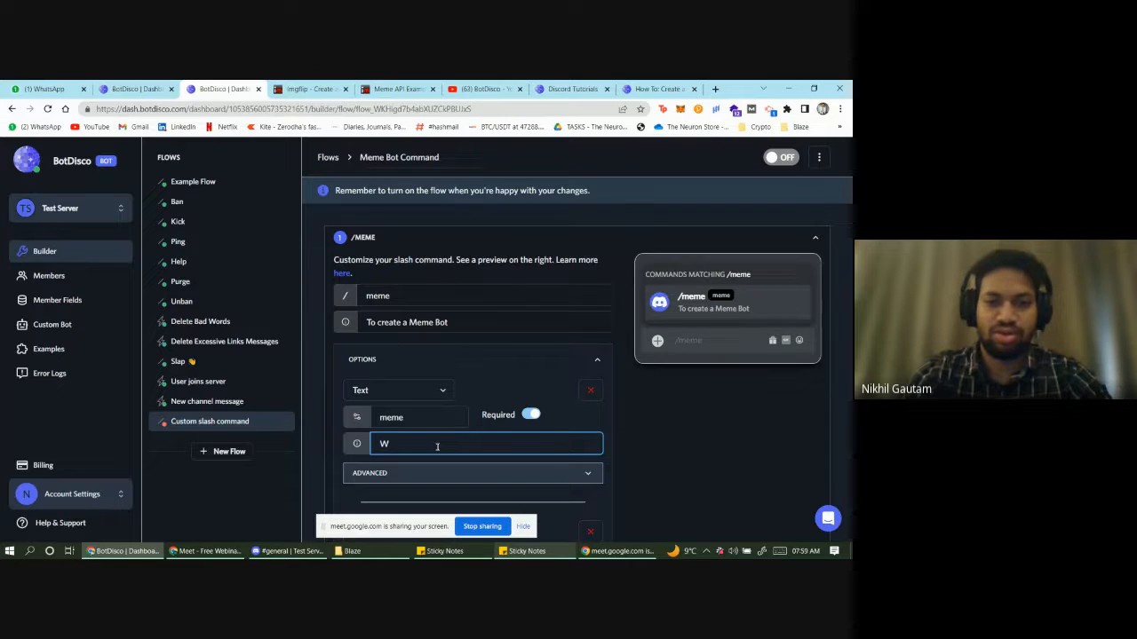
pyautogui.press('BackSpace')
pyautogui.write('o s')
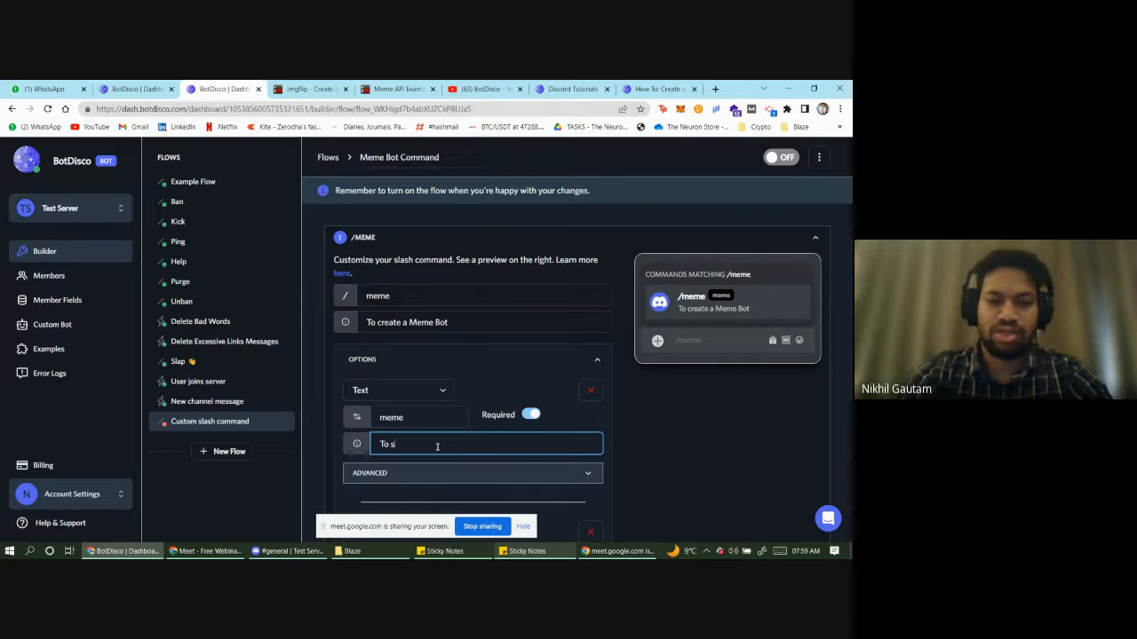
pyautogui.write('elect ')
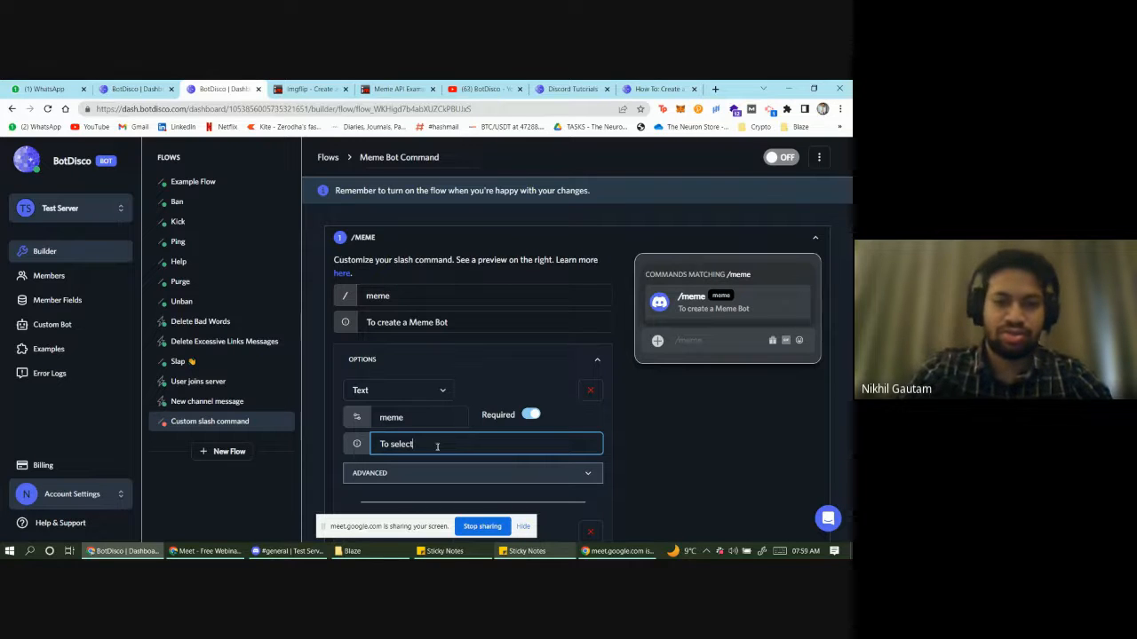
pyautogui.write('meme')
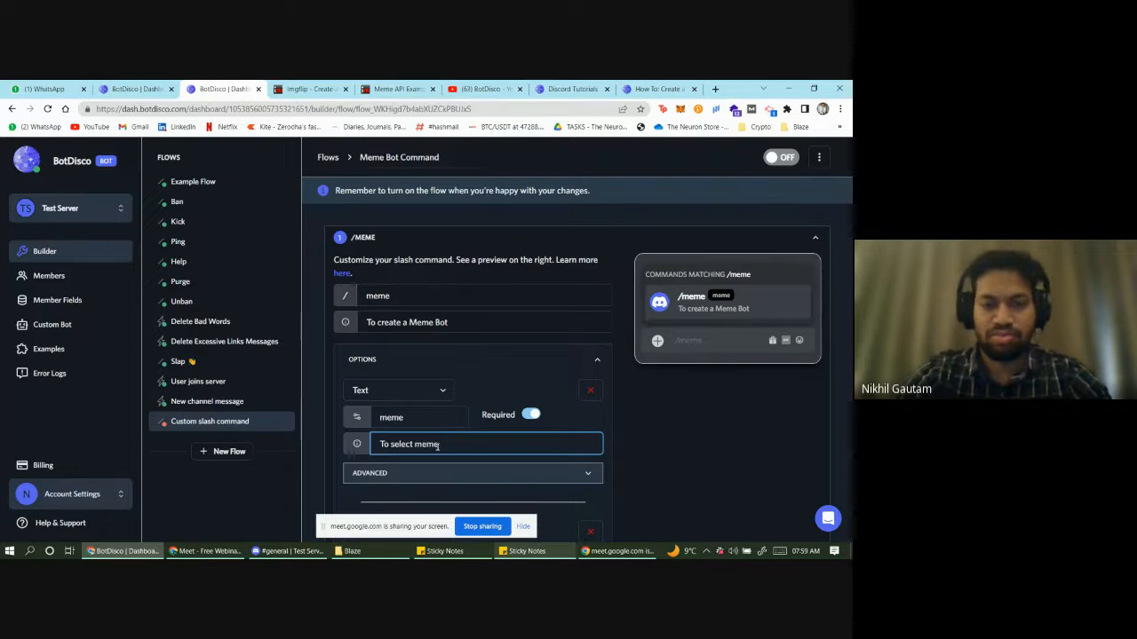
pyautogui.write('s')
pyautogui.write('template')
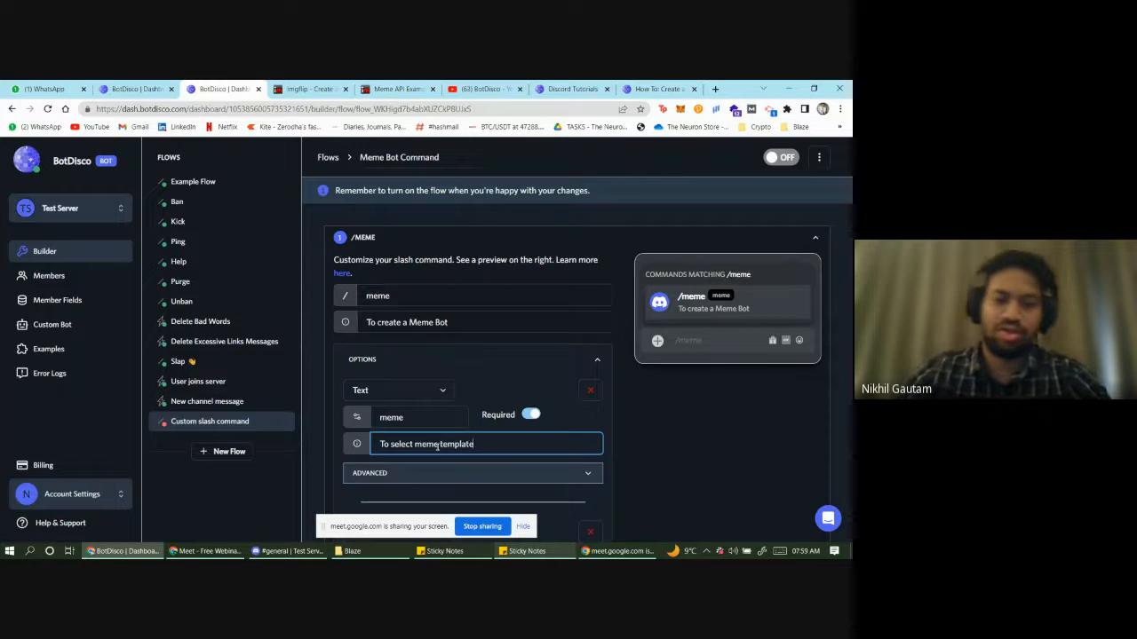
pyautogui.scroll(-3, 441, 296)
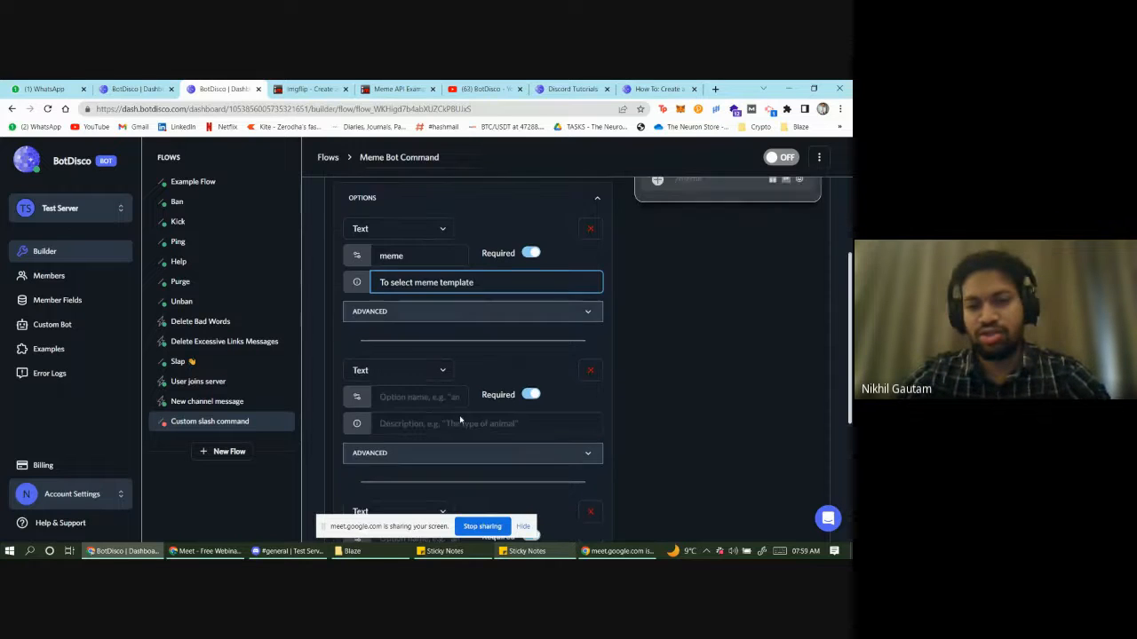
# - Expand the meme option's advanced settings and name the second option text1, described 'Text for 1st slide'
pyautogui.click(452, 293)
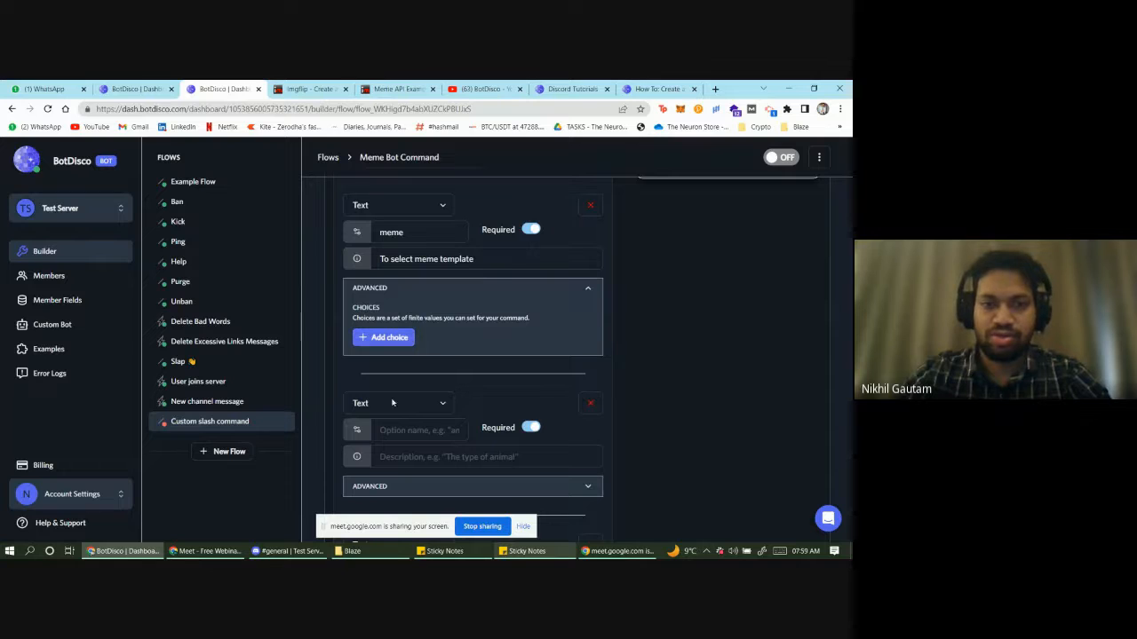
pyautogui.click(410, 434)
pyautogui.write('text1')
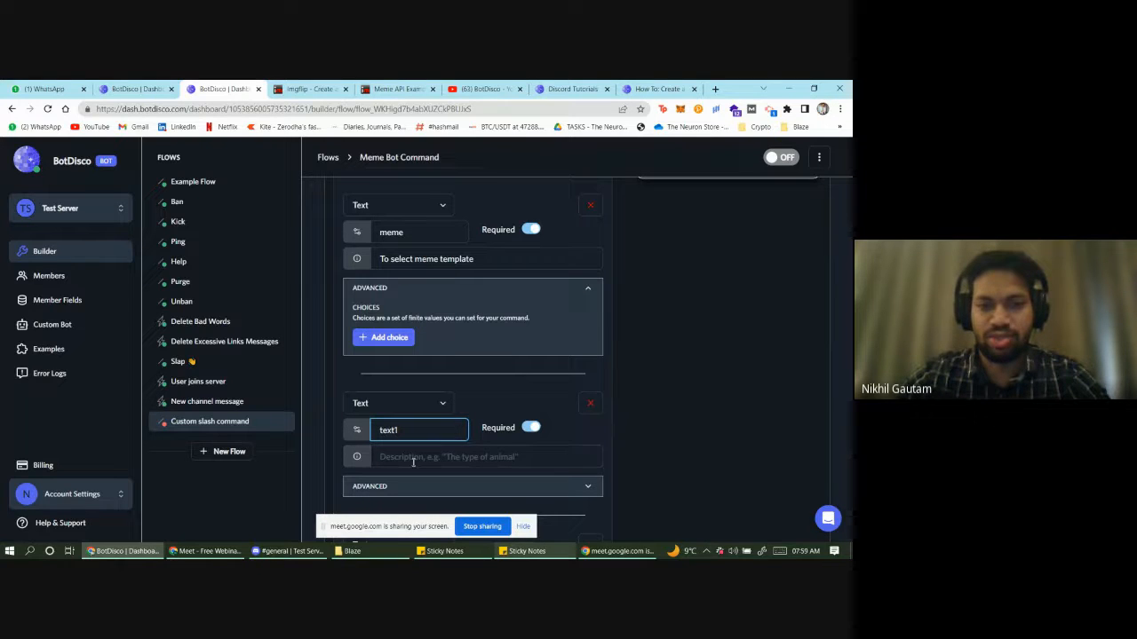
pyautogui.click(413, 462)
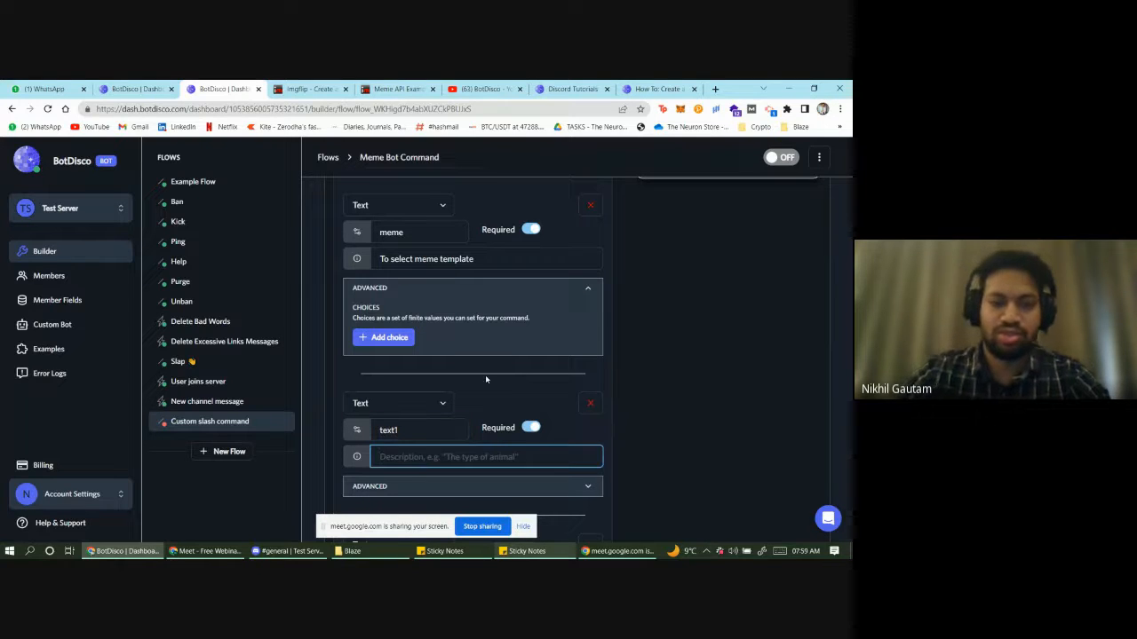
pyautogui.write('Text')
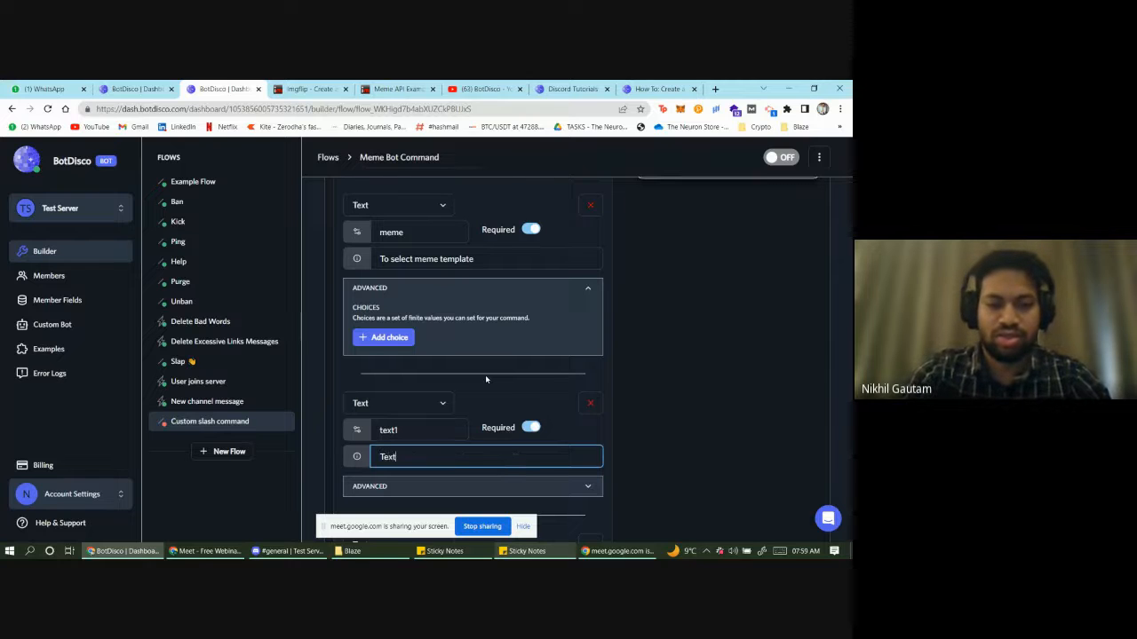
pyautogui.write(' for ')
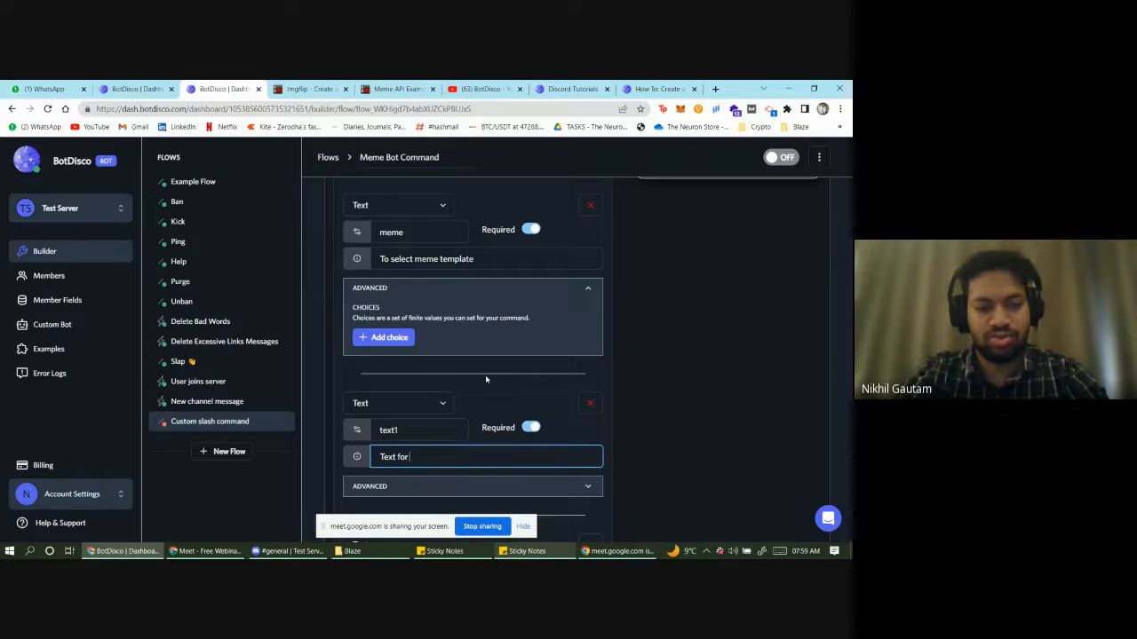
pyautogui.write('1st t')
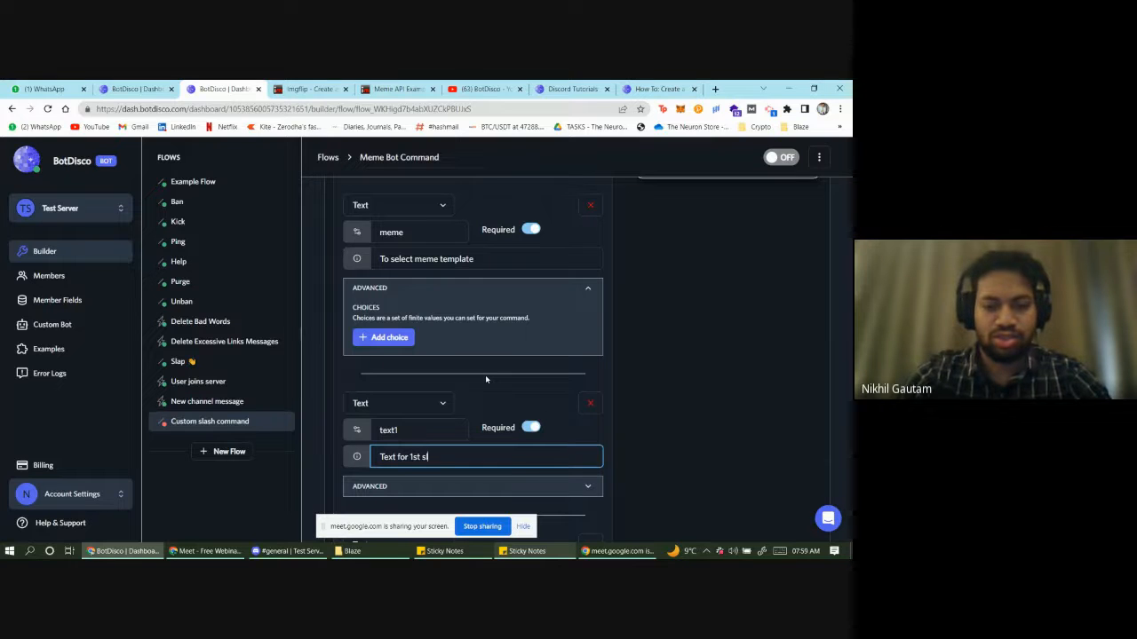
pyautogui.write('lide')
pyautogui.scroll(-2, 409, 413)
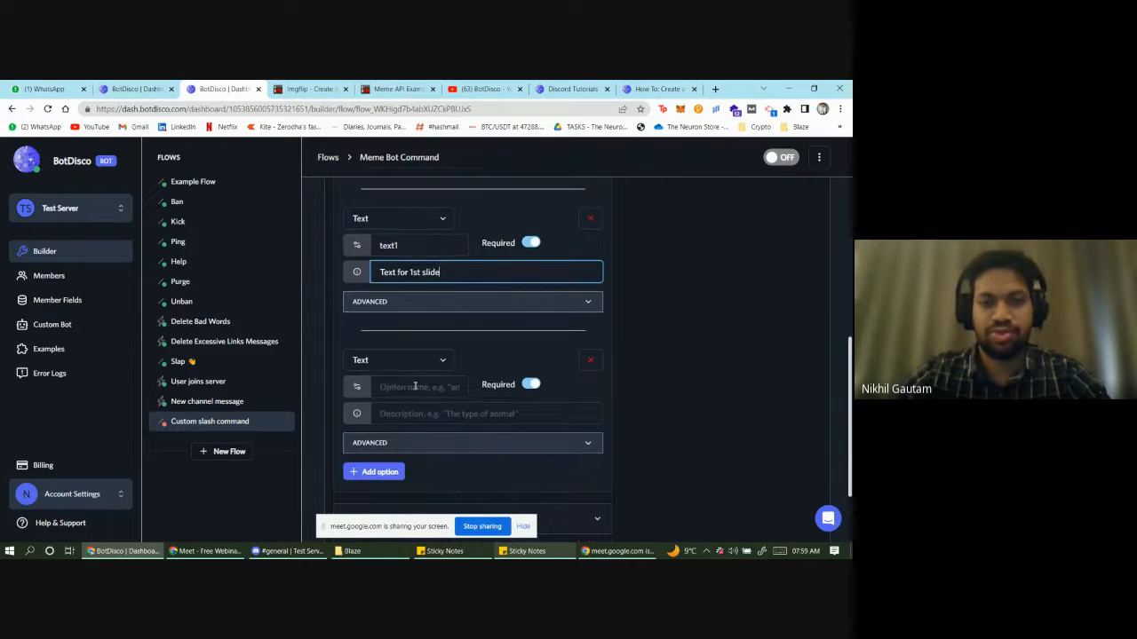
# - Name the third option text2, described 'Text for 2nd slide', and add an empty choice to meme
pyautogui.click(414, 386)
pyautogui.write('text2')
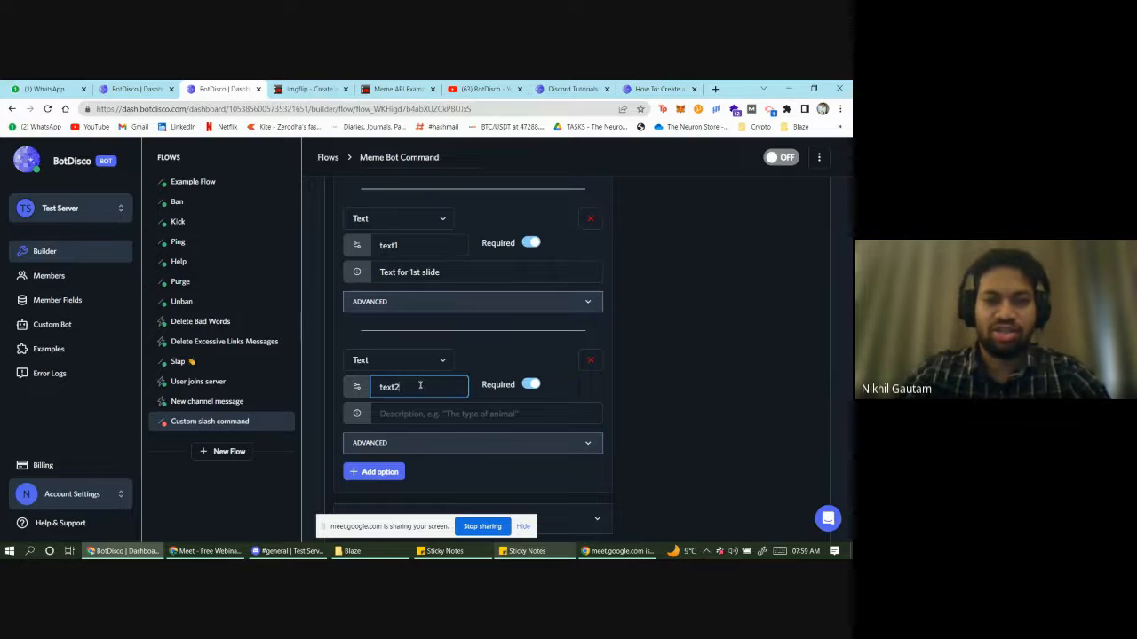
pyautogui.click(441, 407)
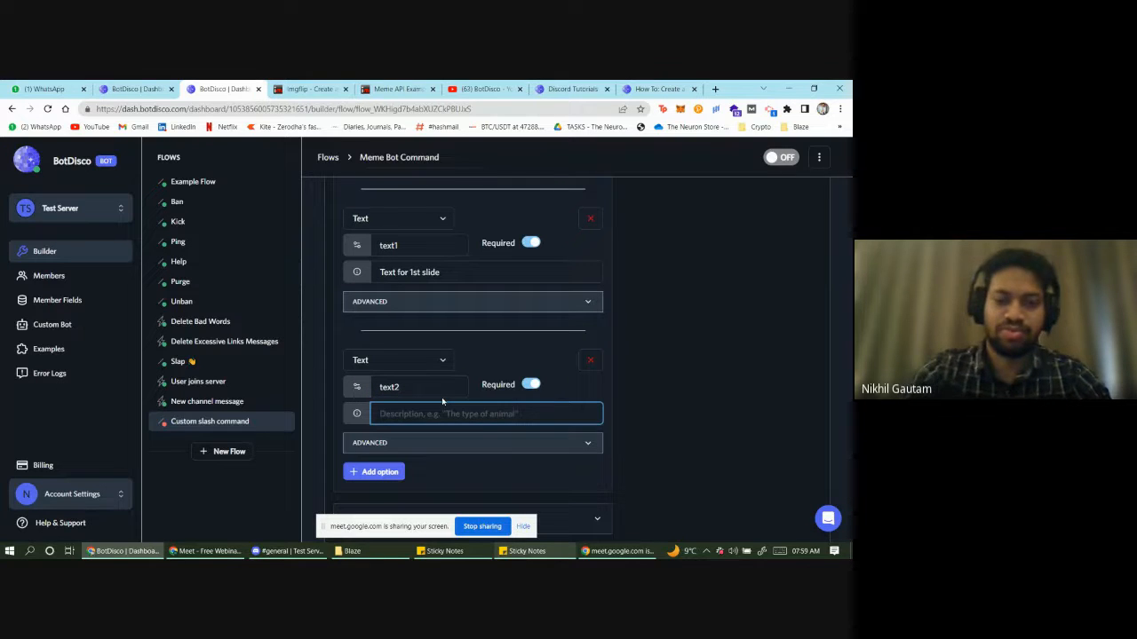
pyautogui.write('Text')
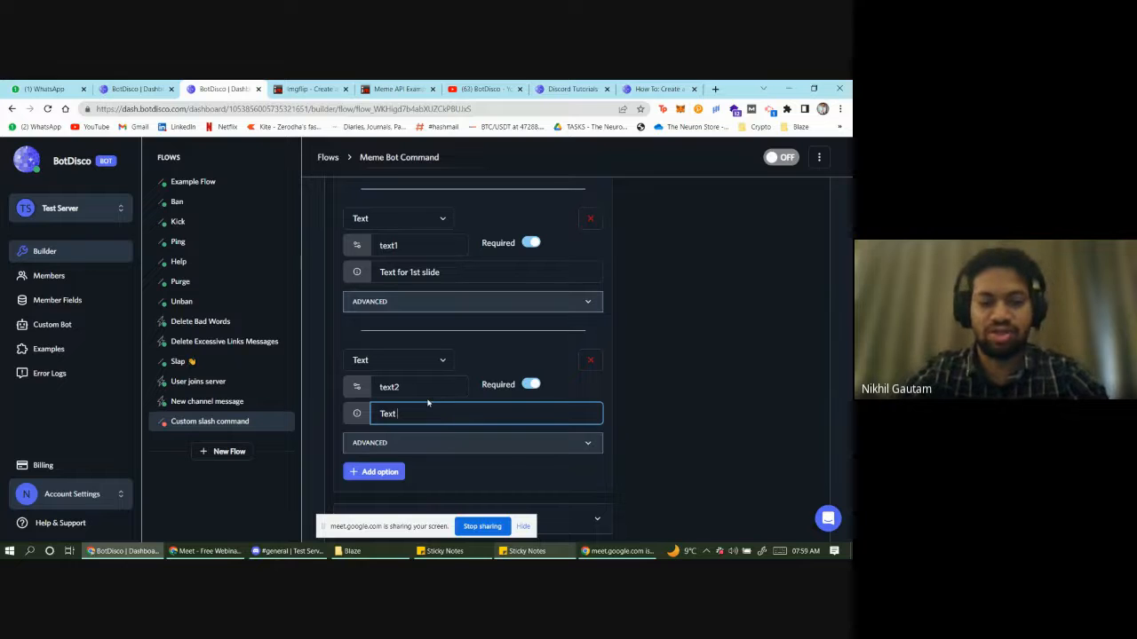
pyautogui.write(' for 2nd')
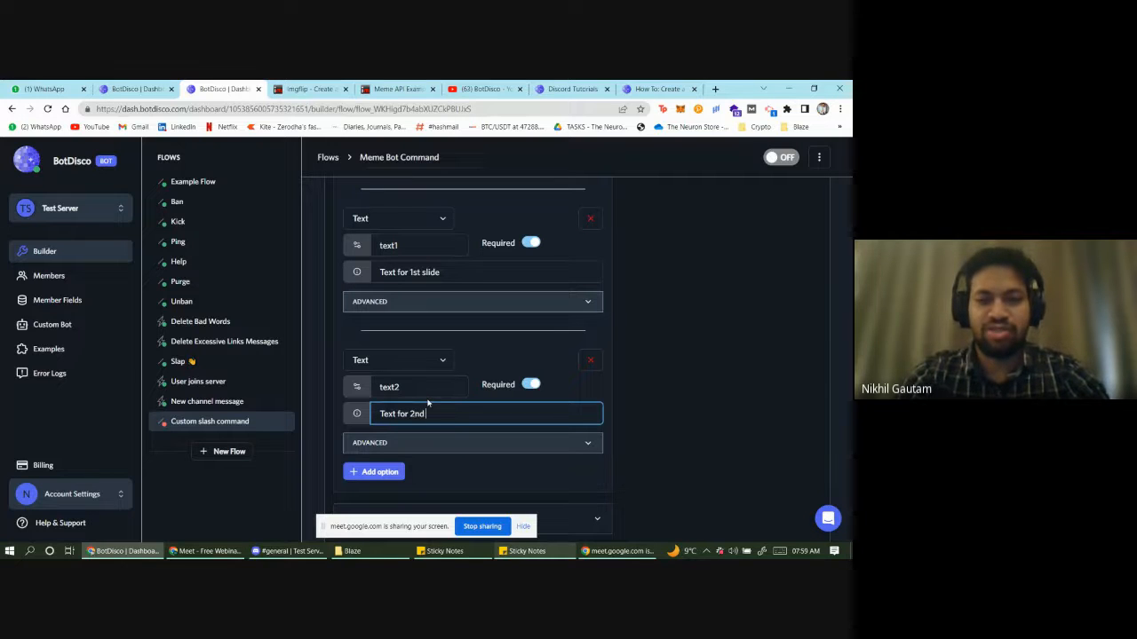
pyautogui.write(' slide')
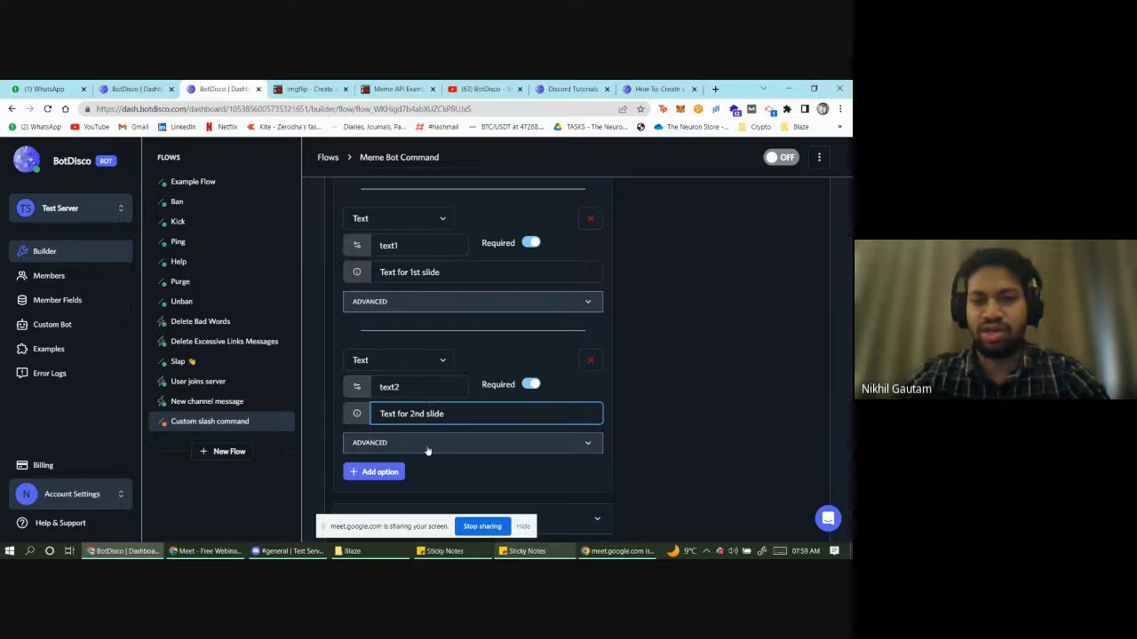
pyautogui.scroll(-1, 432, 438)
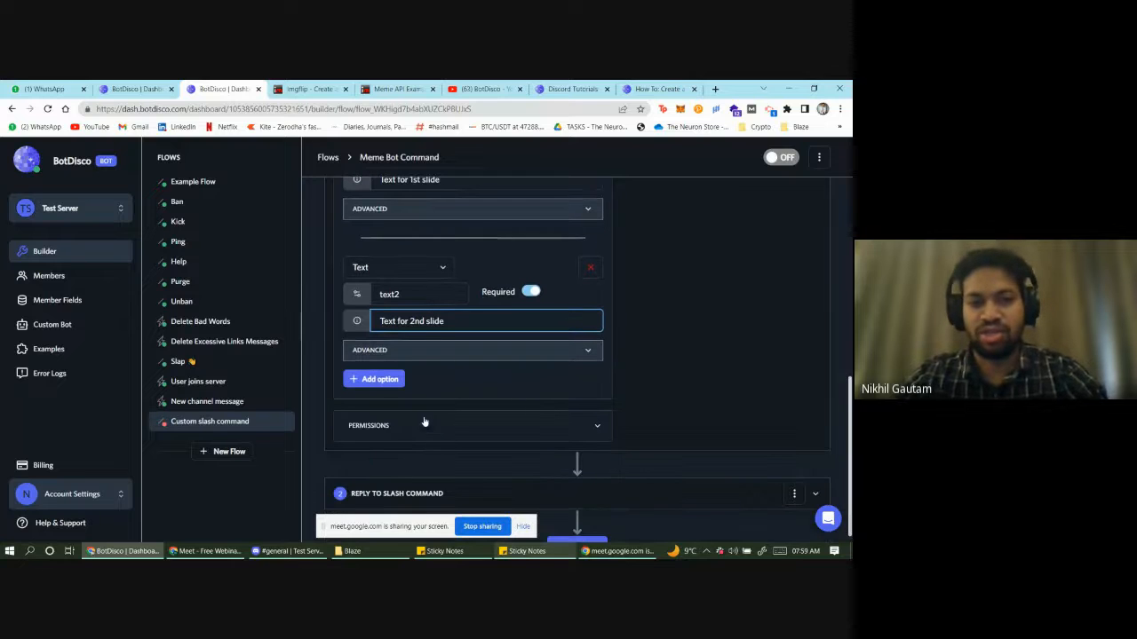
pyautogui.scroll(3, 437, 404)
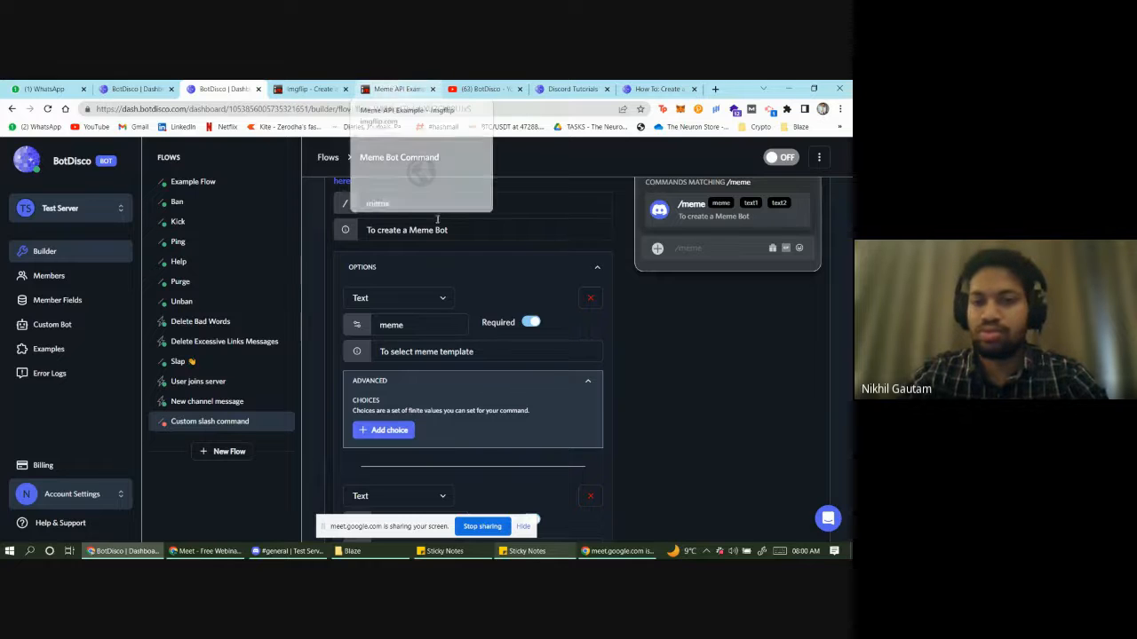
pyautogui.click(387, 430)
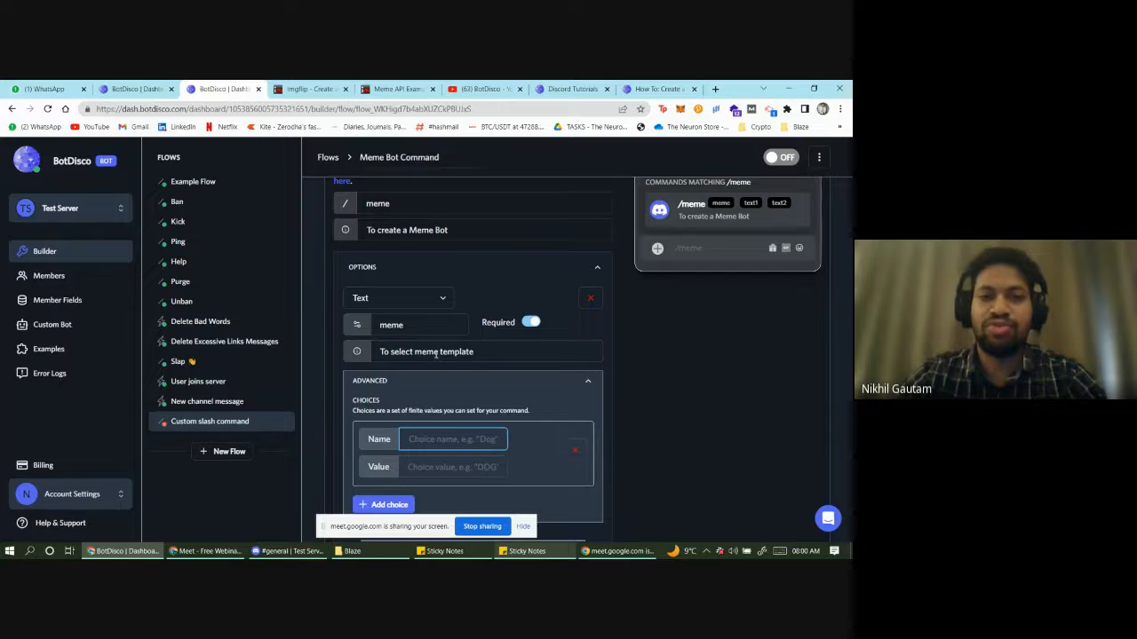
# - Copy the Drake Hotline Bling ID 181913649 from imgflip's popular memes list, then return to BotDisco
pyautogui.click(418, 88)
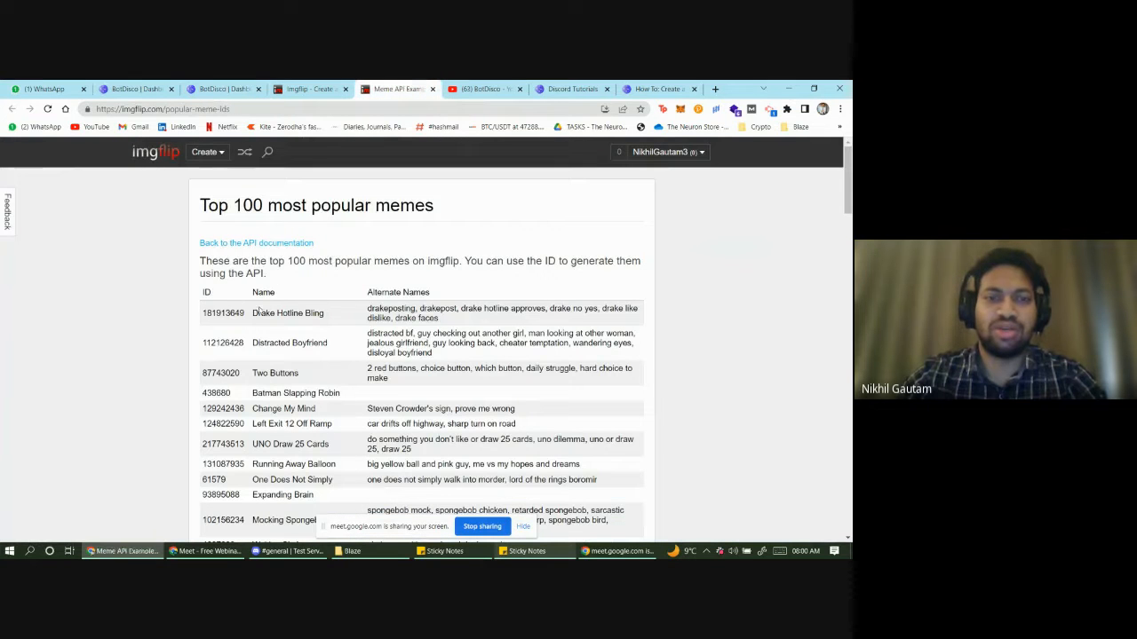
pyautogui.moveTo(333, 320); pyautogui.dragTo(247, 322)
pyautogui.doubleClick(223, 312)
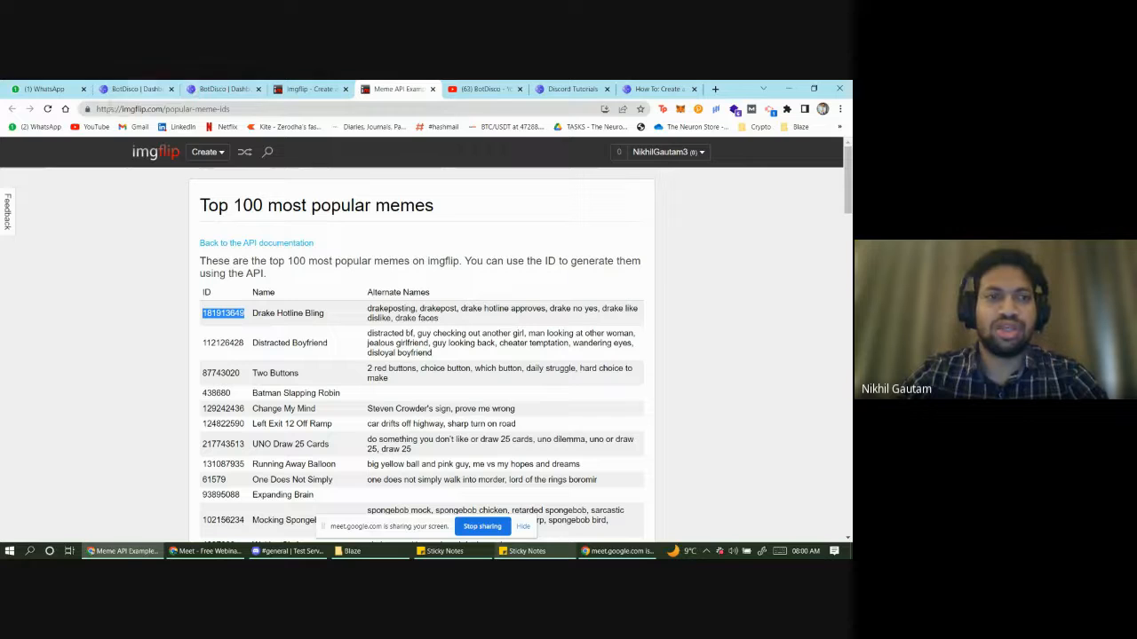
pyautogui.click(147, 111)
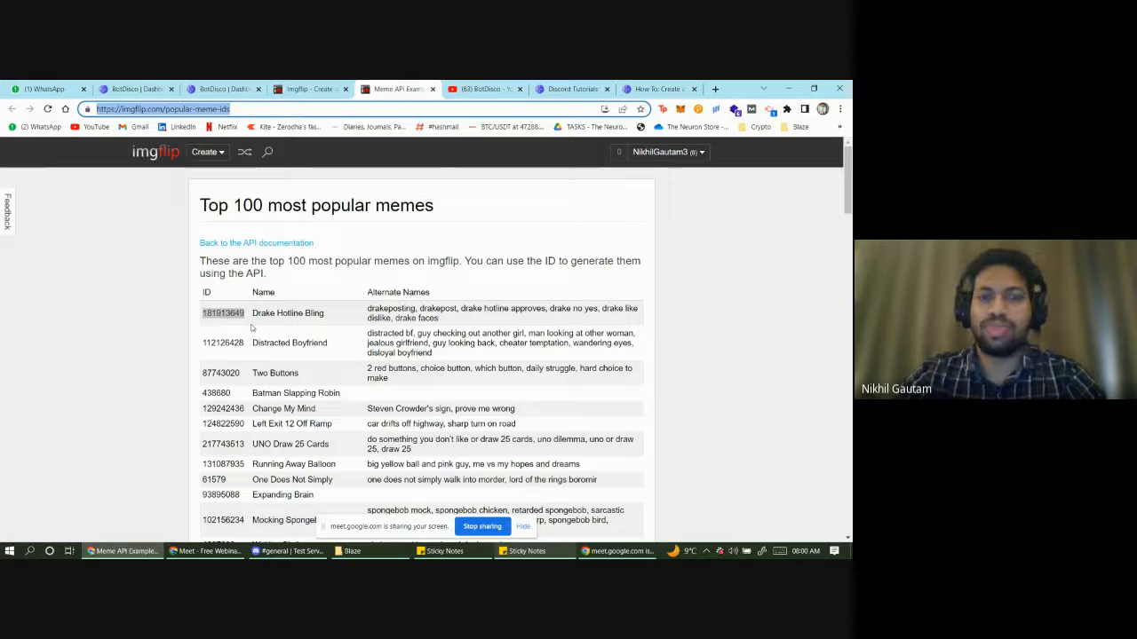
pyautogui.moveTo(321, 90)
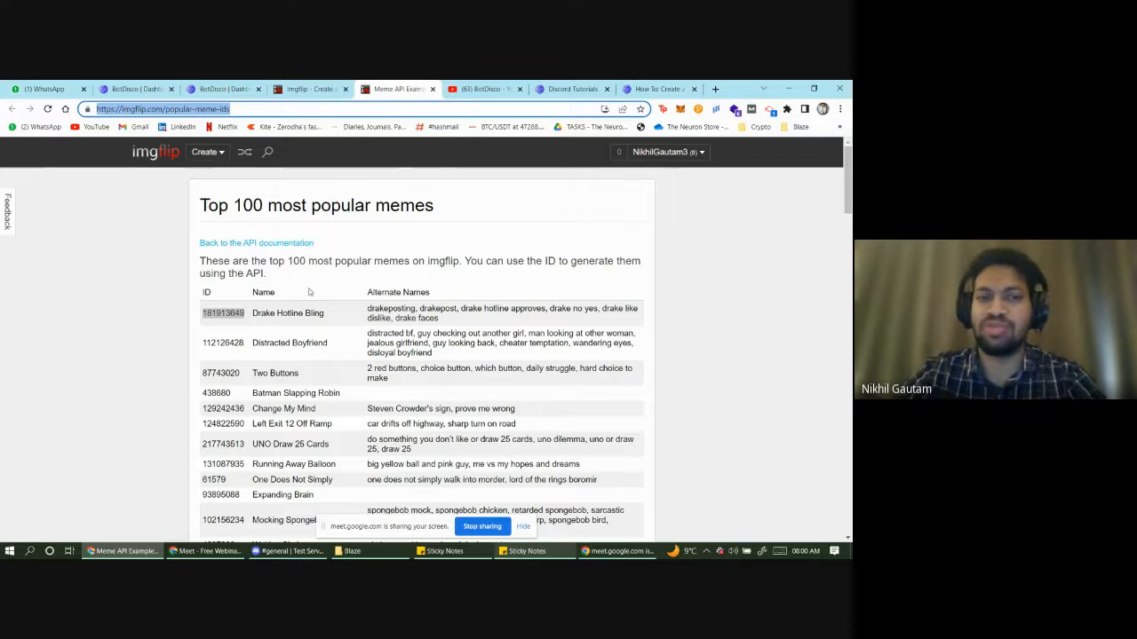
pyautogui.click(270, 327)
pyautogui.doubleClick(223, 312)
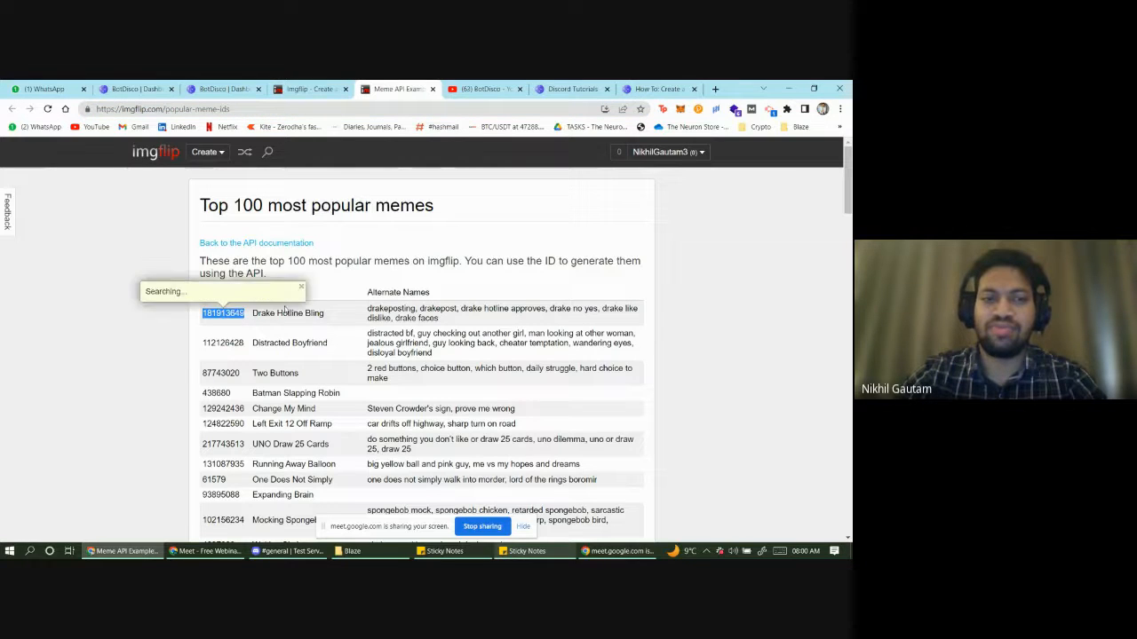
pyautogui.click(213, 313)
pyautogui.doubleClick(223, 312)
pyautogui.hotkey('ctrl', 'c')
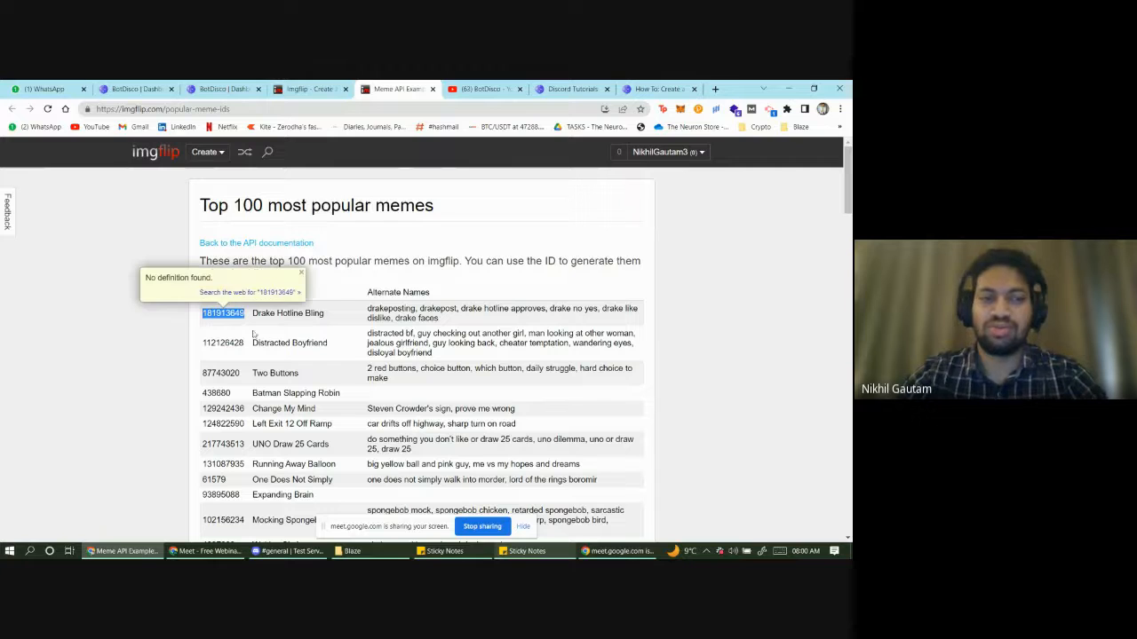
pyautogui.click(222, 88)
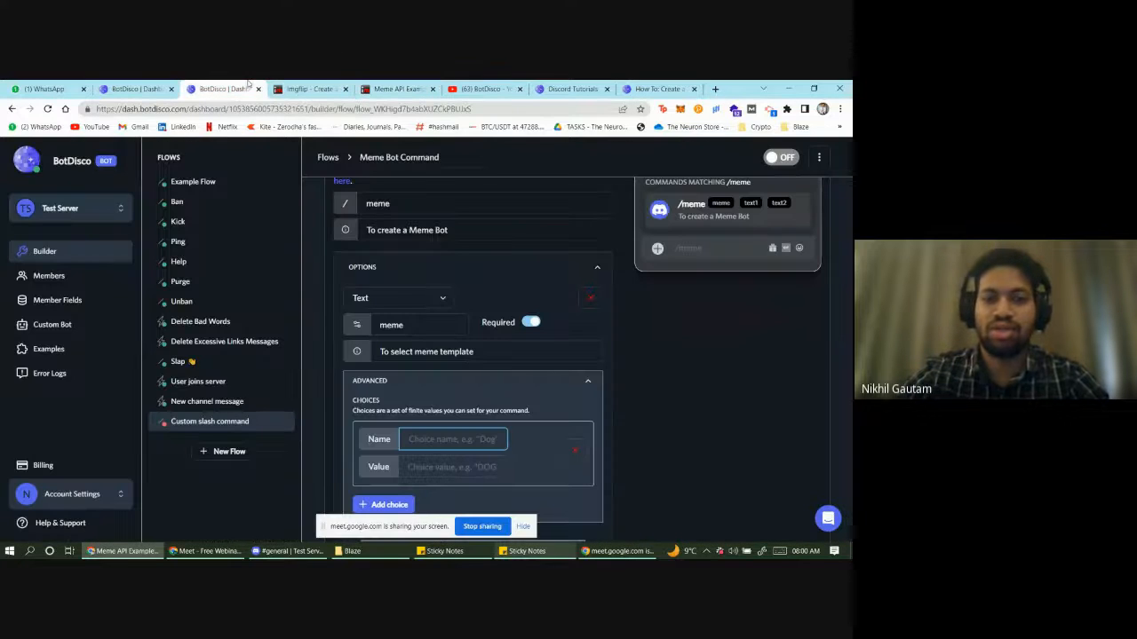
# - Paste 181913649 as the choice value and copy the name Drake Hotline Bling from imgflip
pyautogui.click(441, 465)
pyautogui.hotkey('ctrl', 'v')
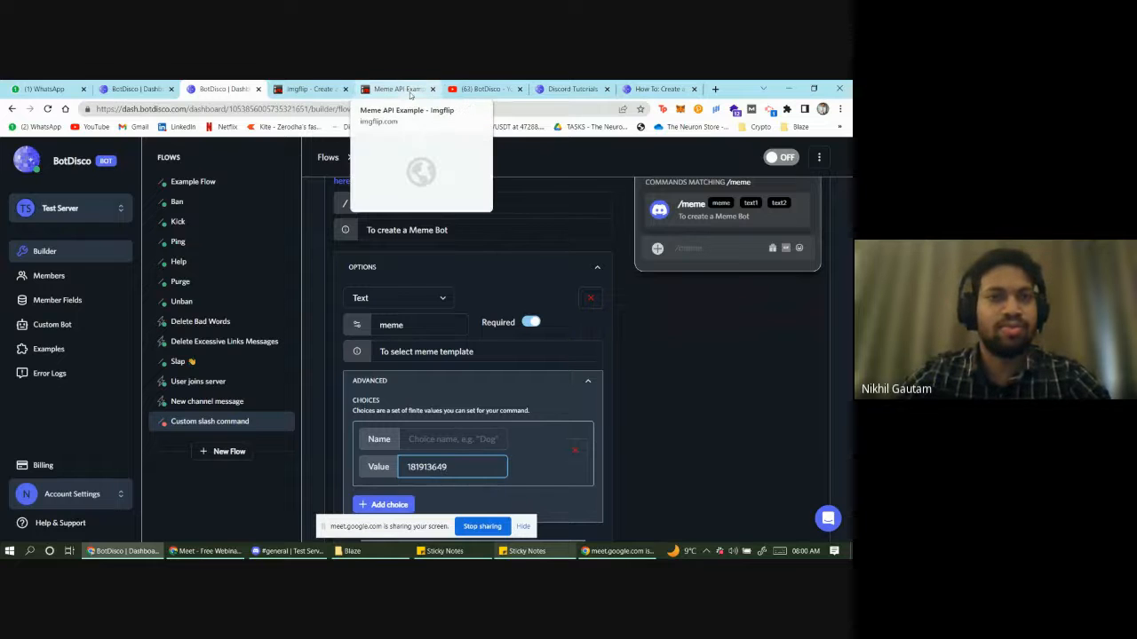
pyautogui.click(400, 90)
pyautogui.click(279, 313)
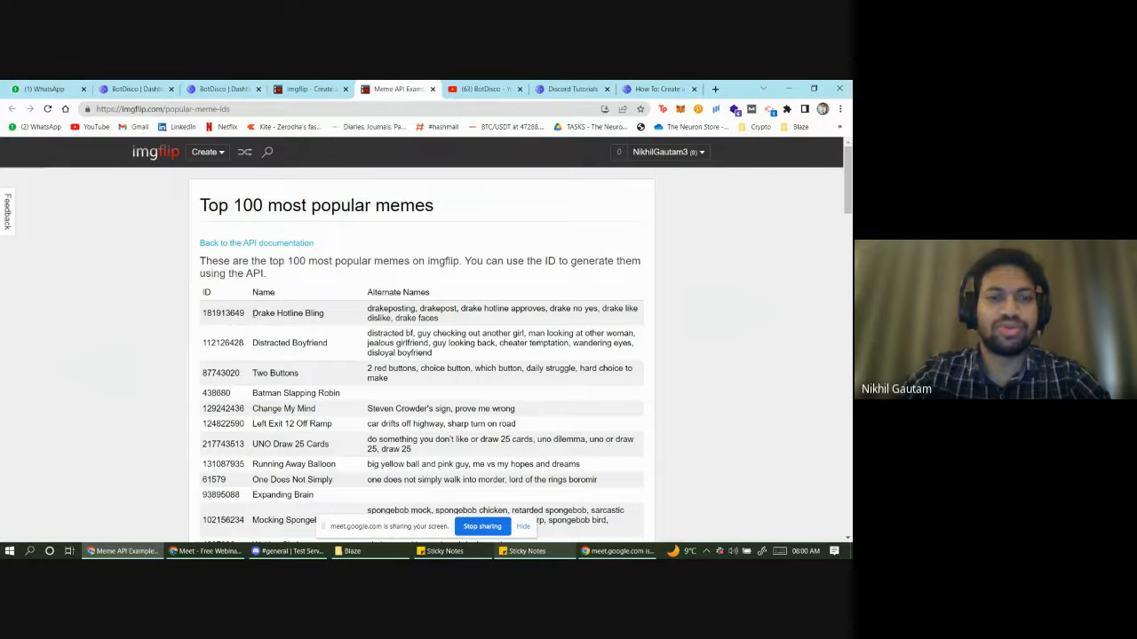
pyautogui.moveTo(253, 313); pyautogui.dragTo(333, 315)
pyautogui.click(334, 318)
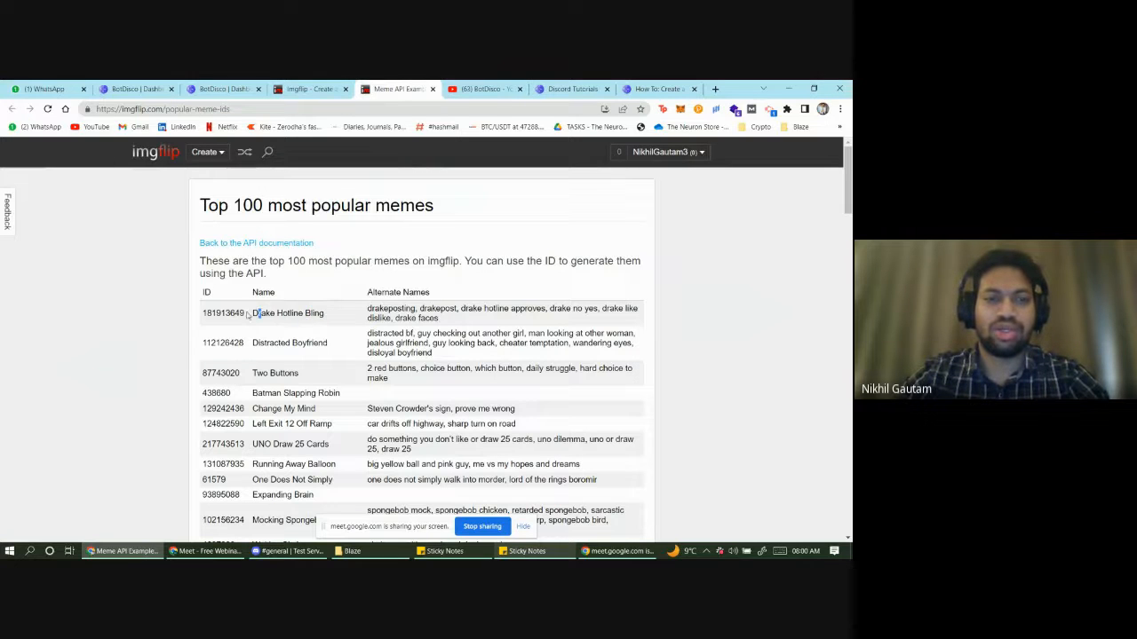
pyautogui.moveTo(251, 313); pyautogui.dragTo(330, 317)
pyautogui.hotkey('ctrl', 'c')
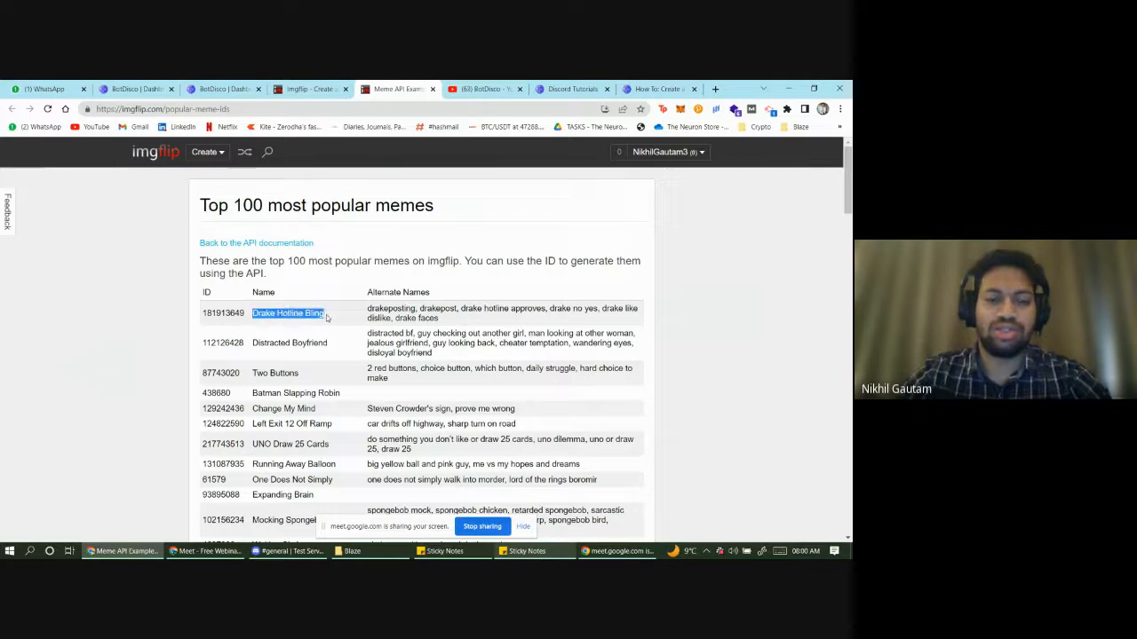
# - Paste Drake Hotline Bling as the meme choice's name
pyautogui.click(246, 86)
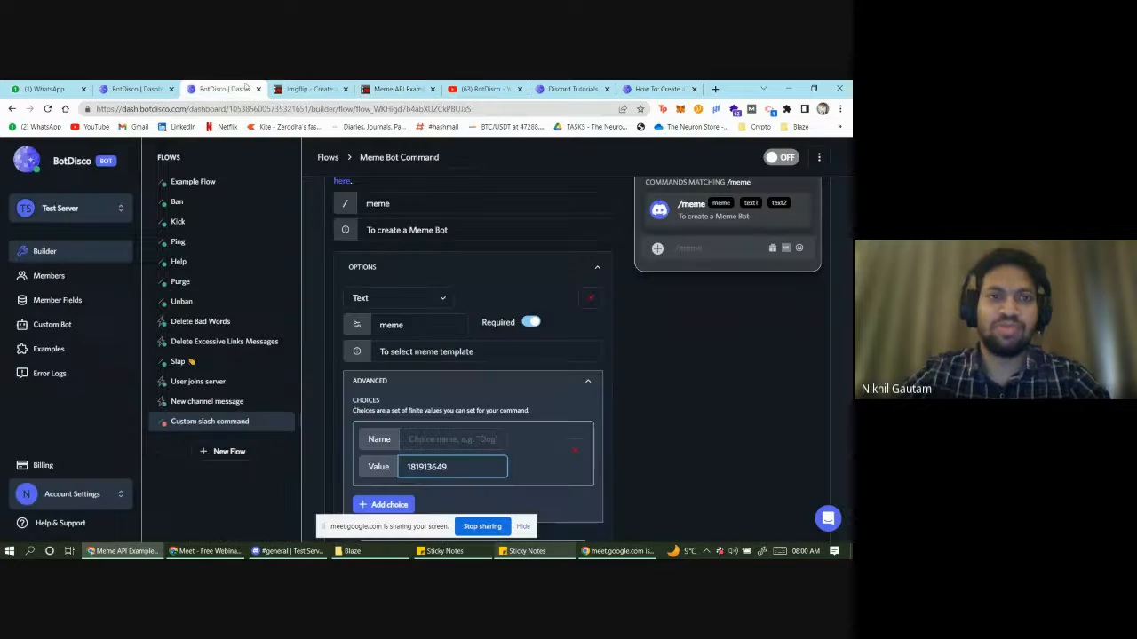
pyautogui.click(449, 439)
pyautogui.hotkey('ctrl', 'v')
pyautogui.scroll(-1, 456, 452)
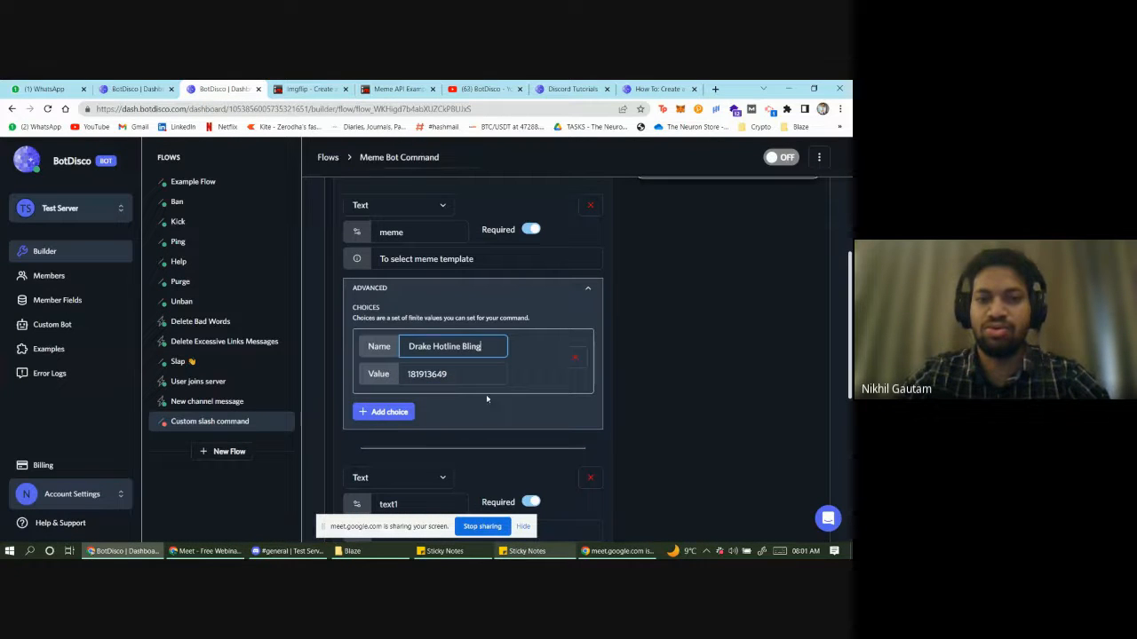
pyautogui.click(642, 329)
pyautogui.scroll(1, 542, 395)
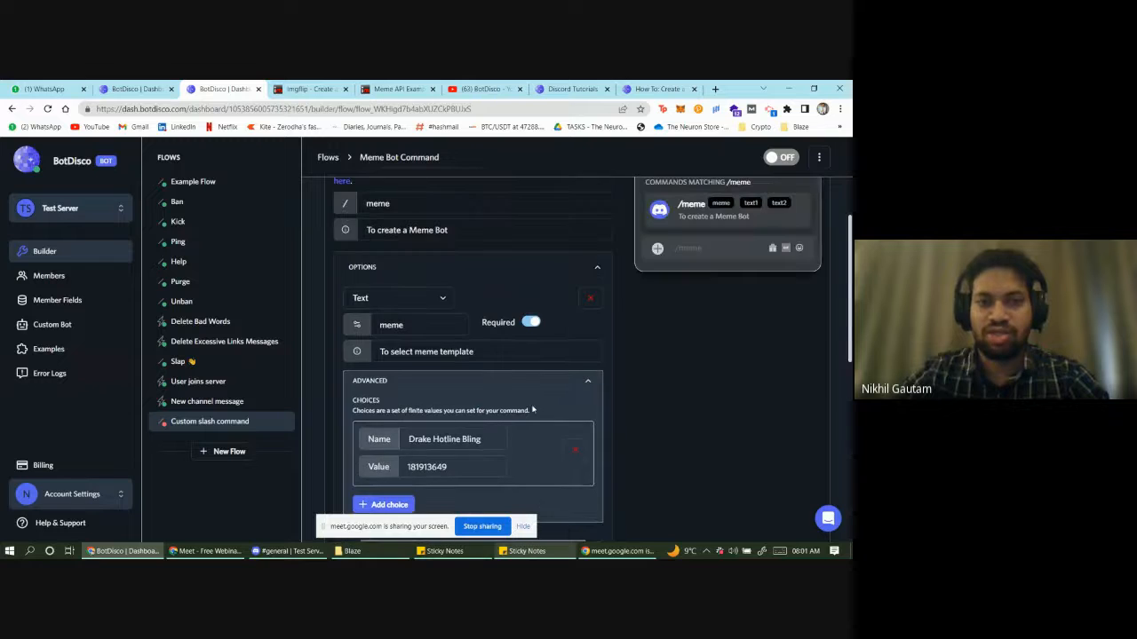
pyautogui.scroll(-5, 533, 407)
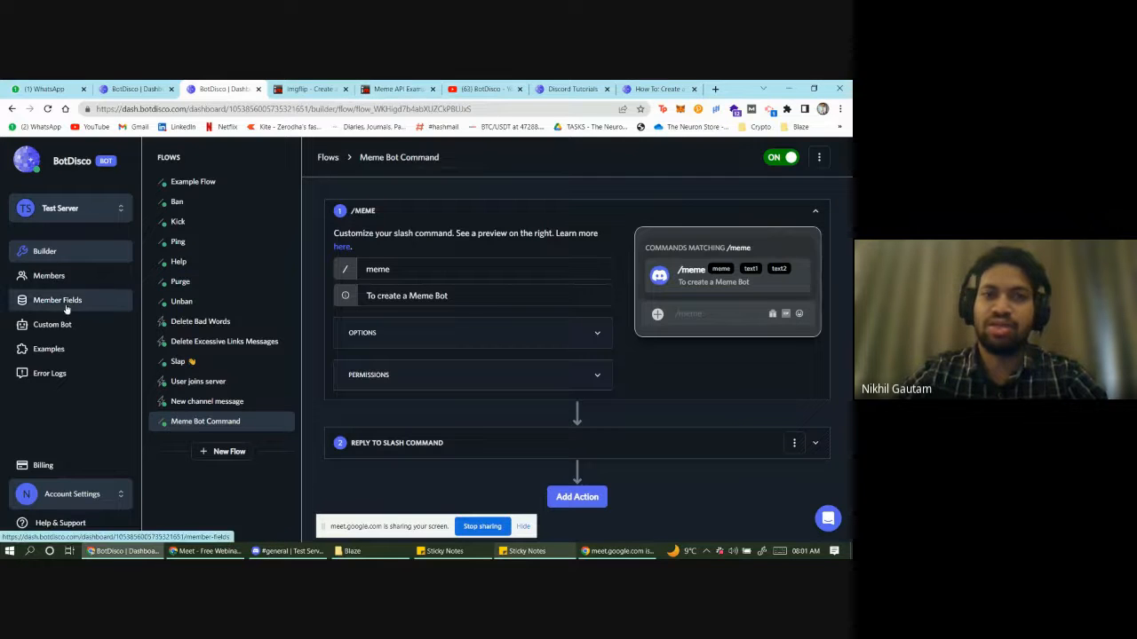
# - Go to BotDisco's Member Fields page and start a new member field
pyautogui.click(328, 87)
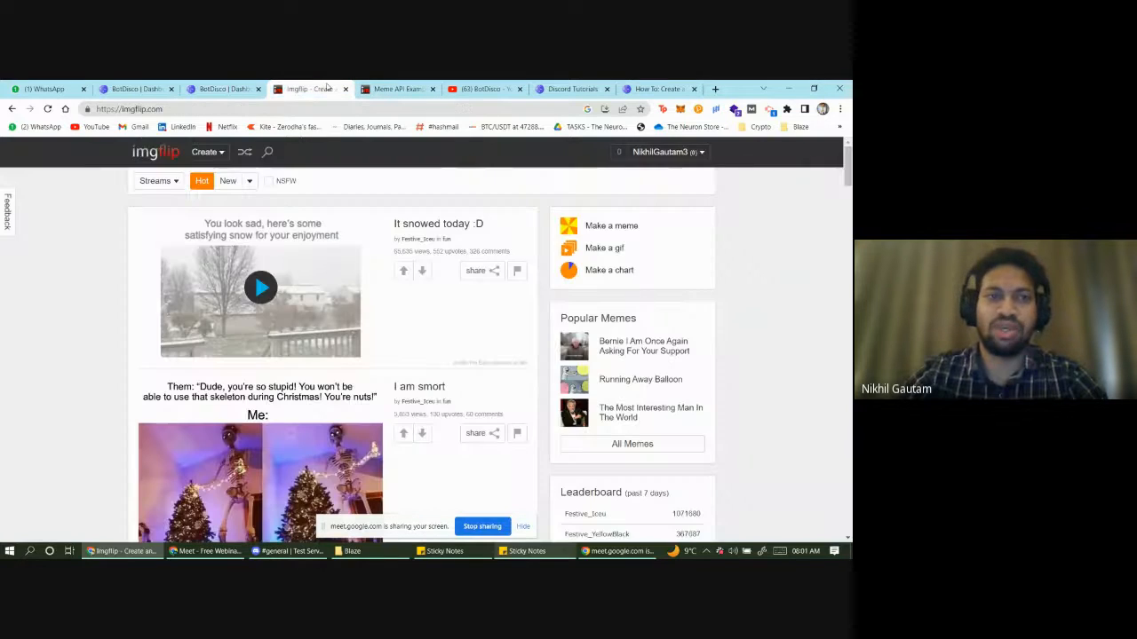
pyautogui.click(222, 88)
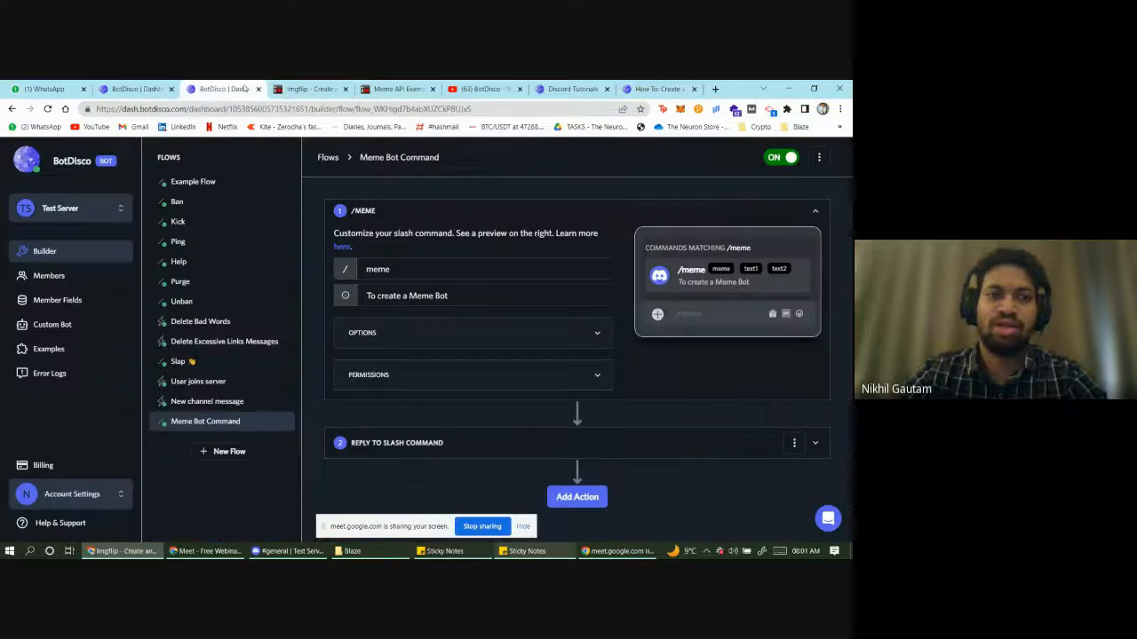
pyautogui.click(69, 301)
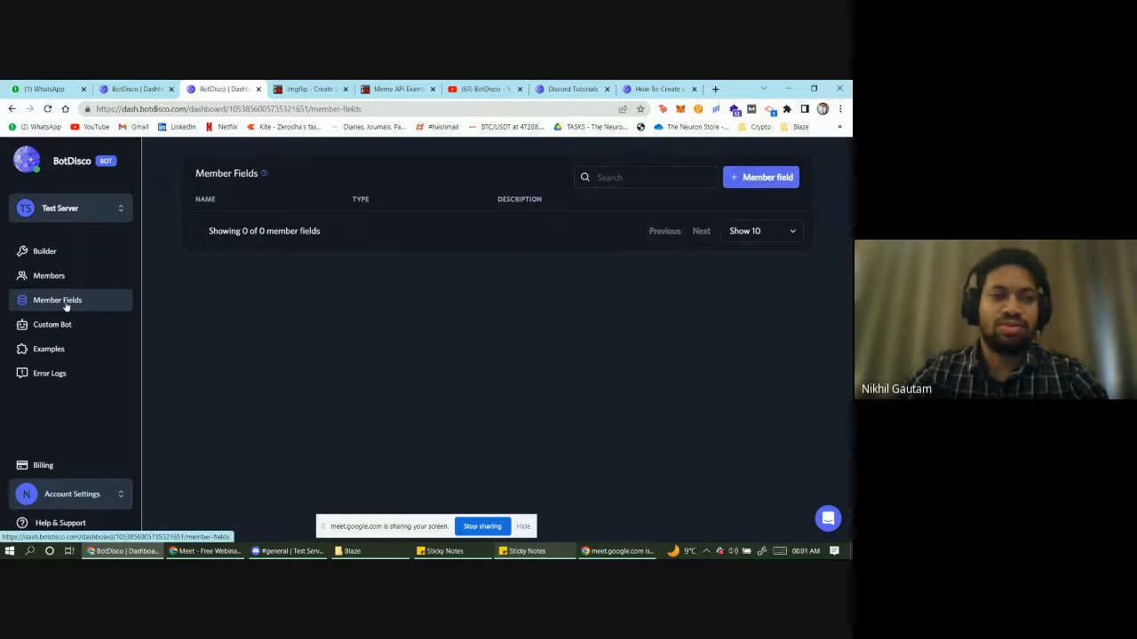
pyautogui.click(734, 181)
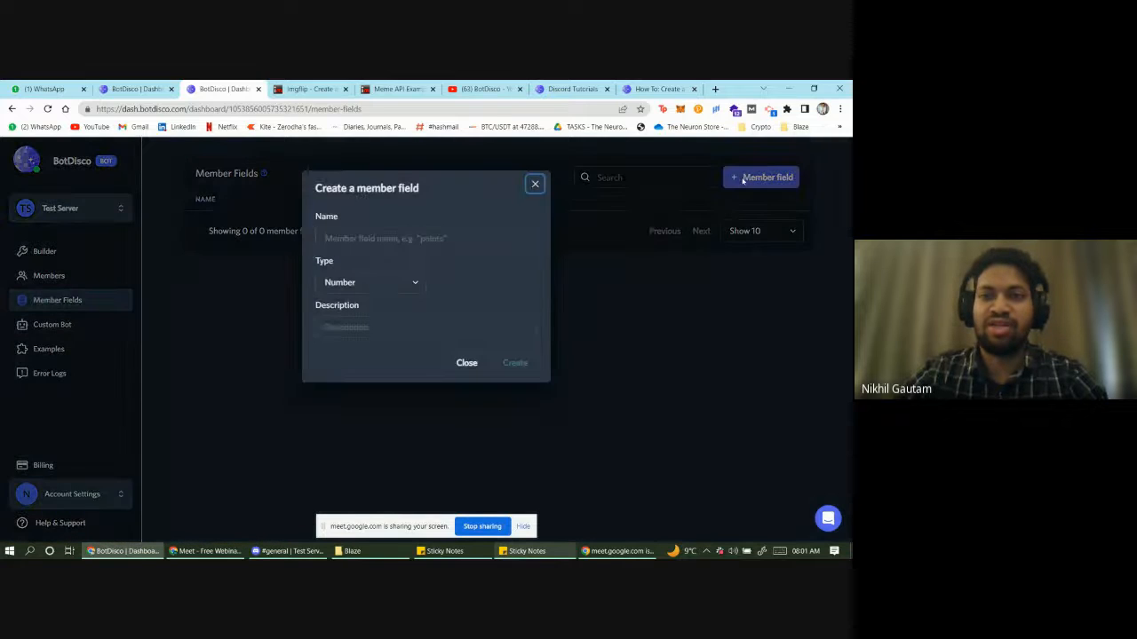
# - Create the Text field 'meme url' with description 'To save template meme url'
pyautogui.click(369, 235)
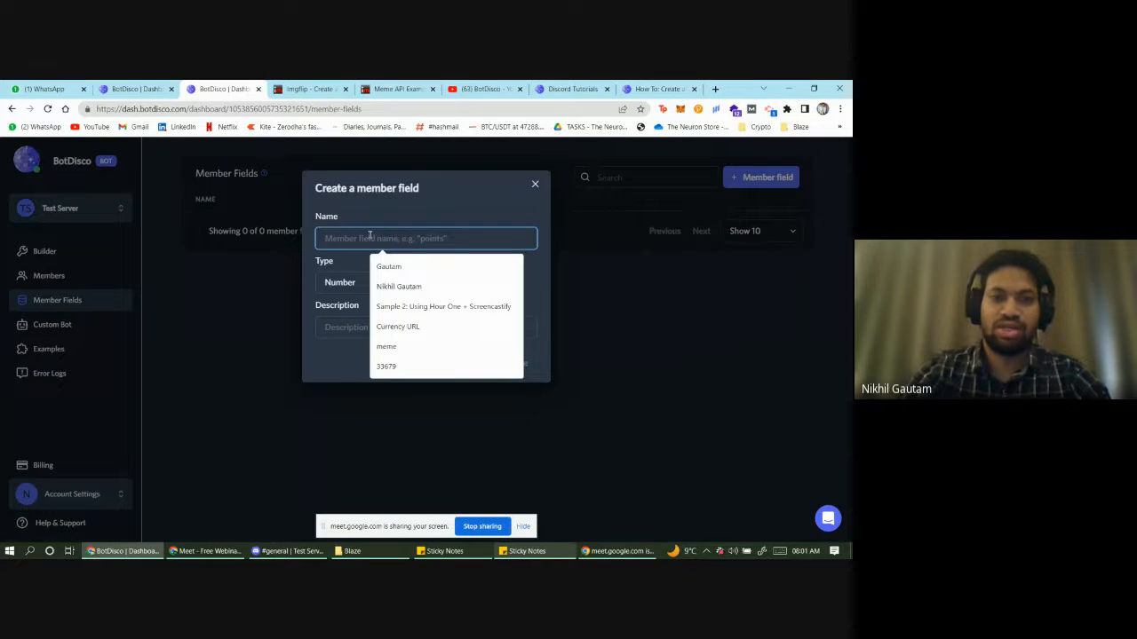
pyautogui.write('meme url')
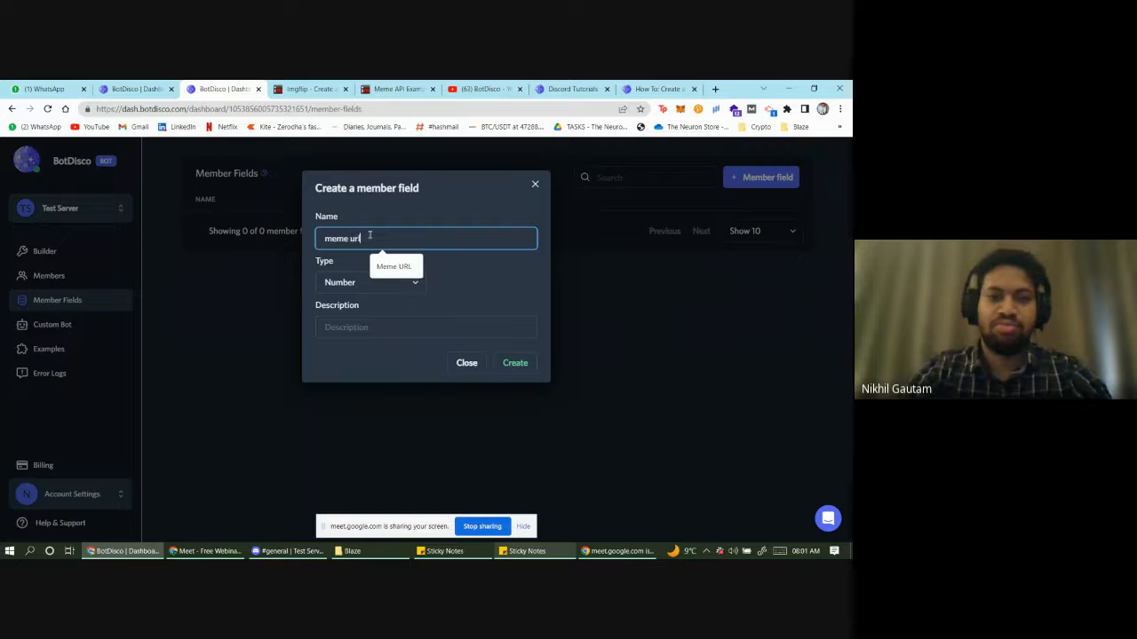
pyautogui.click(416, 283)
pyautogui.click(373, 309)
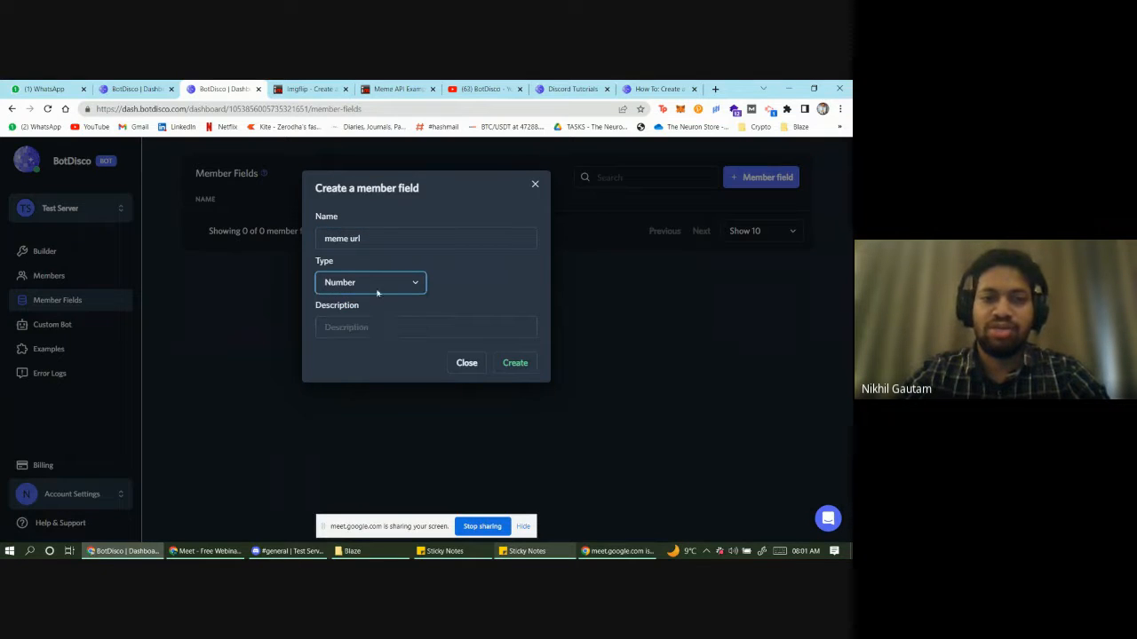
pyautogui.click(377, 289)
pyautogui.click(369, 308)
pyautogui.click(370, 327)
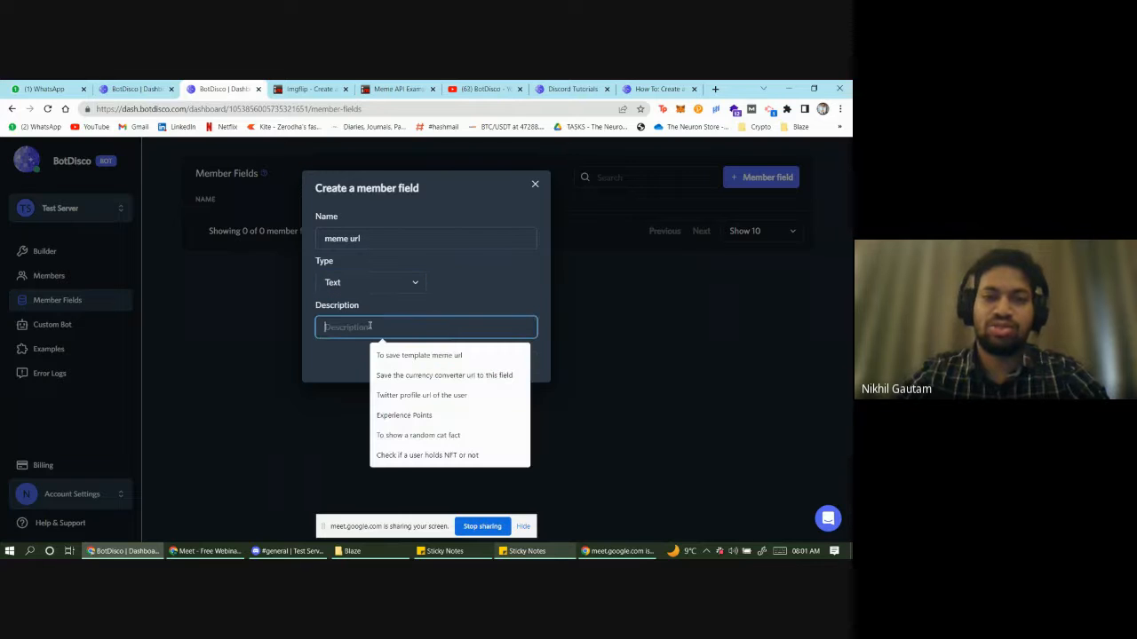
pyautogui.click(448, 355)
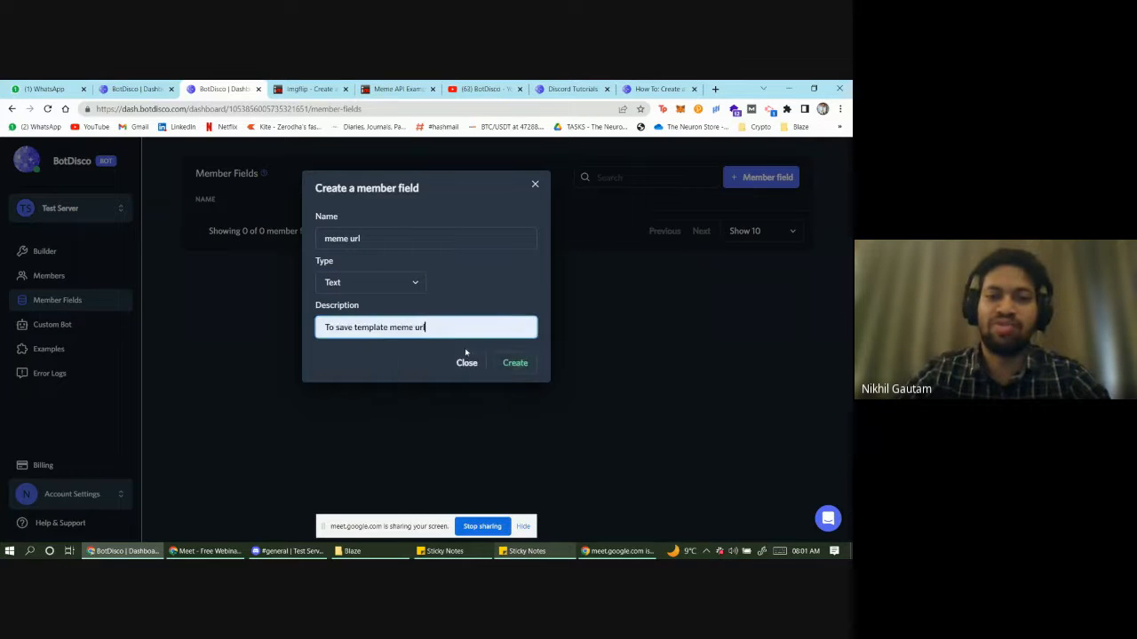
pyautogui.click(523, 368)
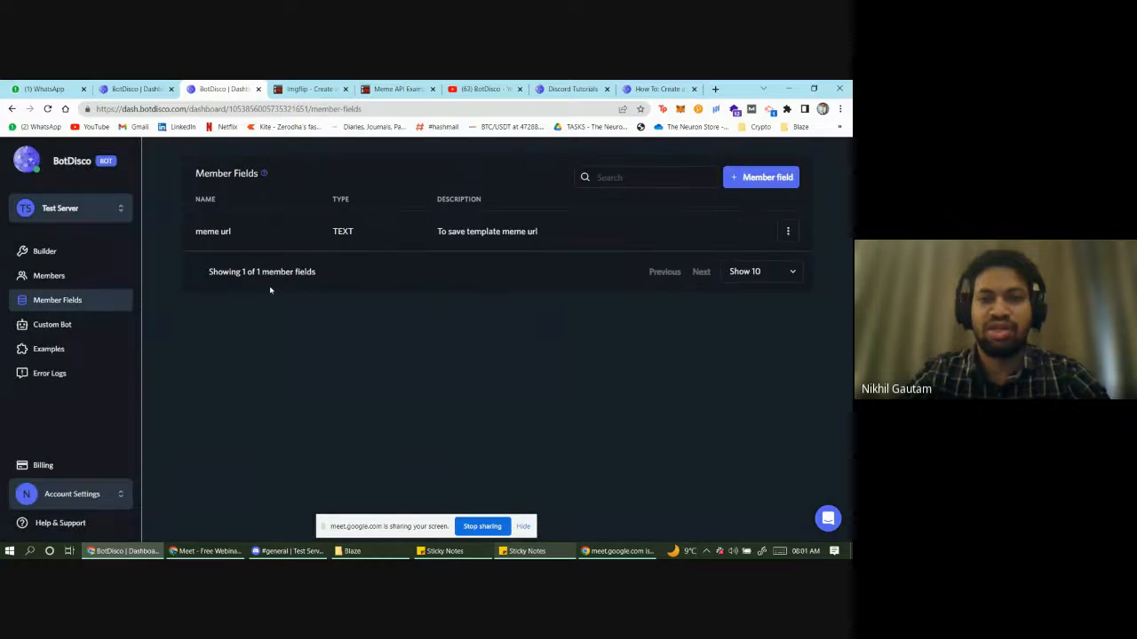
pyautogui.click(64, 253)
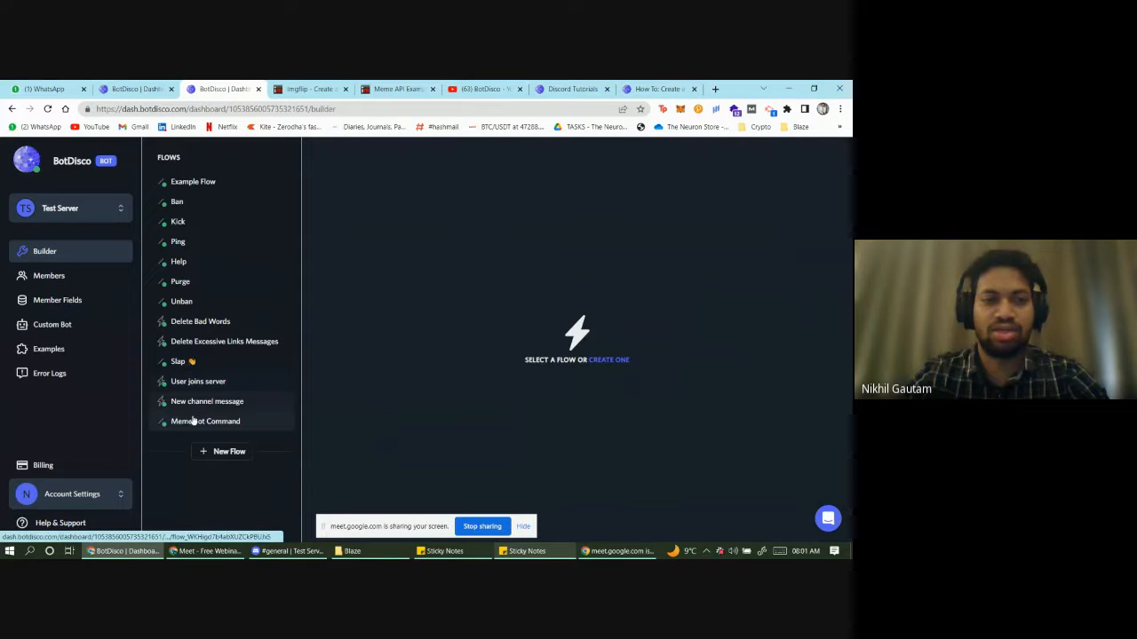
pyautogui.click(218, 424)
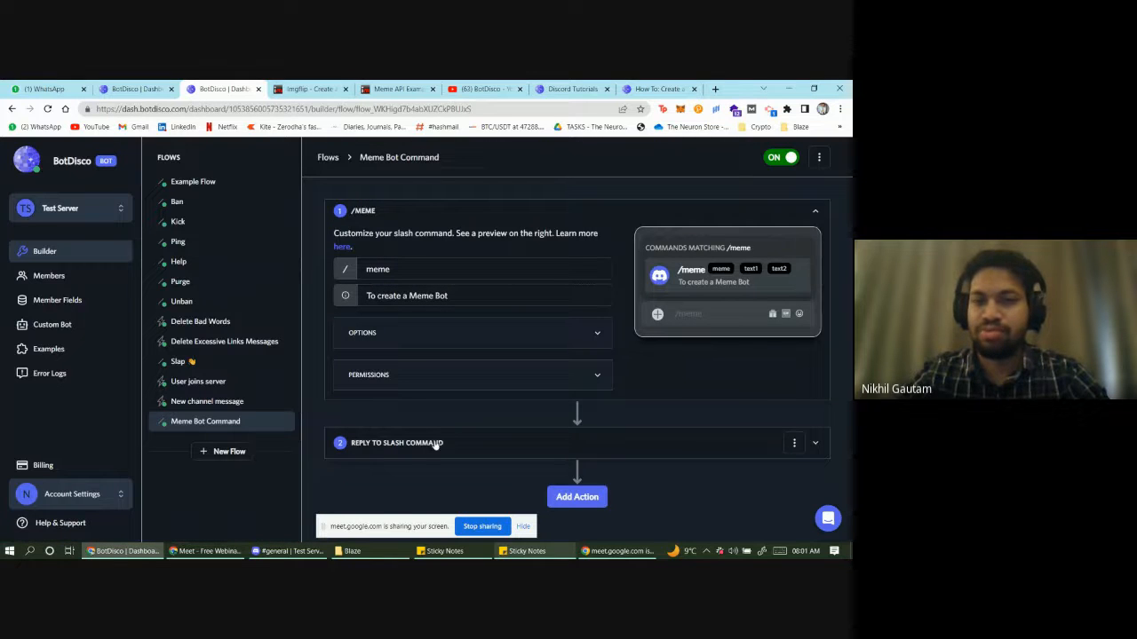
pyautogui.click(436, 443)
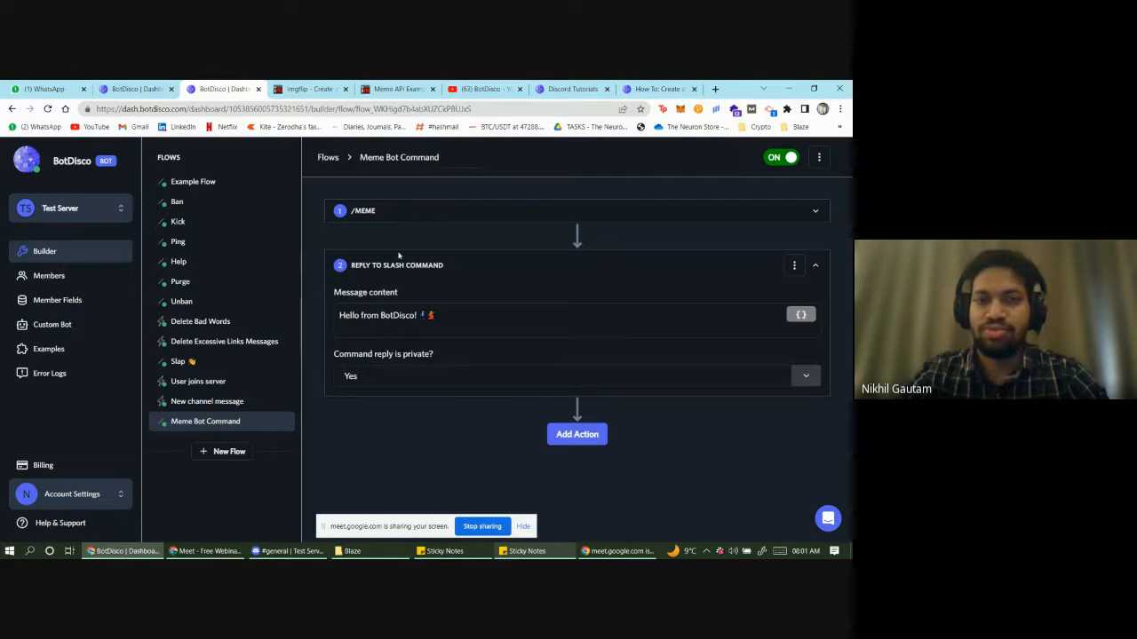
pyautogui.click(577, 435)
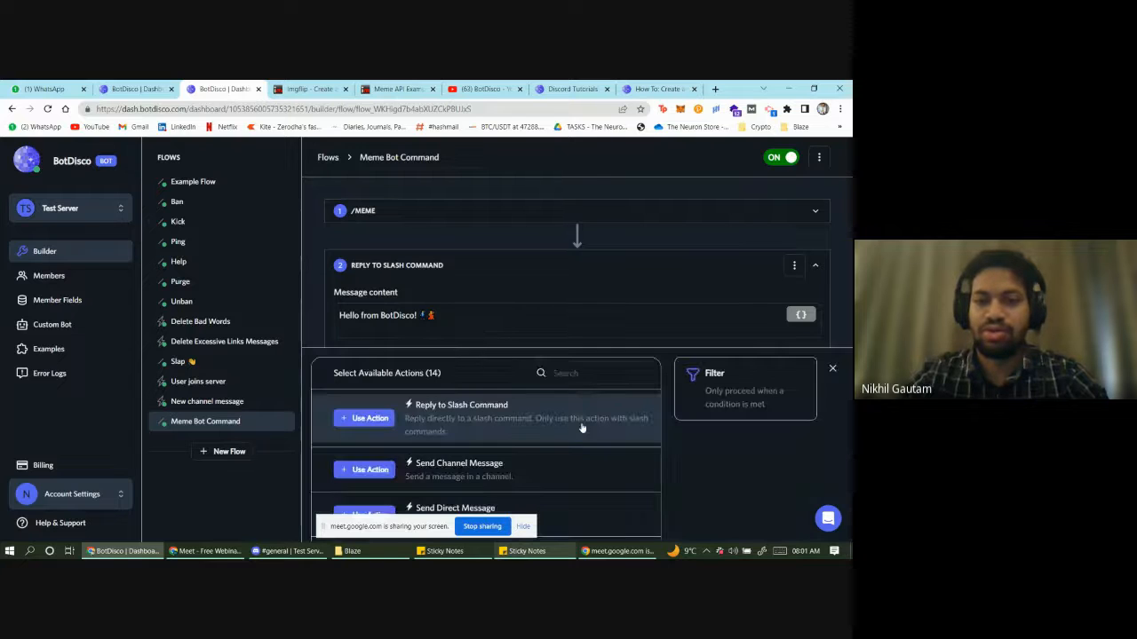
pyautogui.scroll(-3, 402, 471)
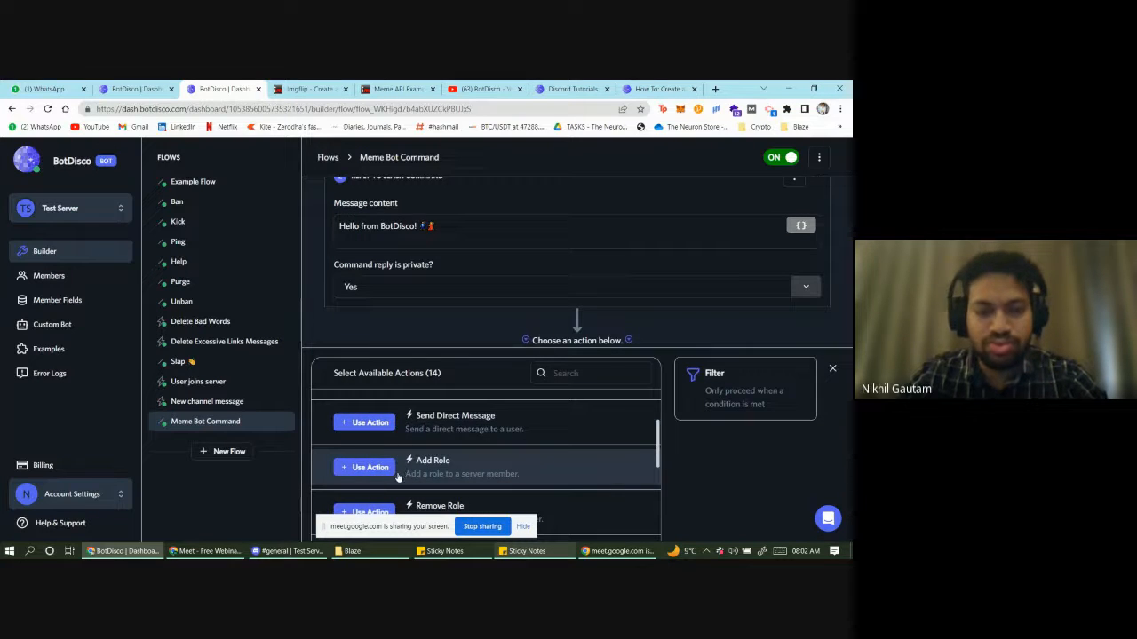
pyautogui.scroll(-1, 398, 480)
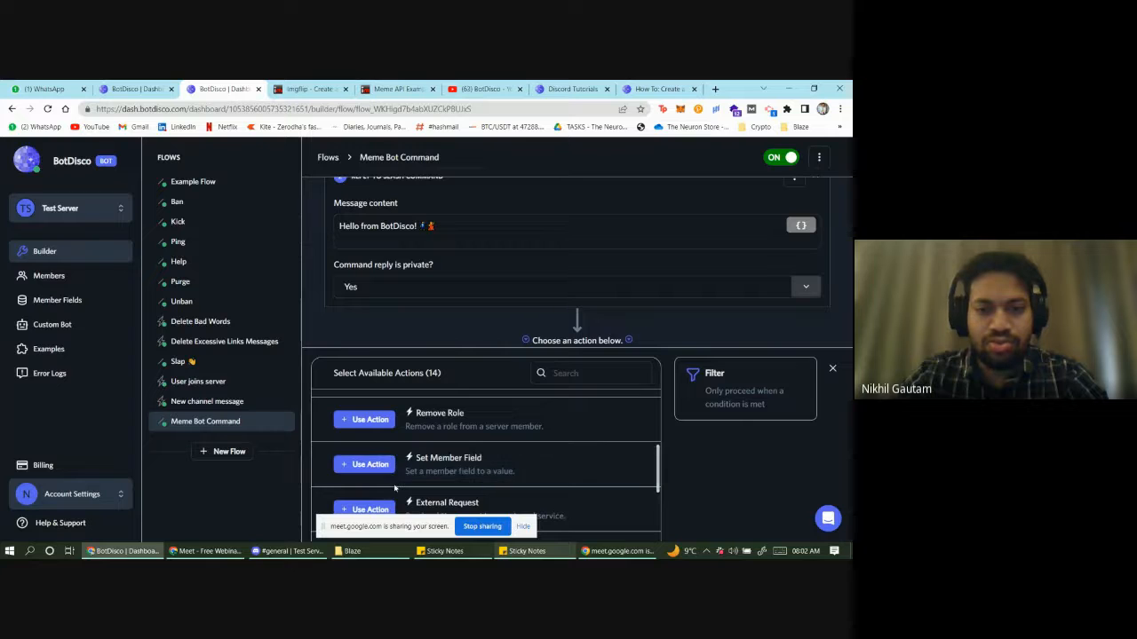
pyautogui.scroll(-1, 395, 484)
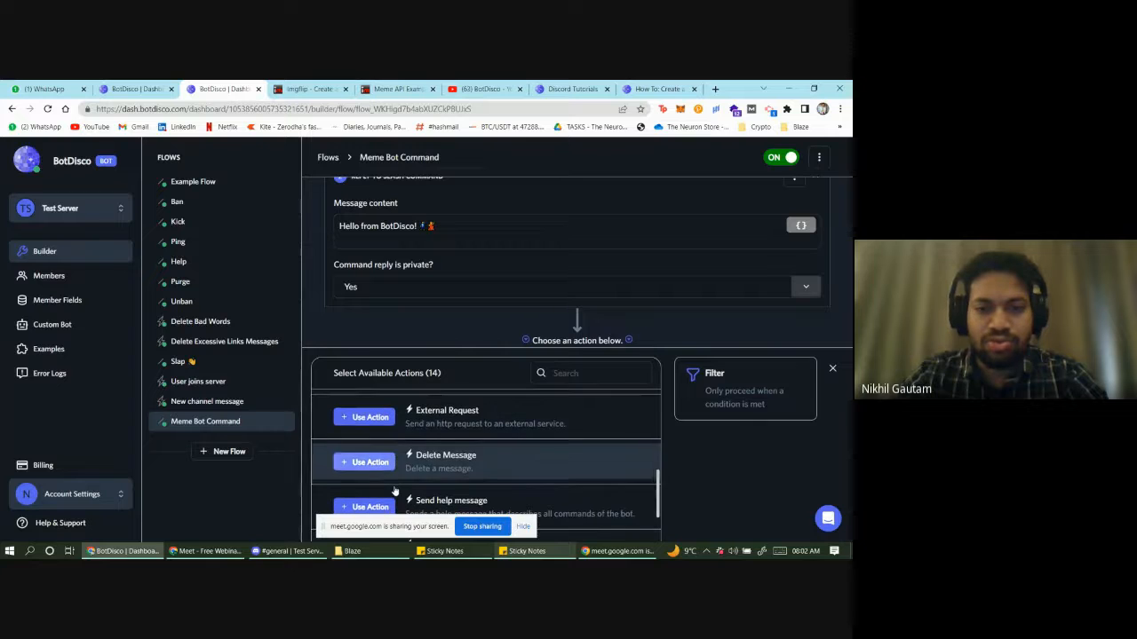
pyautogui.click(364, 416)
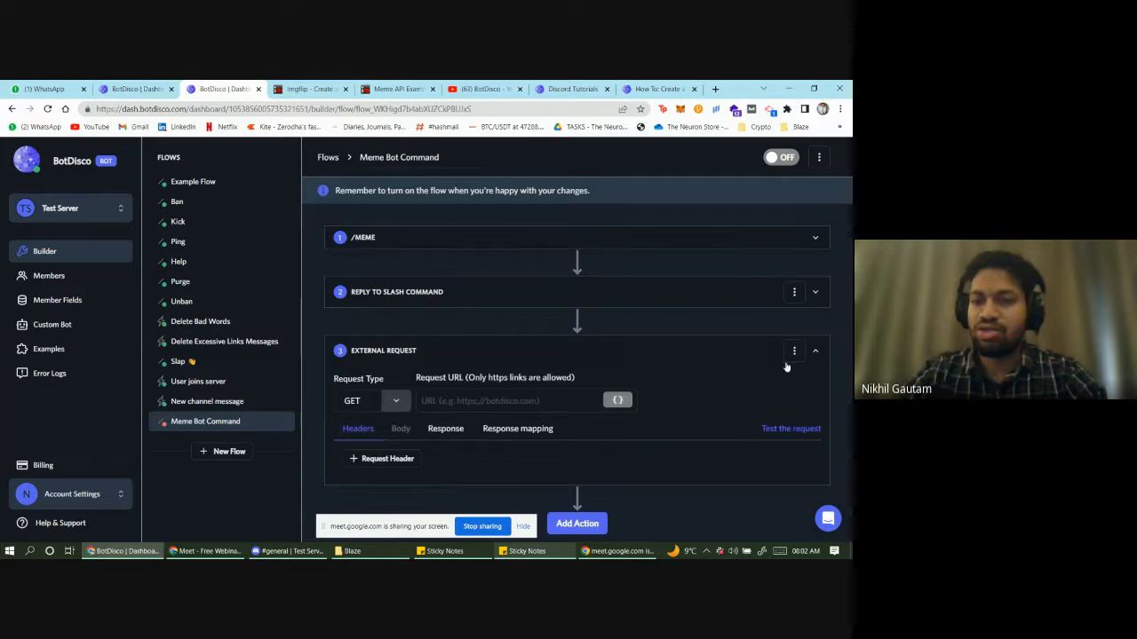
pyautogui.click(793, 353)
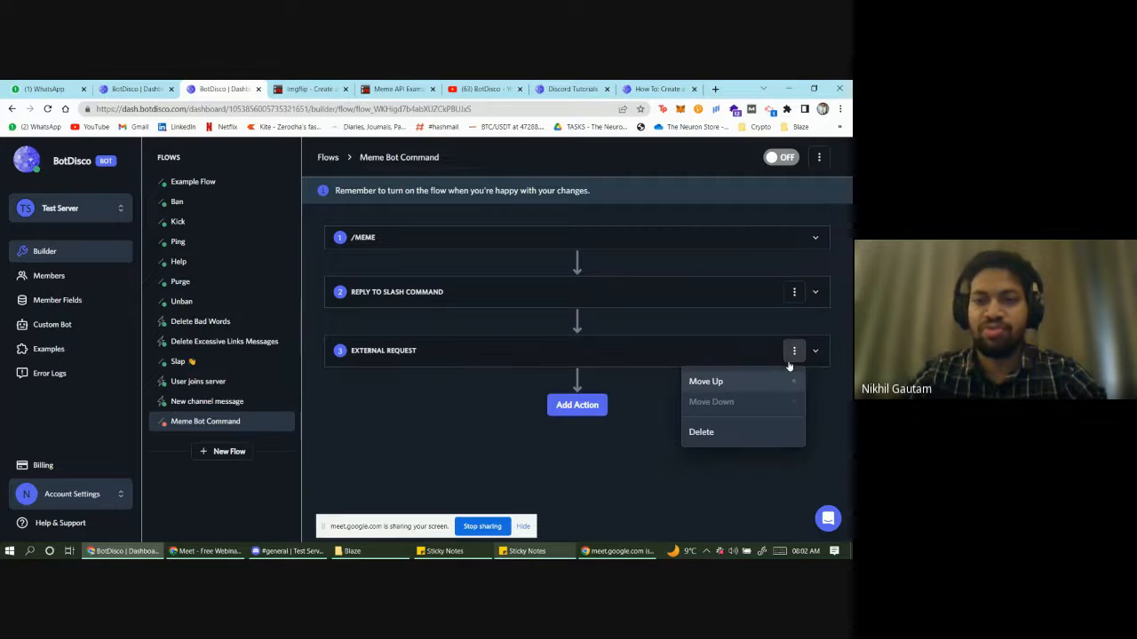
pyautogui.click(734, 382)
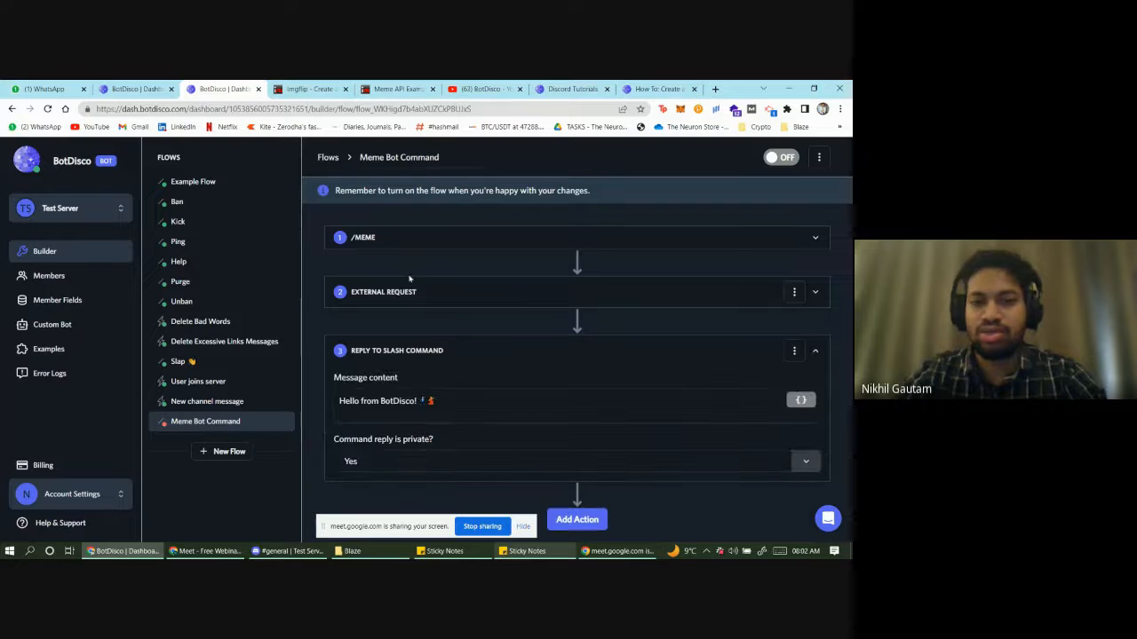
pyautogui.click(414, 293)
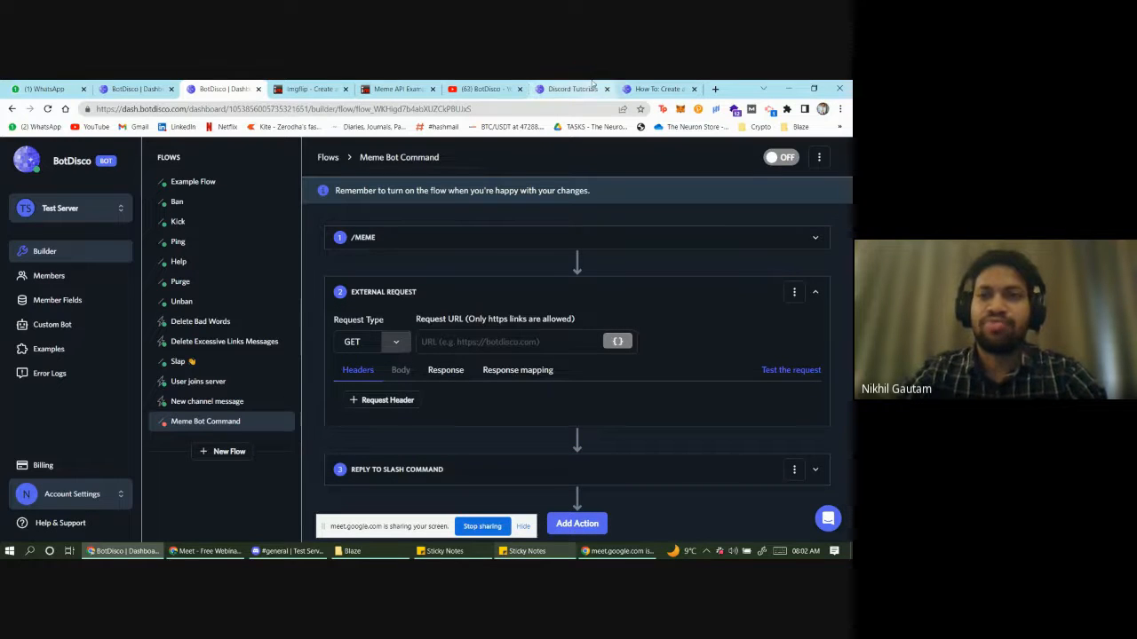
pyautogui.click(653, 89)
pyautogui.scroll(-10, 457, 353)
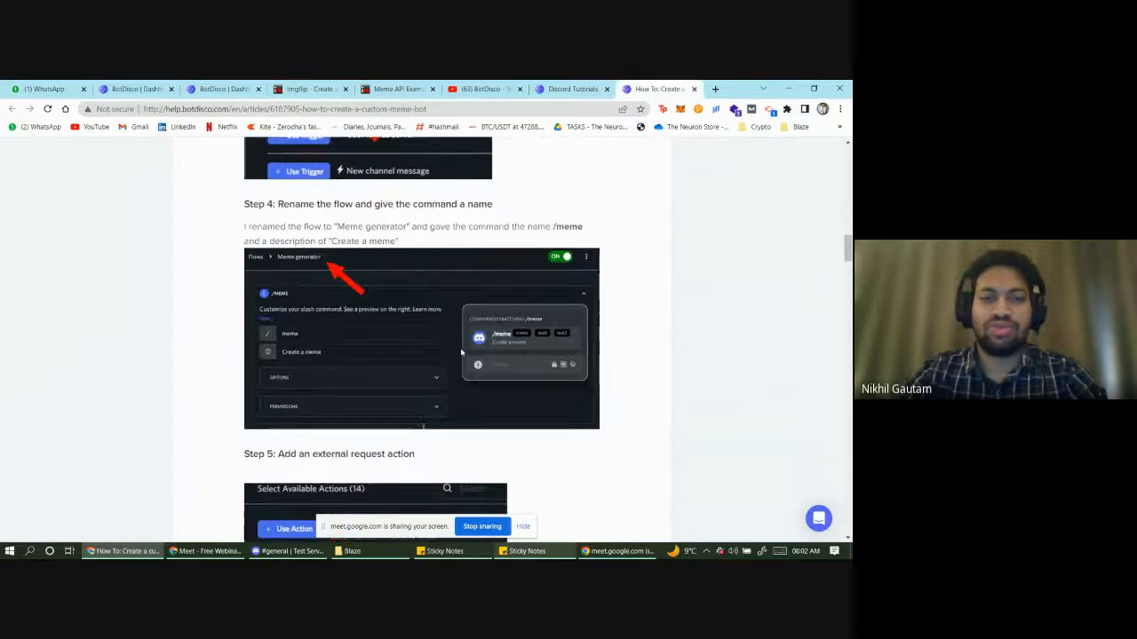
pyautogui.scroll(-7, 457, 352)
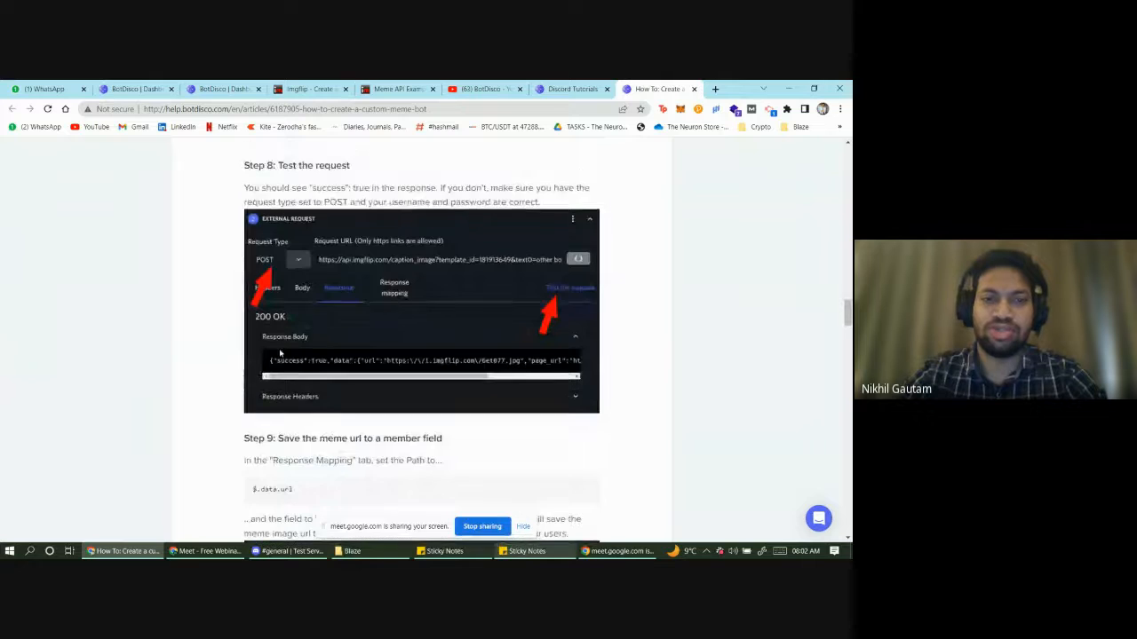
pyautogui.scroll(3, 278, 352)
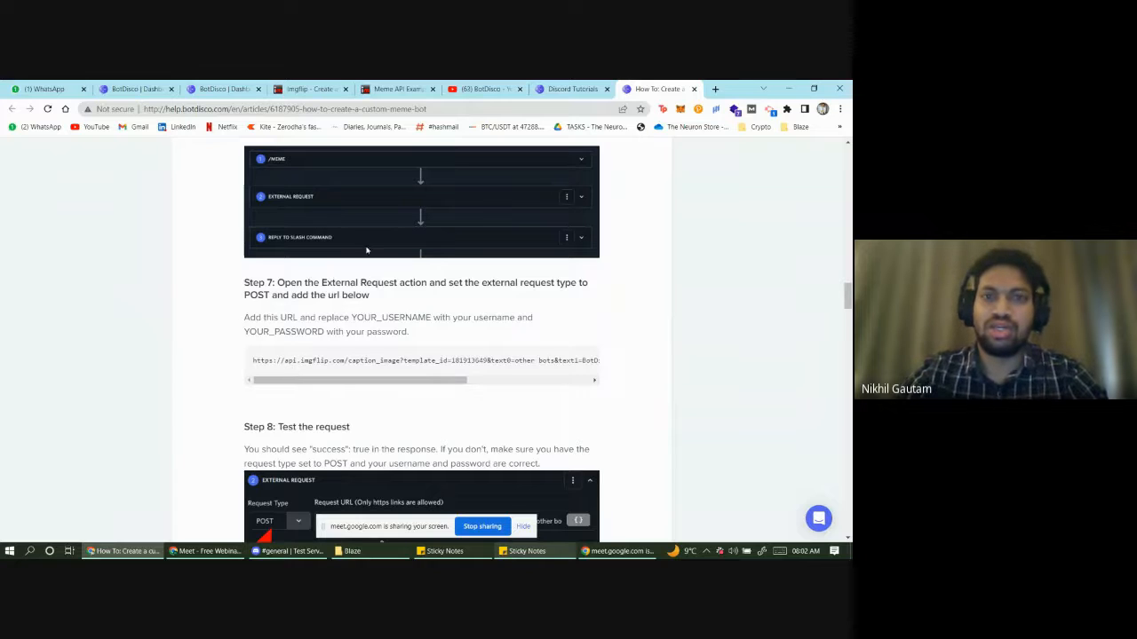
pyautogui.click(237, 86)
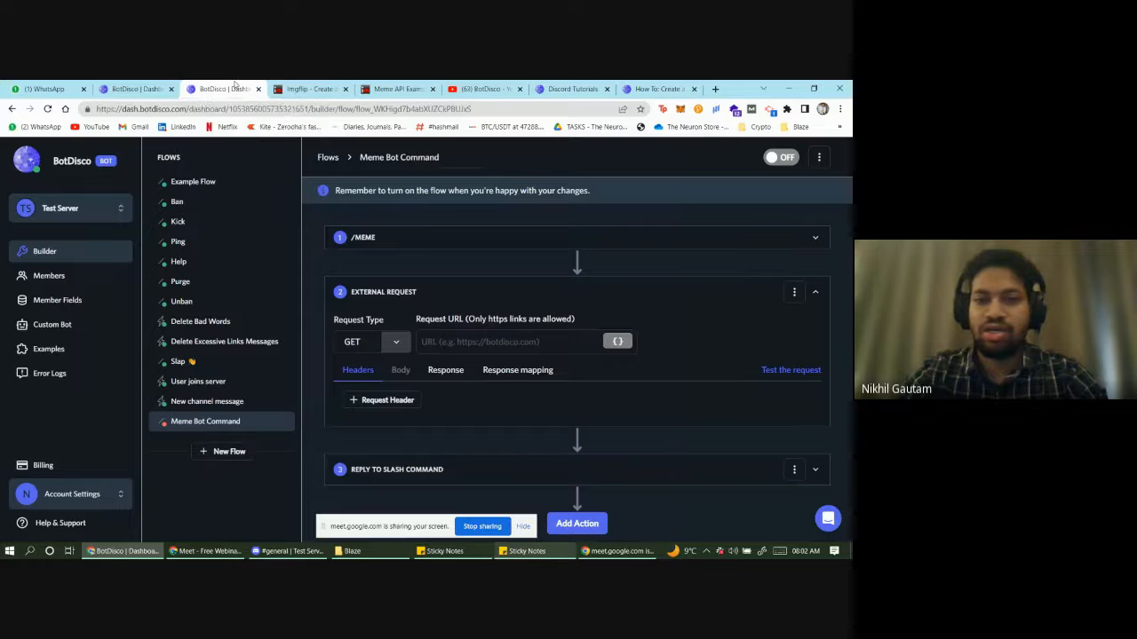
pyautogui.click(330, 91)
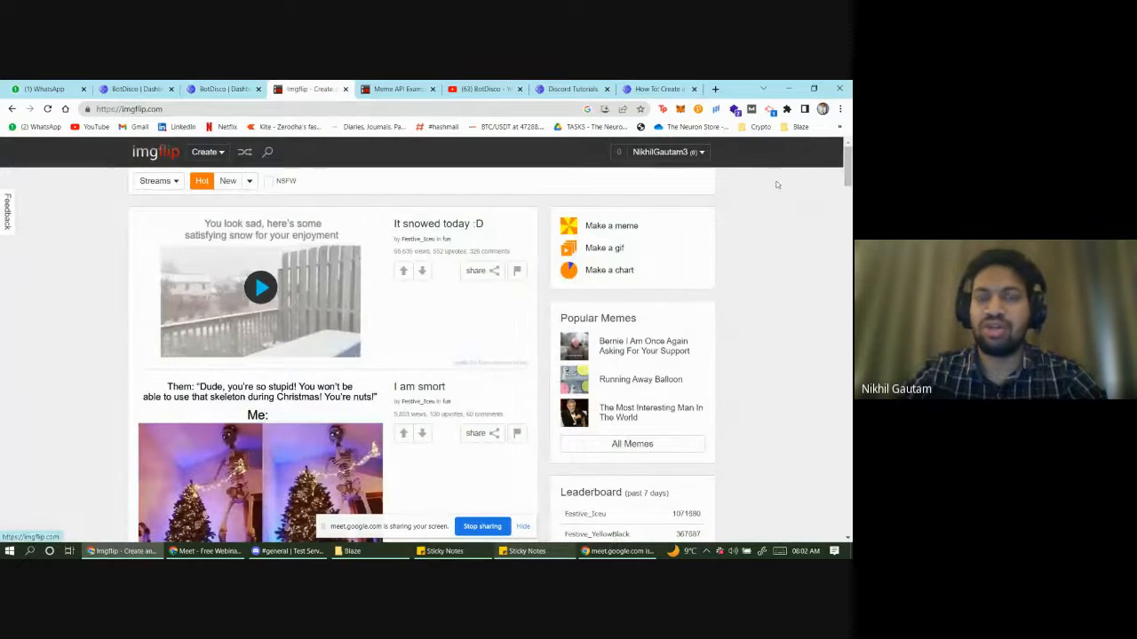
pyautogui.click(662, 152)
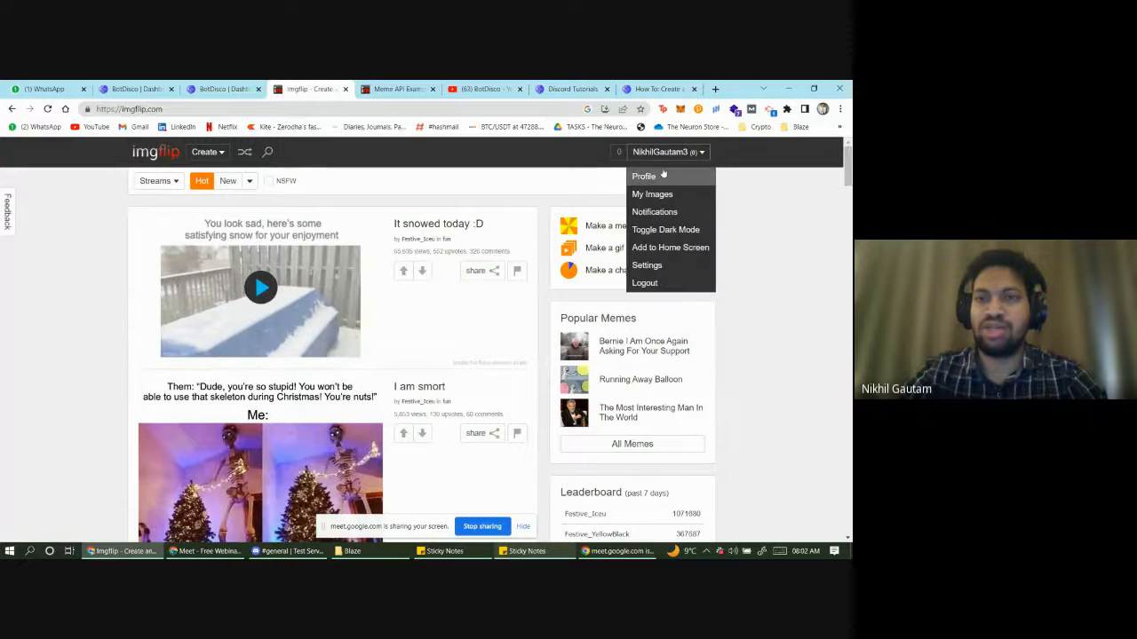
pyautogui.click(658, 176)
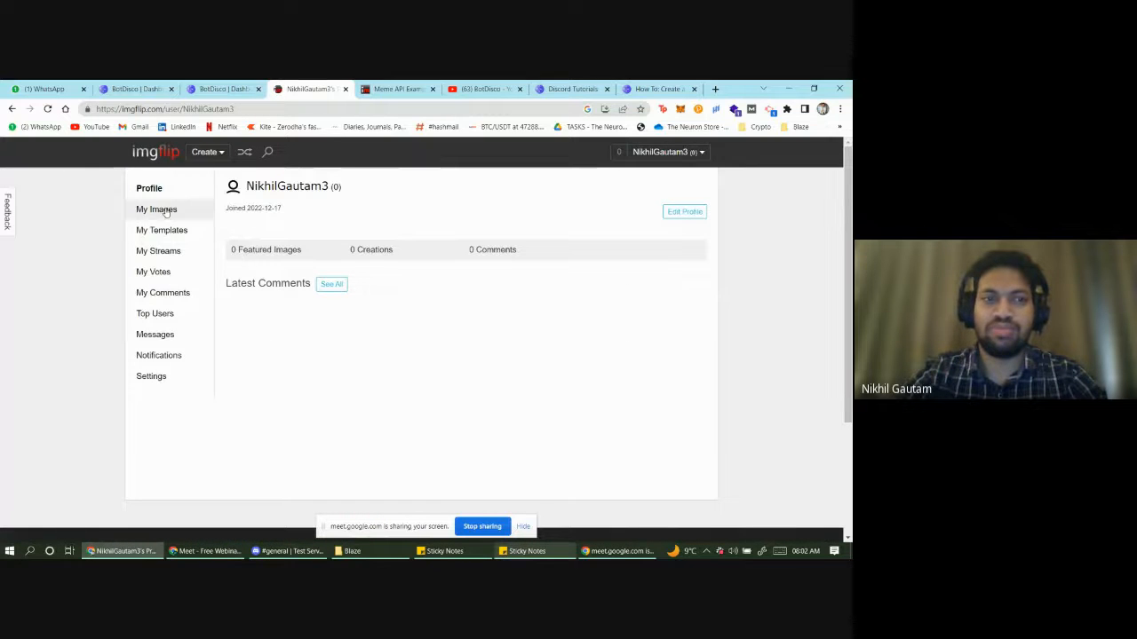
pyautogui.click(153, 376)
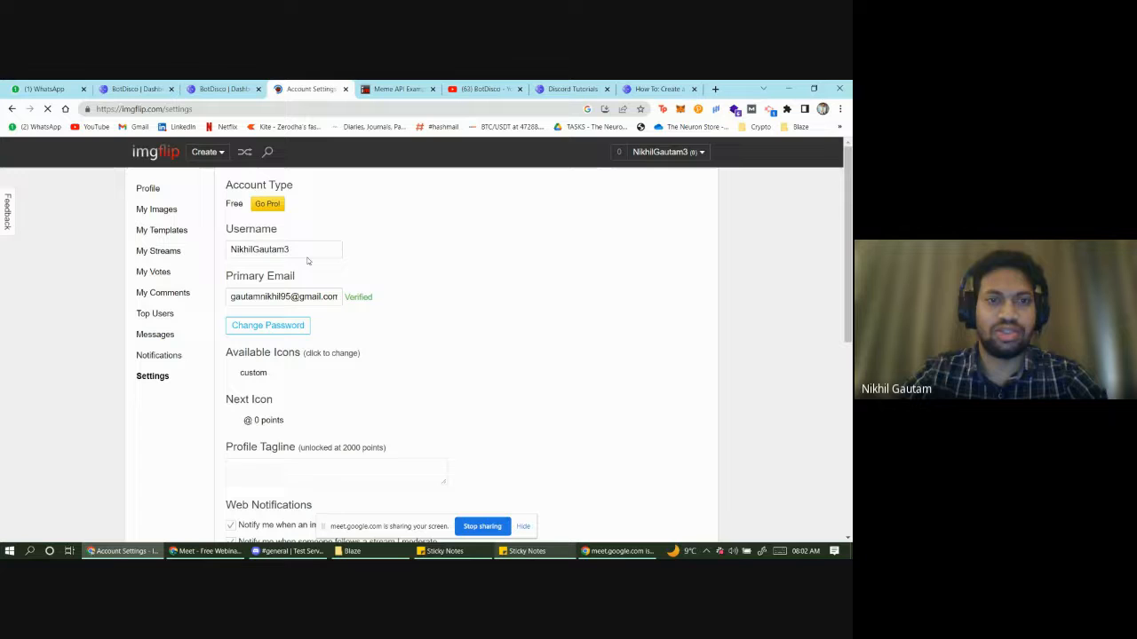
pyautogui.moveTo(297, 249); pyautogui.dragTo(226, 252)
pyautogui.scroll(-2, 426, 299)
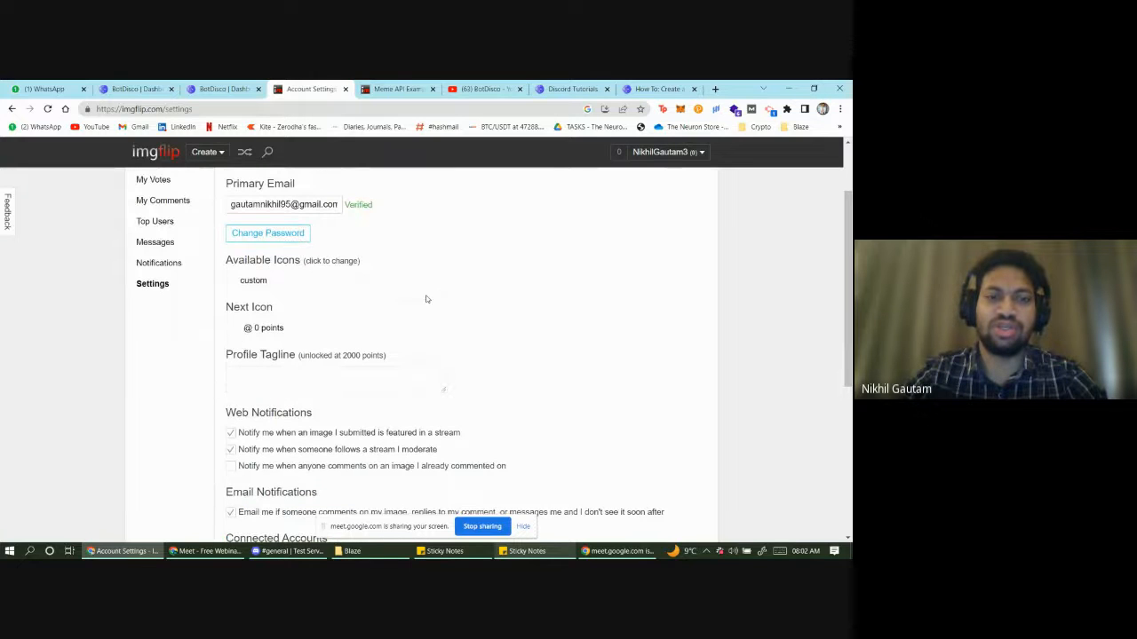
pyautogui.click(230, 88)
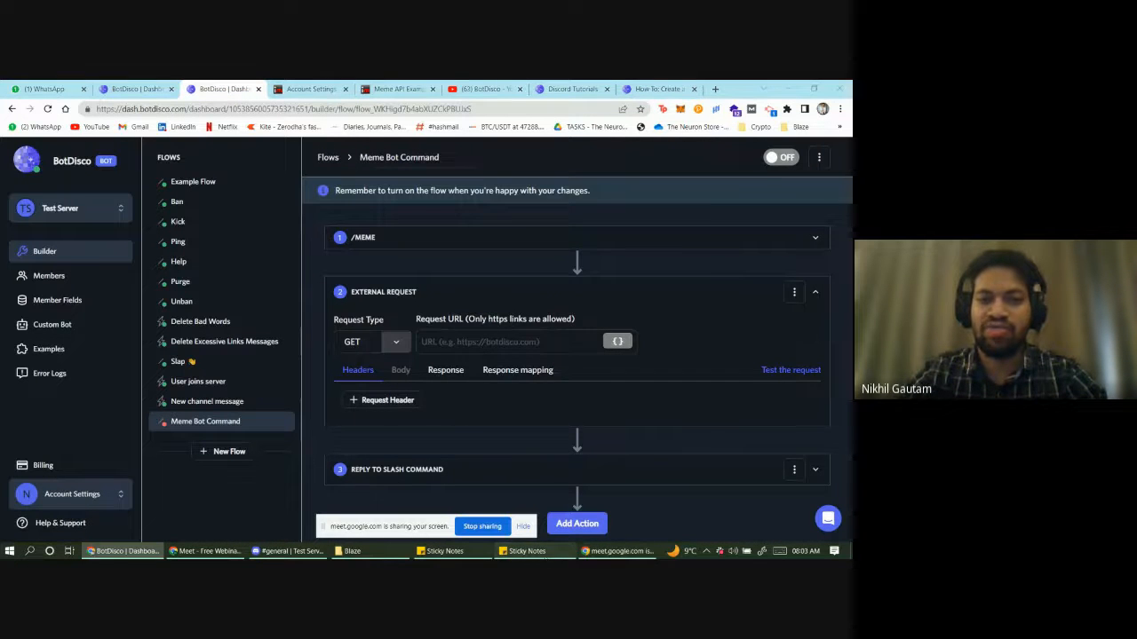
# - Select the imgflip caption_image API URL in the sticky note of imgflip URLs
pyautogui.click(524, 550)
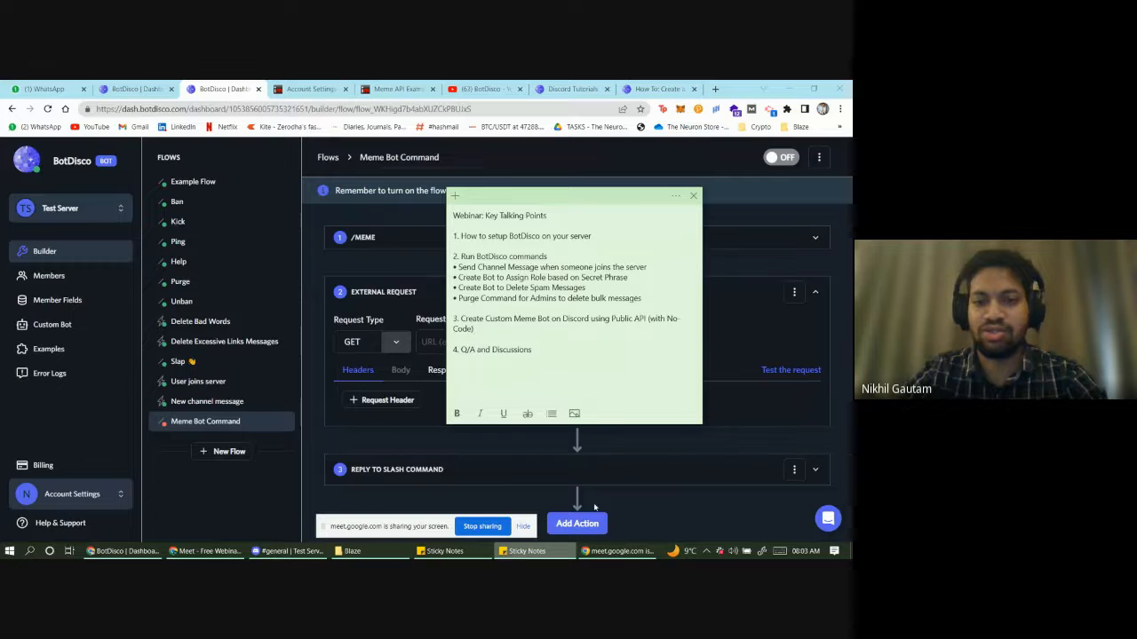
pyautogui.click(524, 551)
pyautogui.click(433, 552)
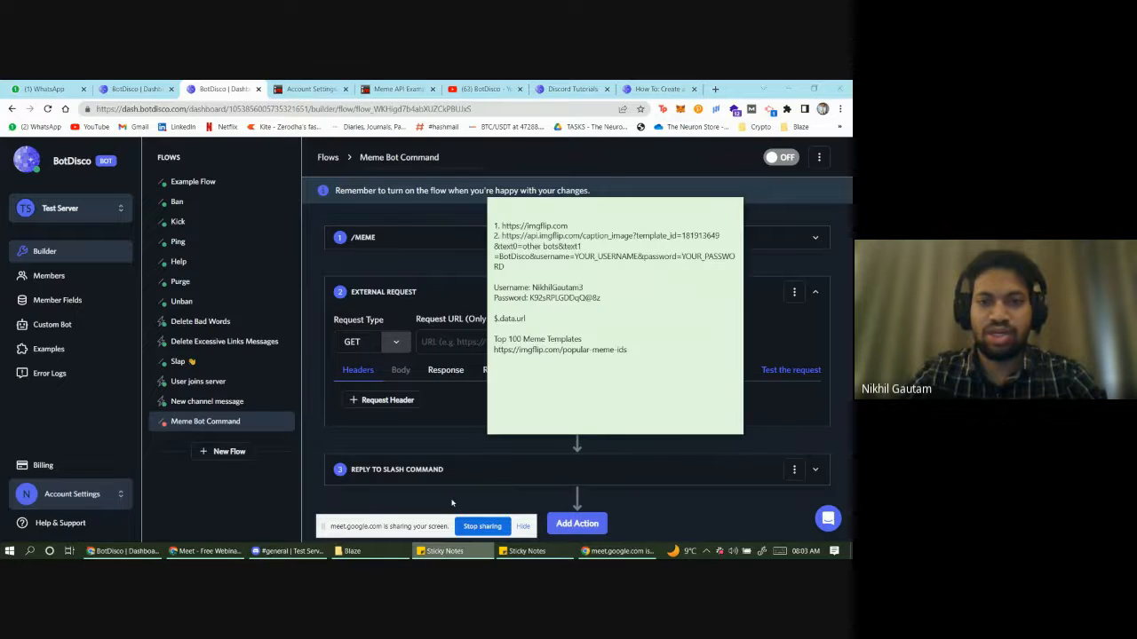
pyautogui.moveTo(501, 237)
pyautogui.mouseDown()
pyautogui.moveTo(517, 257)
pyautogui.moveTo(506, 267)
pyautogui.moveTo(494, 257)
pyautogui.moveTo(502, 236)
pyautogui.mouseUp()
pyautogui.click(513, 238)
pyautogui.click(505, 266)
pyautogui.click(503, 236)
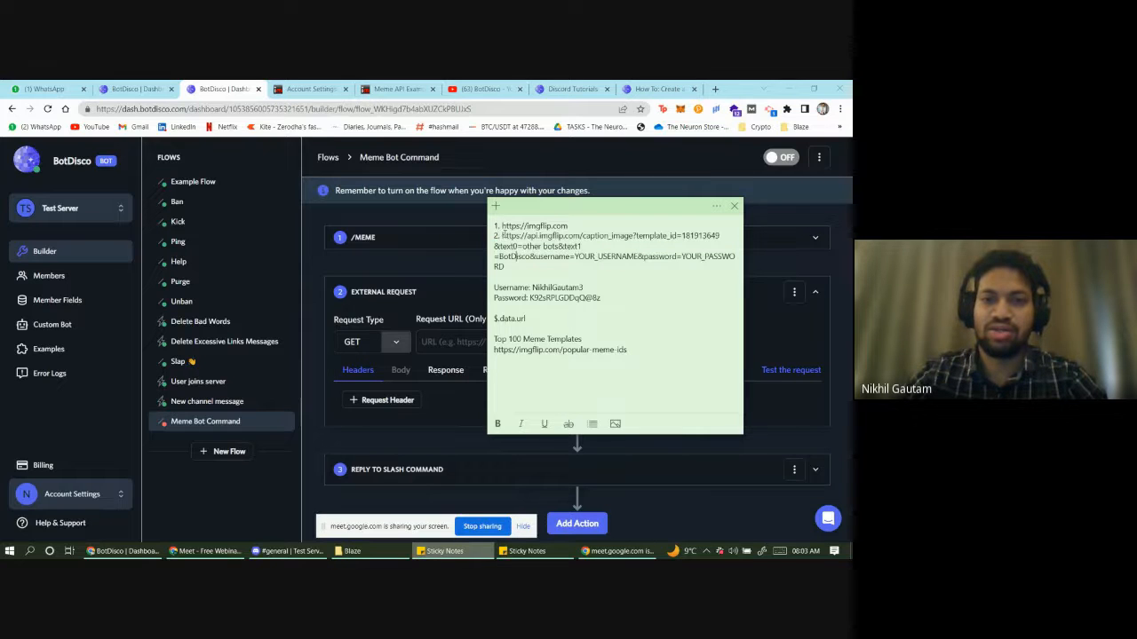
pyautogui.moveTo(502, 236); pyautogui.dragTo(504, 267)
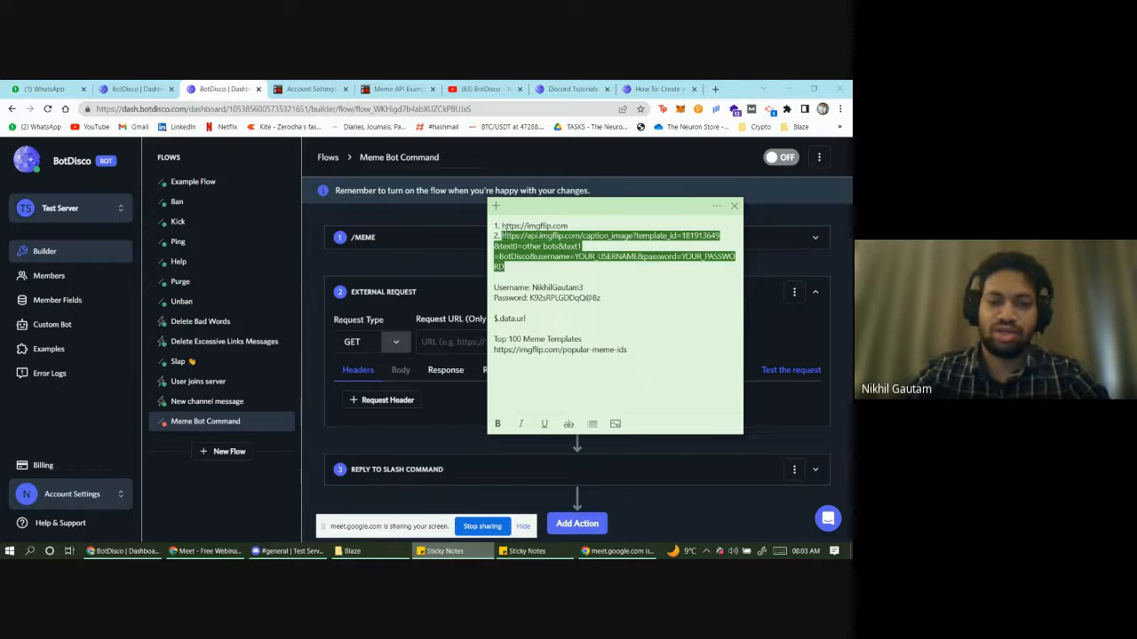
pyautogui.click(464, 343)
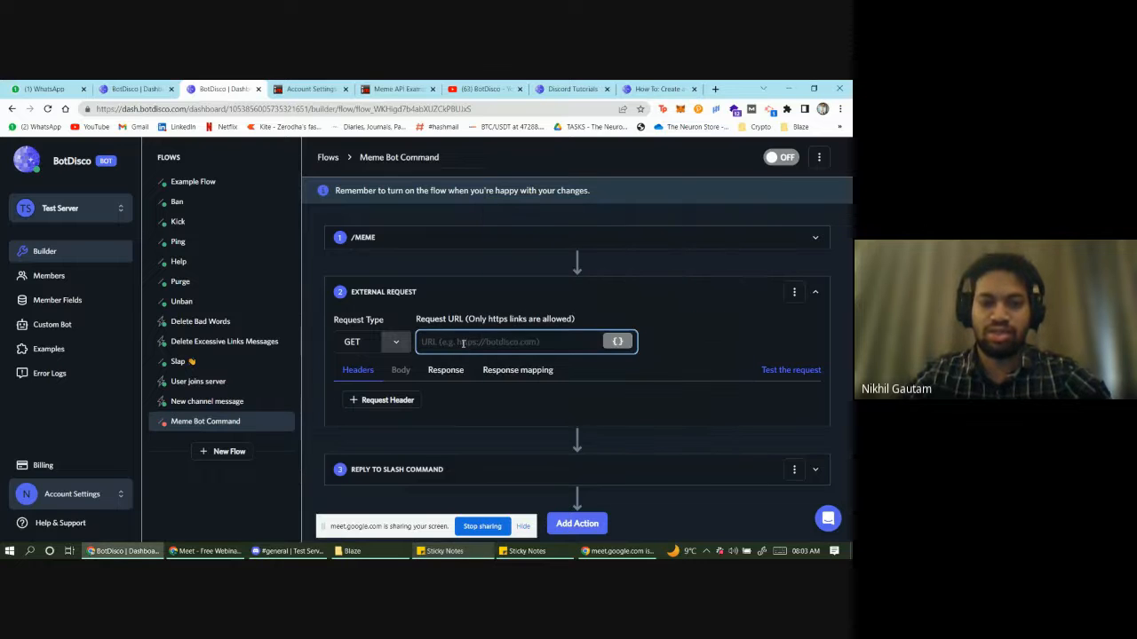
# - Paste the caption_image URL as the Request URL and set the request type to POST
pyautogui.hotkey('ctrl', 'v')
pyautogui.click(394, 344)
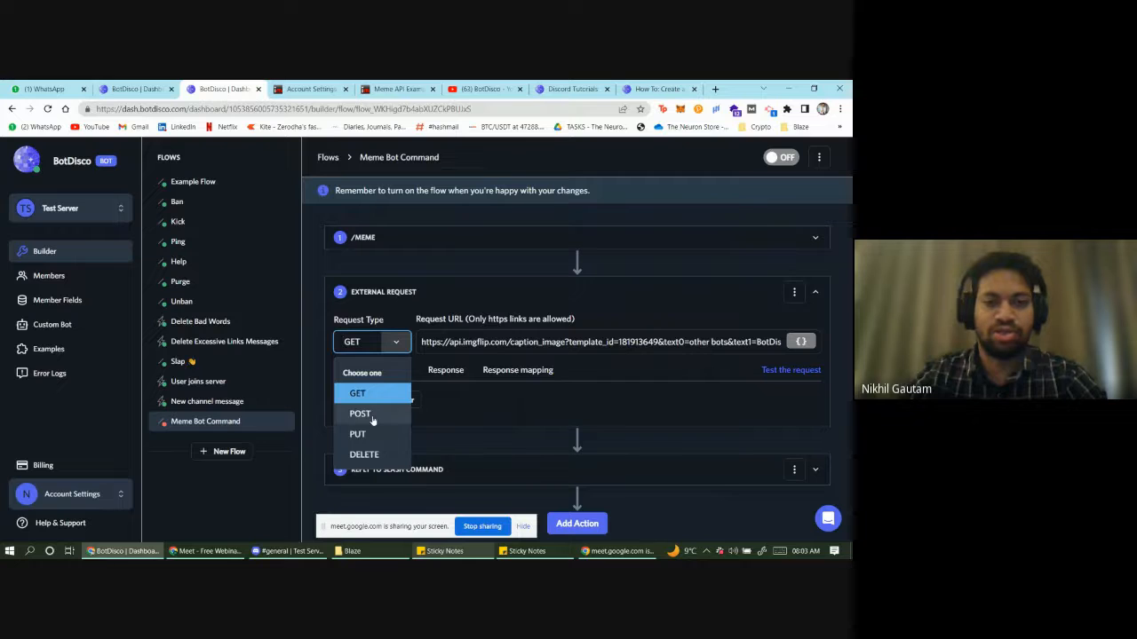
pyautogui.click(373, 417)
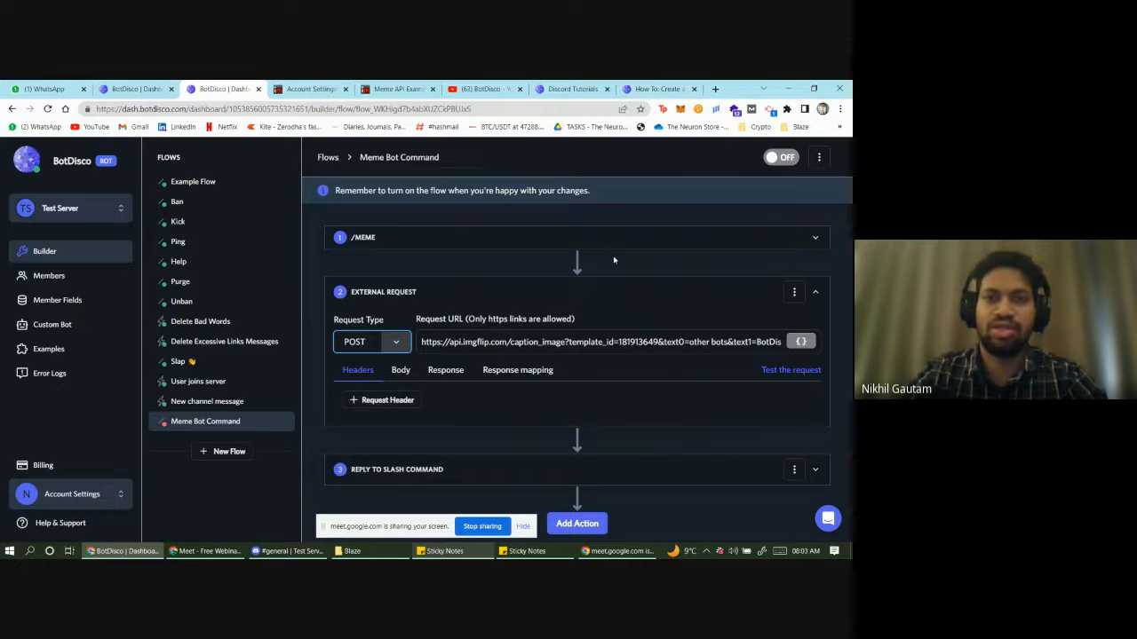
# - Check the guide's example URL, then delete YOUR_PASSWORD from the end of the request URL
pyautogui.click(639, 110)
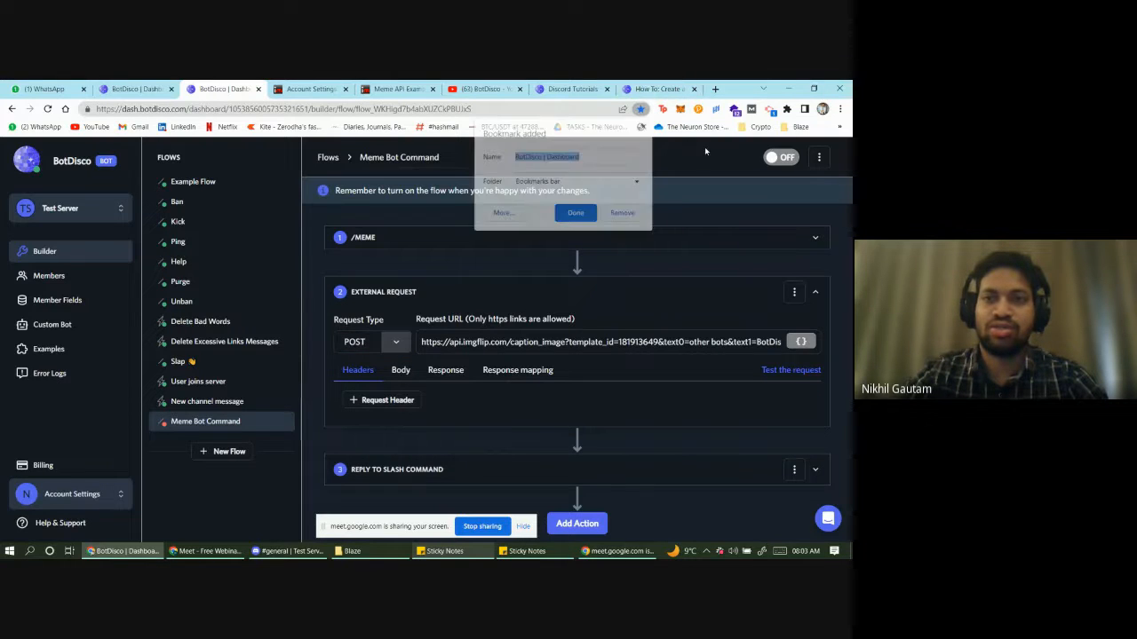
pyautogui.click(662, 88)
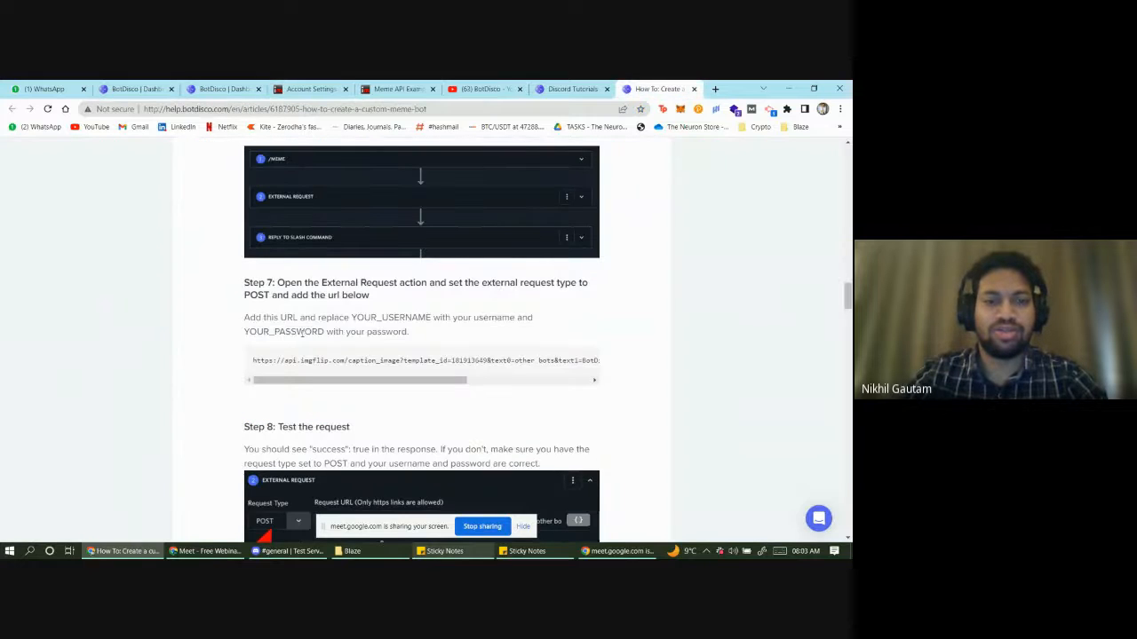
pyautogui.moveTo(278, 361); pyautogui.dragTo(533, 359)
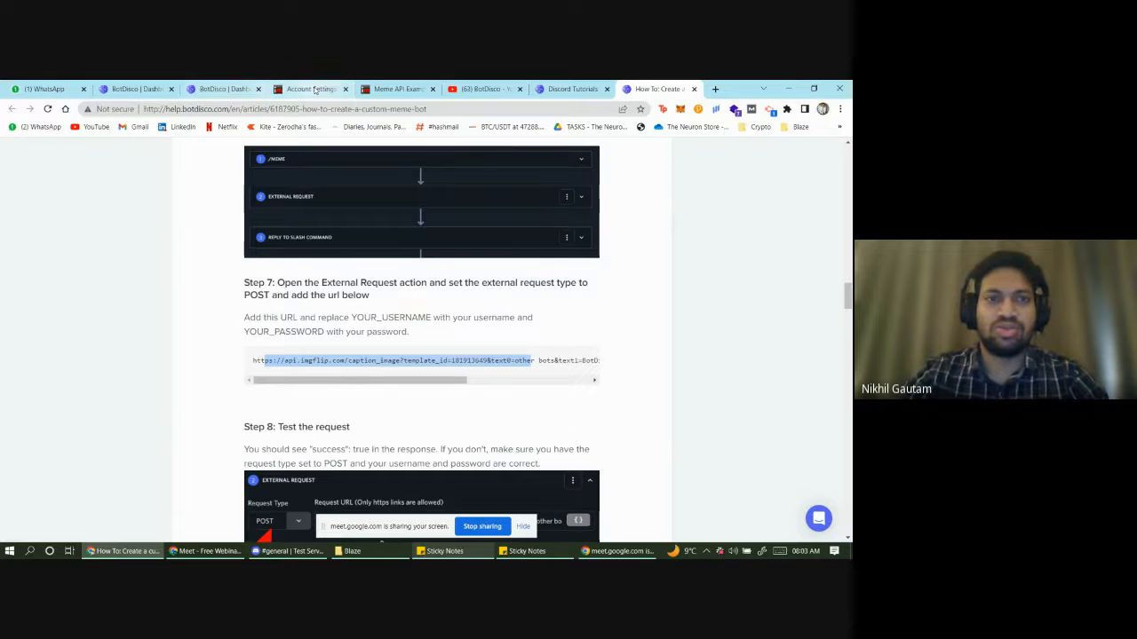
pyautogui.click(247, 85)
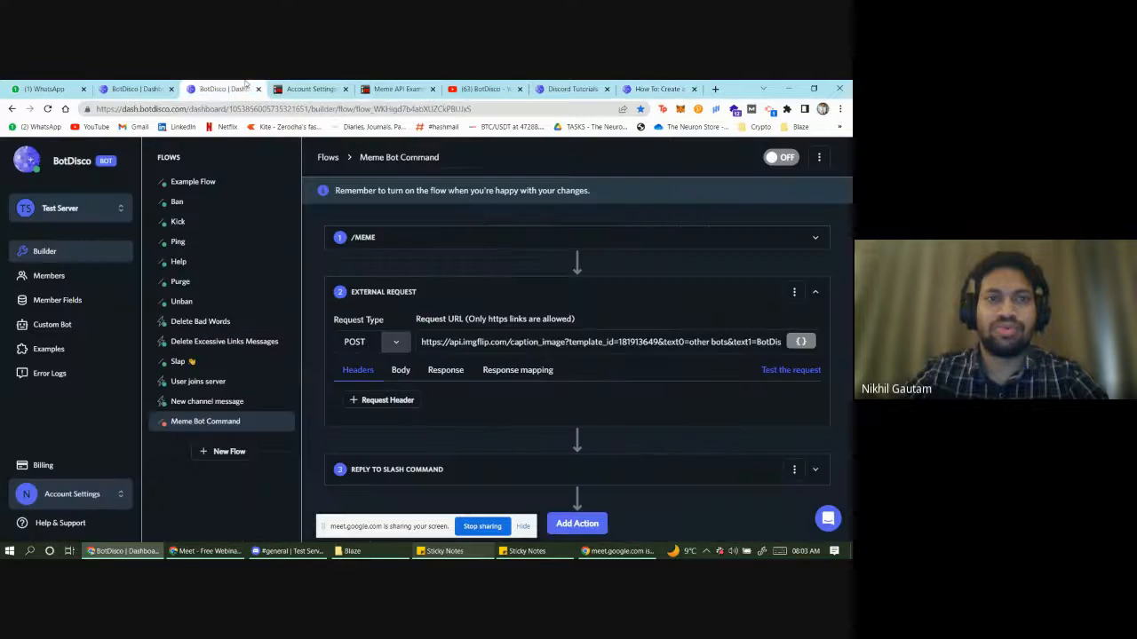
pyautogui.click(586, 342)
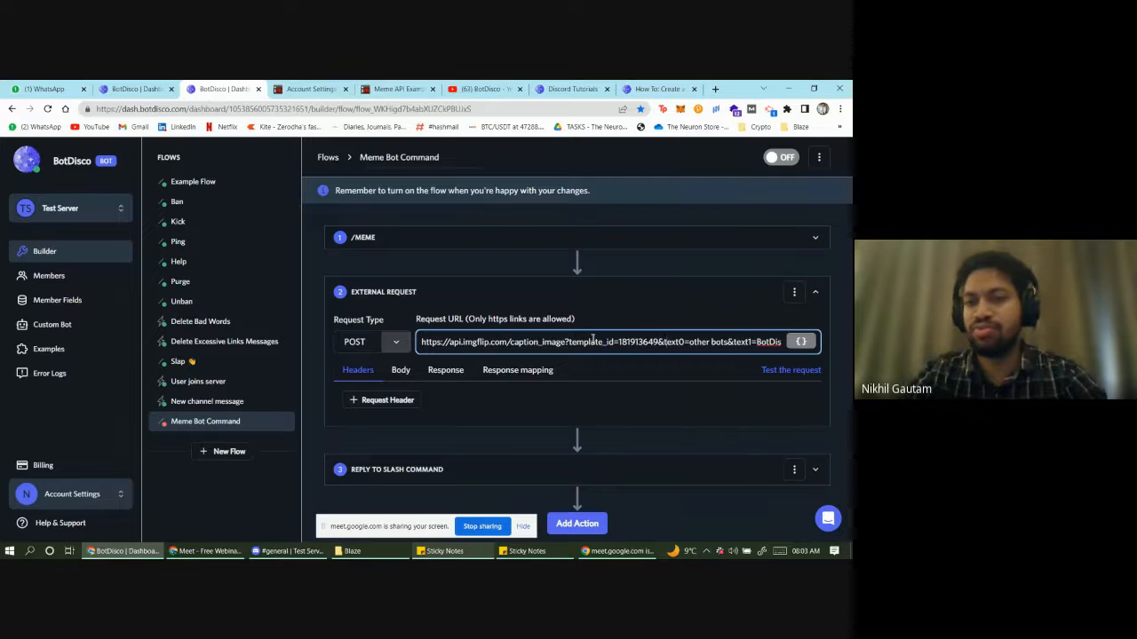
pyautogui.press('End')
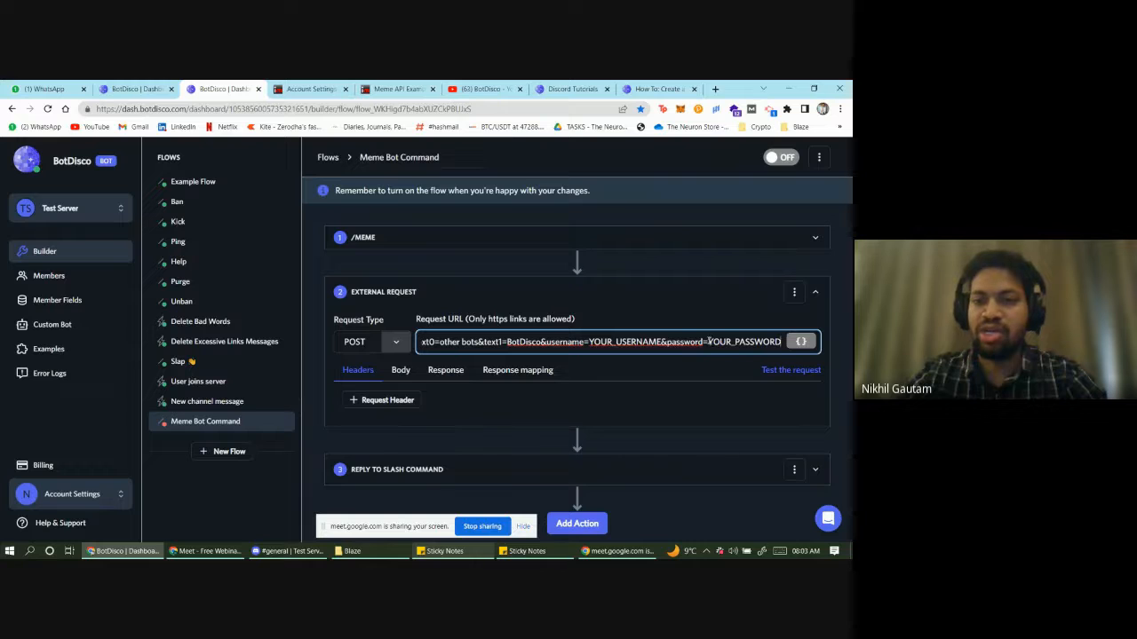
pyautogui.moveTo(709, 342); pyautogui.dragTo(780, 337)
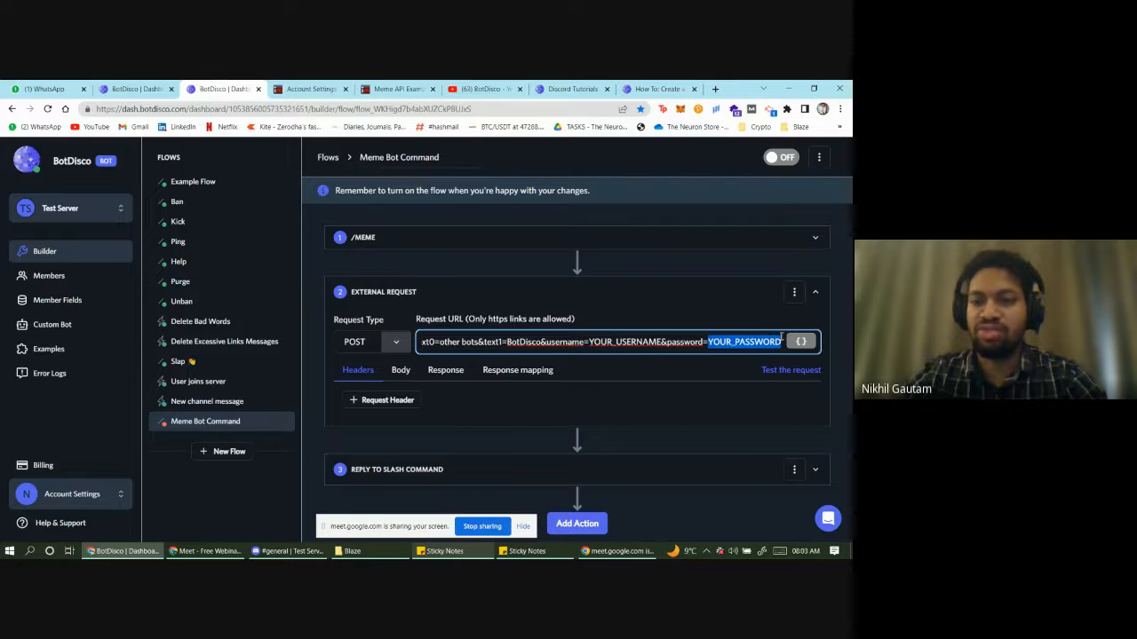
pyautogui.press('BackSpace')
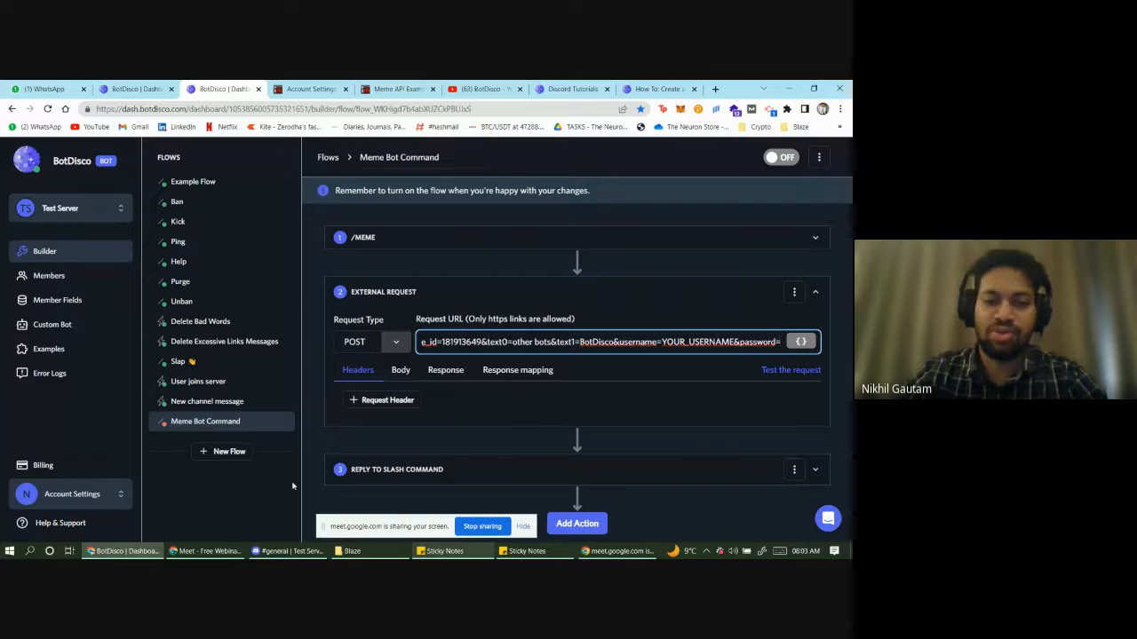
# - Paste the imgflip account password from the note after password= and remove the YOUR_USERNAME placeholder
pyautogui.click(527, 551)
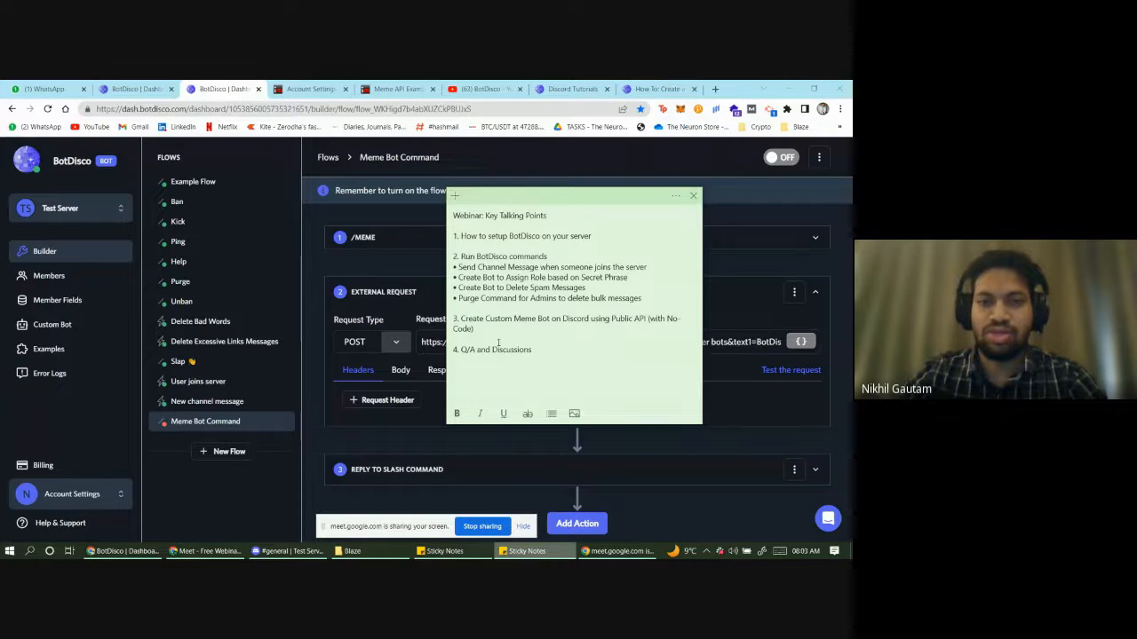
pyautogui.click(526, 551)
pyautogui.click(474, 552)
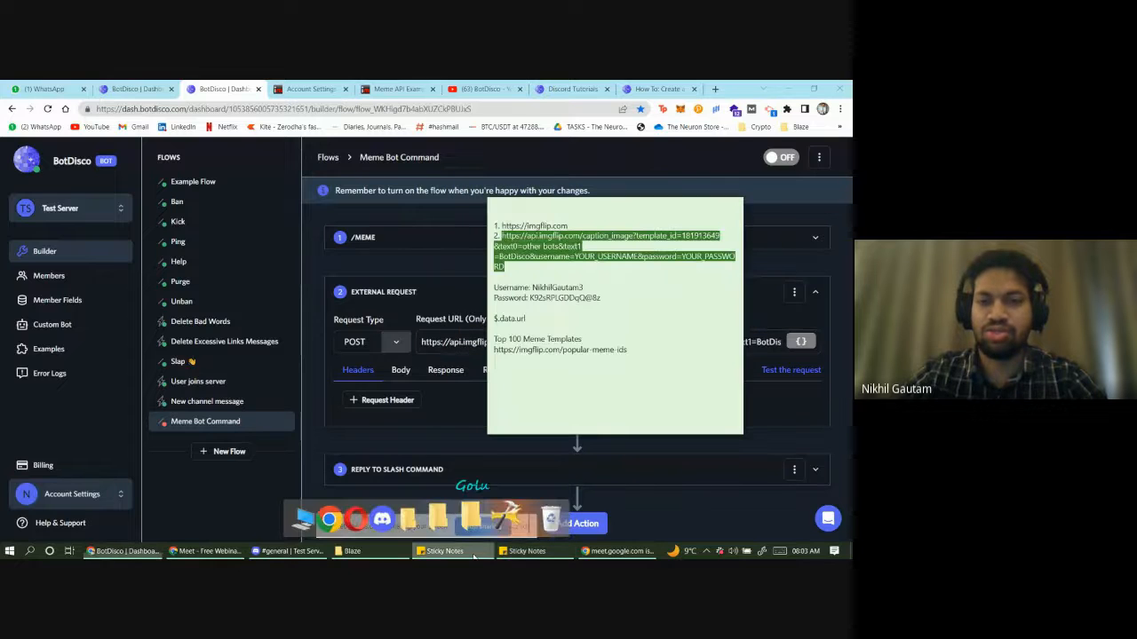
pyautogui.click(601, 299)
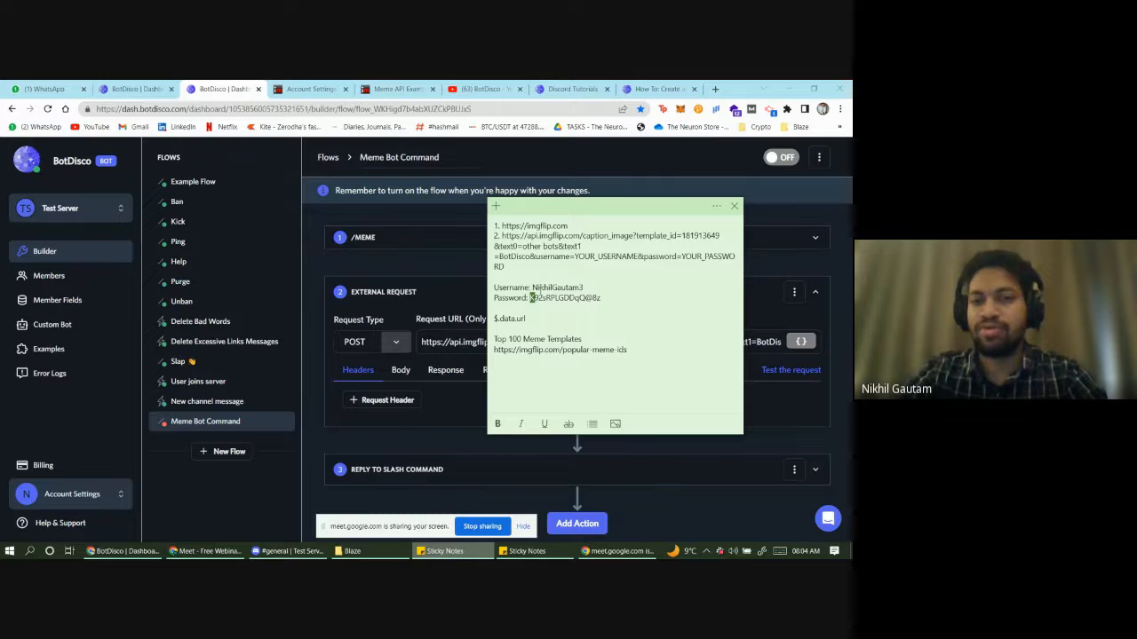
pyautogui.moveTo(530, 298); pyautogui.dragTo(602, 299)
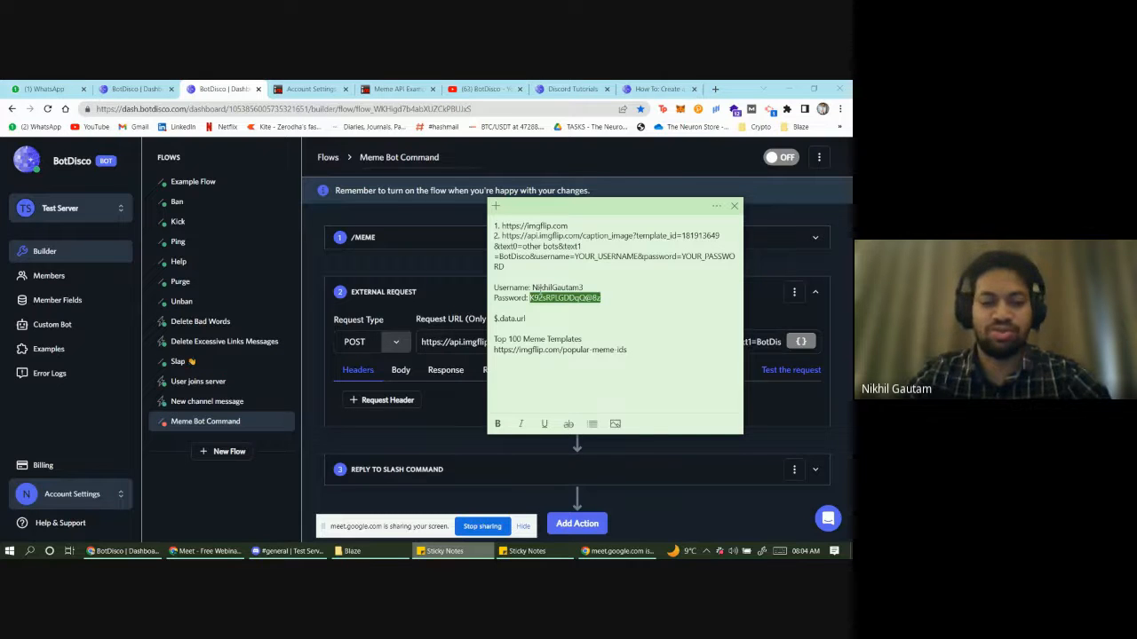
pyautogui.click(767, 320)
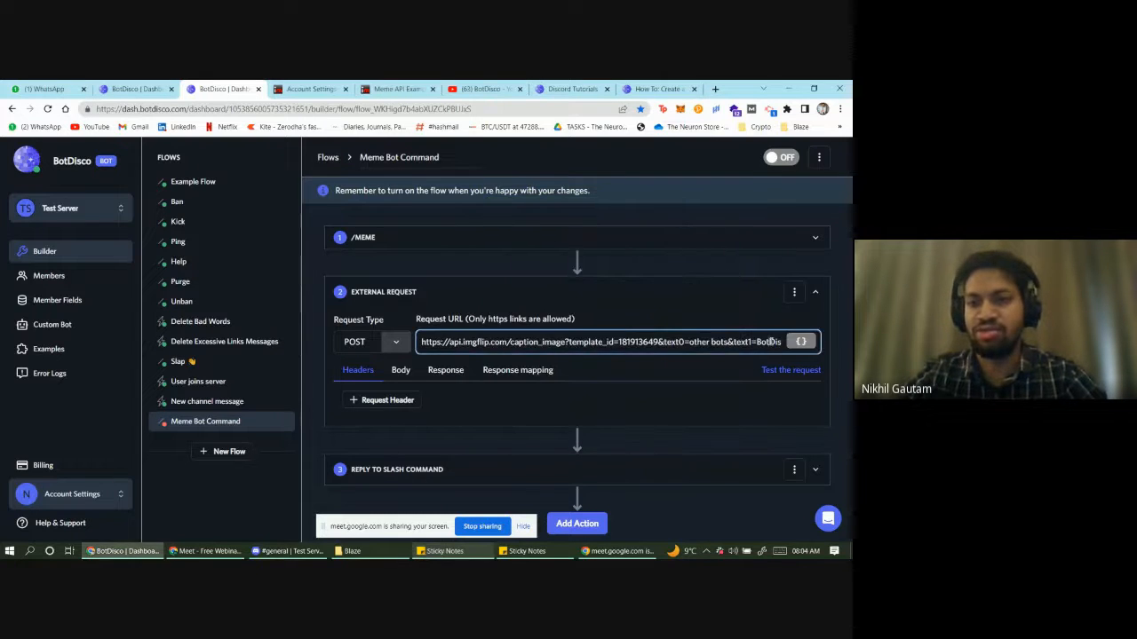
pyautogui.click(771, 341)
pyautogui.press('End')
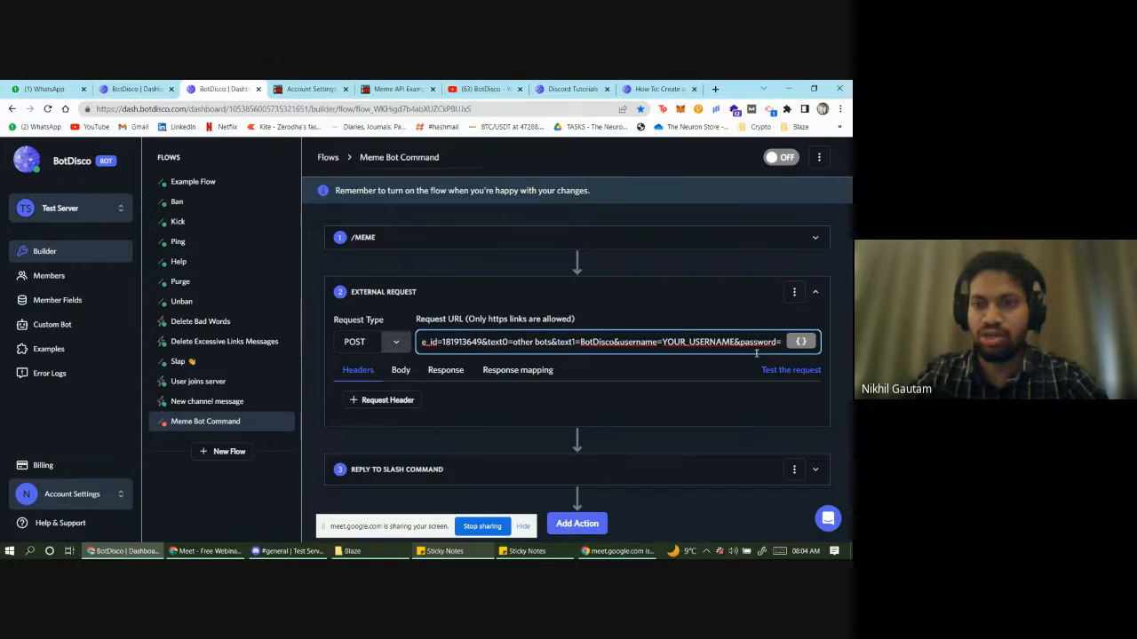
pyautogui.hotkey('ctrl', 'v')
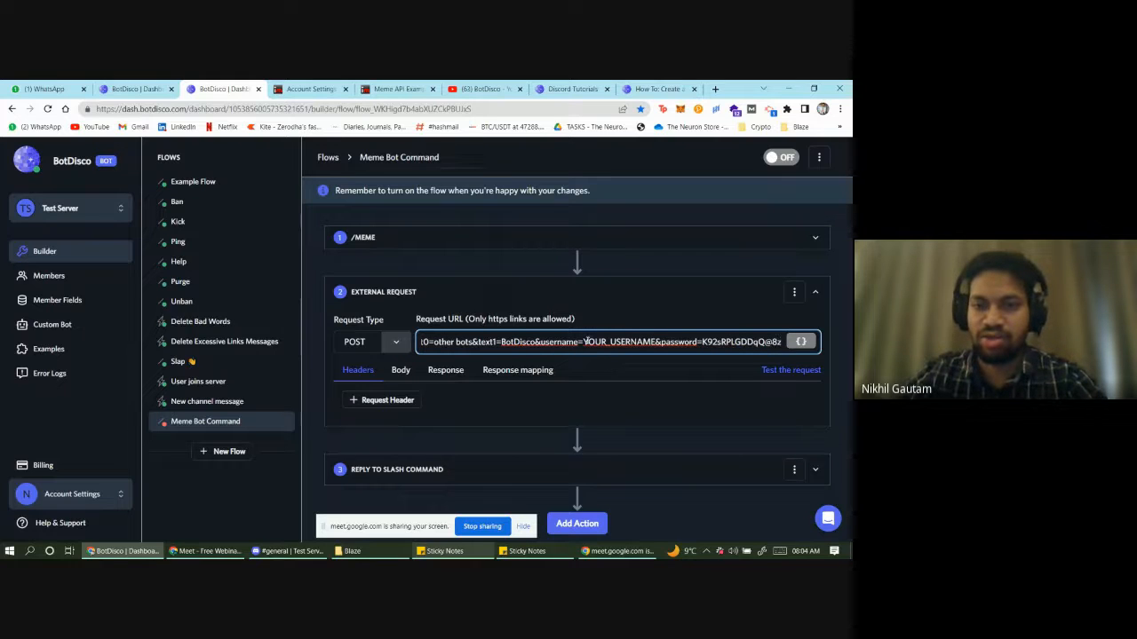
pyautogui.hotkey('shift', 'Right')
pyautogui.hotkey('shift', 'Right')
pyautogui.hotkey('shift', 'Right')
pyautogui.hotkey('shift', 'Right')
pyautogui.hotkey('shift', 'Right')
pyautogui.hotkey('shift', 'Right')
pyautogui.hotkey('shift', 'Right')
pyautogui.hotkey('shift', 'Right')
pyautogui.hotkey('shift', 'Right')
pyautogui.hotkey('shift', 'Right')
pyautogui.hotkey('shift', 'Right')
pyautogui.hotkey('shift', 'Right')
pyautogui.hotkey('shift', 'Right')
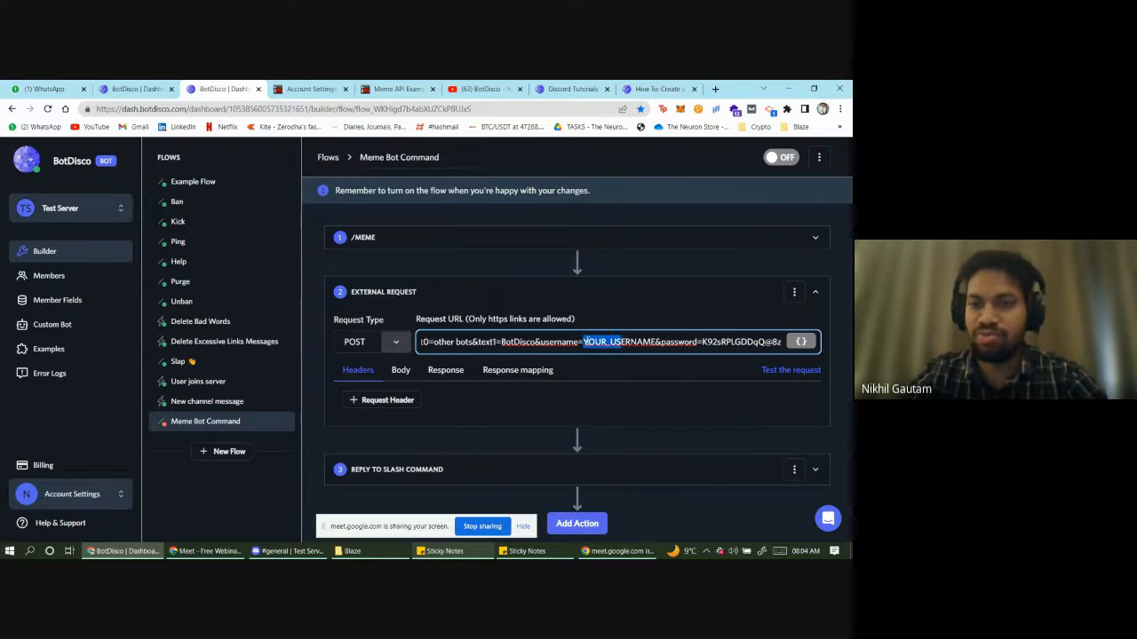
pyautogui.press('BackSpace')
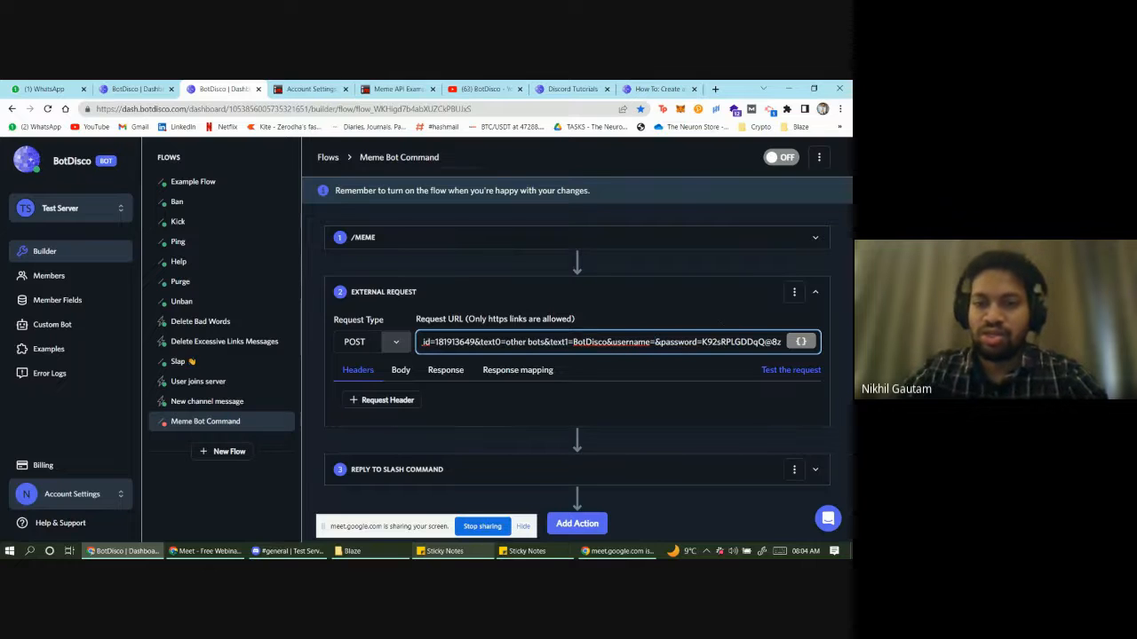
# - Paste the imgflip account username from the note after username= in the request URL
pyautogui.click(444, 550)
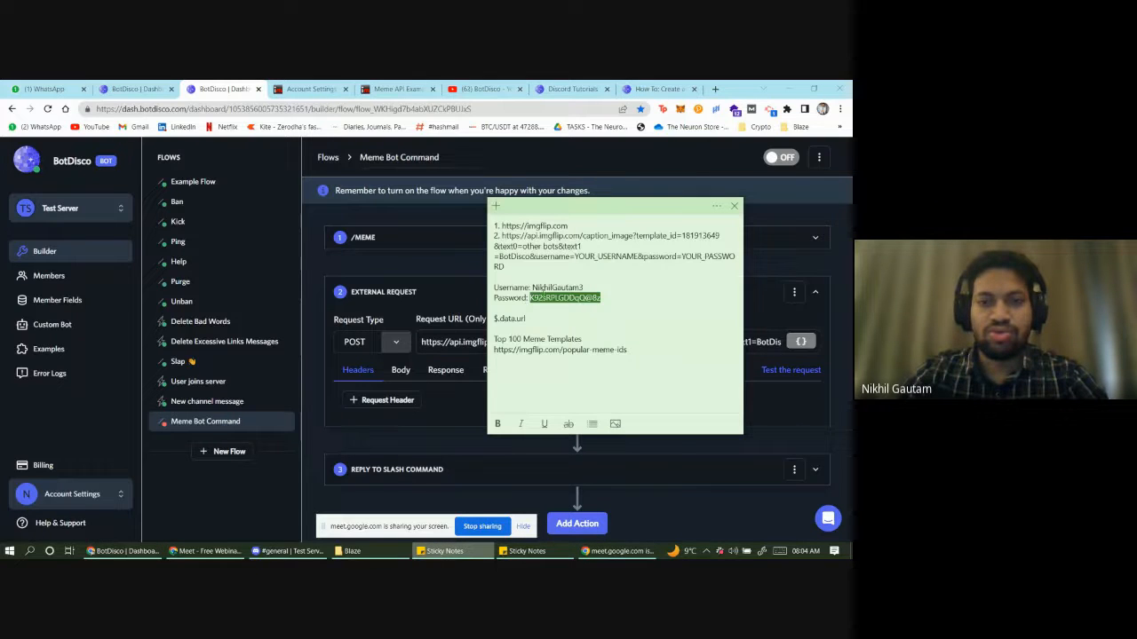
pyautogui.moveTo(583, 288); pyautogui.dragTo(532, 287)
pyautogui.hotkey('ctrl', 'c')
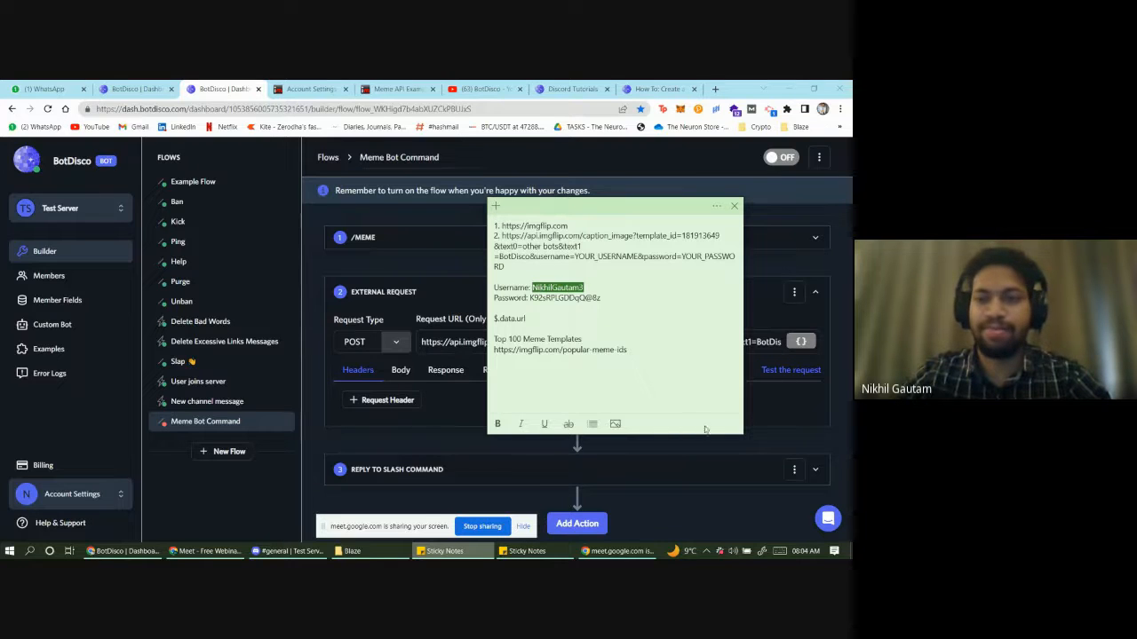
pyautogui.click(773, 323)
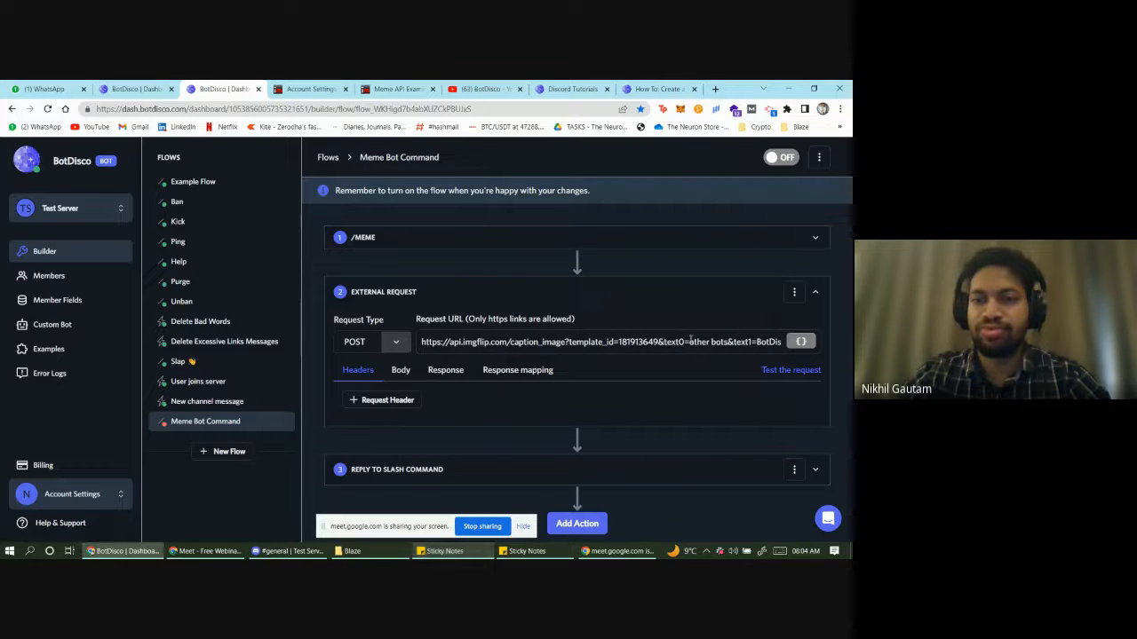
pyautogui.click(741, 343)
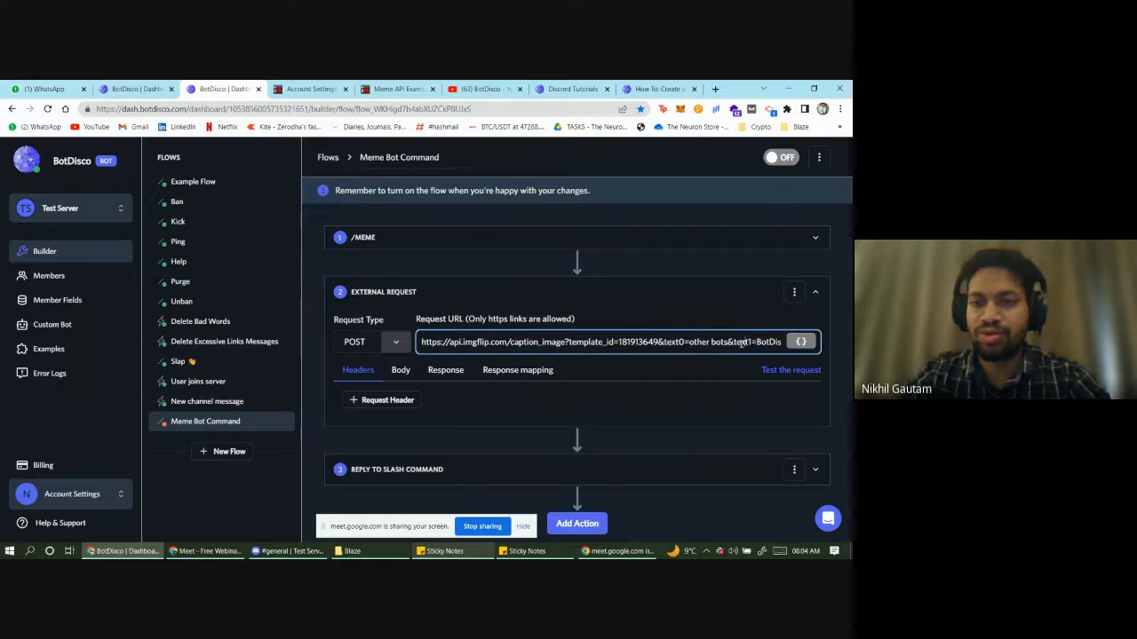
pyautogui.press('Right')
pyautogui.press('Right')
pyautogui.press('Right')
pyautogui.press('Right')
pyautogui.press('Right')
pyautogui.press('Right')
pyautogui.press('Right')
pyautogui.press('Right')
pyautogui.press('Right')
pyautogui.press('Right')
pyautogui.press('Right')
pyautogui.press('Right')
pyautogui.press('Right')
pyautogui.press('Right')
pyautogui.press('Right')
pyautogui.press('Right')
pyautogui.press('Right')
pyautogui.press('Right')
pyautogui.press('Right')
pyautogui.press('Right')
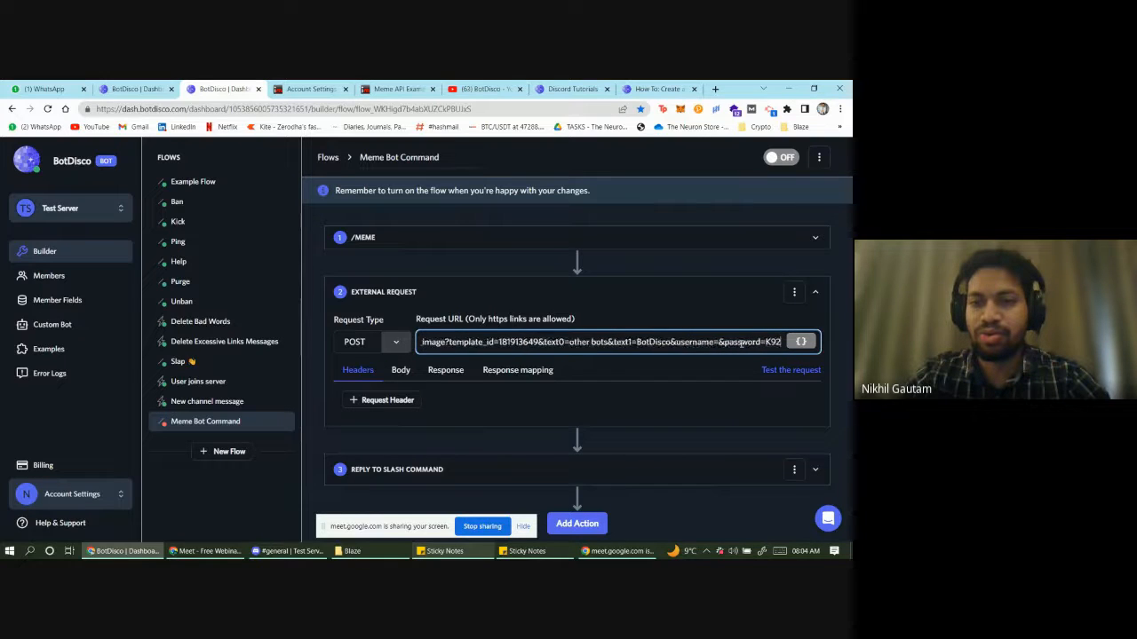
pyautogui.press('Left')
pyautogui.press('Left')
pyautogui.press('Left')
pyautogui.press('Left')
pyautogui.press('Left')
pyautogui.press('Left')
pyautogui.press('Left')
pyautogui.press('Left')
pyautogui.press('Left')
pyautogui.press('Left')
pyautogui.press('Left')
pyautogui.press('Left')
pyautogui.press('Left')
pyautogui.press('Left')
pyautogui.press('Left')
pyautogui.press('Left')
pyautogui.press('Left')
pyautogui.press('Left')
pyautogui.press('Left')
pyautogui.press('Left')
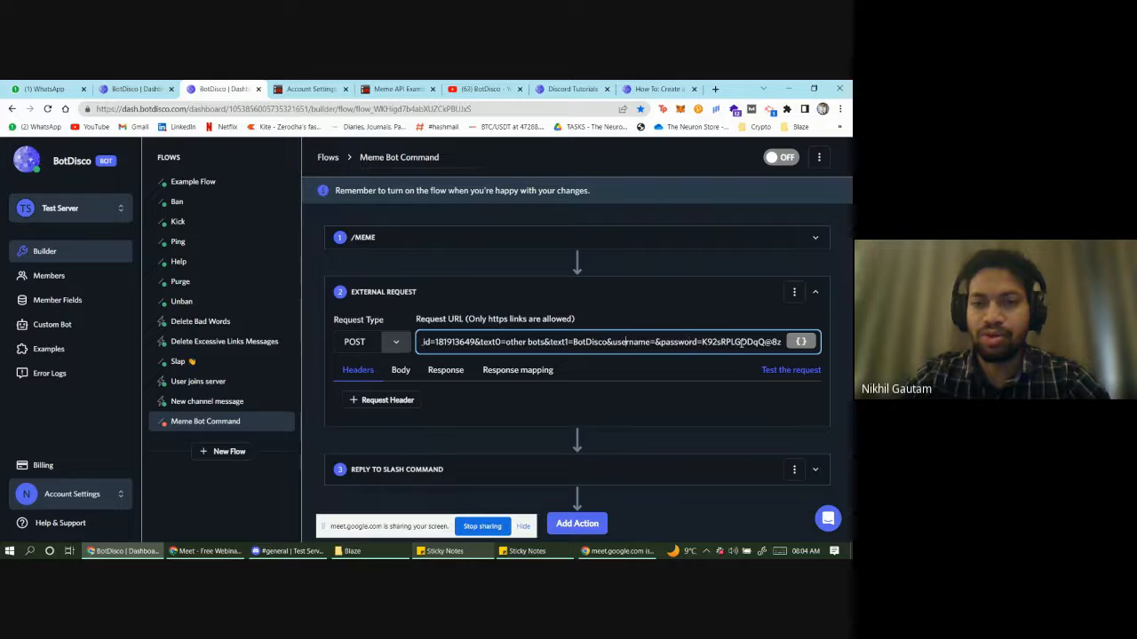
pyautogui.hotkey('ctrl', 'v')
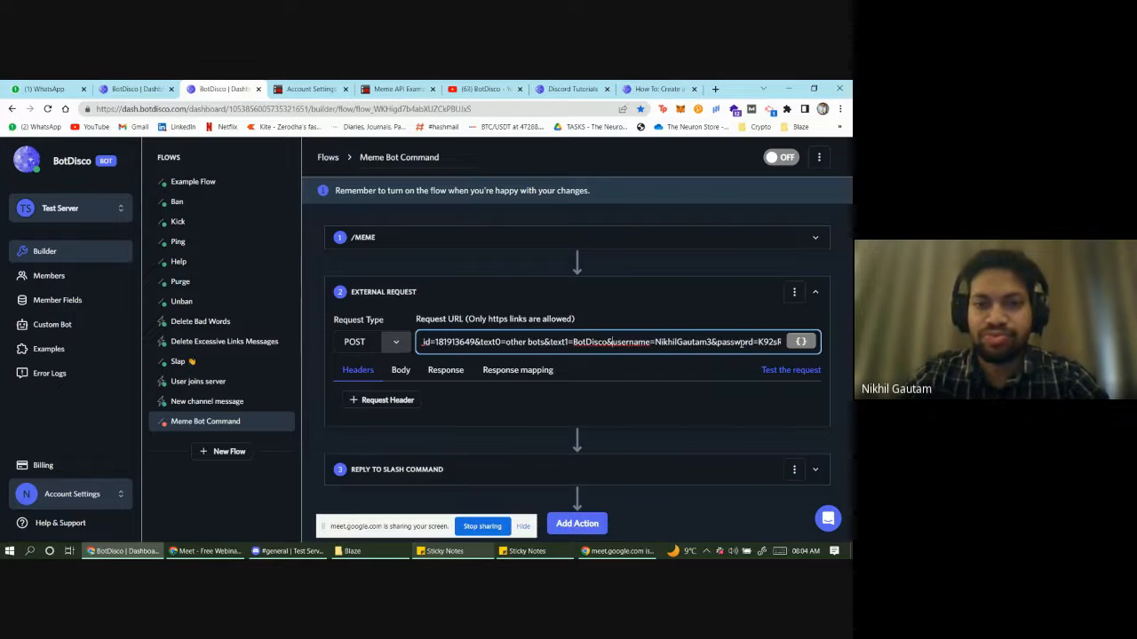
# - Delete the hard-coded template_id 181913649 from the request URL
pyautogui.hscroll(-2, 743, 344)
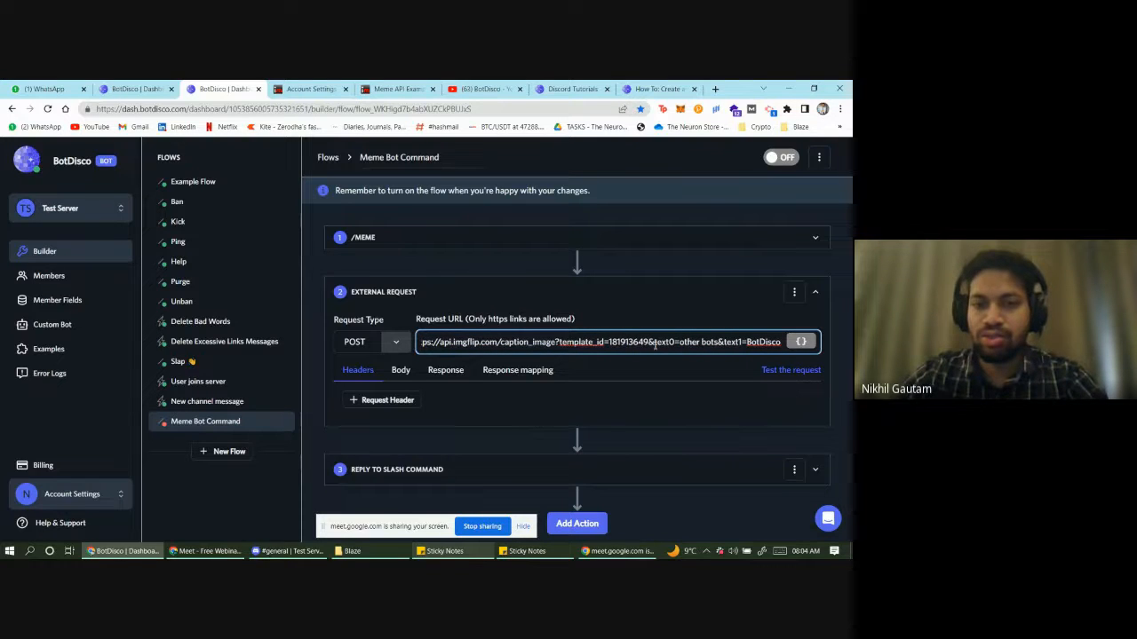
pyautogui.press('Left')
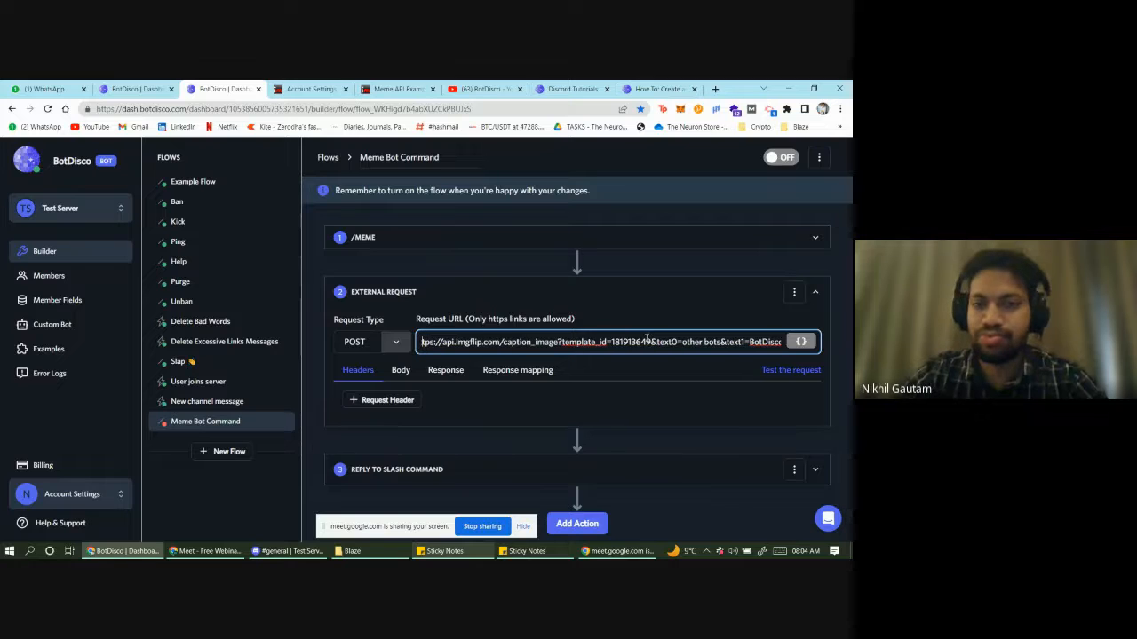
pyautogui.press('Left')
pyautogui.press('Left')
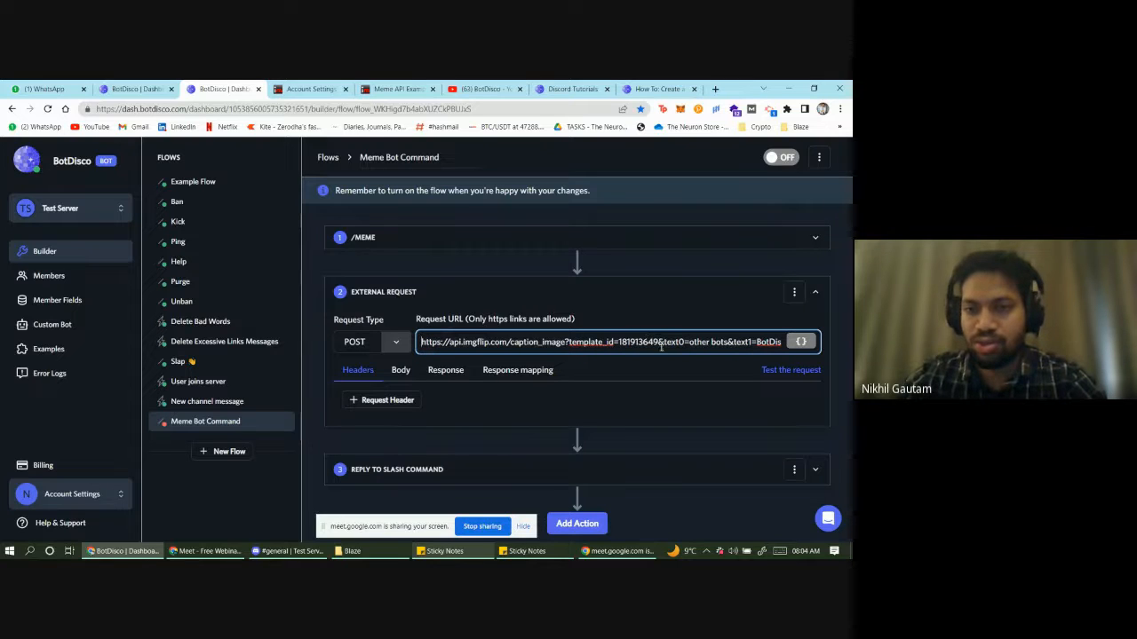
pyautogui.press('BackSpace')
pyautogui.press('BackSpace')
pyautogui.press('BackSpace')
pyautogui.press('BackSpace')
pyautogui.press('BackSpace')
pyautogui.press('BackSpace')
pyautogui.press('BackSpace')
pyautogui.press('BackSpace')
pyautogui.press('BackSpace')
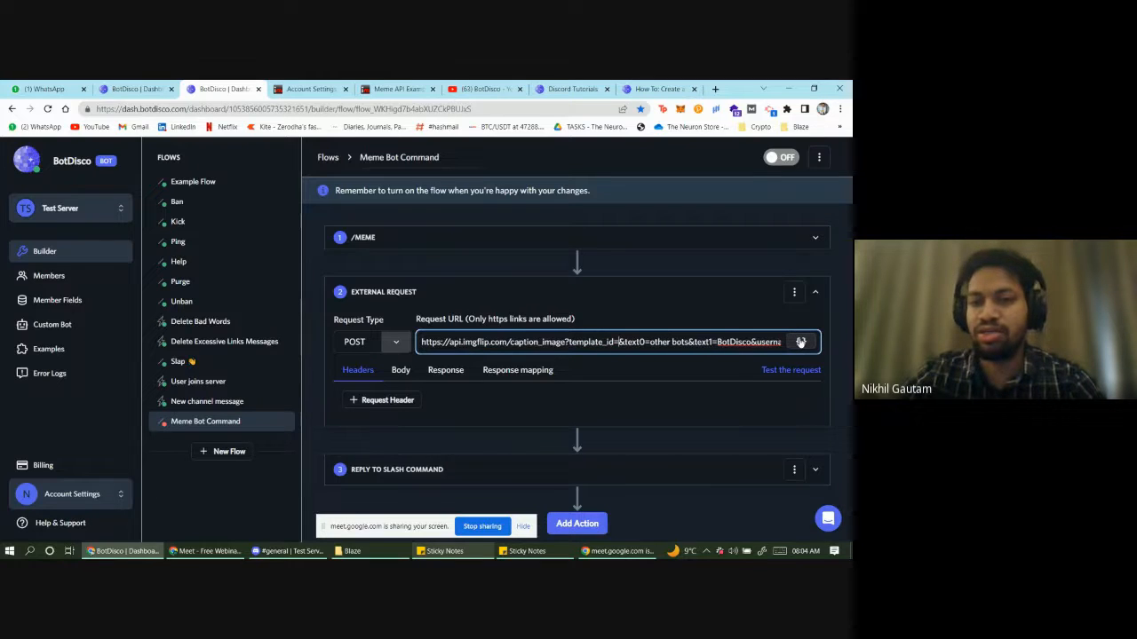
# - Replace the request URL's fixed template_id with the meme option variable and expand the /MEME step
pyautogui.click(800, 343)
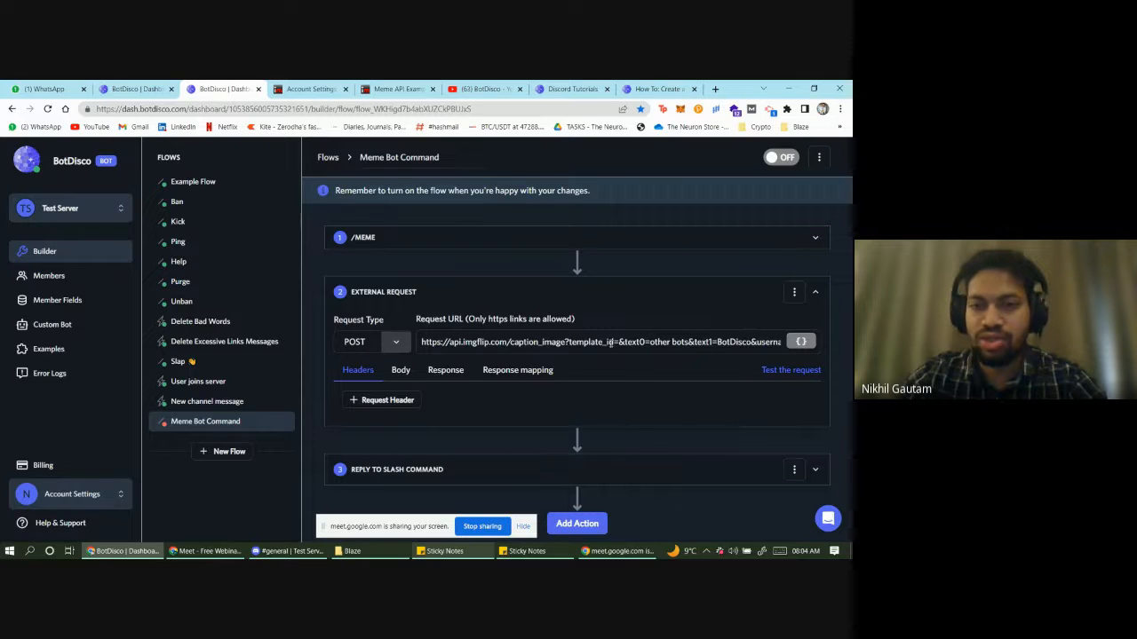
pyautogui.click(623, 342)
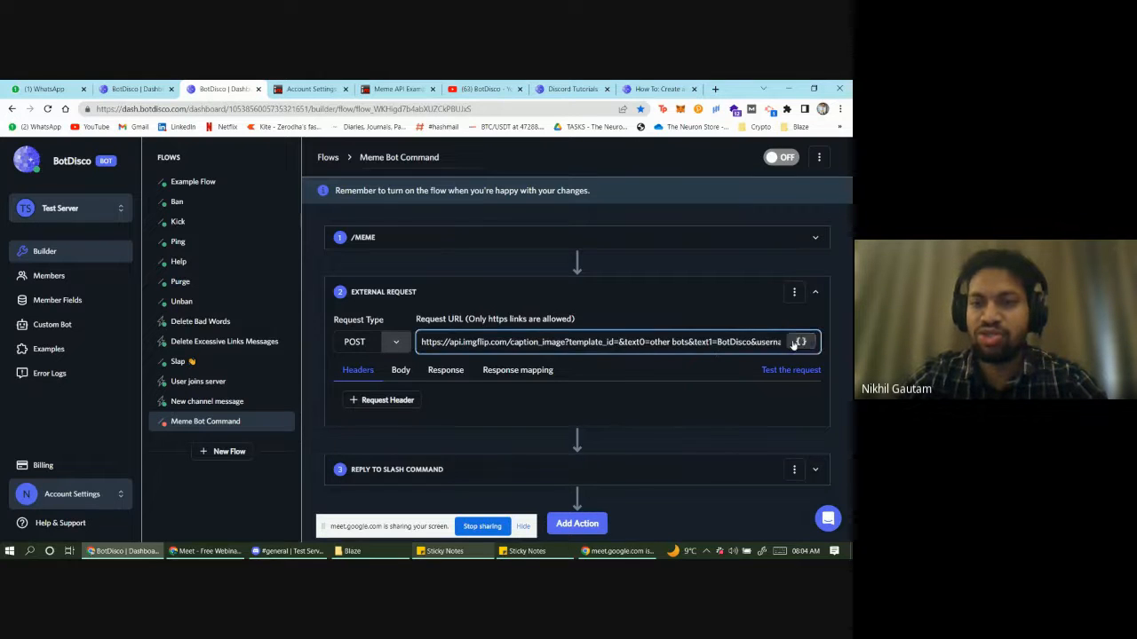
pyautogui.click(799, 343)
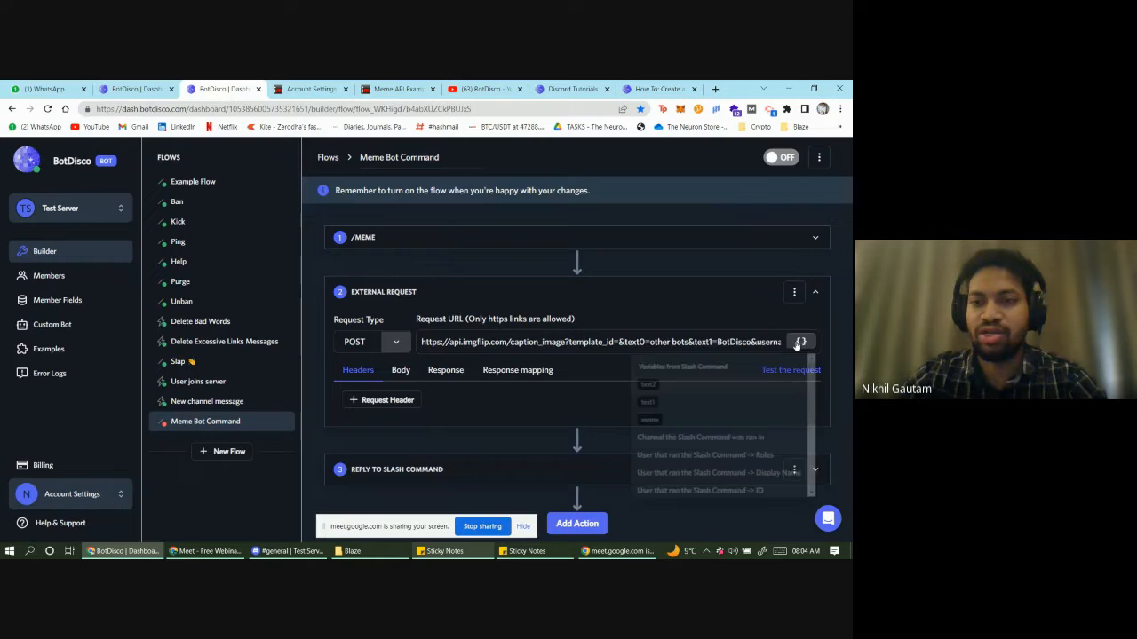
pyautogui.click(624, 431)
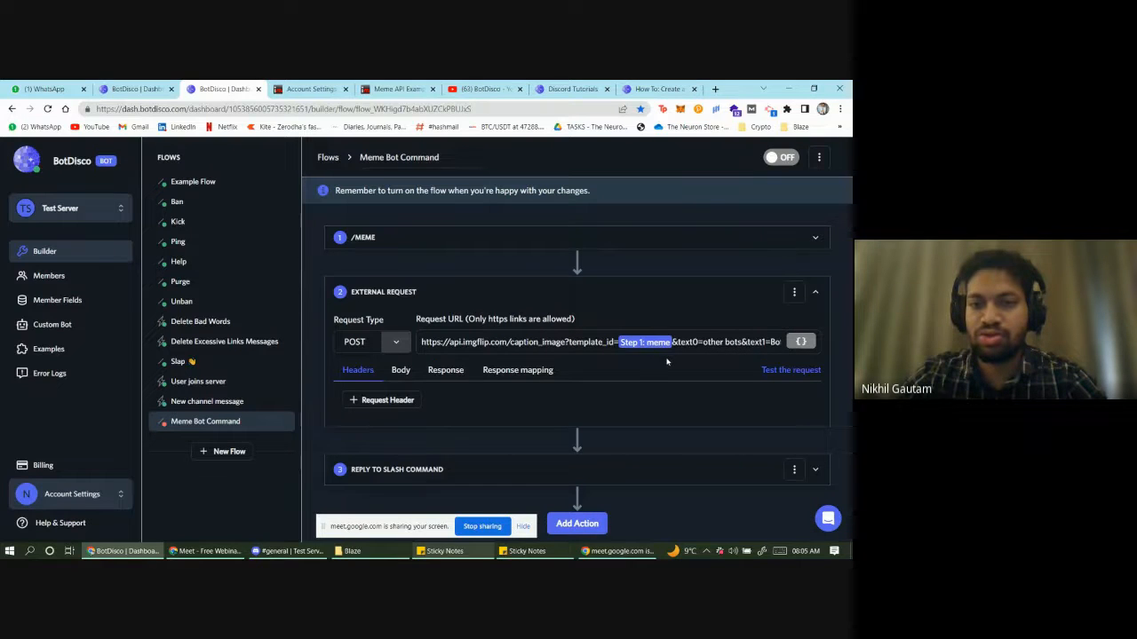
pyautogui.click(536, 245)
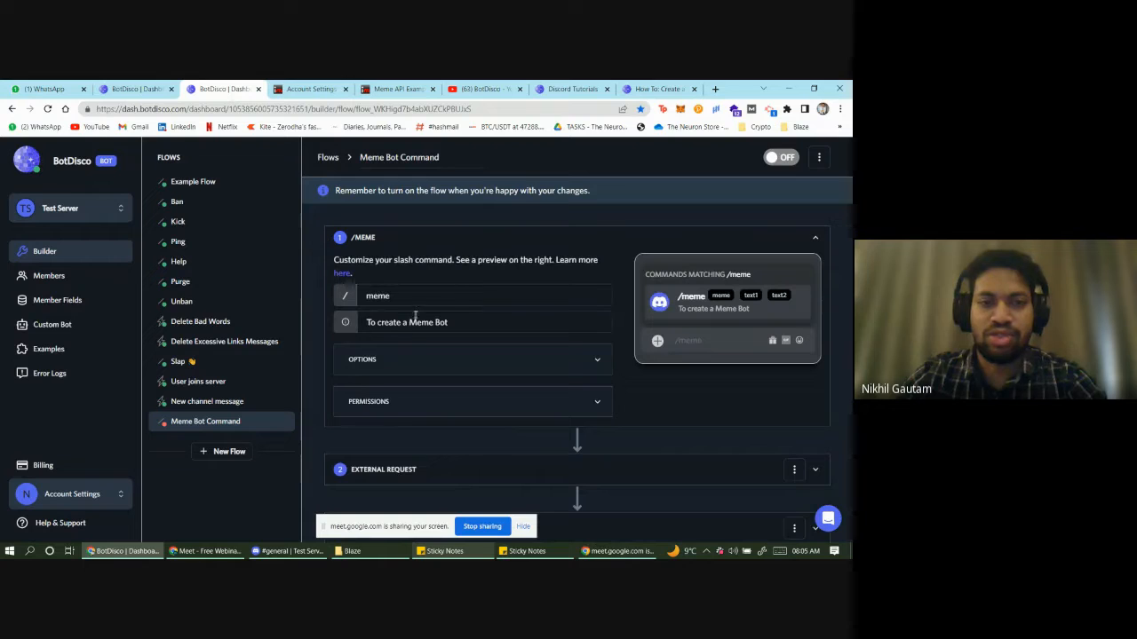
# - Review the /meme command's options, including the meme option's preset choices and text1 description
pyautogui.click(454, 355)
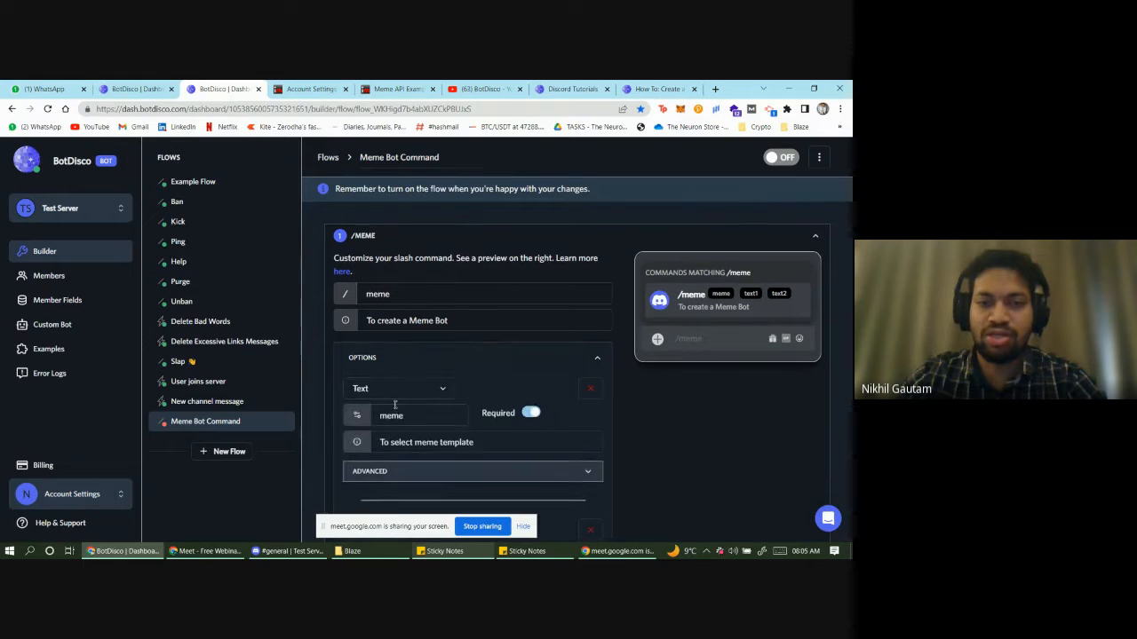
pyautogui.scroll(-1, 408, 373)
pyautogui.moveTo(712, 203); pyautogui.dragTo(720, 203)
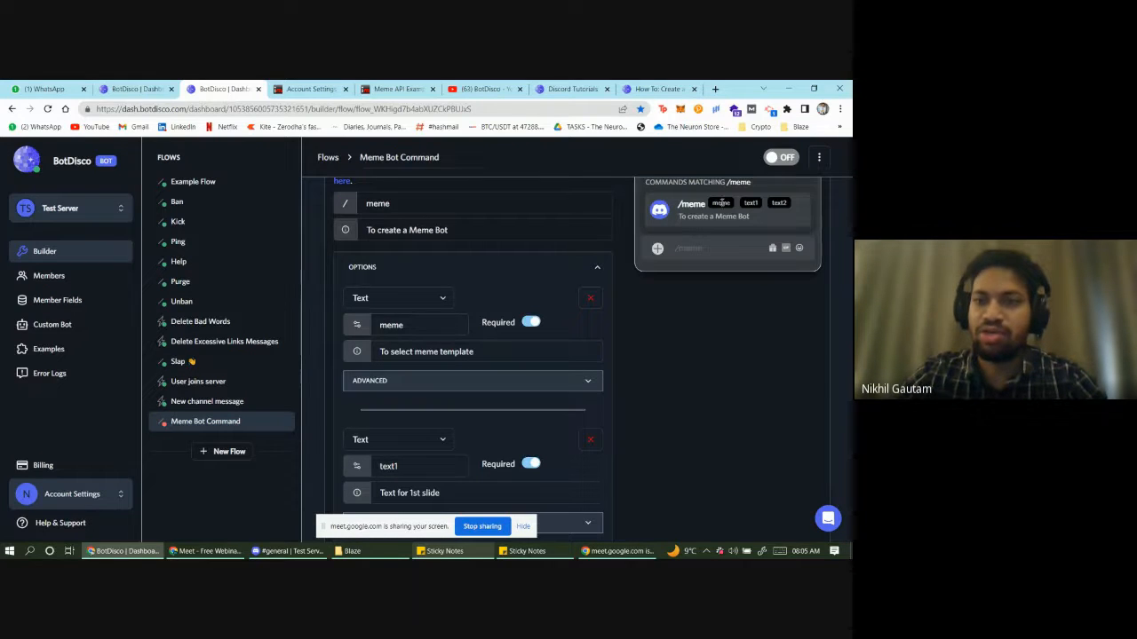
pyautogui.click(682, 241)
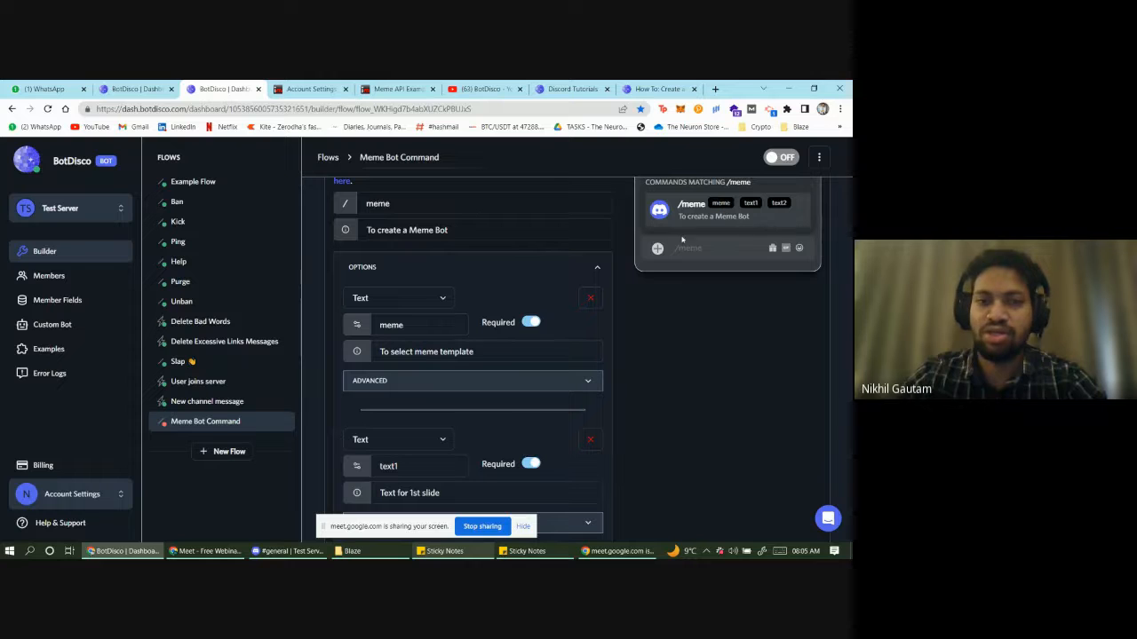
pyautogui.click(494, 385)
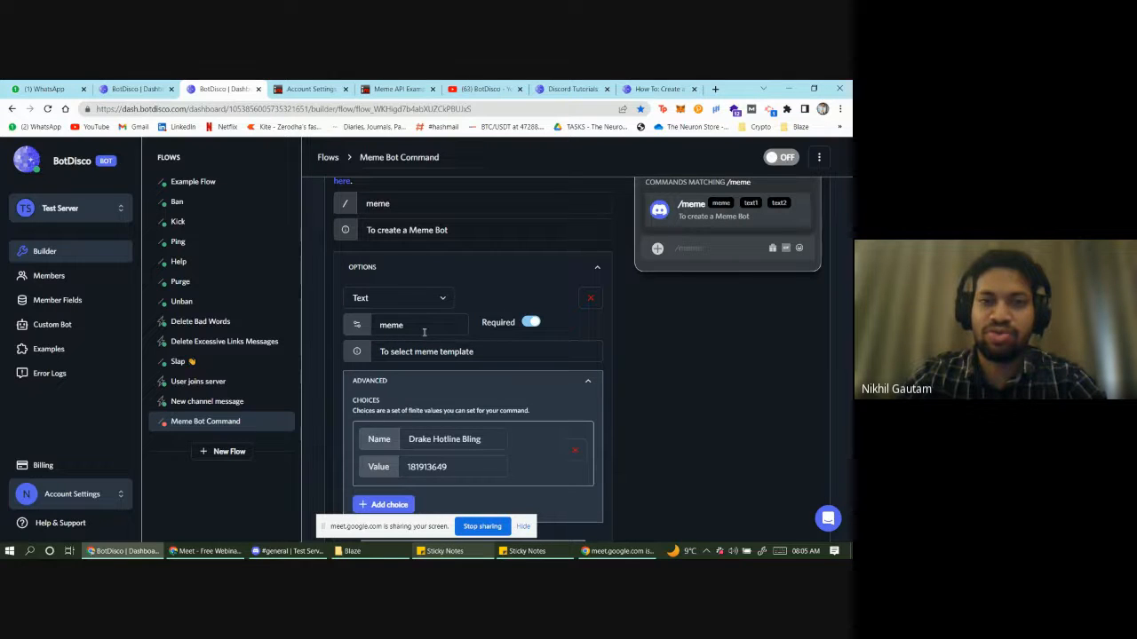
pyautogui.scroll(-1, 440, 356)
pyautogui.scroll(1, 442, 280)
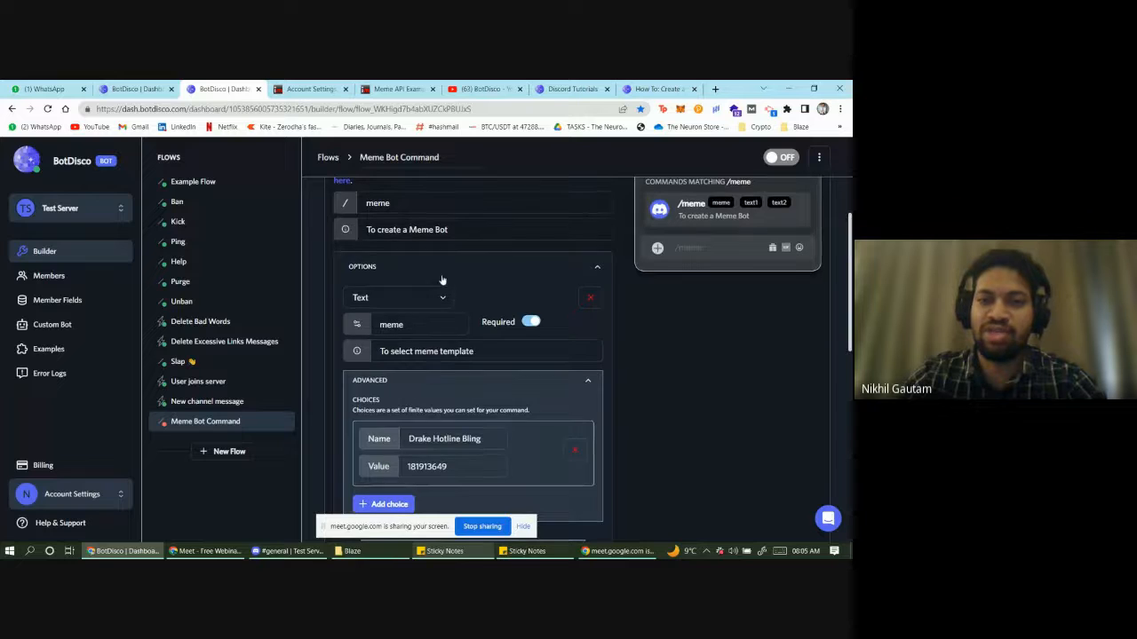
pyautogui.scroll(-1, 456, 357)
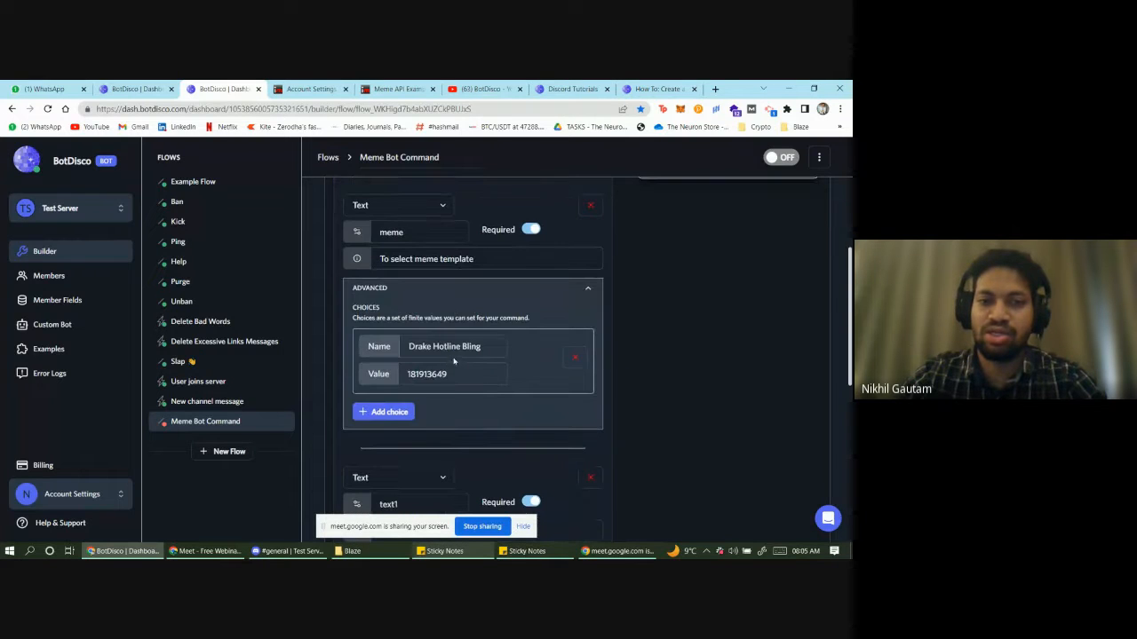
pyautogui.scroll(-2, 453, 360)
pyautogui.moveTo(388, 320); pyautogui.dragTo(399, 320)
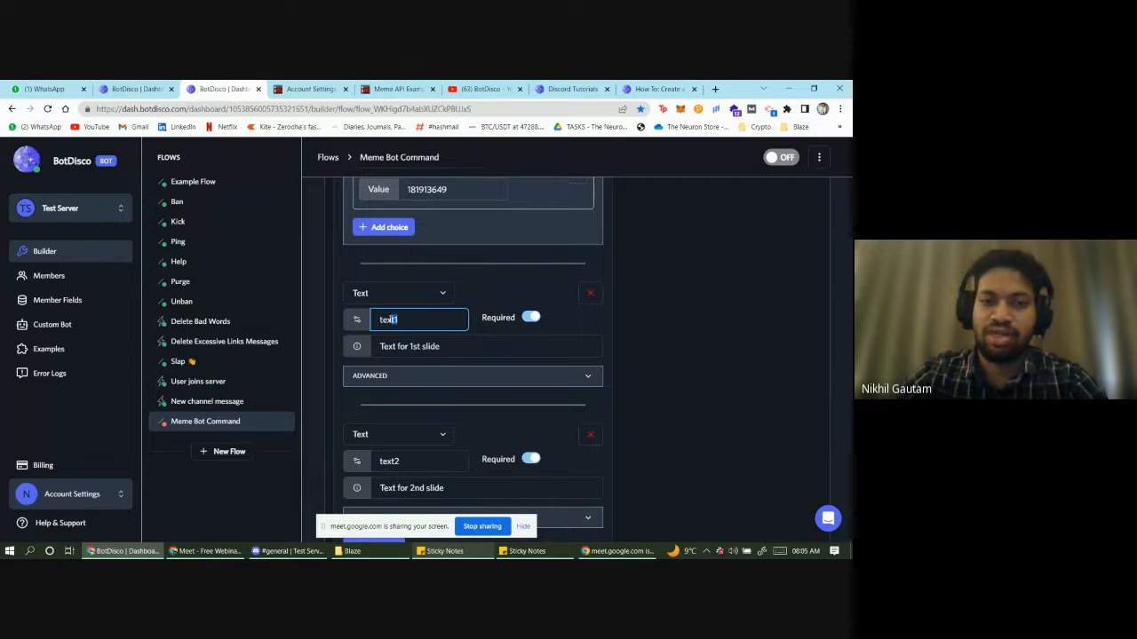
pyautogui.moveTo(449, 348); pyautogui.dragTo(423, 348)
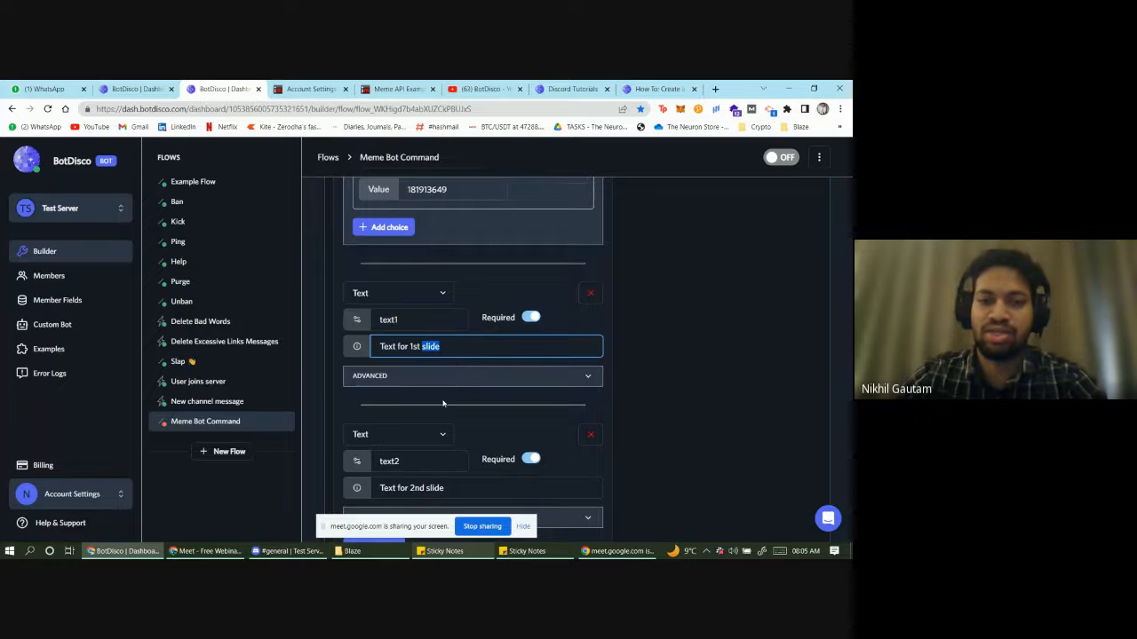
# - Scroll down and expand the External Request step with the imgflip caption_image URL
pyautogui.scroll(-1, 443, 404)
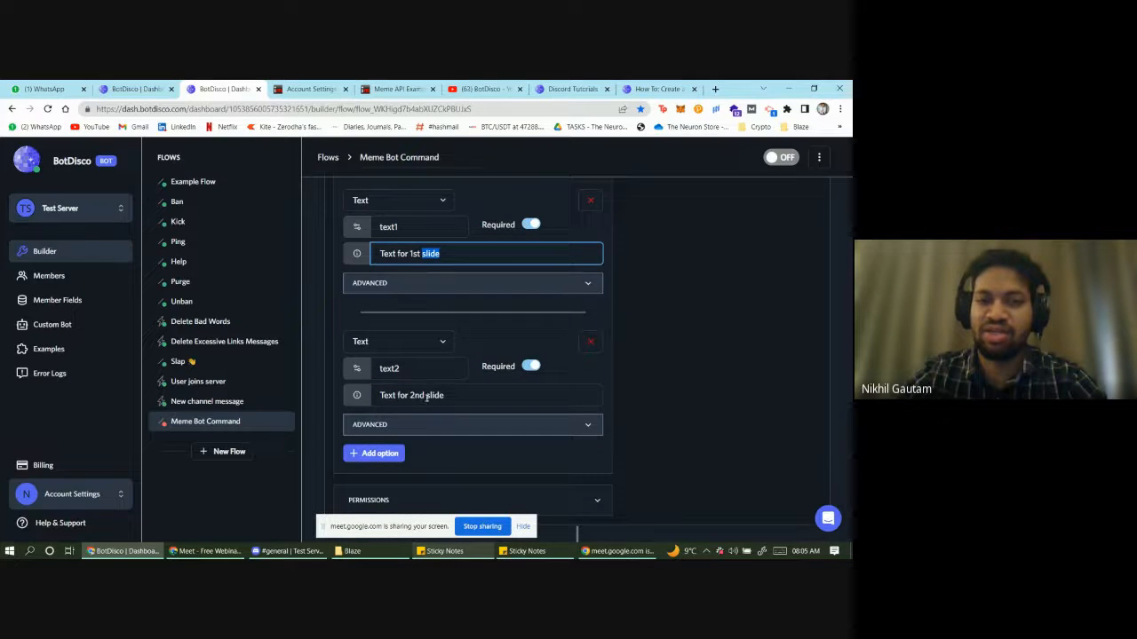
pyautogui.scroll(1, 427, 398)
pyautogui.scroll(-1, 434, 402)
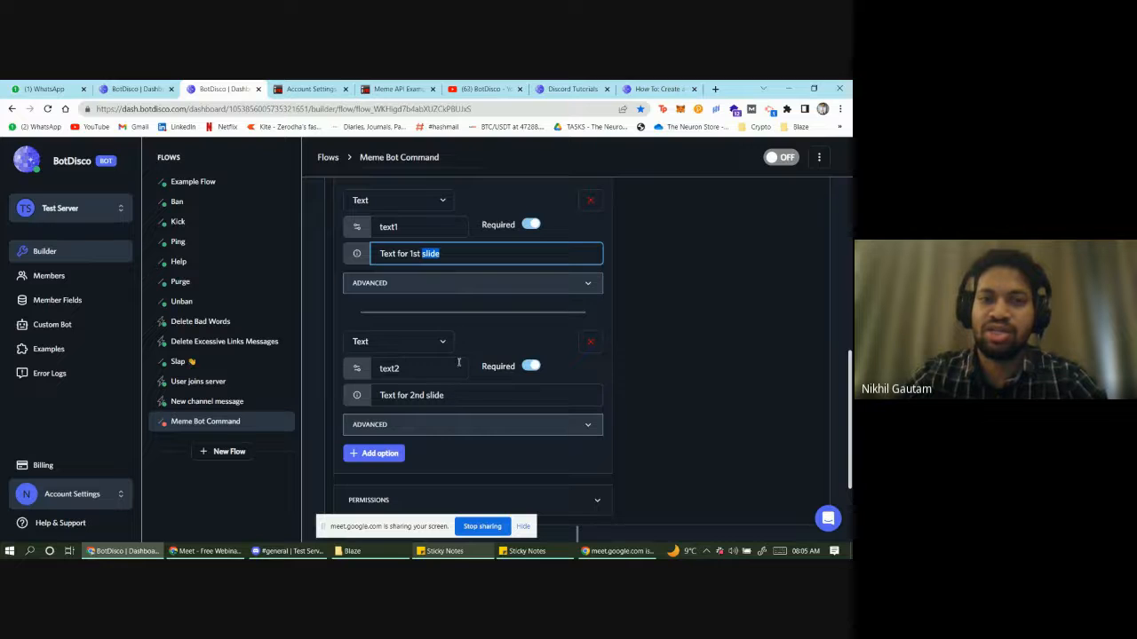
pyautogui.scroll(5, 458, 361)
pyautogui.scroll(-1, 512, 368)
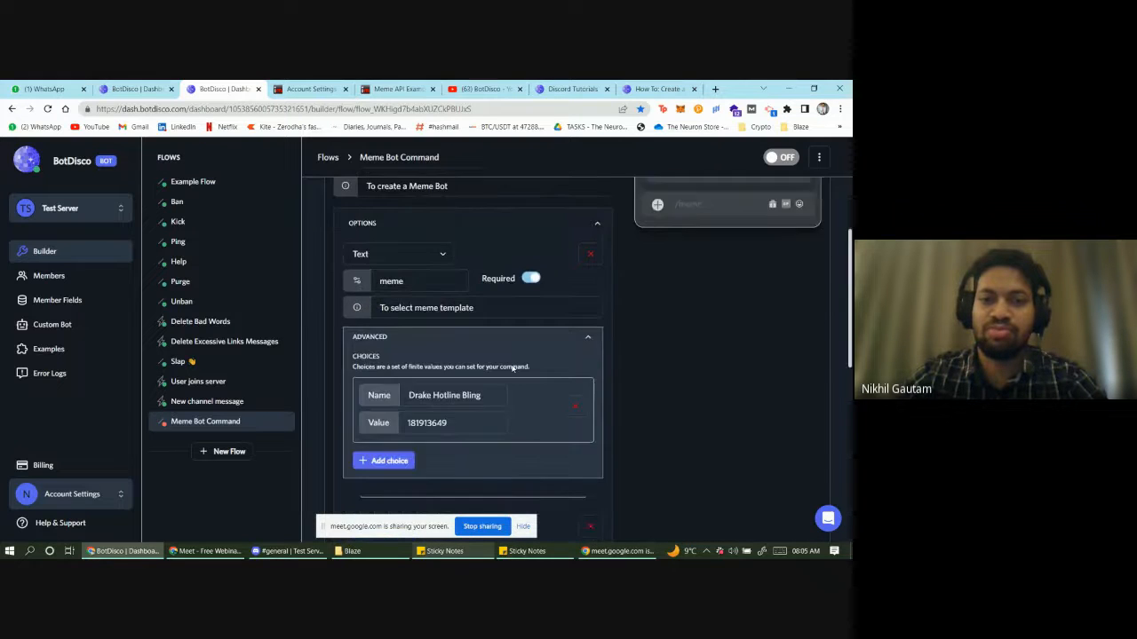
pyautogui.scroll(-6, 513, 367)
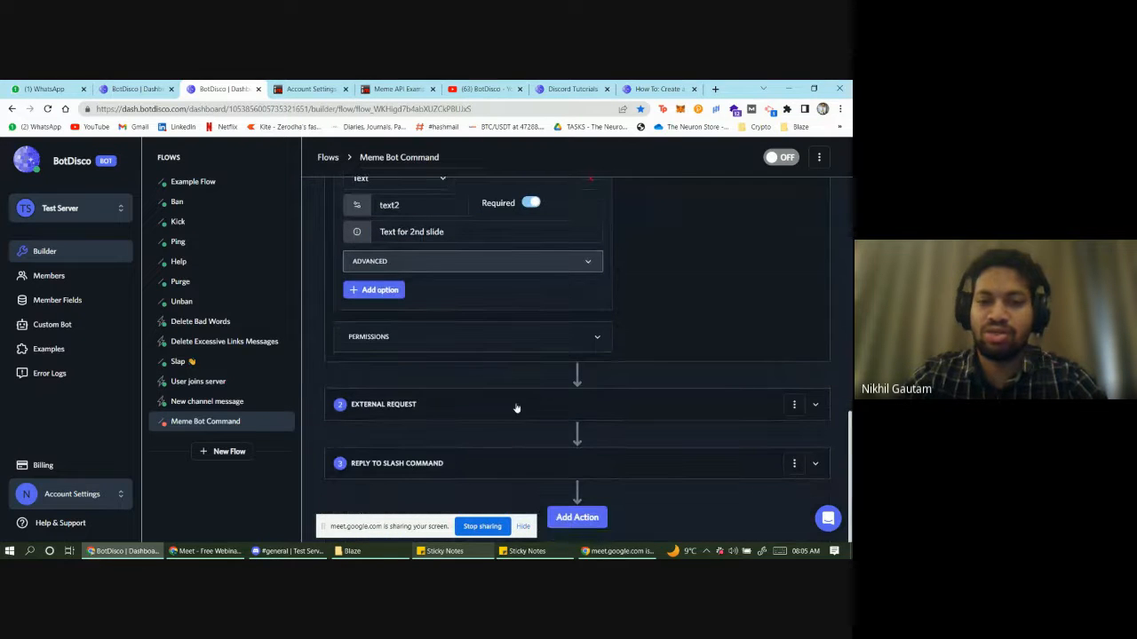
pyautogui.click(495, 401)
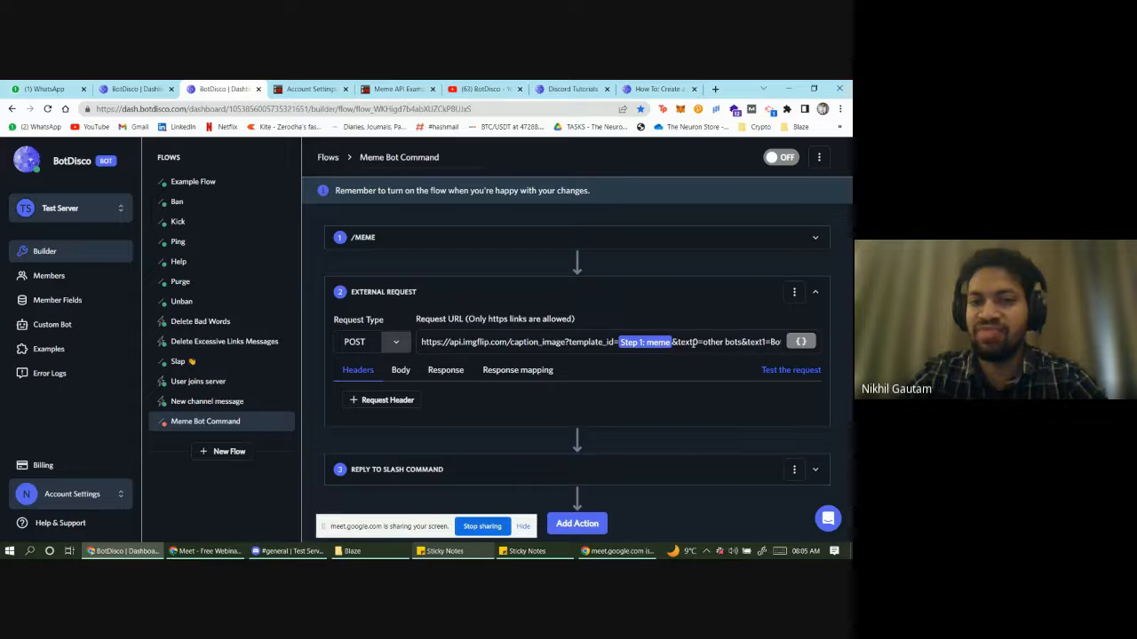
# - Replace the hard-coded text0 caption in the request URL with the Step 1: text1 variable
pyautogui.click(736, 341)
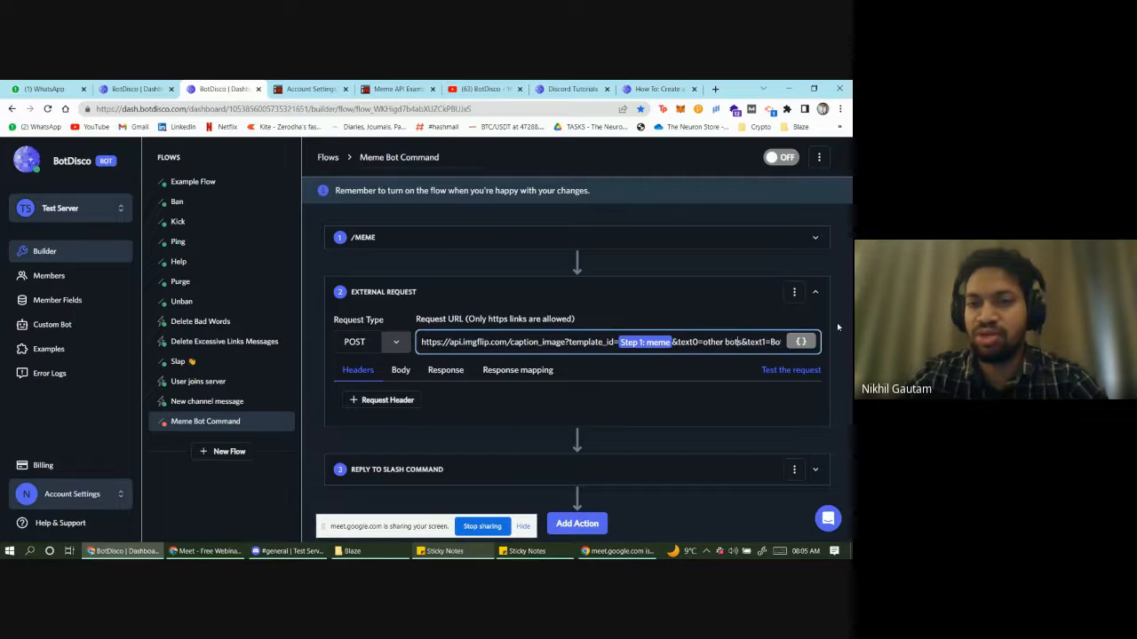
pyautogui.press('BackSpace')
pyautogui.press('BackSpace')
pyautogui.press('BackSpace')
pyautogui.press('BackSpace')
pyautogui.press('BackSpace')
pyautogui.press('BackSpace')
pyautogui.press('BackSpace')
pyautogui.press('BackSpace')
pyautogui.press('BackSpace')
pyautogui.press('BackSpace')
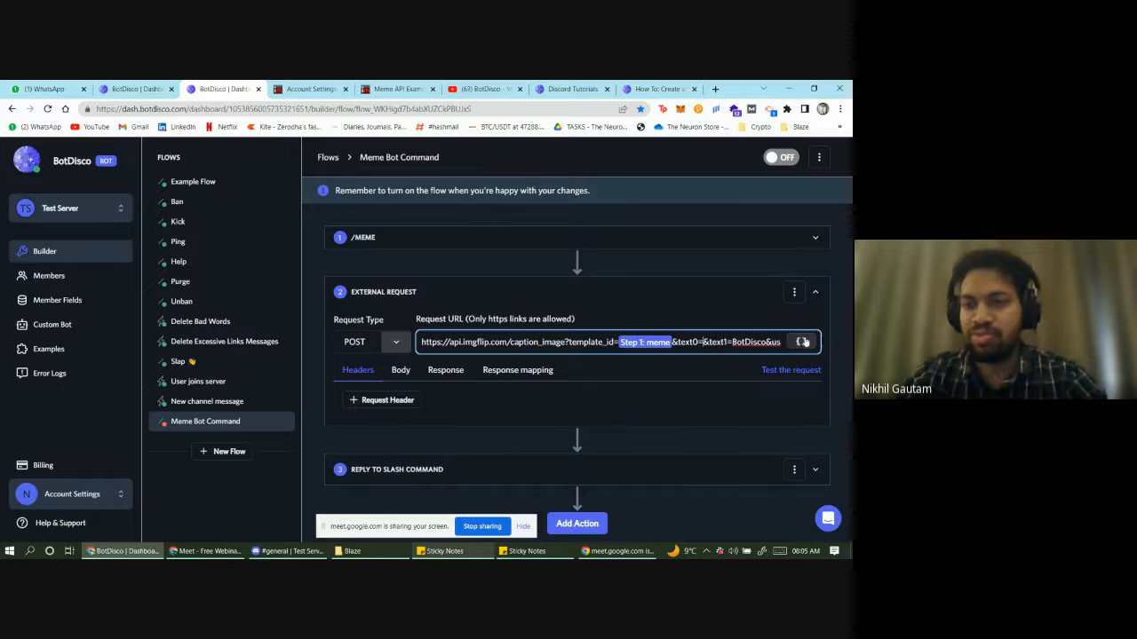
pyautogui.click(800, 342)
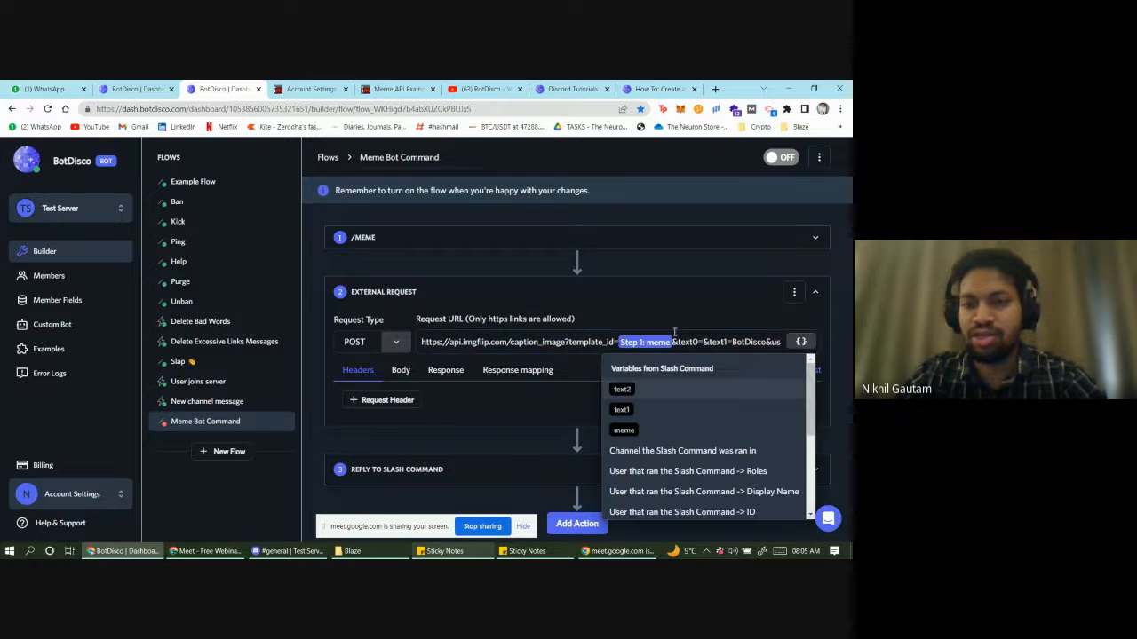
pyautogui.click(622, 410)
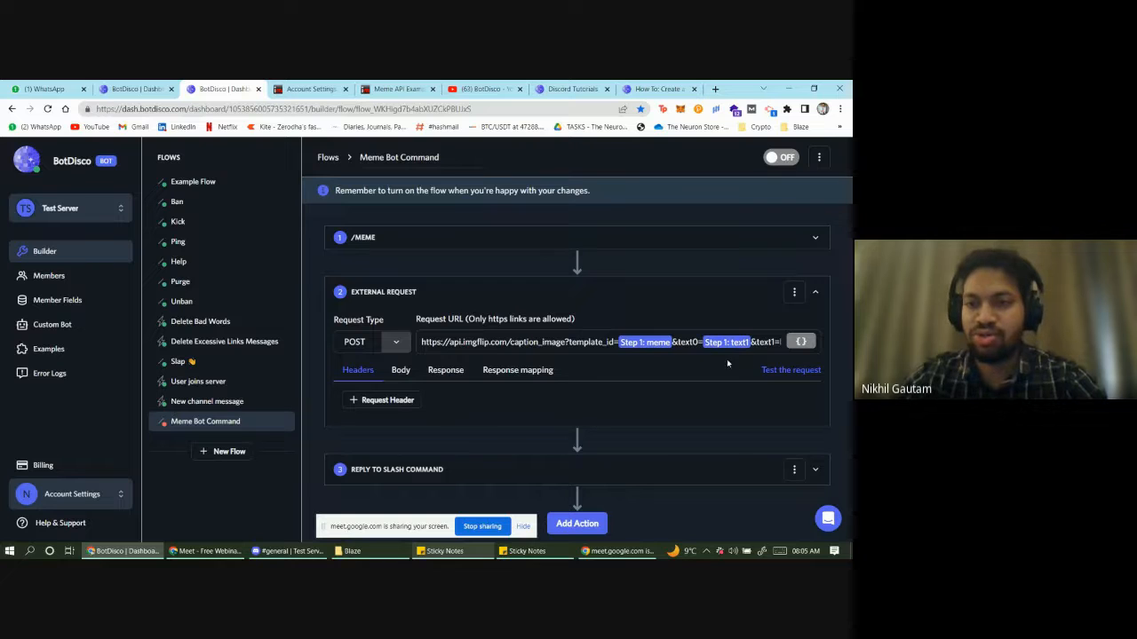
# - Replace the hard-coded text1 caption with the Step 1: text2 variable
pyautogui.click(755, 345)
pyautogui.write('BotDisco&use')
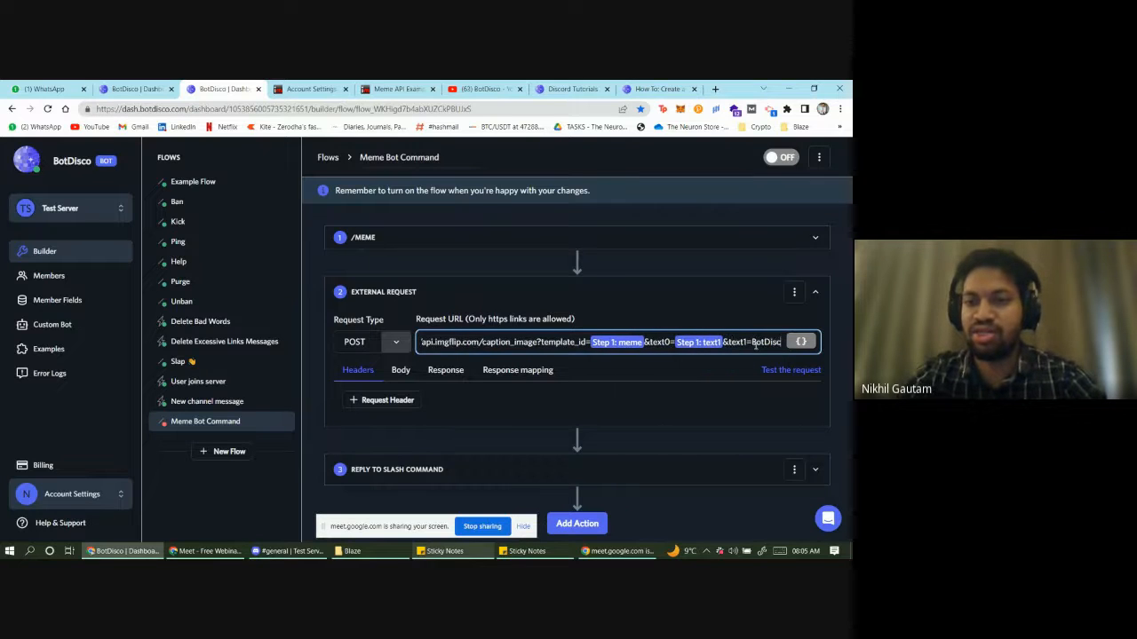
pyautogui.press('BackSpace')
pyautogui.press('BackSpace')
pyautogui.press('BackSpace')
pyautogui.press('BackSpace')
pyautogui.press('BackSpace')
pyautogui.press('BackSpace')
pyautogui.press('BackSpace')
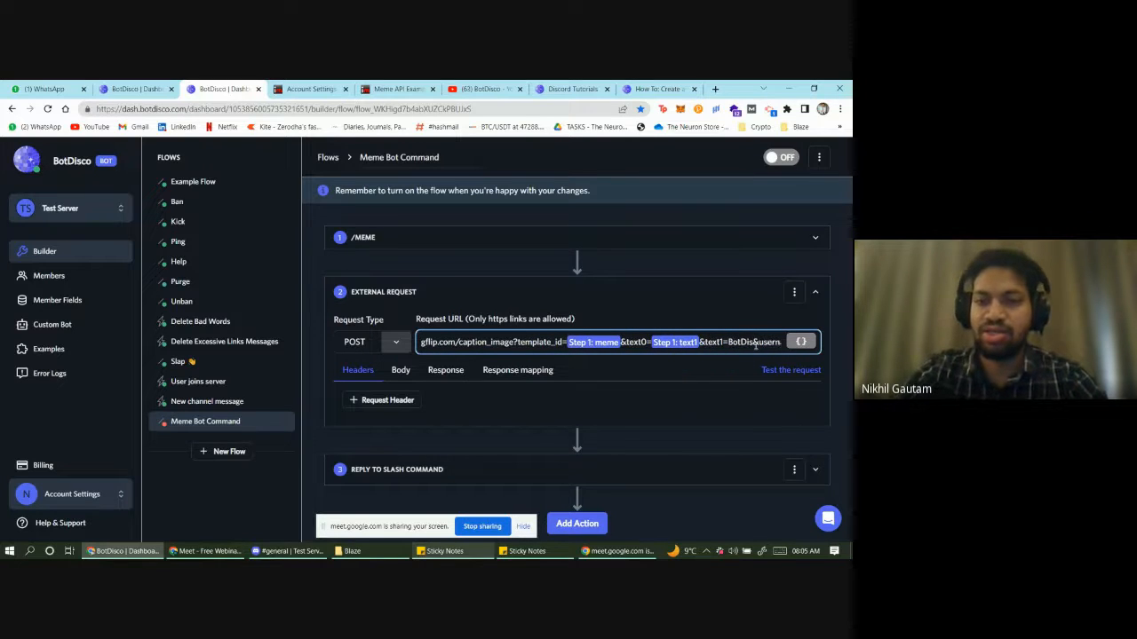
pyautogui.press('BackSpace')
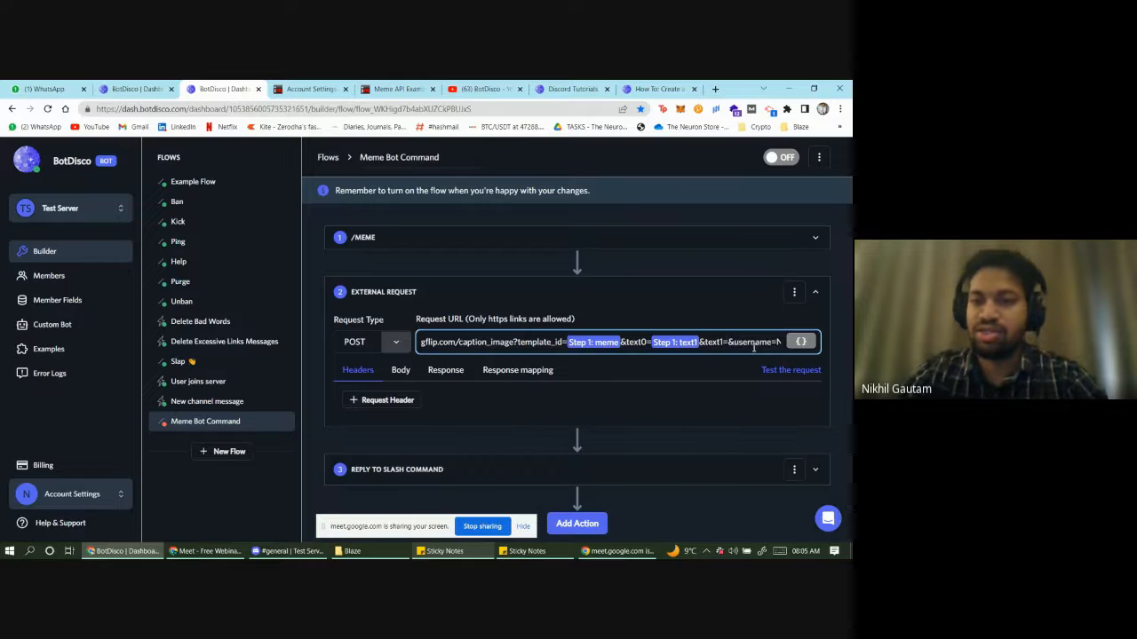
pyautogui.click(801, 342)
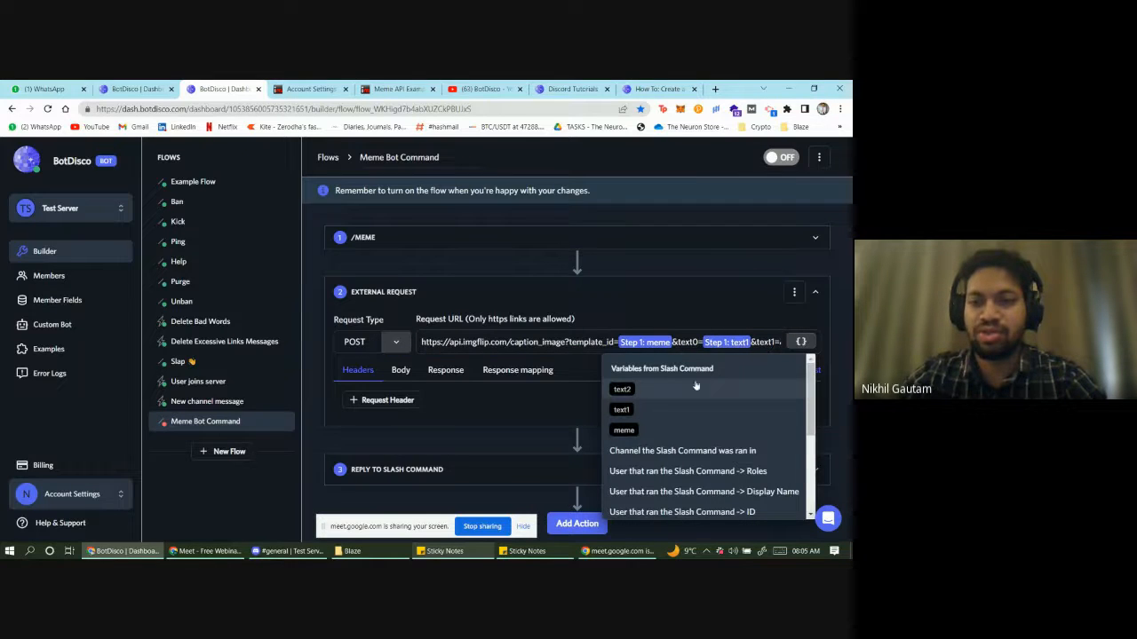
pyautogui.click(662, 389)
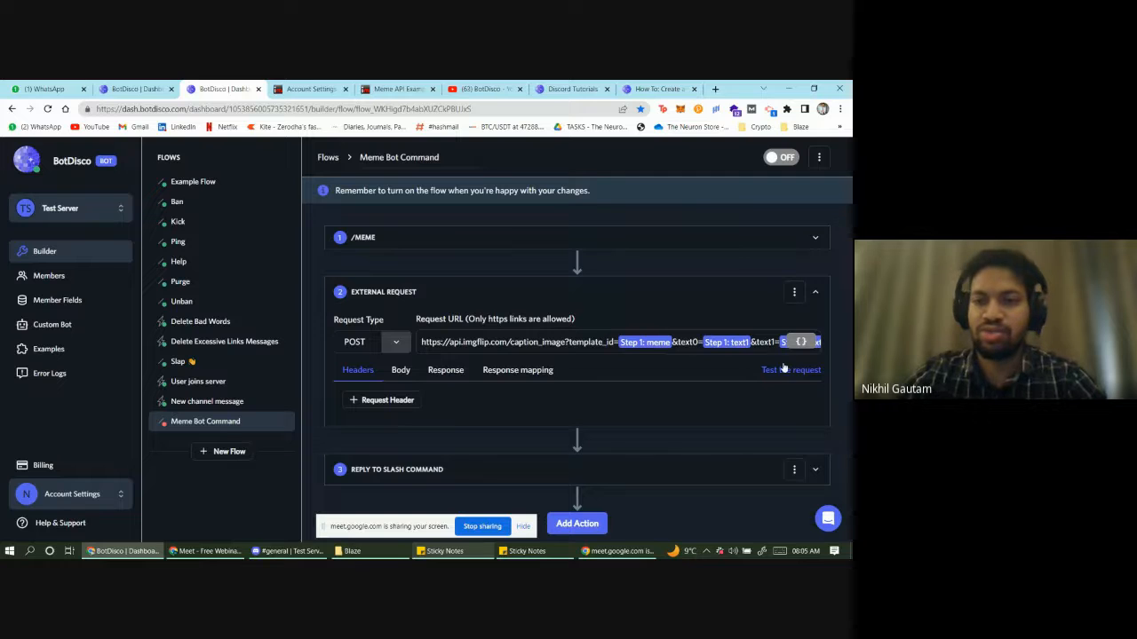
# - Check the rest of the request URL and run a test of the request
pyautogui.click(759, 342)
pyautogui.press('Right')
pyautogui.press('Right')
pyautogui.press('Right')
pyautogui.press('Right')
pyautogui.press('Right')
pyautogui.press('Right')
pyautogui.press('Right')
pyautogui.press('Right')
pyautogui.press('Right')
pyautogui.press('Right')
pyautogui.press('Right')
pyautogui.press('Right')
pyautogui.press('Right')
pyautogui.press('Right')
pyautogui.press('Right')
pyautogui.press('Right')
pyautogui.press('Right')
pyautogui.press('Right')
pyautogui.press('Right')
pyautogui.press('Right')
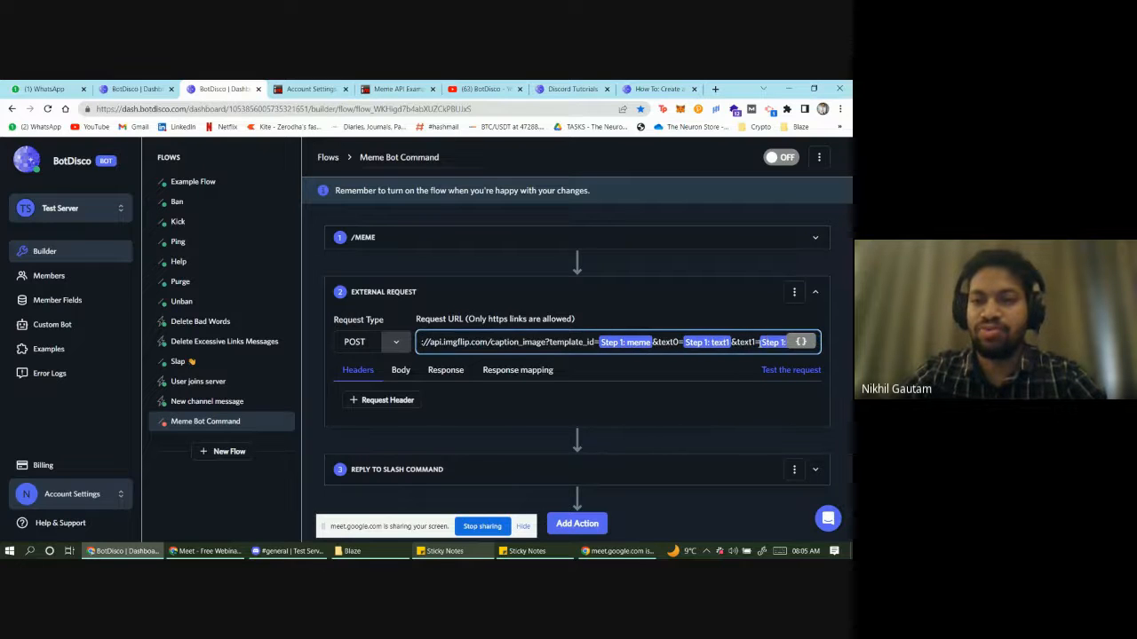
pyautogui.press('Right')
pyautogui.press('Right')
pyautogui.press('Right')
pyautogui.press('Right')
pyautogui.press('Right')
pyautogui.press('Right')
pyautogui.press('Right')
pyautogui.press('Right')
pyautogui.press('Right')
pyautogui.press('Right')
pyautogui.press('Right')
pyautogui.press('Right')
pyautogui.press('Right')
pyautogui.press('Right')
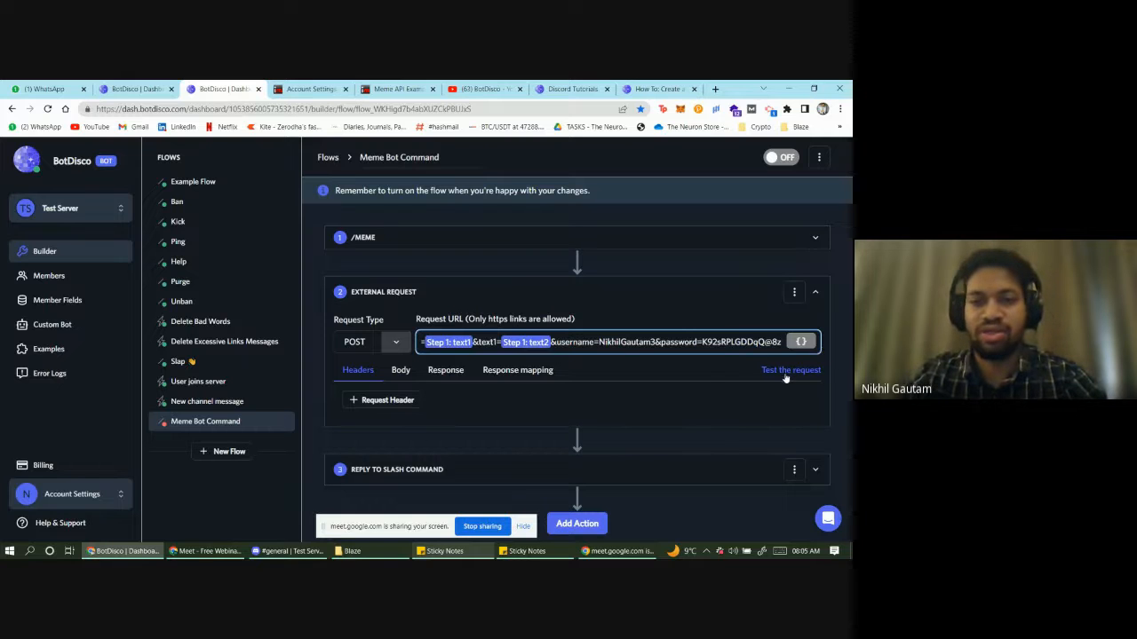
pyautogui.click(783, 371)
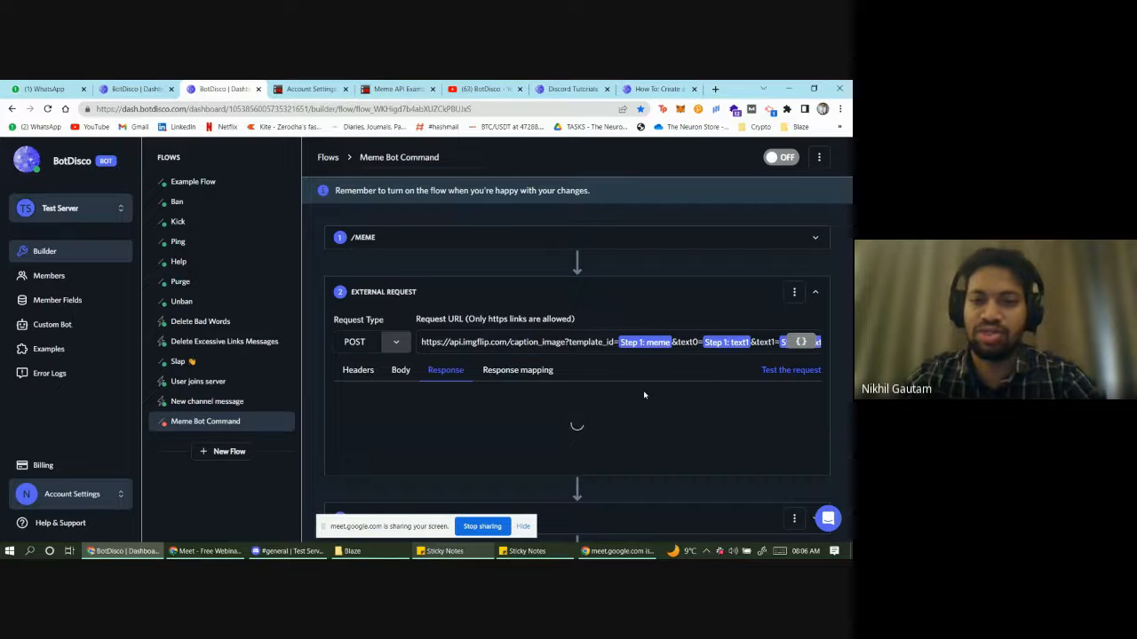
# - Add a response mapping row with path $.data.url, copied from the sticky note
pyautogui.scroll(-1, 443, 421)
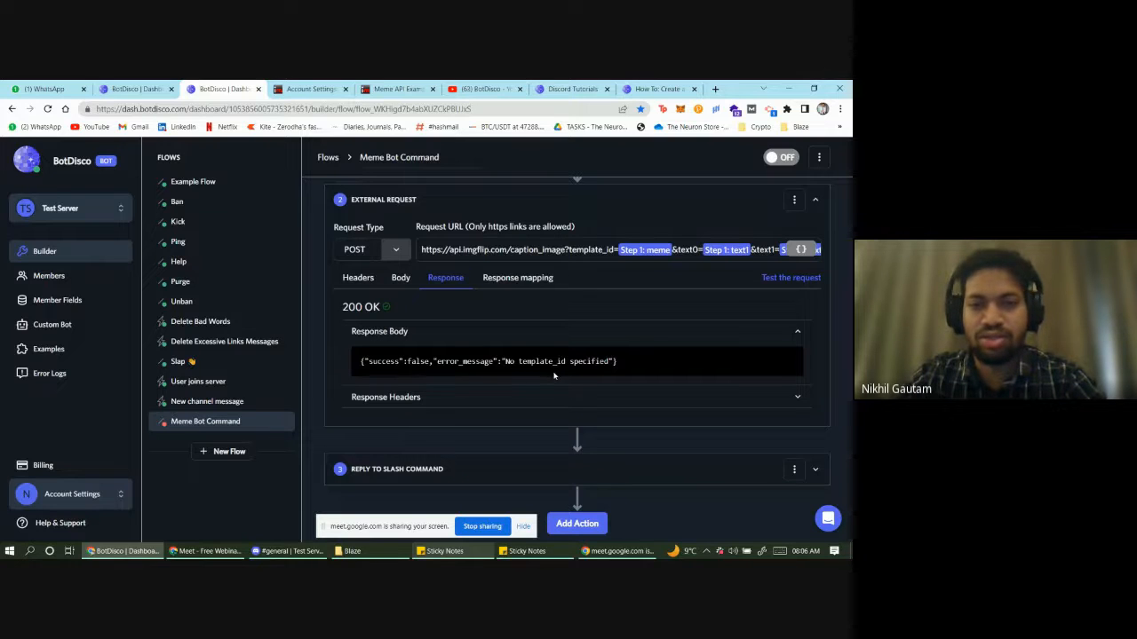
pyautogui.click(538, 285)
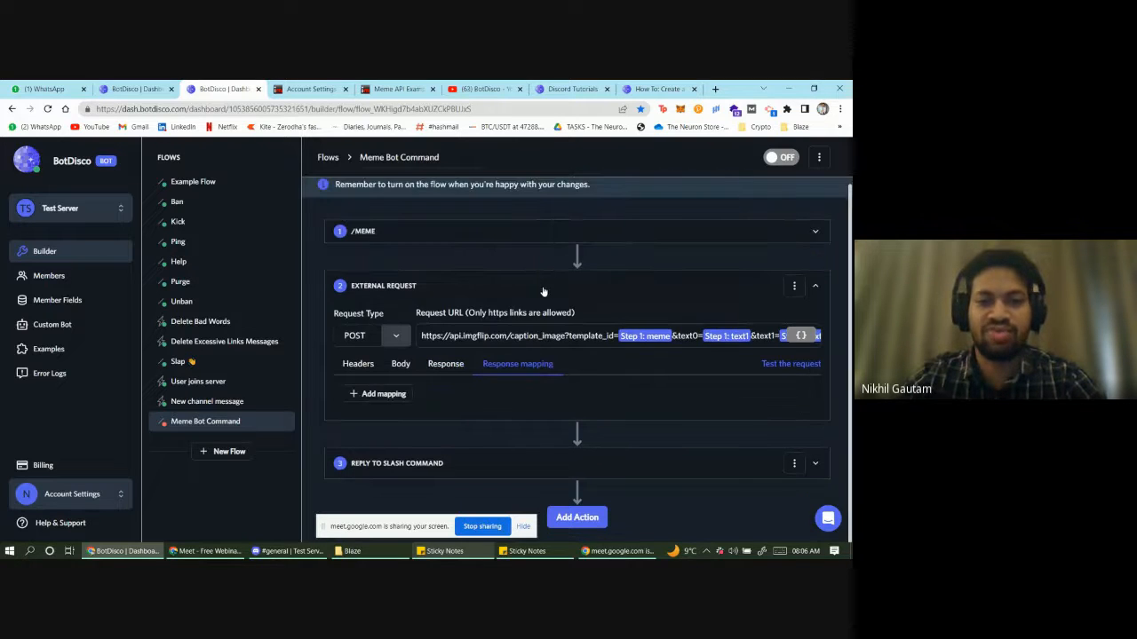
pyautogui.click(373, 397)
pyautogui.scroll(-1, 430, 379)
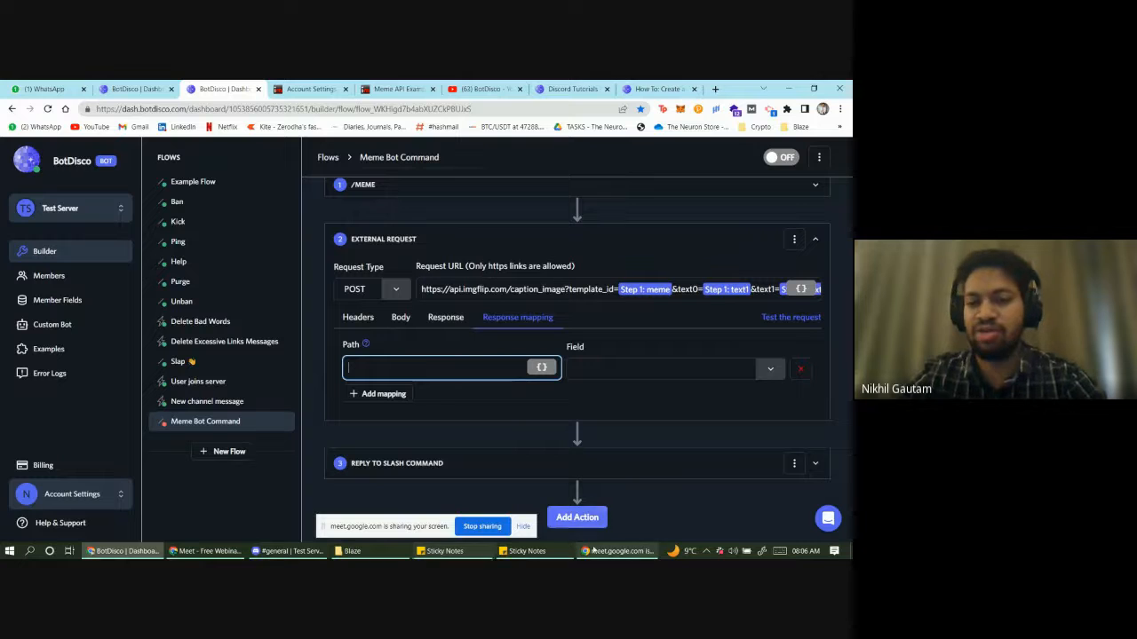
pyautogui.click(455, 552)
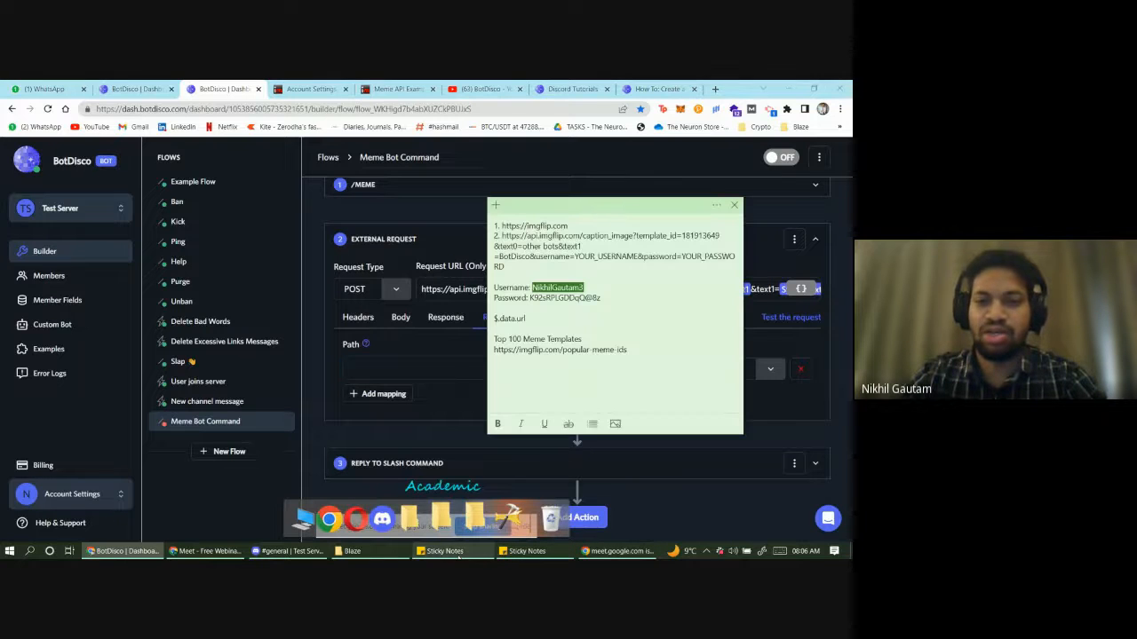
pyautogui.click(558, 322)
pyautogui.moveTo(551, 323); pyautogui.dragTo(493, 320)
pyautogui.hotkey('ctrl', 'c')
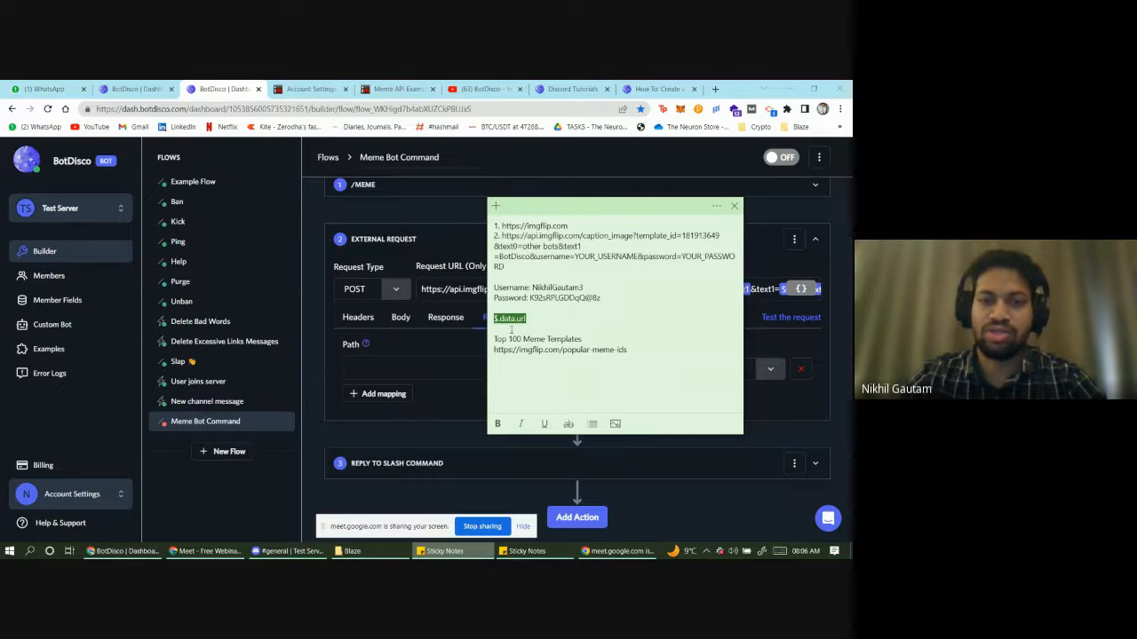
pyautogui.click(452, 369)
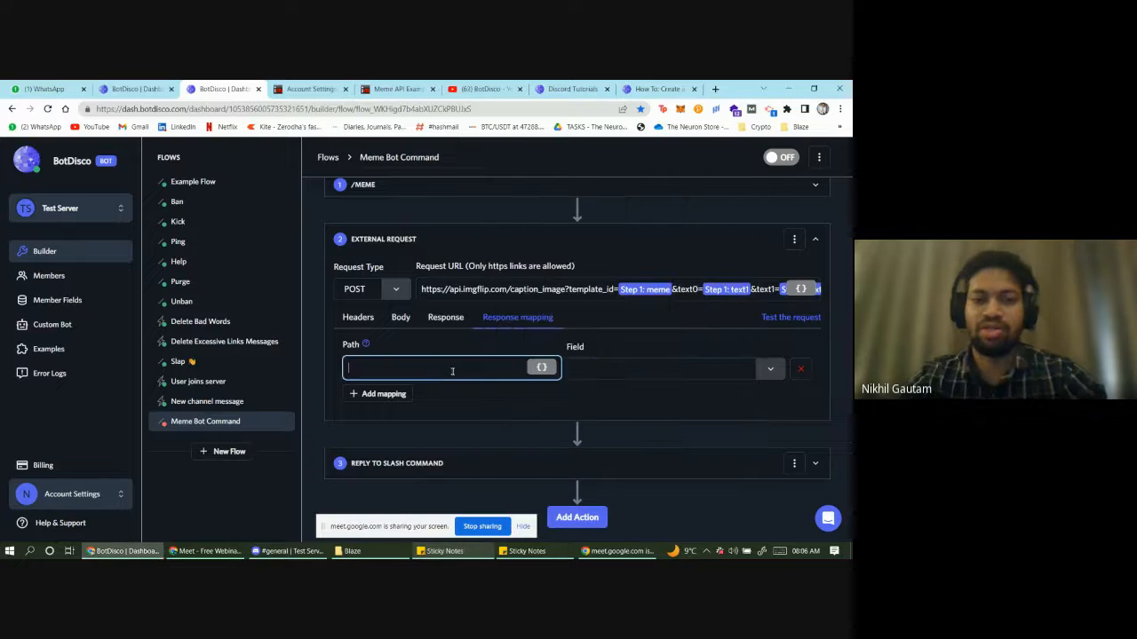
pyautogui.hotkey('ctrl', 'v')
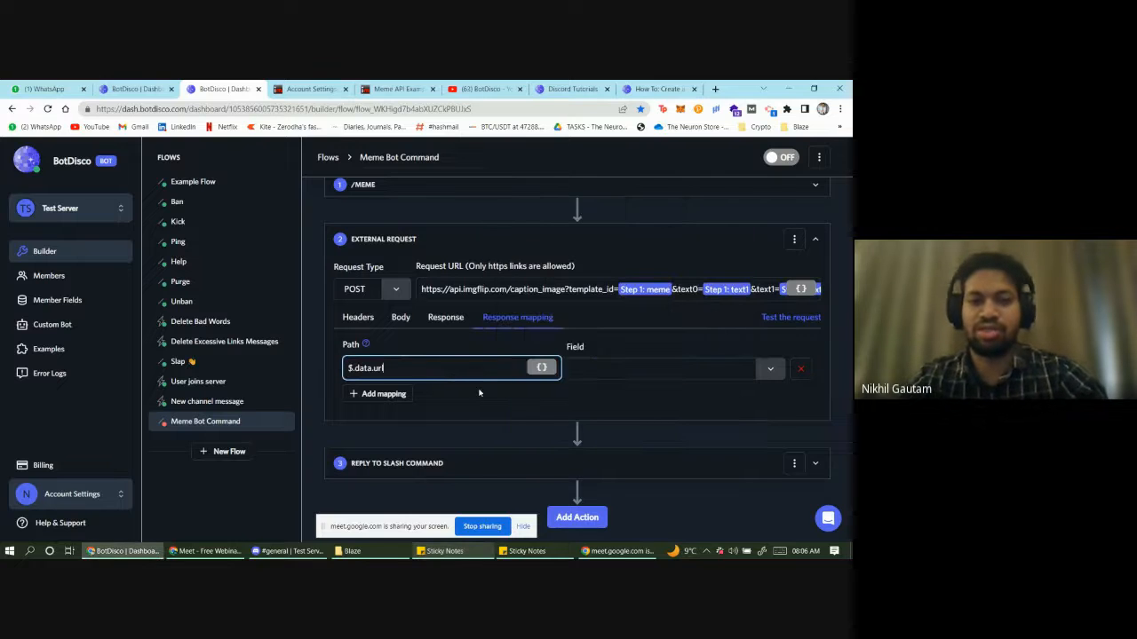
# - Store the mapping in the user's meme url field and collapse the External Request step
pyautogui.click(664, 88)
pyautogui.scroll(-6, 421, 356)
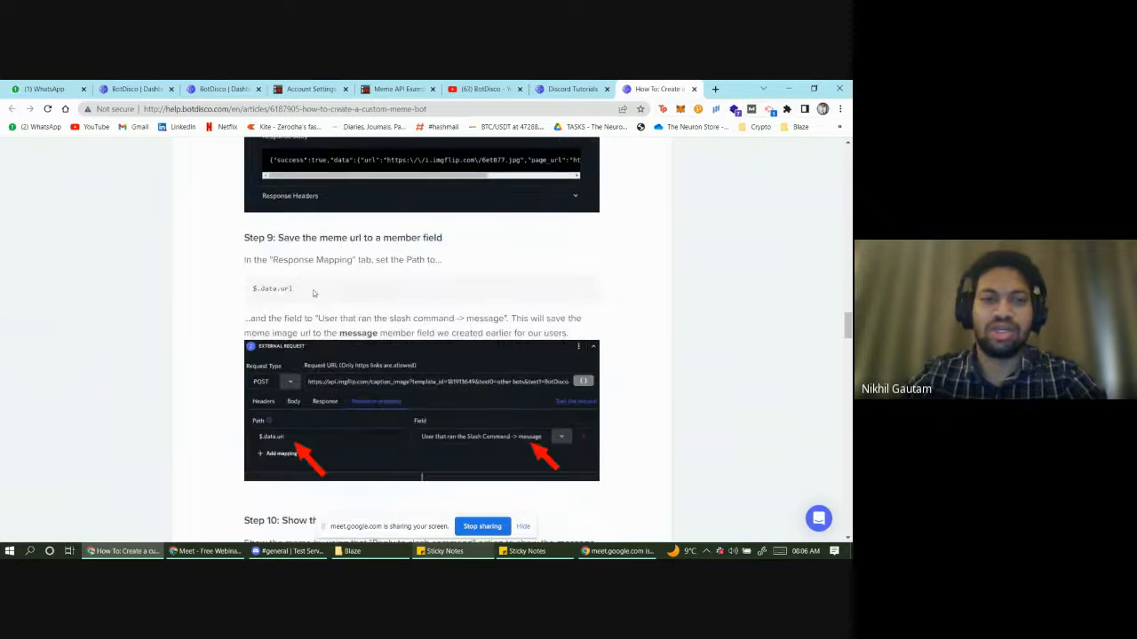
pyautogui.moveTo(293, 287); pyautogui.dragTo(251, 288)
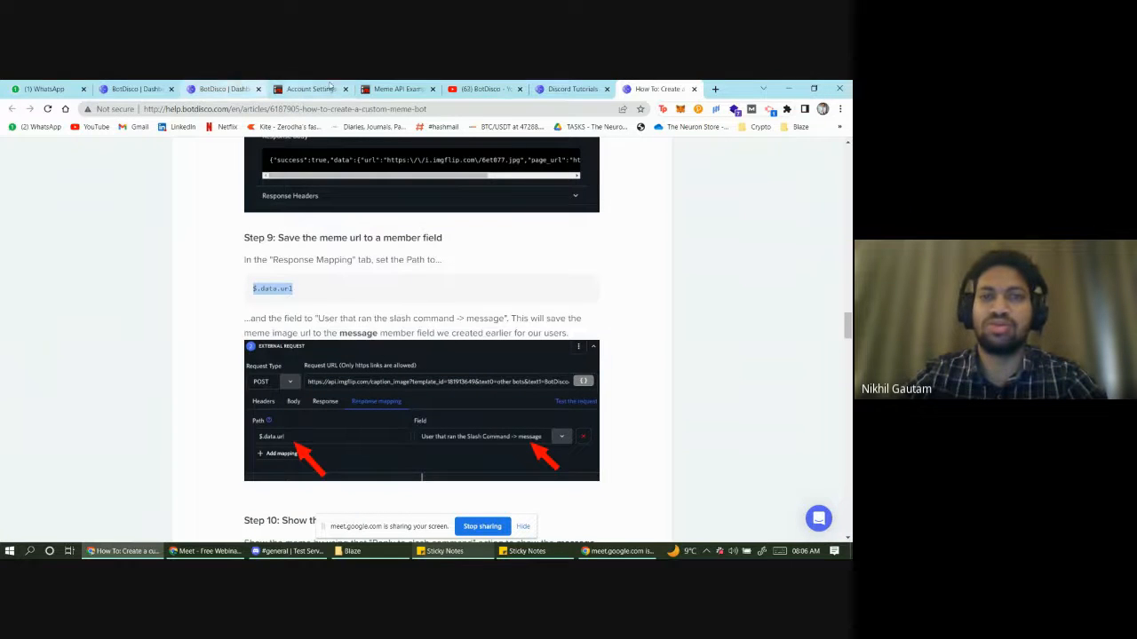
pyautogui.click(235, 86)
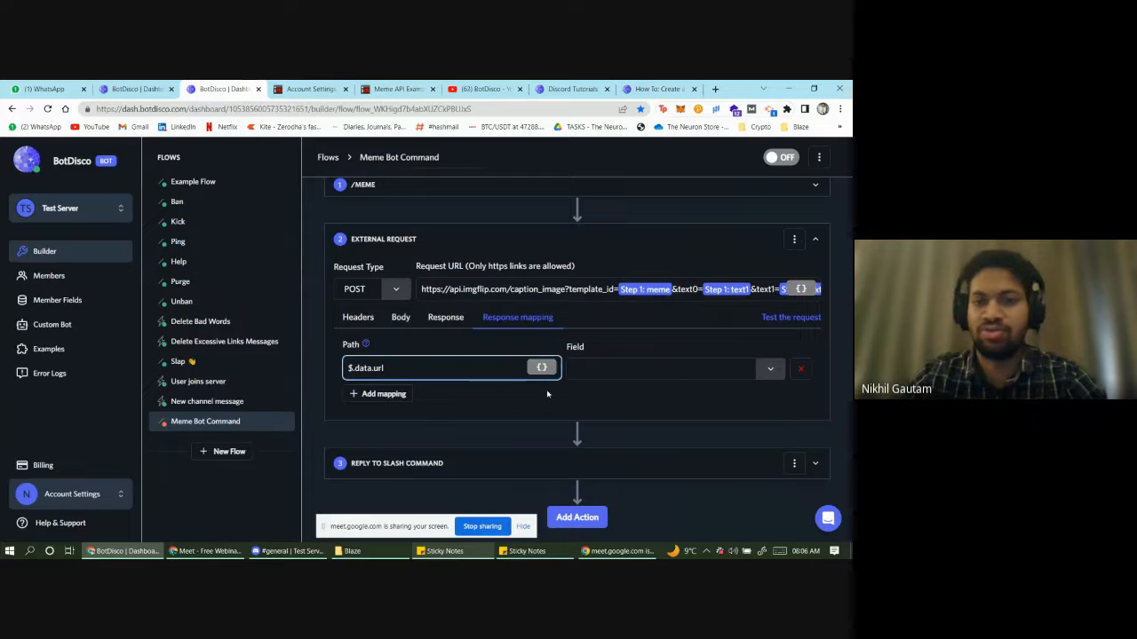
pyautogui.click(722, 372)
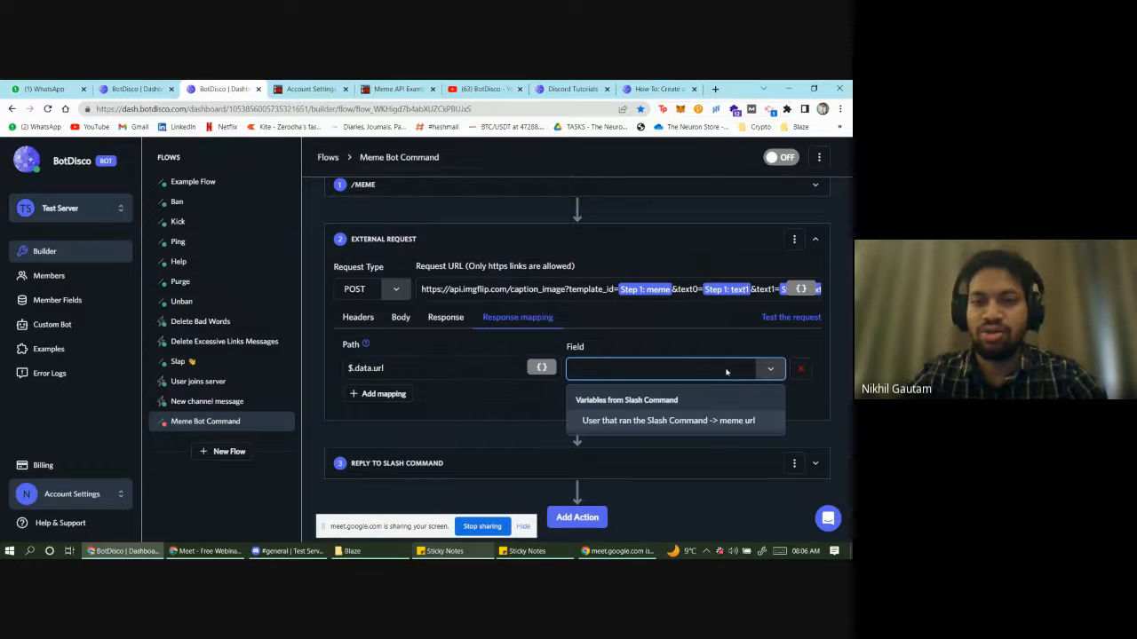
pyautogui.click(710, 422)
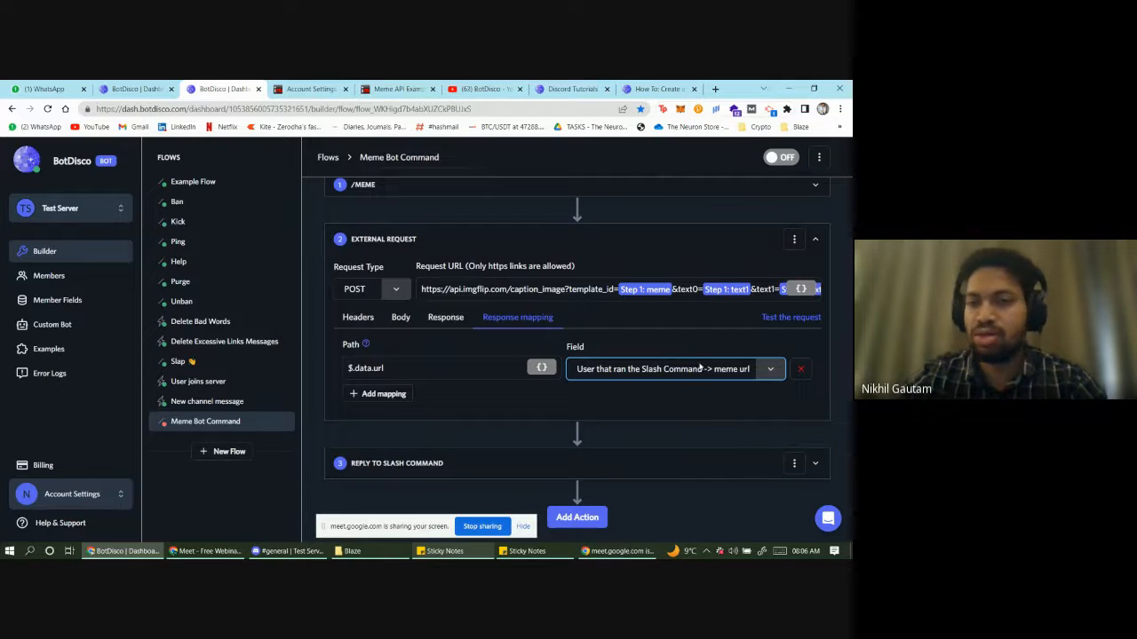
pyautogui.click(559, 235)
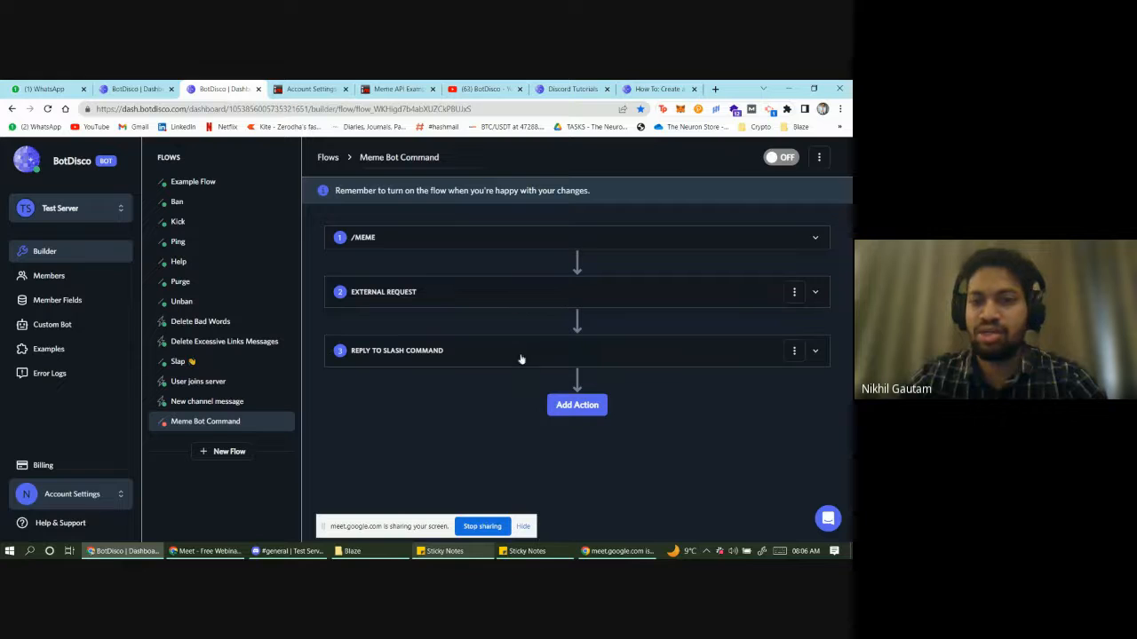
# - Replace the slash-command reply's message content with the meme url variable
pyautogui.click(520, 355)
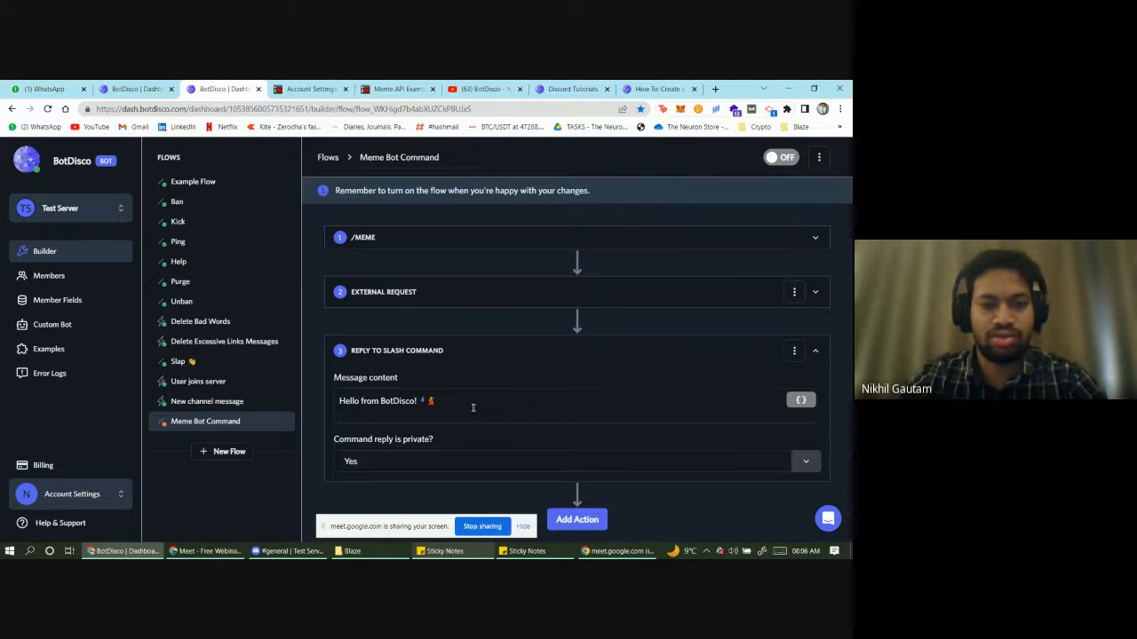
pyautogui.tripleClick(472, 408)
pyautogui.press('BackSpace')
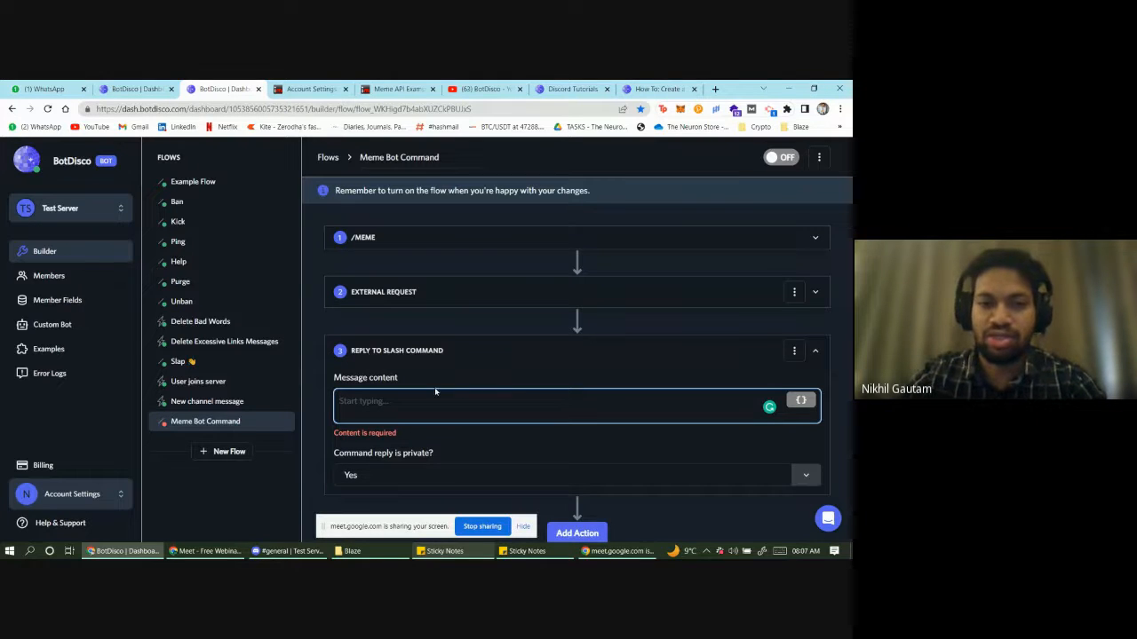
pyautogui.click(802, 402)
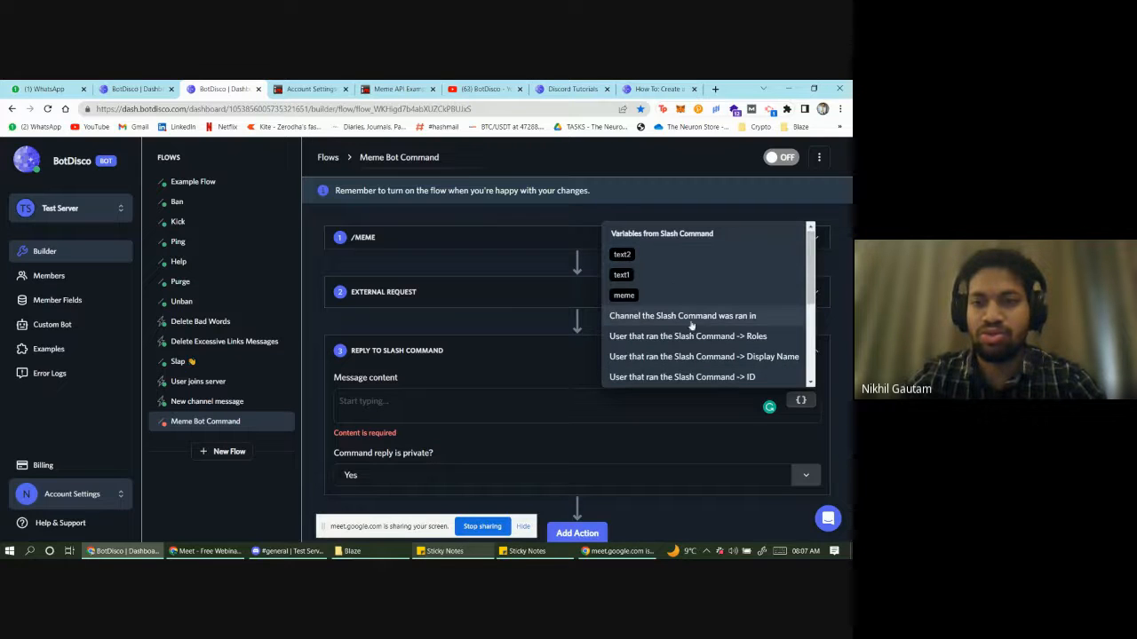
pyautogui.scroll(-5, 703, 351)
pyautogui.scroll(2, 692, 355)
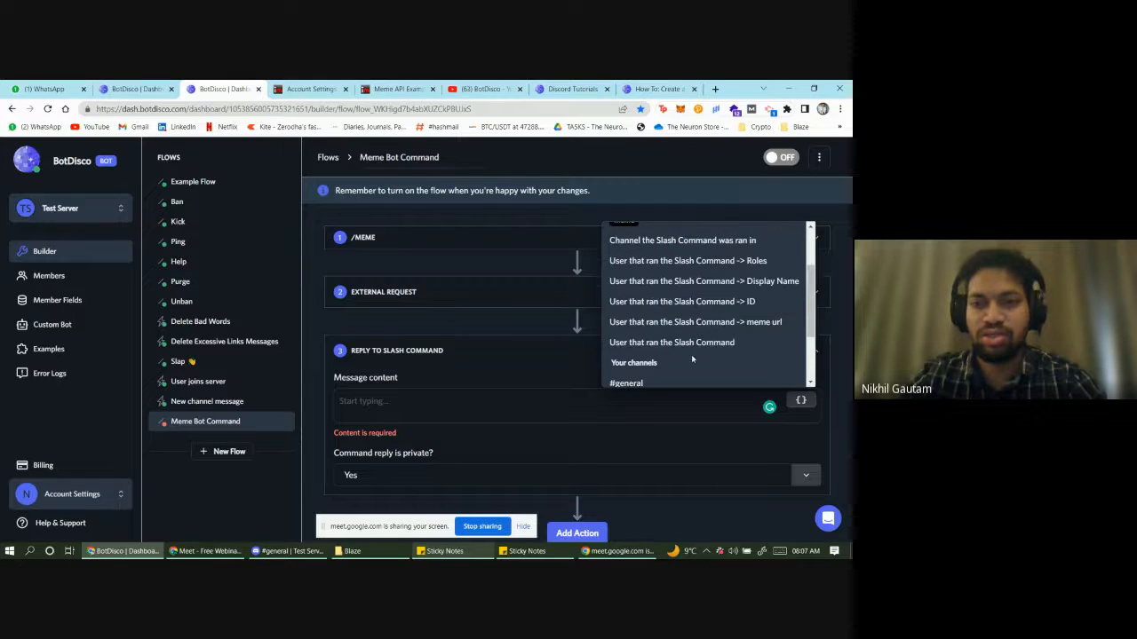
pyautogui.scroll(2, 673, 355)
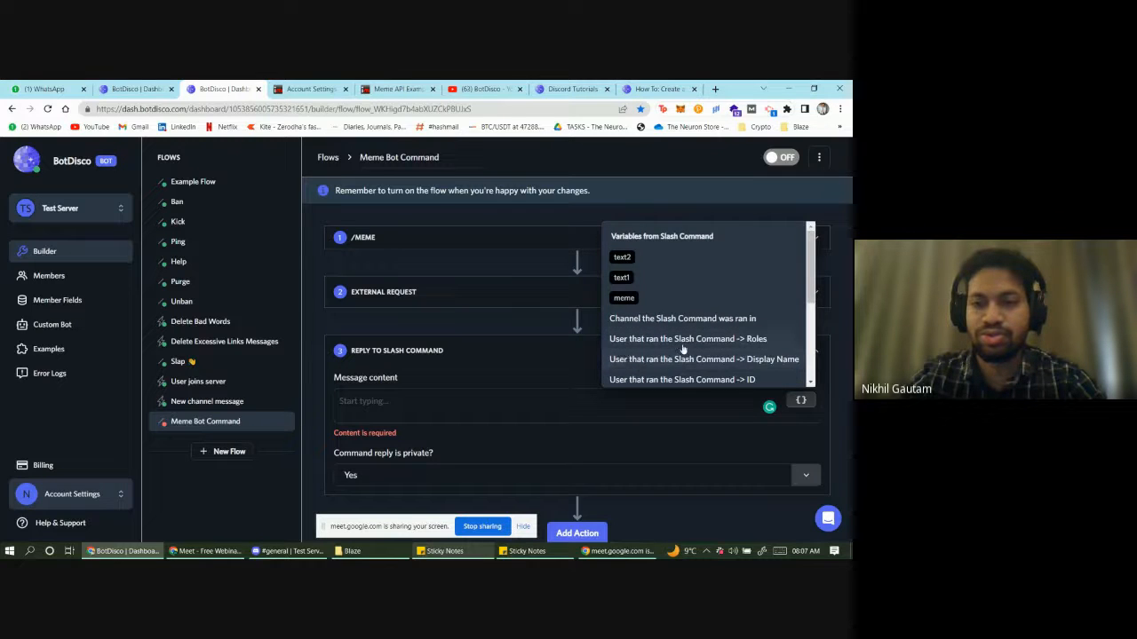
pyautogui.scroll(-2, 683, 348)
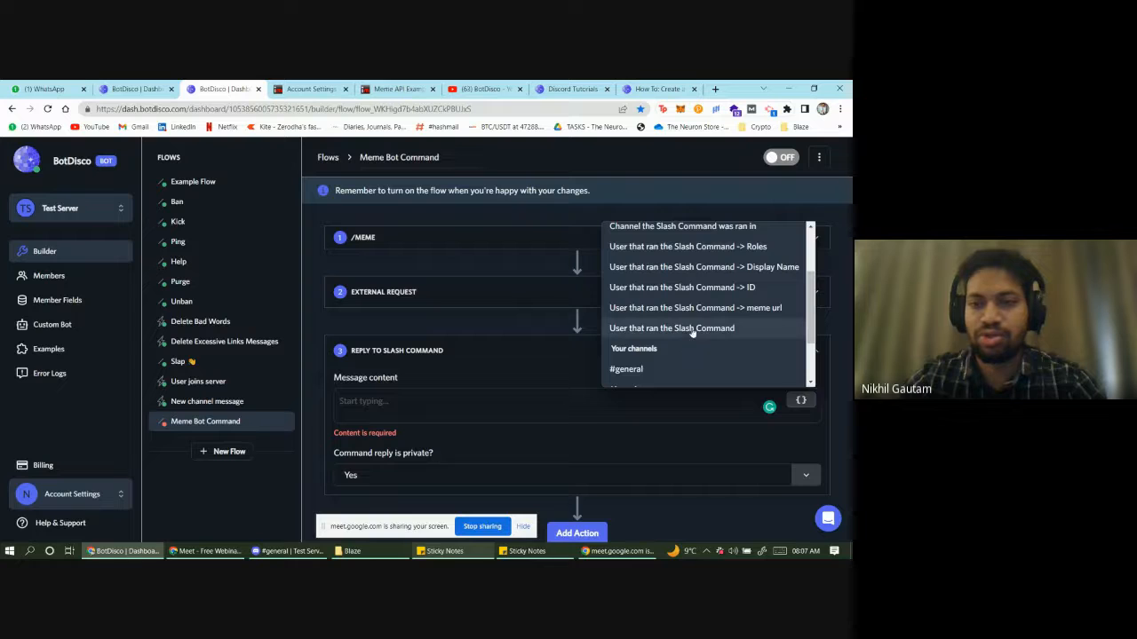
pyautogui.click(702, 308)
# - Set 'Command reply is private?' to No so the reply posts publicly
pyautogui.click(643, 304)
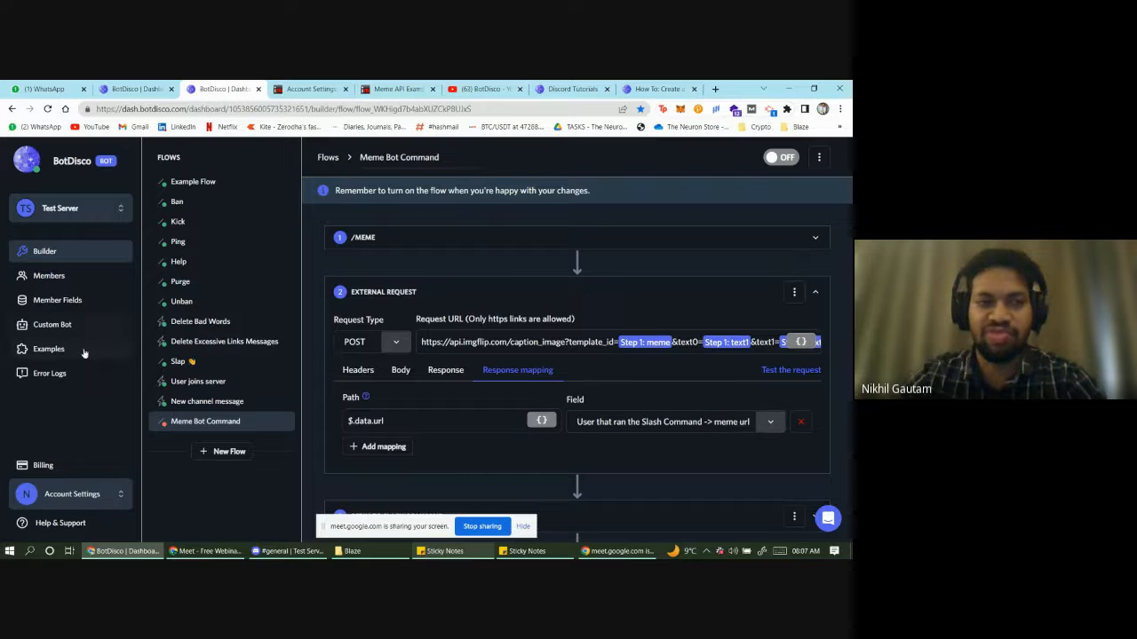
pyautogui.scroll(-1, 558, 484)
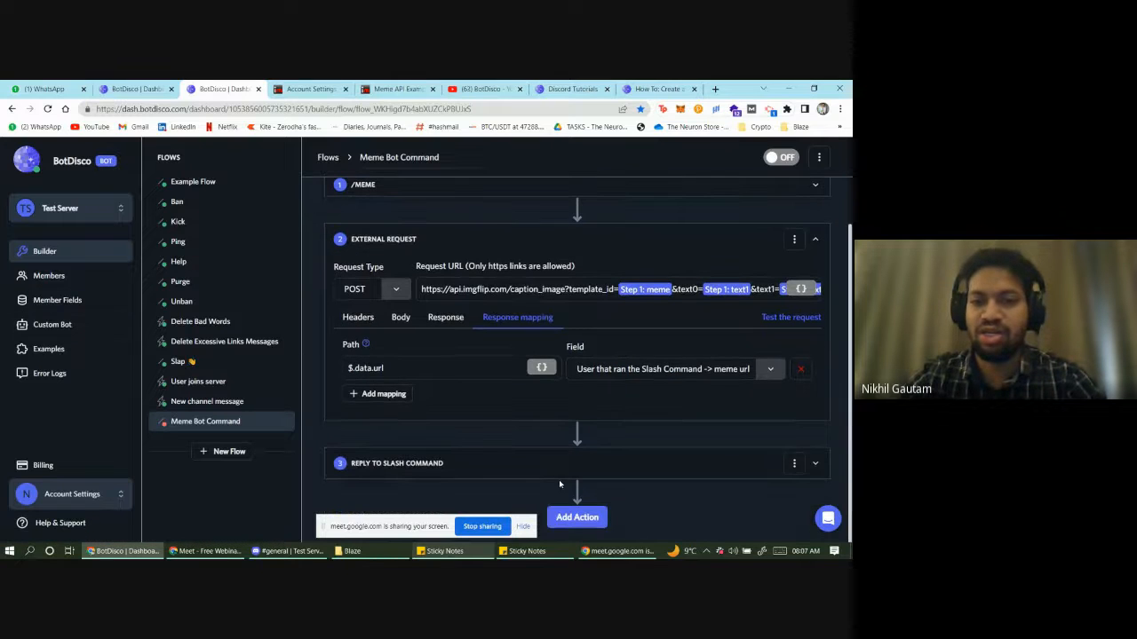
pyautogui.click(465, 464)
pyautogui.click(559, 409)
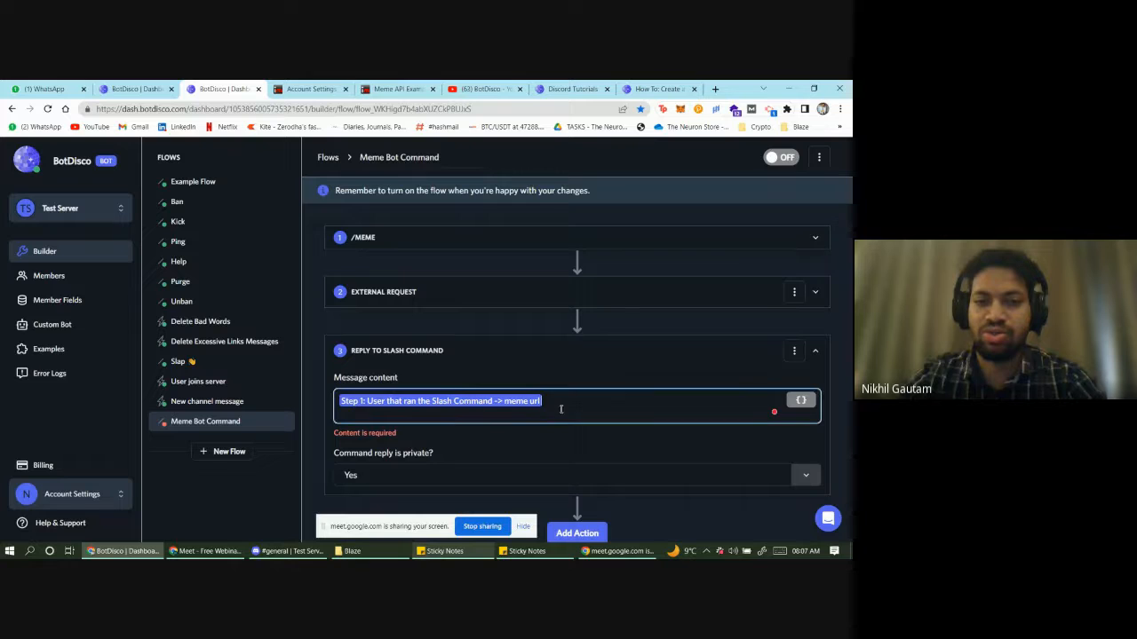
pyautogui.click(466, 476)
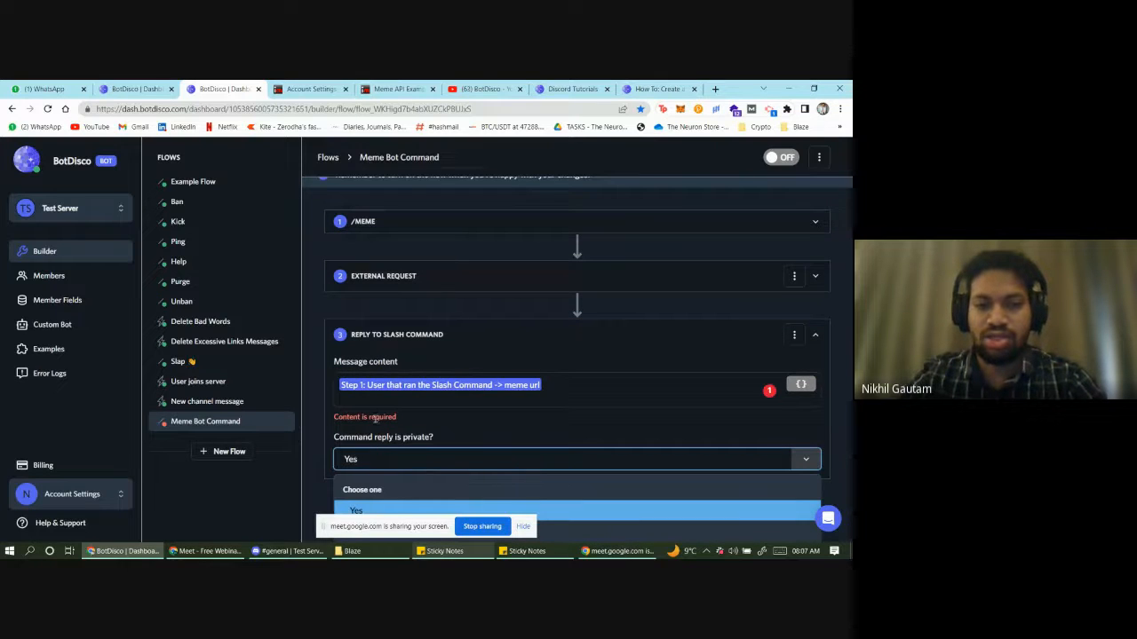
pyautogui.click(721, 530)
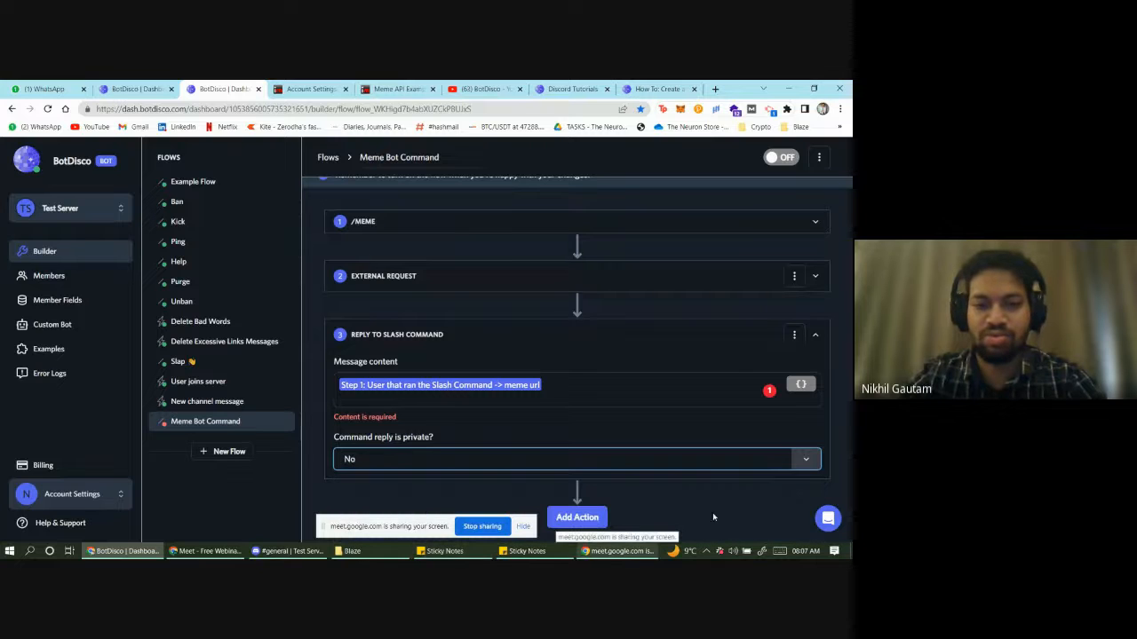
# - Turn the Meme Bot Command flow on and switch to Discord
pyautogui.scroll(1, 579, 385)
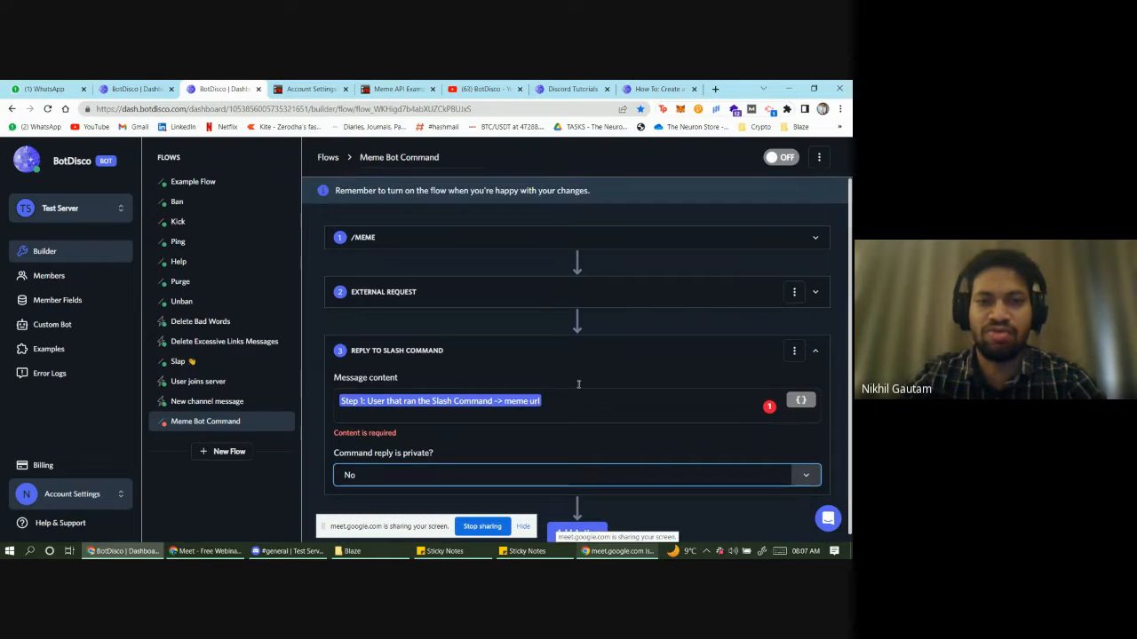
pyautogui.click(629, 294)
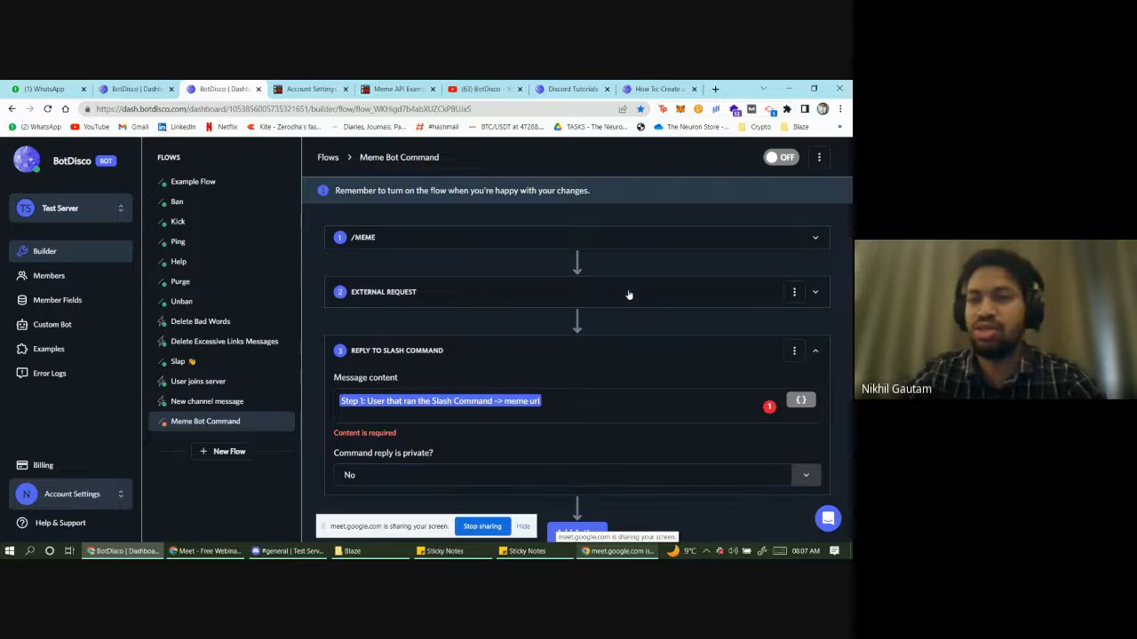
pyautogui.click(628, 294)
pyautogui.click(607, 238)
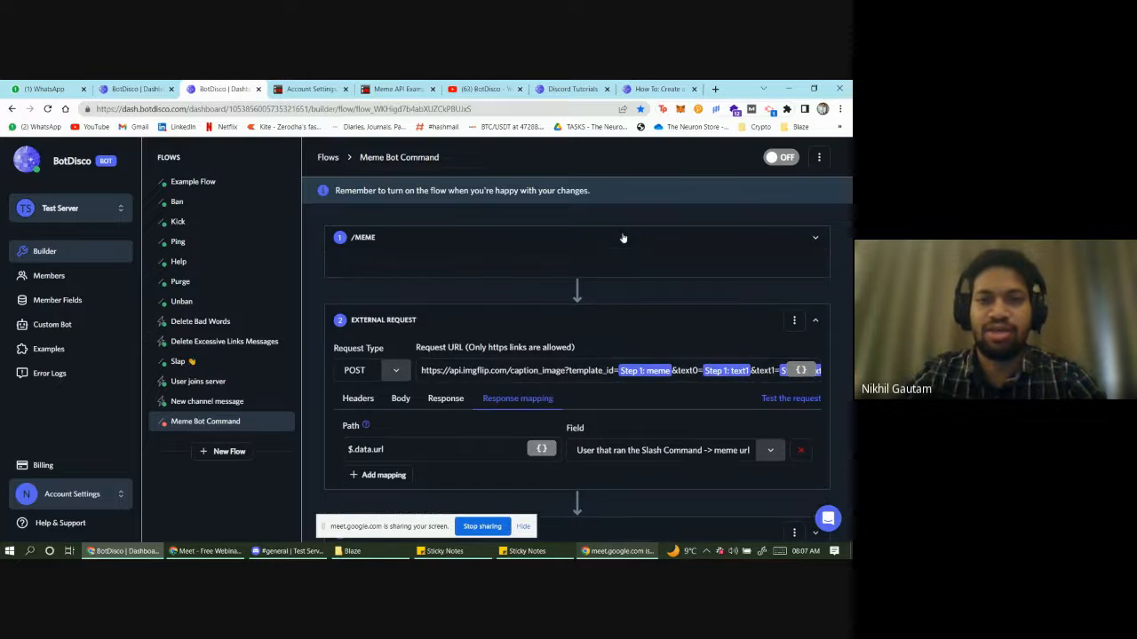
pyautogui.click(780, 158)
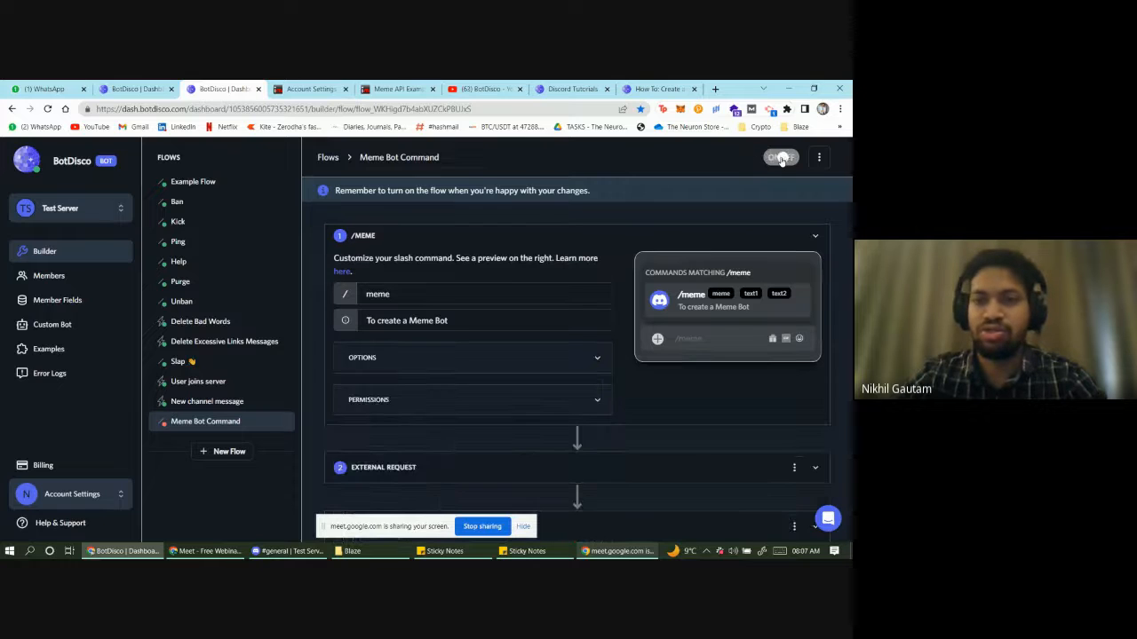
pyautogui.click(495, 345)
pyautogui.scroll(-3, 514, 409)
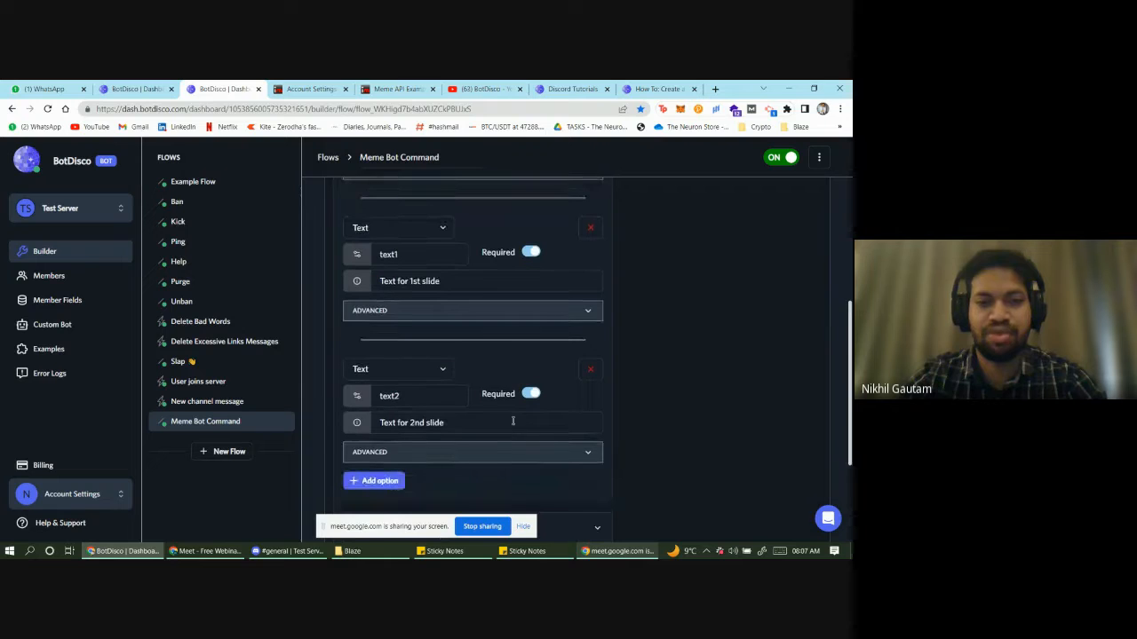
pyautogui.click(286, 551)
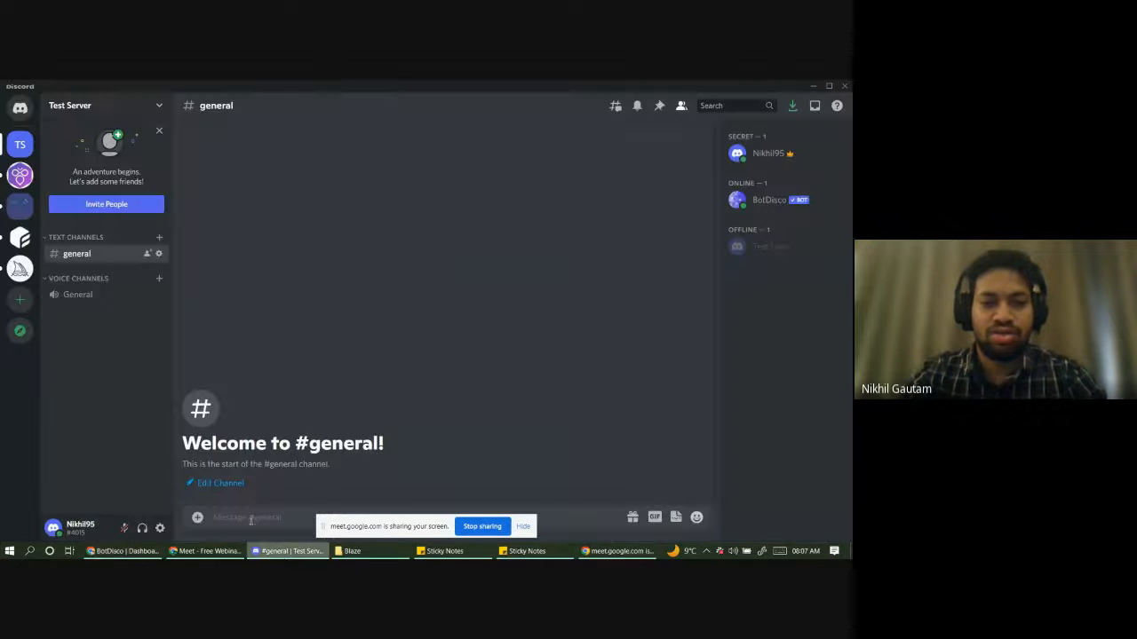
# - Enter /meme in #general, pick BotDisco's /meme command, then go back to BotDisco
pyautogui.click(251, 521)
pyautogui.write('/meme')
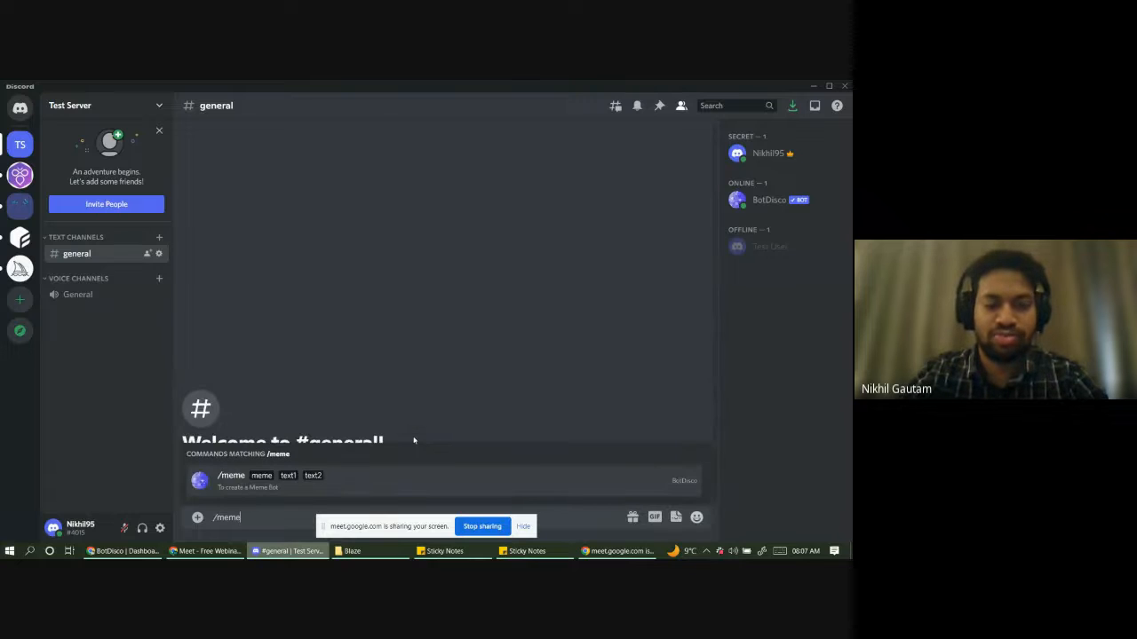
pyautogui.click(246, 489)
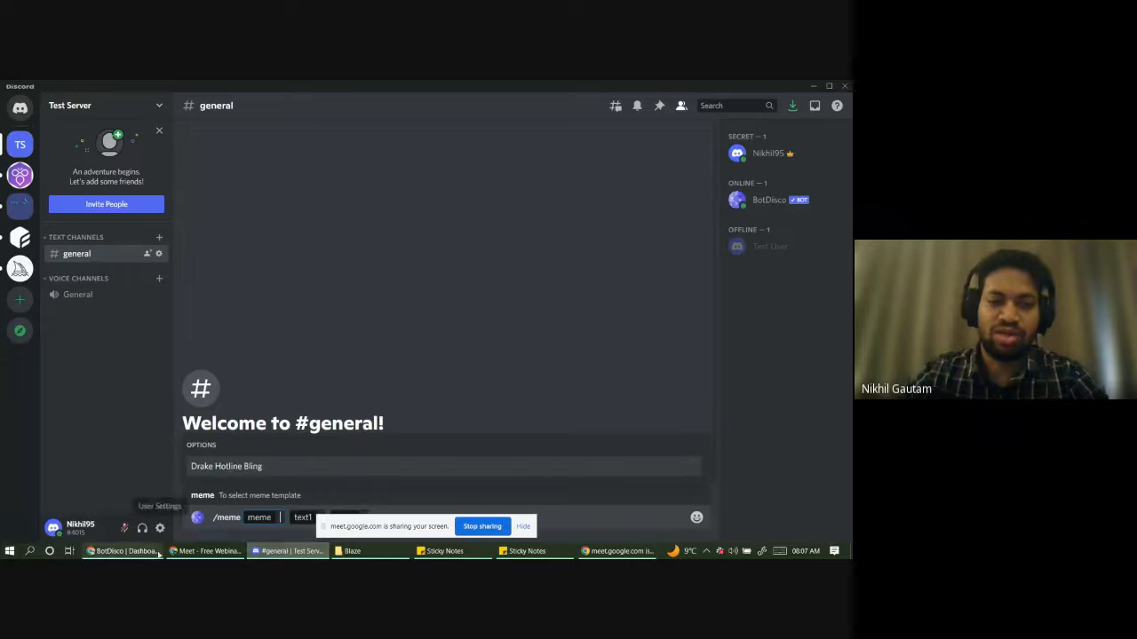
pyautogui.click(124, 551)
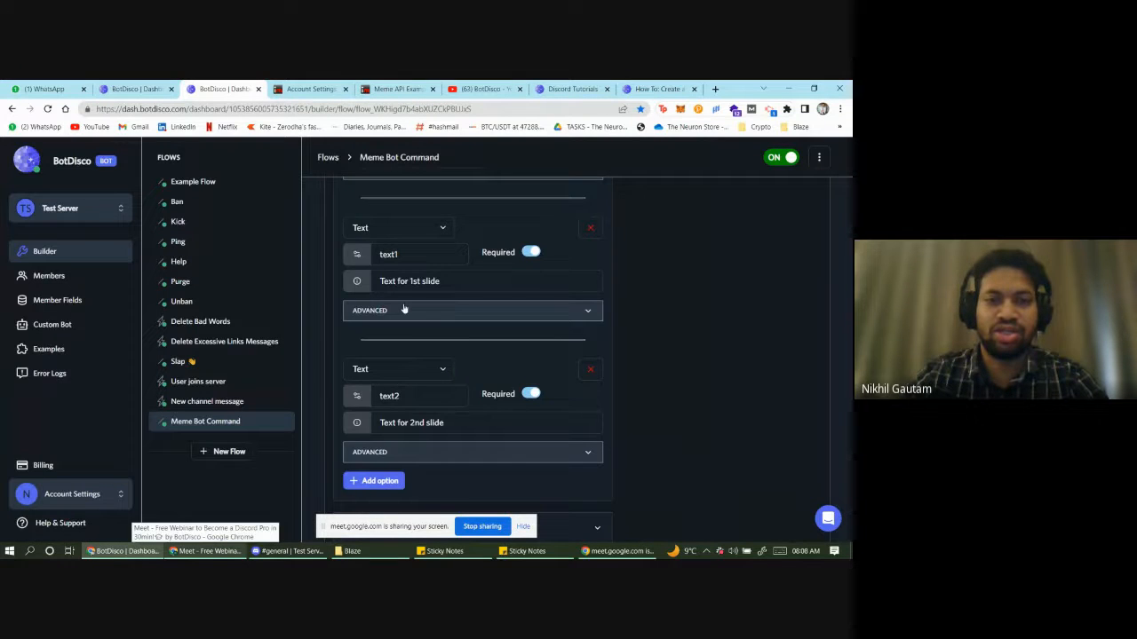
# - Verify Drake Hotline Bling uses imgflip ID 181913649 against the popular memes list, then return to Discord
pyautogui.scroll(4, 403, 310)
pyautogui.click(416, 354)
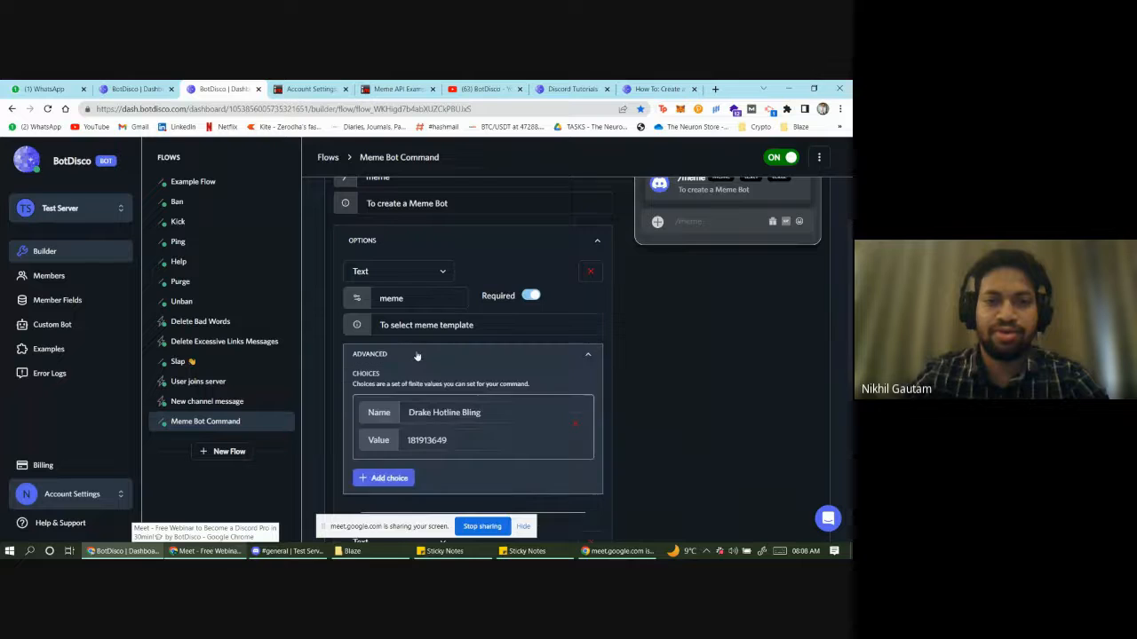
pyautogui.scroll(-1, 412, 293)
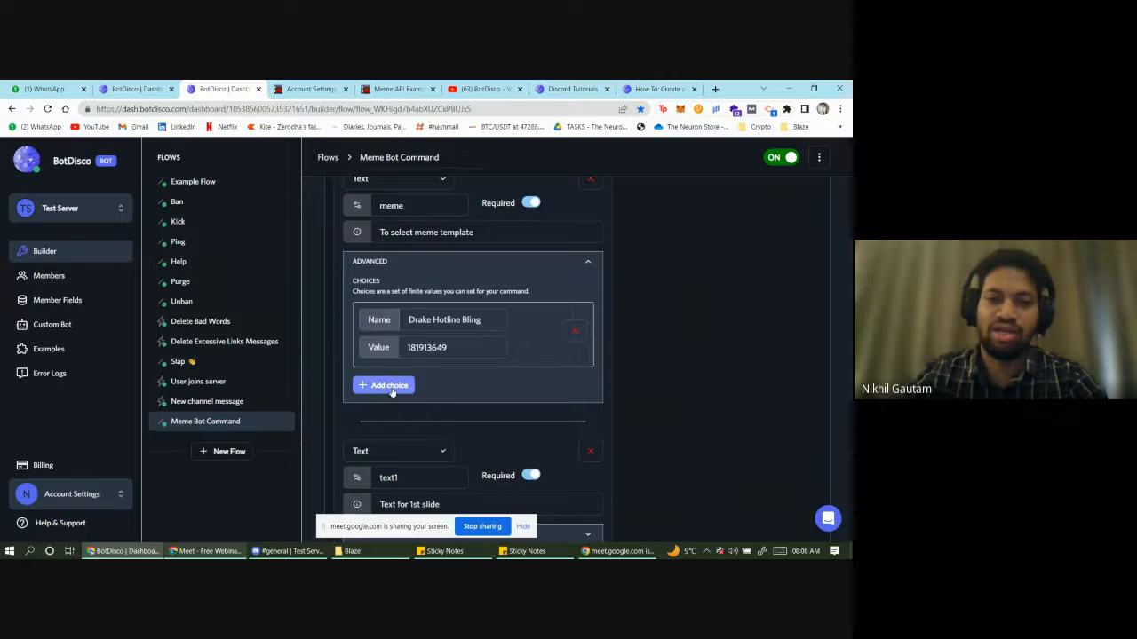
pyautogui.click(391, 89)
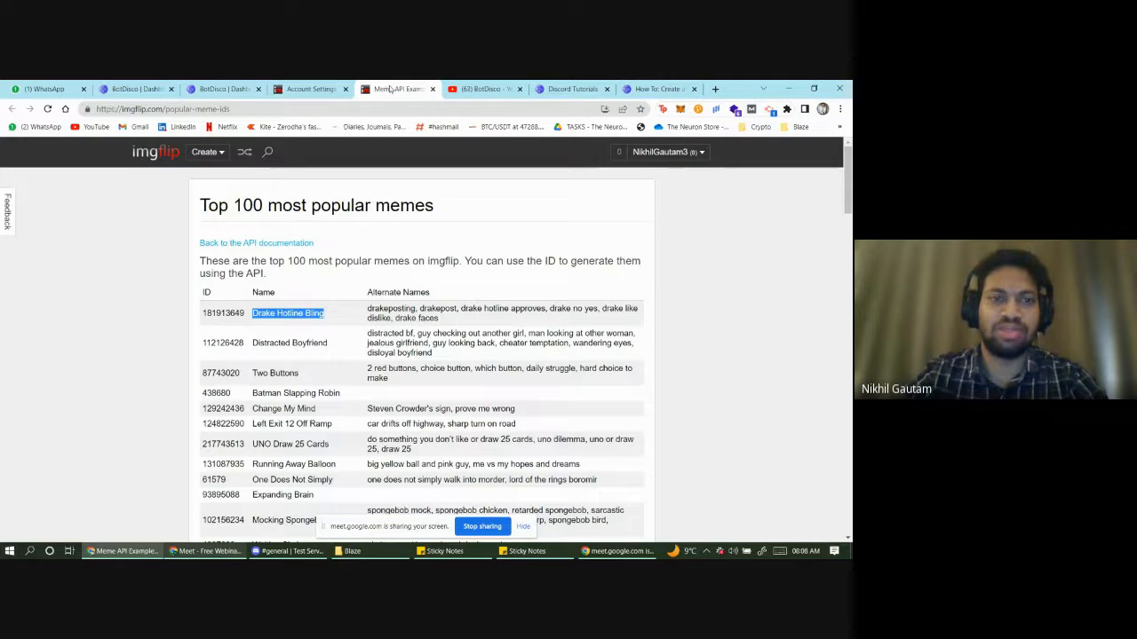
pyautogui.click(259, 226)
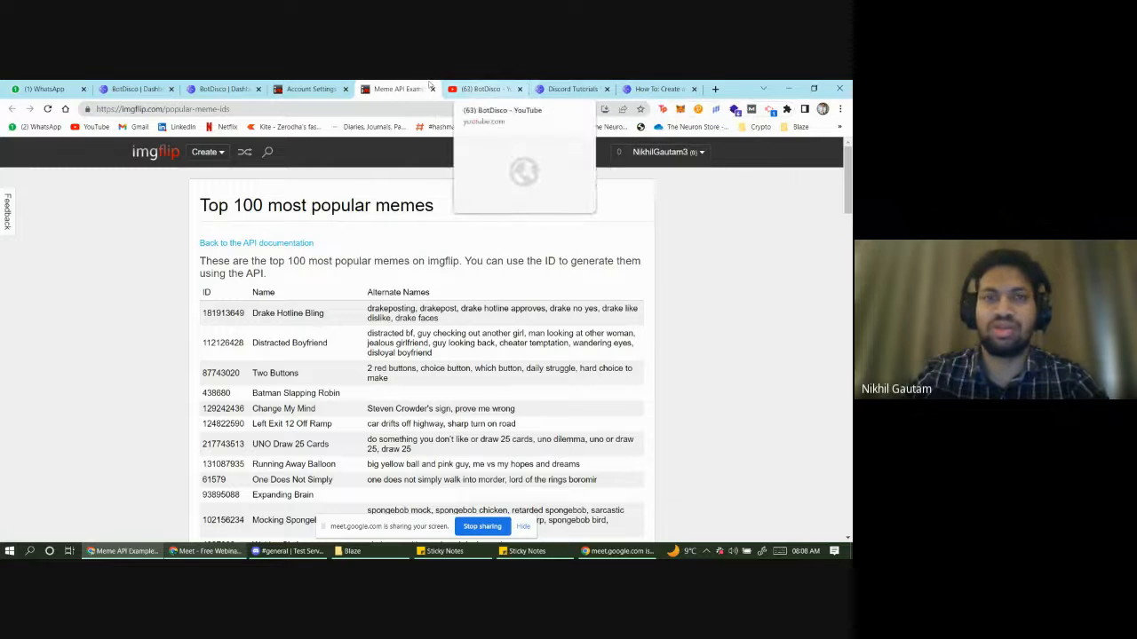
pyautogui.click(222, 89)
pyautogui.scroll(-2, 388, 386)
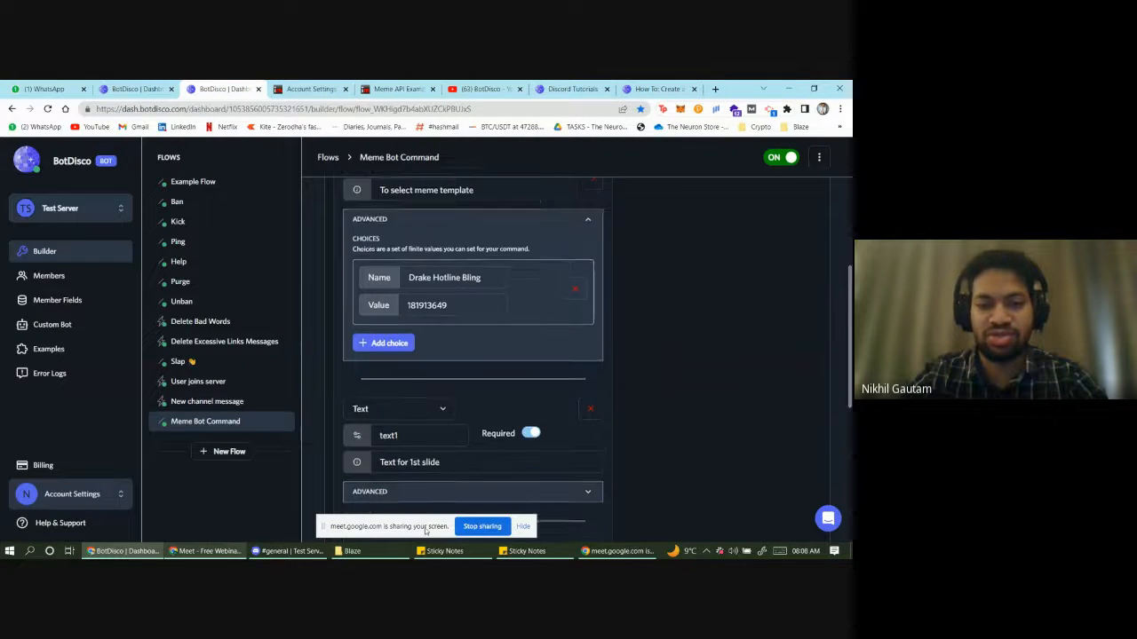
pyautogui.click(288, 550)
# - Choose Drake Hotline Bling, enter caption text 'oding', and send the /meme command
pyautogui.click(303, 518)
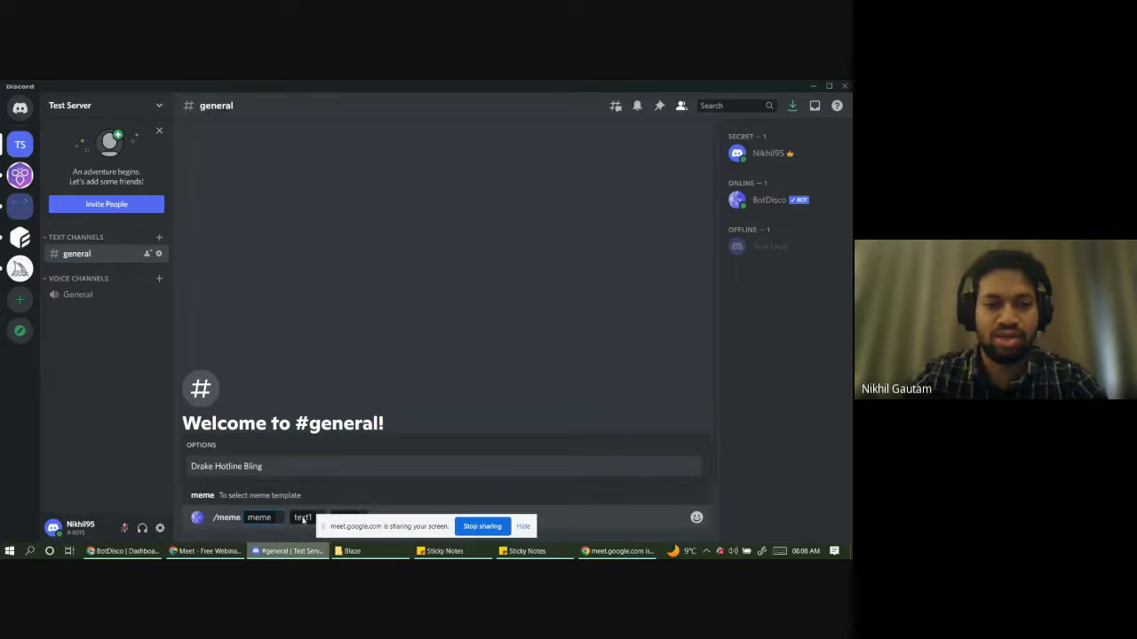
pyautogui.click(263, 468)
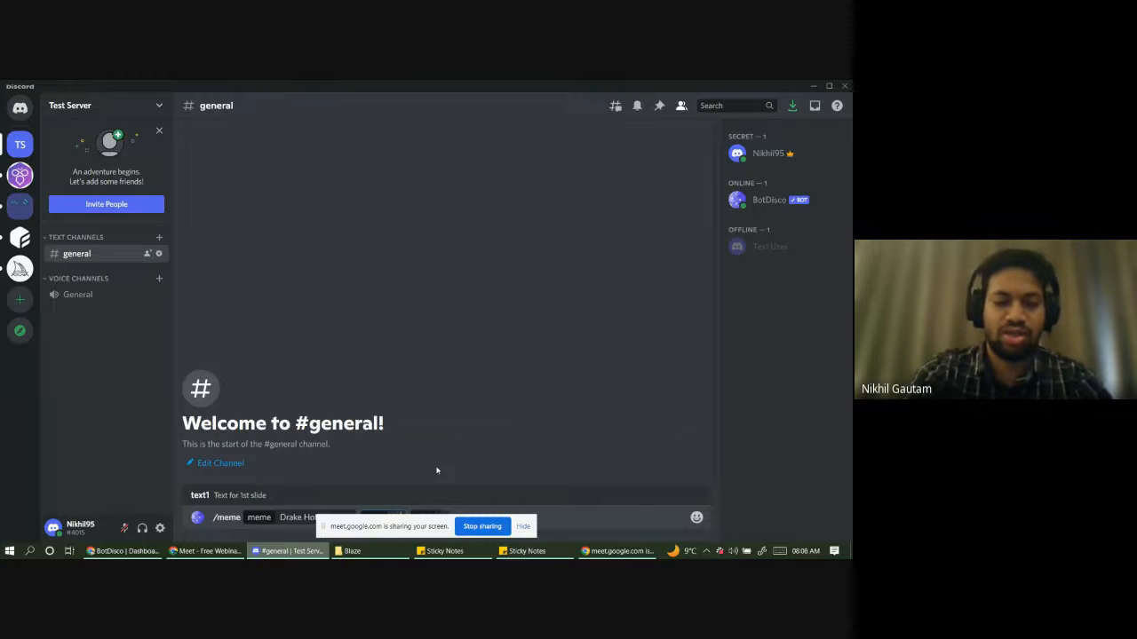
pyautogui.write('oding')
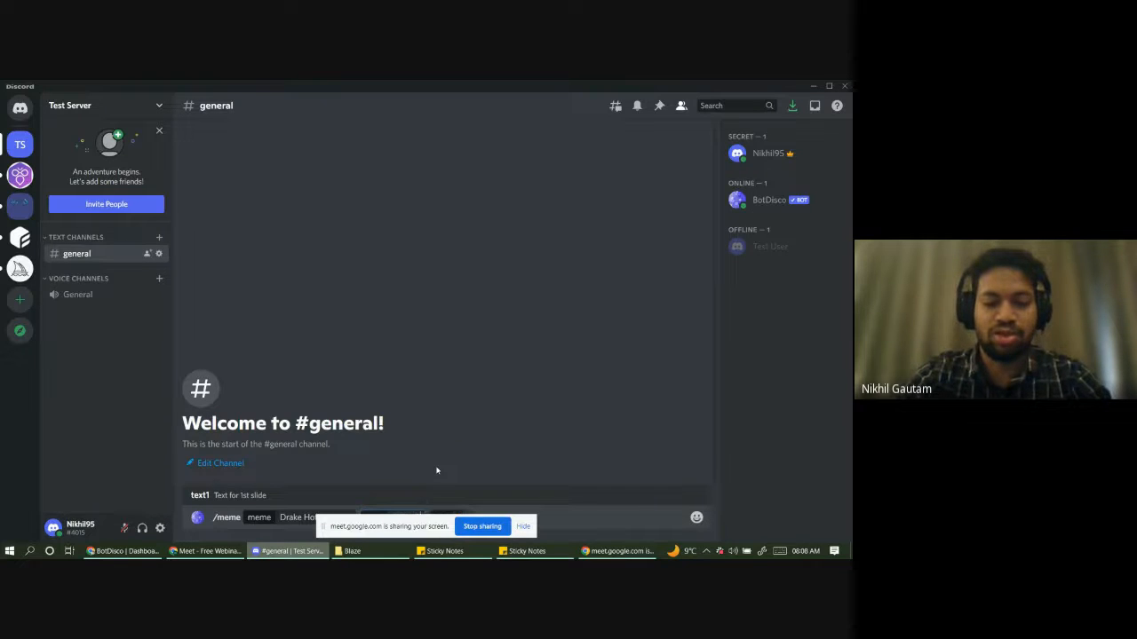
pyautogui.press('Tab')
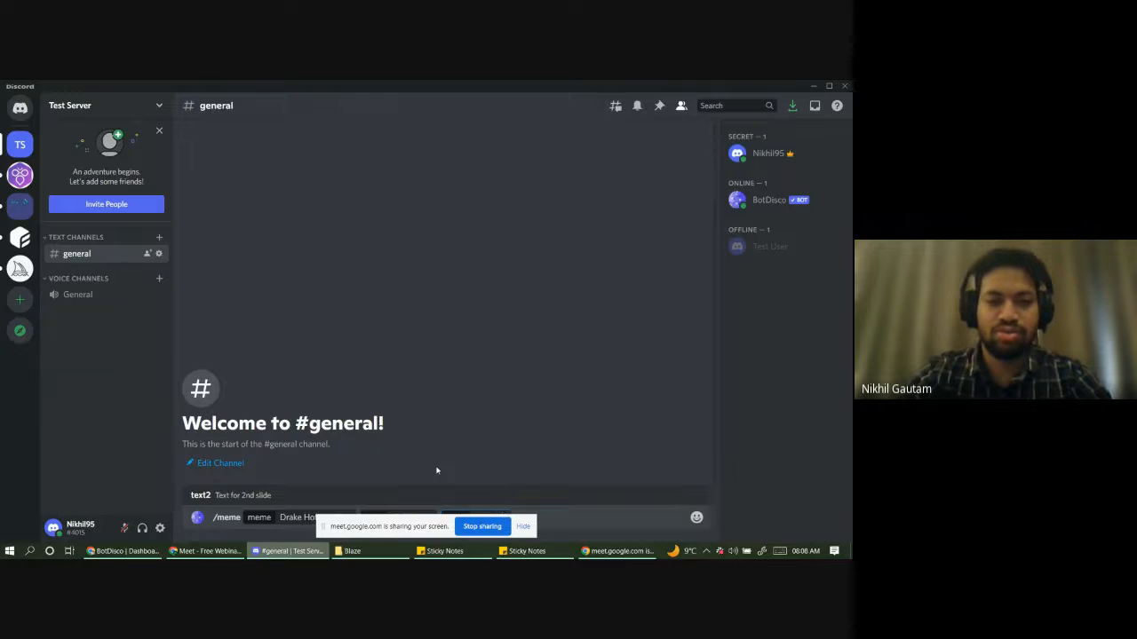
pyautogui.press('Return')
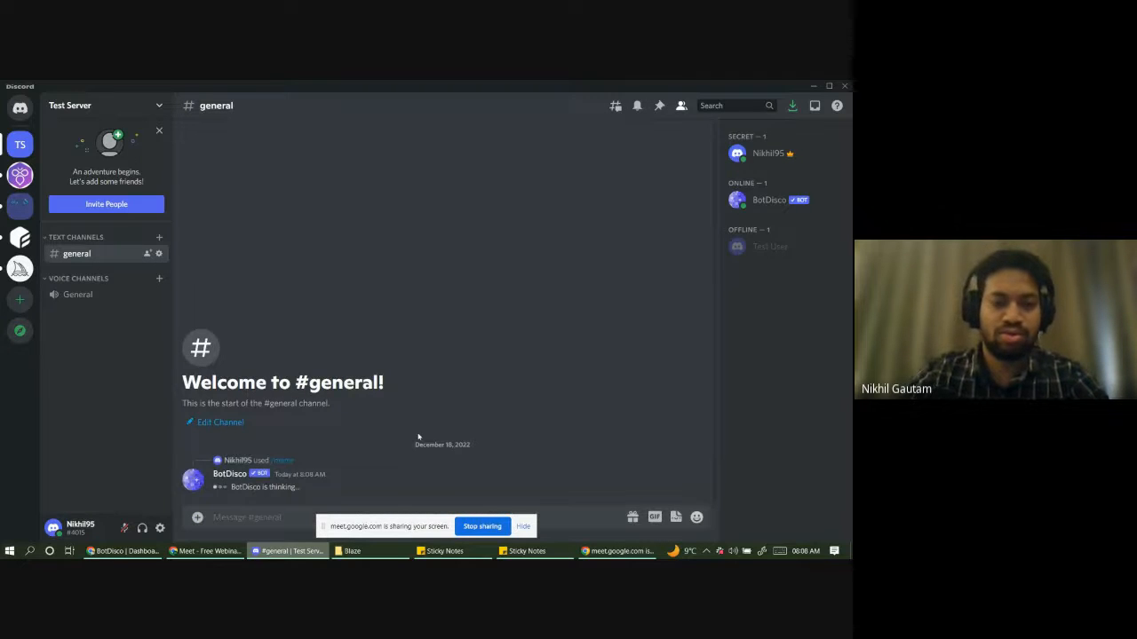
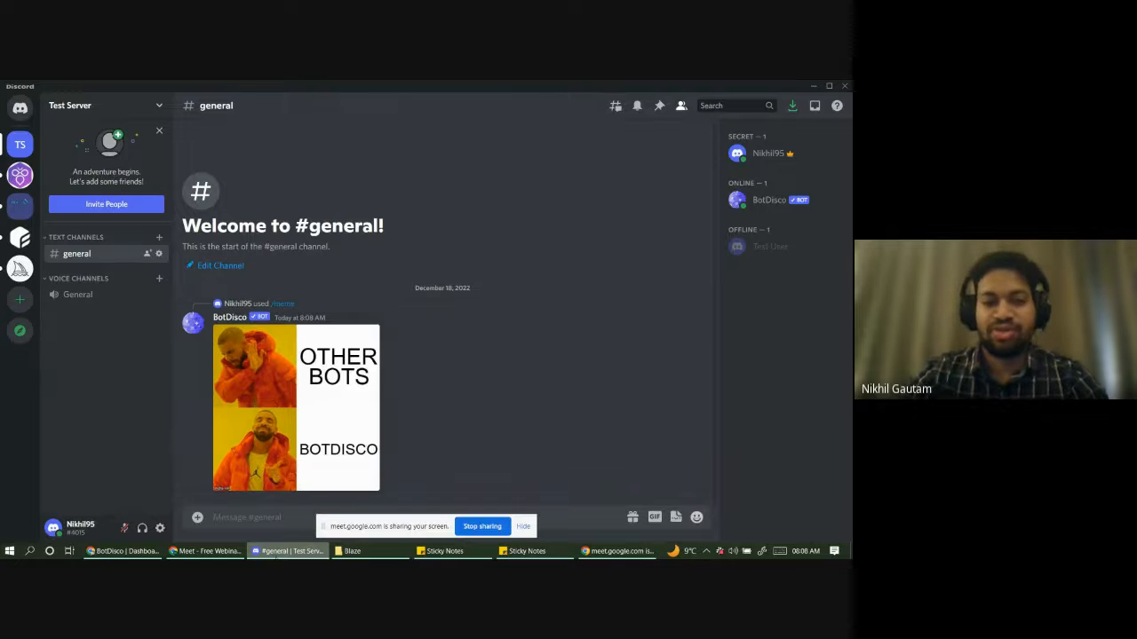
# - Switch from Discord to the BotDisco dashboard showing the /meme flow with its Drake Hotline Bling choice
pyautogui.click(133, 552)
pyautogui.scroll(5, 540, 371)
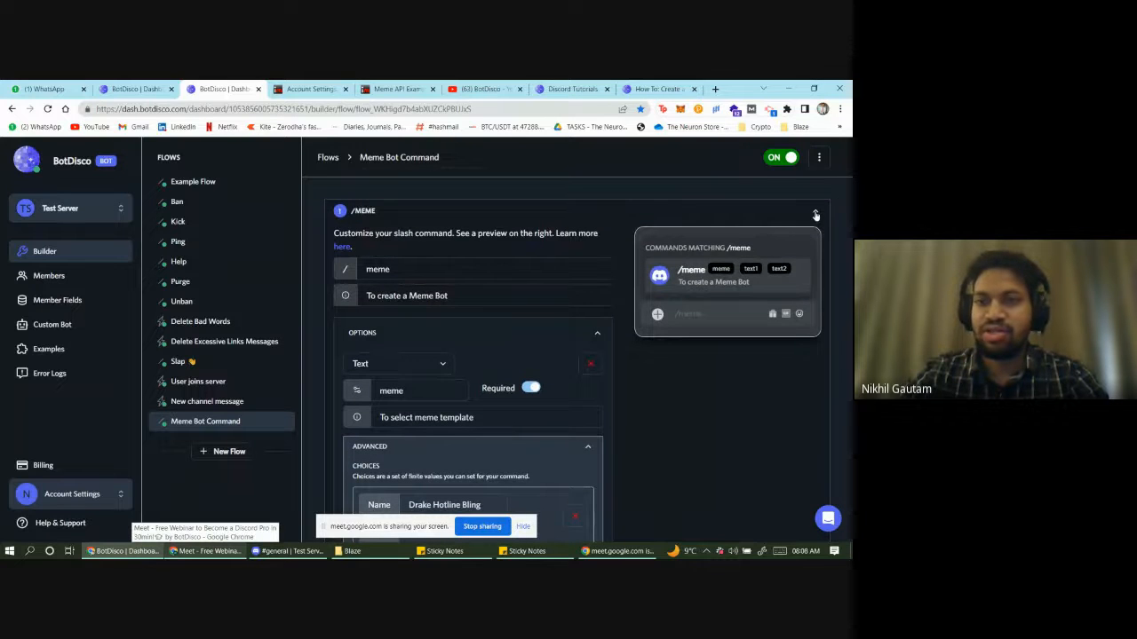
pyautogui.click(815, 215)
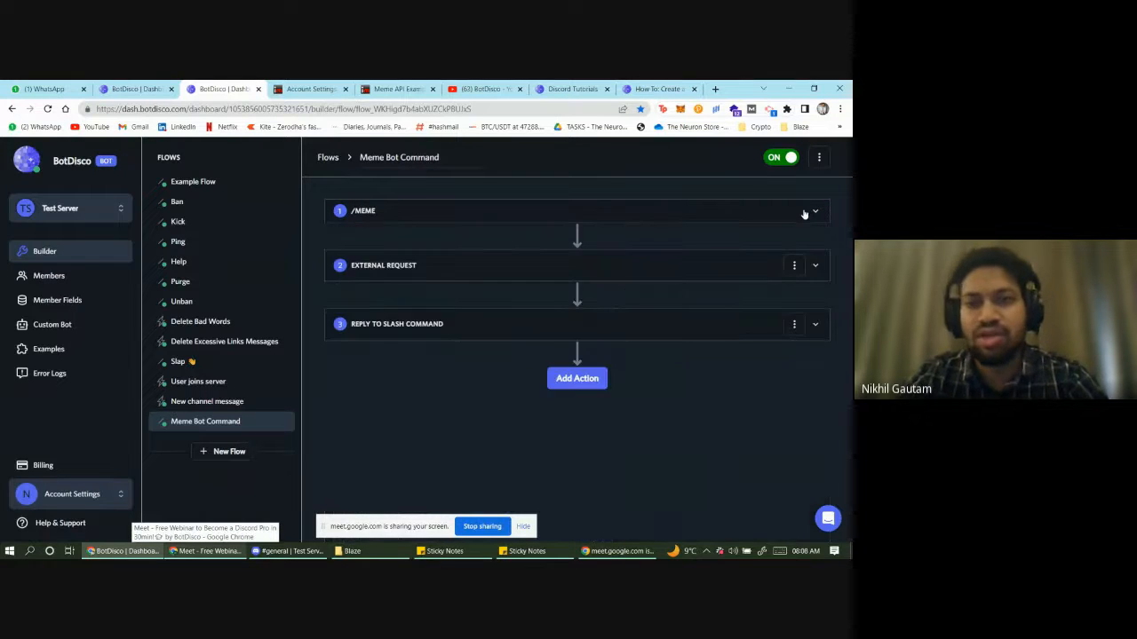
pyautogui.click(428, 272)
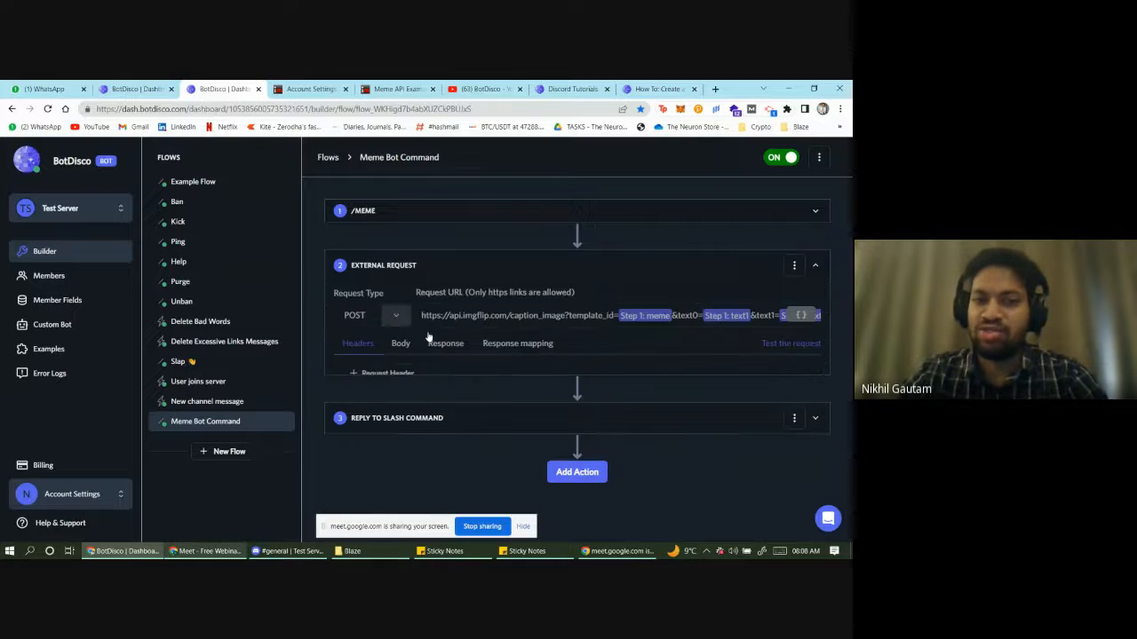
pyautogui.click(441, 450)
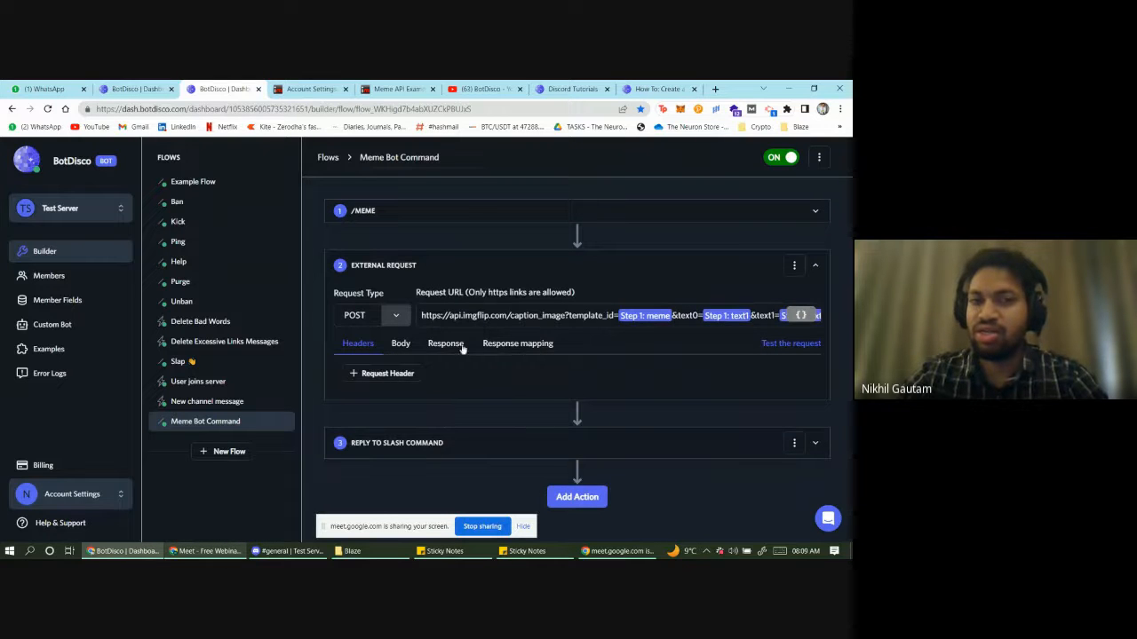
pyautogui.click(469, 217)
pyautogui.scroll(-5, 431, 305)
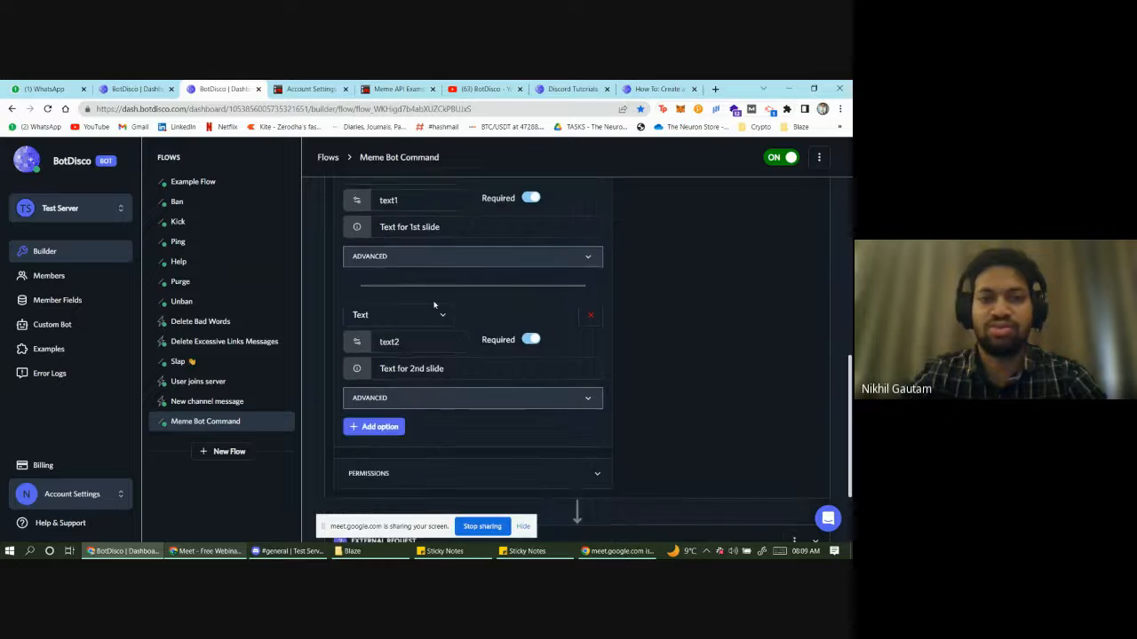
pyautogui.scroll(-3, 433, 305)
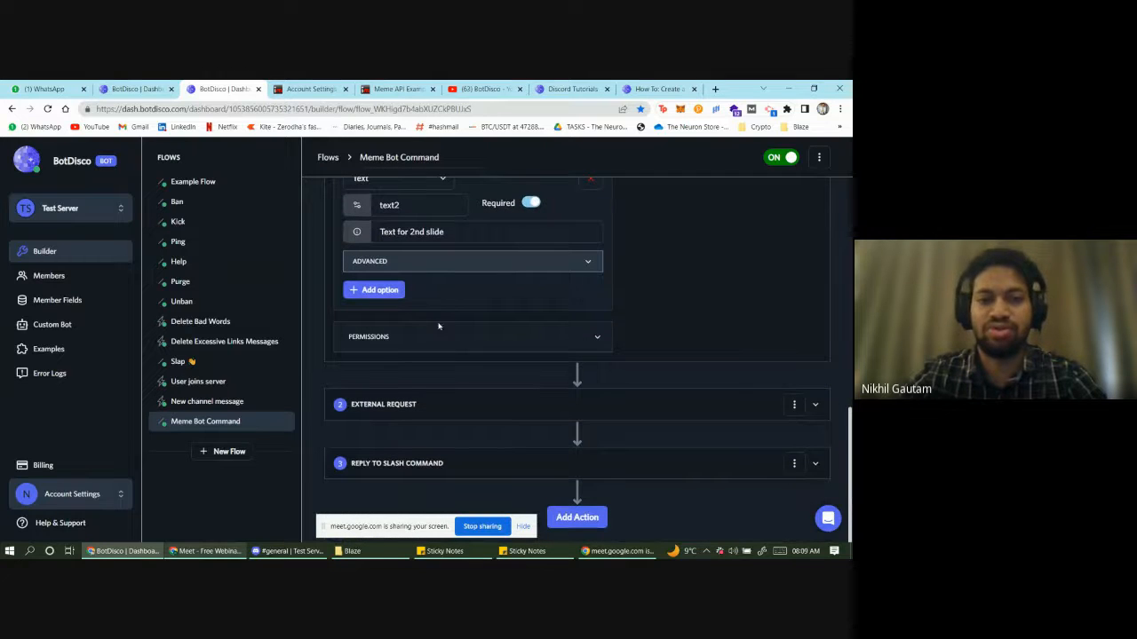
pyautogui.scroll(6, 445, 378)
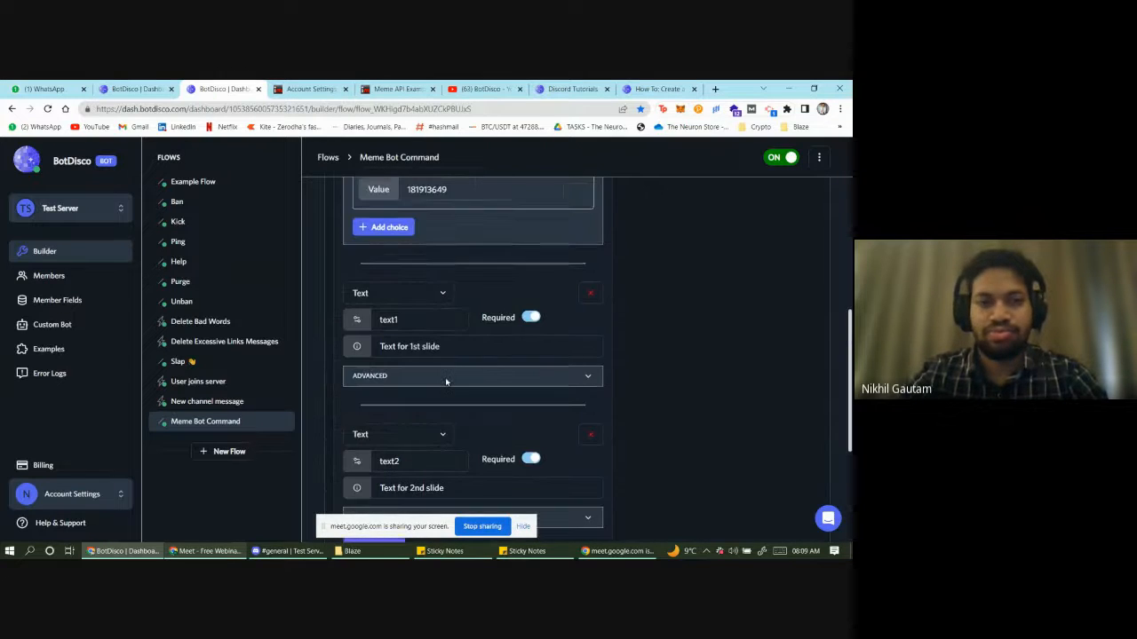
pyautogui.scroll(3, 446, 378)
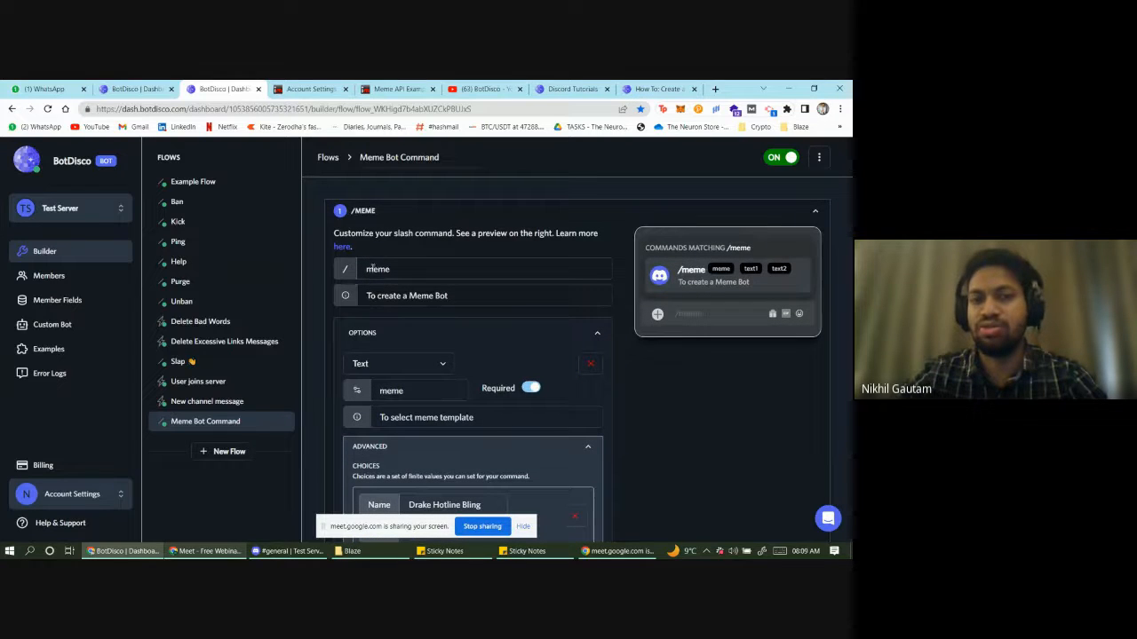
pyautogui.scroll(-3, 415, 268)
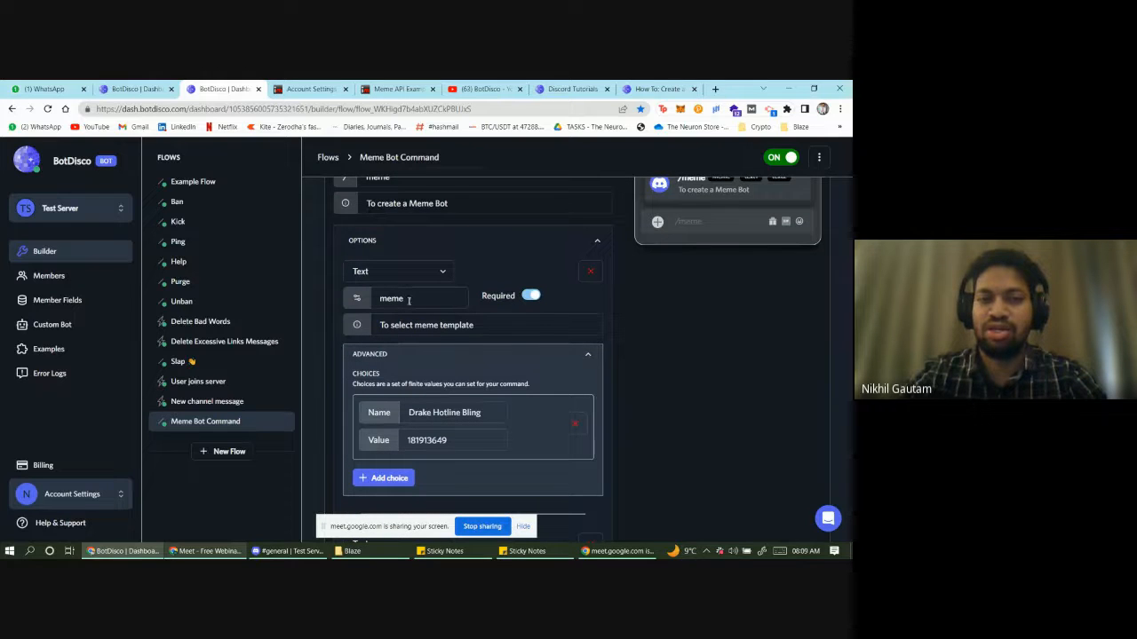
pyautogui.scroll(3, 360, 266)
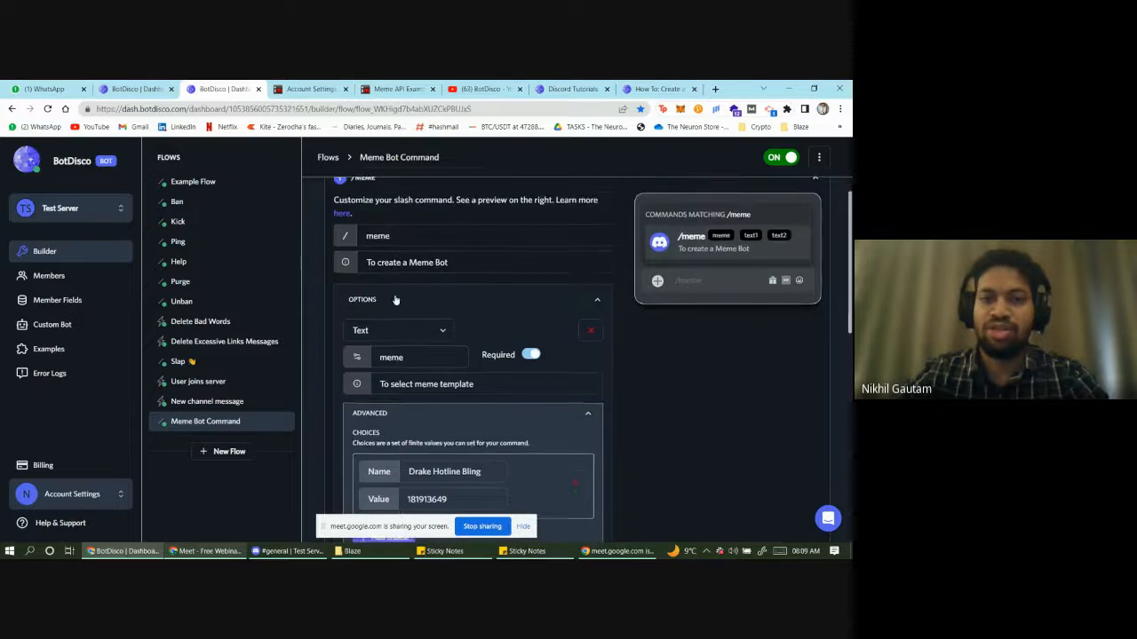
pyautogui.scroll(-3, 376, 249)
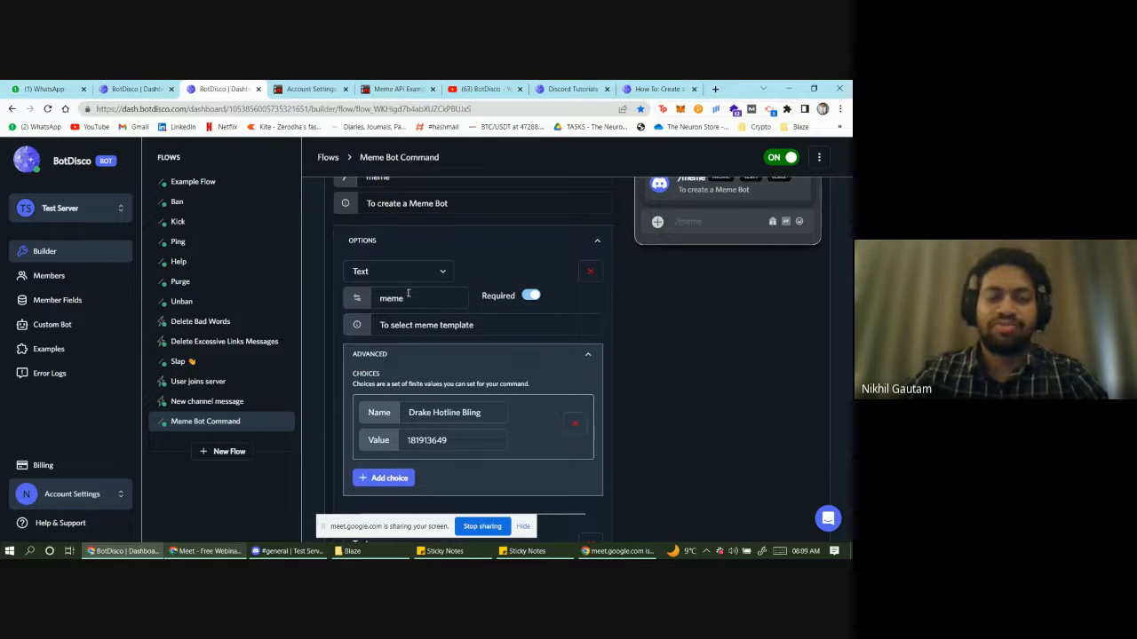
pyautogui.scroll(-1, 404, 333)
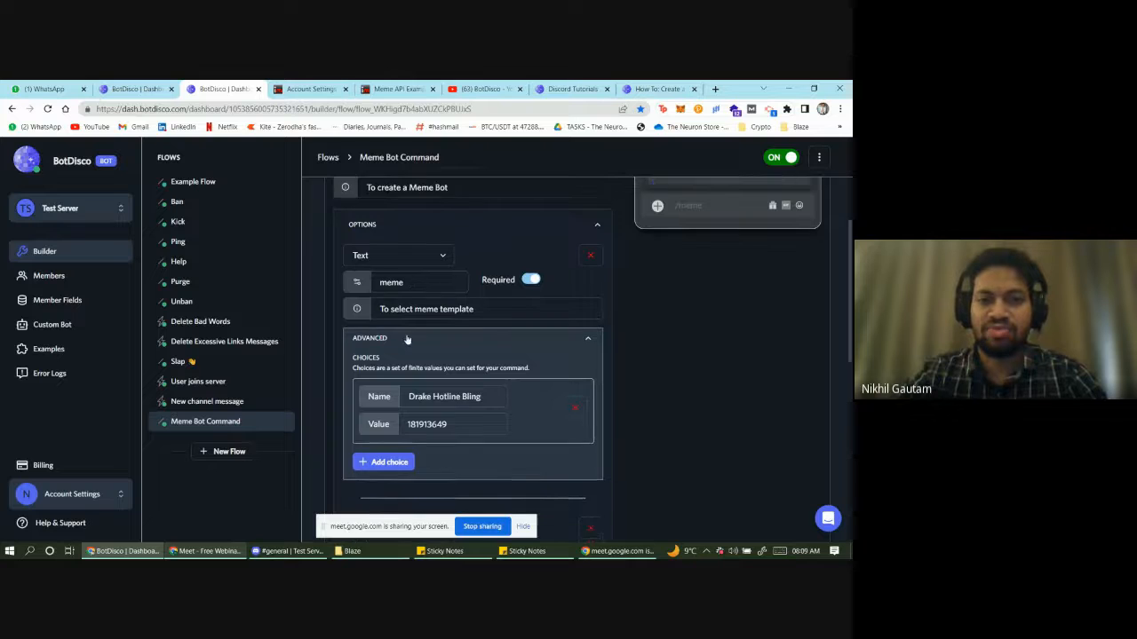
pyautogui.scroll(1, 400, 338)
pyautogui.scroll(-1, 404, 320)
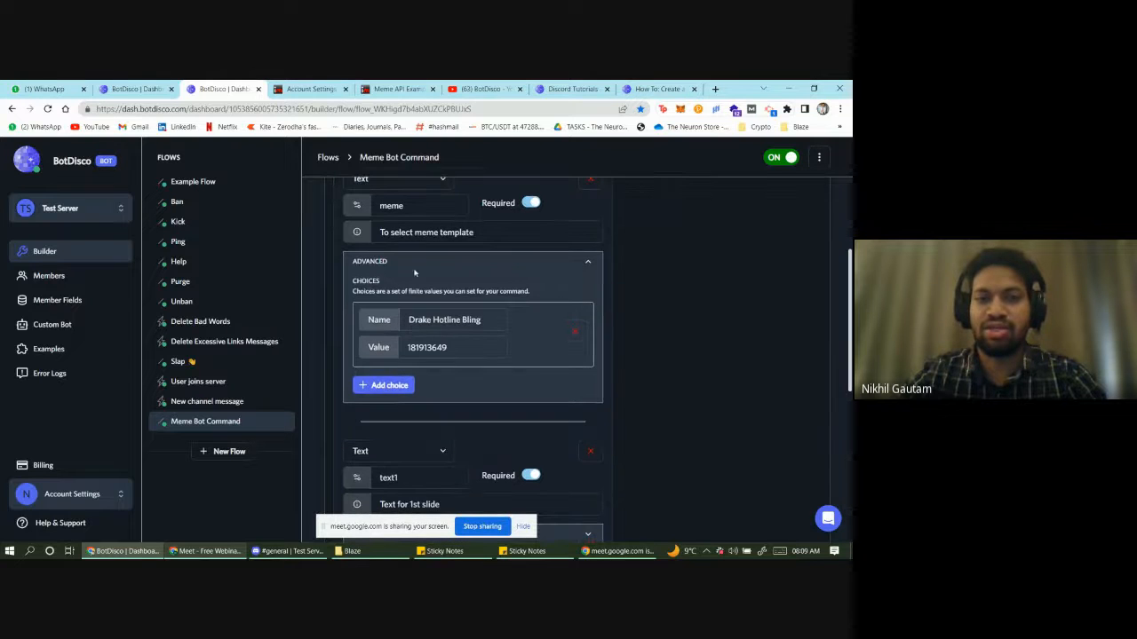
pyautogui.scroll(2, 426, 238)
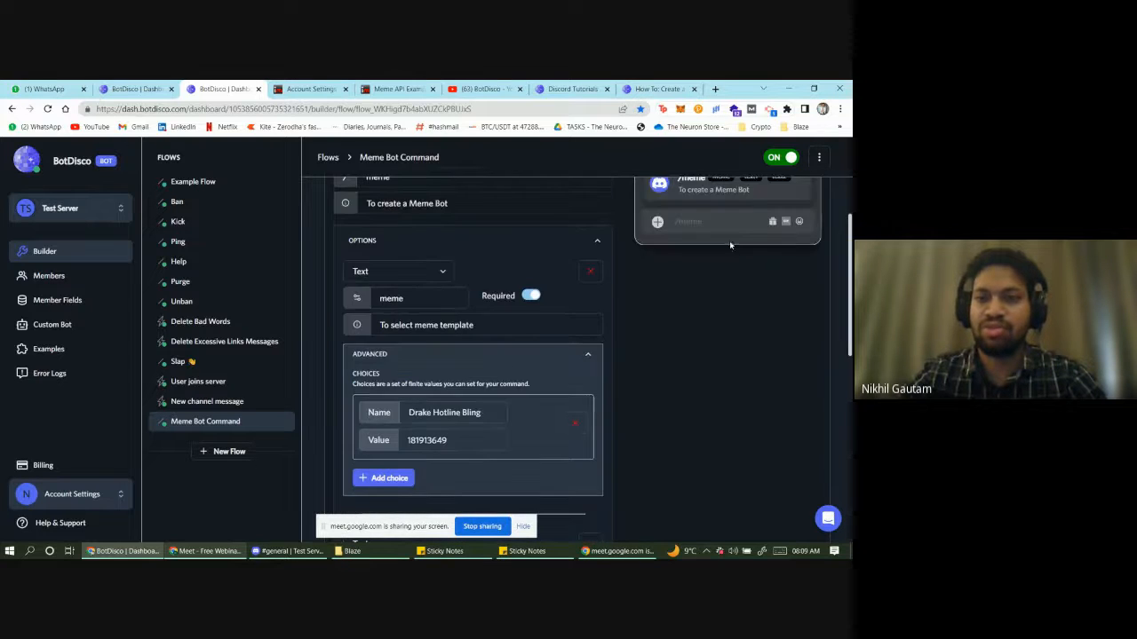
pyautogui.scroll(-1, 423, 412)
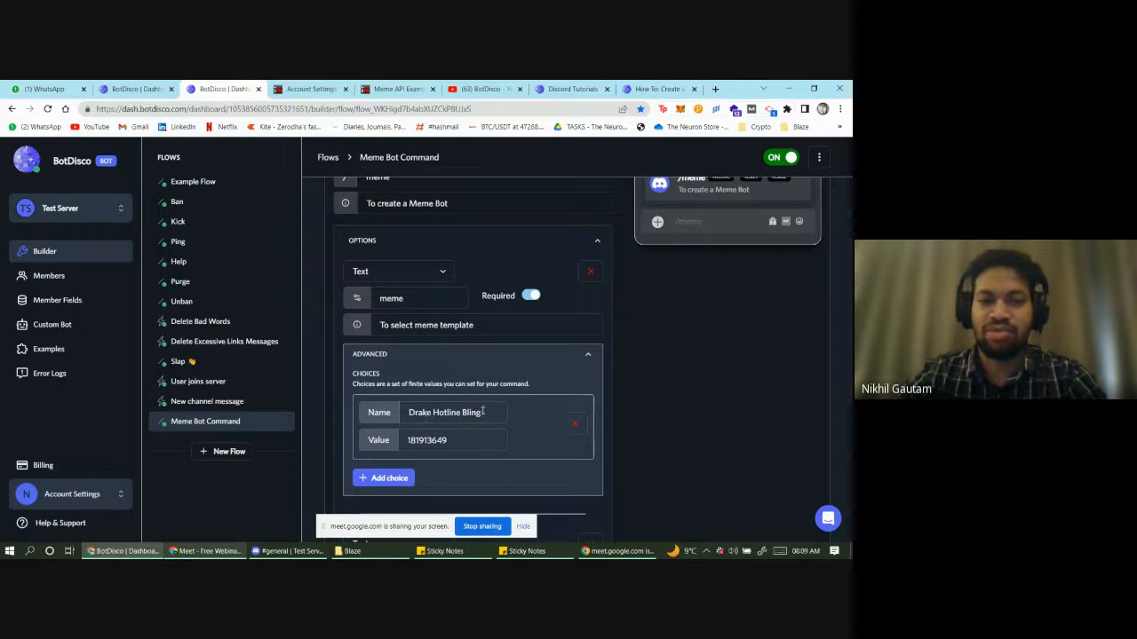
pyautogui.scroll(-1, 426, 457)
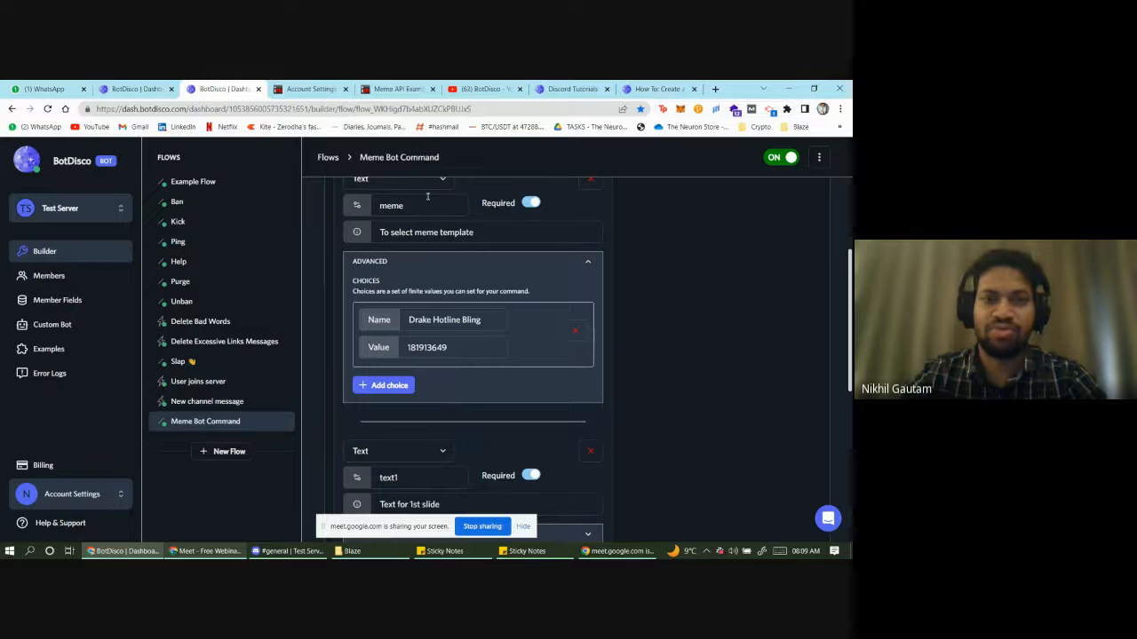
pyautogui.click(397, 89)
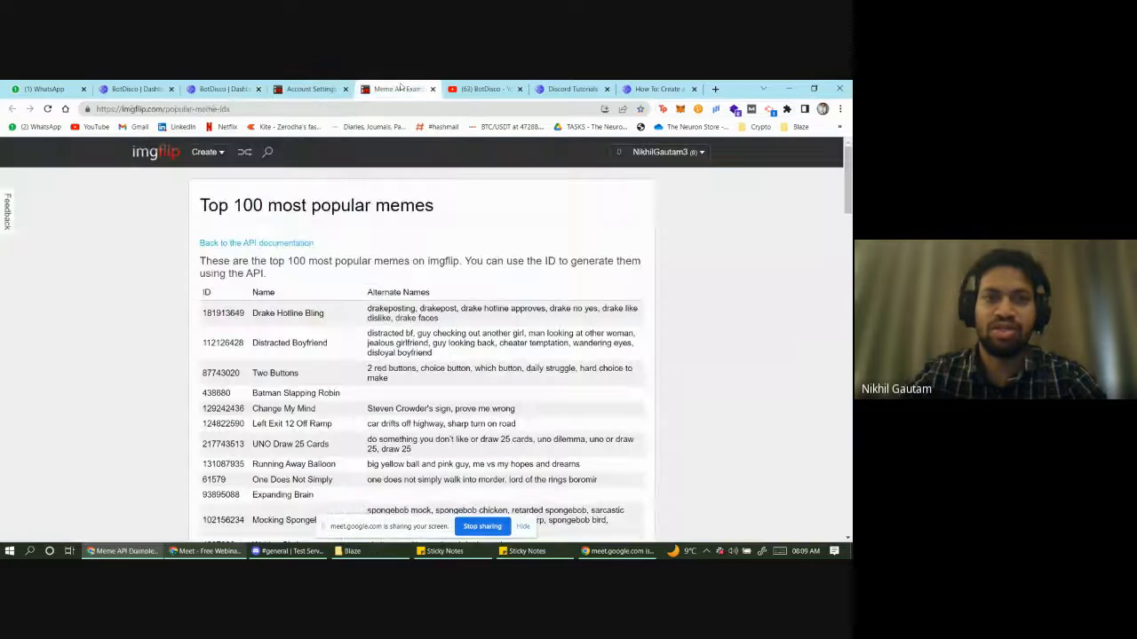
pyautogui.click(229, 89)
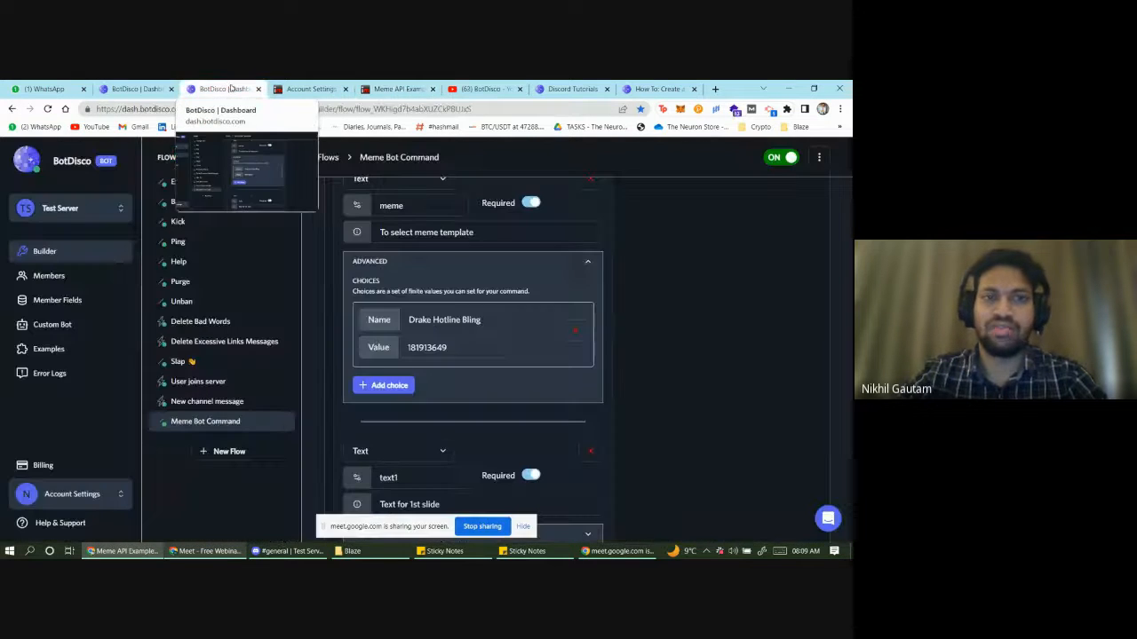
pyautogui.scroll(-2, 449, 352)
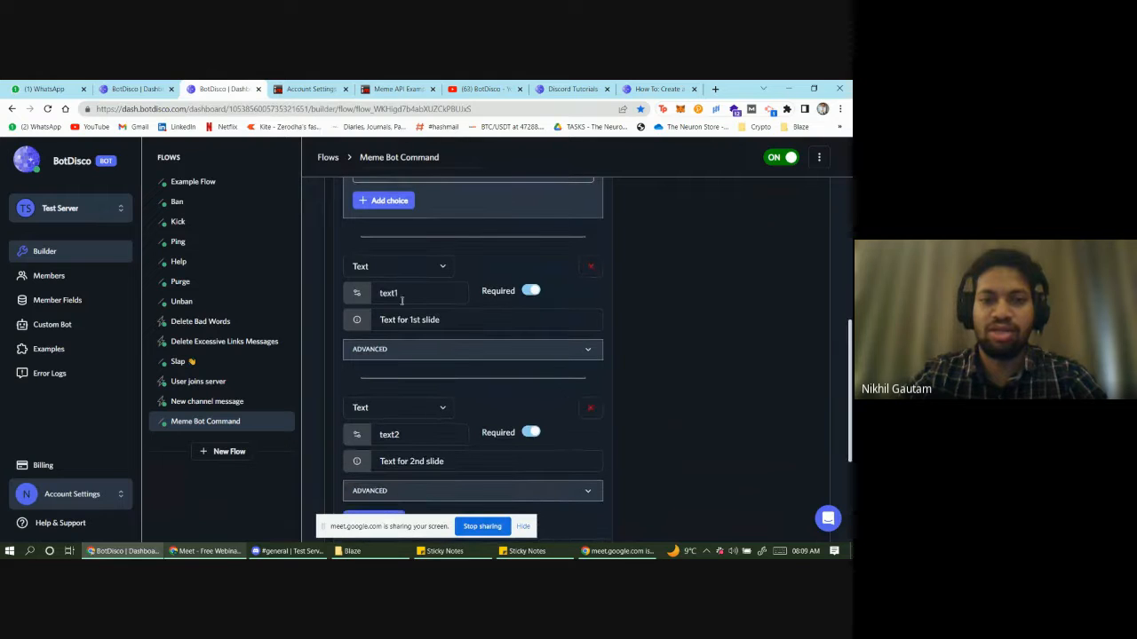
# - Compare the text1 option with the meme reply in Discord, then return to BotDisco
pyautogui.scroll(-2, 406, 295)
pyautogui.scroll(2, 410, 296)
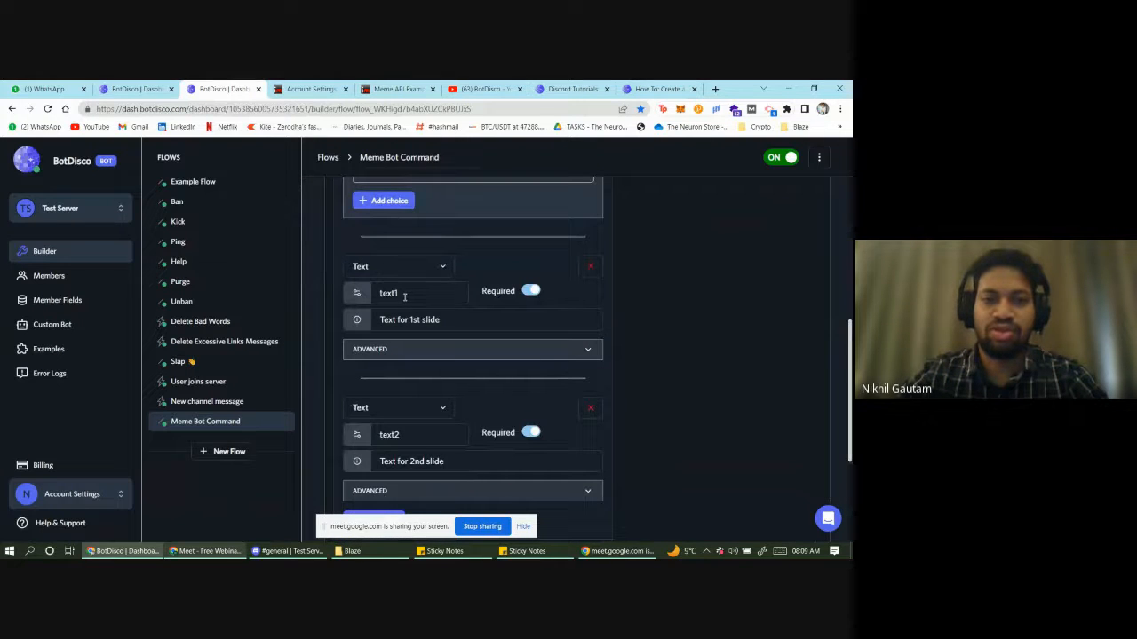
pyautogui.click(407, 297)
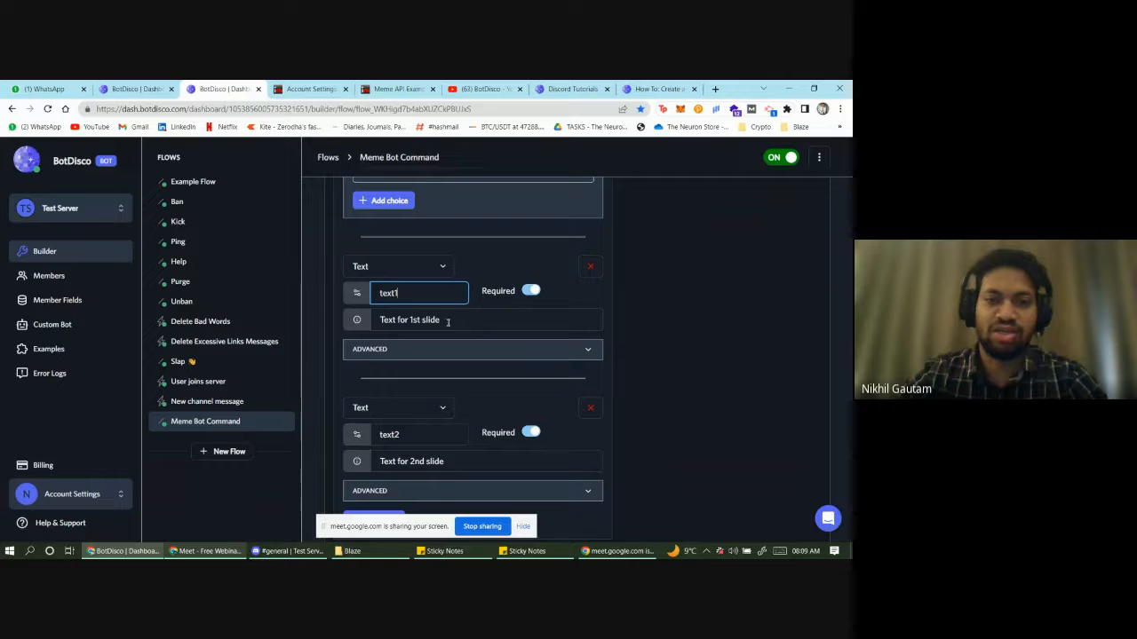
pyautogui.click(307, 553)
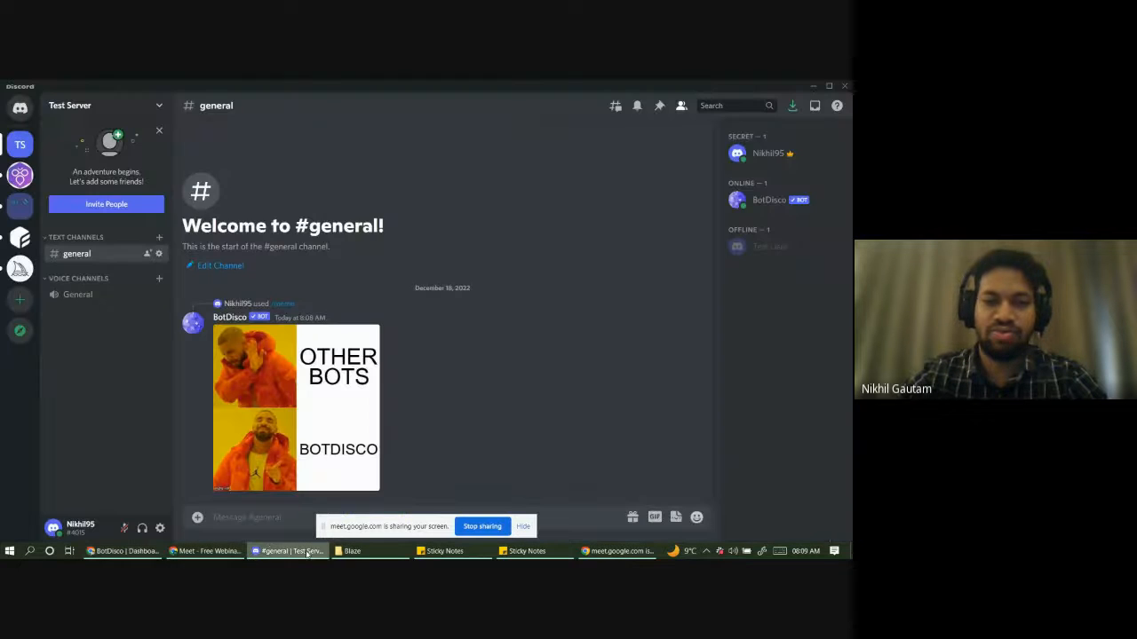
pyautogui.hotkey('alt', 'Tab')
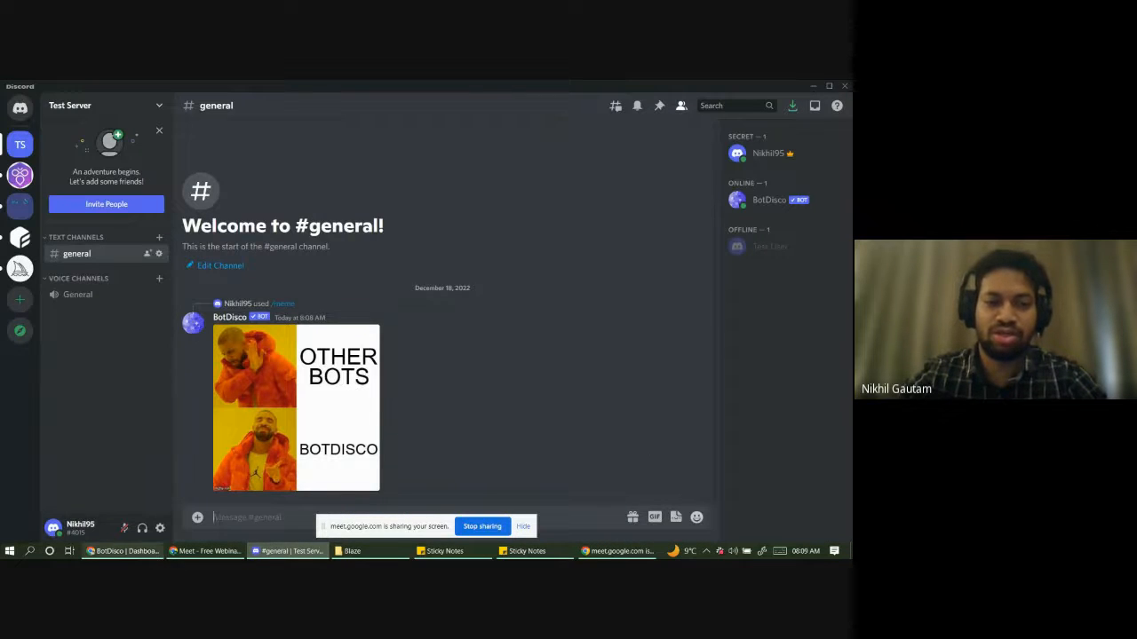
# - Expand the External Request step showing the POST to api.imgflip.com/caption_image
pyautogui.scroll(-1, 391, 404)
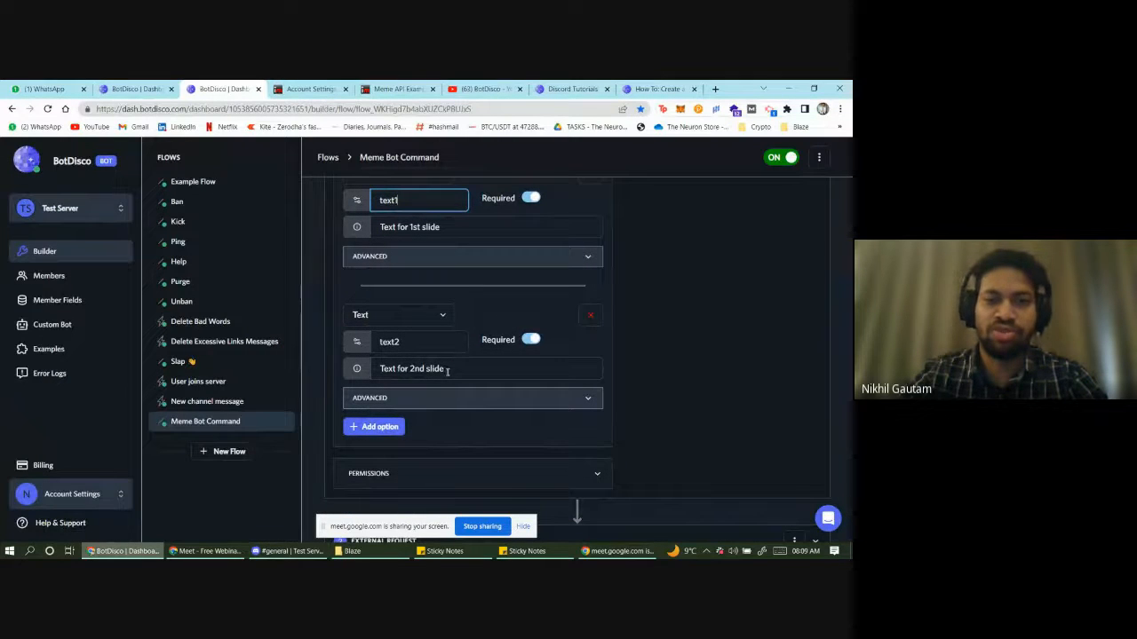
pyautogui.click(285, 550)
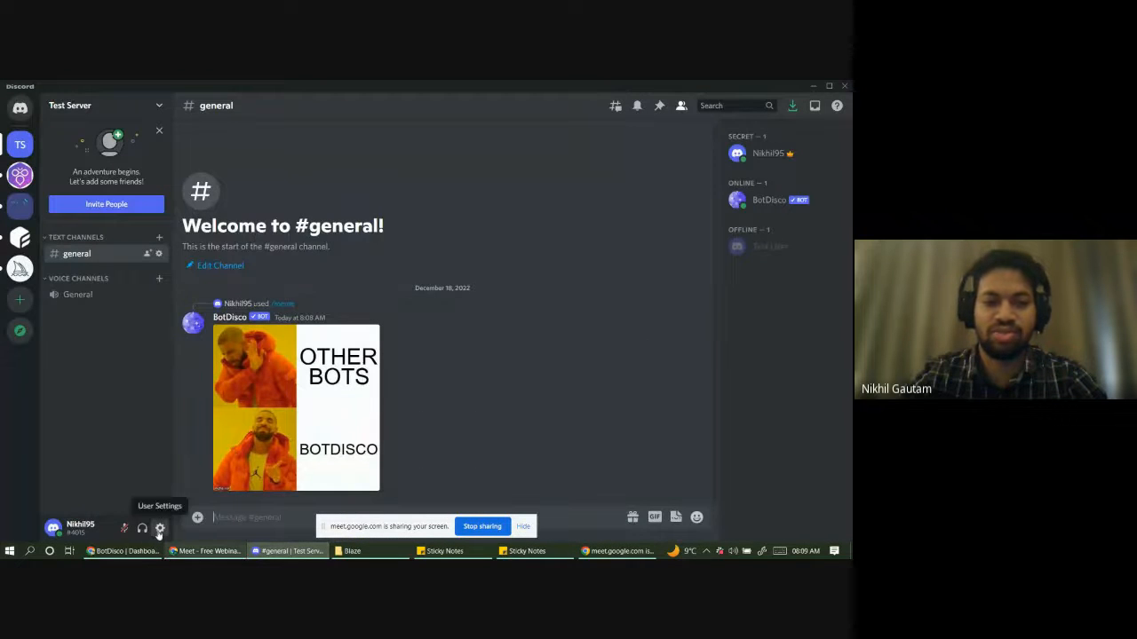
pyautogui.click(124, 551)
pyautogui.scroll(-2, 458, 423)
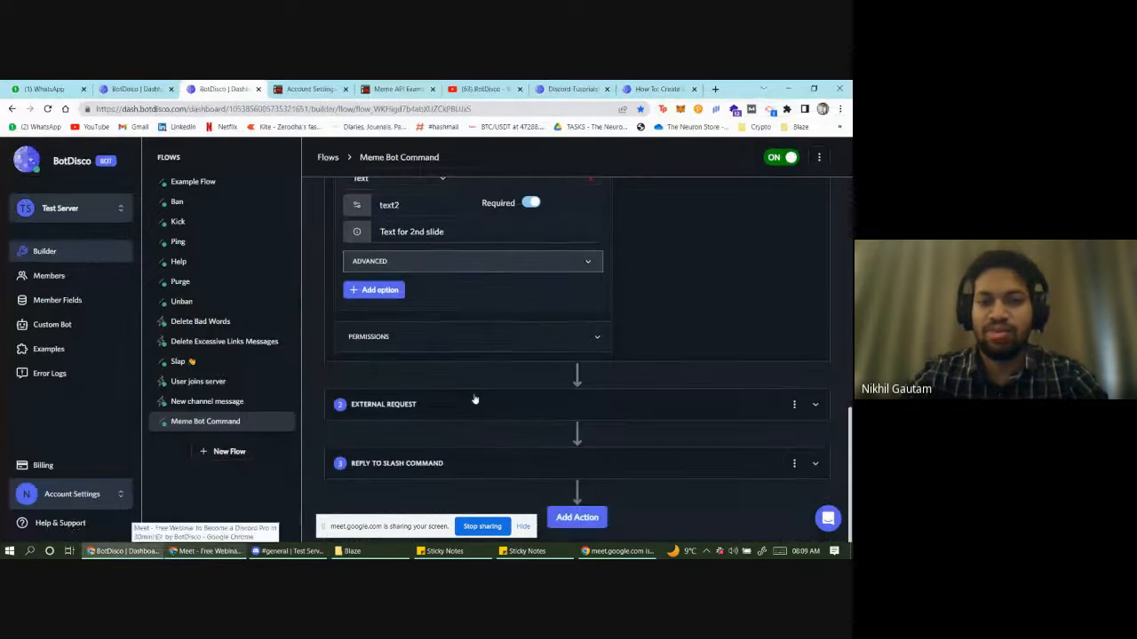
pyautogui.click(474, 400)
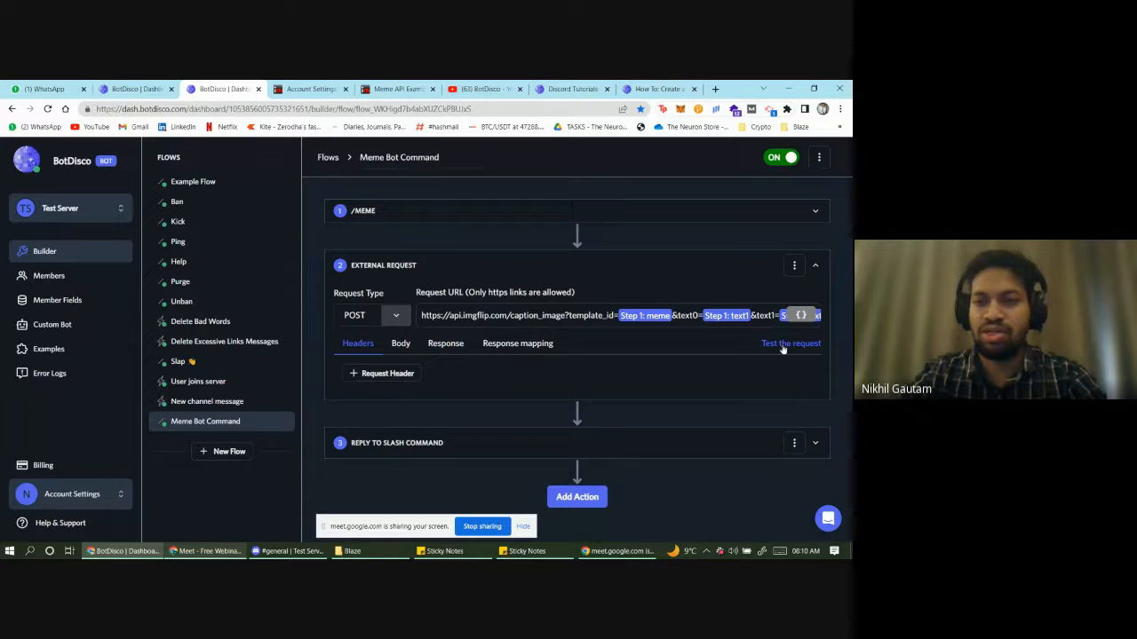
# - Review the meme url response mapping and reply message, then show the imgflip links sticky note
pyautogui.click(508, 348)
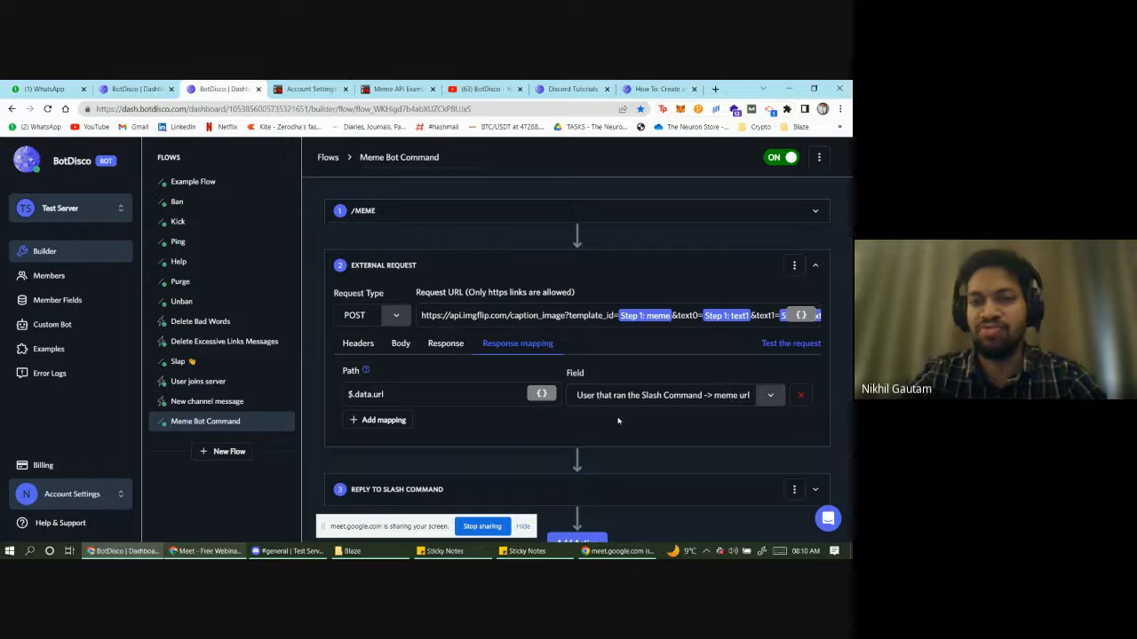
pyautogui.scroll(-1, 462, 433)
pyautogui.click(409, 462)
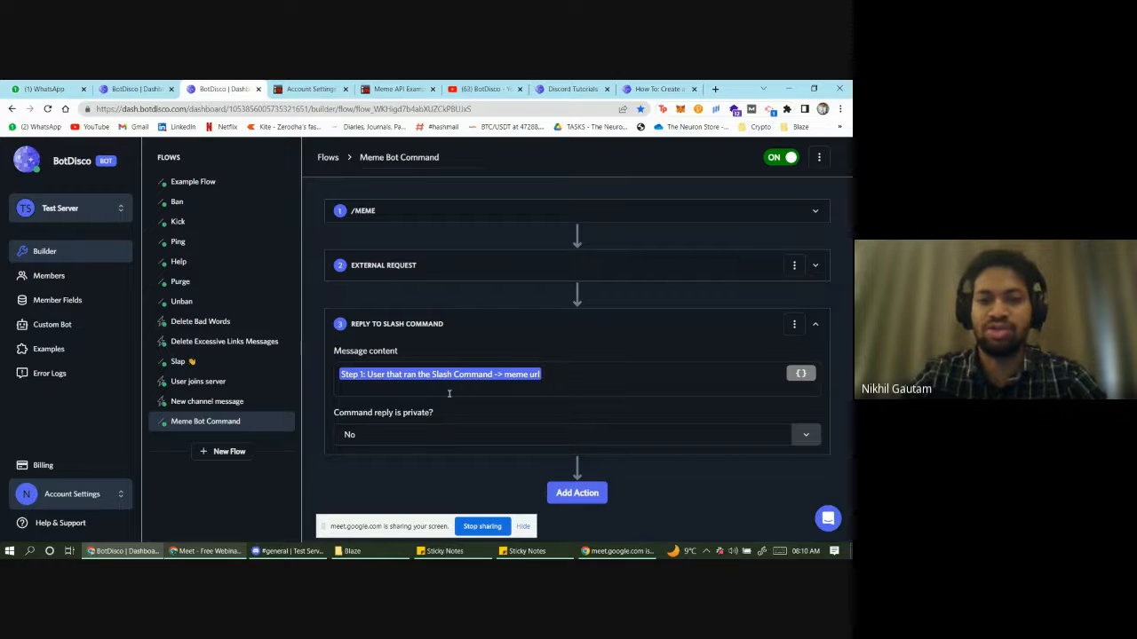
pyautogui.click(585, 379)
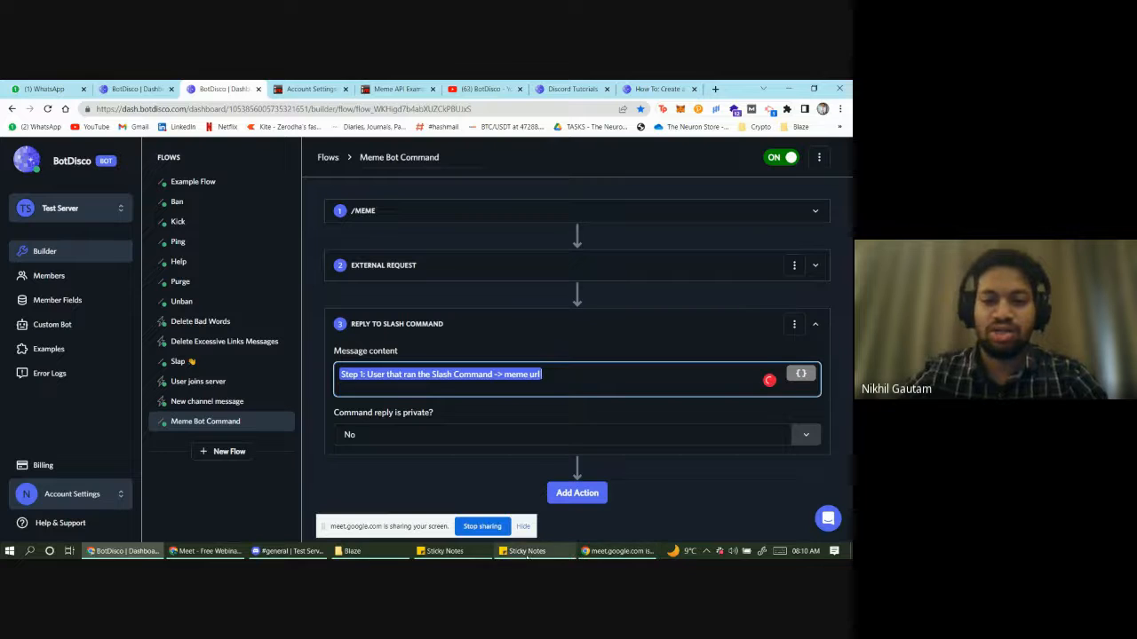
pyautogui.click(444, 551)
pyautogui.click(594, 340)
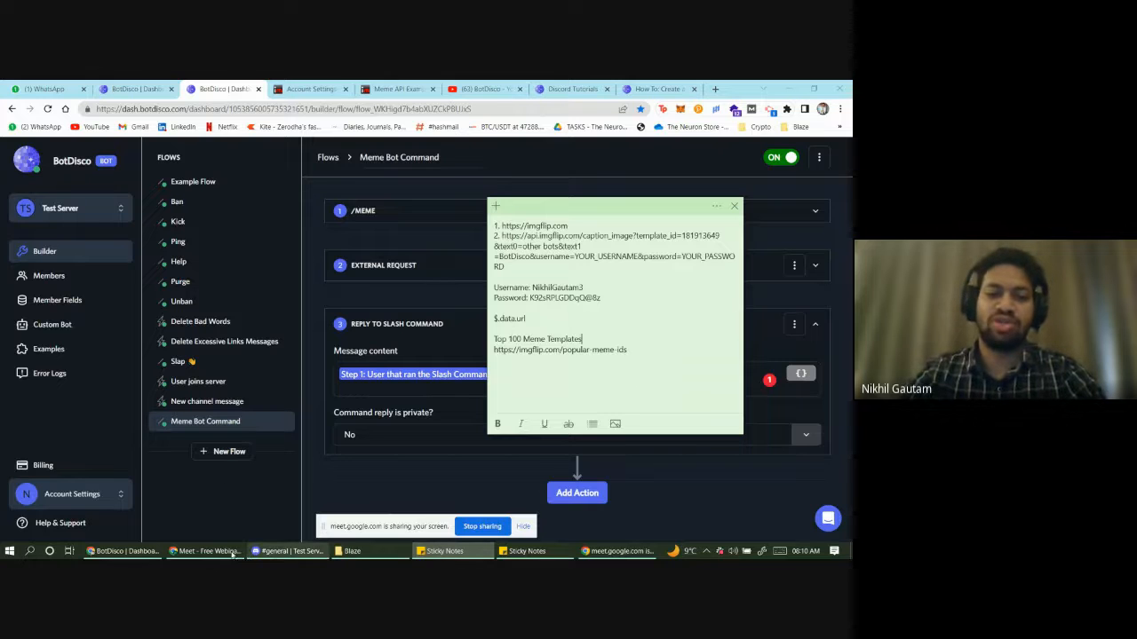
# - Check the Discord meme reply, then open imgflip's Top 100 meme template IDs page
pyautogui.click(283, 552)
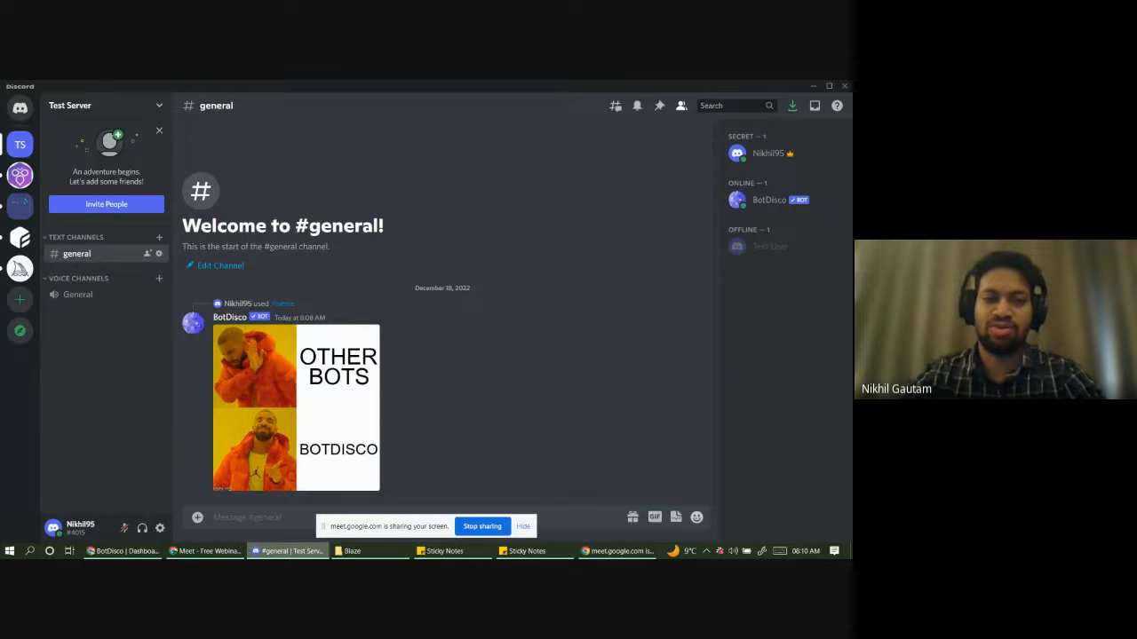
pyautogui.click(124, 551)
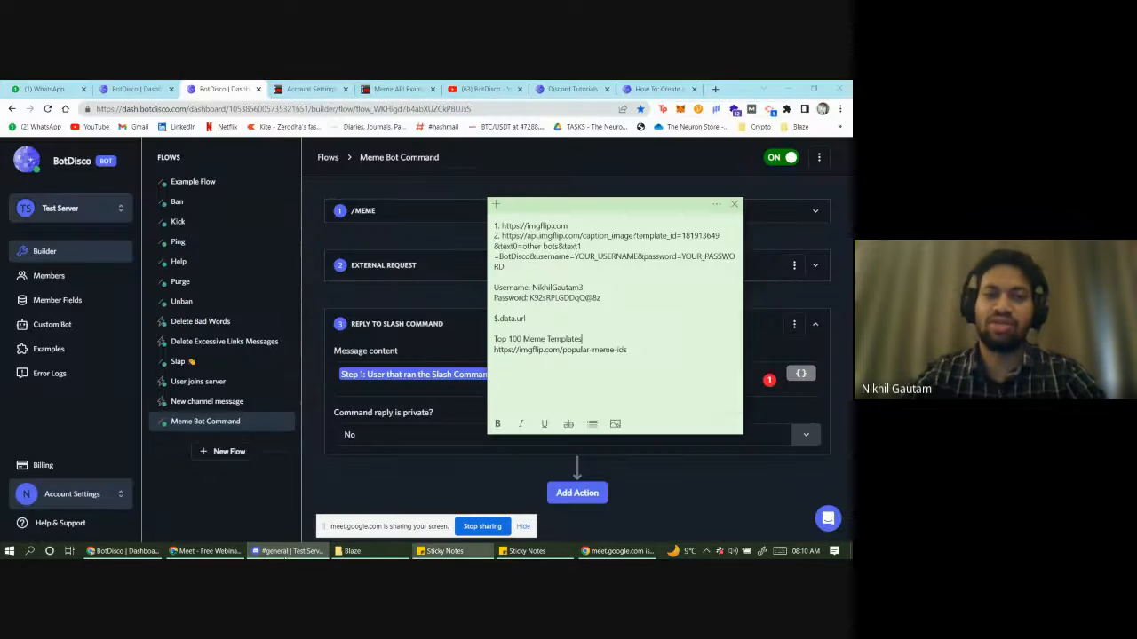
pyautogui.click(398, 88)
# - Browse imgflip's popular meme IDs down to Gru's Plan, then return to the Meme Bot Command flow
pyautogui.scroll(-3, 302, 346)
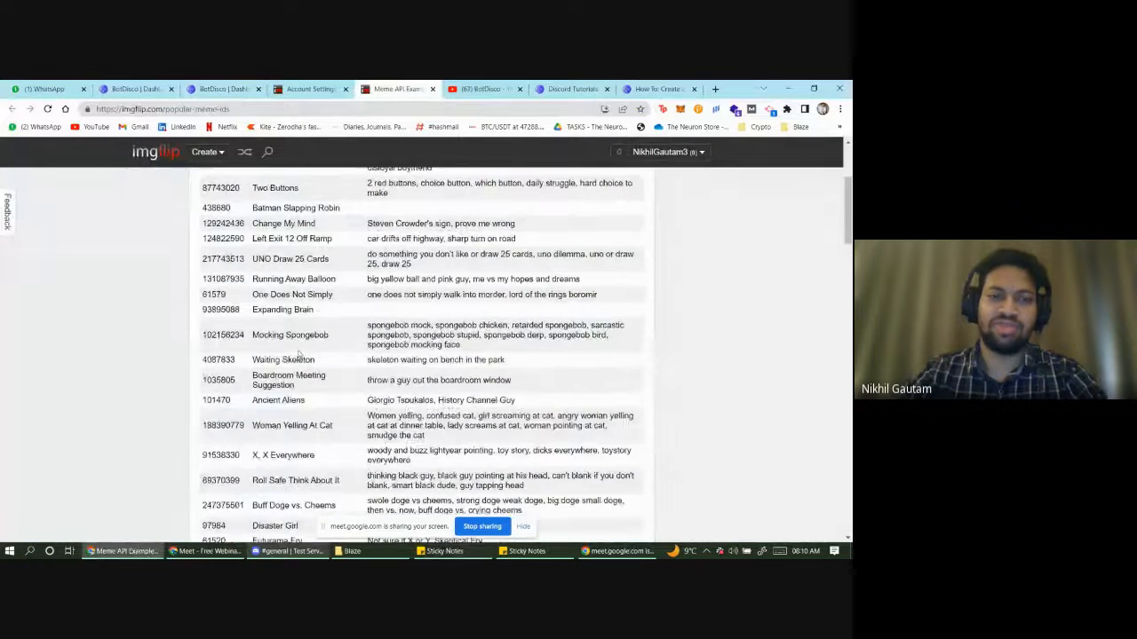
pyautogui.scroll(3, 299, 356)
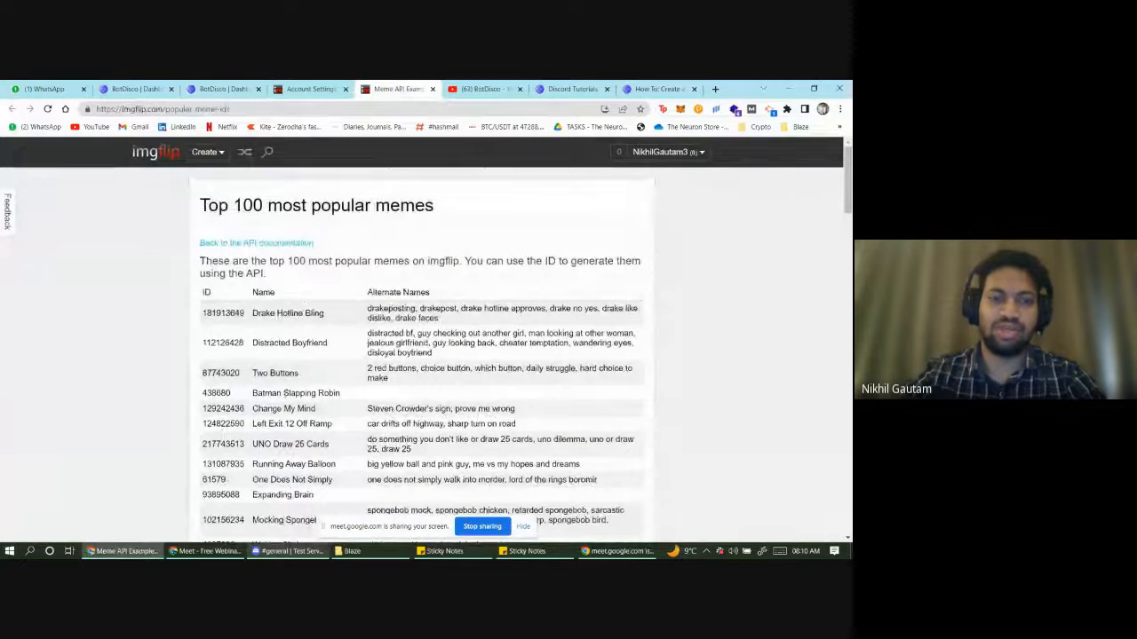
pyautogui.scroll(-6, 294, 389)
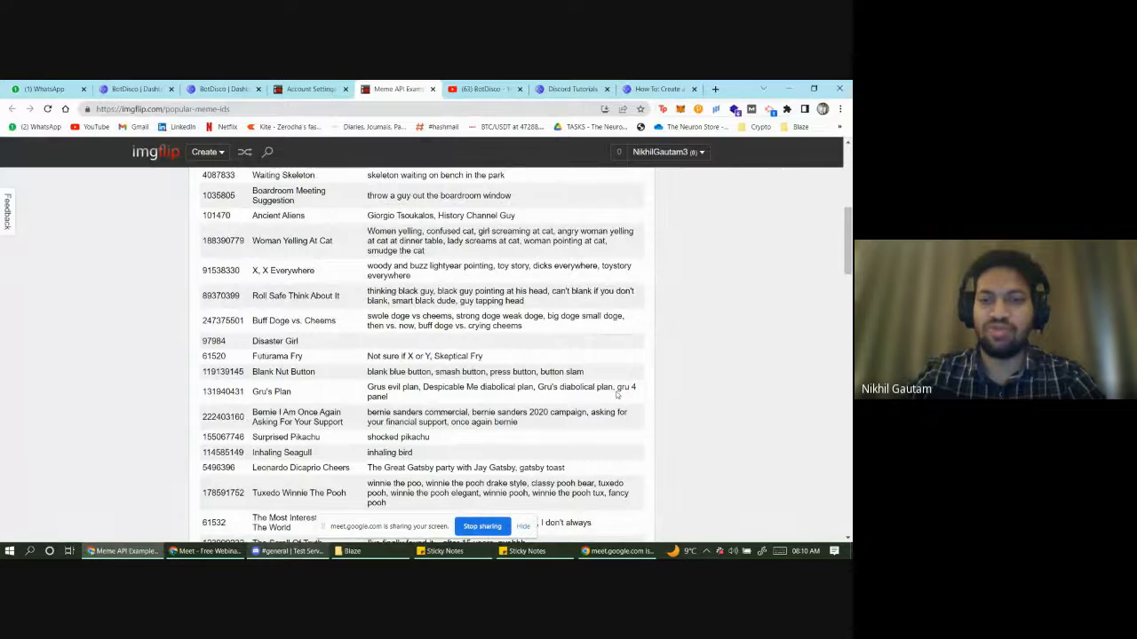
pyautogui.moveTo(628, 388); pyautogui.dragTo(640, 397)
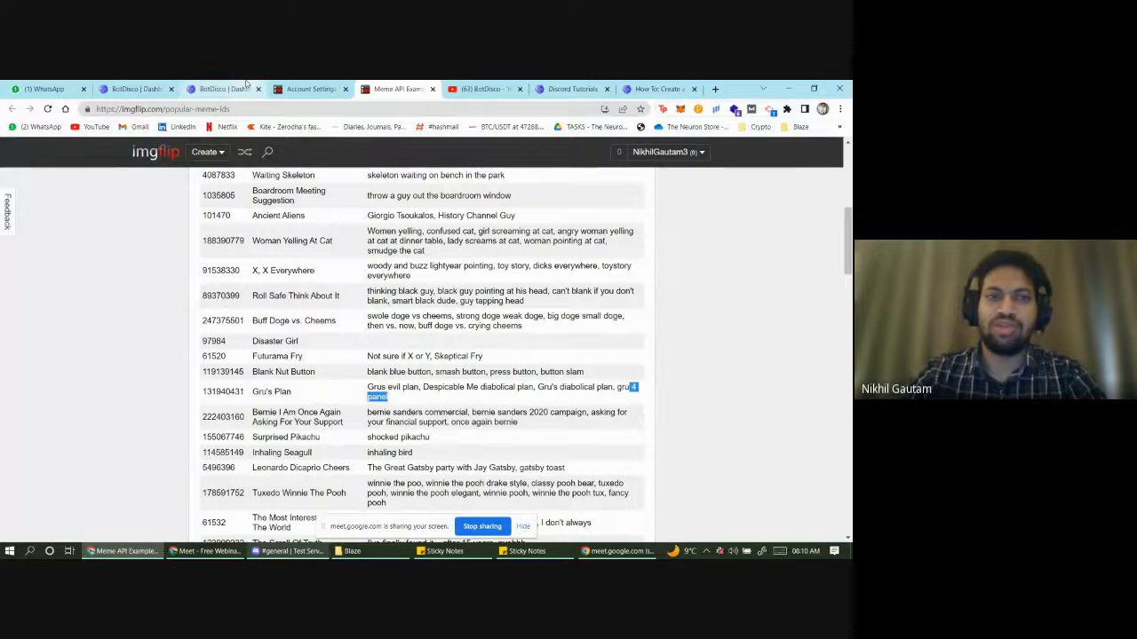
pyautogui.click(218, 86)
pyautogui.click(464, 460)
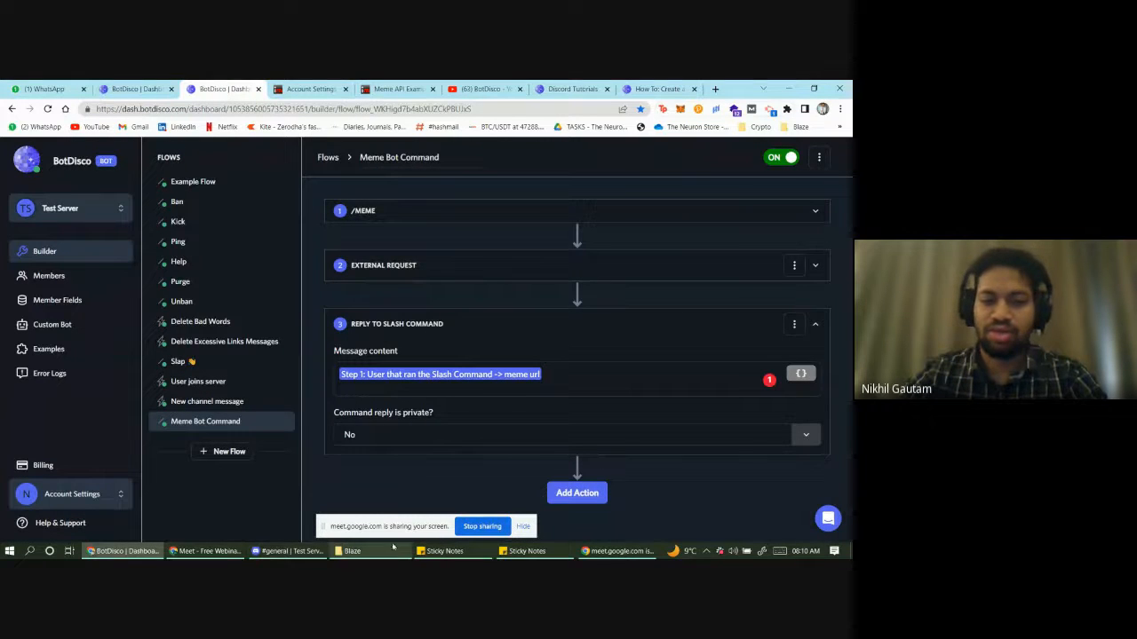
# - Glance at the Discord meme, then show the imgflip links and webinar talking points notes
pyautogui.click(290, 551)
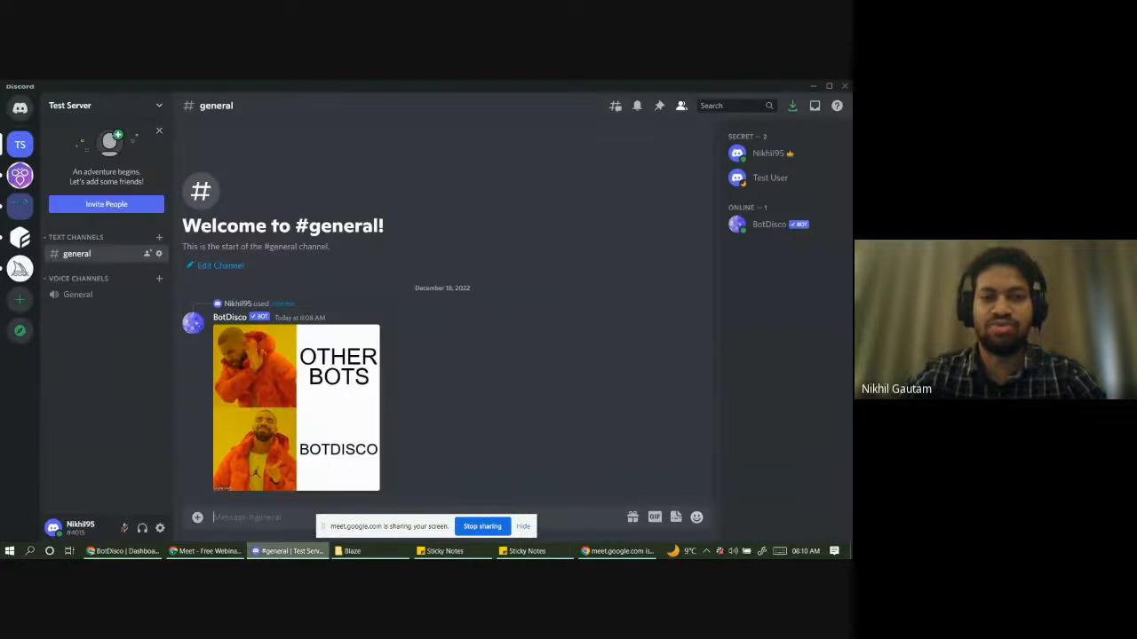
pyautogui.click(307, 554)
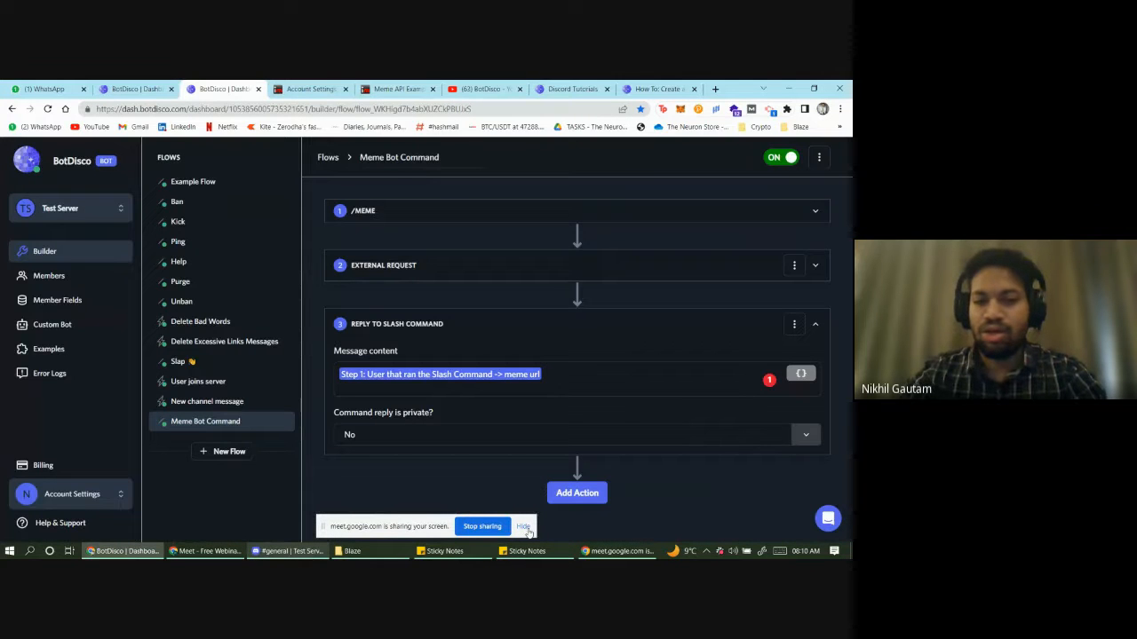
pyautogui.click(444, 550)
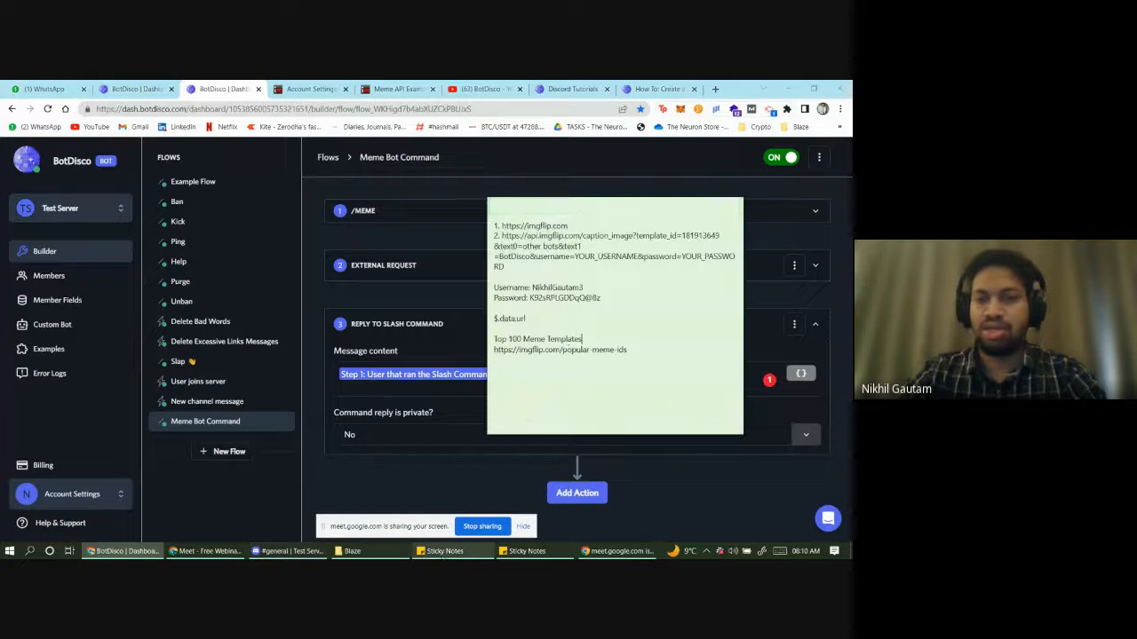
pyautogui.click(598, 357)
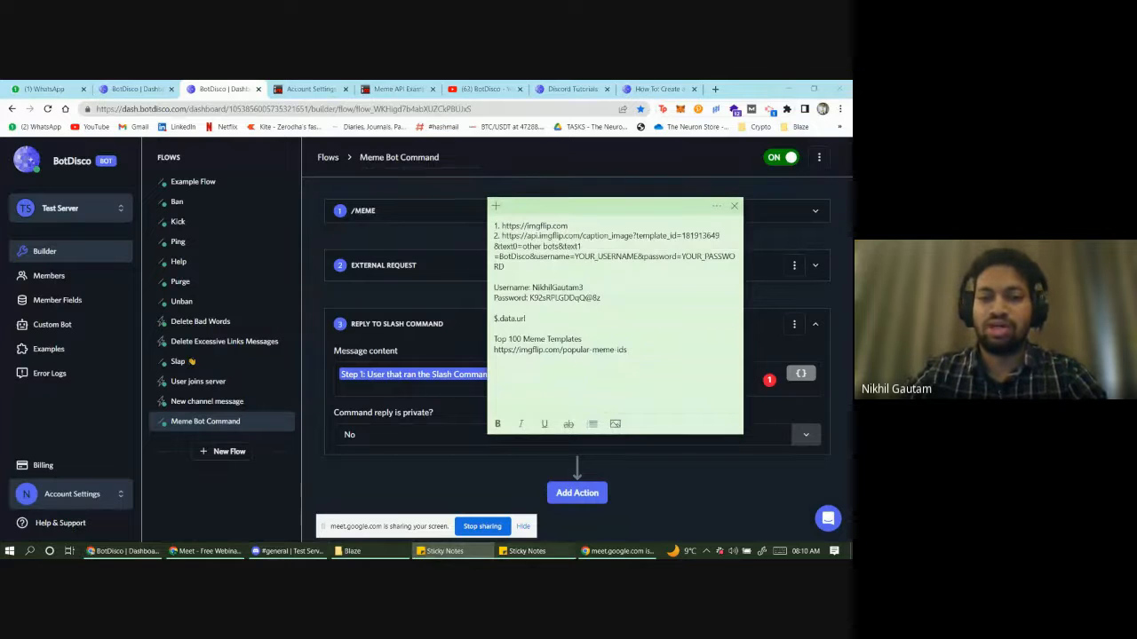
pyautogui.click(526, 551)
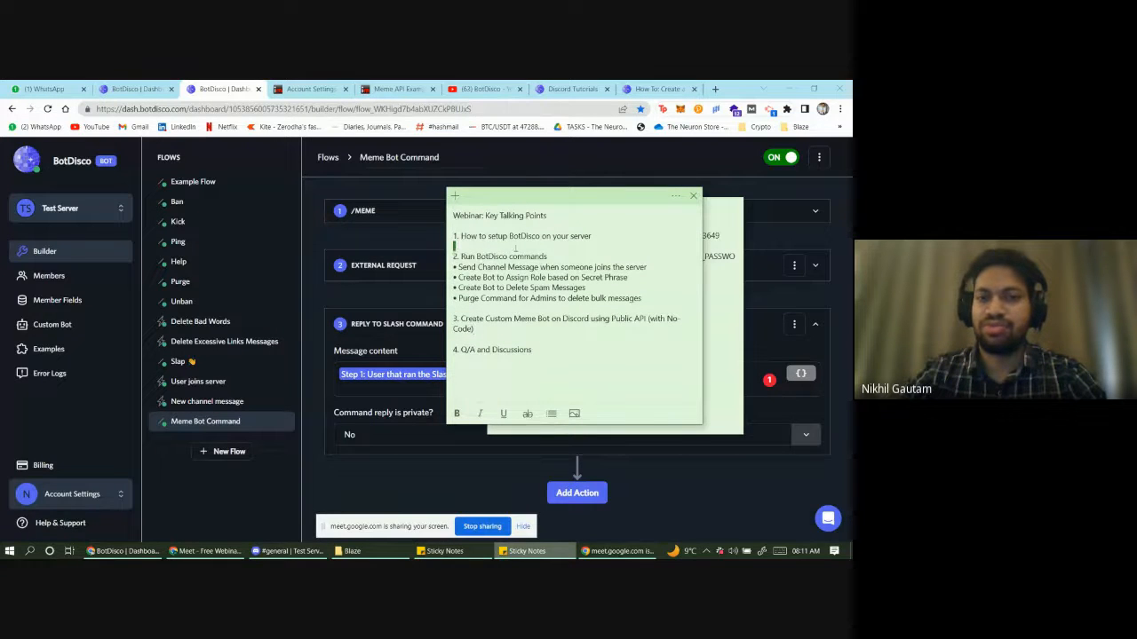
# - Highlight talking points 1–3 through the custom meme bot item, then return to BotDisco's flow
pyautogui.moveTo(515, 249); pyautogui.dragTo(561, 254)
pyautogui.click(563, 229)
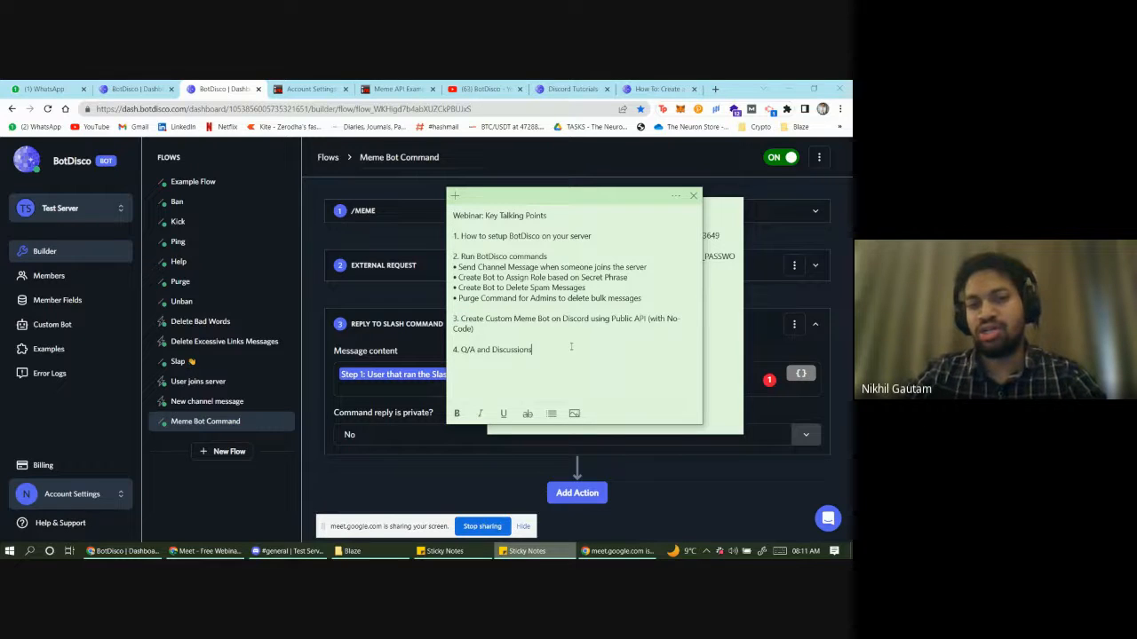
pyautogui.moveTo(543, 338); pyautogui.dragTo(453, 237)
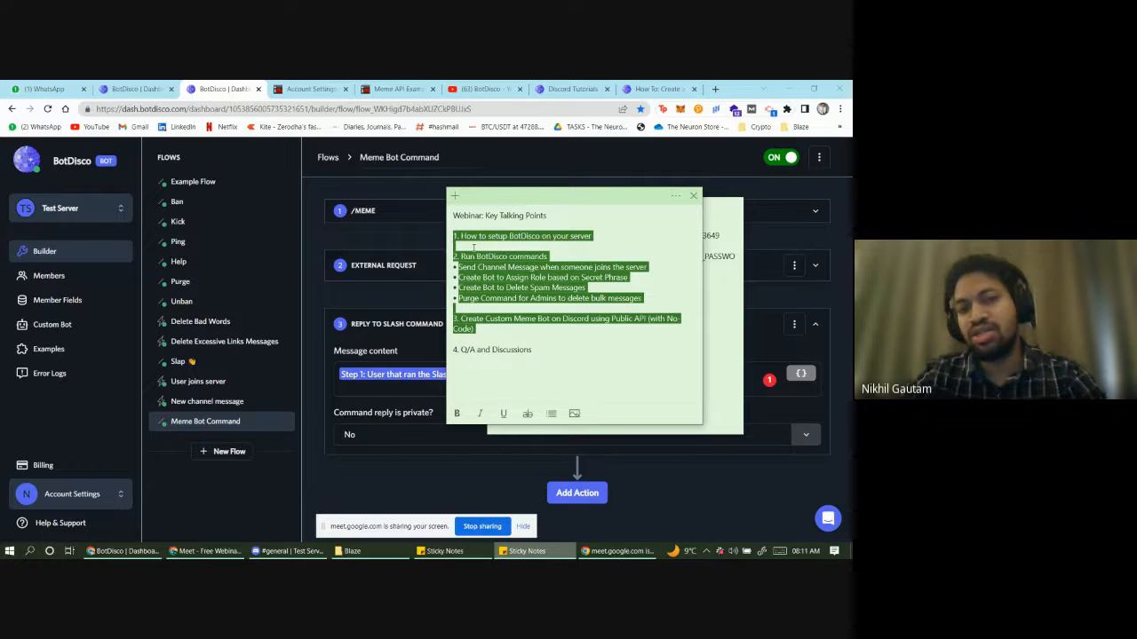
pyautogui.click(473, 465)
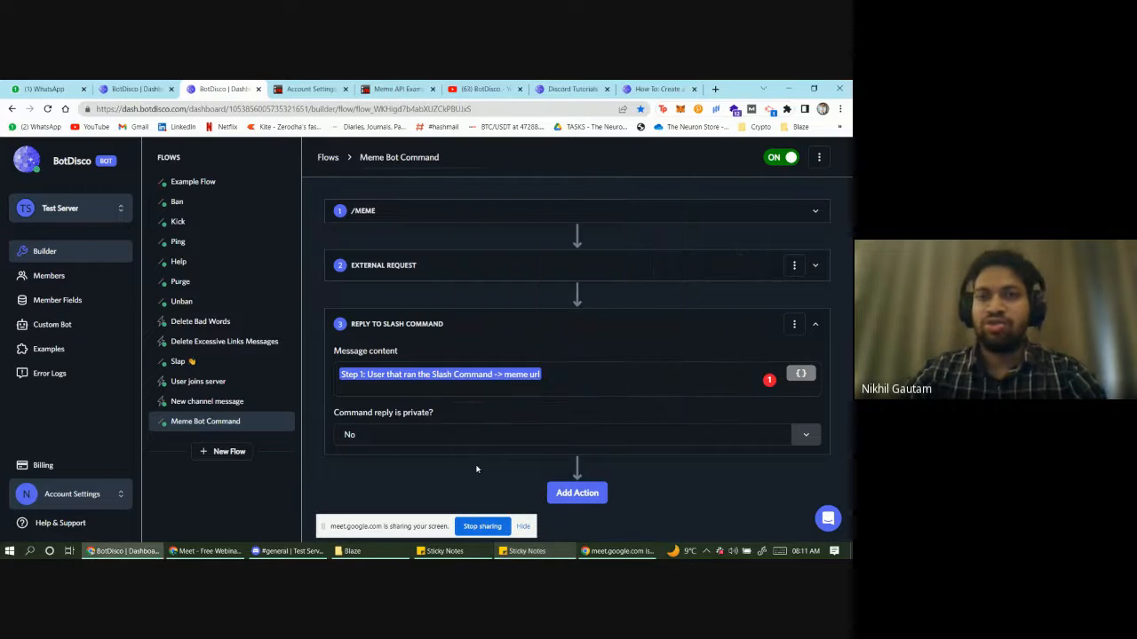
# - Scroll through the BotDisco YouTube channel's tutorial videos
pyautogui.click(486, 89)
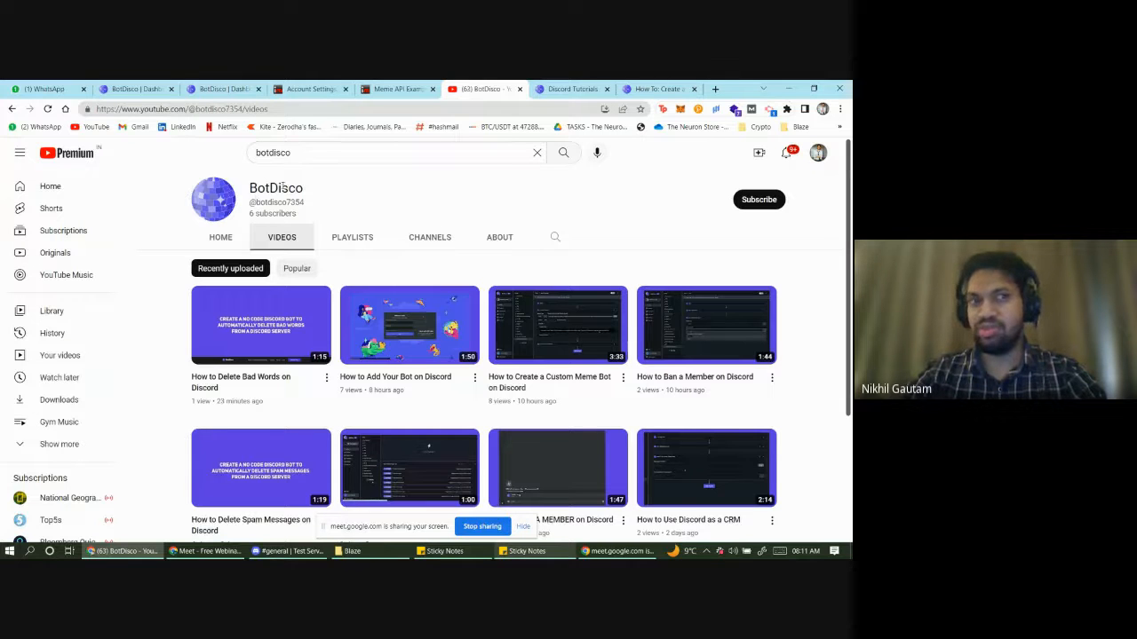
pyautogui.scroll(-1, 269, 374)
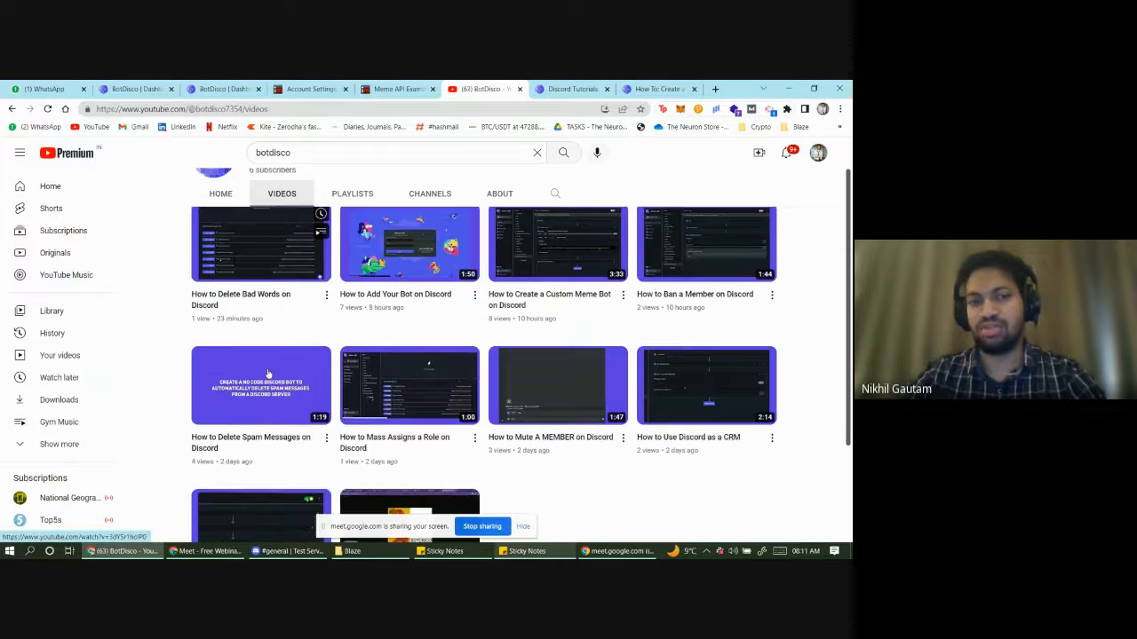
pyautogui.scroll(1, 284, 382)
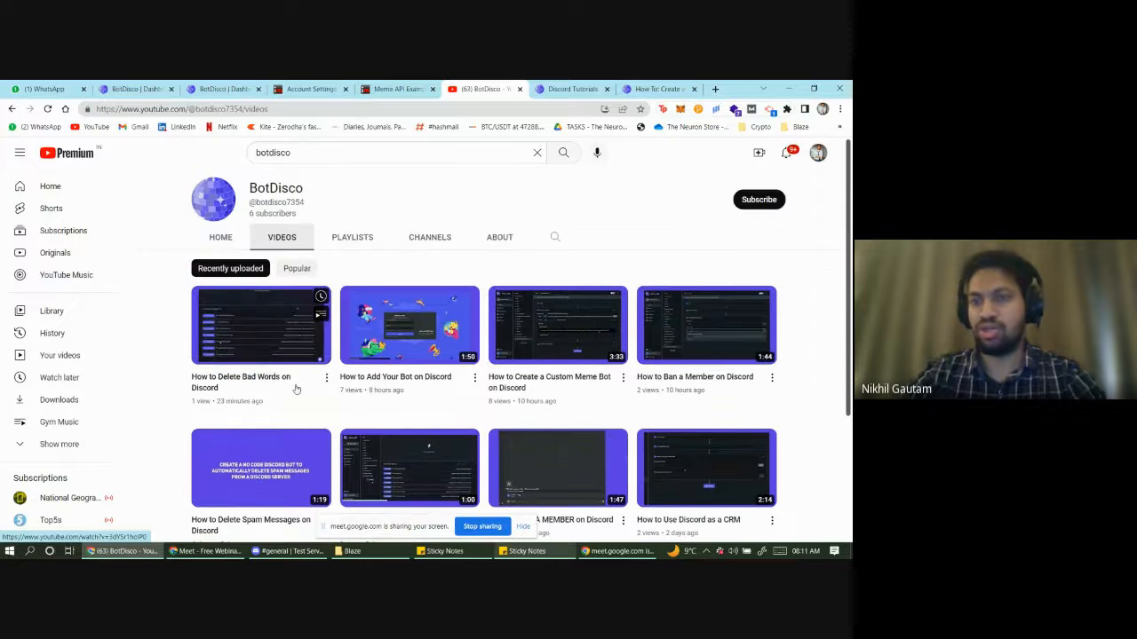
pyautogui.scroll(-1, 325, 406)
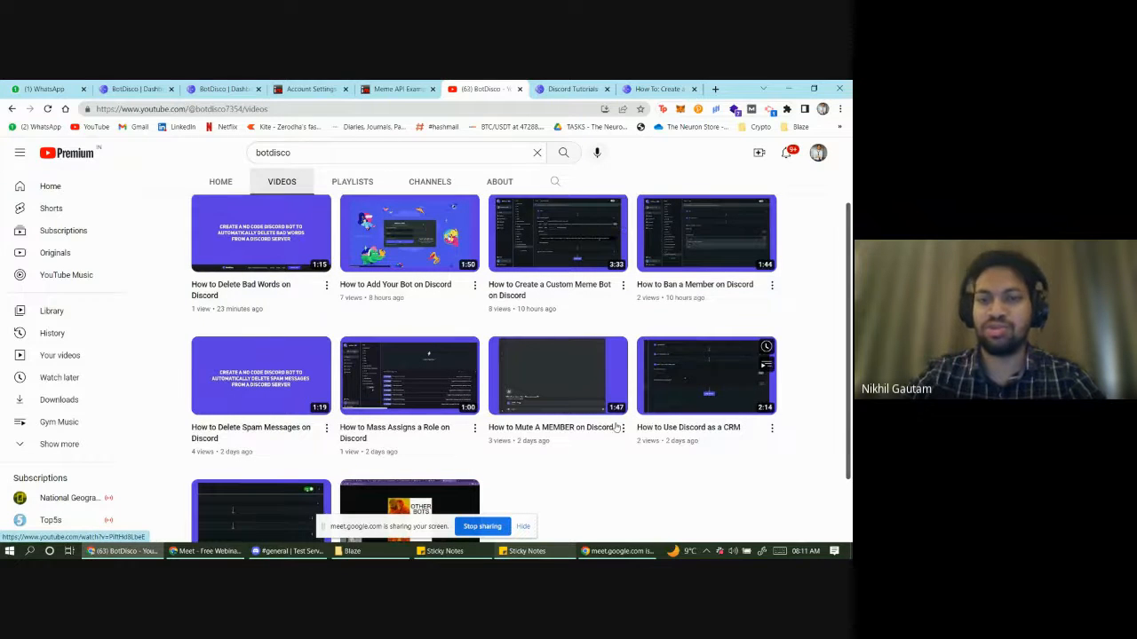
pyautogui.scroll(-1, 495, 402)
pyautogui.scroll(2, 473, 375)
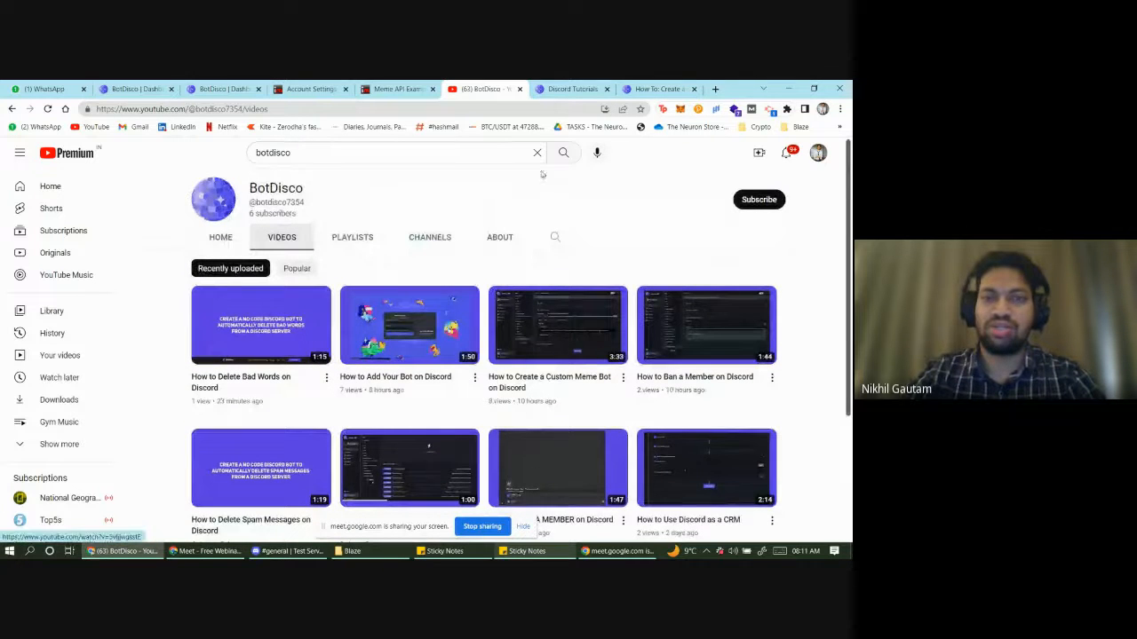
# - Show the 'How To: Create a custom meme bot' help article with its embedded video
pyautogui.click(657, 88)
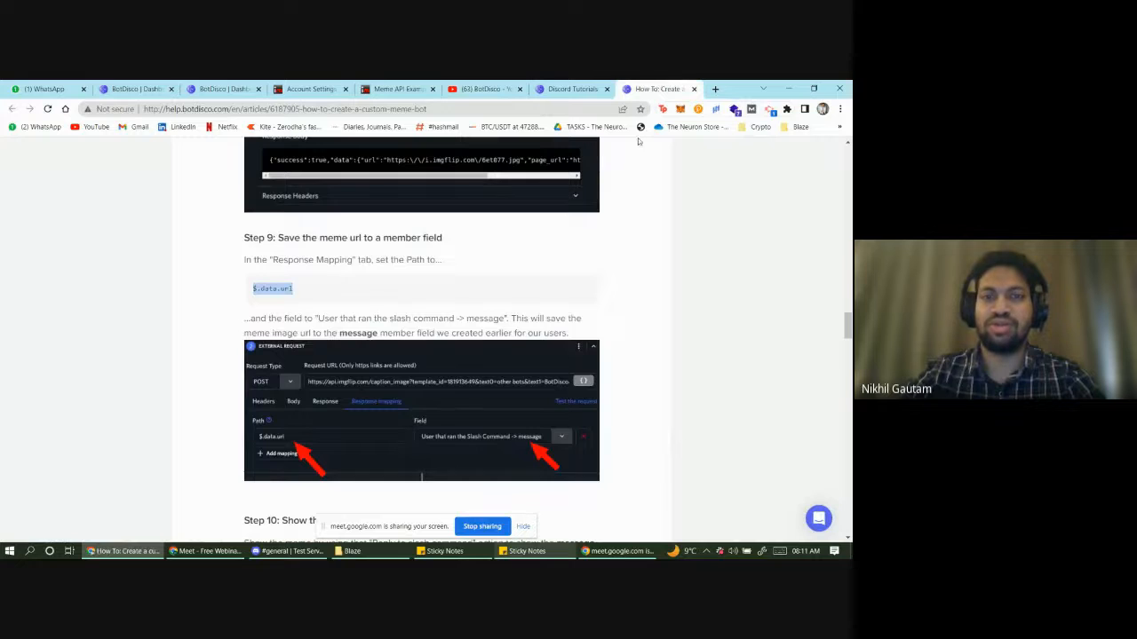
pyautogui.scroll(10, 499, 353)
pyautogui.scroll(15, 499, 354)
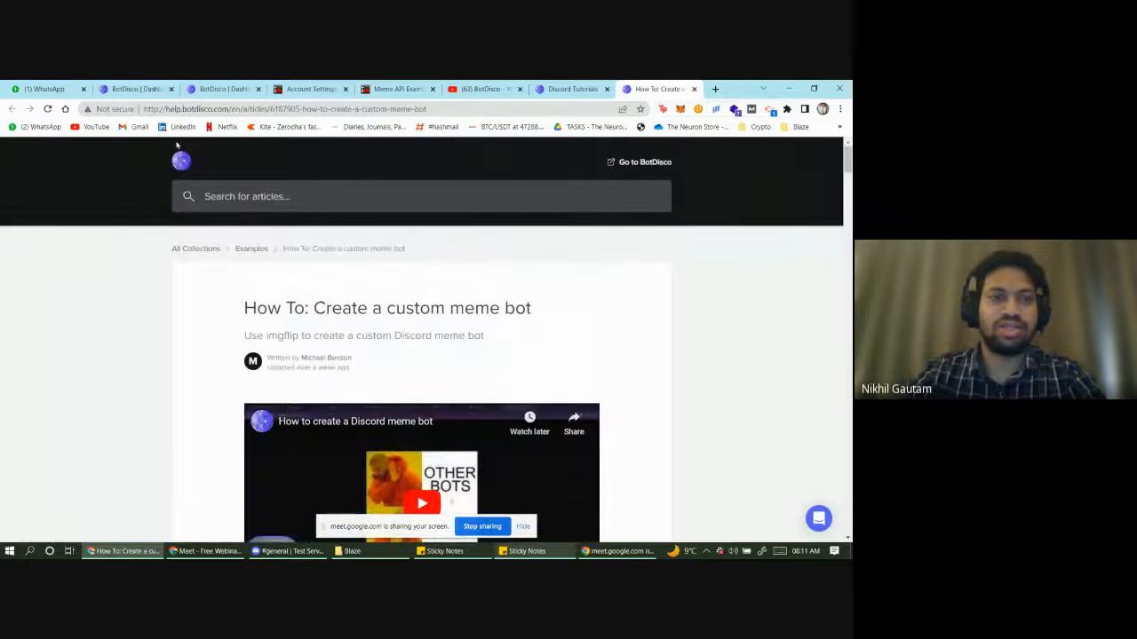
# - Scroll through the Discord Bot Tutorials list on the BotDisco website
pyautogui.click(554, 84)
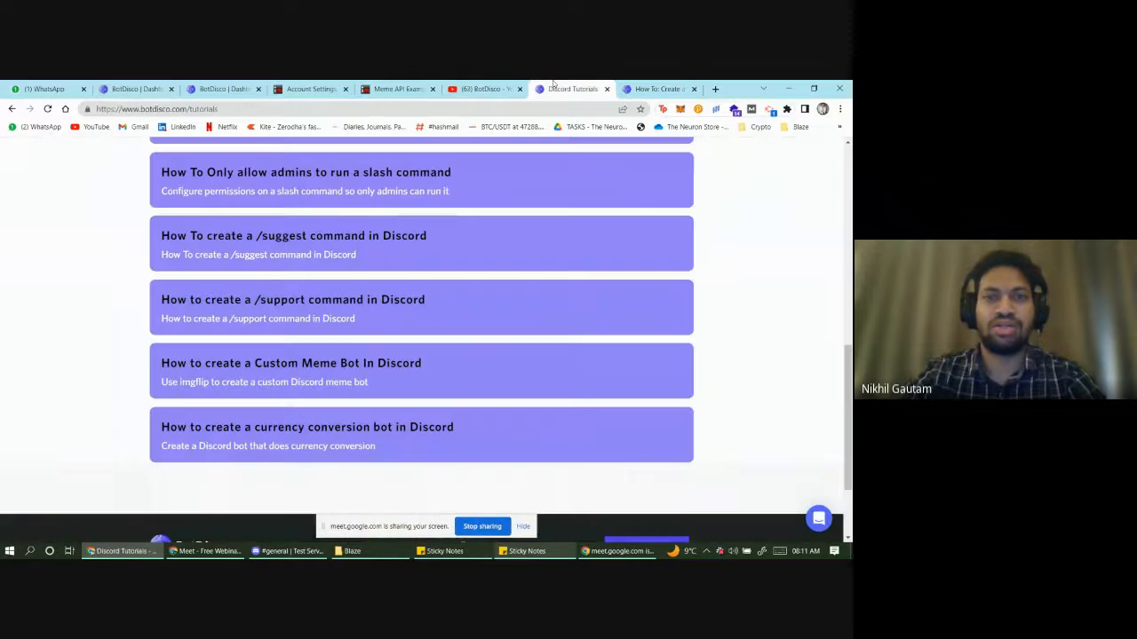
pyautogui.scroll(10, 381, 346)
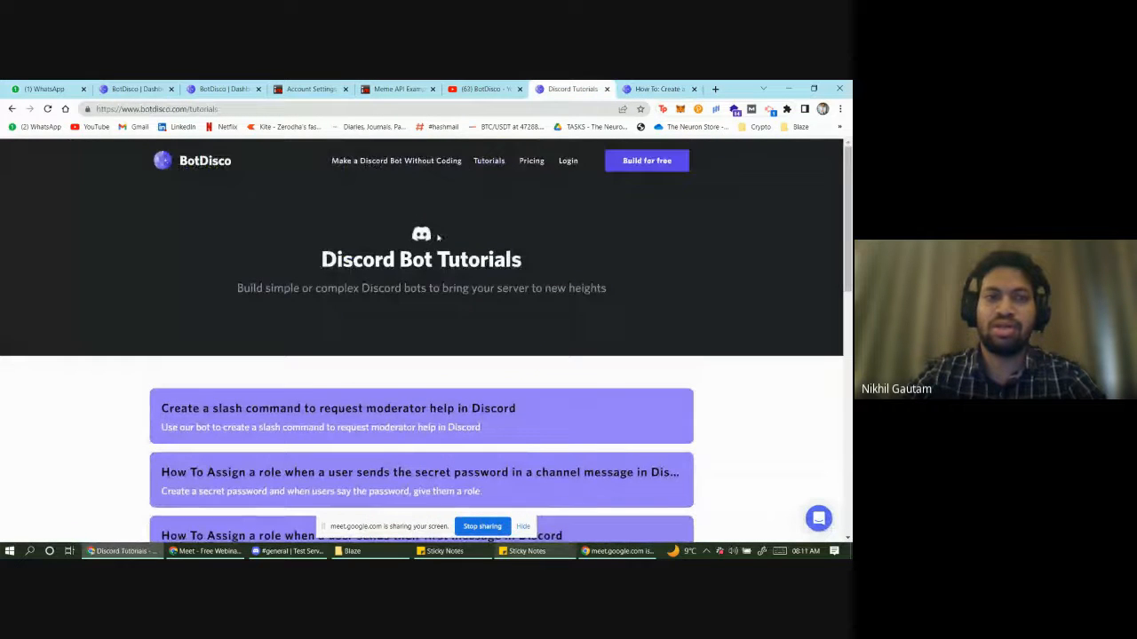
pyautogui.scroll(-15, 459, 266)
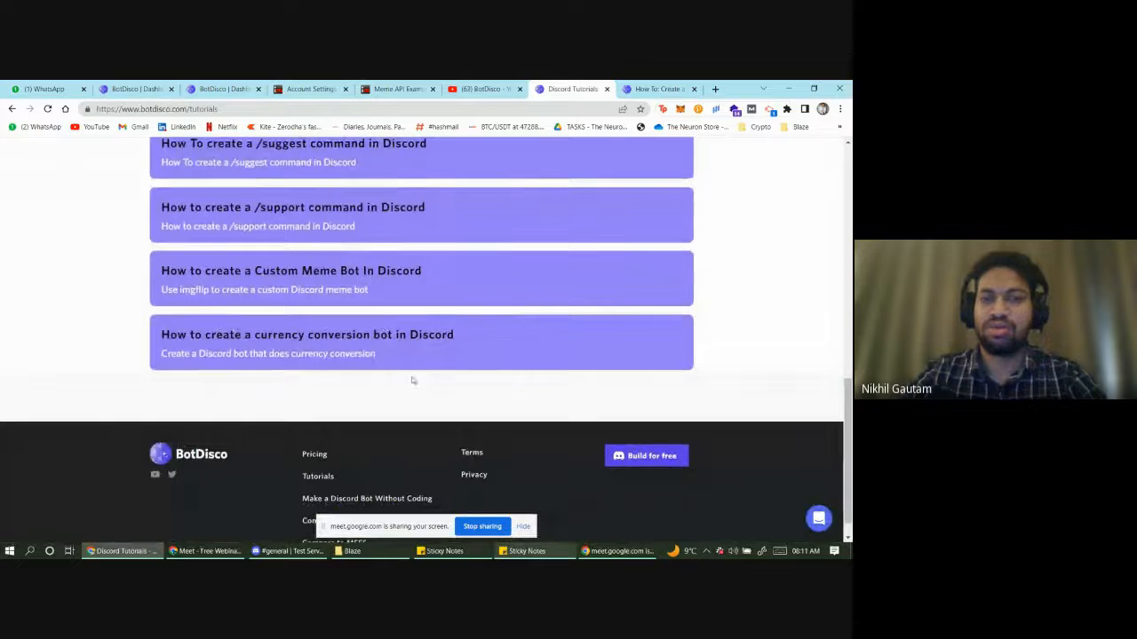
pyautogui.scroll(3, 411, 406)
pyautogui.scroll(-2, 414, 399)
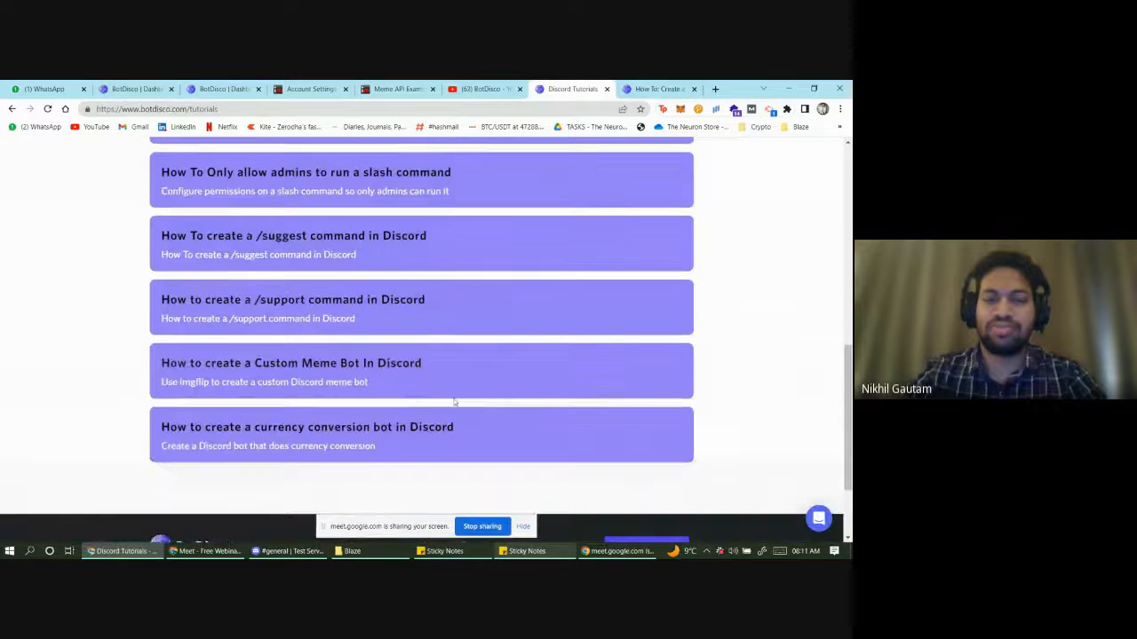
pyautogui.scroll(15, 457, 400)
# - Revisit the custom meme bot article and talking points note, then stop sharing the screen
pyautogui.click(657, 89)
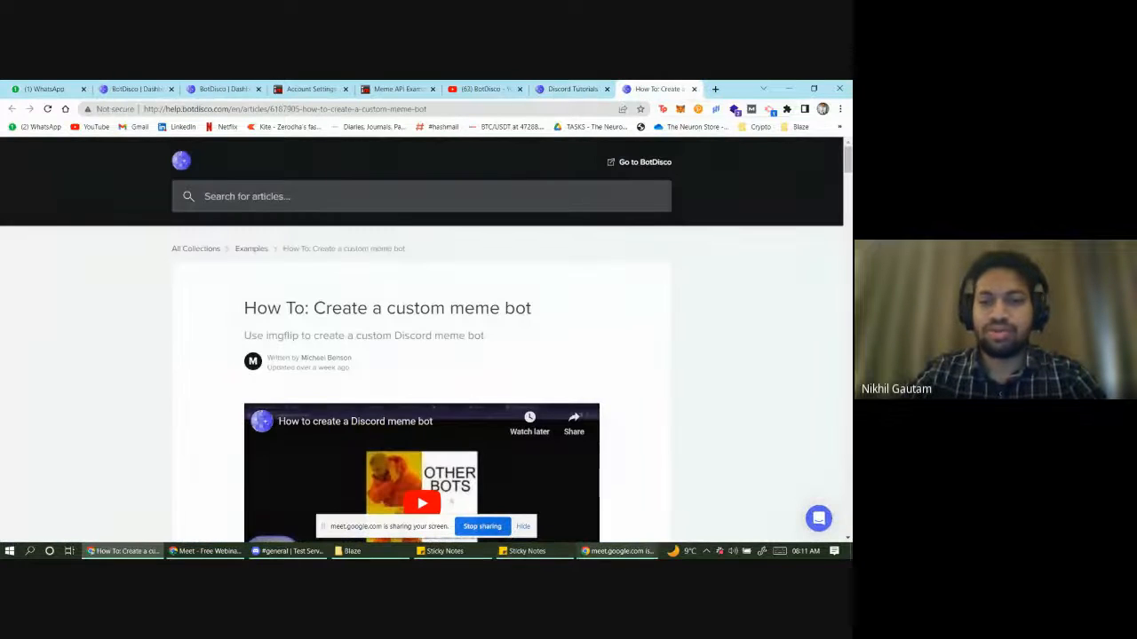
pyautogui.click(527, 551)
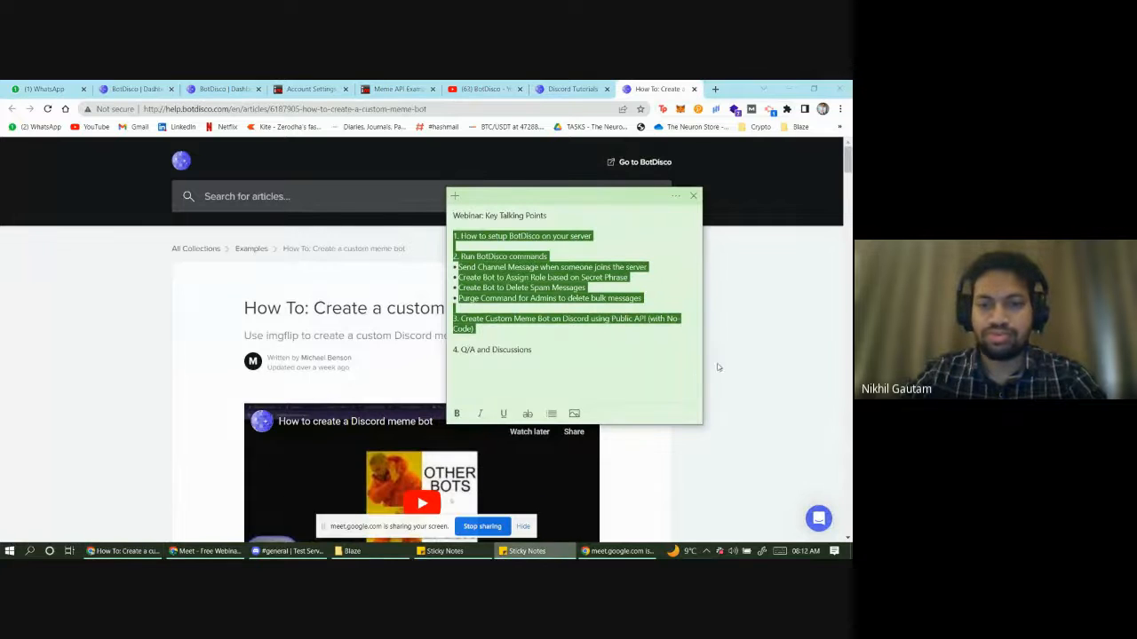
pyautogui.click(479, 527)
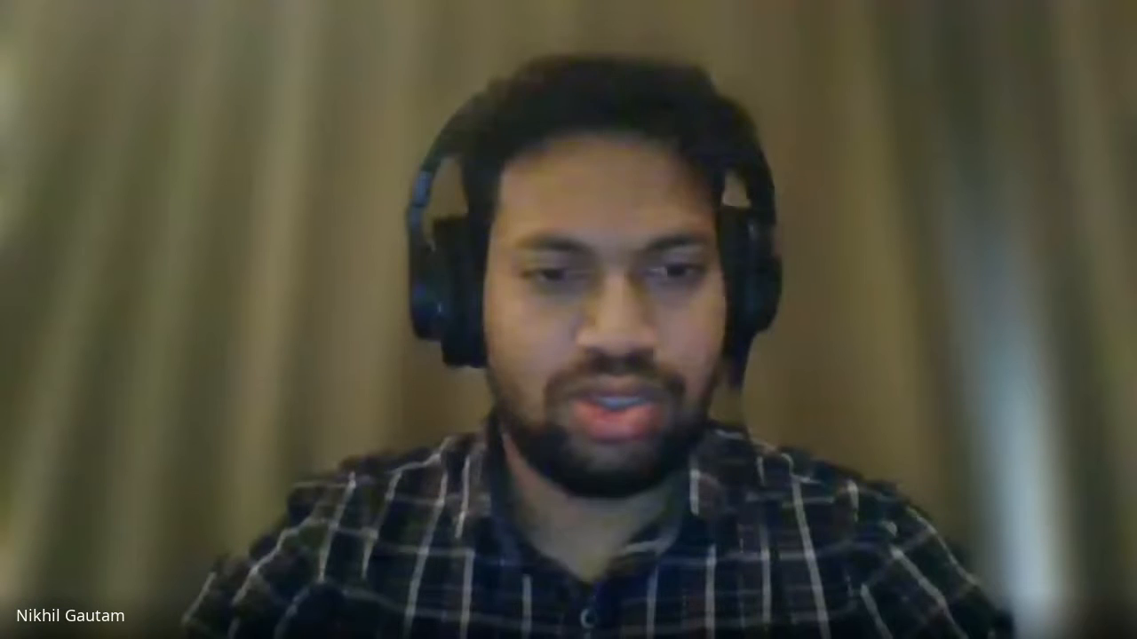